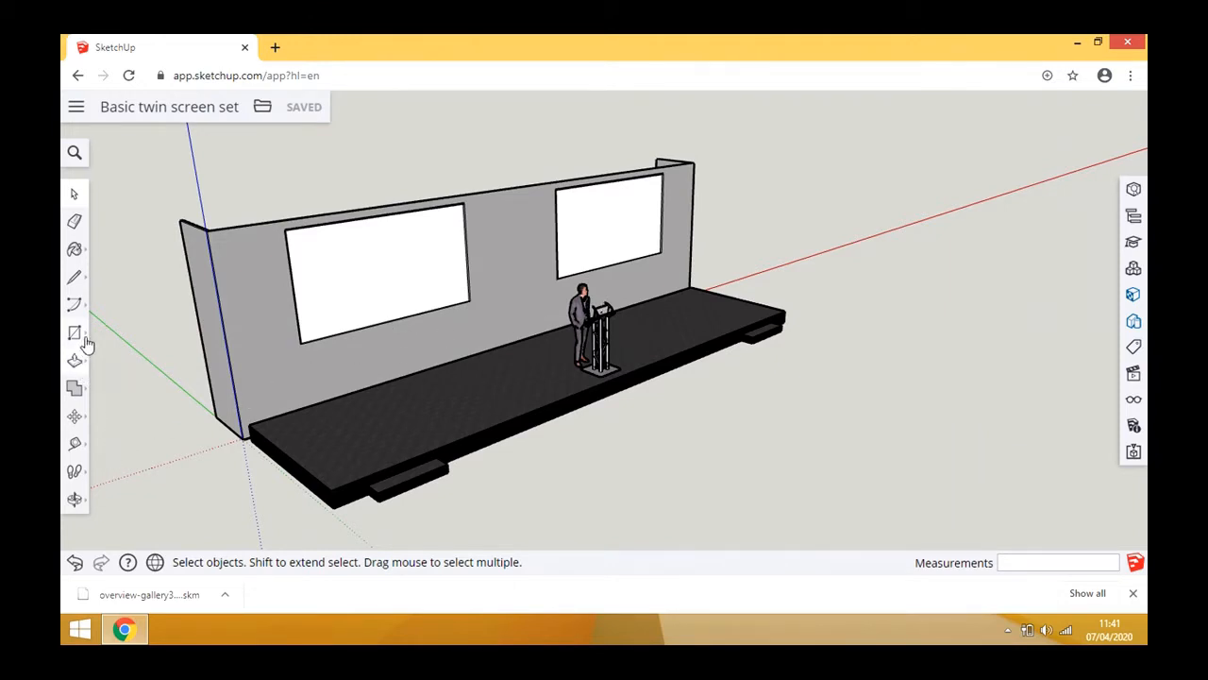
- Open the grey back wall group for editing beside the left-hand screen opening
{"action": "left_click", "coordinate": [74, 498]}
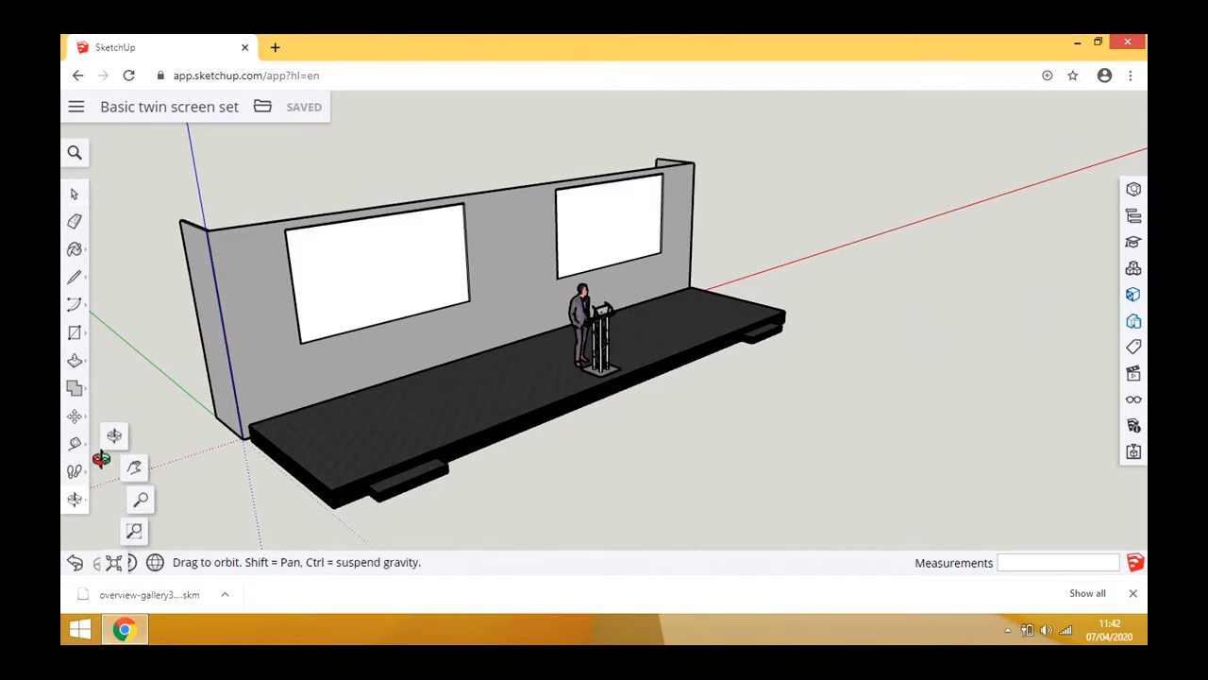
{"action": "left_click", "coordinate": [115, 436]}
{"action": "left_click_drag", "start_coordinate": [245, 399], "coordinate": [313, 313]}
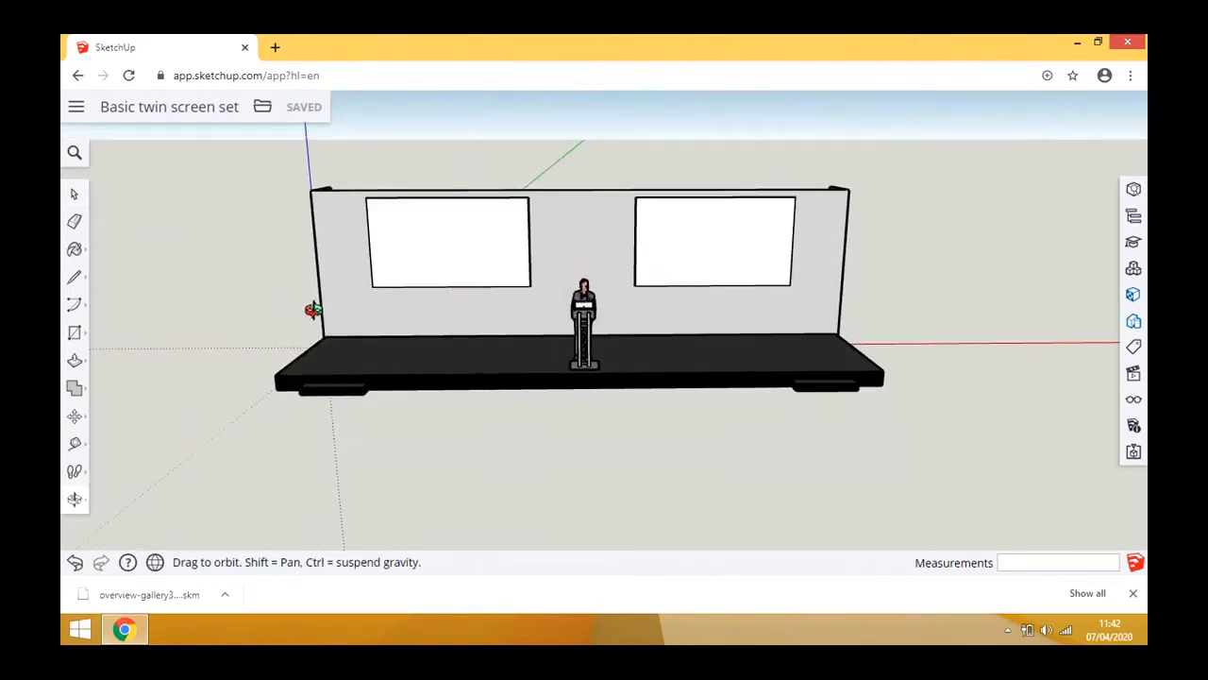
{"action": "left_click_drag", "start_coordinate": [556, 287], "coordinate": [550, 217]}
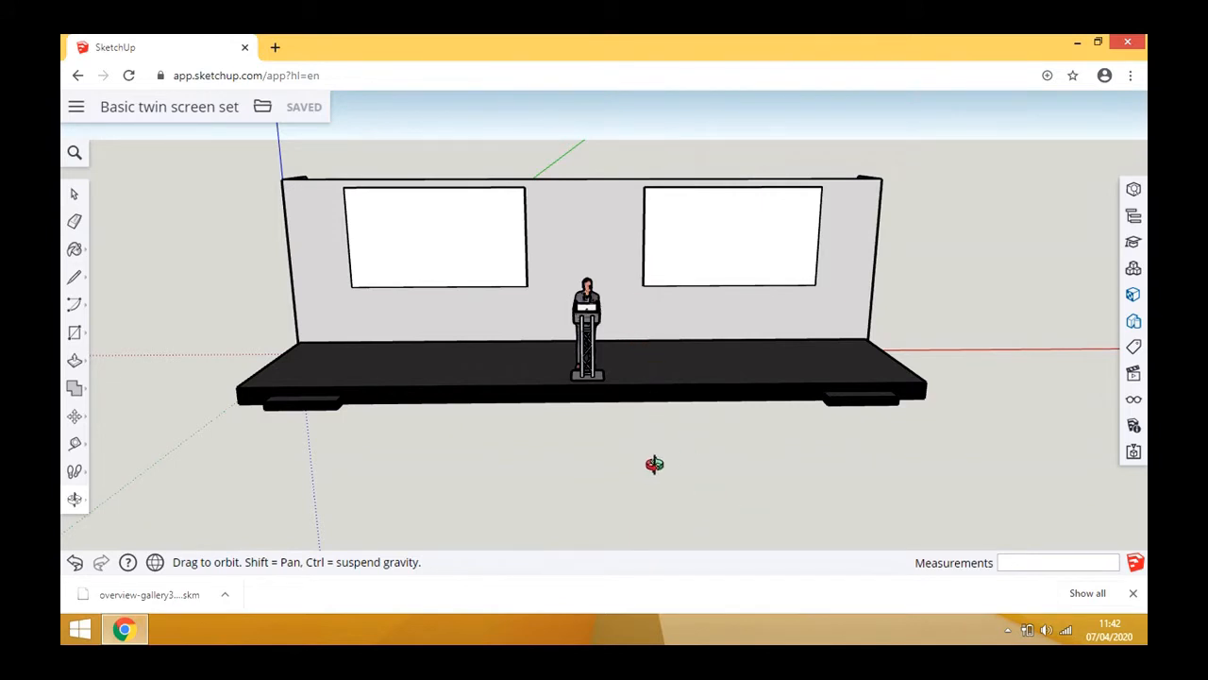
{"action": "left_click_drag", "start_coordinate": [704, 347], "coordinate": [535, 249]}
{"action": "scroll", "coordinate": [534, 216], "scroll_direction": "up", "scroll_amount": 15}
{"action": "scroll", "coordinate": [552, 265], "scroll_direction": "up", "scroll_amount": 5}
{"action": "scroll", "coordinate": [577, 293], "scroll_direction": "down", "scroll_amount": 2}
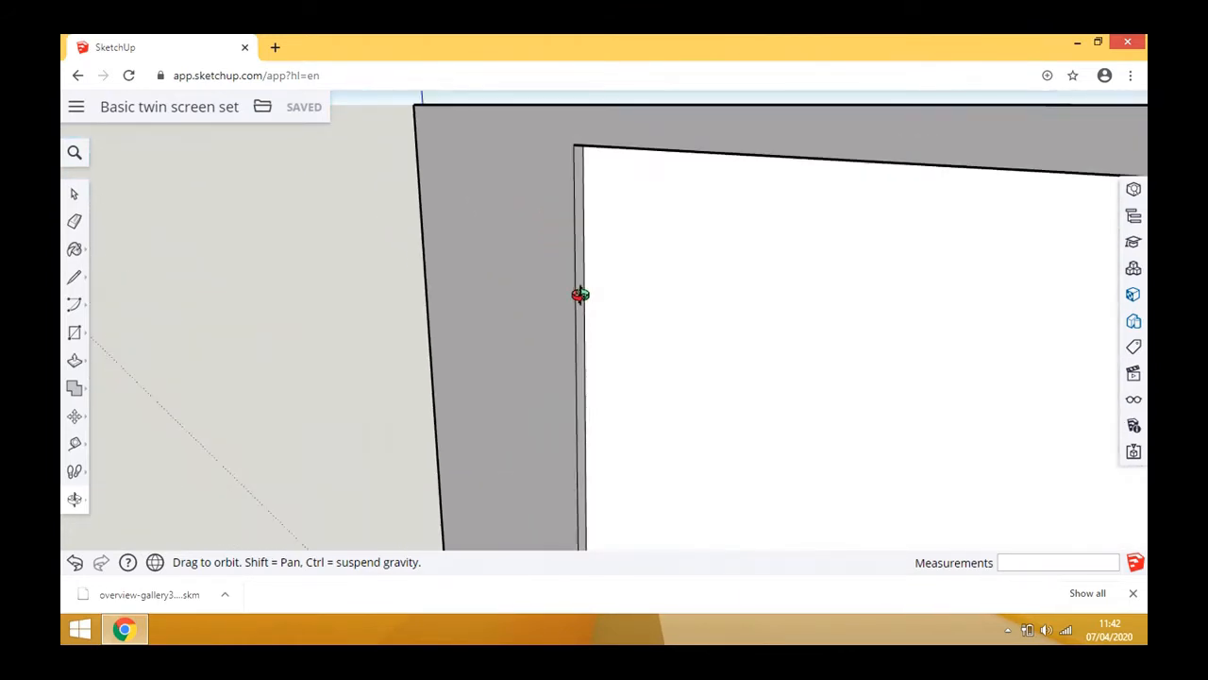
{"action": "left_click", "coordinate": [74, 193]}
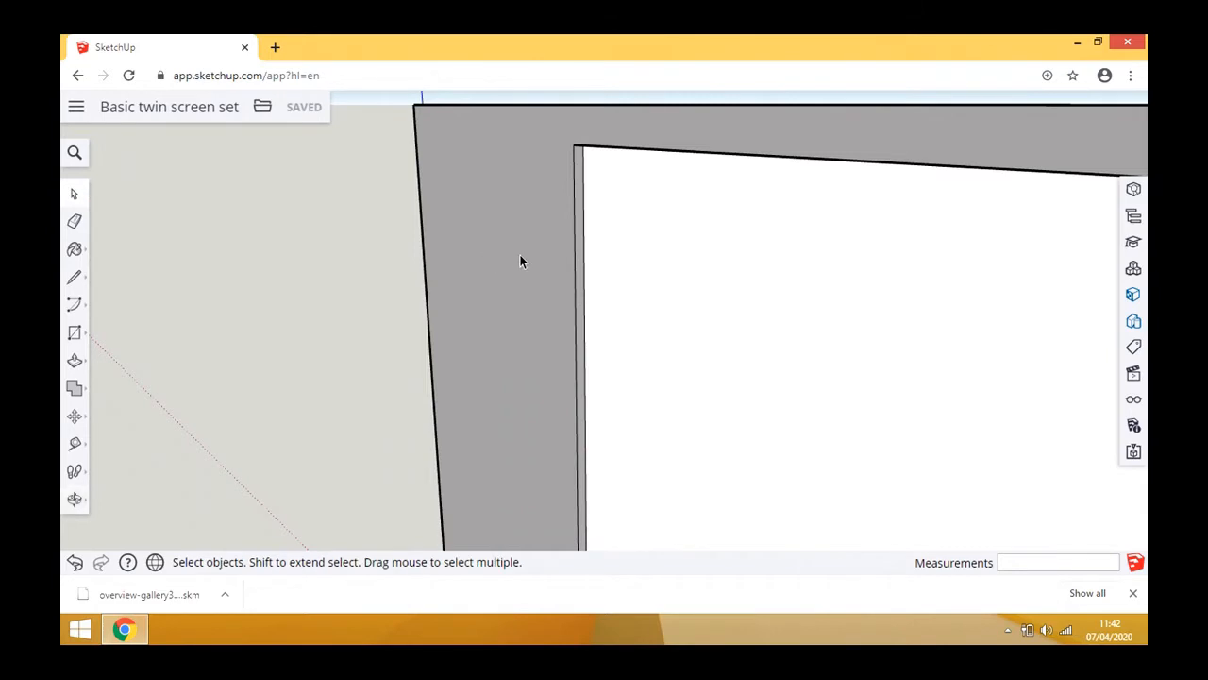
{"action": "triple_click", "coordinate": [521, 261]}
{"action": "left_click", "coordinate": [524, 258]}
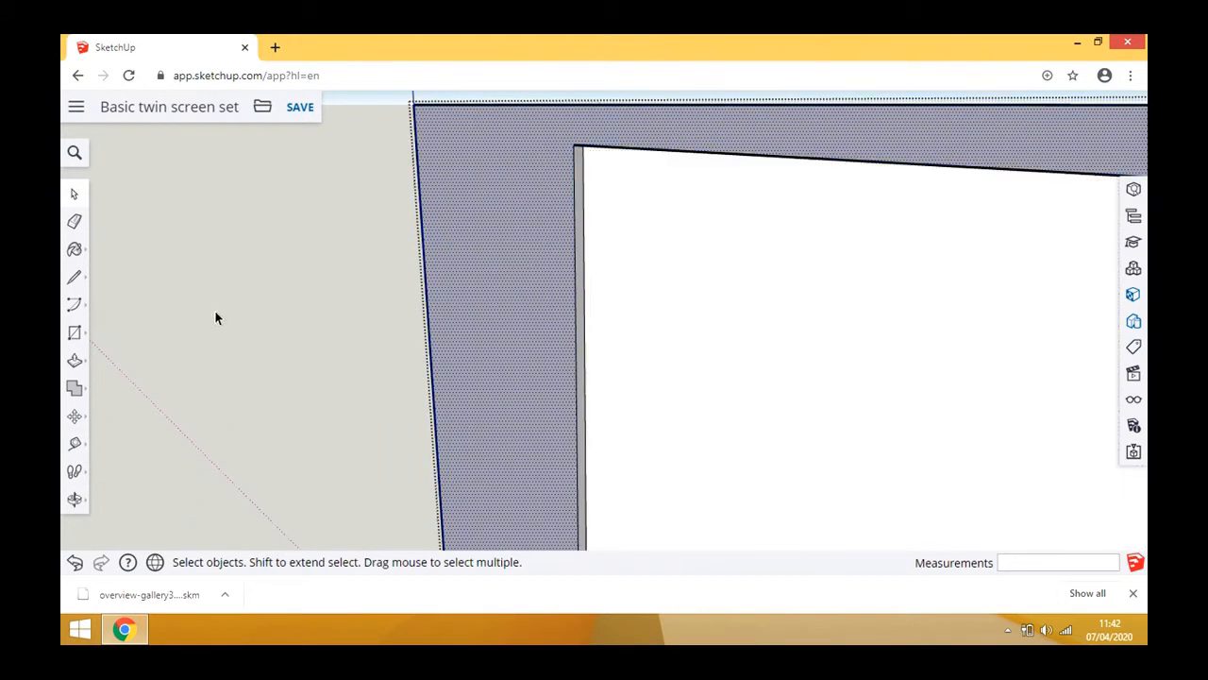
- Push the outer side face of the left screen opening 2' outward with Push/Pull
{"action": "left_click", "coordinate": [76, 359]}
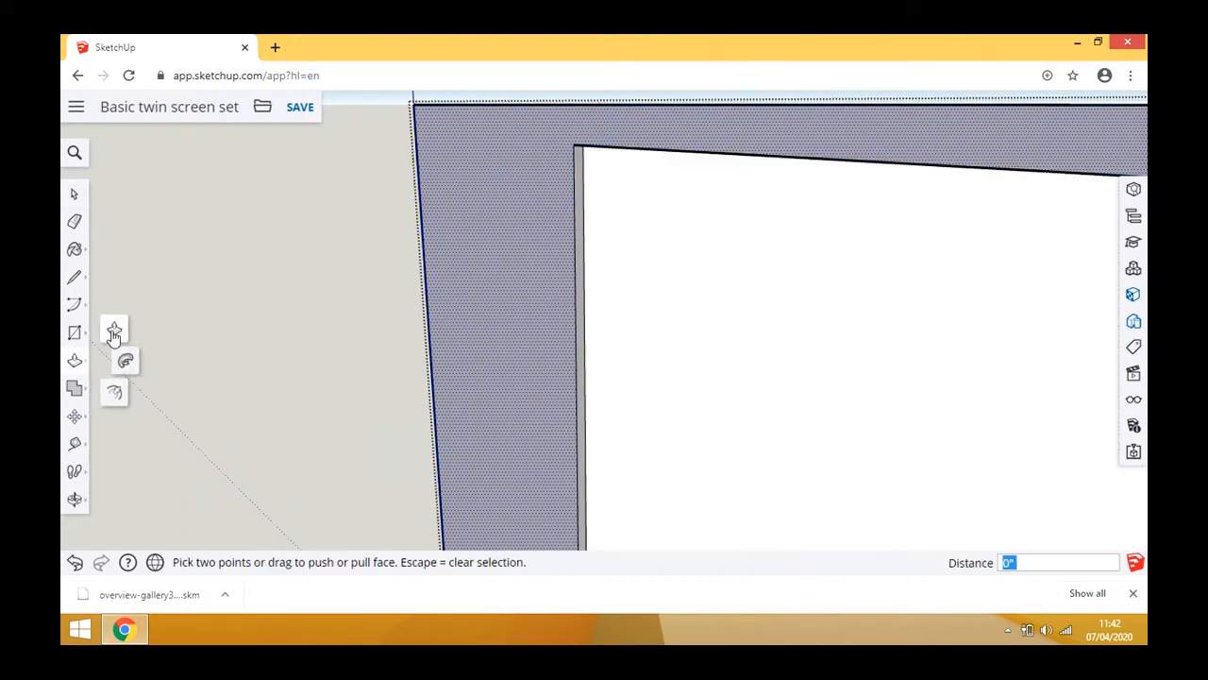
{"action": "left_click", "coordinate": [113, 333]}
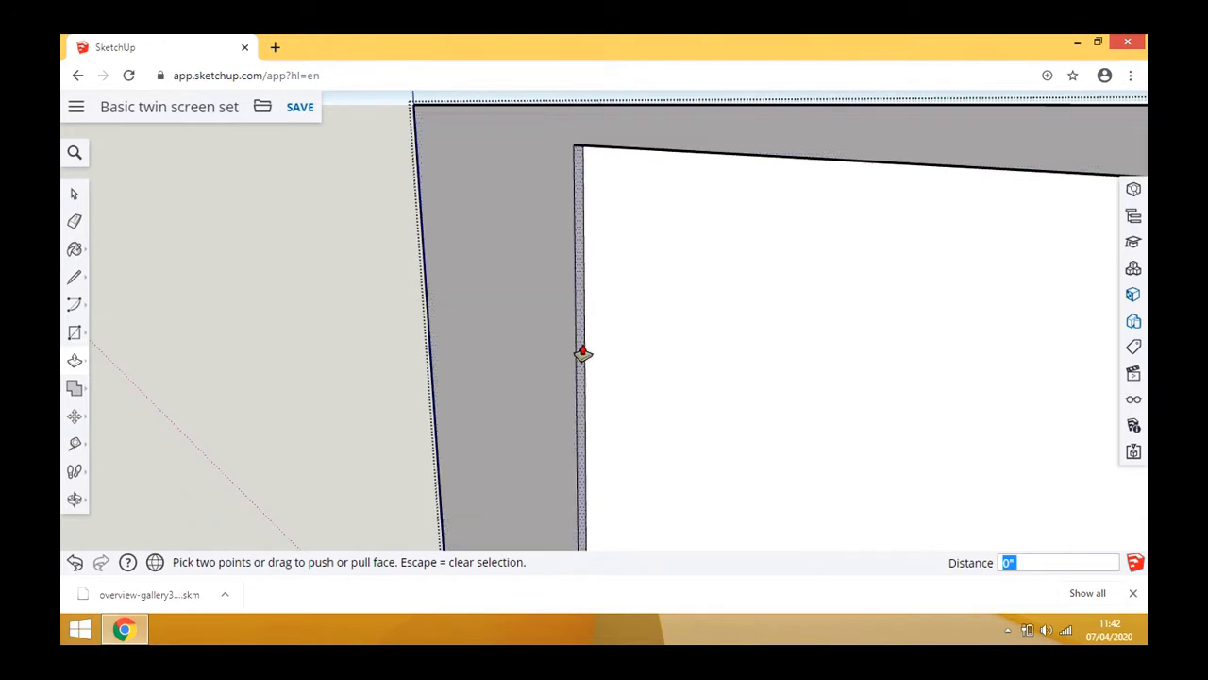
{"action": "left_click", "coordinate": [580, 353]}
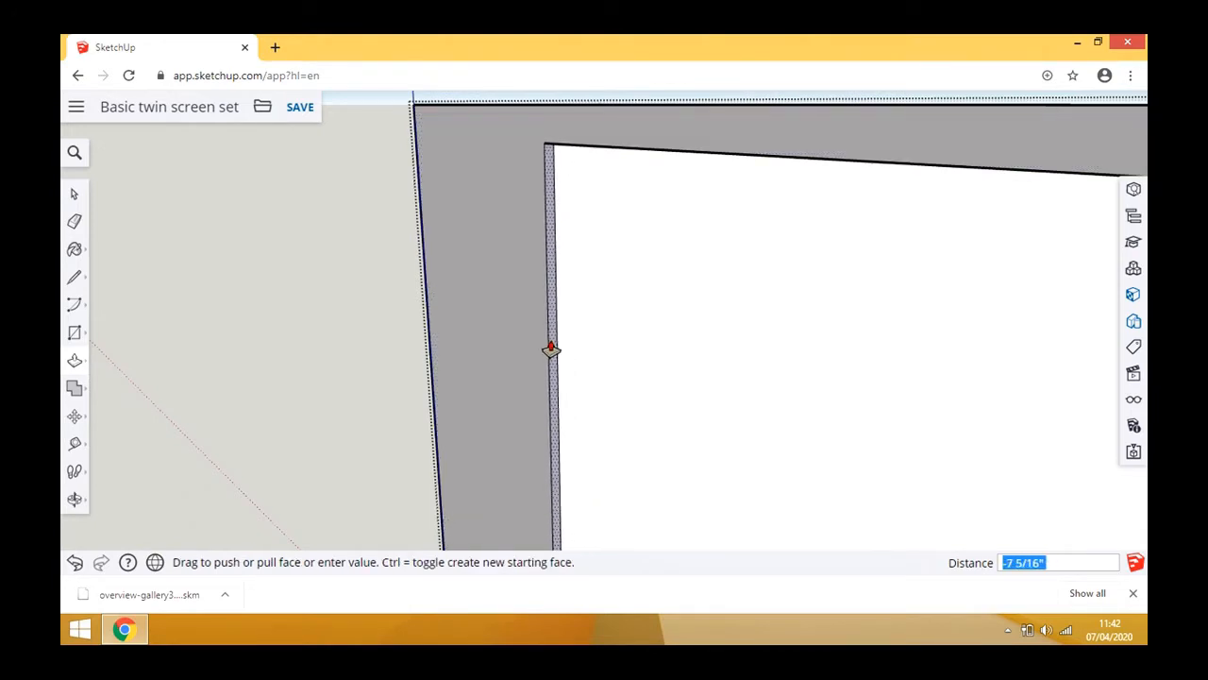
{"action": "type", "text": "2"}
{"action": "key", "text": "Return"}
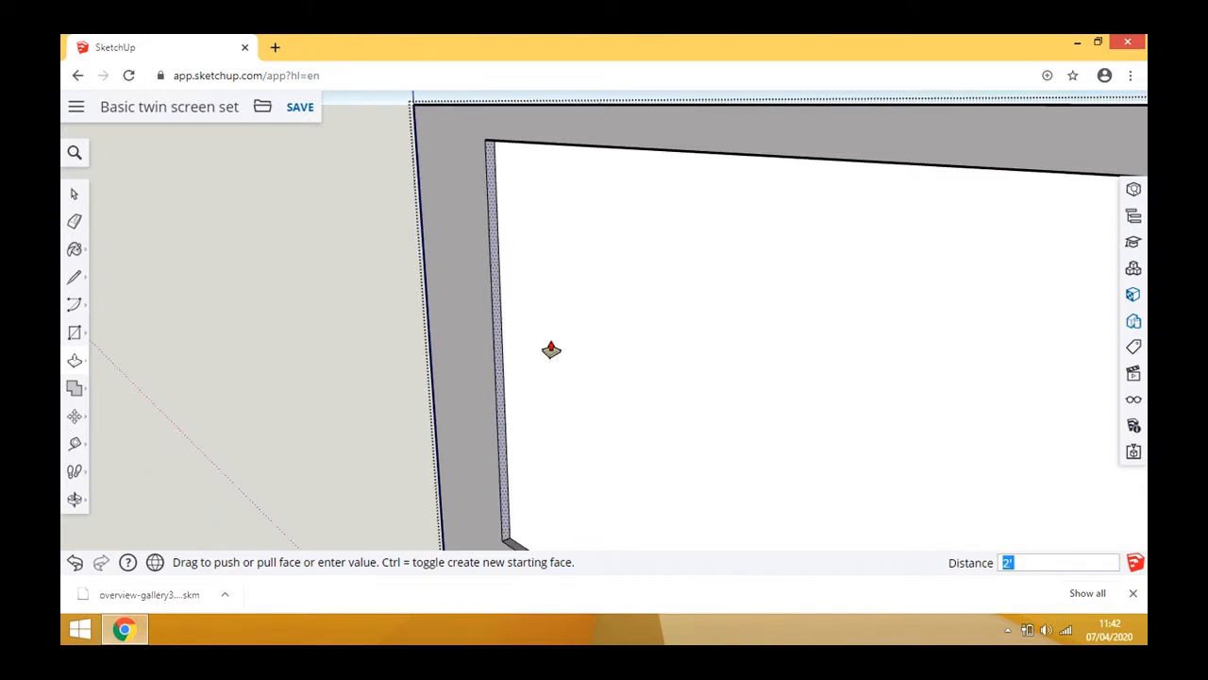
{"action": "scroll", "coordinate": [396, 312], "scroll_direction": "down", "scroll_amount": 4}
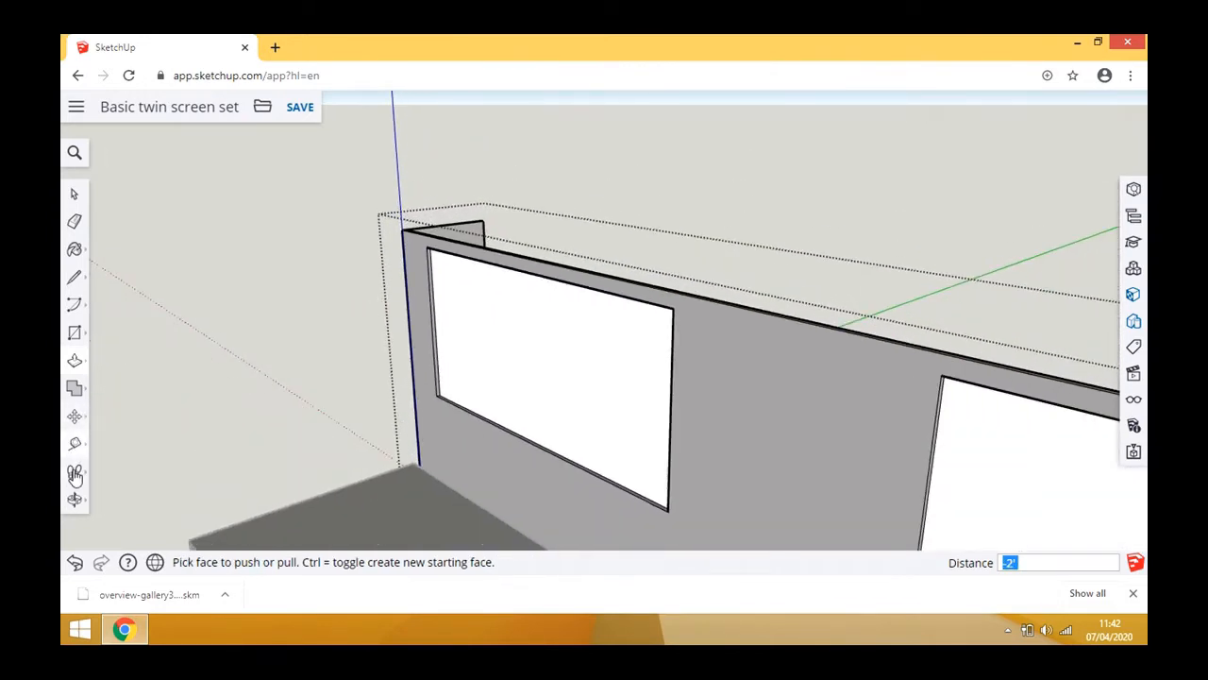
- Pull the inner side face of the left screen opening 2' toward the screen, widening the central wall area
{"action": "left_click", "coordinate": [74, 500]}
{"action": "left_click_drag", "start_coordinate": [370, 438], "coordinate": [828, 280]}
{"action": "scroll", "coordinate": [817, 287], "scroll_direction": "up", "scroll_amount": 5}
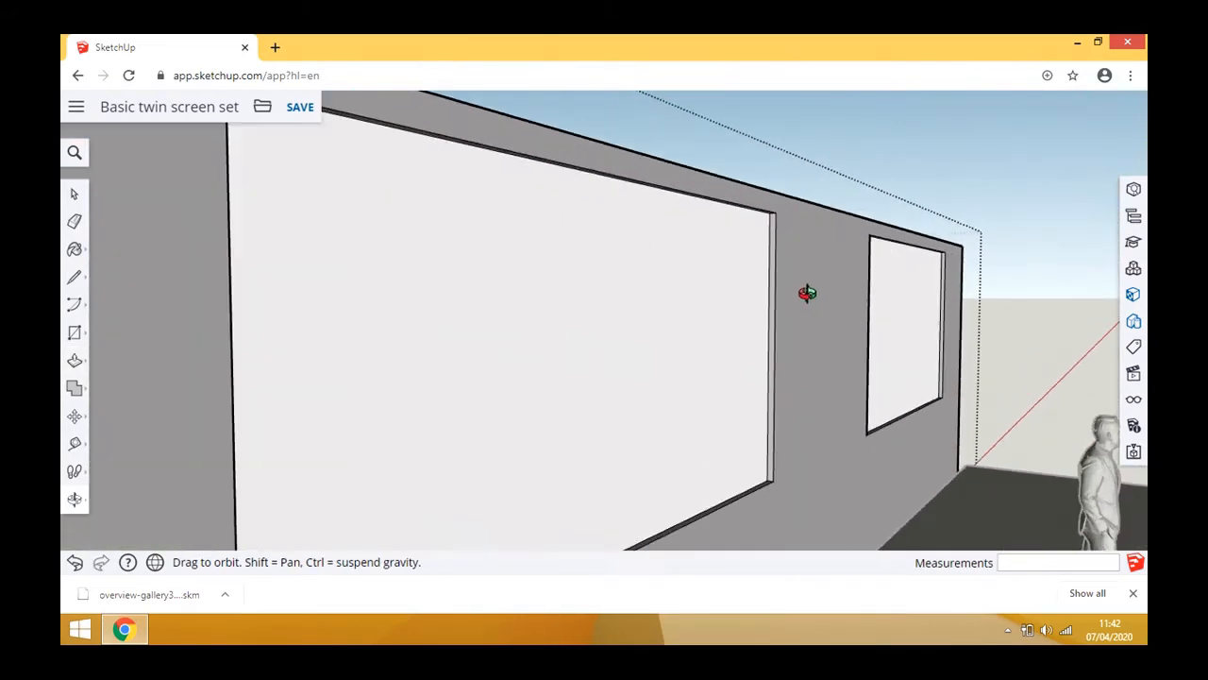
{"action": "scroll", "coordinate": [797, 298], "scroll_direction": "up", "scroll_amount": 5}
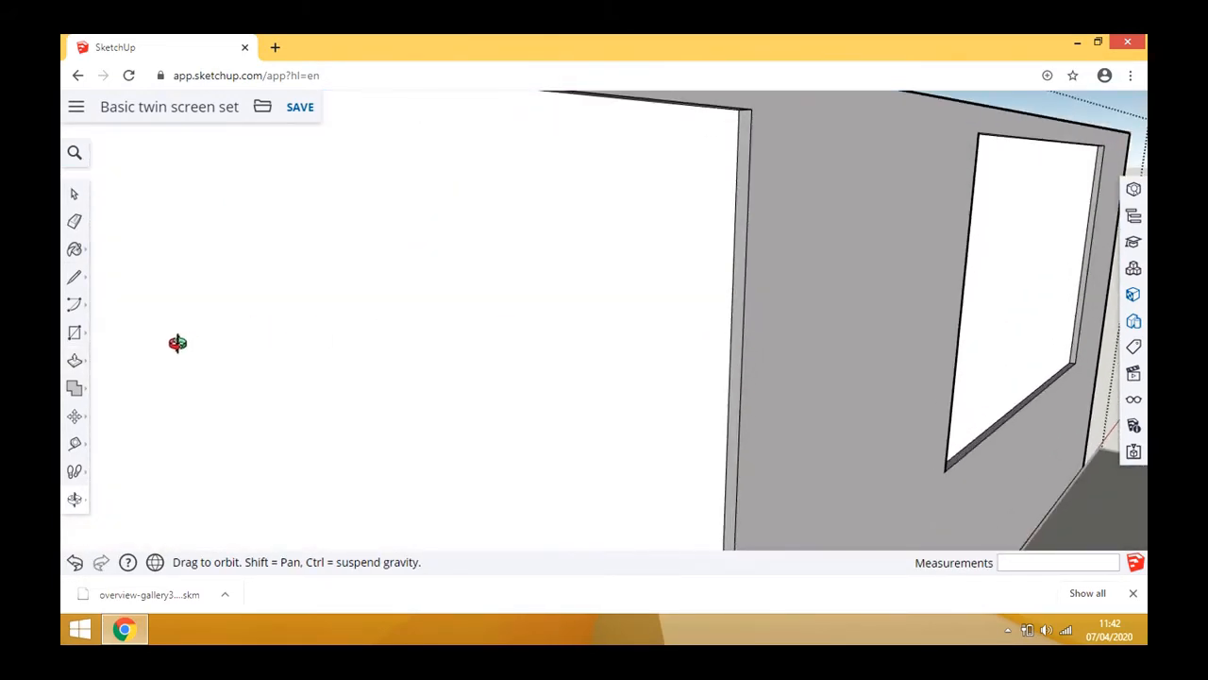
{"action": "left_click", "coordinate": [74, 360]}
{"action": "left_click", "coordinate": [732, 343]}
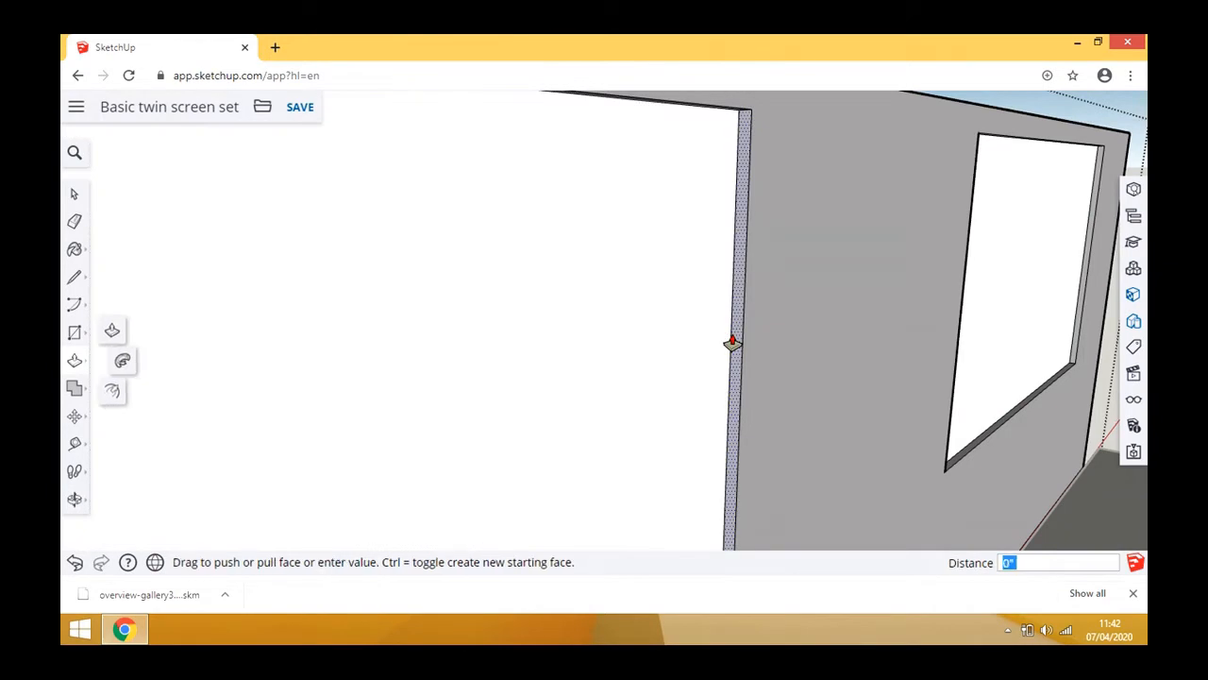
{"action": "type", "text": "2"}
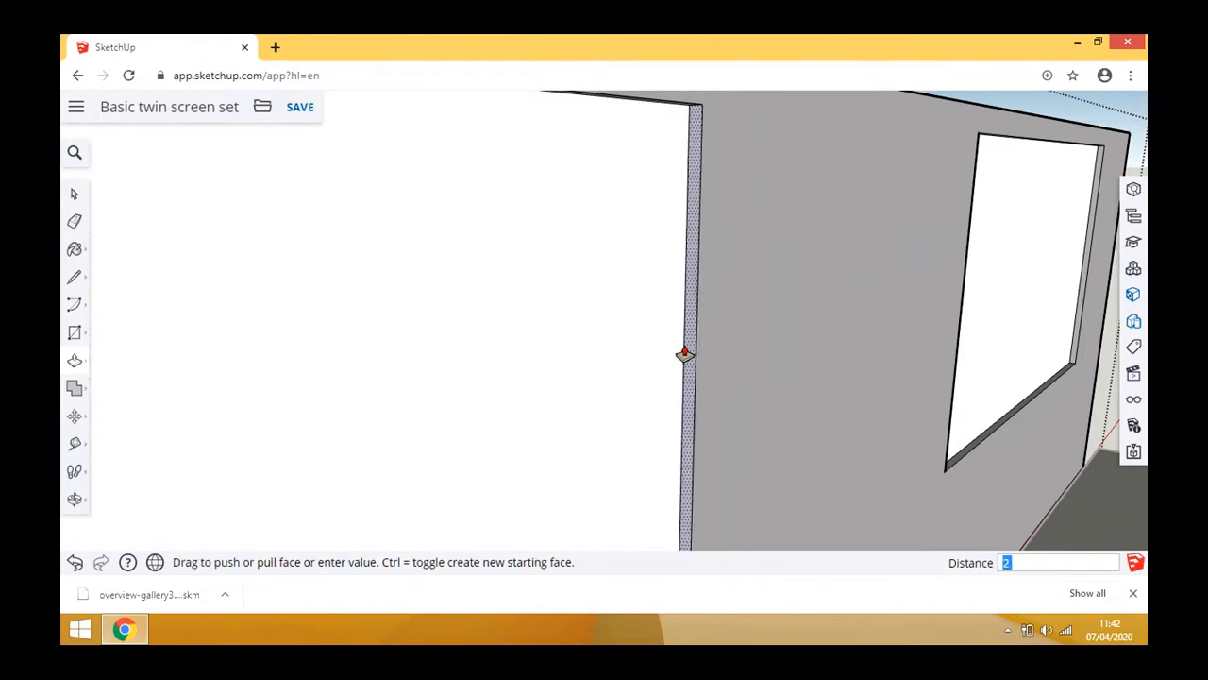
{"action": "key", "text": "Return"}
{"action": "scroll", "coordinate": [529, 350], "scroll_direction": "down", "scroll_amount": 5}
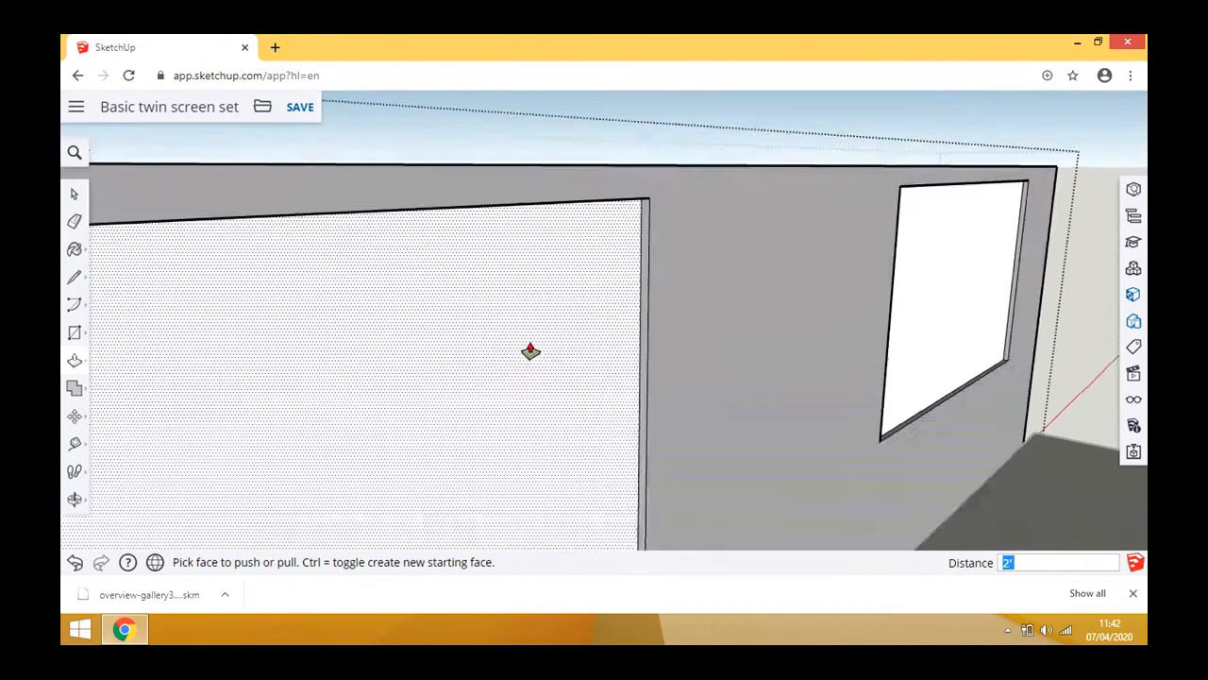
- Push the outer side face of the right screen opening 2' outward toward the wall's end
{"action": "scroll", "coordinate": [907, 313], "scroll_direction": "up", "scroll_amount": 6}
{"action": "left_click", "coordinate": [909, 313]}
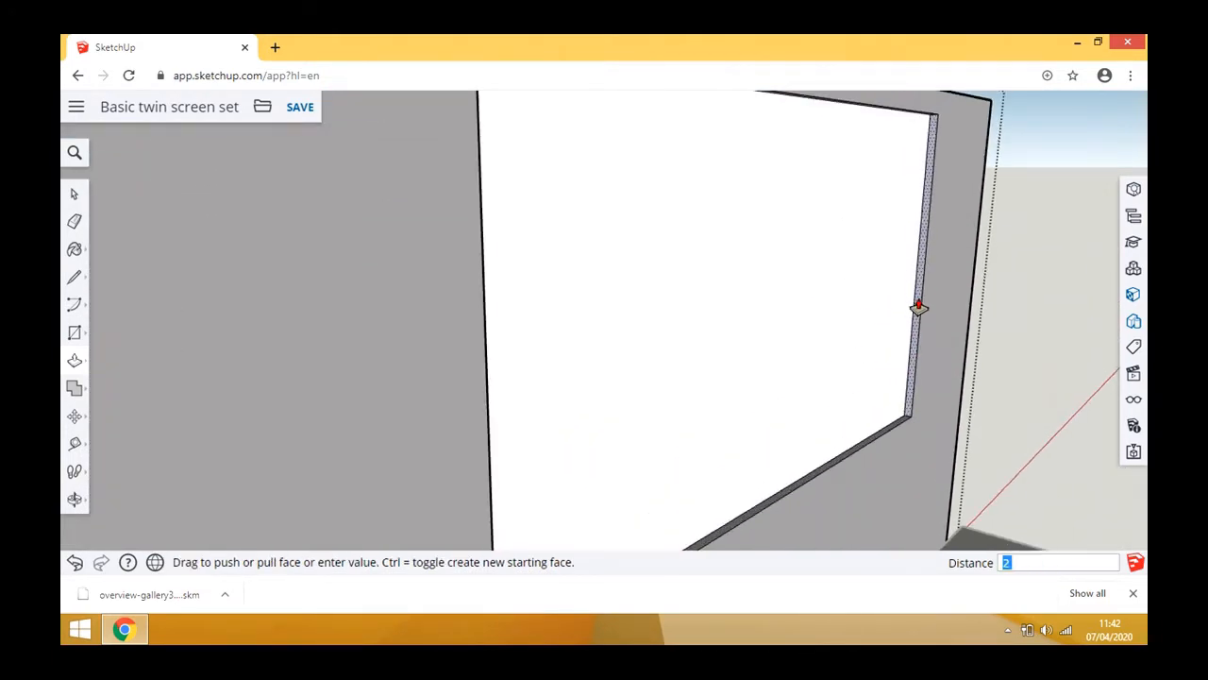
{"action": "left_click", "coordinate": [918, 309]}
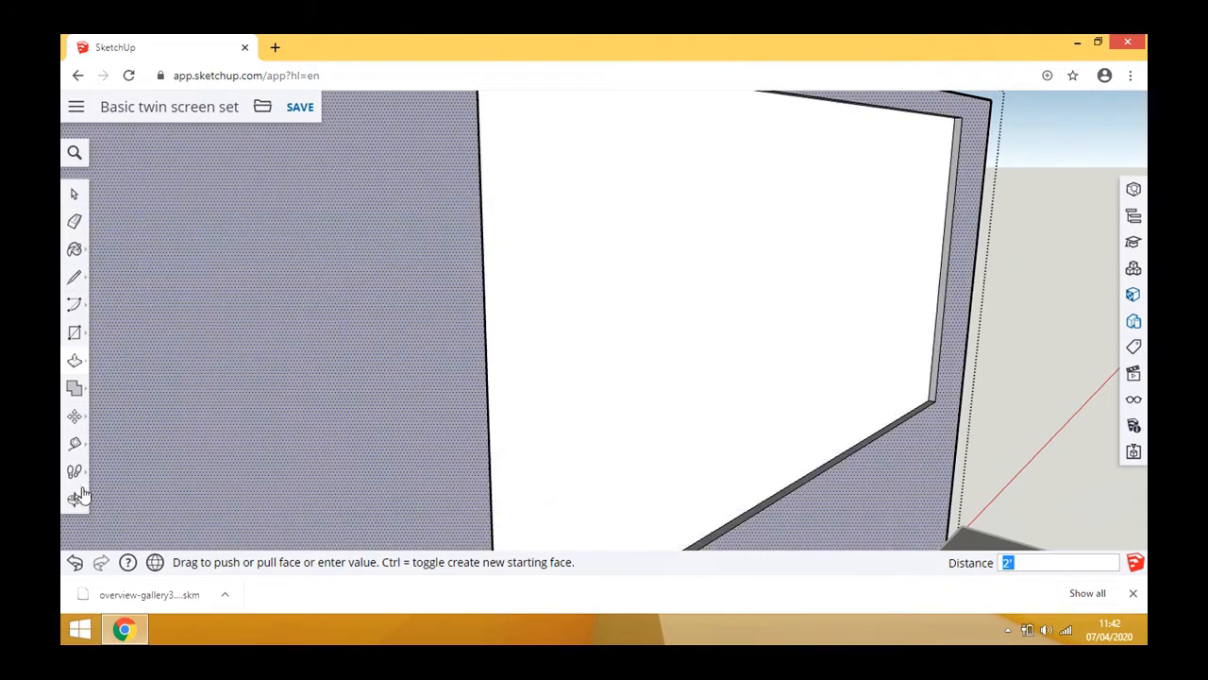
- Pull the inner side face of the right screen opening 2' away from the wall's centre
{"action": "left_click", "coordinate": [76, 500]}
{"action": "left_click", "coordinate": [113, 435]}
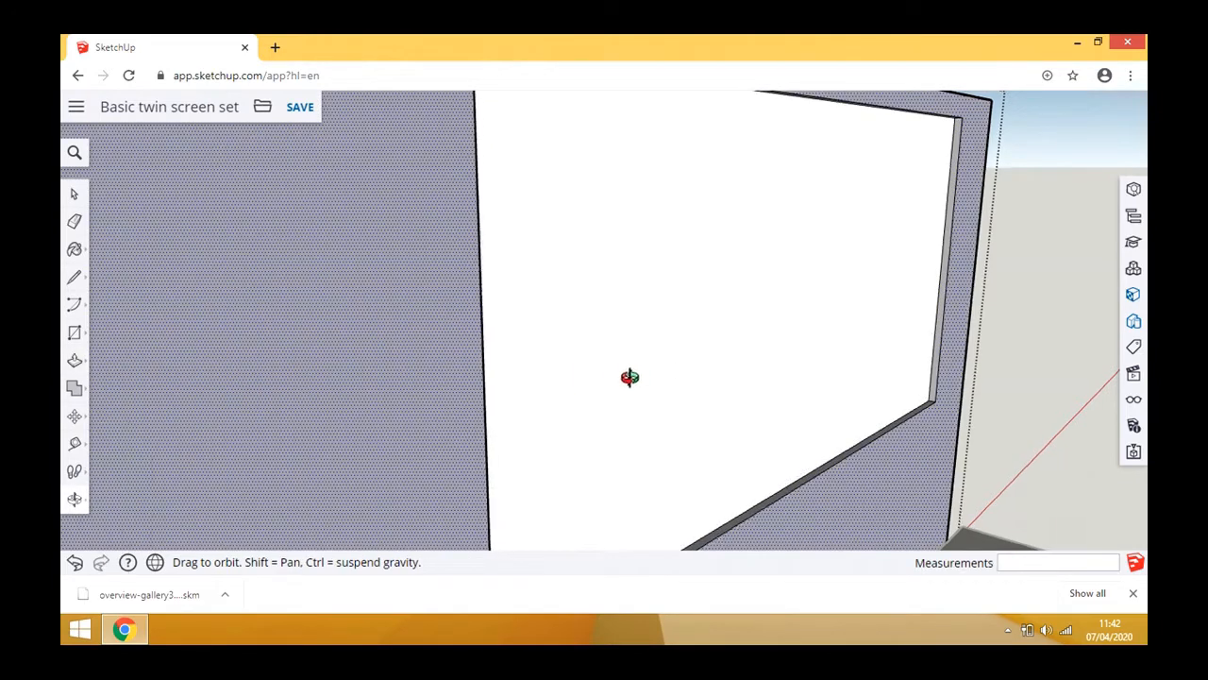
{"action": "left_click_drag", "start_coordinate": [629, 377], "coordinate": [351, 304]}
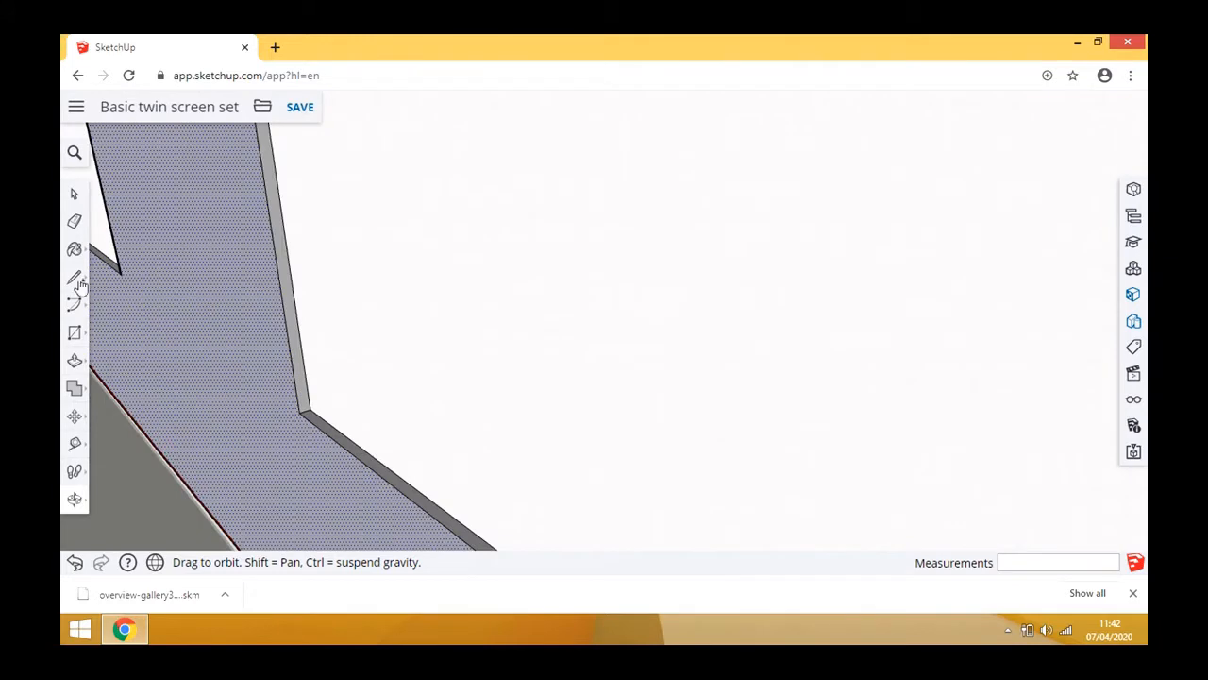
{"action": "left_click", "coordinate": [74, 363]}
{"action": "left_click", "coordinate": [302, 307]}
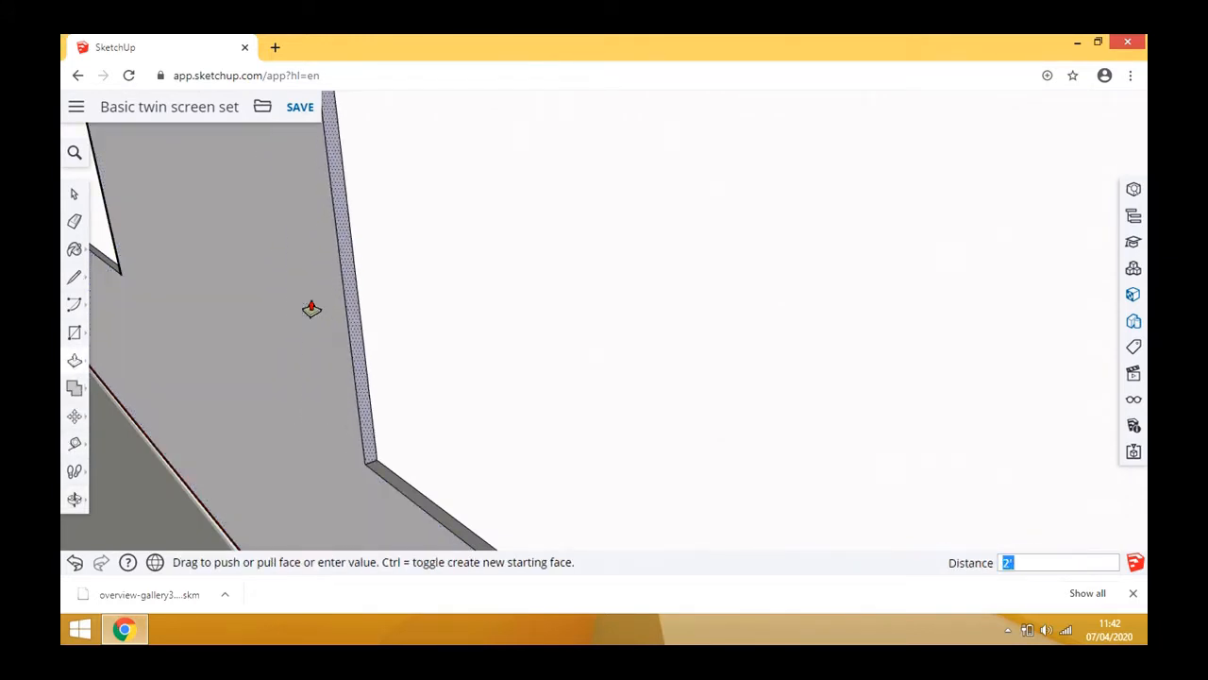
{"action": "left_click", "coordinate": [312, 309]}
- Fit the whole set in view and finish editing the back wall group
{"action": "left_click", "coordinate": [74, 499]}
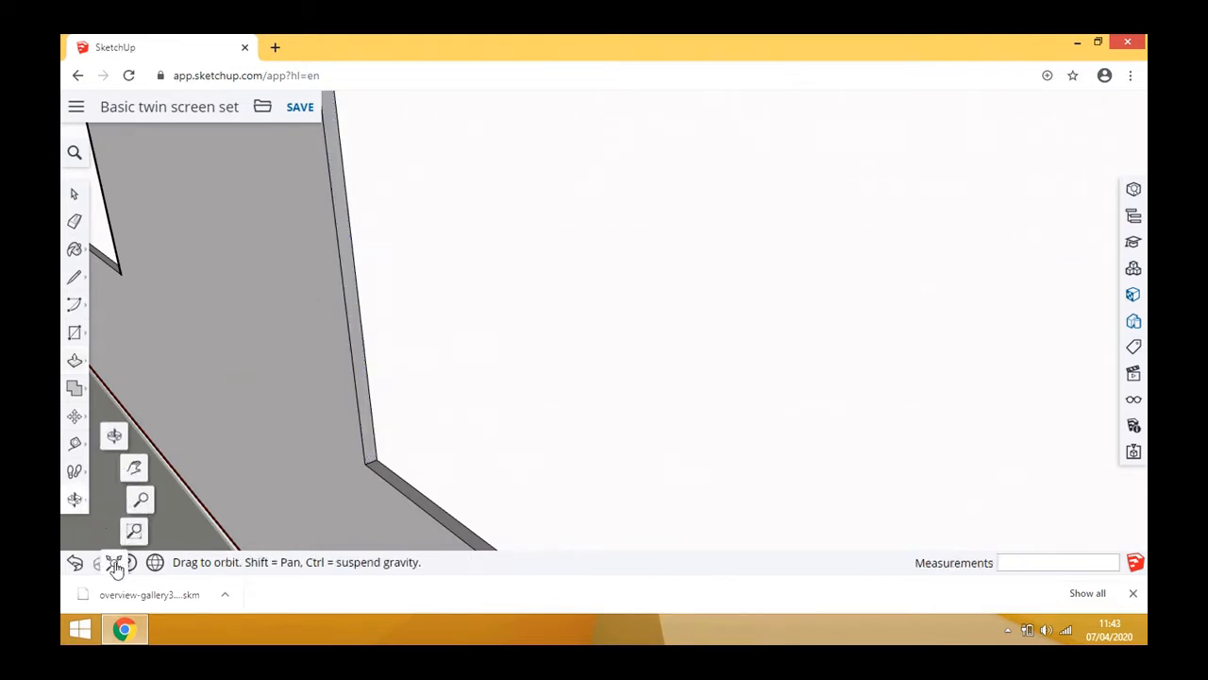
{"action": "left_click", "coordinate": [114, 562]}
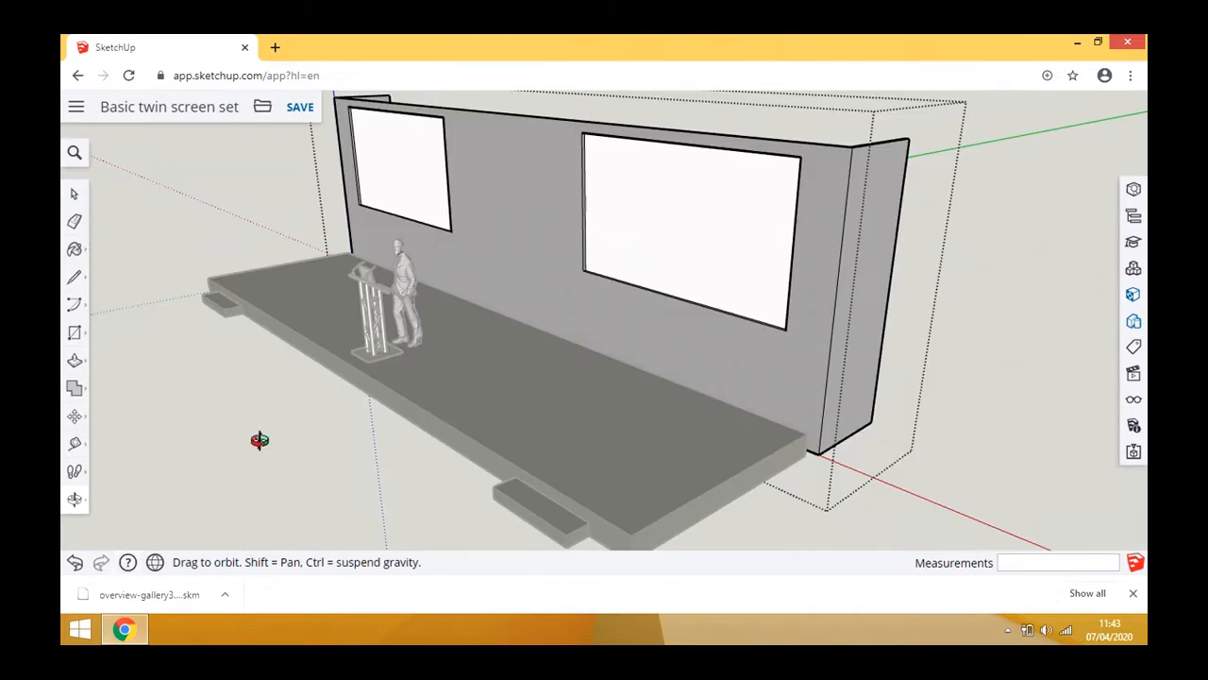
{"action": "left_click", "coordinate": [74, 193]}
{"action": "left_click", "coordinate": [177, 204]}
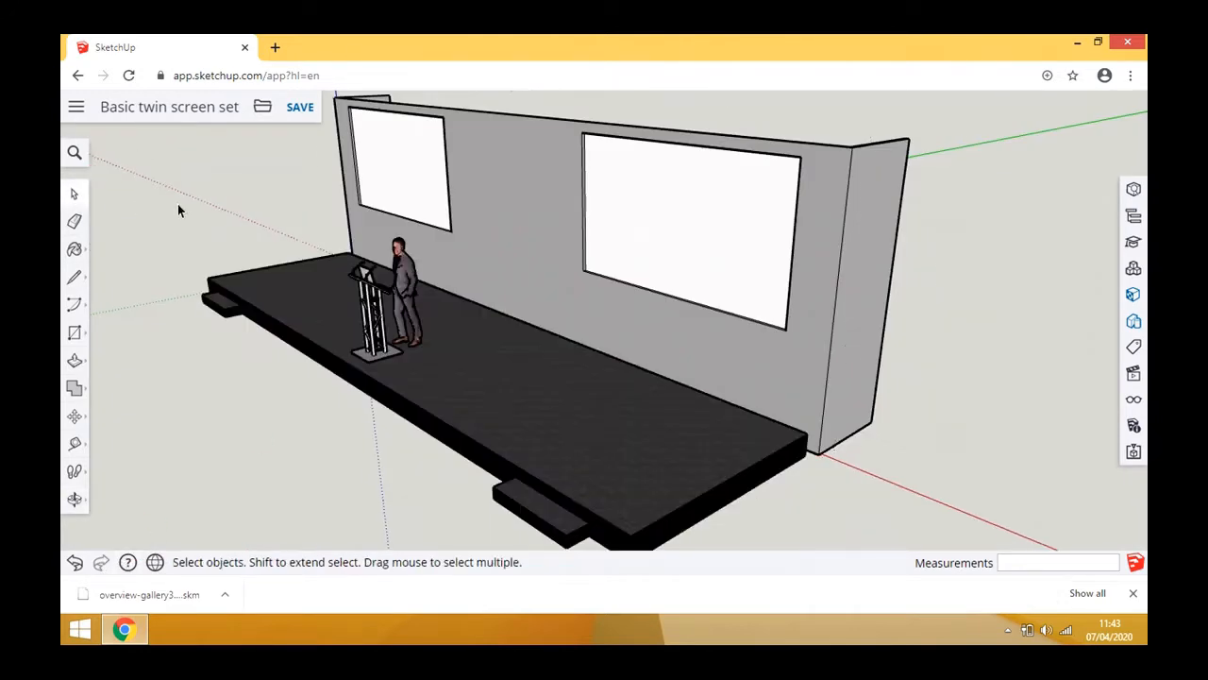
- Examine the screen spacing and the presenter at the lectern from the front and from an angle
{"action": "left_click", "coordinate": [73, 500]}
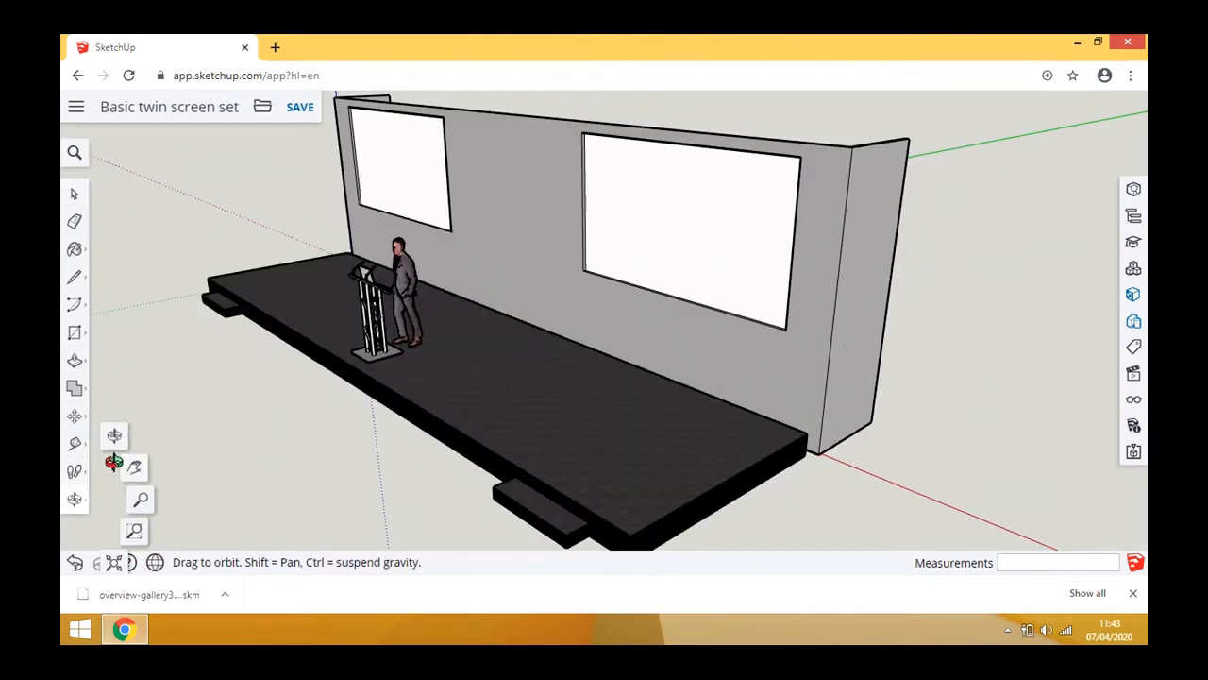
{"action": "left_click_drag", "start_coordinate": [244, 444], "coordinate": [311, 257]}
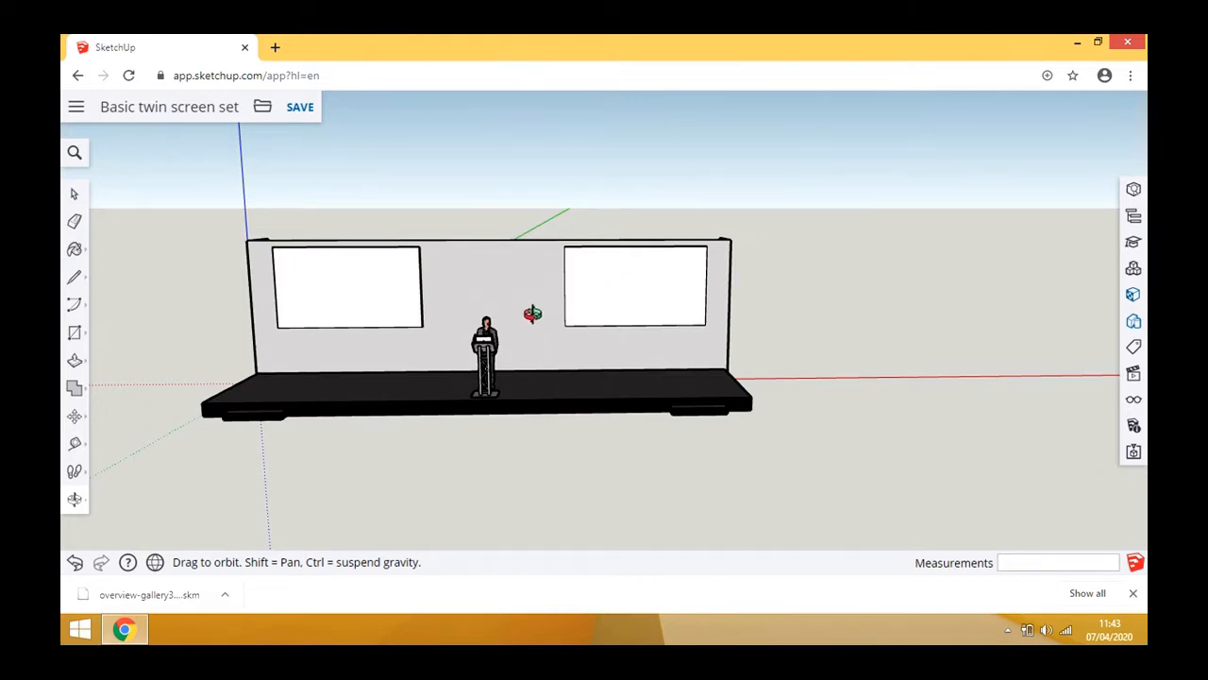
{"action": "left_click_drag", "start_coordinate": [621, 369], "coordinate": [761, 443]}
{"action": "scroll", "coordinate": [477, 415], "scroll_direction": "up", "scroll_amount": 5}
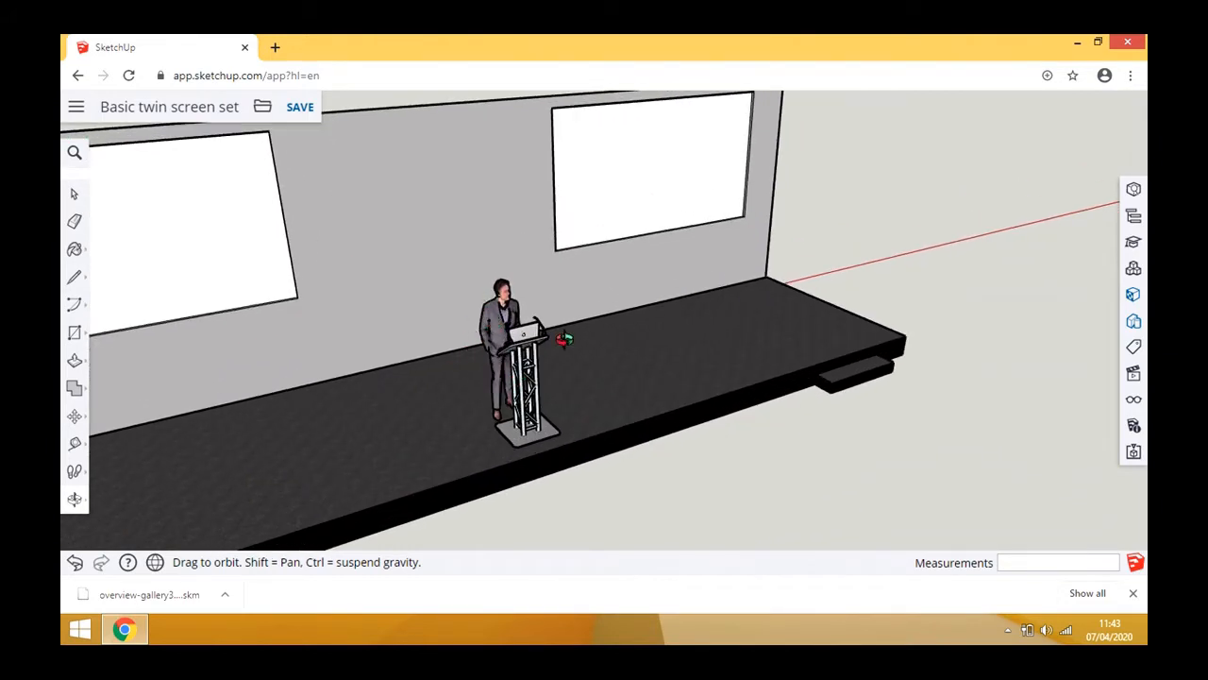
{"action": "scroll", "coordinate": [684, 300], "scroll_direction": "down", "scroll_amount": 4}
{"action": "scroll", "coordinate": [690, 309], "scroll_direction": "down", "scroll_amount": 4}
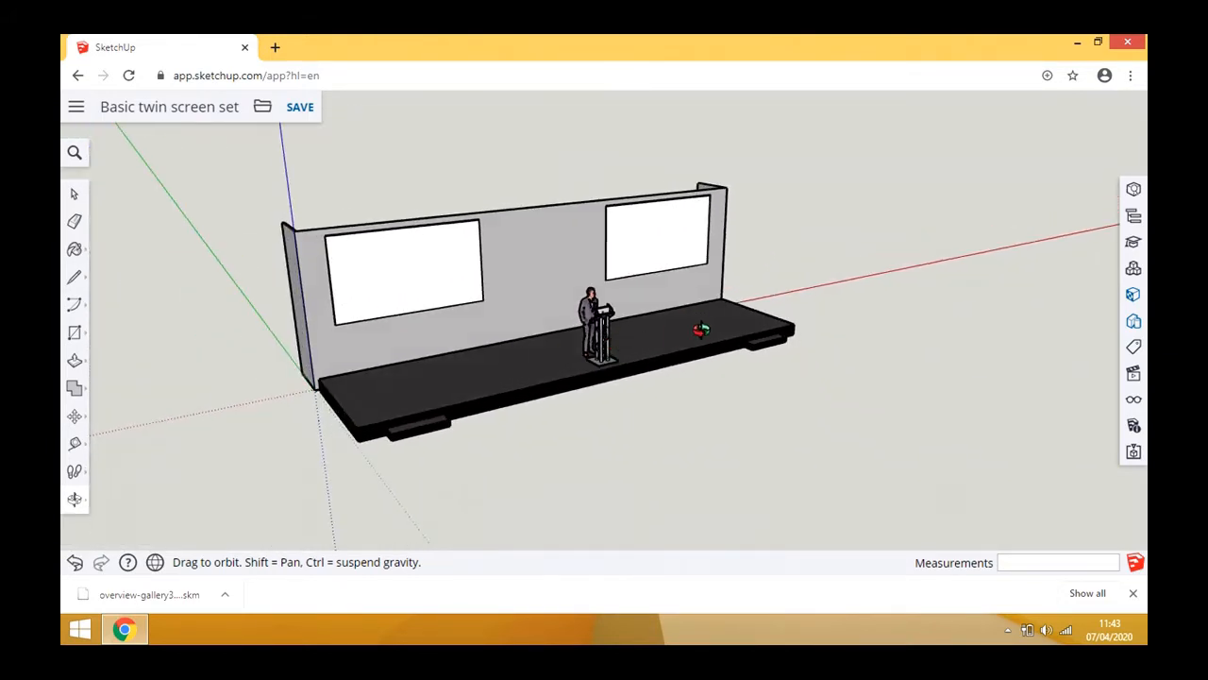
{"action": "scroll", "coordinate": [694, 330], "scroll_direction": "up", "scroll_amount": 4}
{"action": "scroll", "coordinate": [690, 343], "scroll_direction": "down", "scroll_amount": 3}
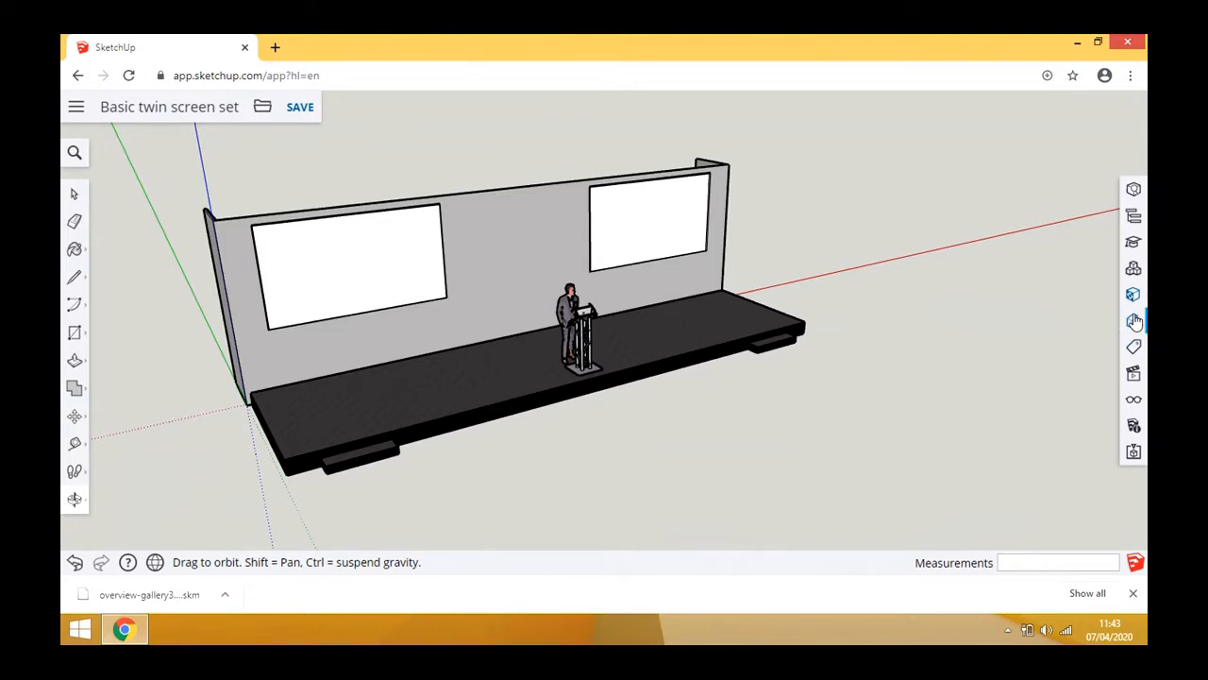
- Edit the Default Modeling Style, trying thicker profile edges before setting the Profiles value to 1
{"action": "left_click", "coordinate": [1135, 321]}
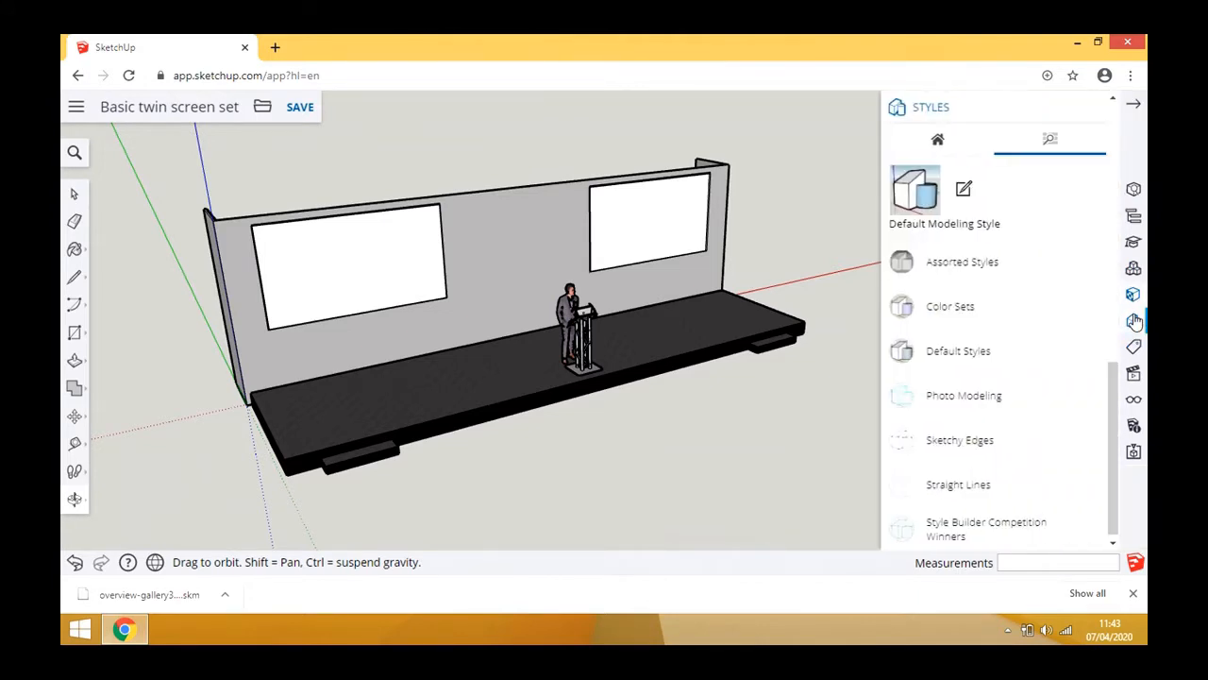
{"action": "left_click", "coordinate": [964, 192]}
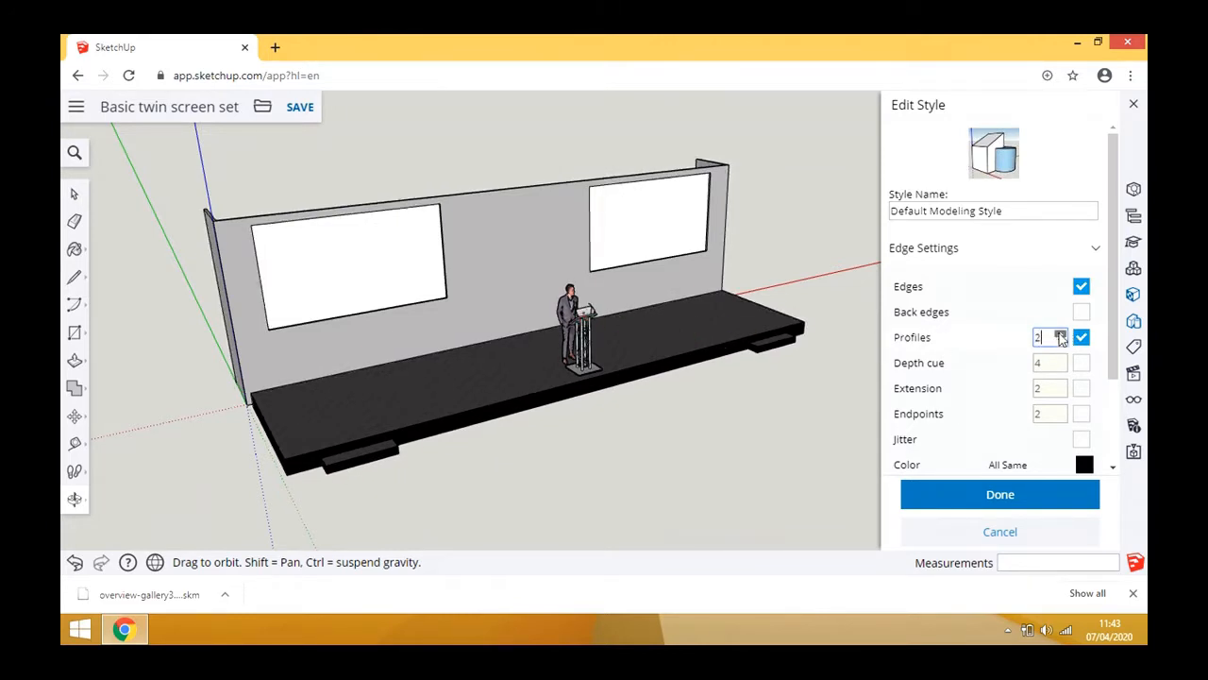
{"action": "left_click", "coordinate": [1060, 334]}
{"action": "left_click", "coordinate": [1060, 334]}
{"action": "left_click", "coordinate": [1061, 334]}
{"action": "left_click", "coordinate": [1060, 334]}
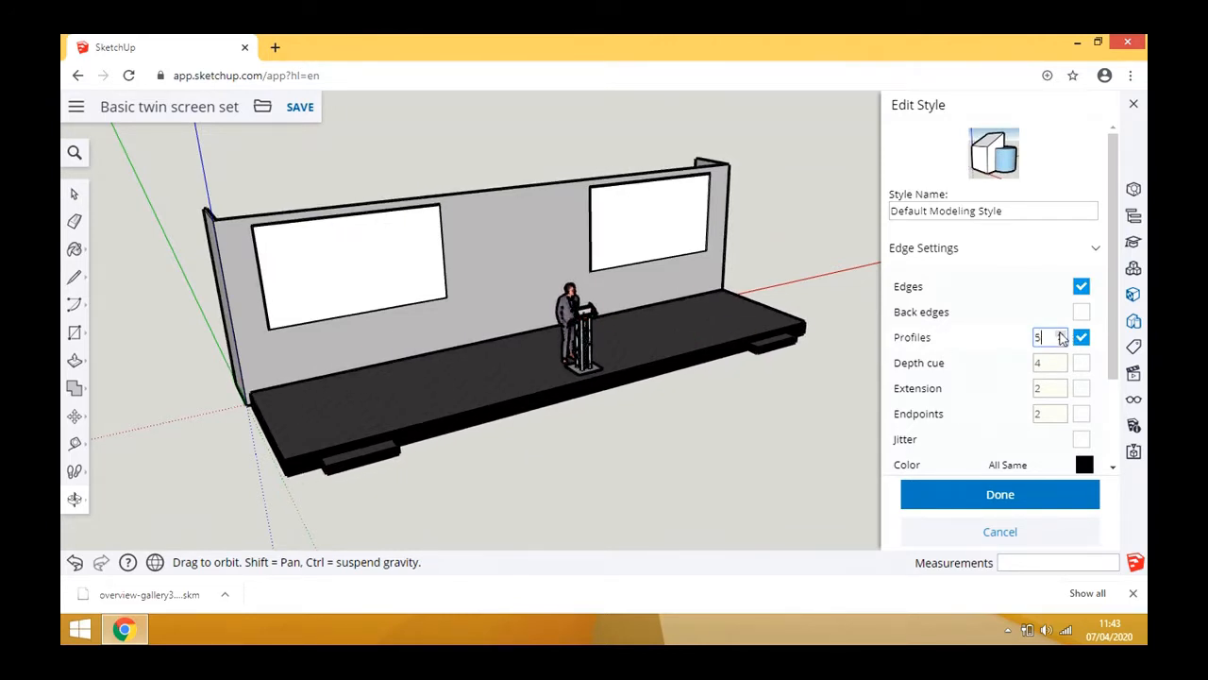
{"action": "left_click", "coordinate": [1060, 334]}
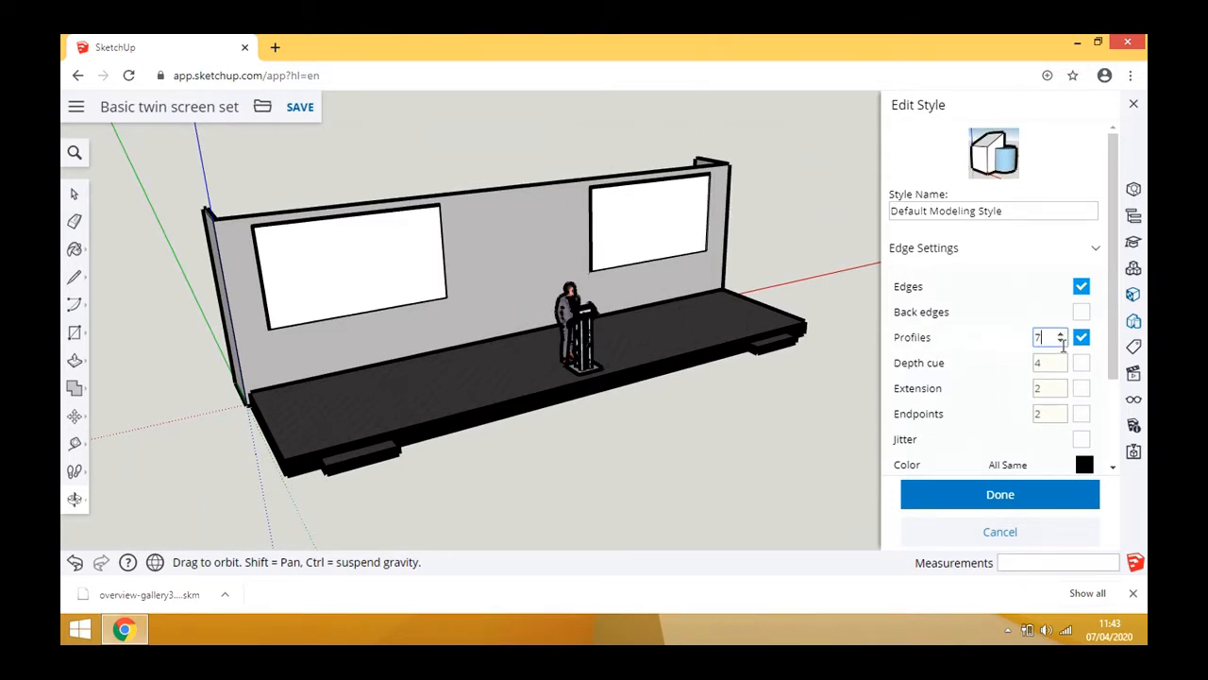
{"action": "left_click", "coordinate": [1061, 342]}
{"action": "left_click", "coordinate": [1061, 342]}
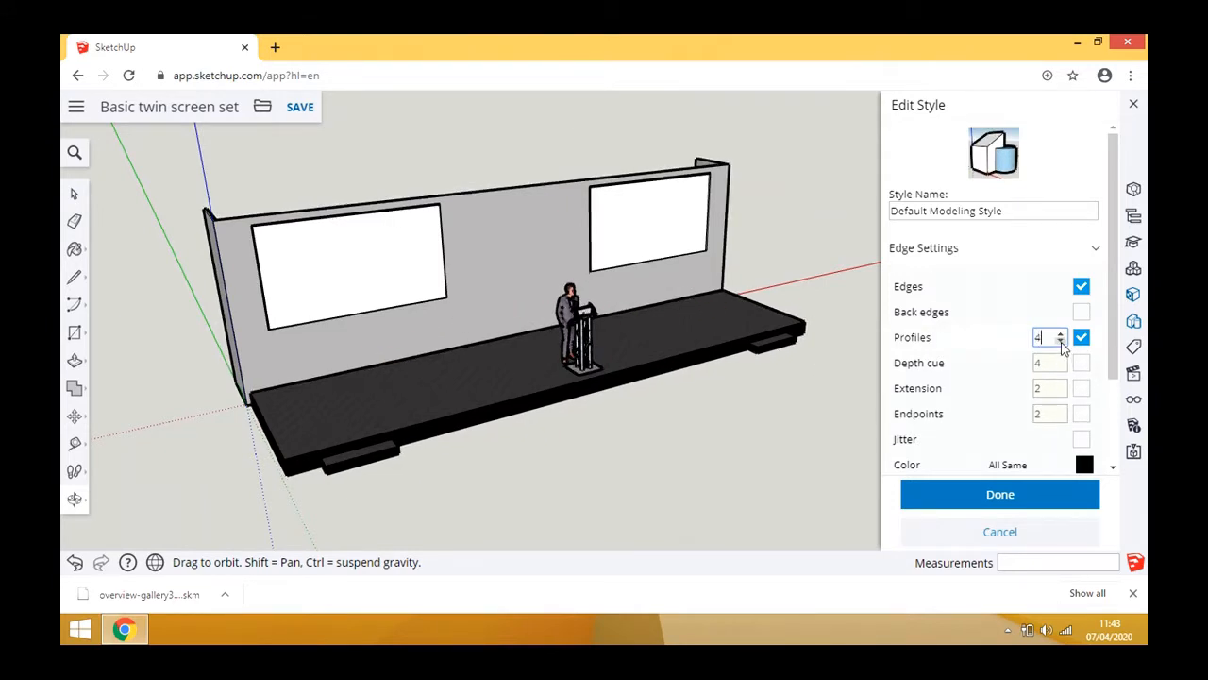
{"action": "left_click", "coordinate": [1061, 342]}
{"action": "left_click", "coordinate": [1061, 342]}
{"action": "left_click", "coordinate": [1061, 342]}
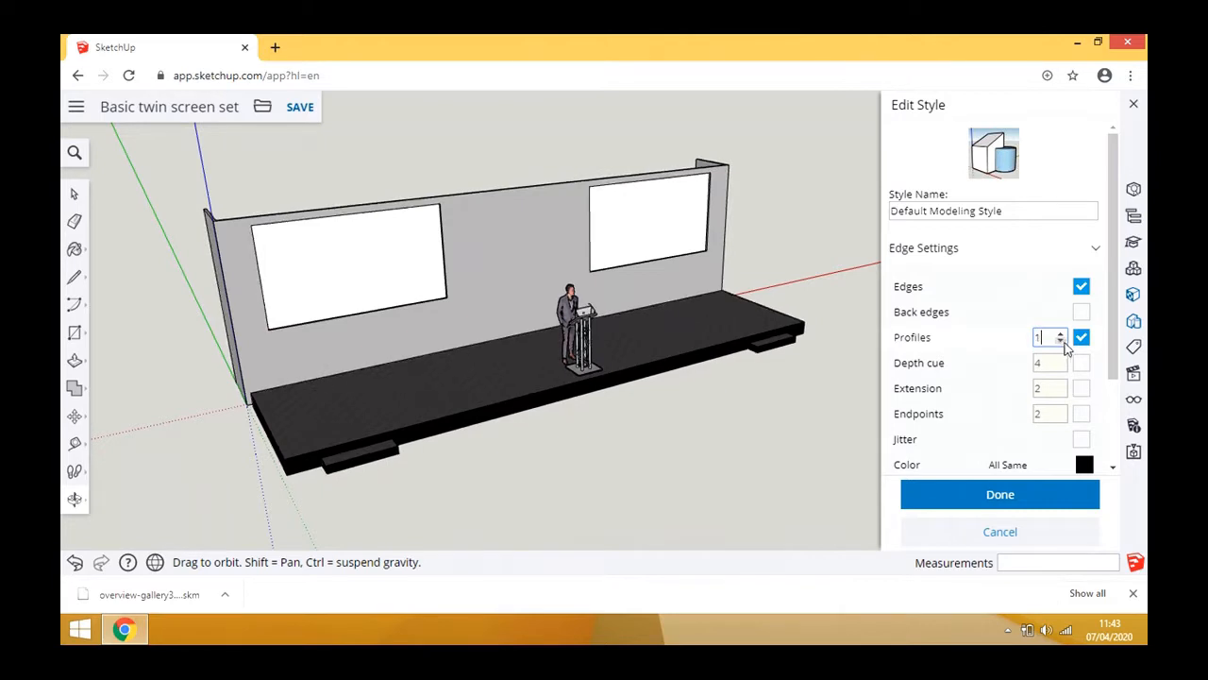
- Compare the set with profile edges off and on, then keep Profiles enabled and finish editing the style
{"action": "left_click", "coordinate": [1082, 339]}
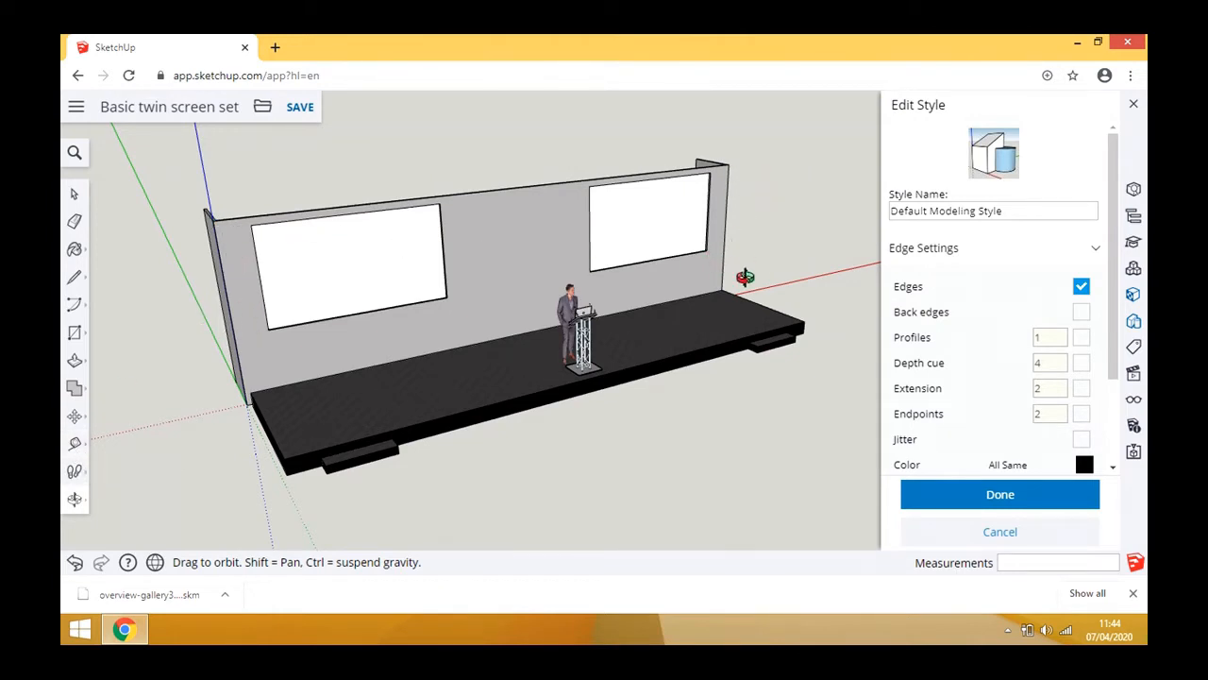
{"action": "left_click", "coordinate": [1082, 338]}
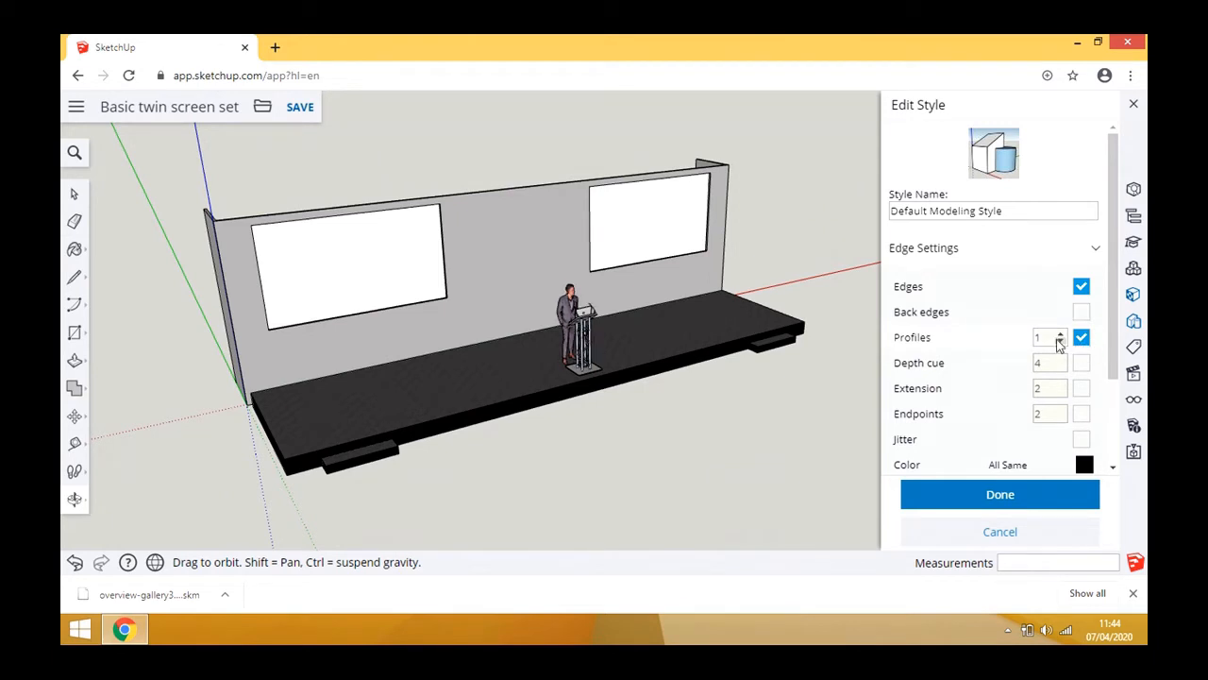
{"action": "left_click", "coordinate": [982, 498]}
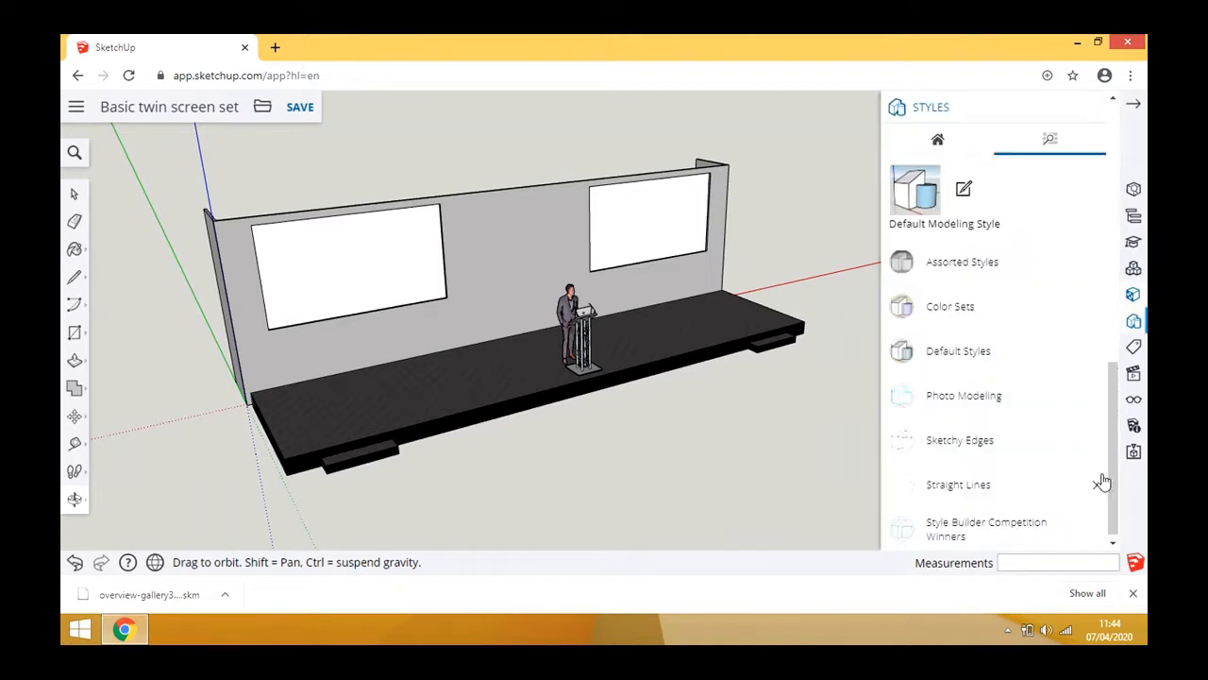
- Recall the saved Side Cam and Front View scenes to compare them, returning to Side Cam
{"action": "left_click", "coordinate": [1133, 376]}
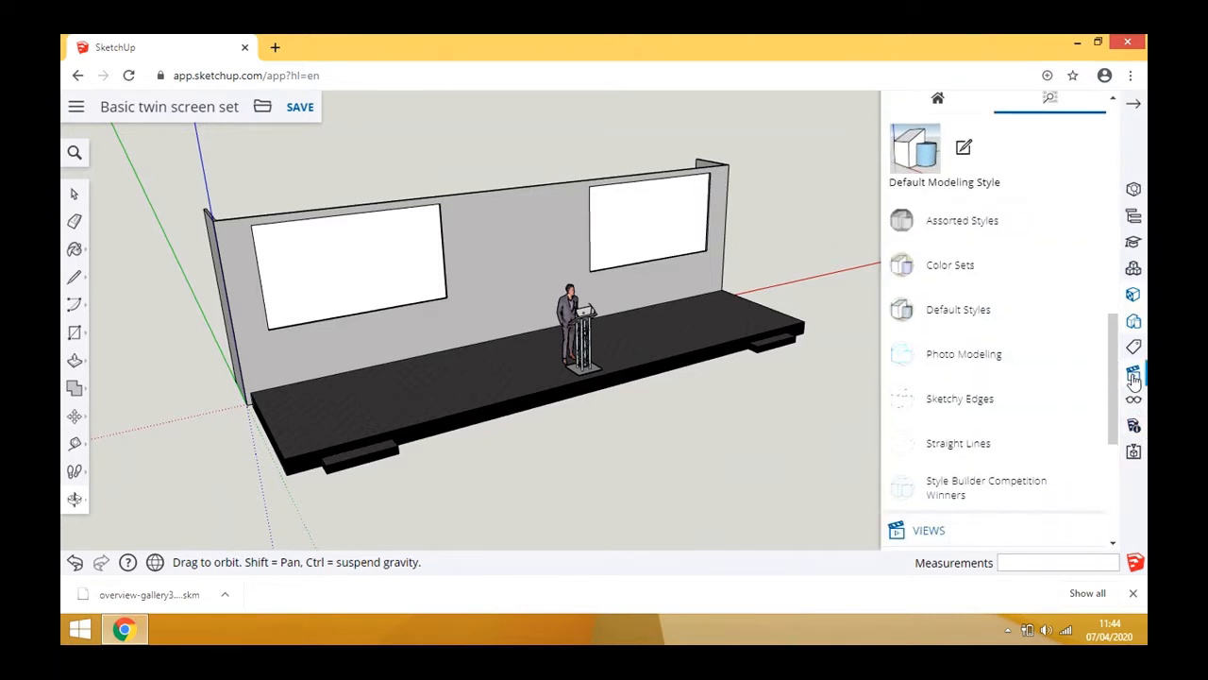
{"action": "left_click_drag", "start_coordinate": [1114, 411], "coordinate": [1125, 513]}
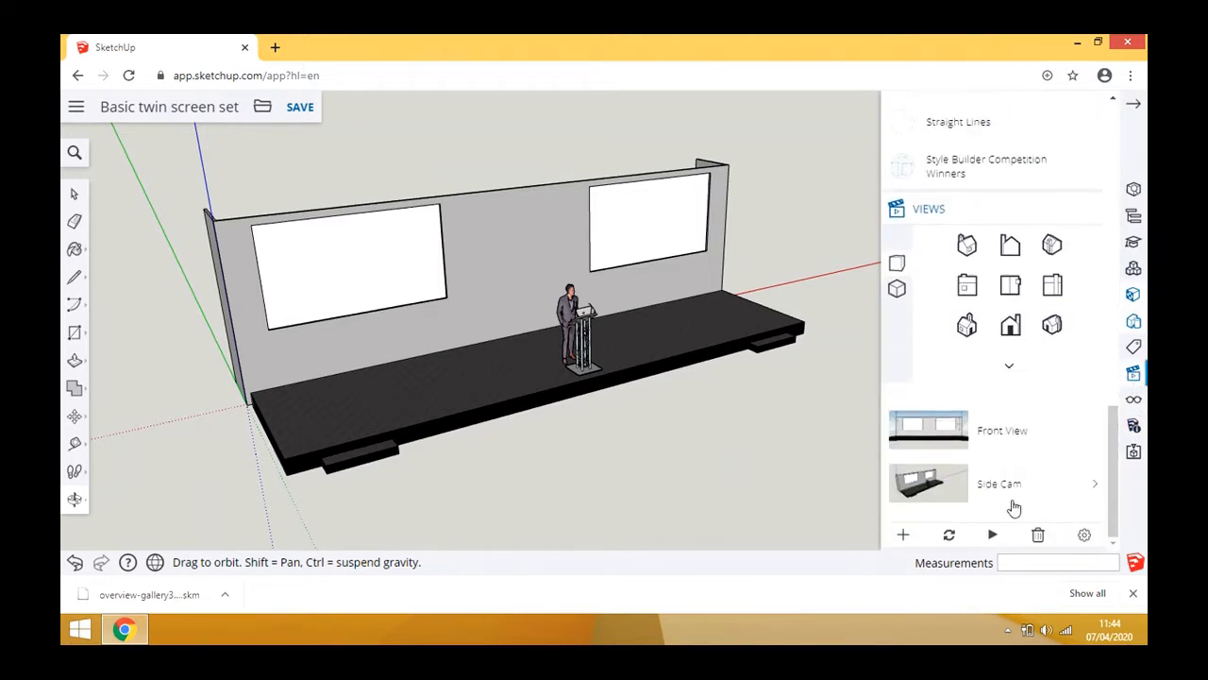
{"action": "left_click", "coordinate": [929, 486]}
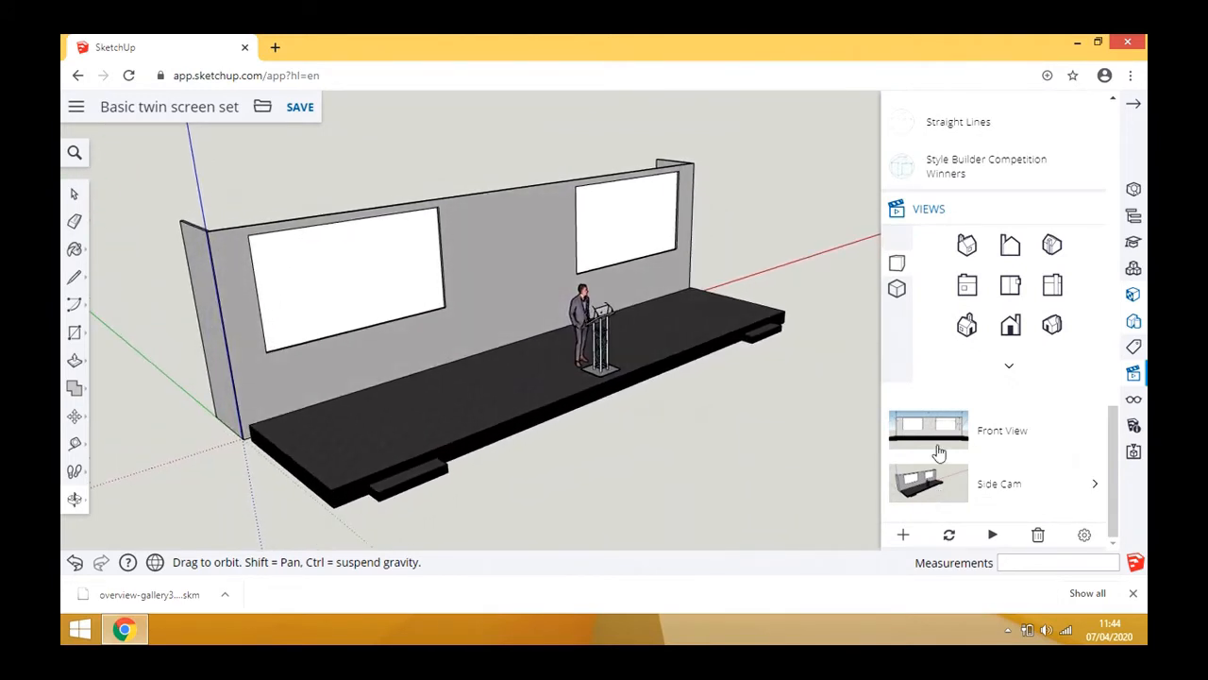
{"action": "left_click", "coordinate": [939, 437]}
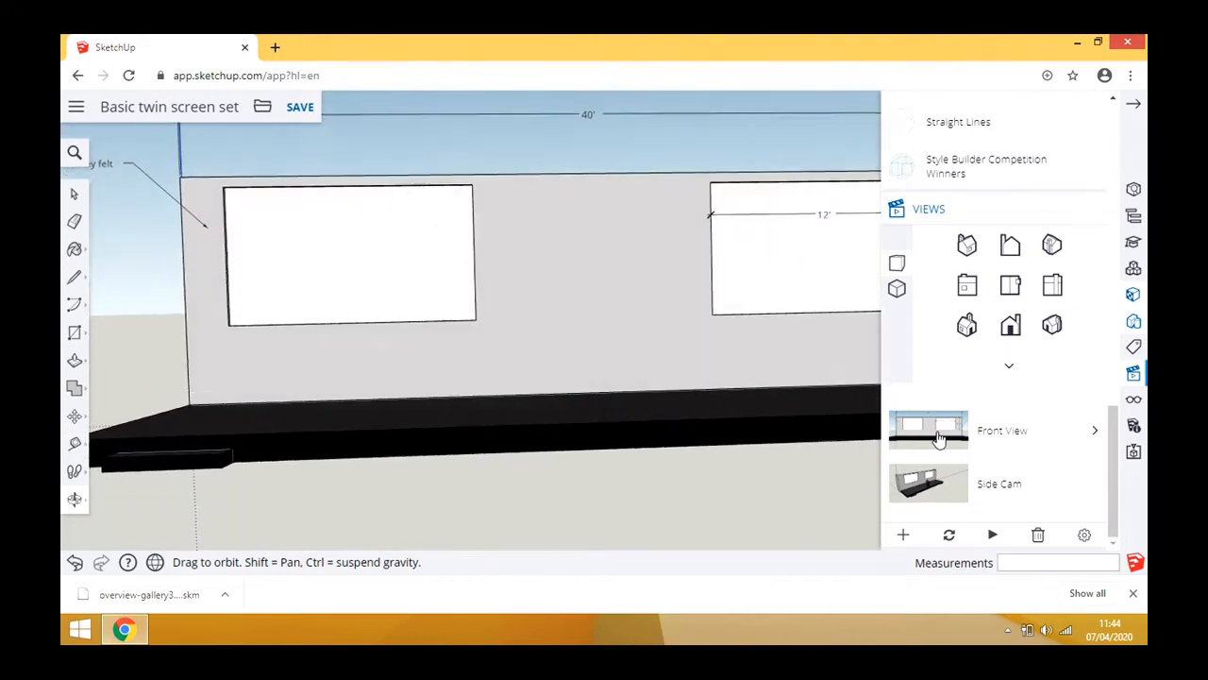
{"action": "left_click", "coordinate": [938, 481]}
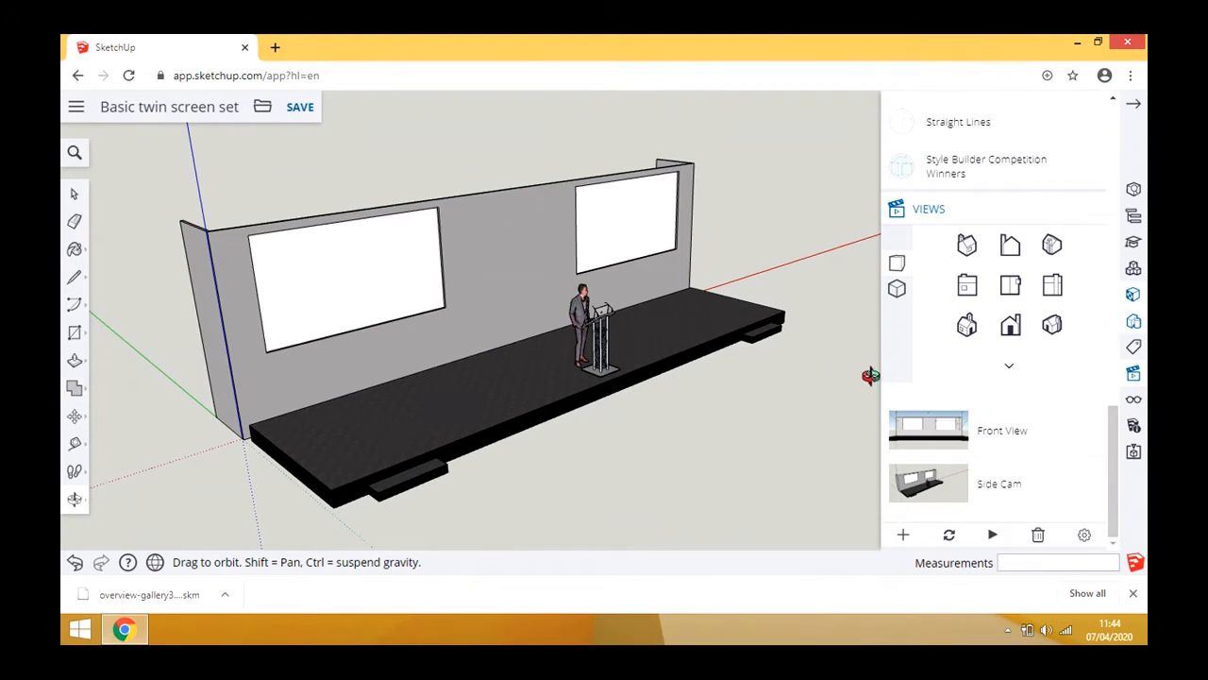
- Review the edge settings of the Default Modeling Style, leaving the style editor and the styles list without changes
{"action": "left_click", "coordinate": [1134, 322]}
{"action": "left_click", "coordinate": [965, 191]}
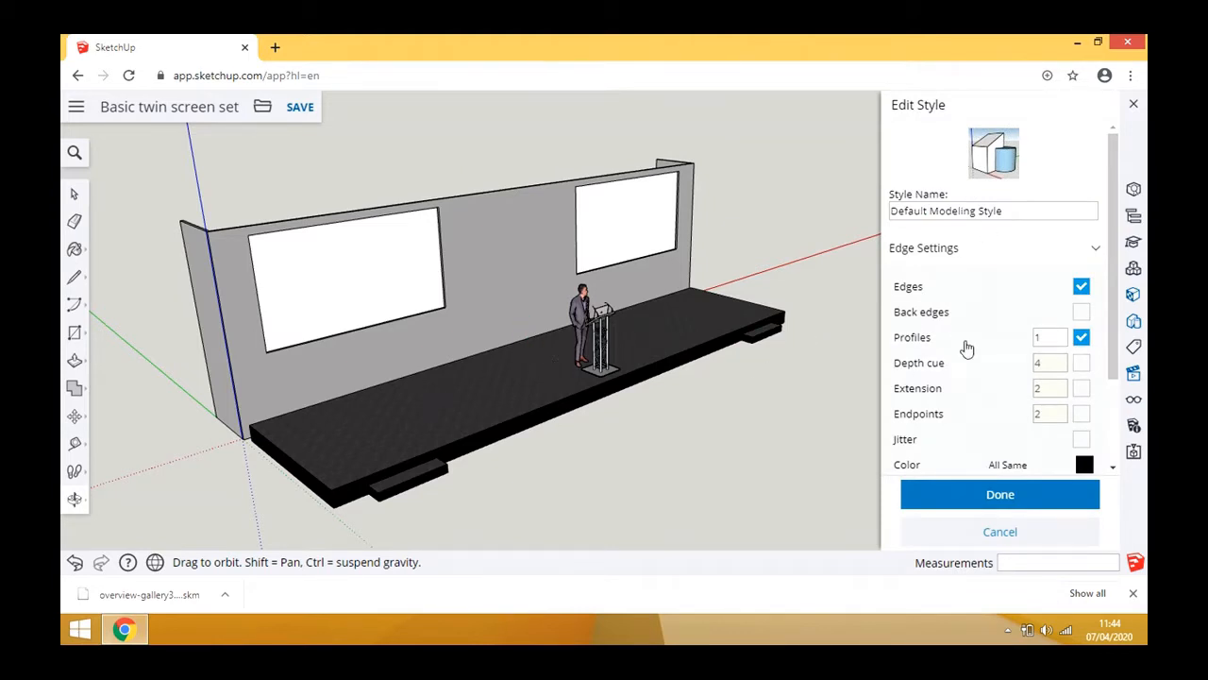
{"action": "left_click", "coordinate": [1134, 106]}
{"action": "left_click", "coordinate": [1136, 111]}
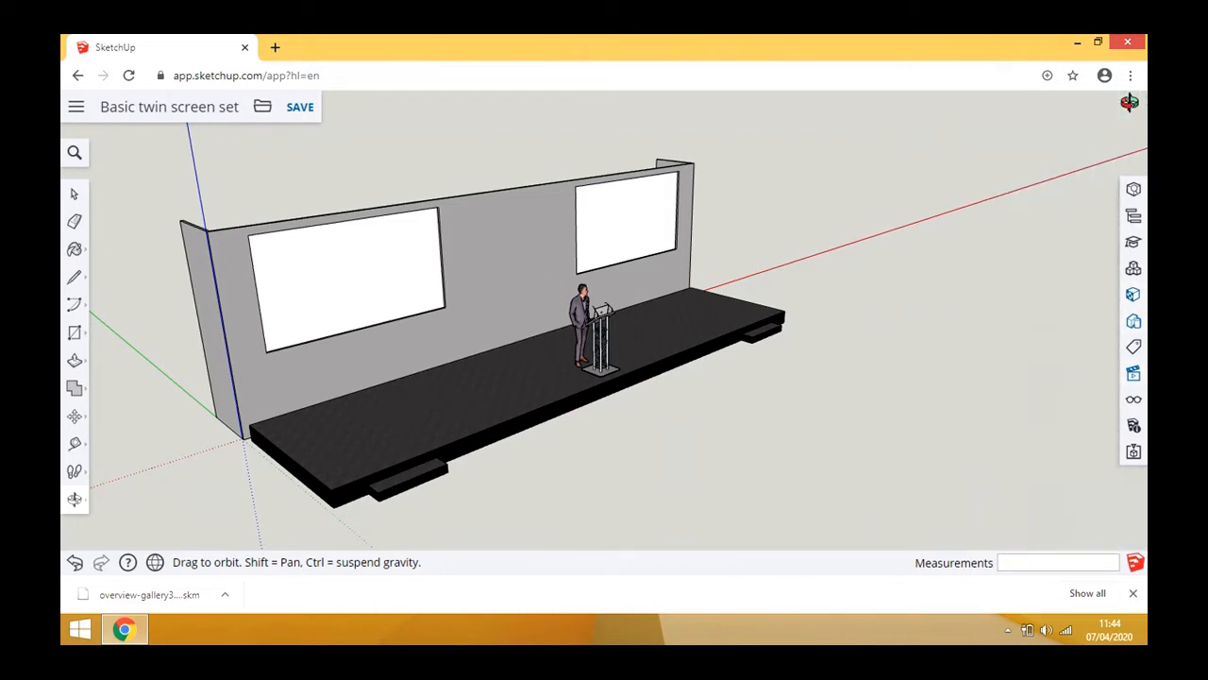
- Examine the whole stage set from a raised front view and select all of its parts
{"action": "left_click_drag", "start_coordinate": [791, 318], "coordinate": [609, 354]}
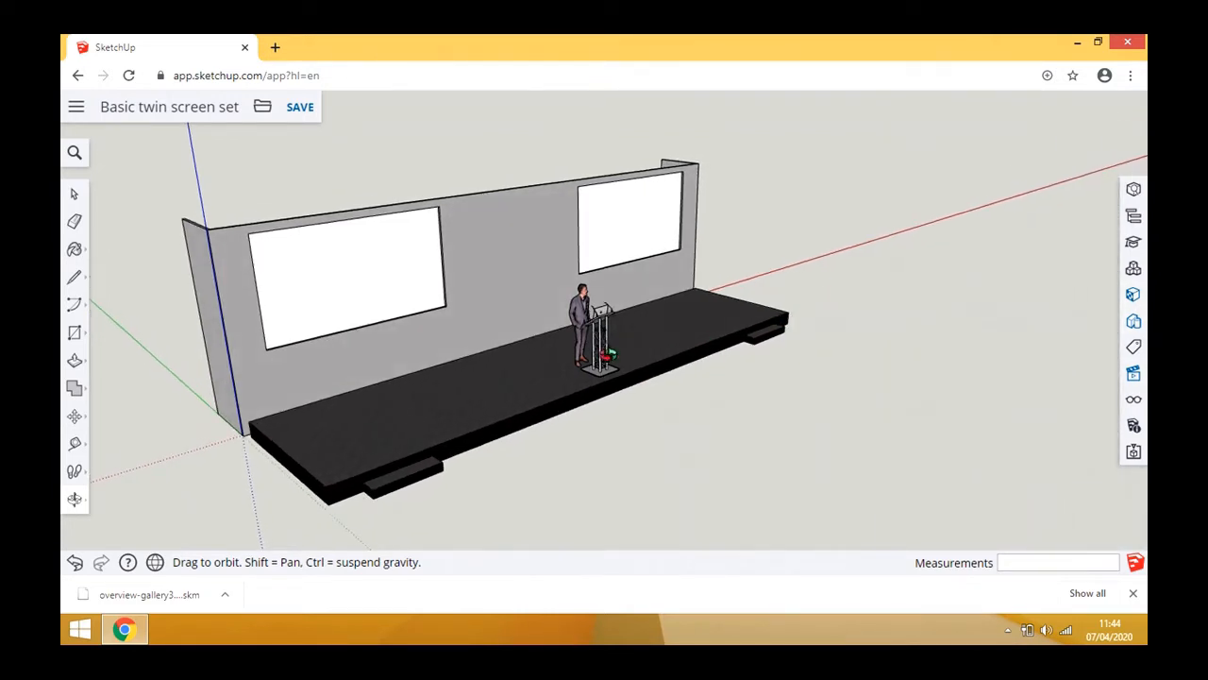
{"action": "mouse_move", "coordinate": [522, 374]}
{"action": "left_mouse_down"}
{"action": "mouse_move", "coordinate": [526, 418]}
{"action": "mouse_move", "coordinate": [500, 396]}
{"action": "mouse_move", "coordinate": [508, 389]}
{"action": "left_mouse_up"}
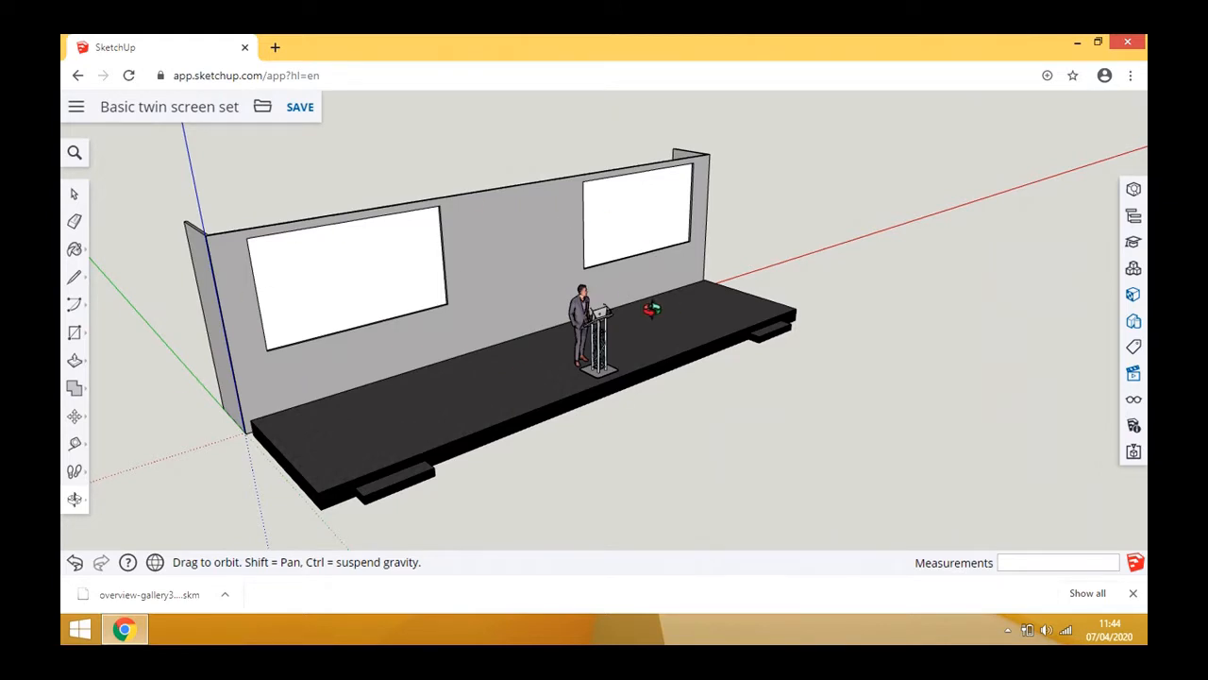
{"action": "left_click_drag", "start_coordinate": [662, 330], "coordinate": [510, 413]}
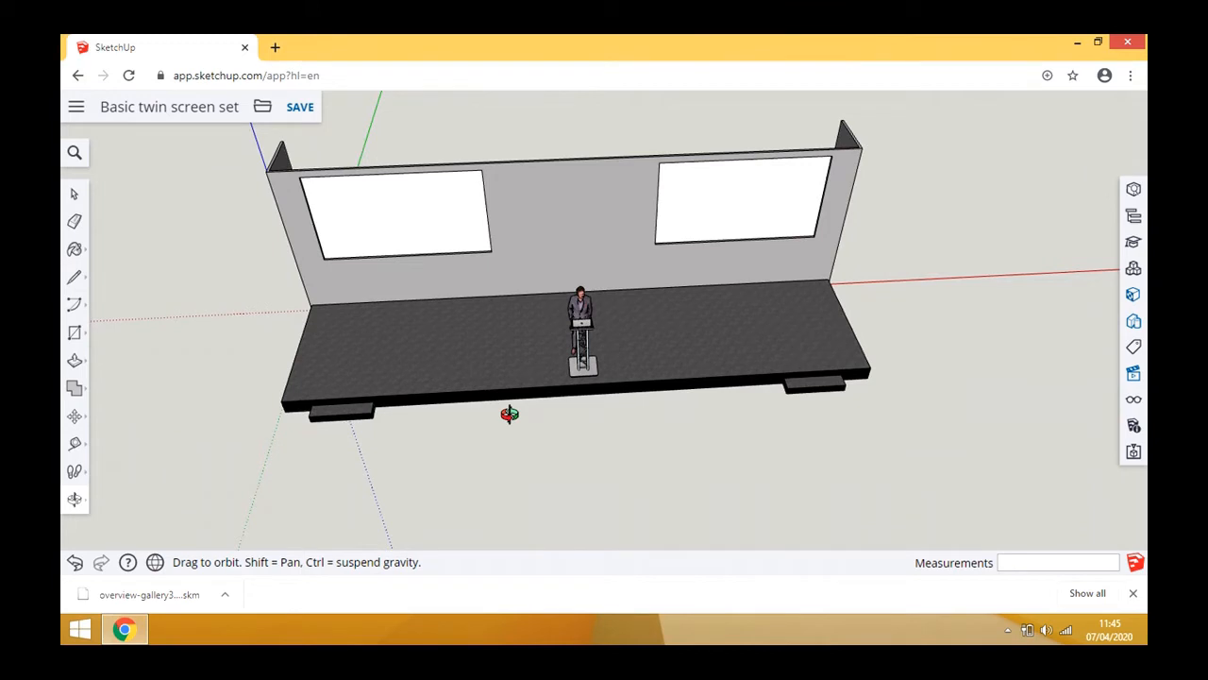
{"action": "mouse_move", "coordinate": [510, 413]}
{"action": "left_mouse_down"}
{"action": "mouse_move", "coordinate": [572, 437]}
{"action": "mouse_move", "coordinate": [561, 431]}
{"action": "mouse_move", "coordinate": [578, 415]}
{"action": "mouse_move", "coordinate": [505, 421]}
{"action": "mouse_move", "coordinate": [532, 421]}
{"action": "mouse_move", "coordinate": [523, 404]}
{"action": "left_mouse_up"}
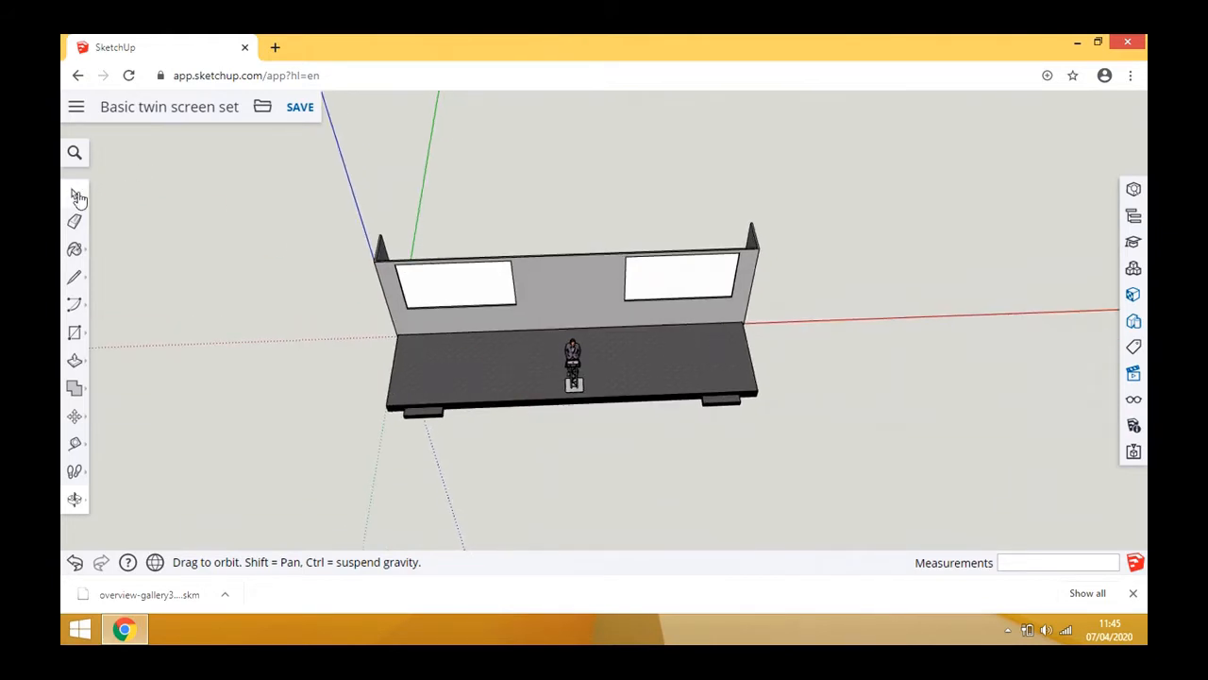
{"action": "left_click", "coordinate": [75, 194]}
{"action": "left_click_drag", "start_coordinate": [273, 199], "coordinate": [901, 483]}
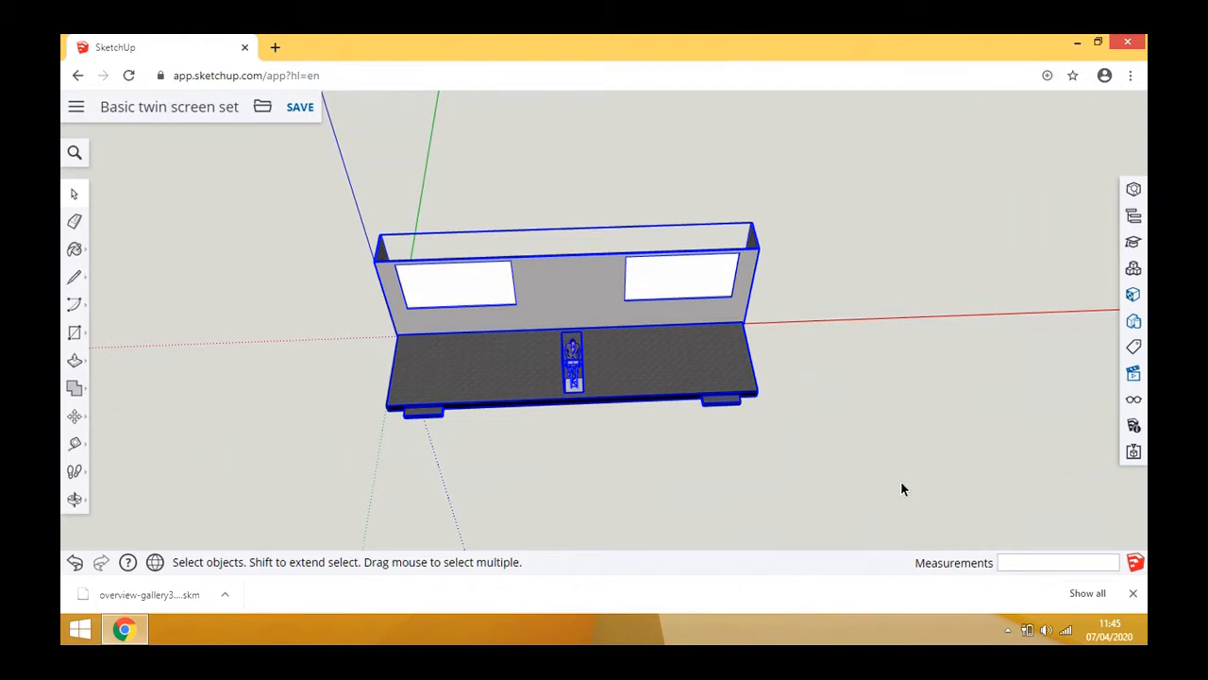
- Create a new model from Simple Template - Meters, saving changes to the current model, and delete the default standing figure
{"action": "left_click", "coordinate": [79, 110]}
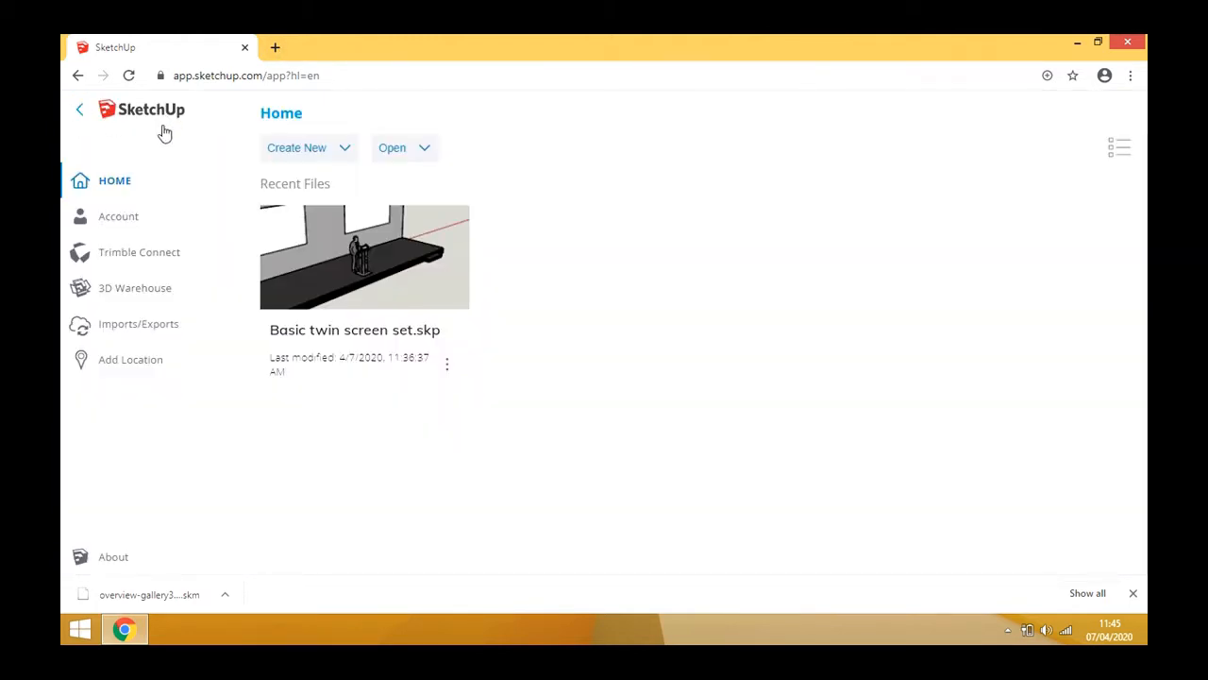
{"action": "left_click", "coordinate": [292, 149]}
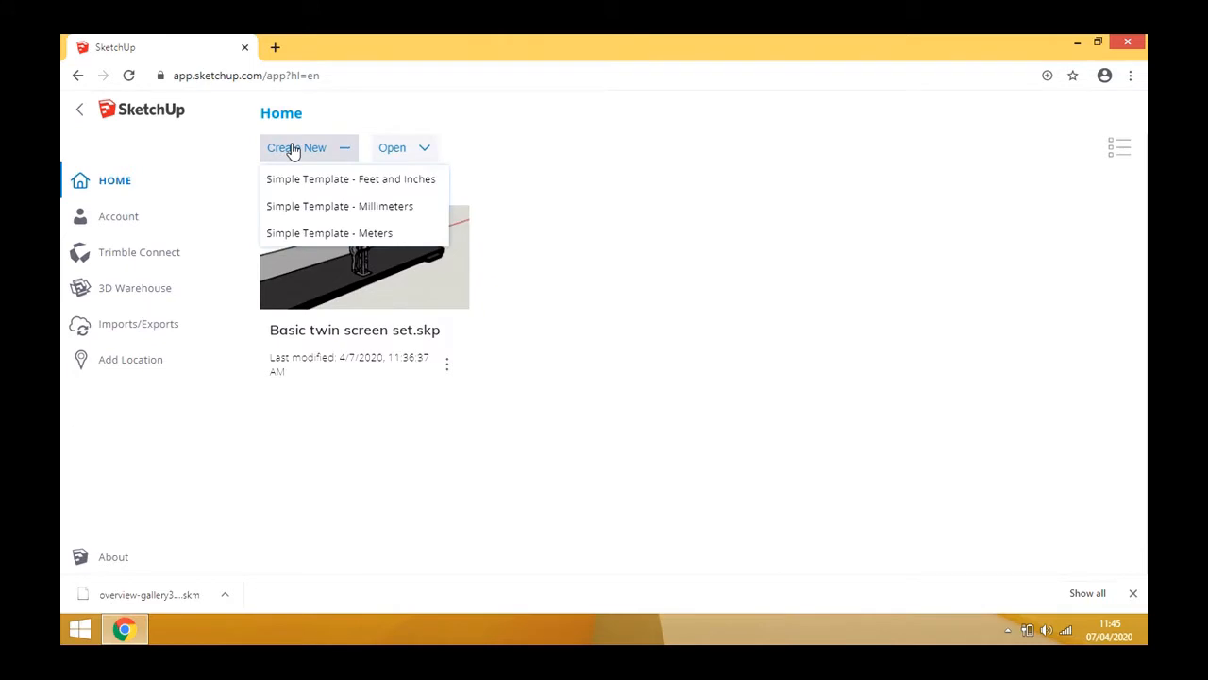
{"action": "left_click", "coordinate": [312, 232]}
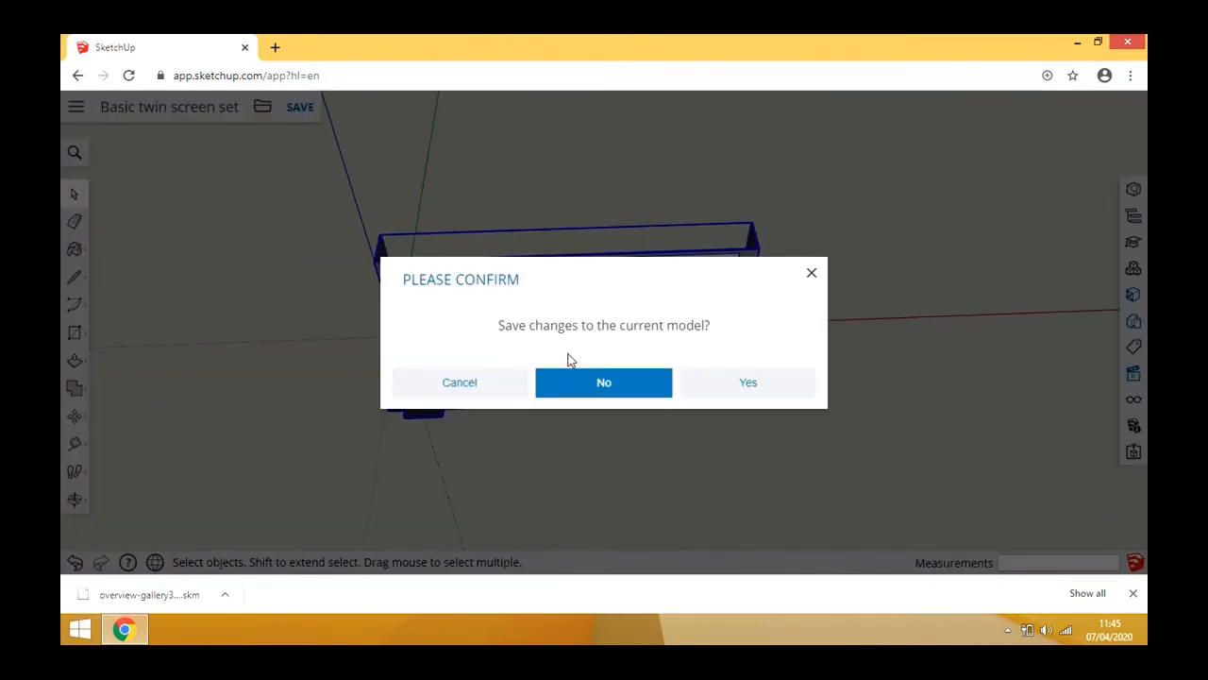
{"action": "left_click", "coordinate": [741, 393]}
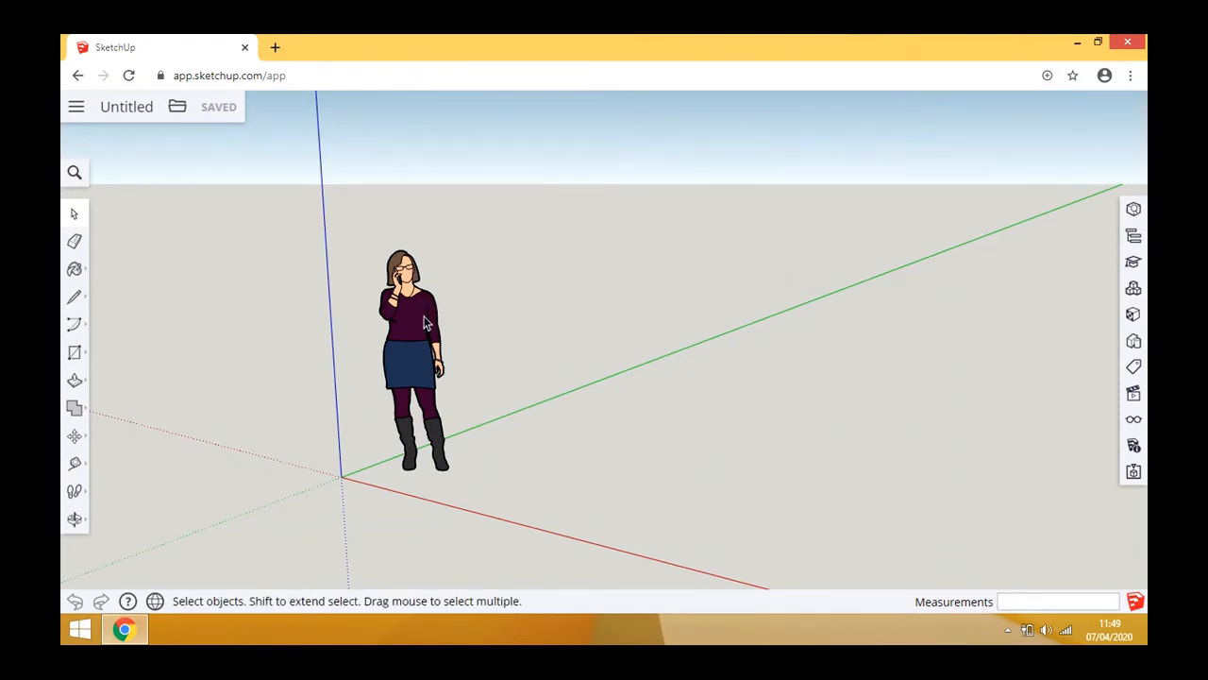
{"action": "left_click", "coordinate": [400, 322]}
{"action": "key", "text": "Delete"}
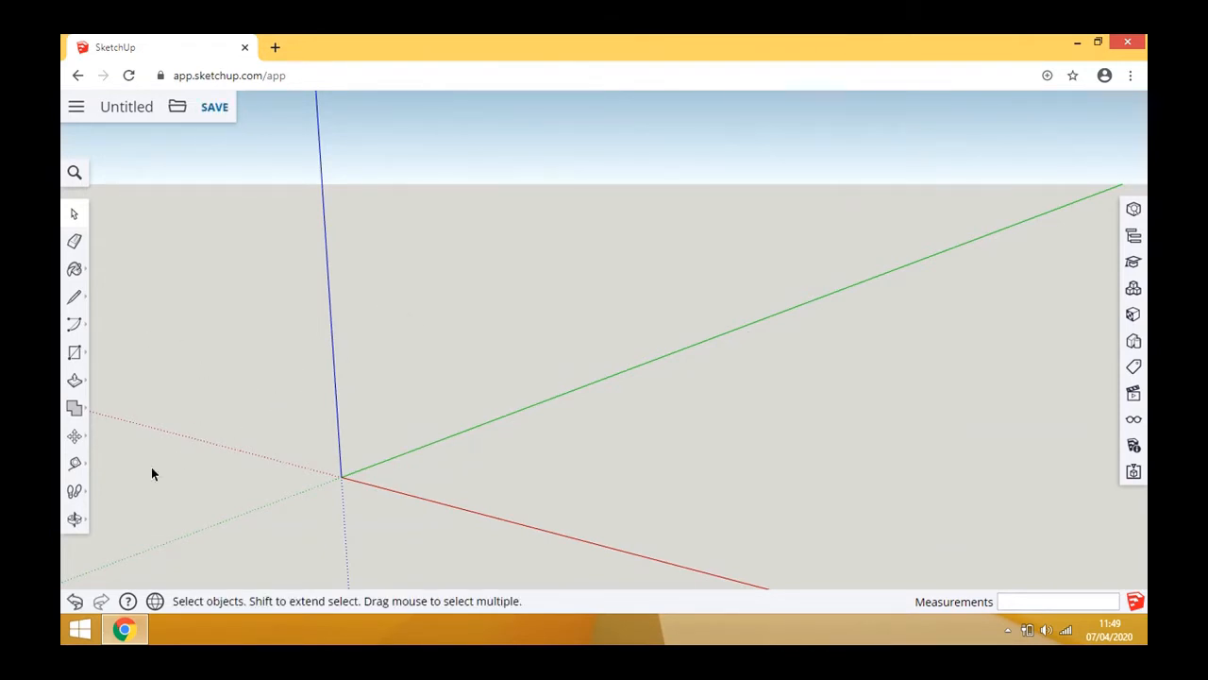
- Draw a 7 m by 300 mm rectangle on the ground from the origin, with its long side along the red axis
{"action": "scroll", "coordinate": [307, 385], "scroll_direction": "down", "scroll_amount": 2}
{"action": "left_click", "coordinate": [76, 518]}
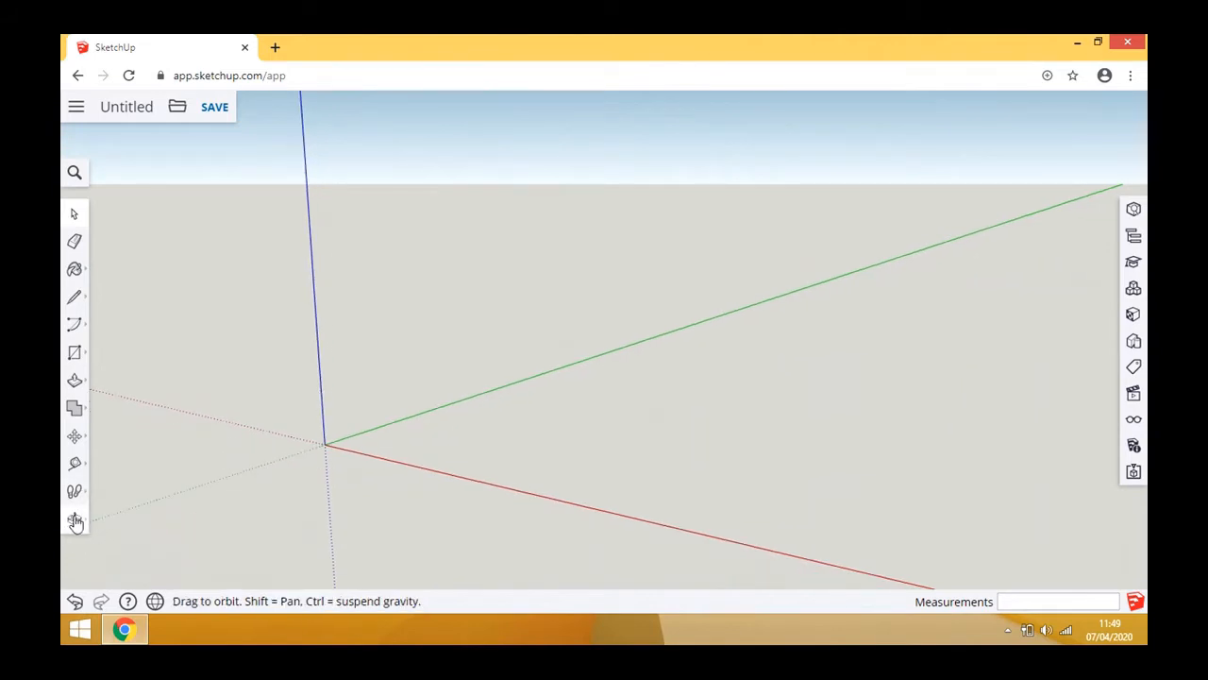
{"action": "left_click", "coordinate": [116, 457]}
{"action": "left_click_drag", "start_coordinate": [237, 458], "coordinate": [451, 489]}
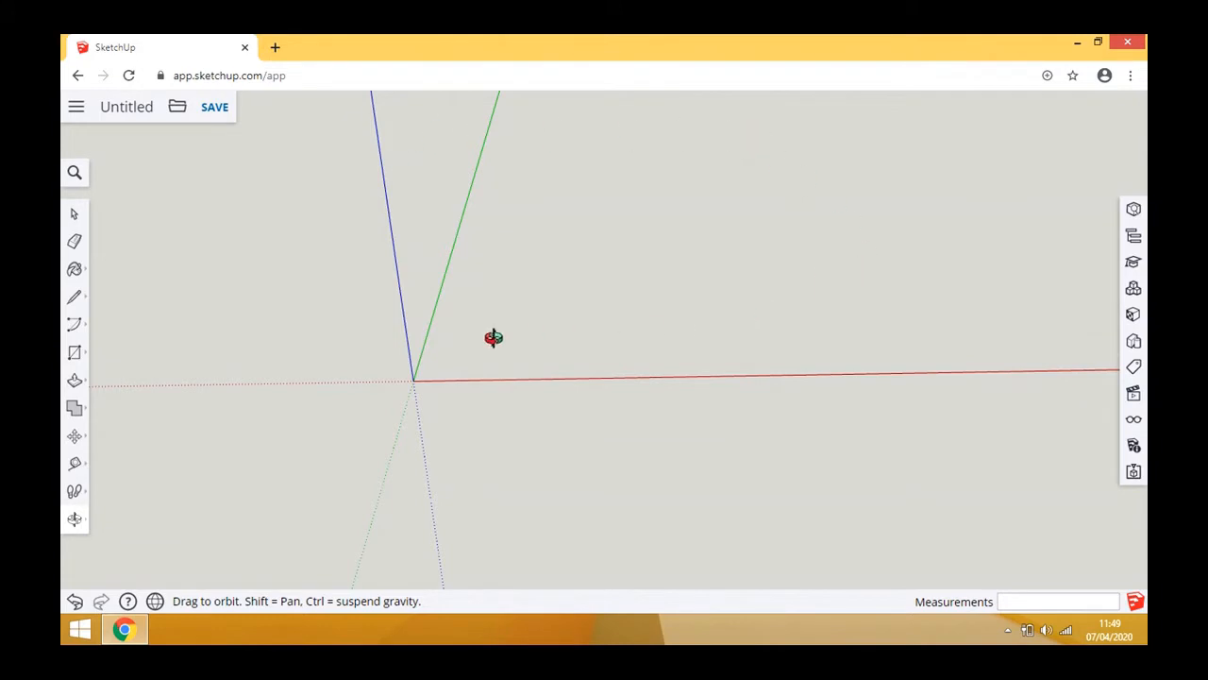
{"action": "left_click", "coordinate": [79, 352]}
{"action": "left_click", "coordinate": [113, 291]}
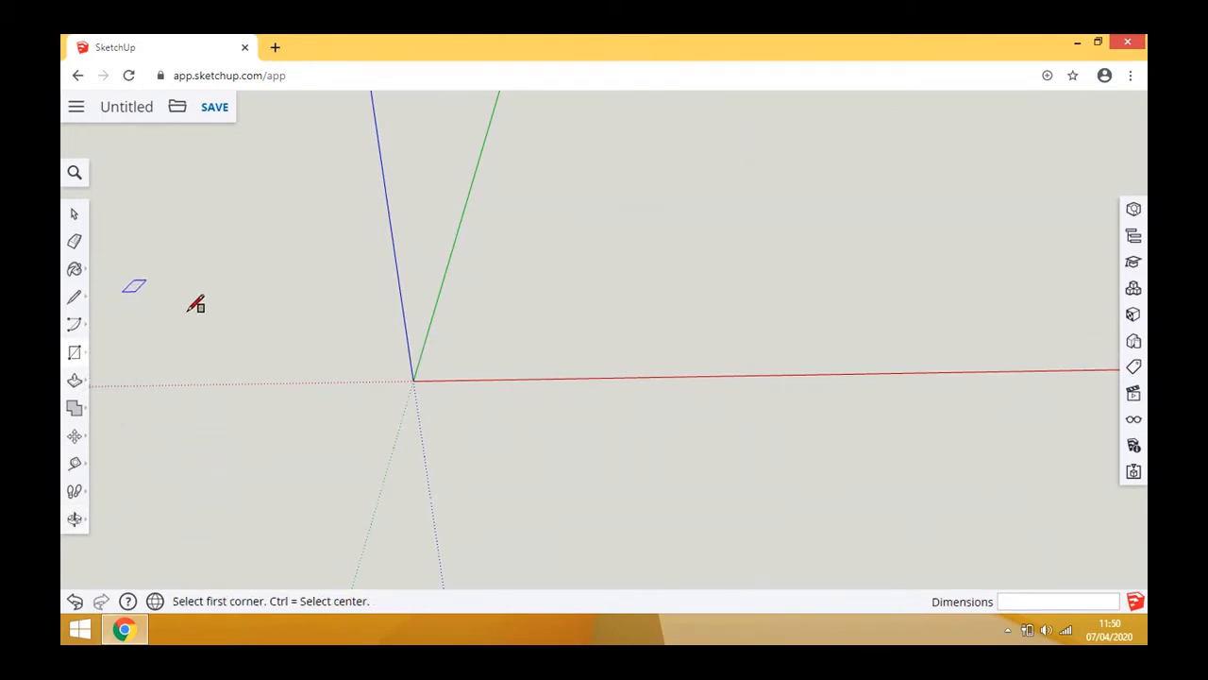
{"action": "left_click", "coordinate": [413, 380]}
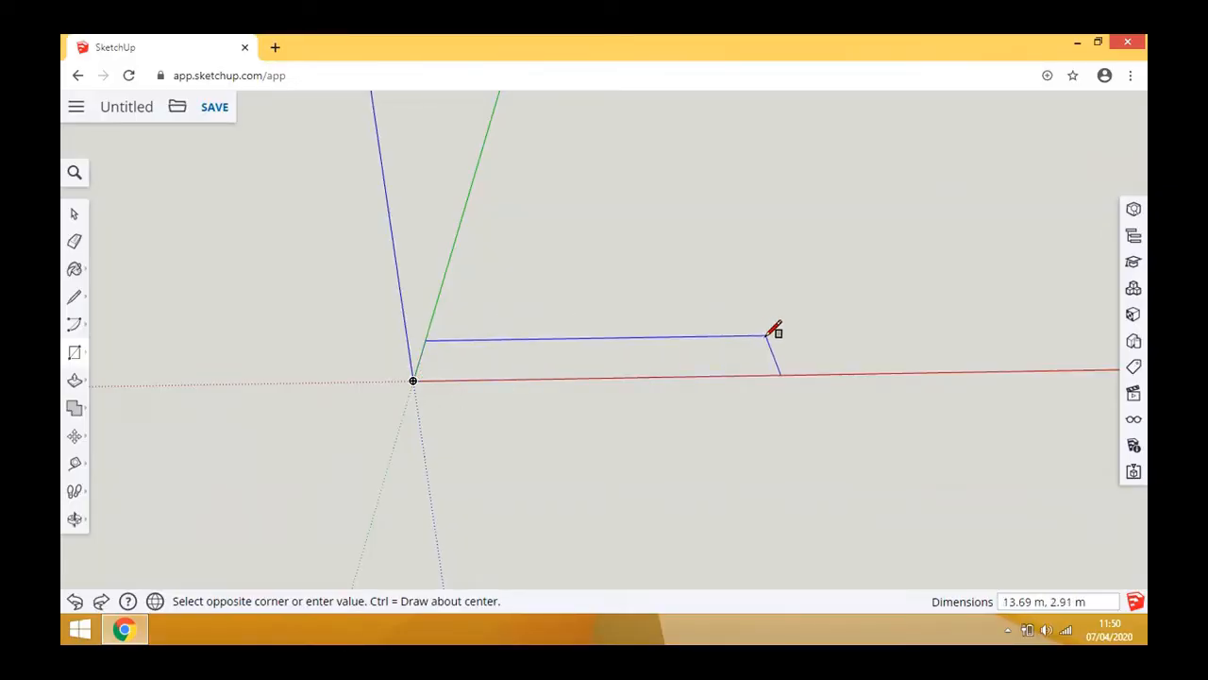
{"action": "type", "text": "7m, 300mm"}
{"action": "left_click", "coordinate": [774, 330]}
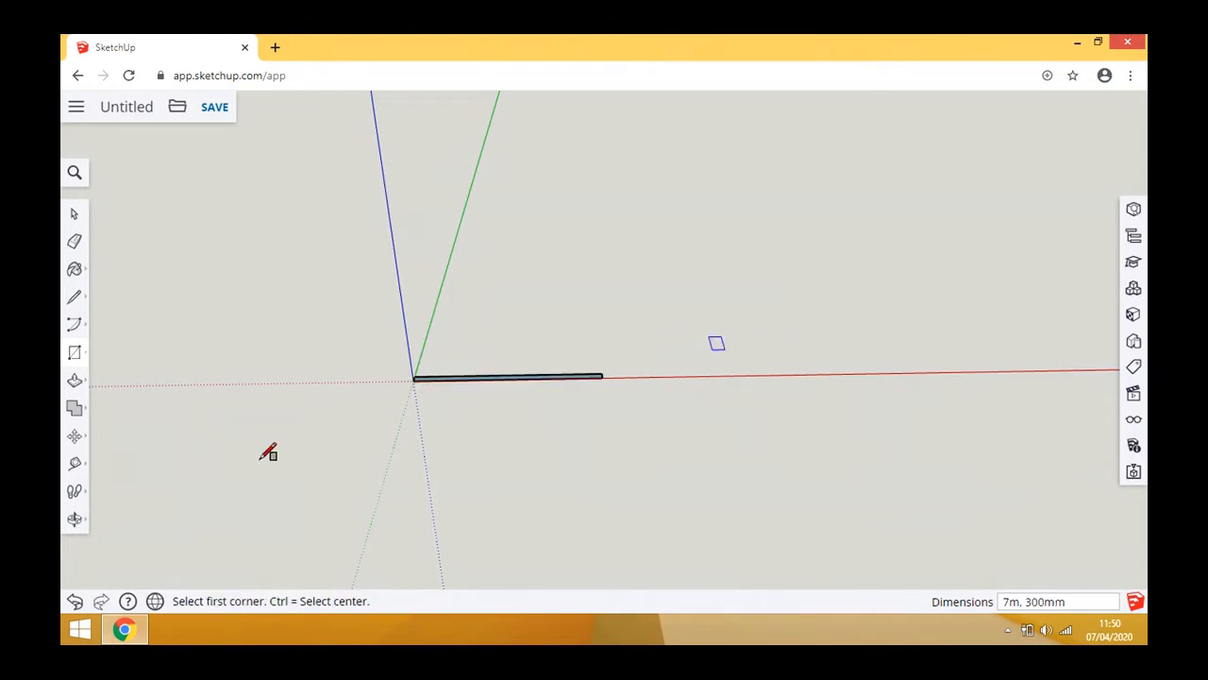
- Push/Pull the rectangle up 1.2 m to form a block
{"action": "scroll", "coordinate": [453, 357], "scroll_direction": "up", "scroll_amount": 5}
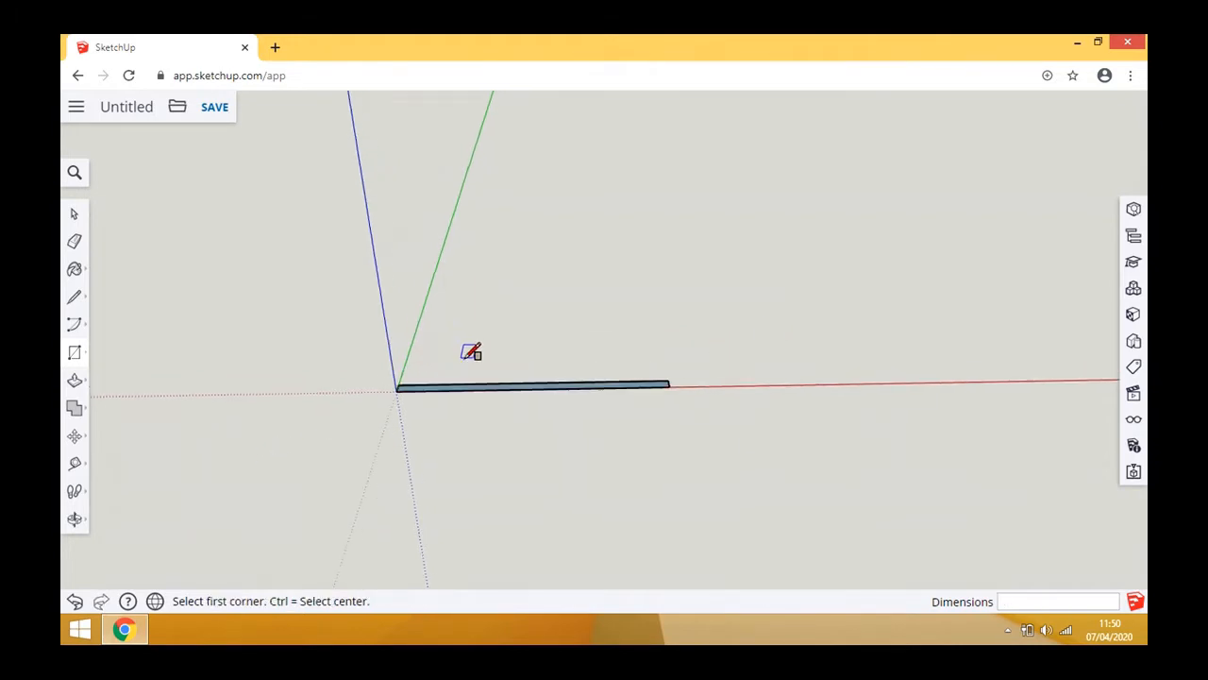
{"action": "left_click", "coordinate": [74, 380]}
{"action": "left_click", "coordinate": [372, 406]}
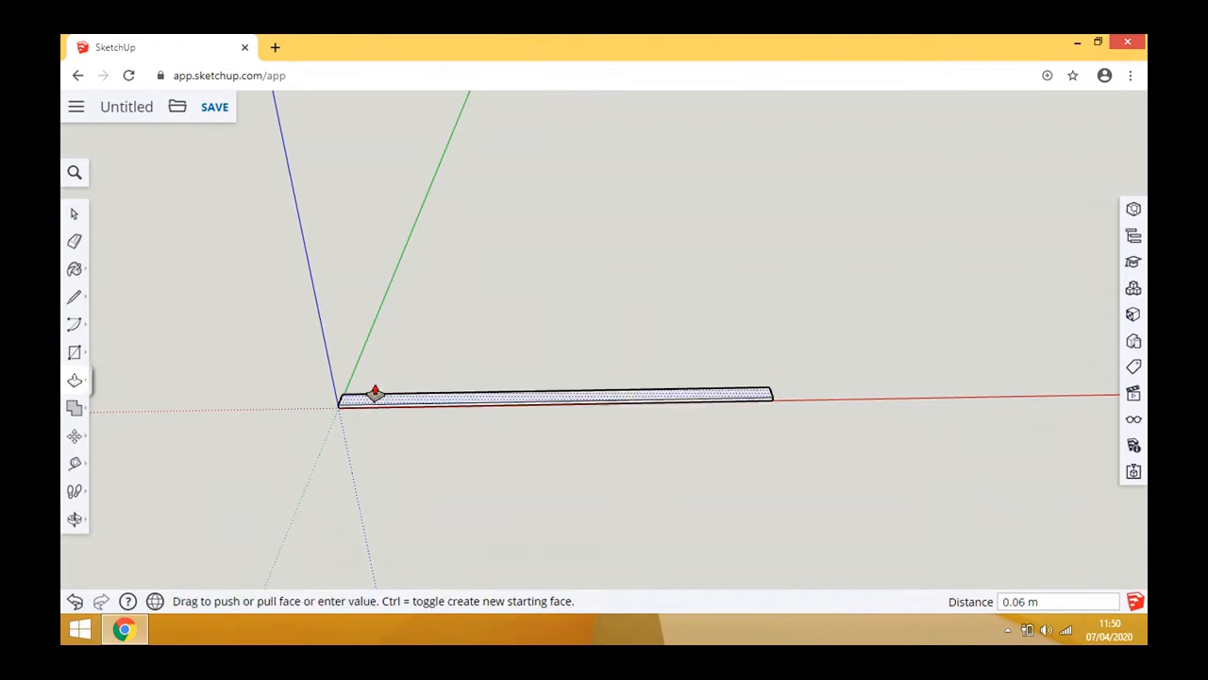
{"action": "type", "text": "1.2m"}
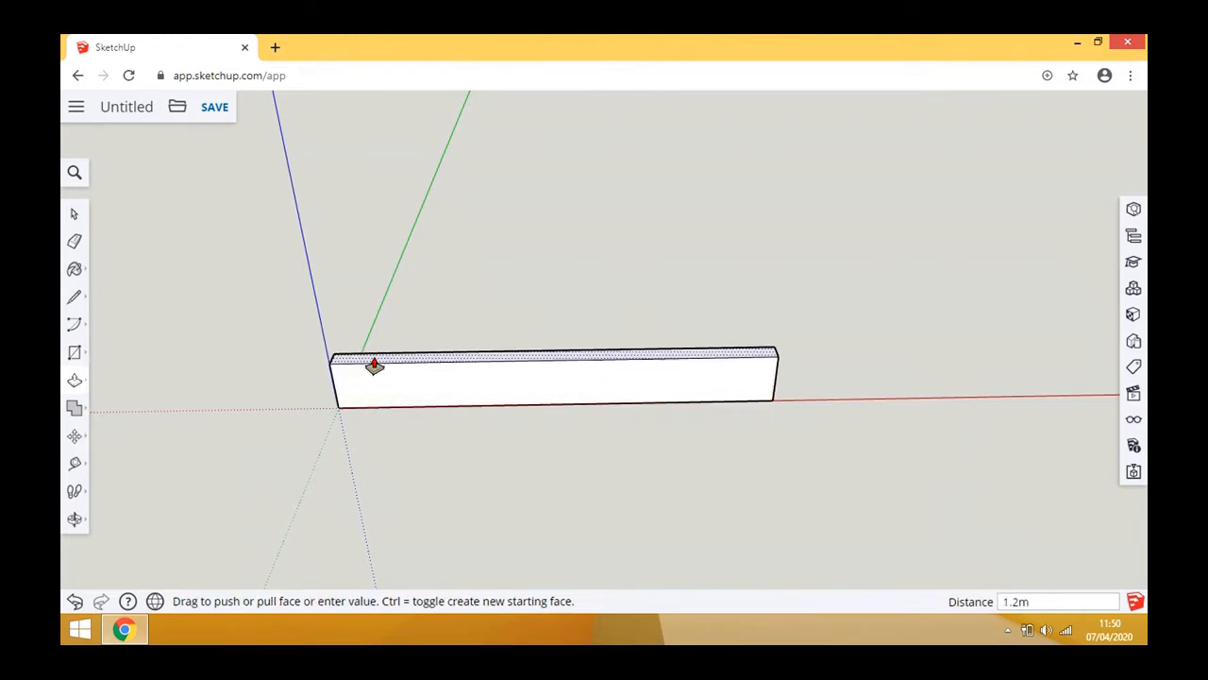
{"action": "key", "text": "Return"}
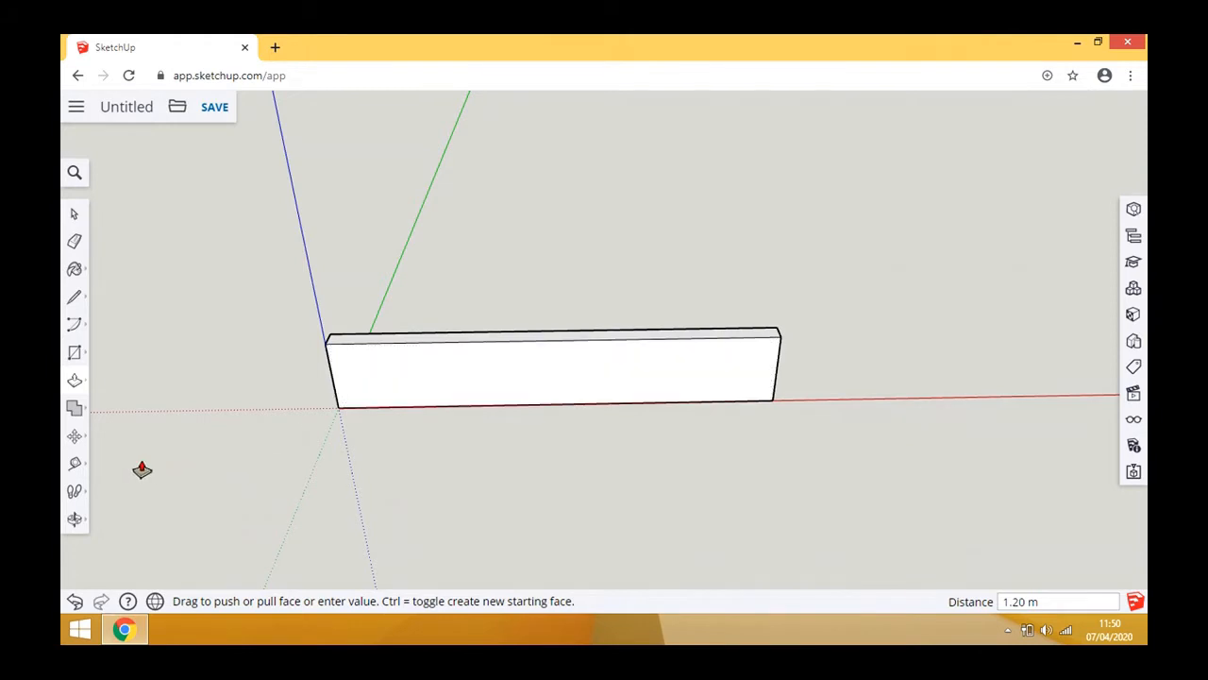
- Select the entire block and make it a group
{"action": "left_click", "coordinate": [77, 217]}
{"action": "left_click_drag", "start_coordinate": [284, 263], "coordinate": [906, 463]}
{"action": "right_click", "coordinate": [742, 374]}
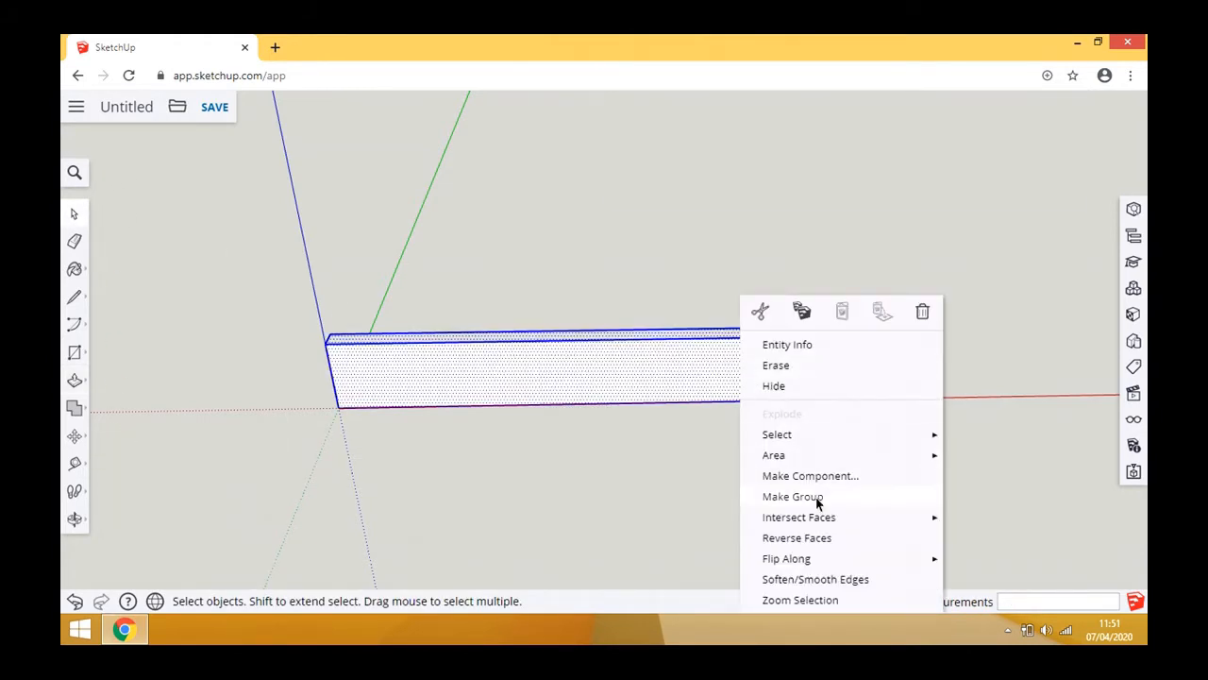
{"action": "left_click", "coordinate": [818, 497]}
- Draw a 7 m by 50 mm rectangle on top of the block, starting at the corner above the origin and running along its front edge
{"action": "left_click", "coordinate": [75, 519]}
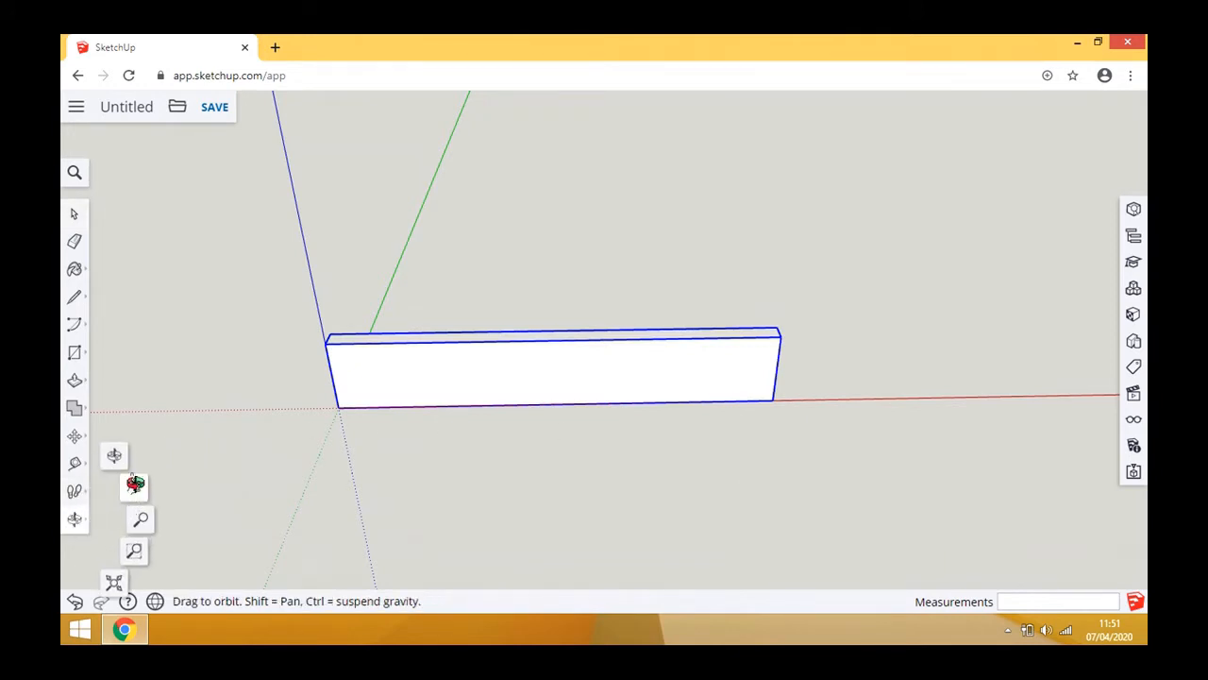
{"action": "left_click_drag", "start_coordinate": [256, 440], "coordinate": [482, 489]}
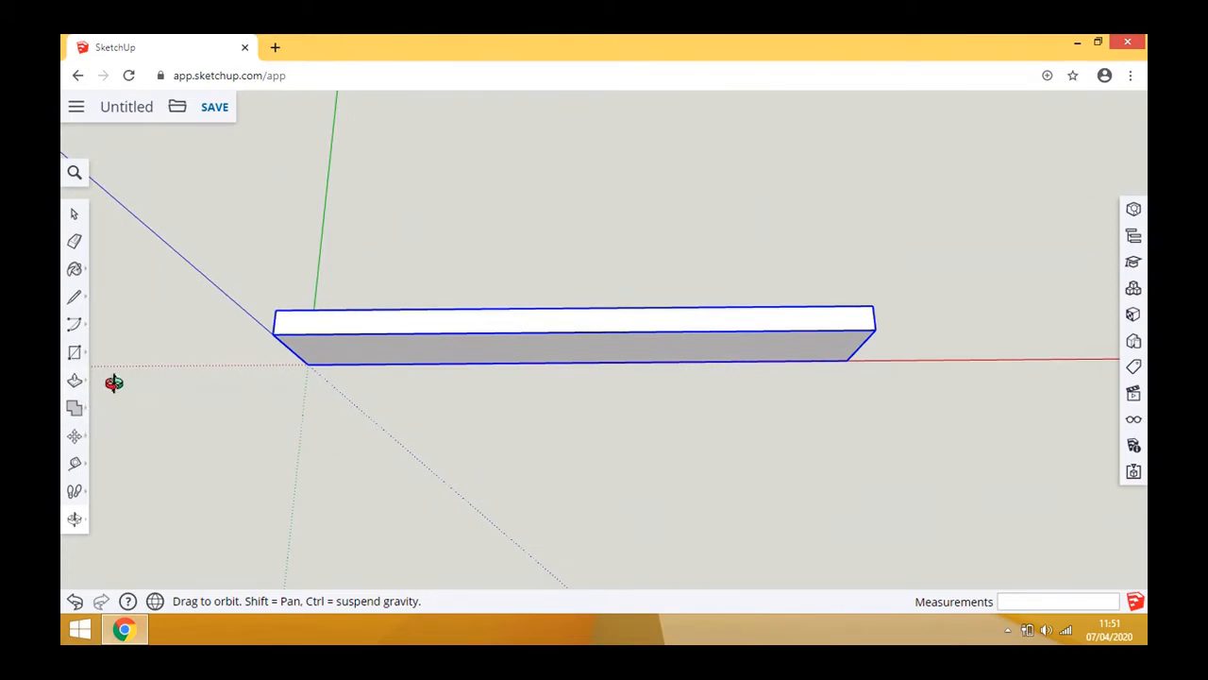
{"action": "left_click", "coordinate": [75, 355]}
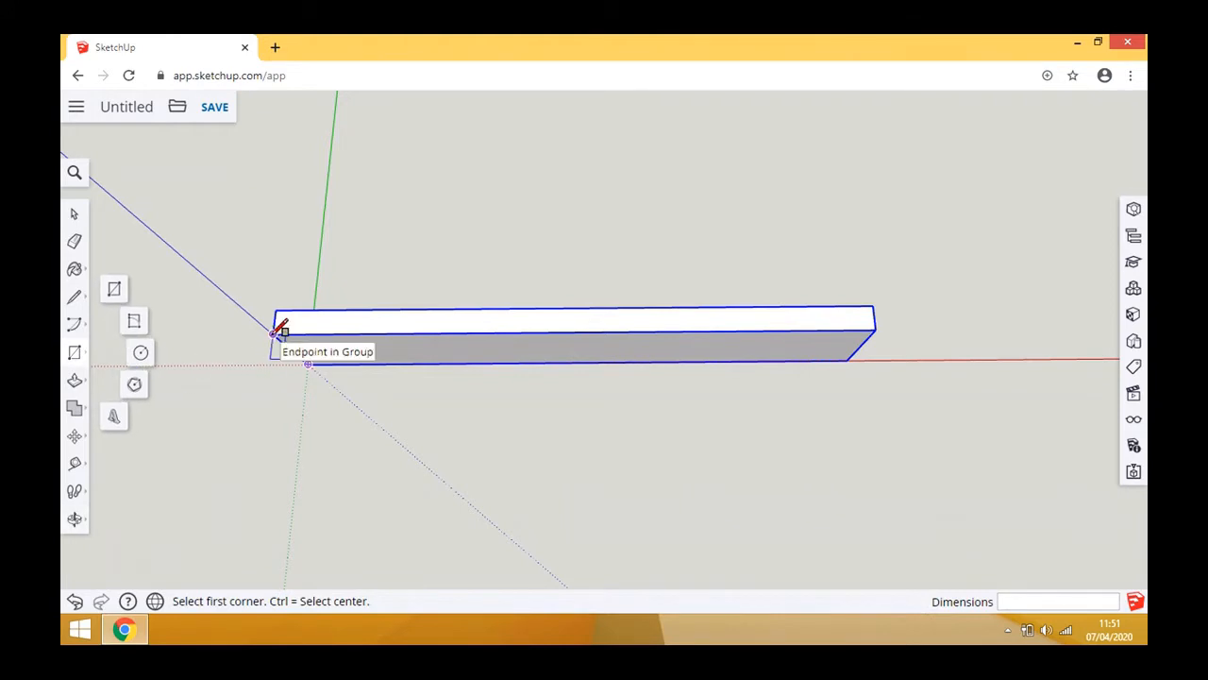
{"action": "left_click", "coordinate": [272, 333]}
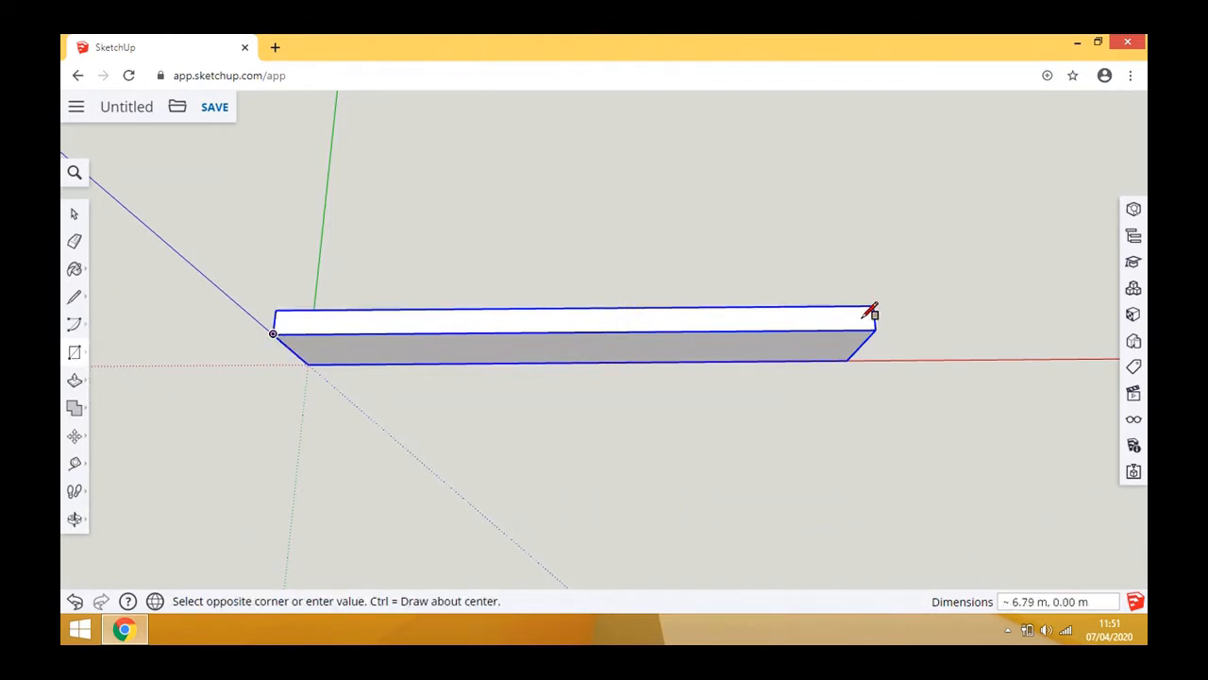
{"action": "scroll", "coordinate": [876, 312], "scroll_direction": "up", "scroll_amount": 2}
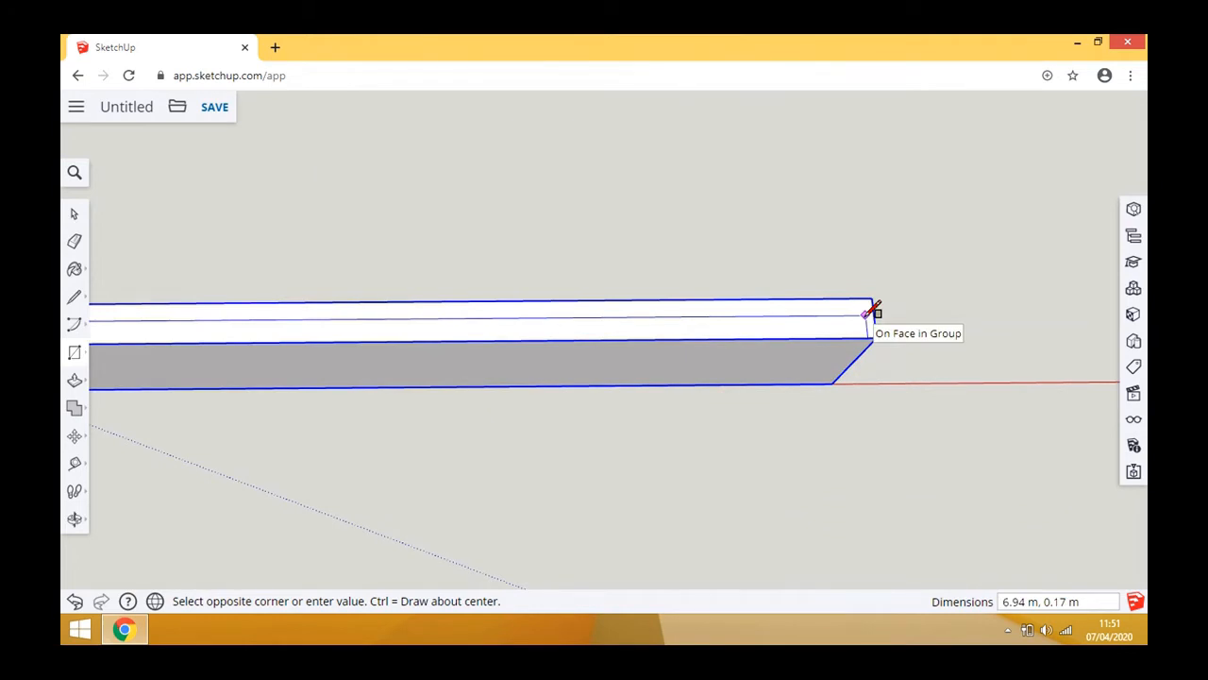
{"action": "type", "text": "7m, 50mm"}
{"action": "key", "text": "Return"}
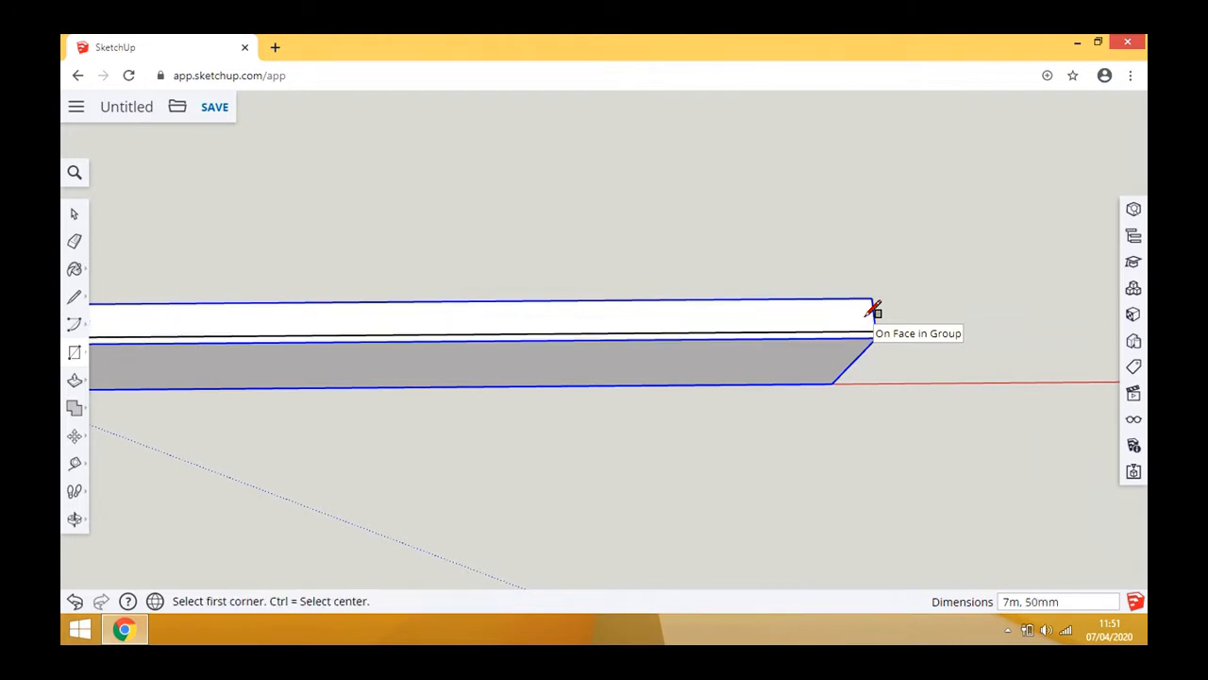
- Push/Pull the narrow strip on top of the block up 4 m to form an upright panel
{"action": "left_click", "coordinate": [74, 518]}
{"action": "left_click_drag", "start_coordinate": [568, 481], "coordinate": [400, 326]}
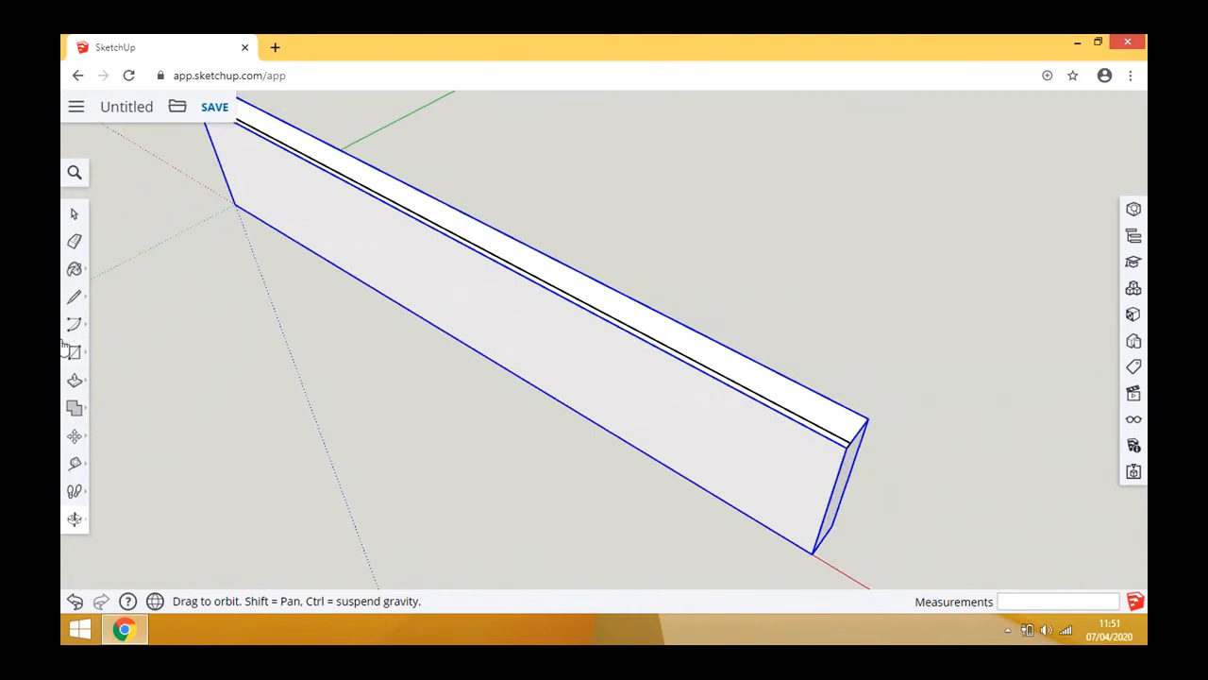
{"action": "left_click", "coordinate": [75, 377]}
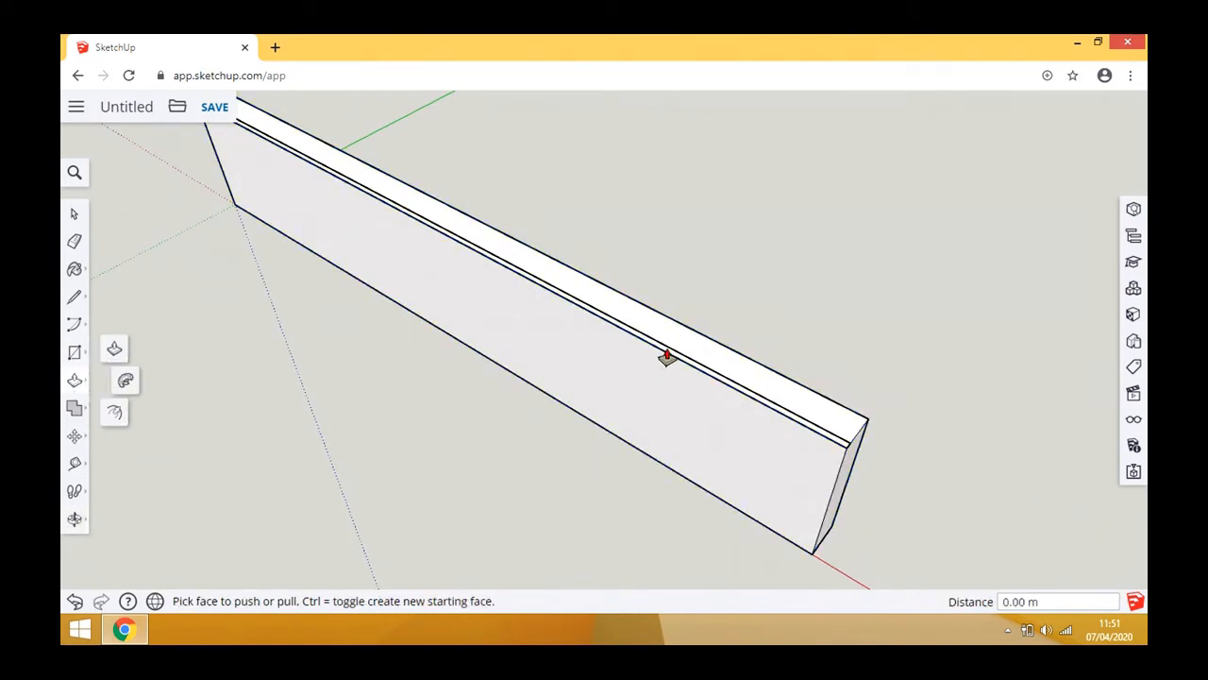
{"action": "scroll", "coordinate": [691, 370], "scroll_direction": "up", "scroll_amount": 5}
{"action": "left_click", "coordinate": [688, 364]}
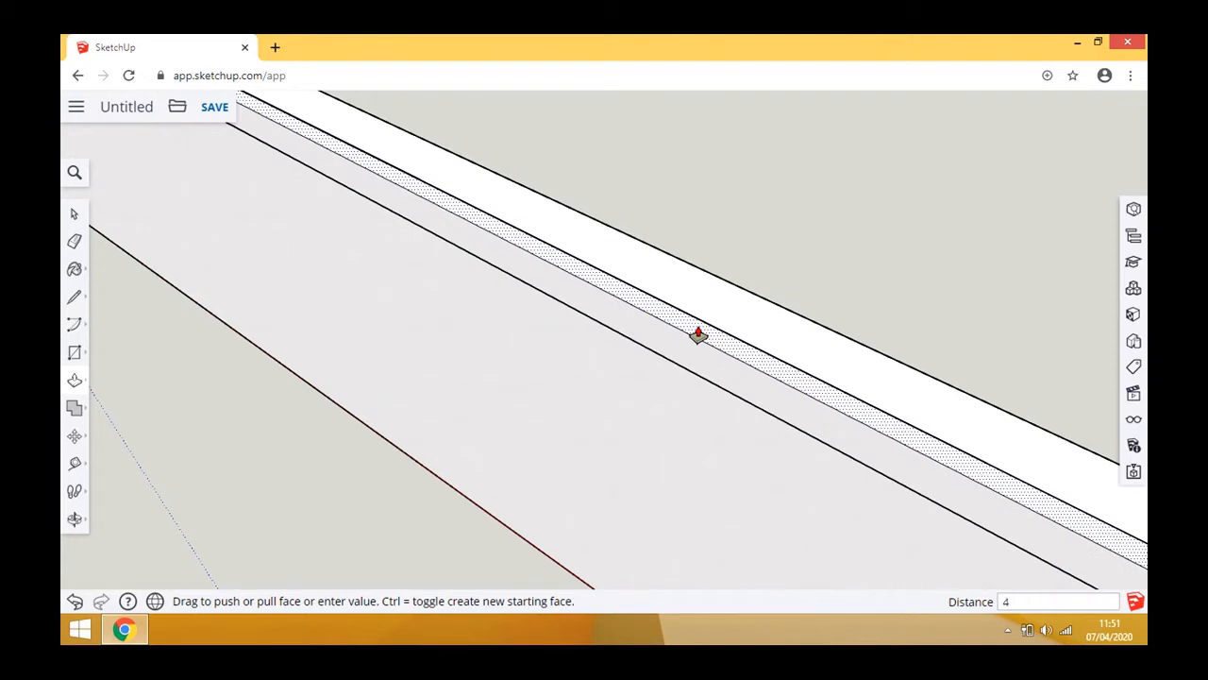
{"action": "key", "text": "Return"}
{"action": "scroll", "coordinate": [614, 397], "scroll_direction": "down", "scroll_amount": 8}
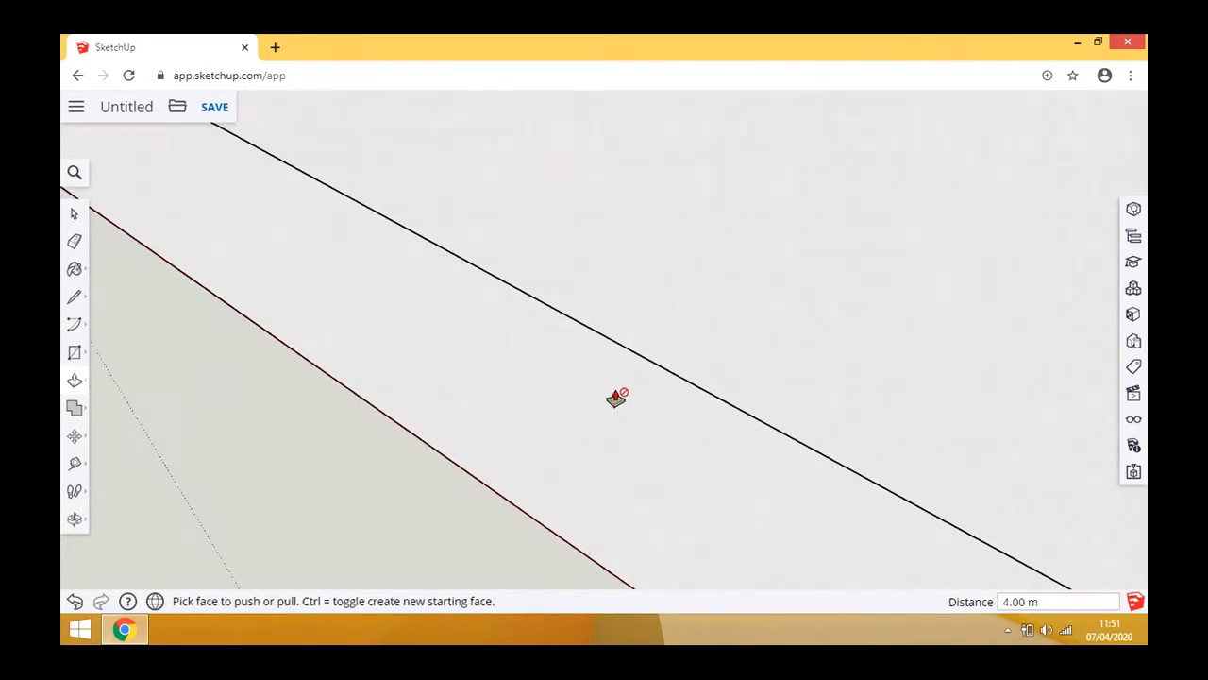
{"action": "scroll", "coordinate": [628, 410], "scroll_direction": "down", "scroll_amount": 5}
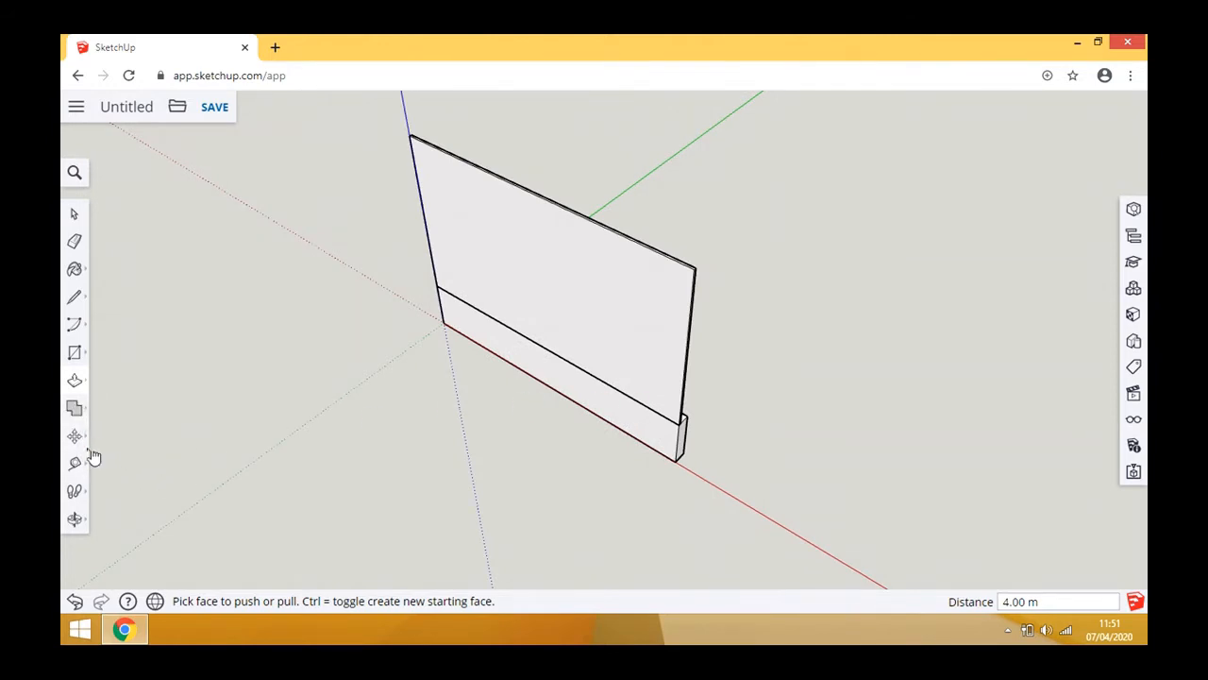
- Make the whole upright panel a group and check that the panel and the base block select separately
{"action": "left_click", "coordinate": [74, 214]}
{"action": "left_click", "coordinate": [488, 232]}
{"action": "right_click", "coordinate": [488, 231]}
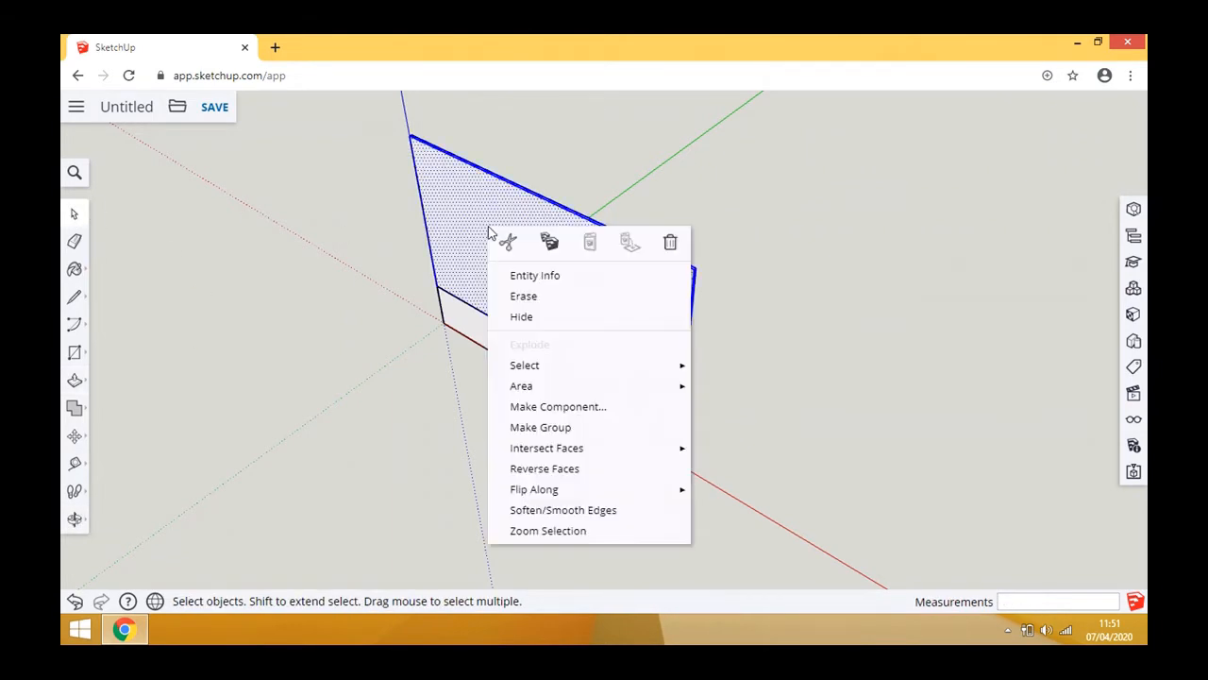
{"action": "left_click", "coordinate": [567, 428]}
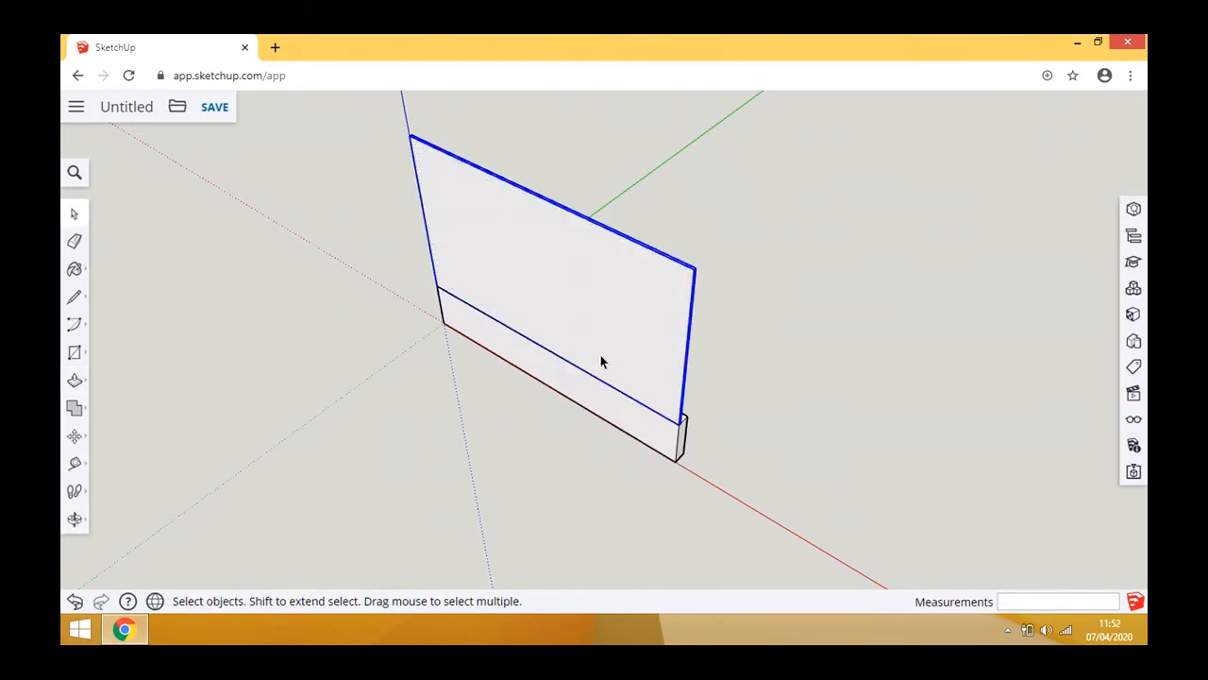
{"action": "left_click", "coordinate": [601, 413]}
{"action": "left_click", "coordinate": [629, 346]}
{"action": "left_click", "coordinate": [642, 420]}
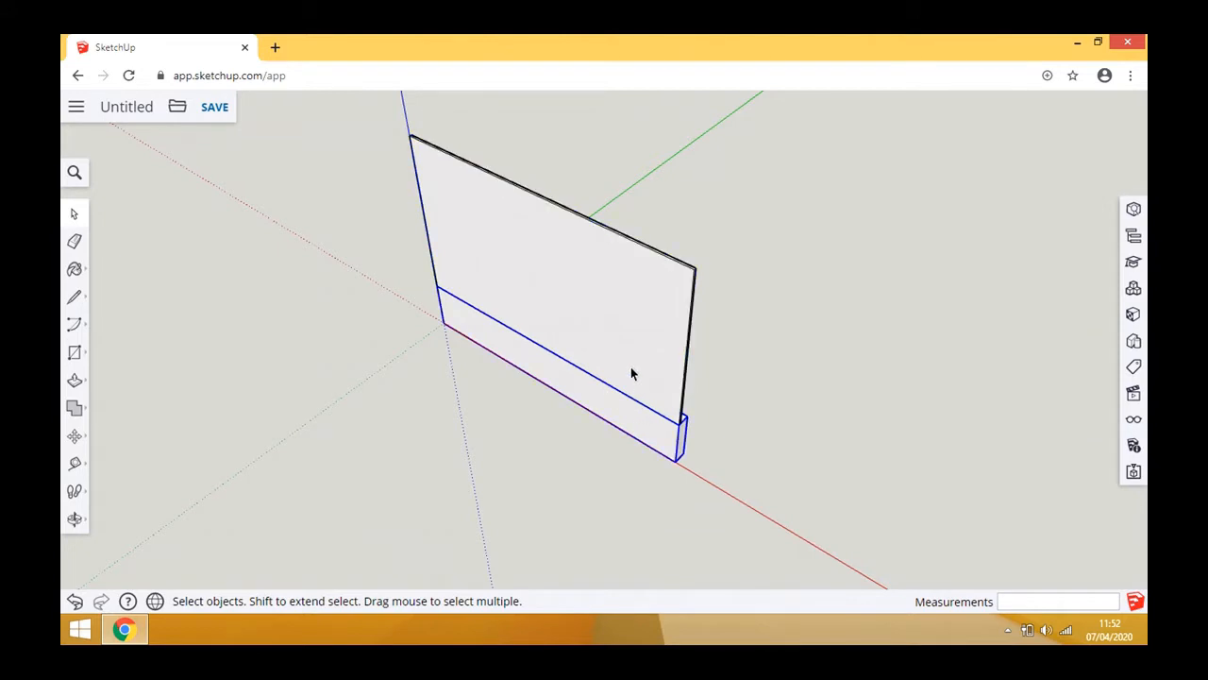
{"action": "left_click", "coordinate": [631, 364]}
- Draw a 16 m by 4 m rectangle on the ground in front of the panel, starting on the green axis, long side parallel to the red axis
{"action": "scroll", "coordinate": [460, 373], "scroll_direction": "down", "scroll_amount": 3}
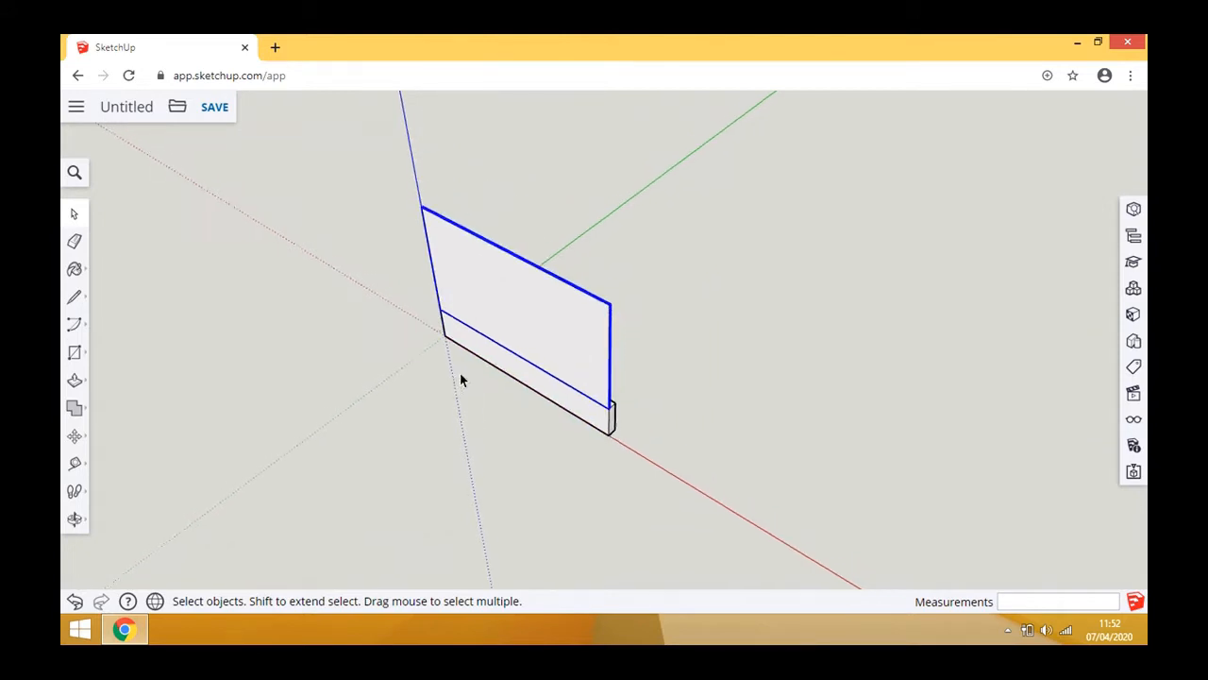
{"action": "left_click", "coordinate": [75, 519]}
{"action": "left_click_drag", "start_coordinate": [350, 488], "coordinate": [450, 417]}
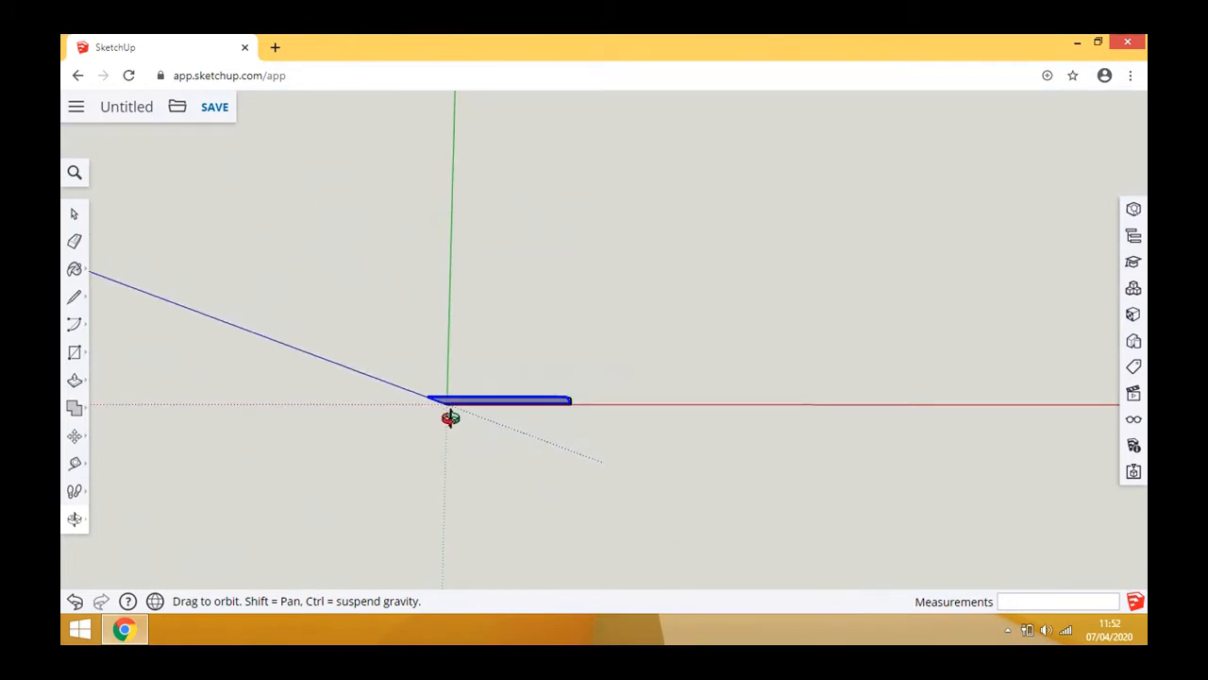
{"action": "left_click_drag", "start_coordinate": [480, 428], "coordinate": [487, 455]}
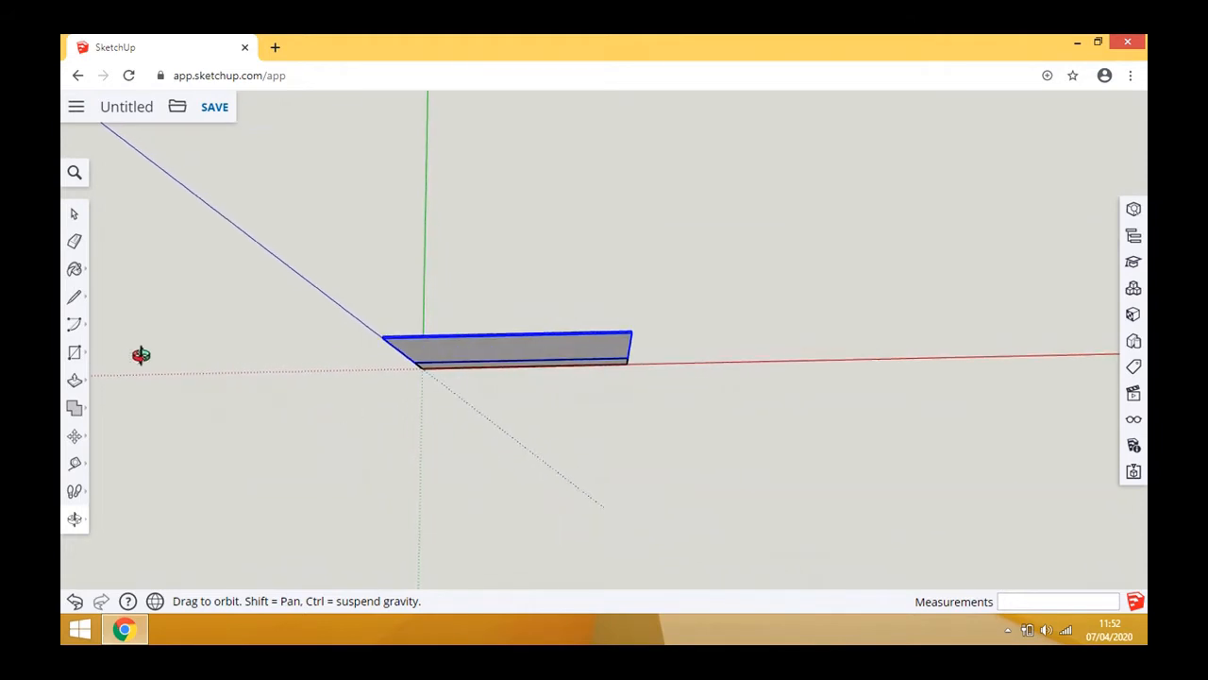
{"action": "left_click", "coordinate": [75, 352]}
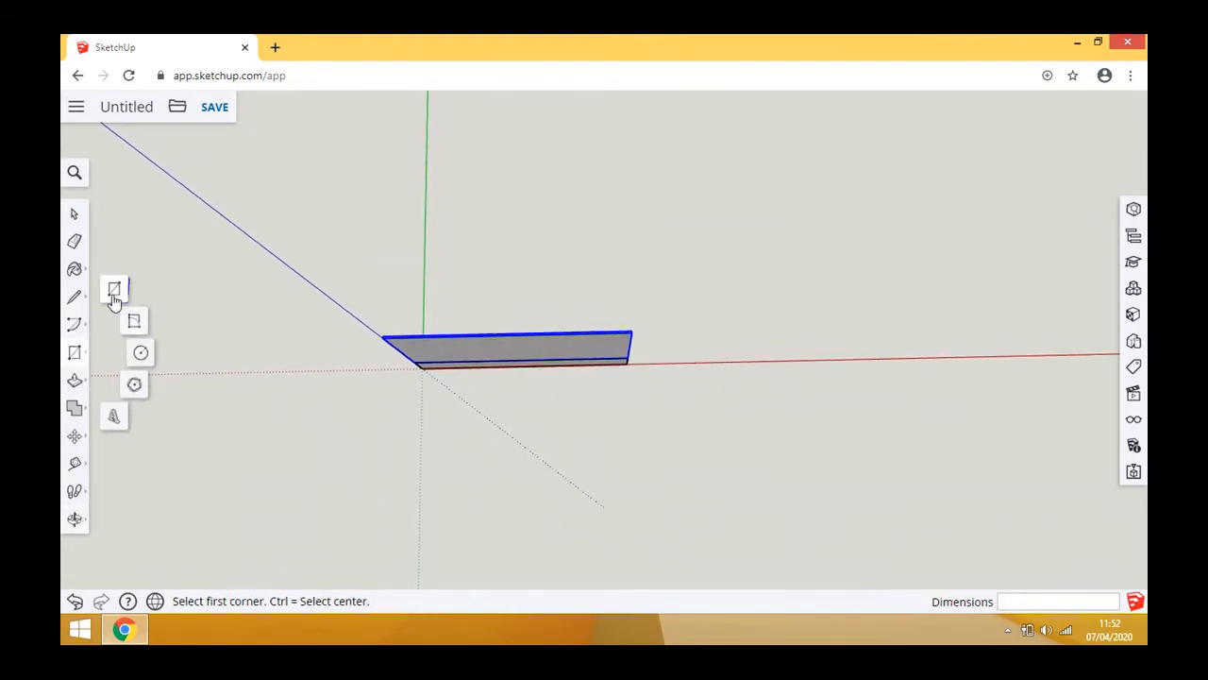
{"action": "left_click", "coordinate": [113, 291]}
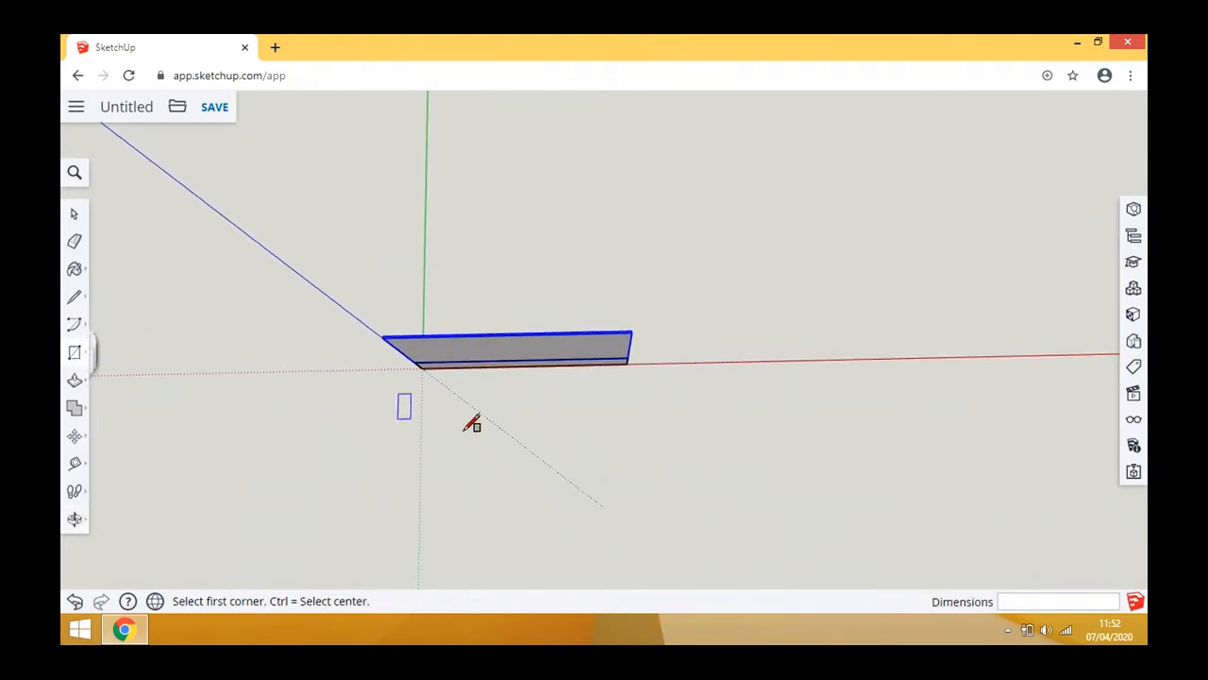
{"action": "left_click", "coordinate": [419, 403]}
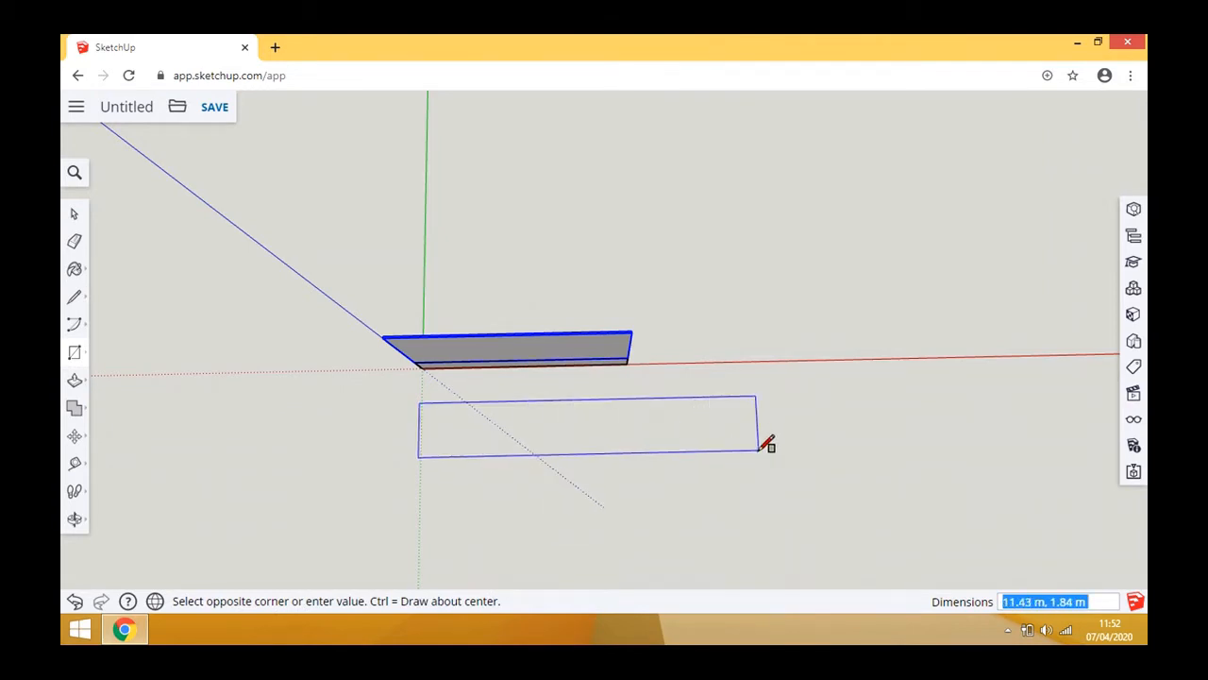
{"action": "type", "text": "16m"}
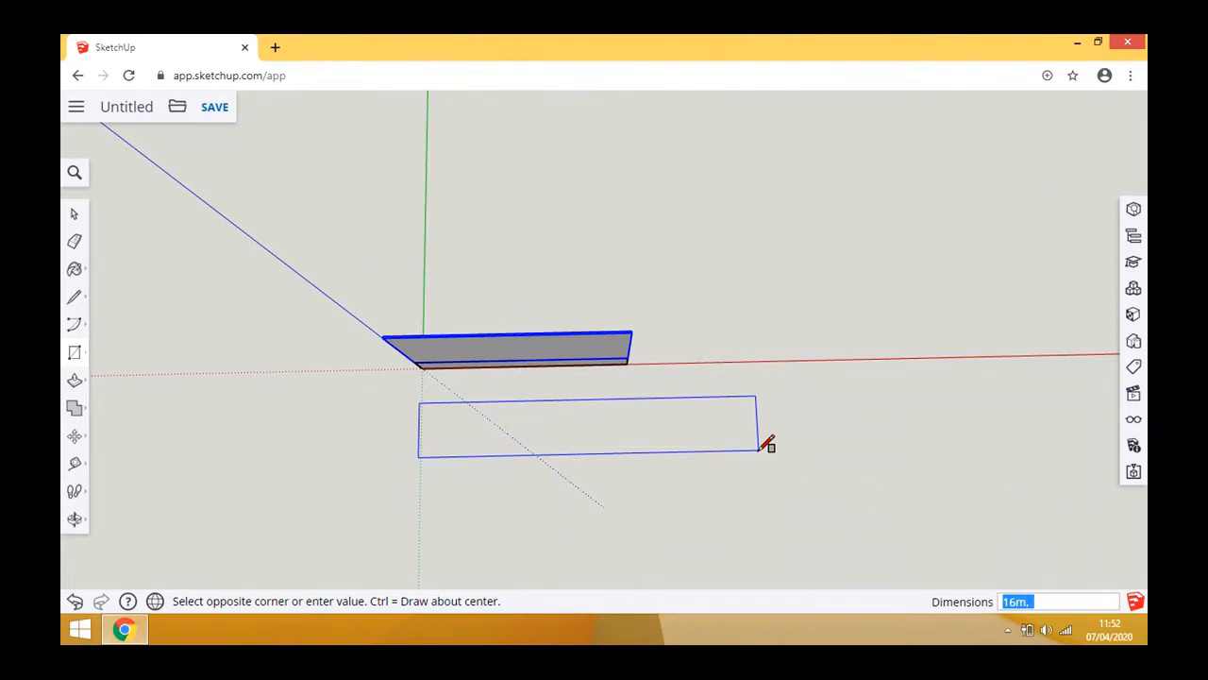
{"action": "type", "text": ", 4m"}
{"action": "key", "text": "Return"}
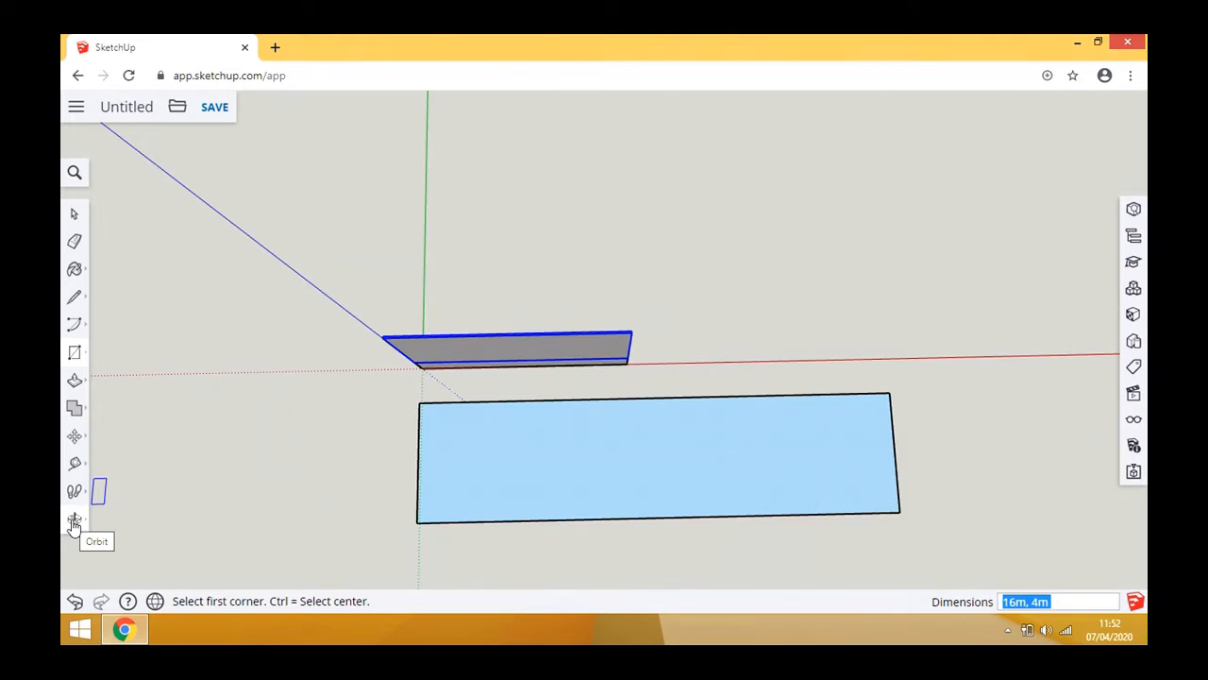
- Place Tape Measure guides 1 m inside the ground rectangle's short edge nearest the green axis and its long edge facing the panel
{"action": "left_click", "coordinate": [73, 329]}
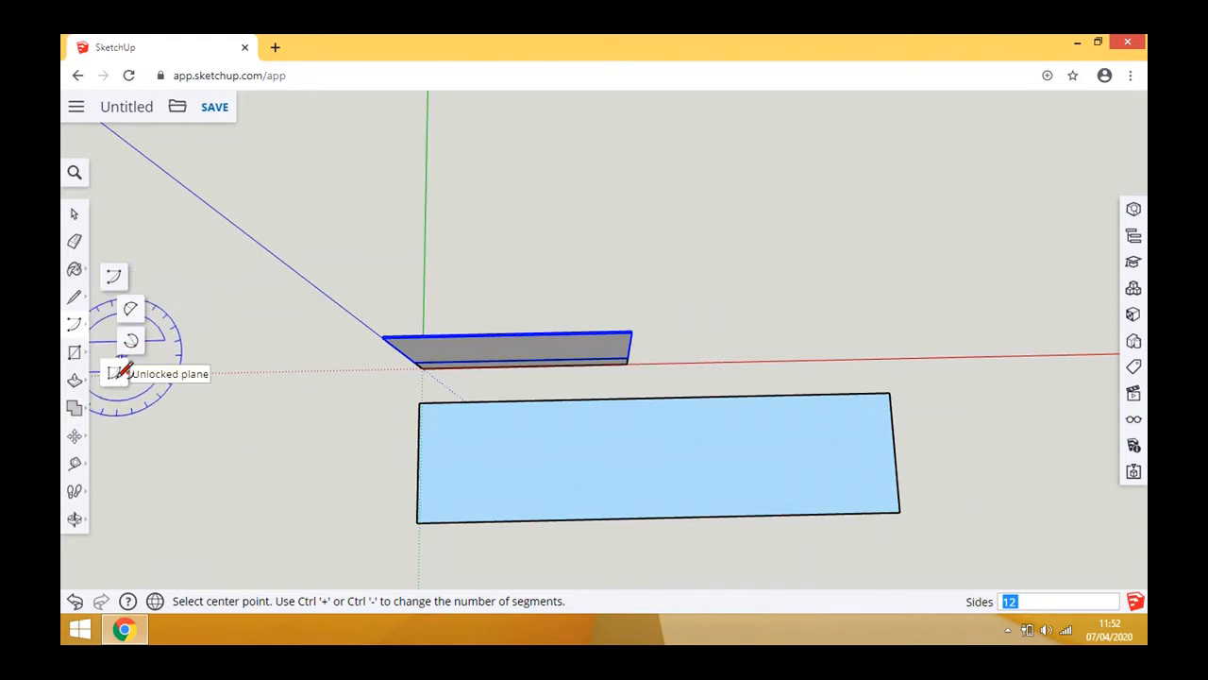
{"action": "left_click", "coordinate": [131, 309]}
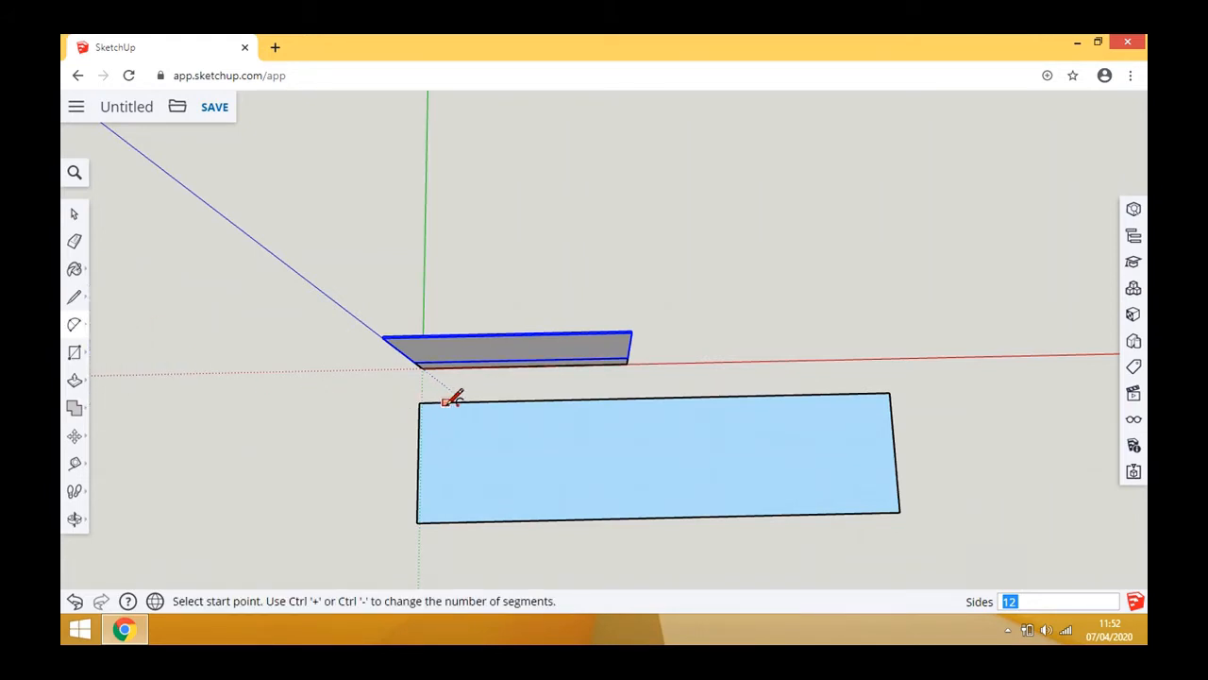
{"action": "left_click", "coordinate": [75, 380]}
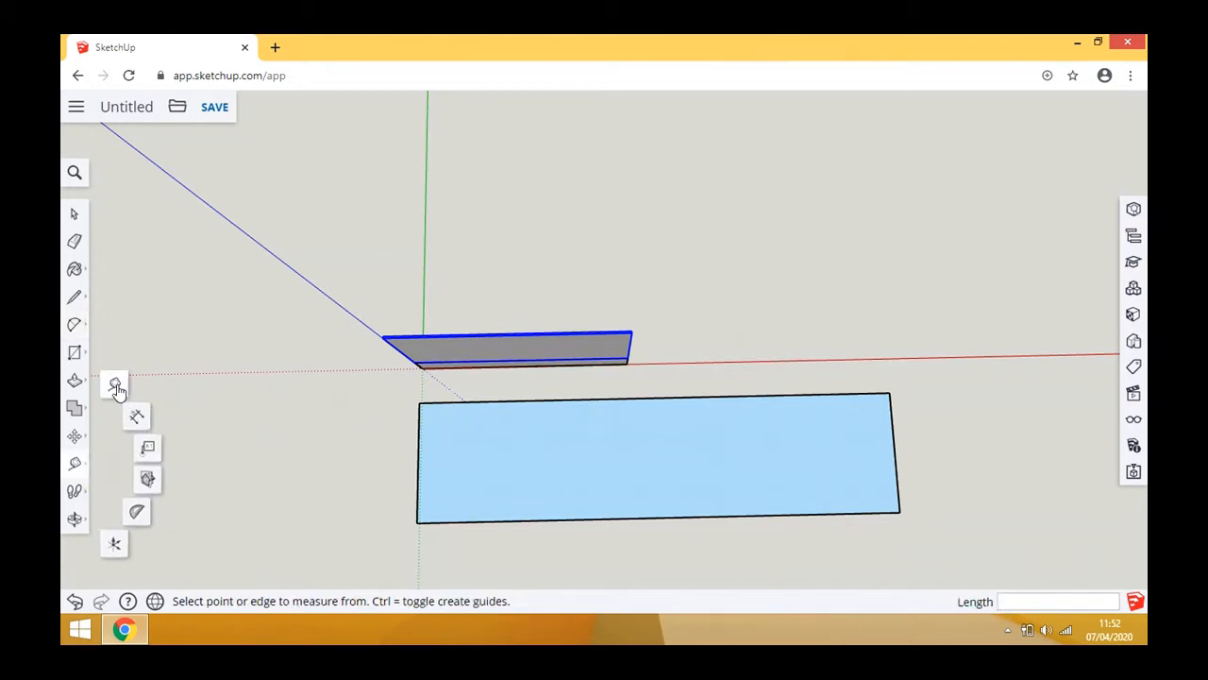
{"action": "left_click", "coordinate": [421, 427]}
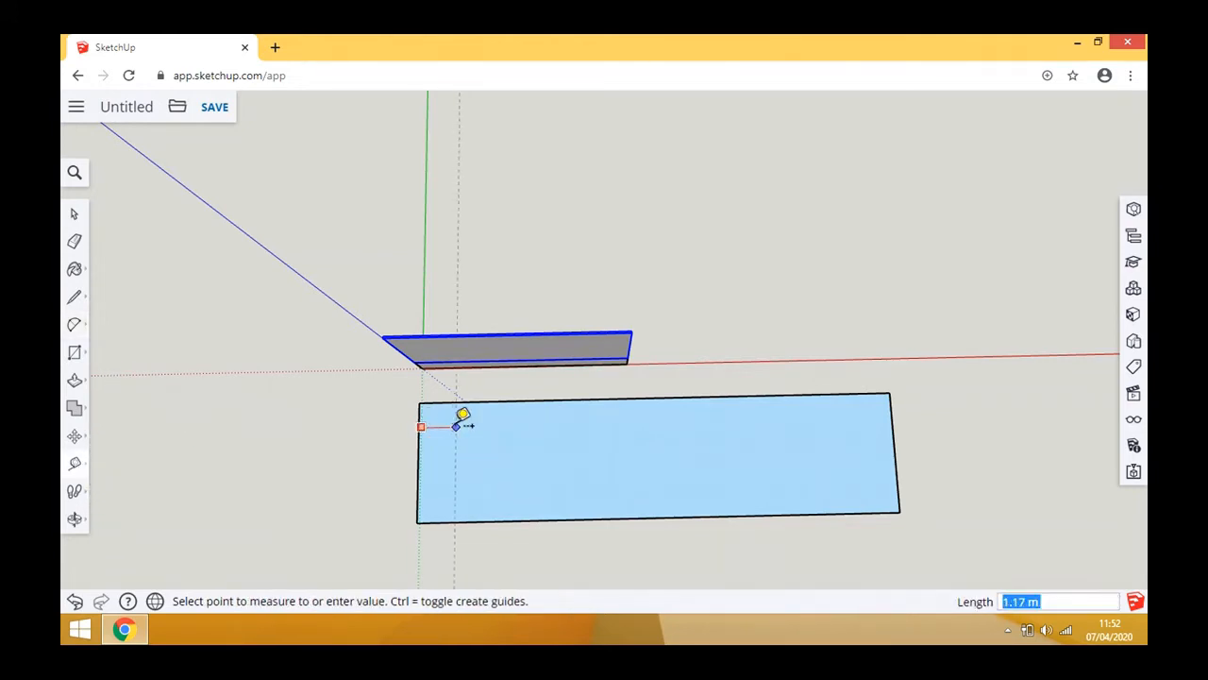
{"action": "type", "text": "1m"}
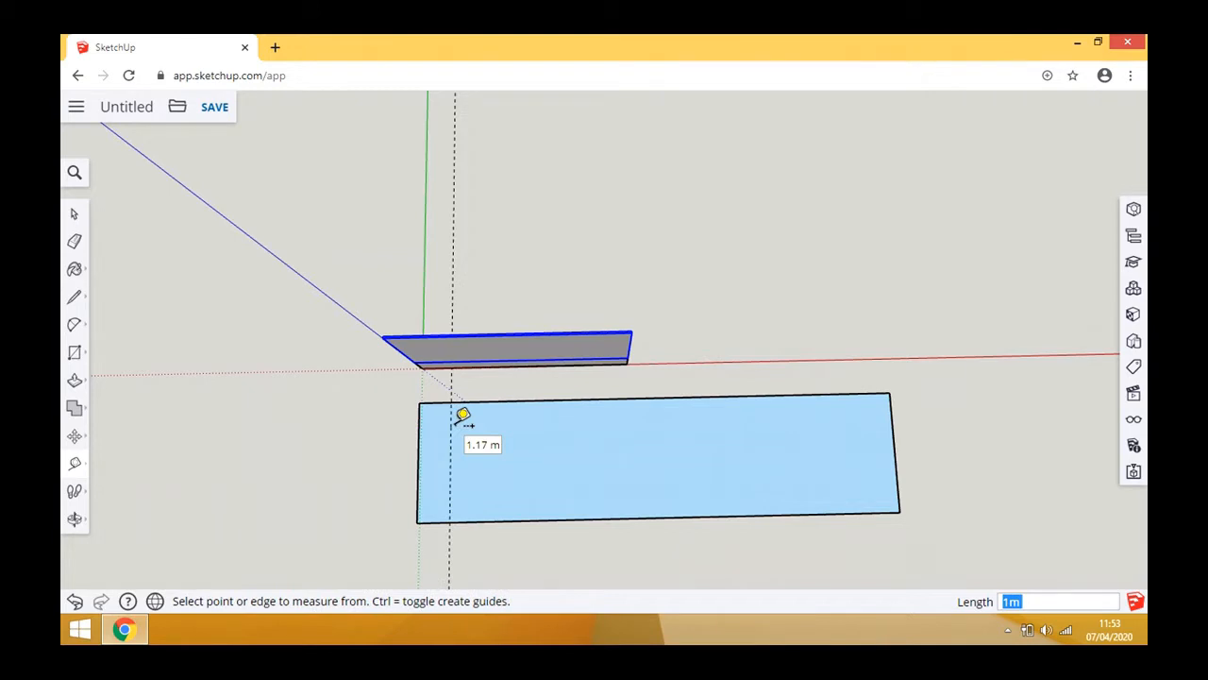
{"action": "left_click", "coordinate": [474, 401]}
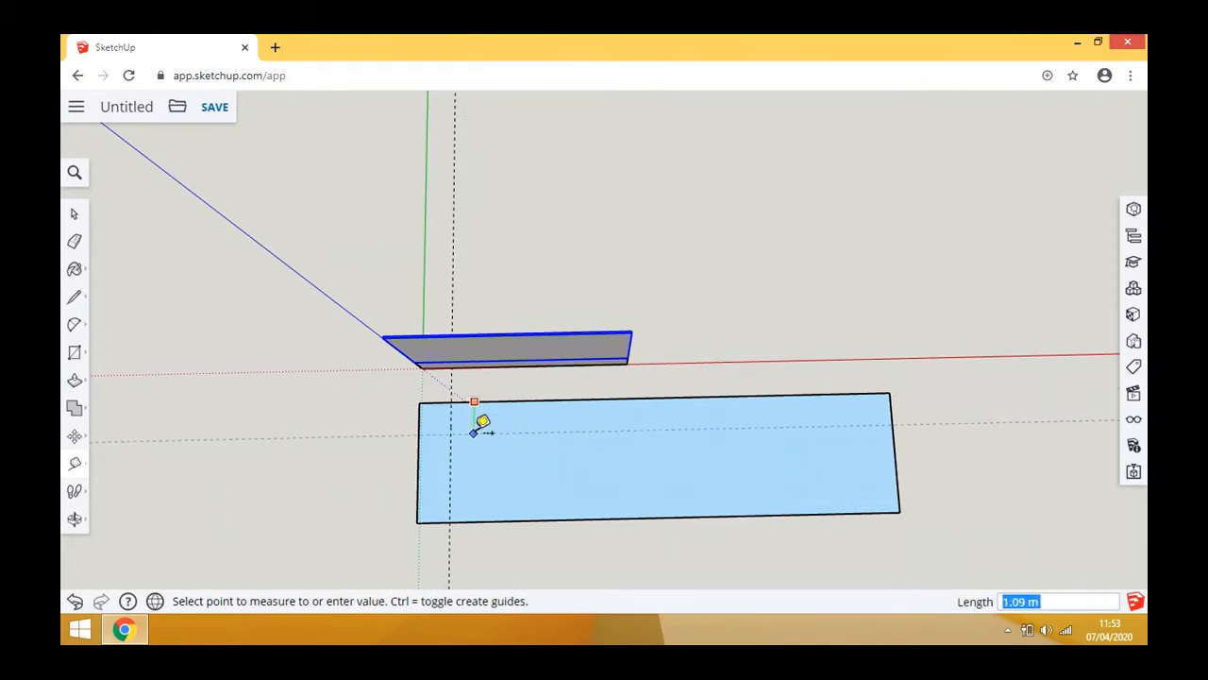
{"action": "type", "text": "1m"}
{"action": "key", "text": "Return"}
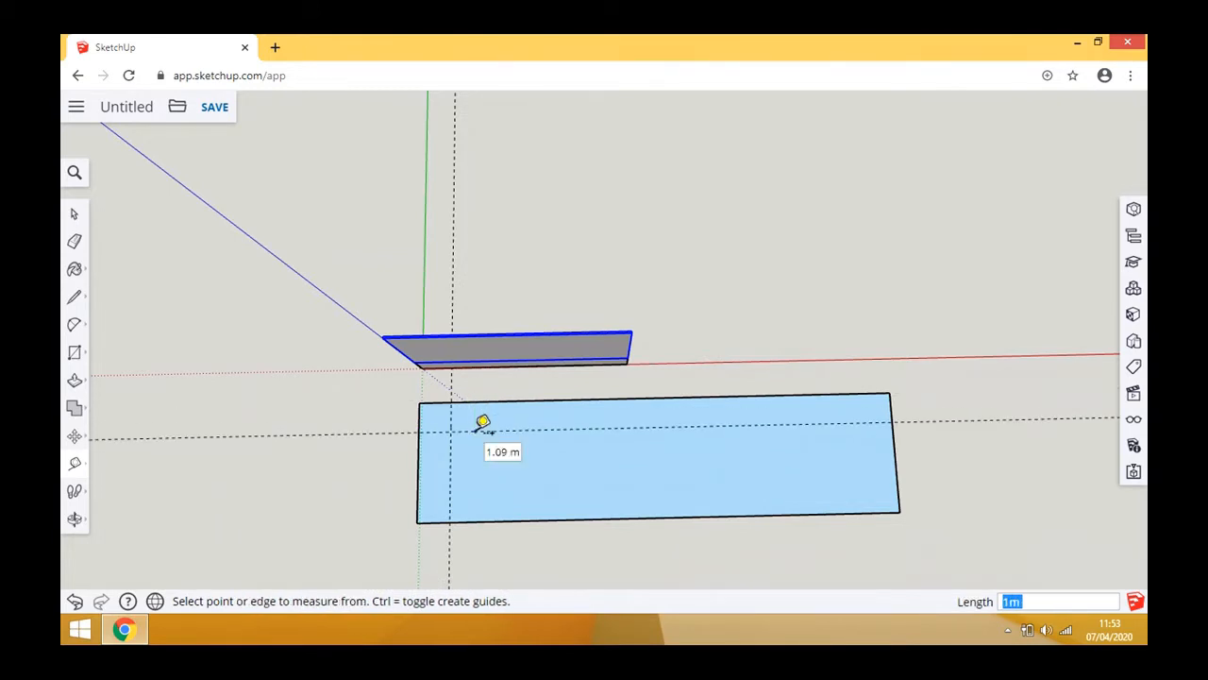
- Place guides 1 m inside the ground rectangle's front long edge and its far short edge
{"action": "left_click", "coordinate": [477, 519]}
{"action": "type", "text": "1m"}
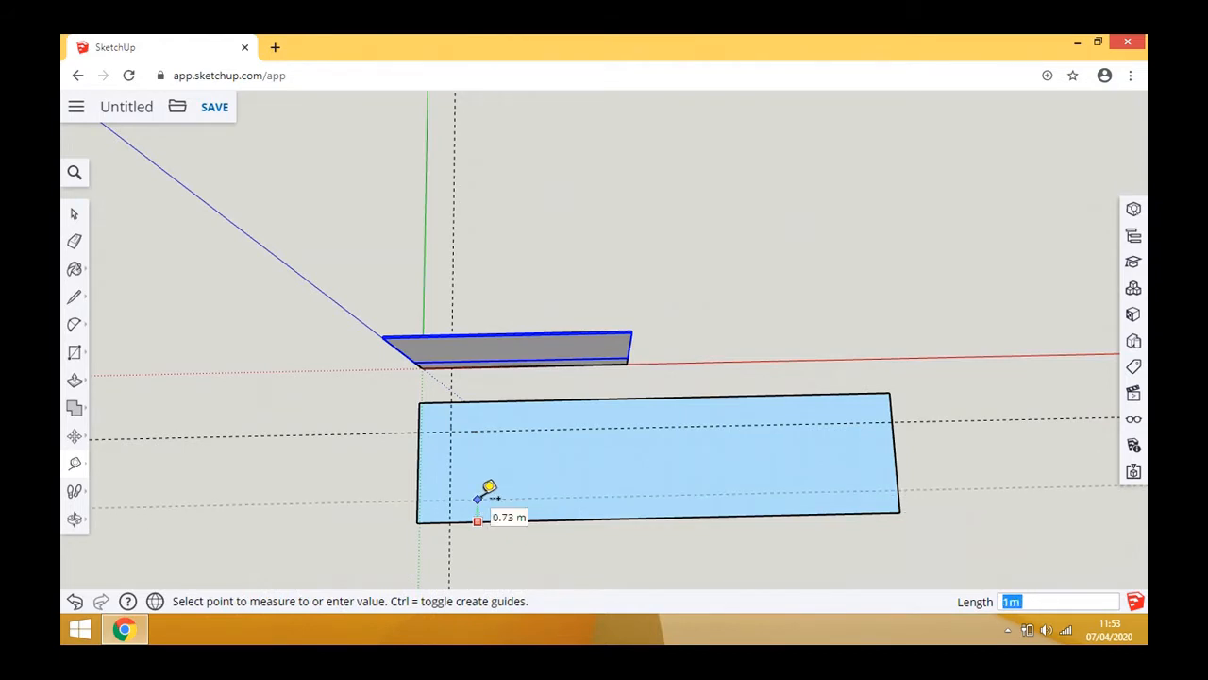
{"action": "key", "text": "Return"}
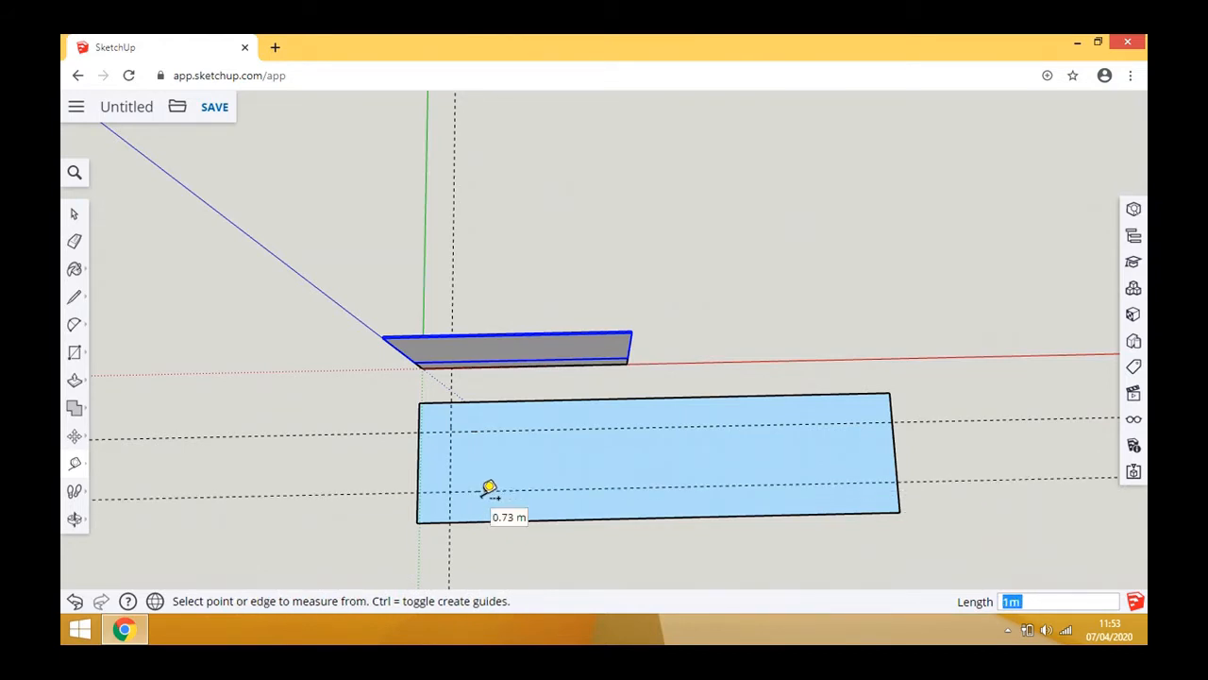
{"action": "left_click", "coordinate": [894, 435]}
{"action": "type", "text": "1m"}
{"action": "key", "text": "Return"}
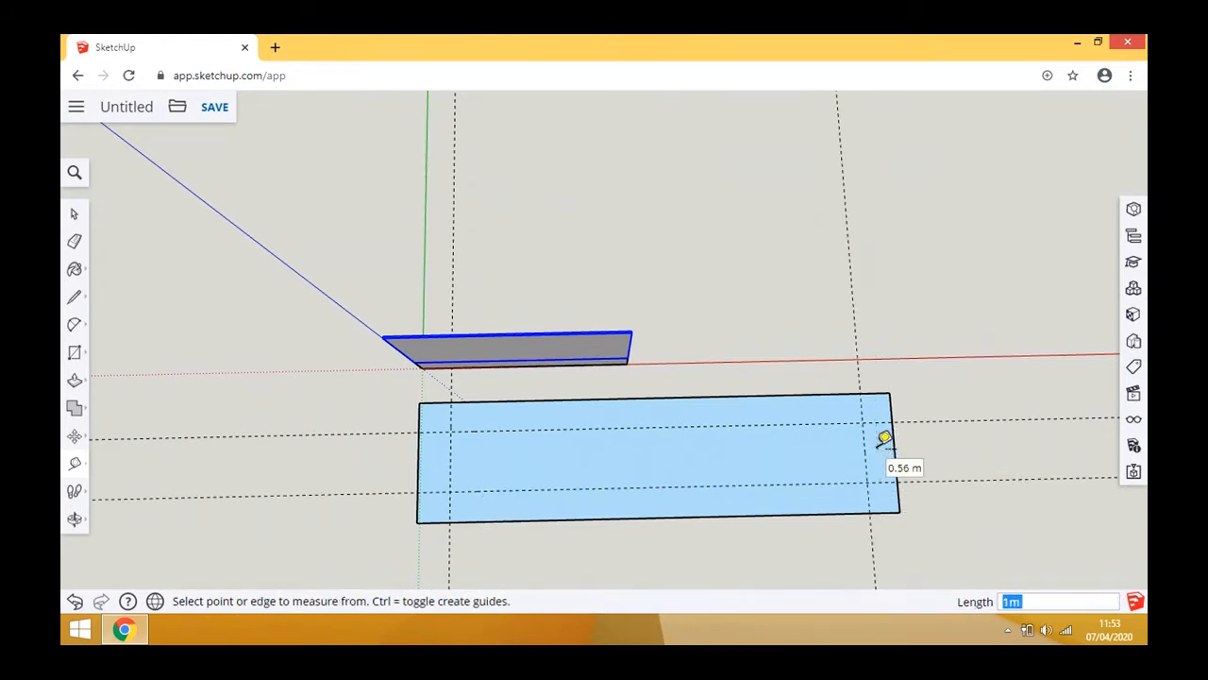
- Draw a 2 Point Arc between the guides across the floor's panel-side corner nearest the green axis, with a bulge of about 0.29 m
{"action": "left_click", "coordinate": [74, 329]}
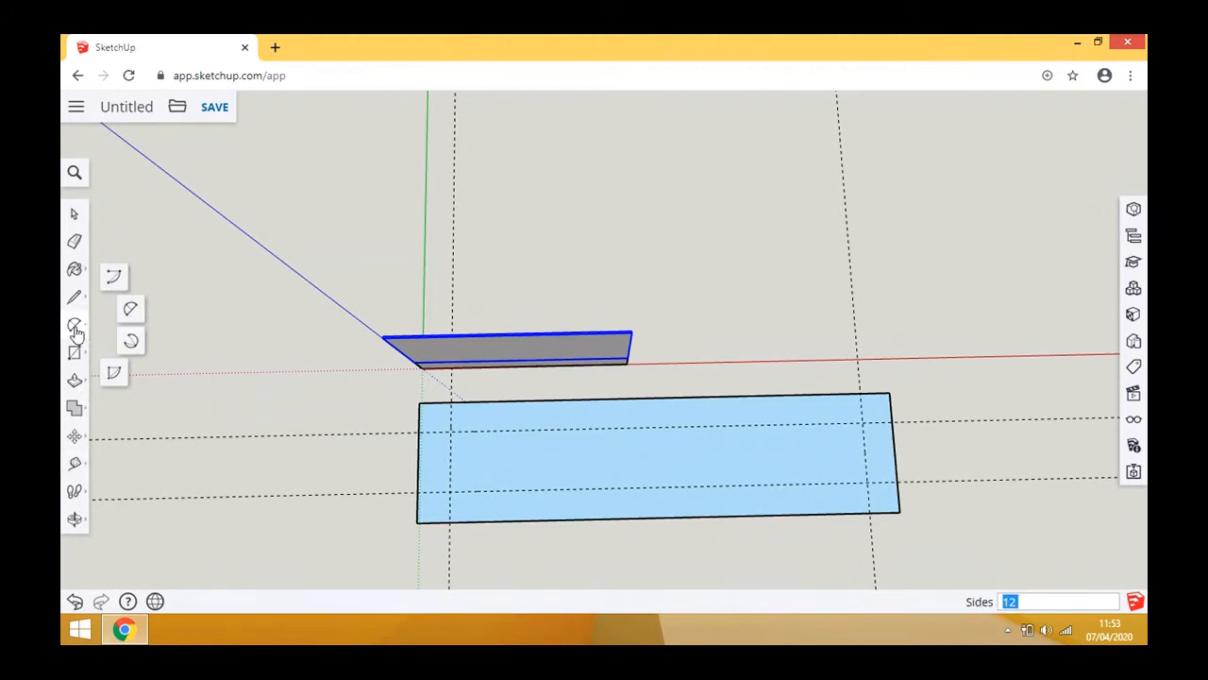
{"action": "left_click", "coordinate": [135, 345]}
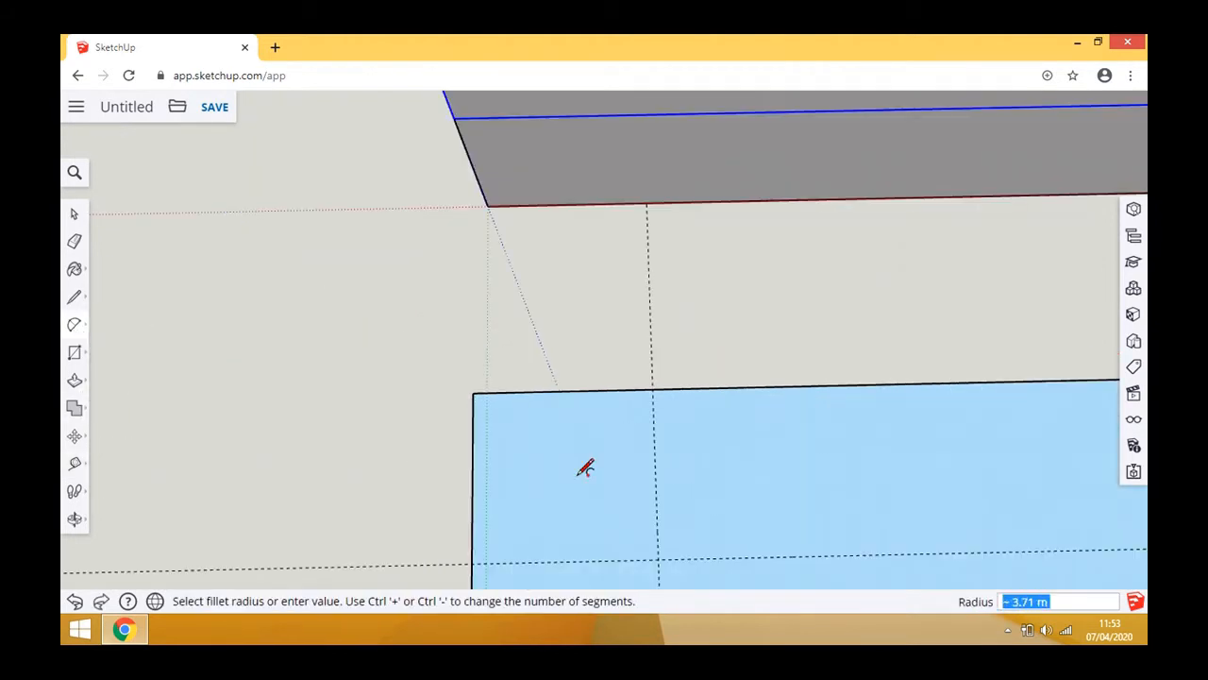
{"action": "scroll", "coordinate": [378, 369], "scroll_direction": "down", "scroll_amount": 5}
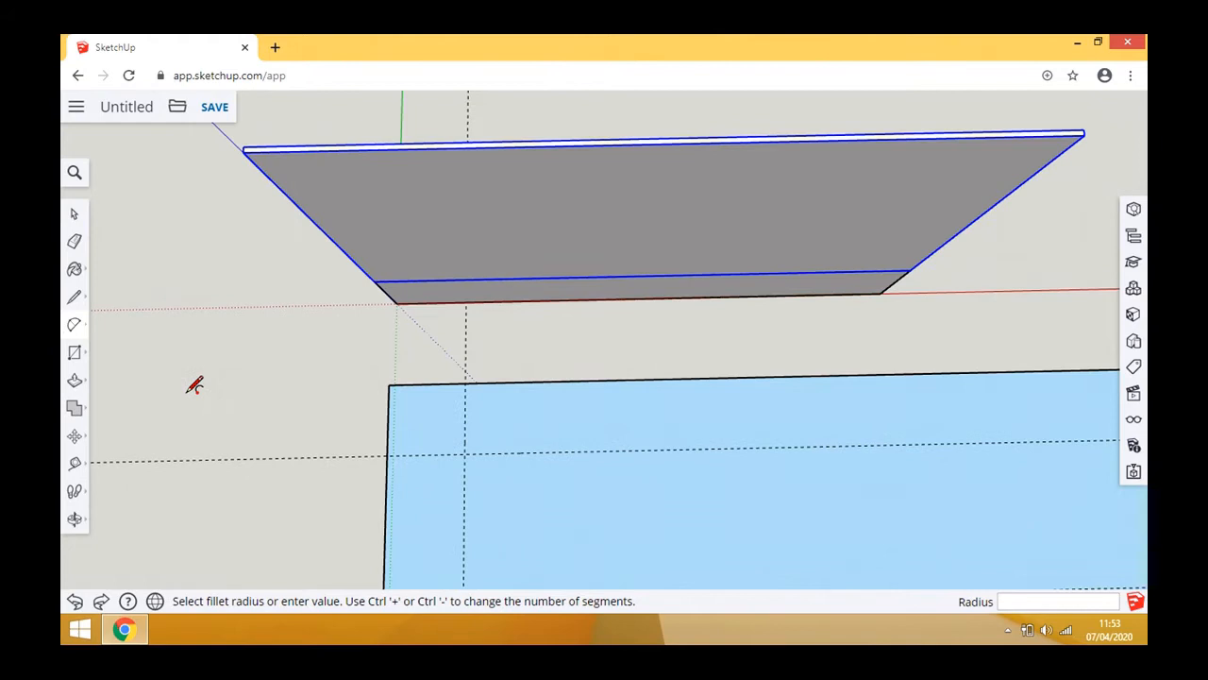
{"action": "left_click", "coordinate": [75, 518]}
{"action": "left_click_drag", "start_coordinate": [488, 520], "coordinate": [477, 562]}
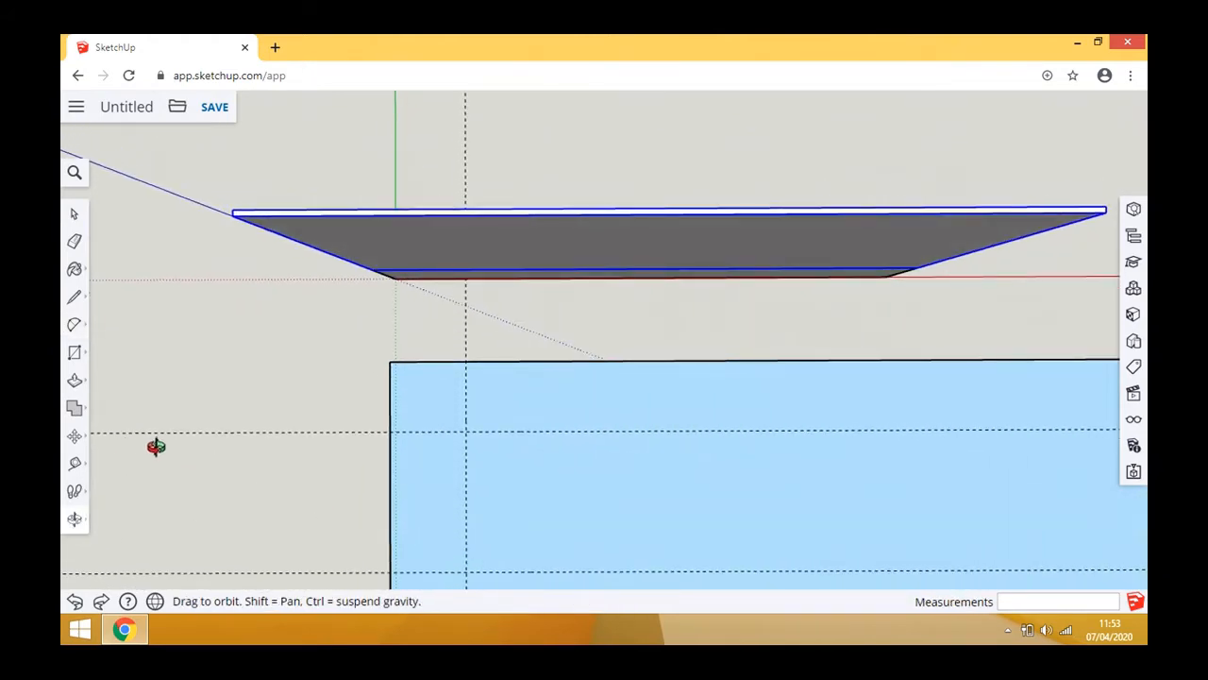
{"action": "left_click", "coordinate": [74, 331]}
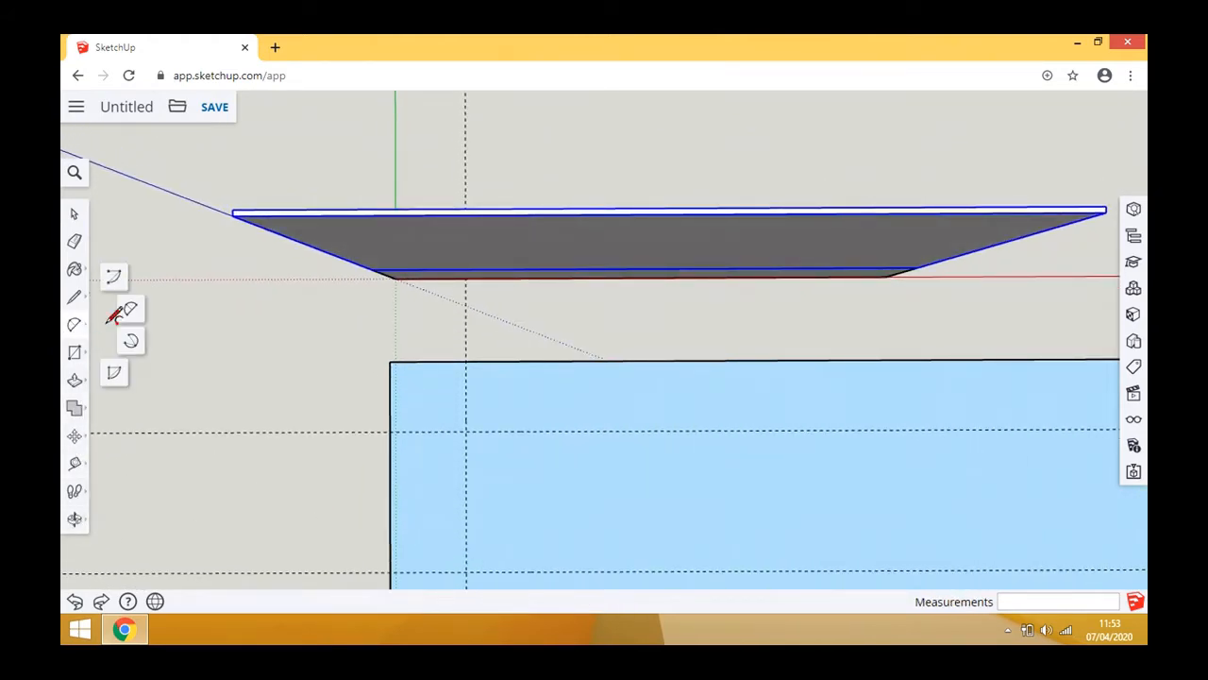
{"action": "left_click", "coordinate": [128, 313]}
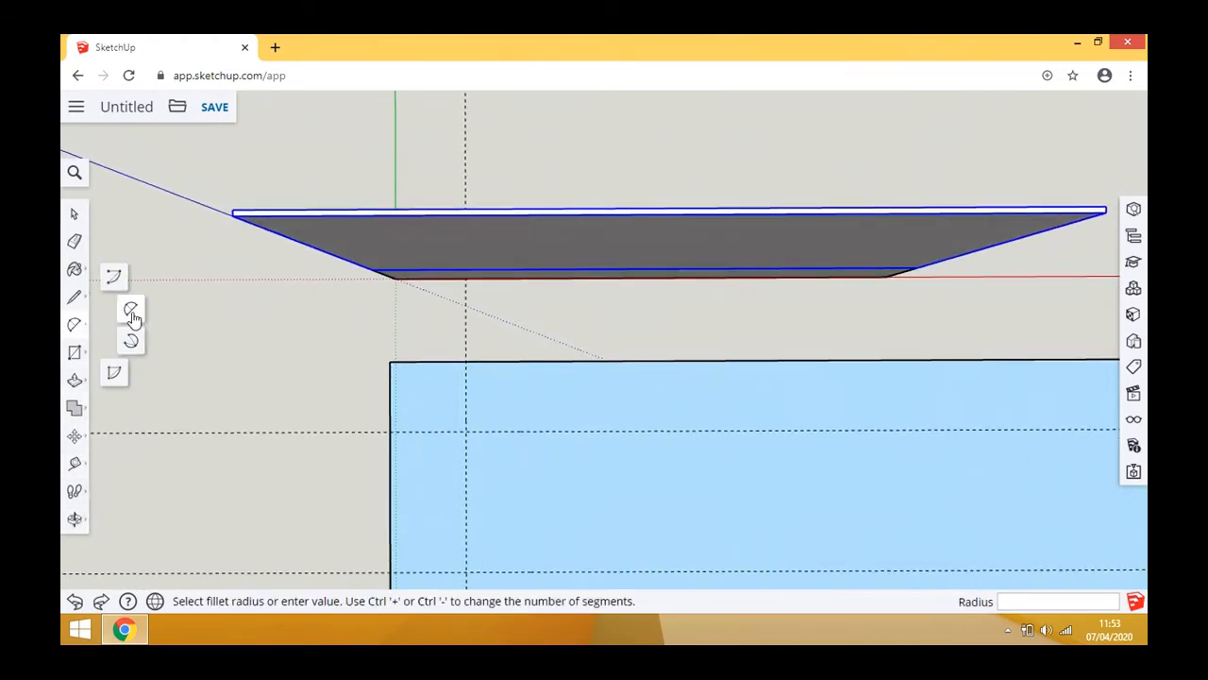
{"action": "left_click", "coordinate": [466, 360]}
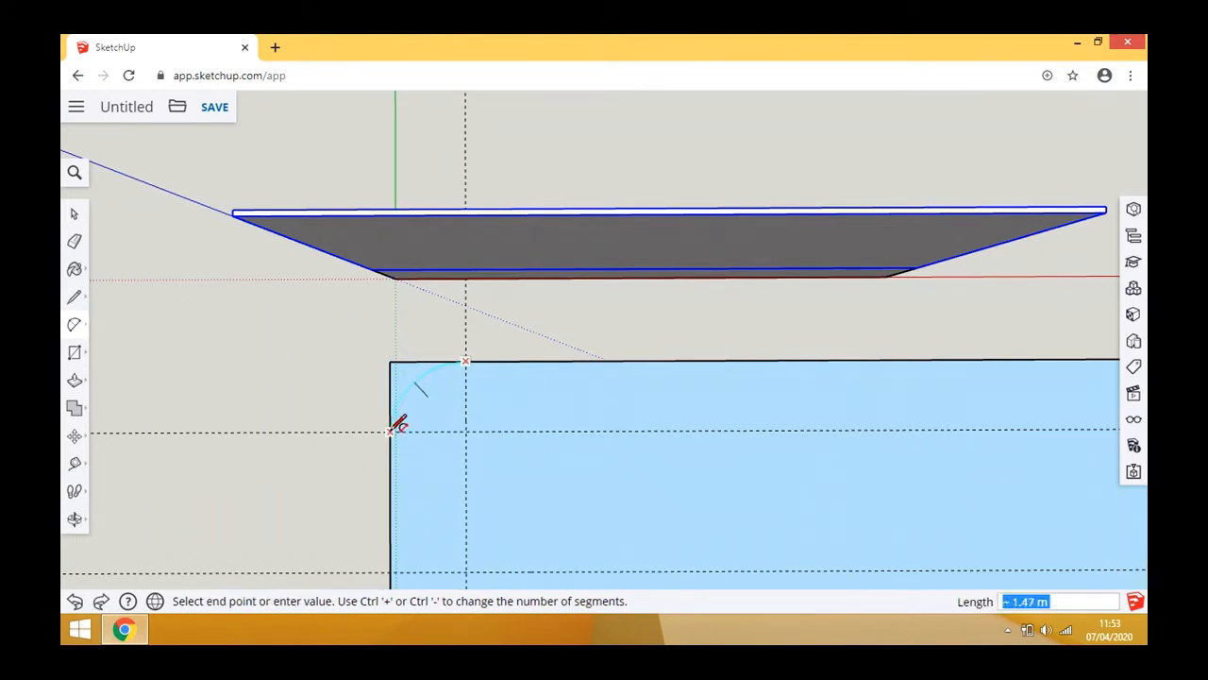
{"action": "left_click", "coordinate": [389, 431]}
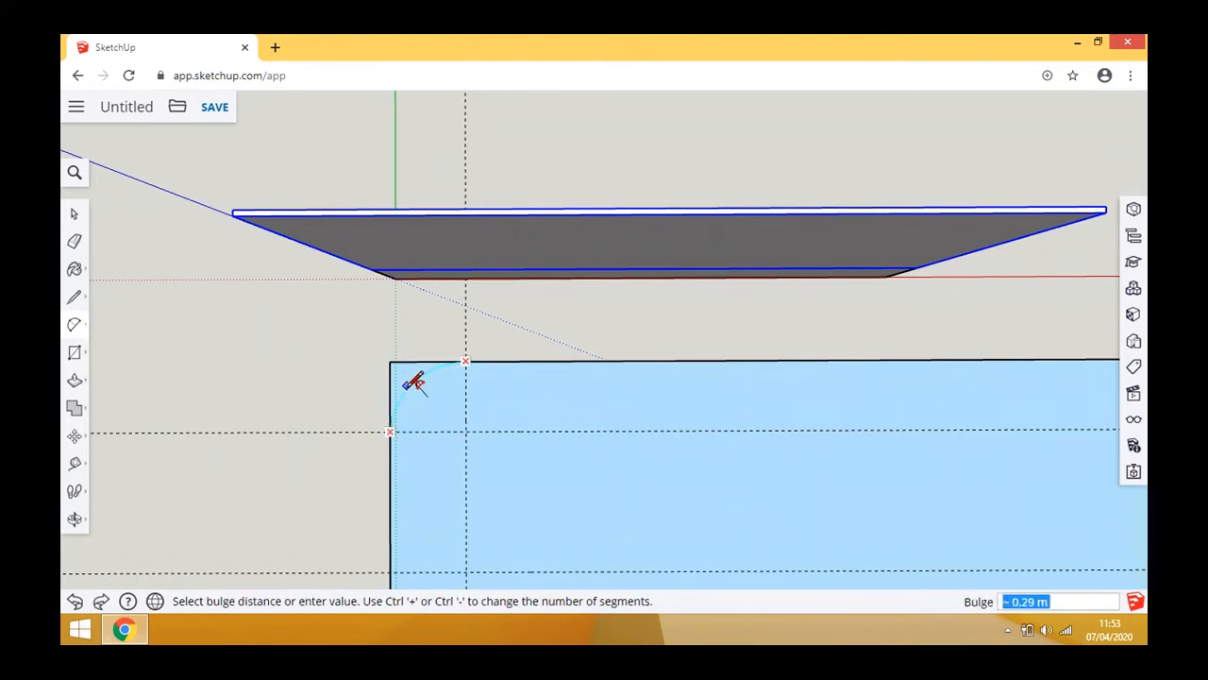
{"action": "left_click", "coordinate": [416, 382]}
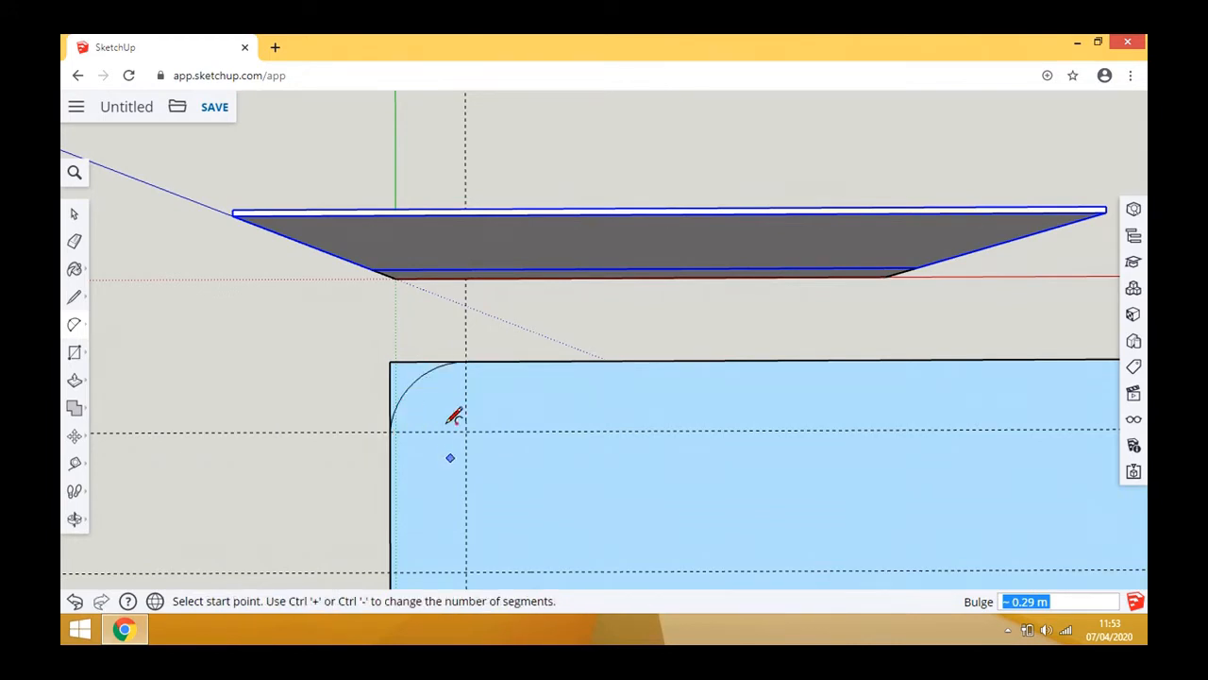
- Delete the two leftover straight edges outside the new arc at the floor's panel-side corner
{"action": "scroll", "coordinate": [425, 398], "scroll_direction": "up", "scroll_amount": 5}
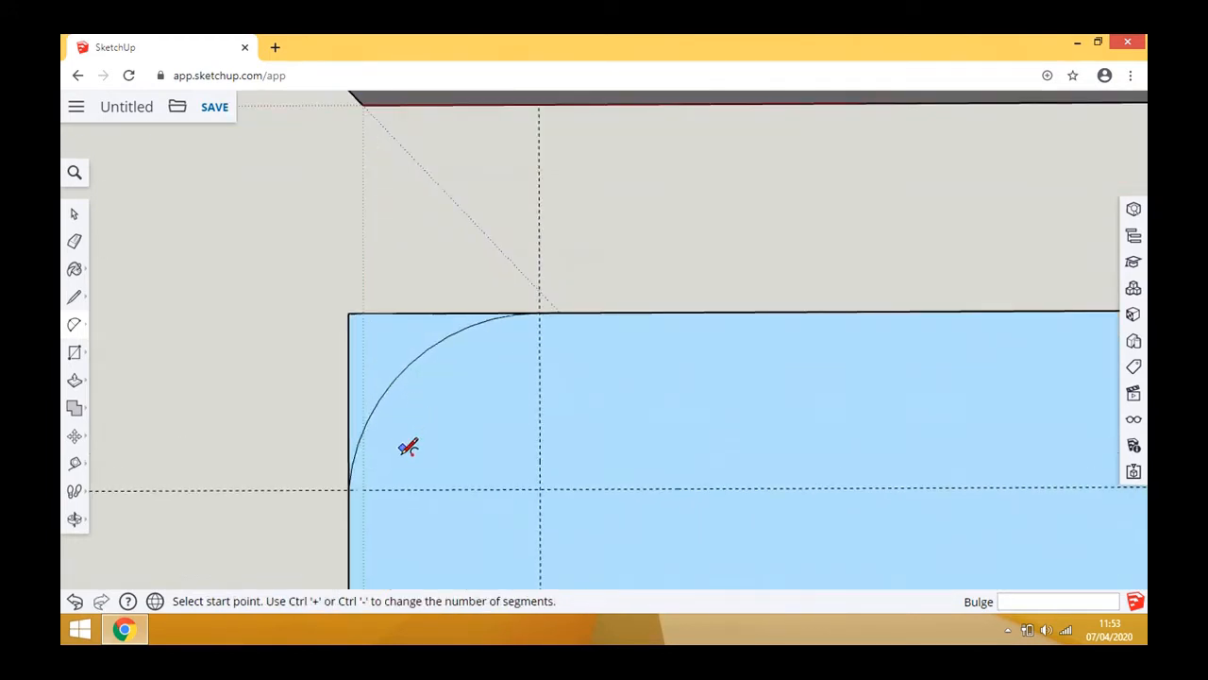
{"action": "left_click", "coordinate": [73, 215]}
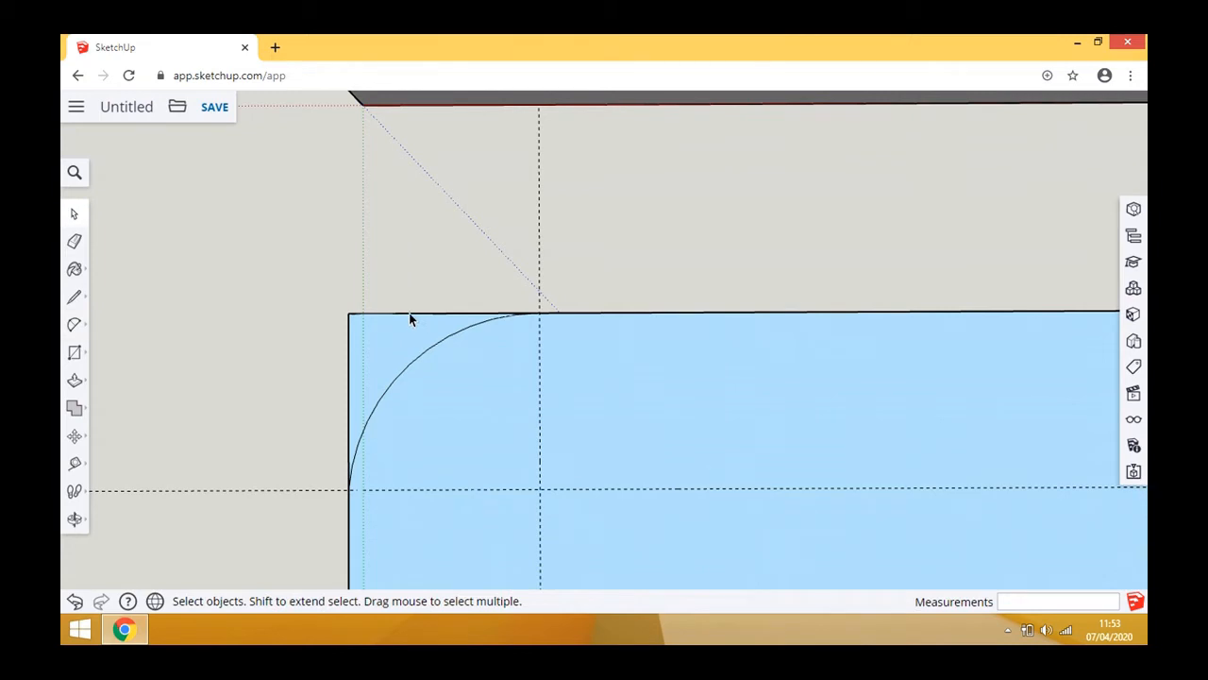
{"action": "left_click", "coordinate": [409, 313]}
{"action": "key", "text": "Delete"}
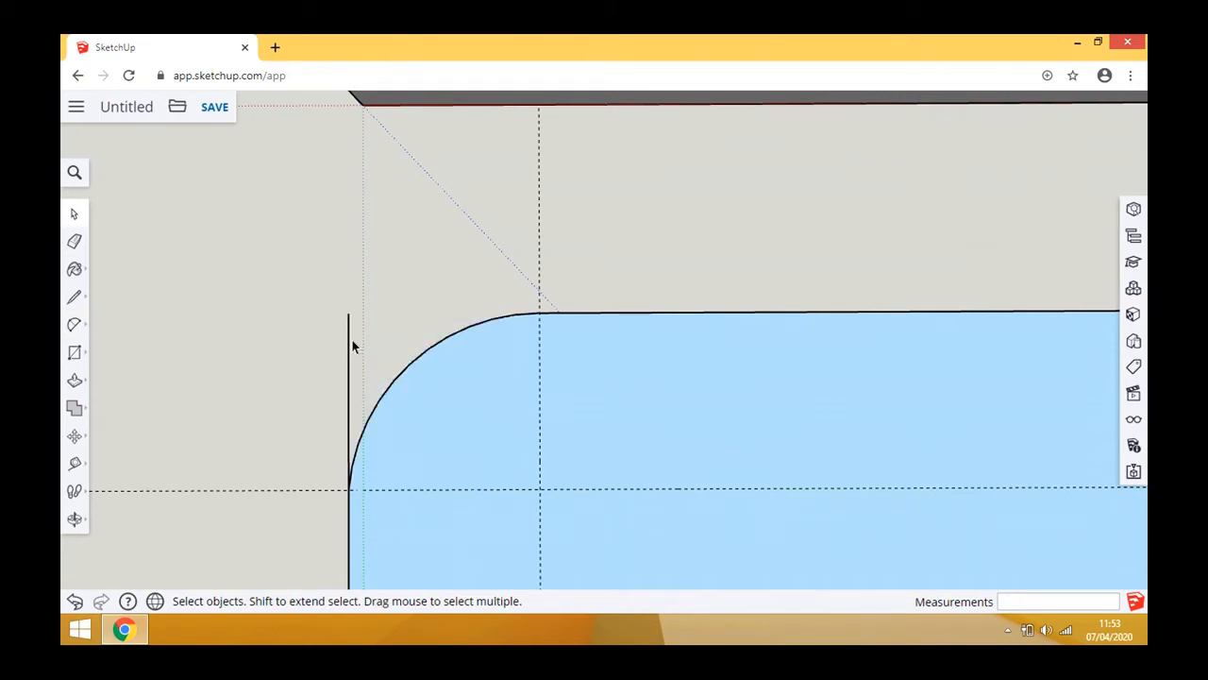
{"action": "left_click", "coordinate": [350, 347]}
{"action": "scroll", "coordinate": [370, 302], "scroll_direction": "down", "scroll_amount": 2}
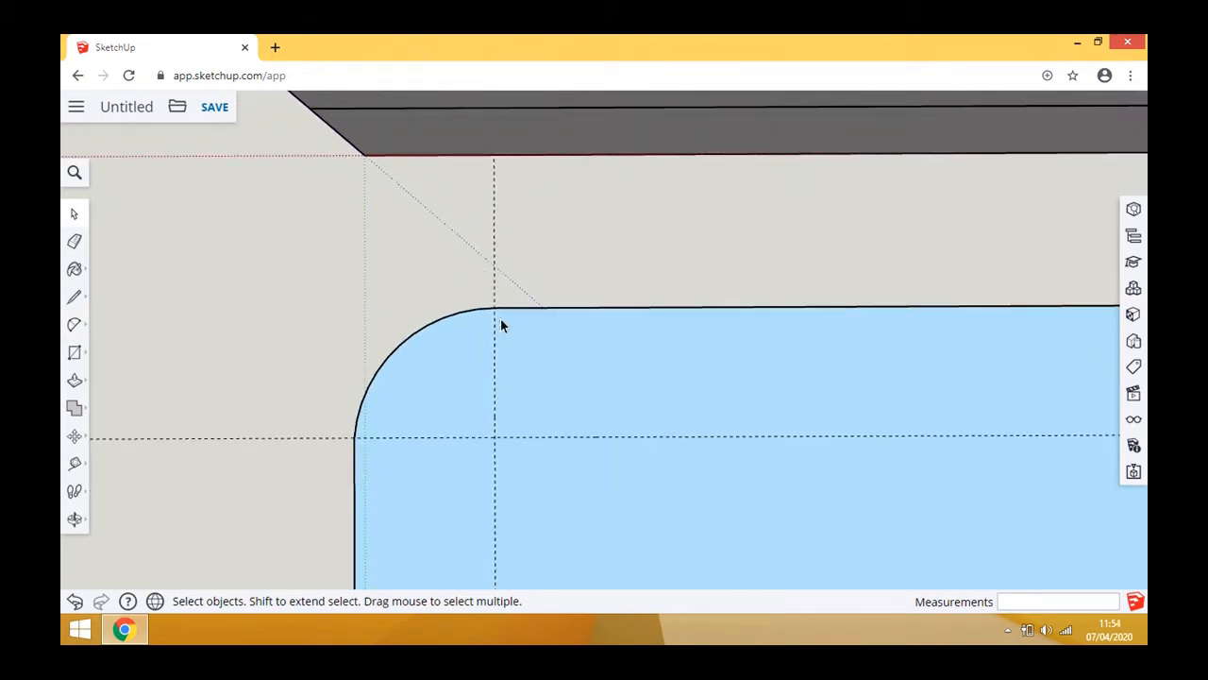
- Draw a tangent arc of 1 m radius between the guides across the floor's front corner nearest the green axis
{"action": "scroll", "coordinate": [415, 281], "scroll_direction": "down", "scroll_amount": 3}
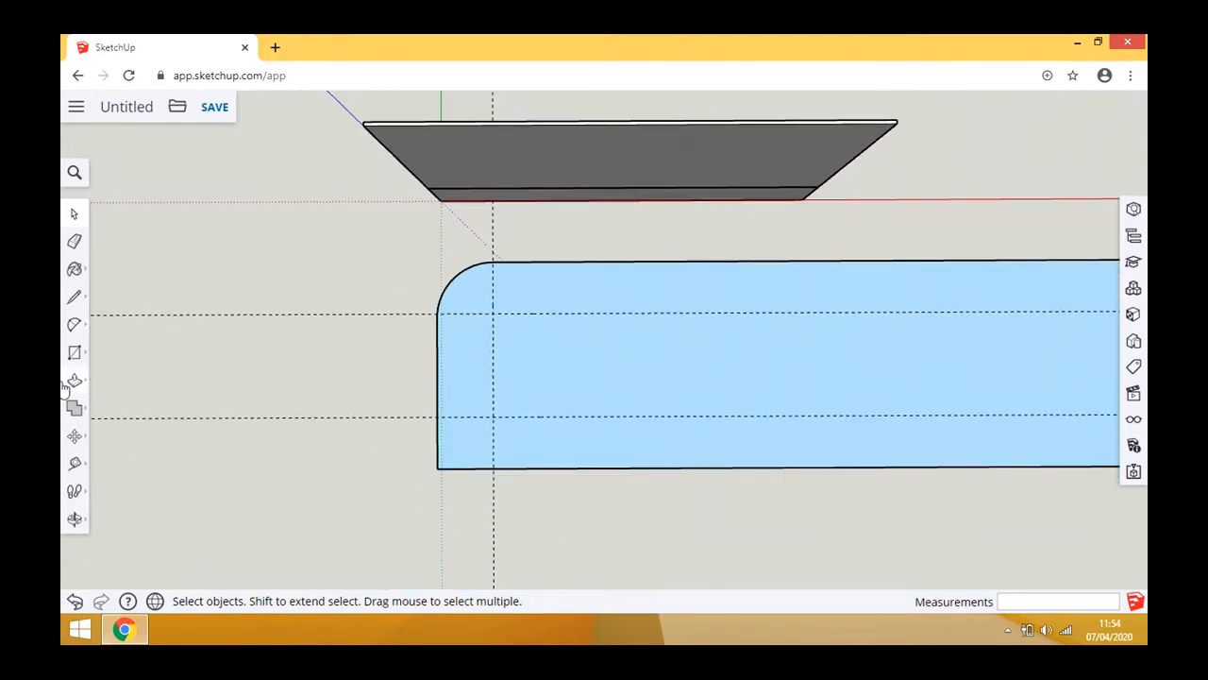
{"action": "left_click", "coordinate": [74, 324]}
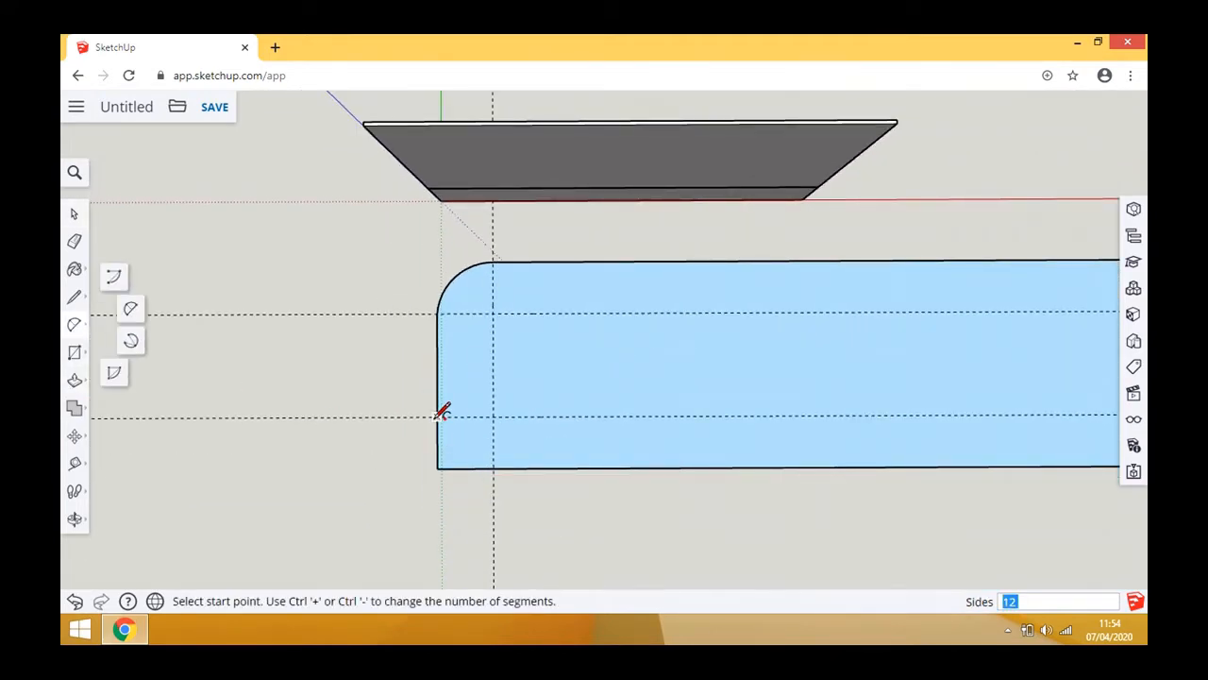
{"action": "left_click", "coordinate": [437, 416]}
{"action": "left_click", "coordinate": [492, 467]}
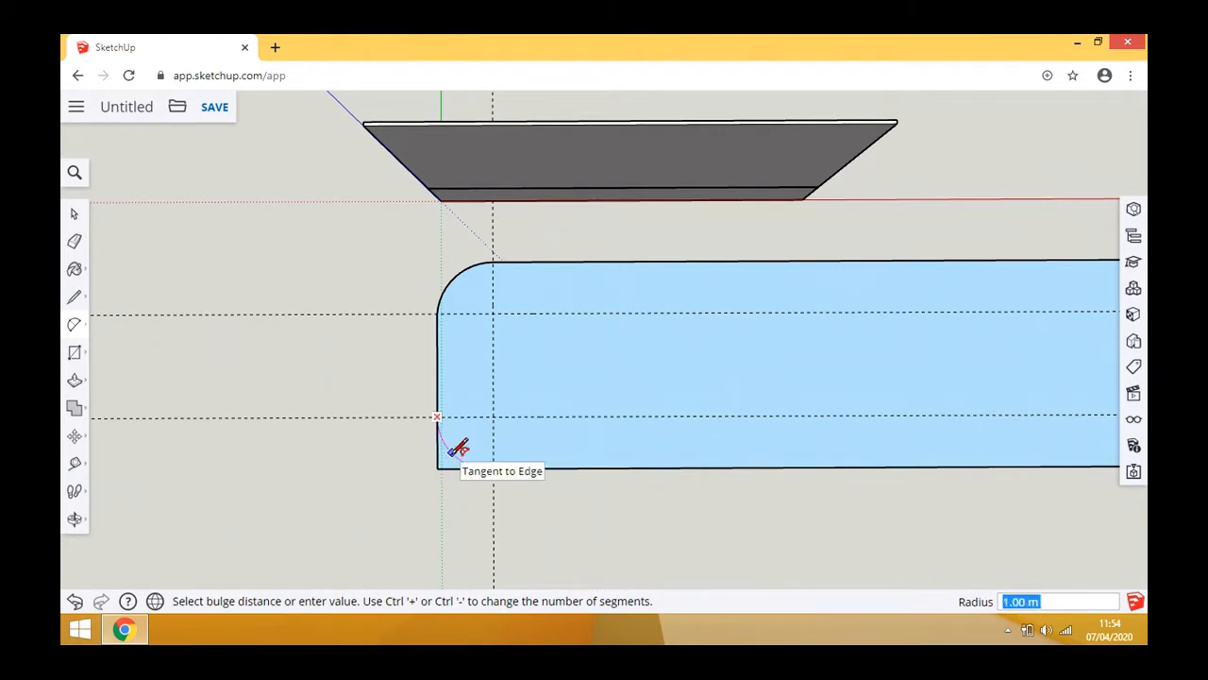
{"action": "left_click", "coordinate": [456, 449]}
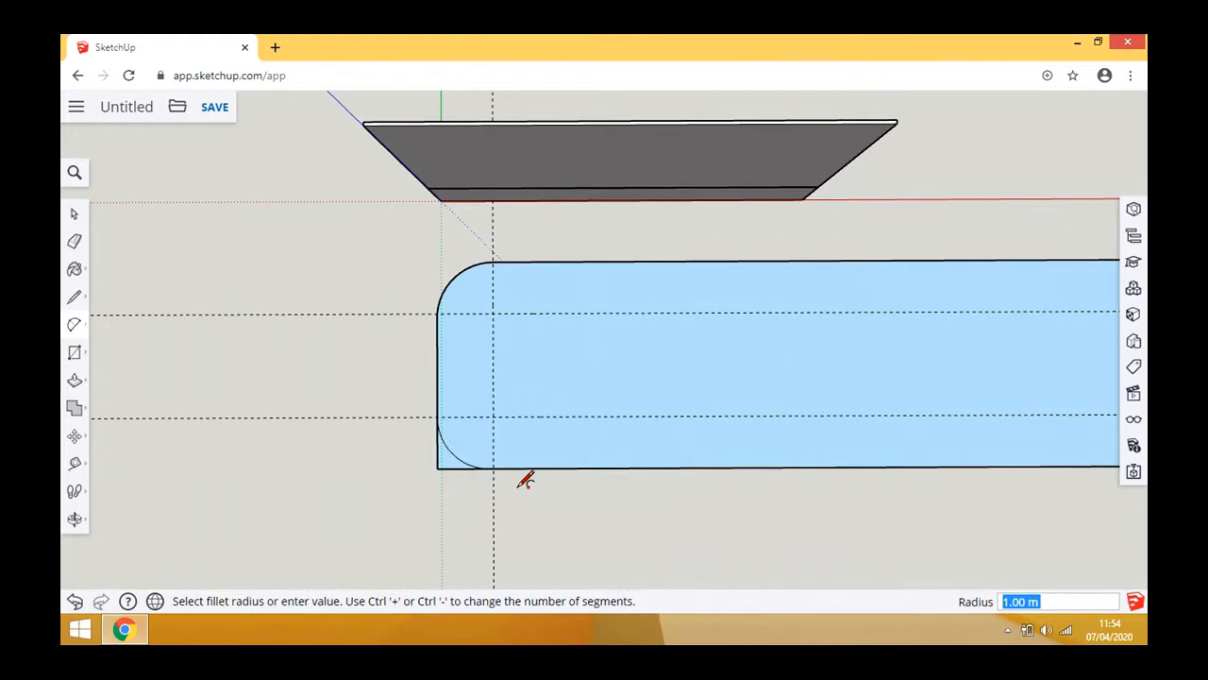
- Delete the leftover straight edges outside the arc at the floor's front corner nearest the green axis
{"action": "left_click", "coordinate": [72, 522]}
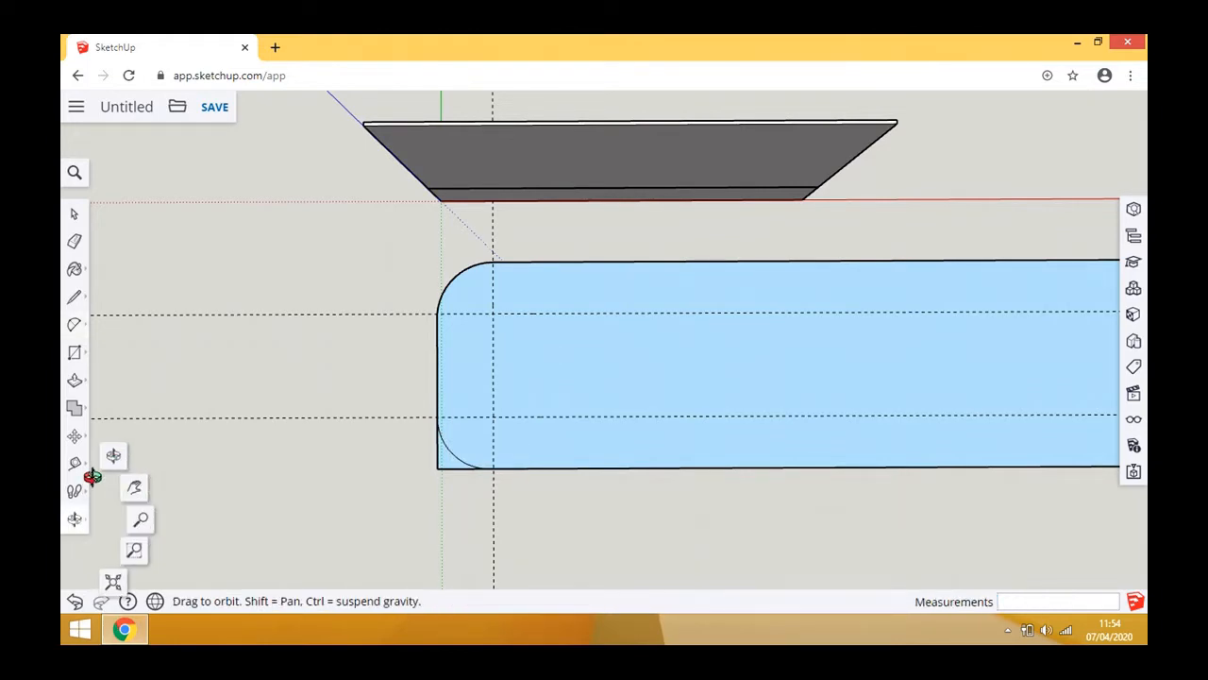
{"action": "left_click", "coordinate": [113, 459]}
{"action": "mouse_move", "coordinate": [426, 514]}
{"action": "left_mouse_down"}
{"action": "mouse_move", "coordinate": [466, 132]}
{"action": "mouse_move", "coordinate": [469, 486]}
{"action": "mouse_move", "coordinate": [421, 504]}
{"action": "mouse_move", "coordinate": [509, 224]}
{"action": "left_mouse_up"}
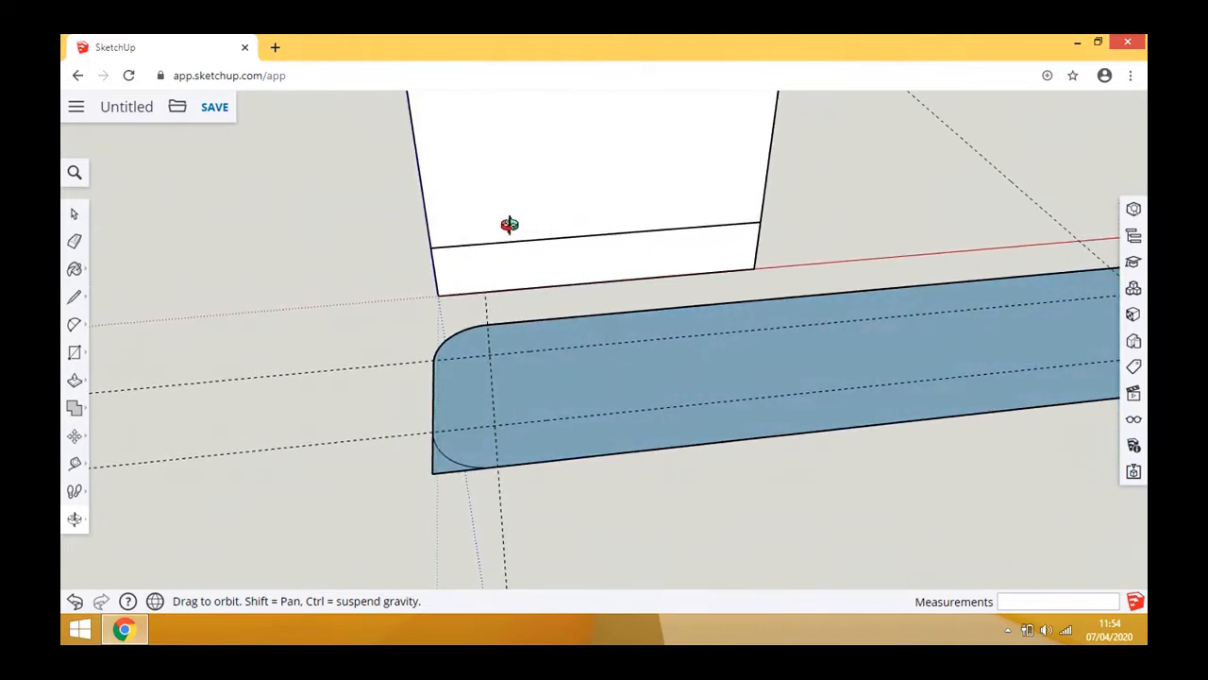
{"action": "left_click_drag", "start_coordinate": [428, 456], "coordinate": [397, 434]}
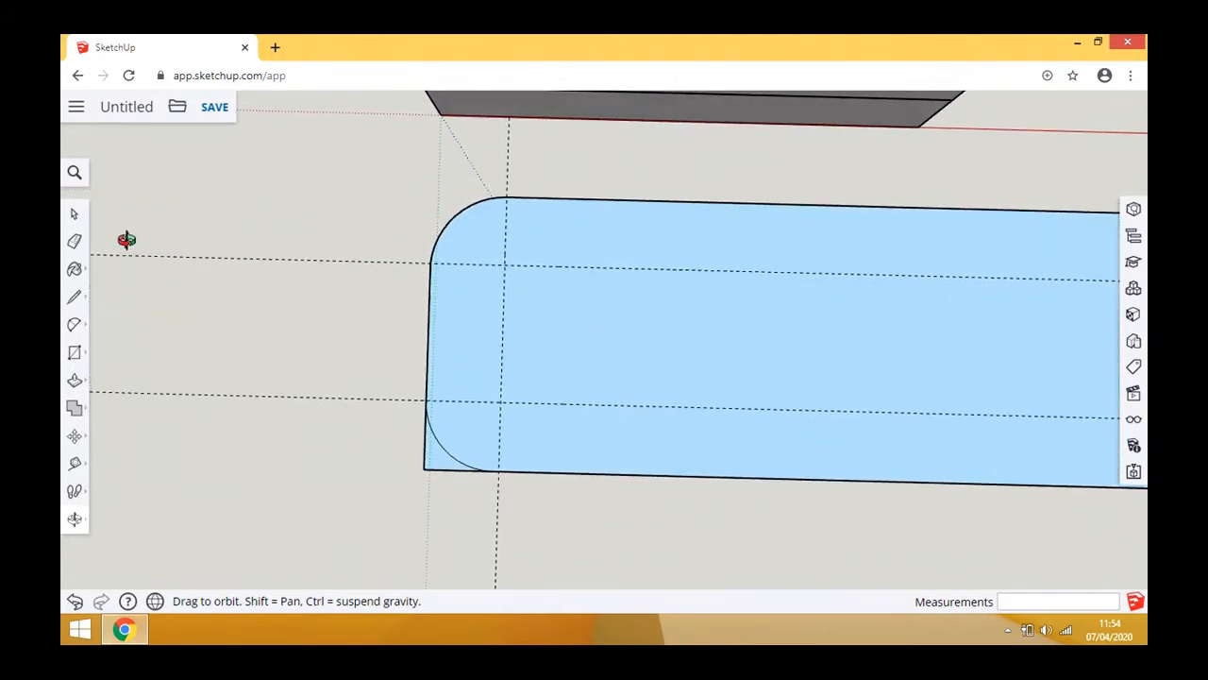
{"action": "left_click", "coordinate": [75, 214]}
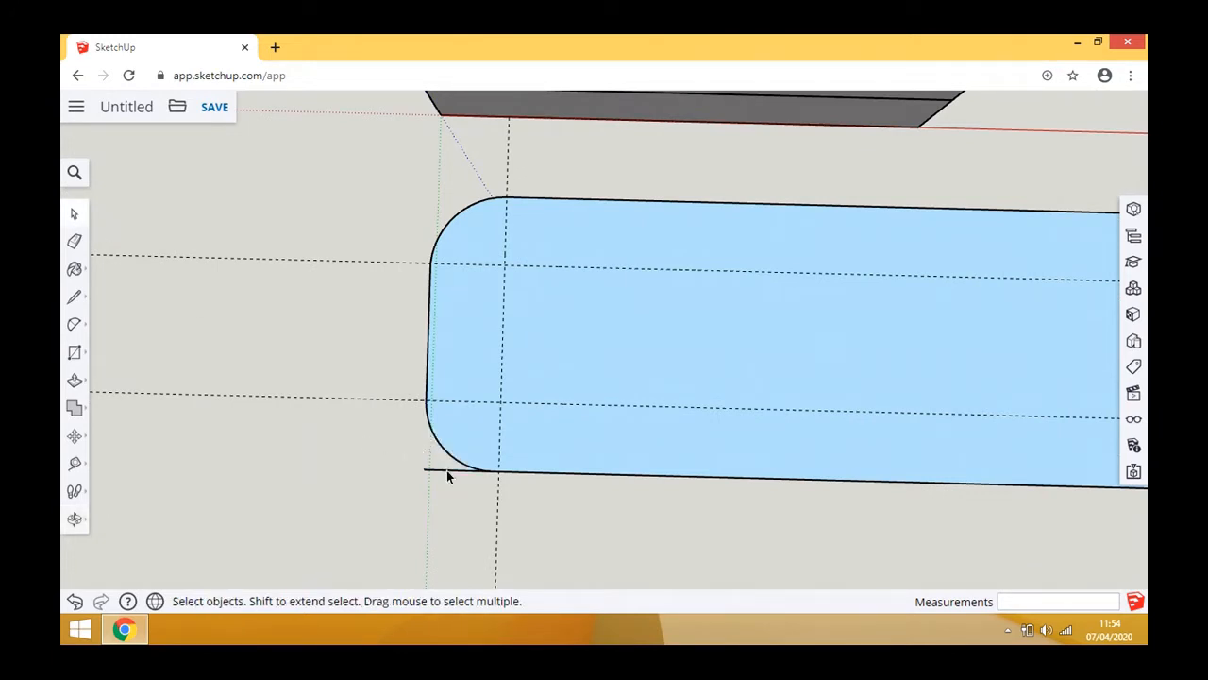
- Round the panel-side corner at the floor's far end with a tangent arc between the guides, trimming the sharp corner
{"action": "scroll", "coordinate": [161, 459], "scroll_direction": "down", "scroll_amount": 5}
{"action": "scroll", "coordinate": [668, 379], "scroll_direction": "up", "scroll_amount": 3}
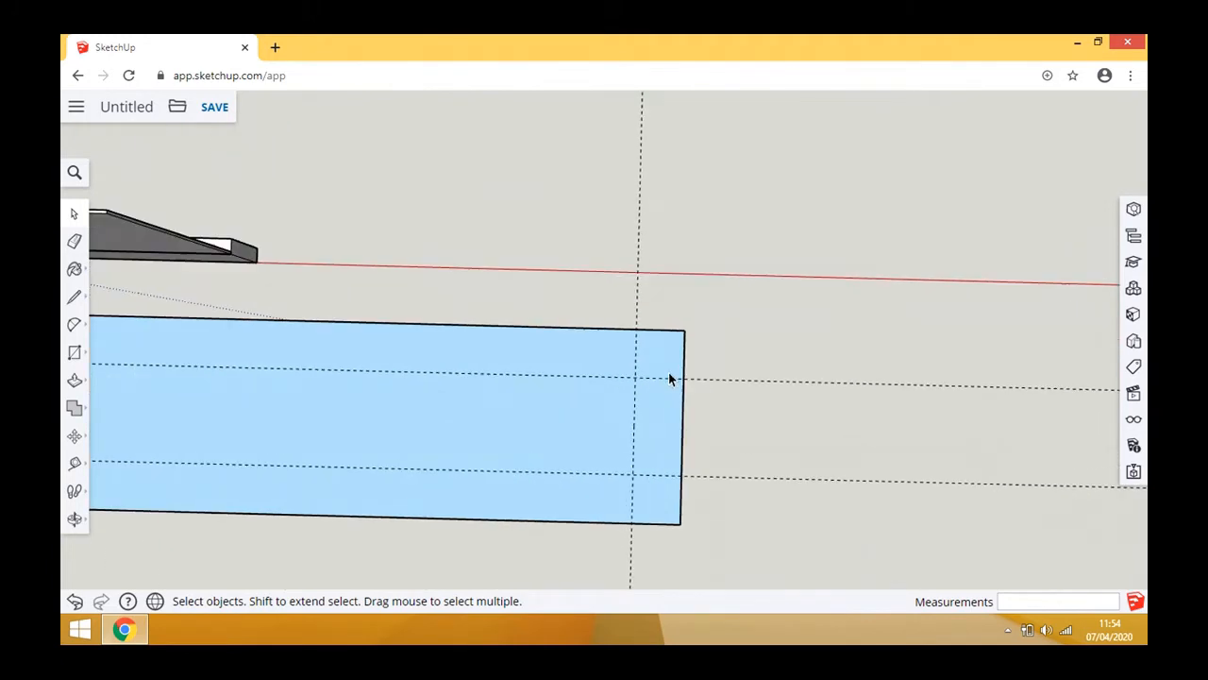
{"action": "scroll", "coordinate": [668, 379], "scroll_direction": "up", "scroll_amount": 3}
{"action": "left_click", "coordinate": [75, 324]}
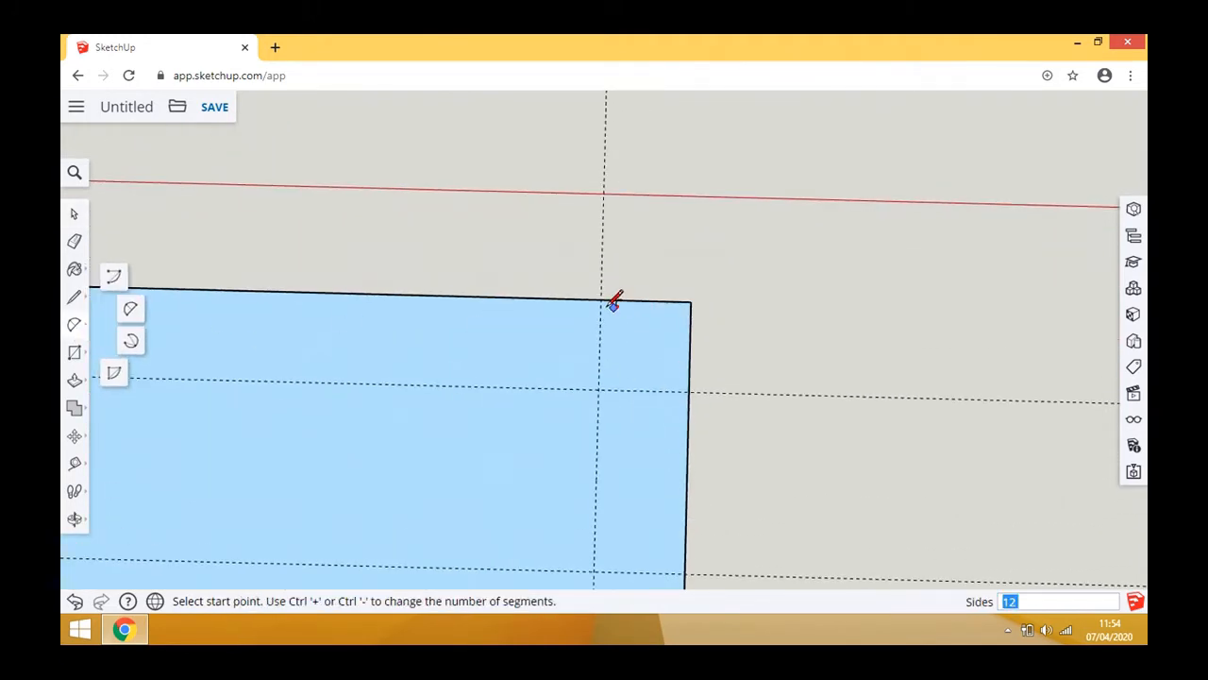
{"action": "left_click", "coordinate": [601, 300]}
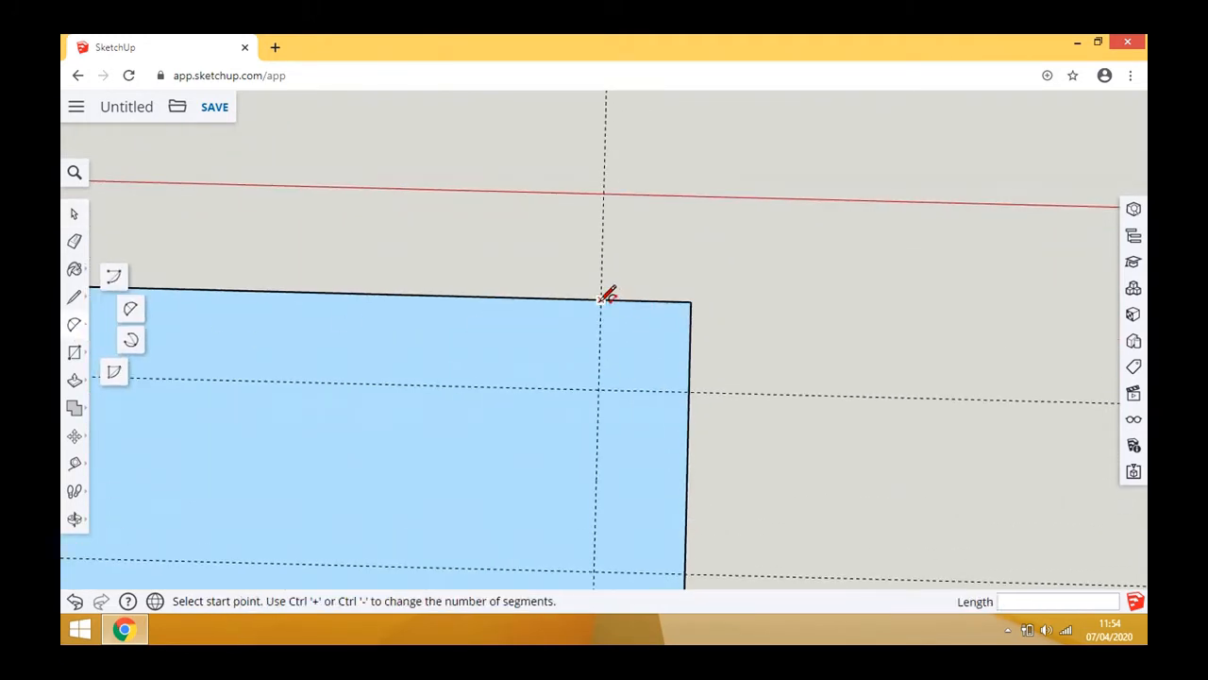
{"action": "left_click", "coordinate": [694, 387]}
{"action": "scroll", "coordinate": [612, 199], "scroll_direction": "down", "scroll_amount": 3}
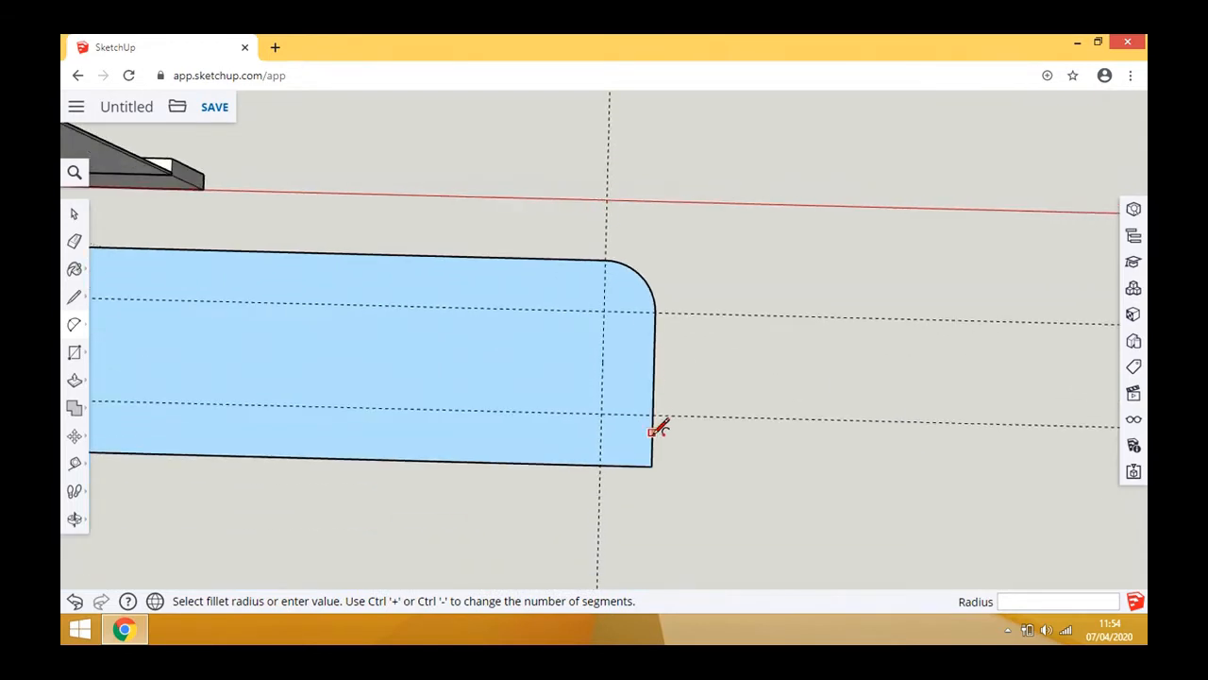
- Round the front corner at the floor's far end with a tangent arc between the guides, trimming the sharp corner
{"action": "left_click", "coordinate": [652, 413]}
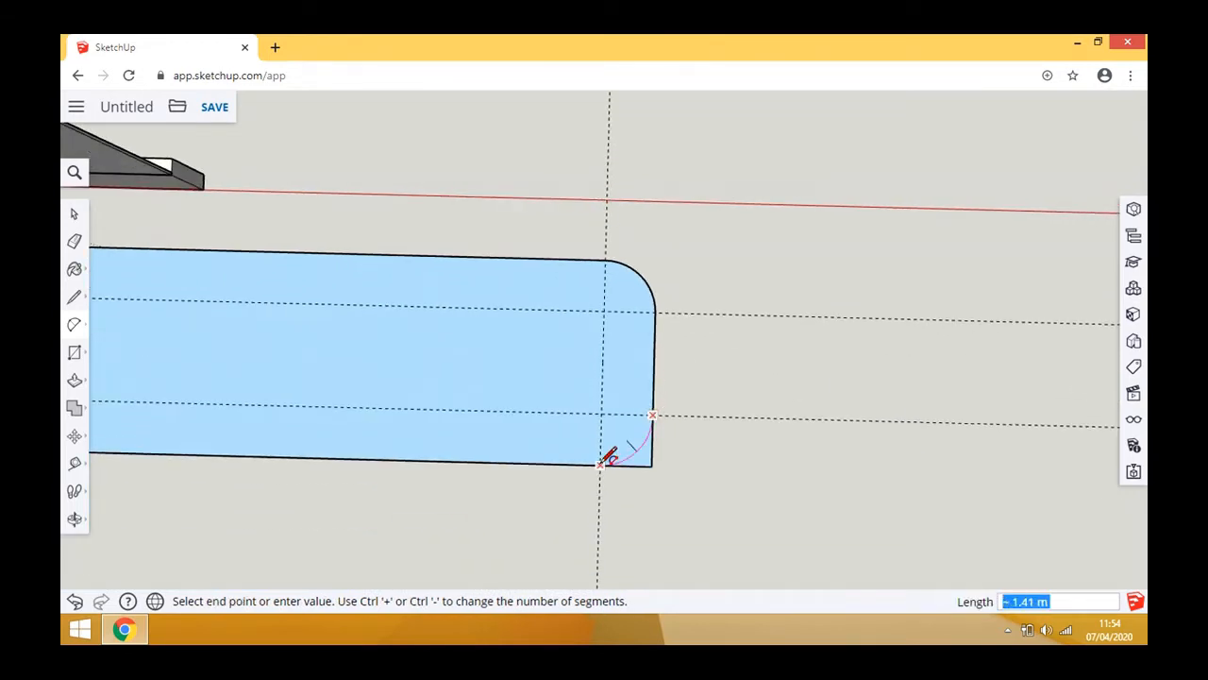
{"action": "double_click", "coordinate": [601, 465]}
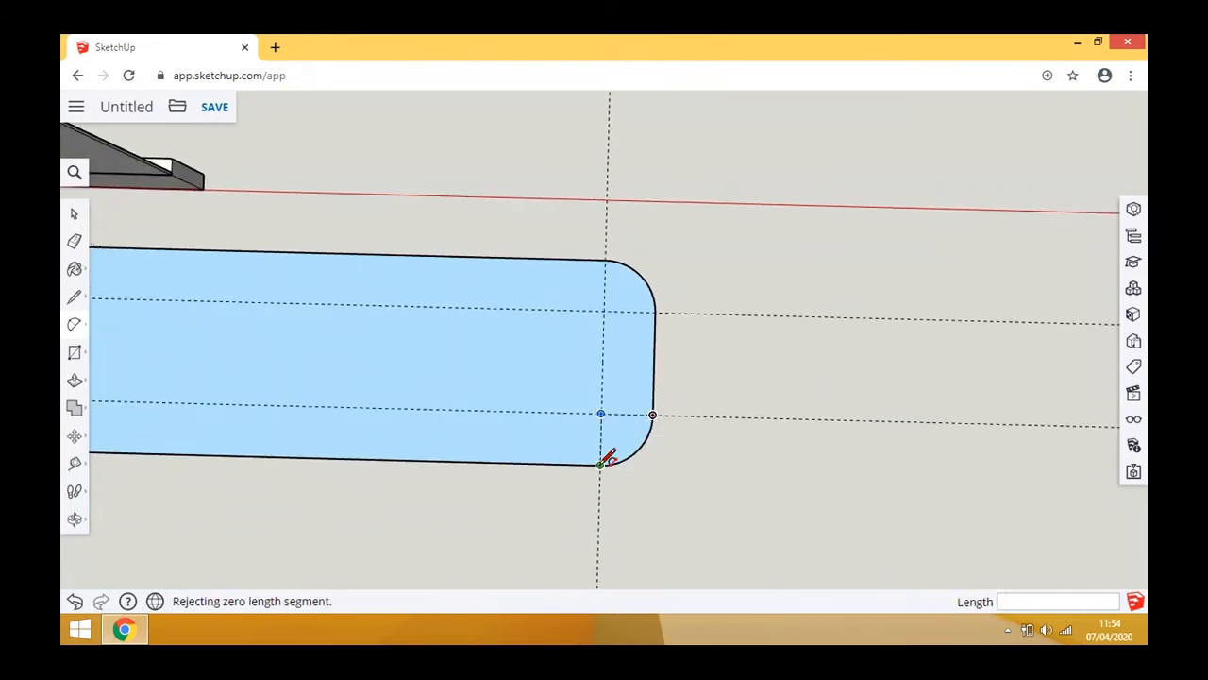
{"action": "scroll", "coordinate": [857, 382], "scroll_direction": "down", "scroll_amount": 1}
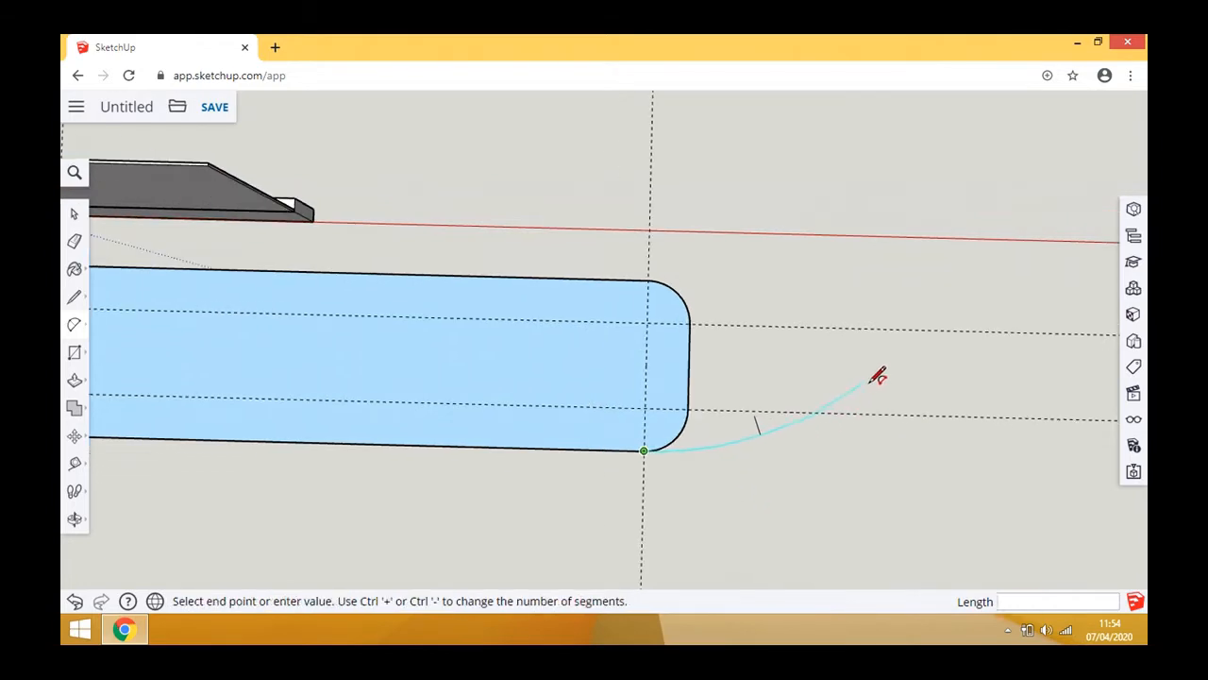
{"action": "left_click", "coordinate": [76, 214]}
- Push/Pull the rounded floor face upward by 300 mm
{"action": "scroll", "coordinate": [968, 286], "scroll_direction": "down", "scroll_amount": 1}
{"action": "scroll", "coordinate": [968, 287], "scroll_direction": "down", "scroll_amount": 1}
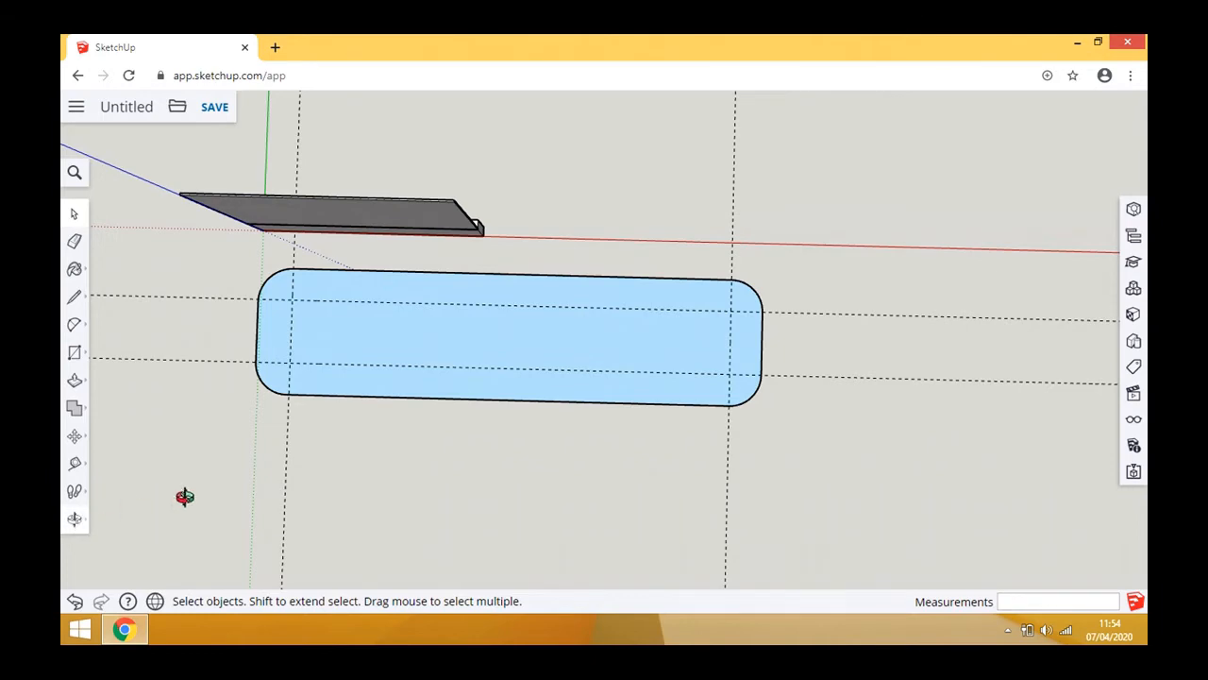
{"action": "middle_click_drag", "start_coordinate": [184, 497], "coordinate": [377, 496]}
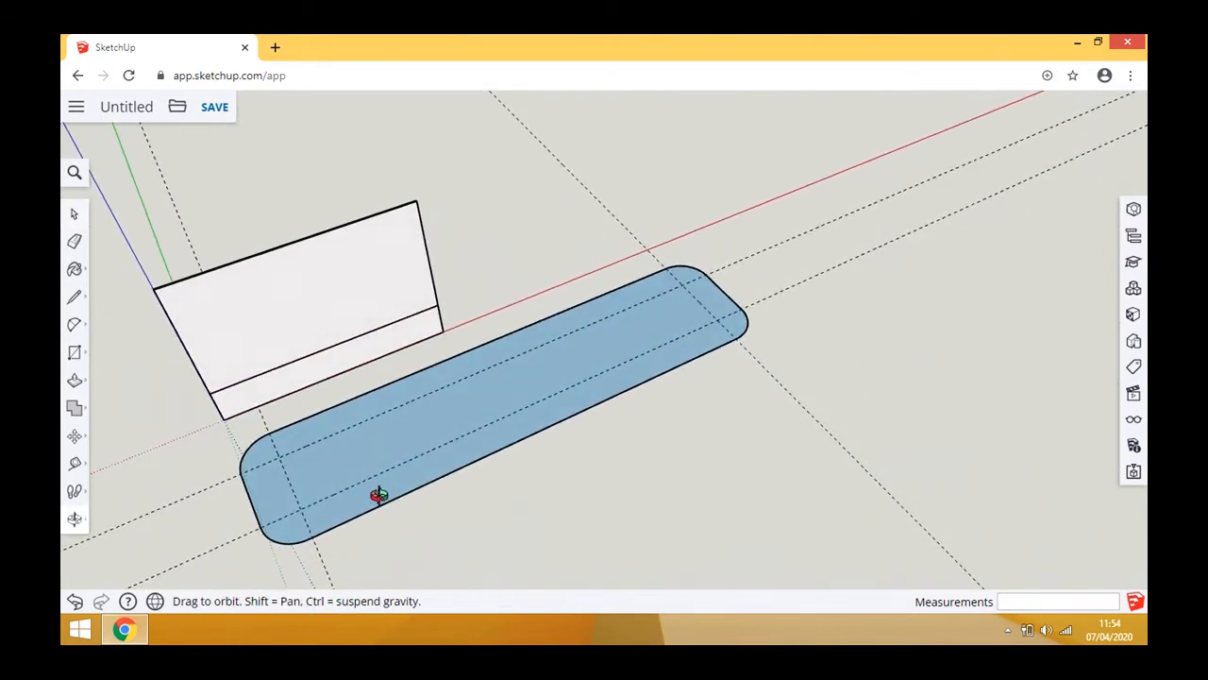
{"action": "left_click", "coordinate": [76, 381]}
{"action": "left_click_drag", "start_coordinate": [359, 470], "coordinate": [368, 429]}
{"action": "type", "text": "300mm"}
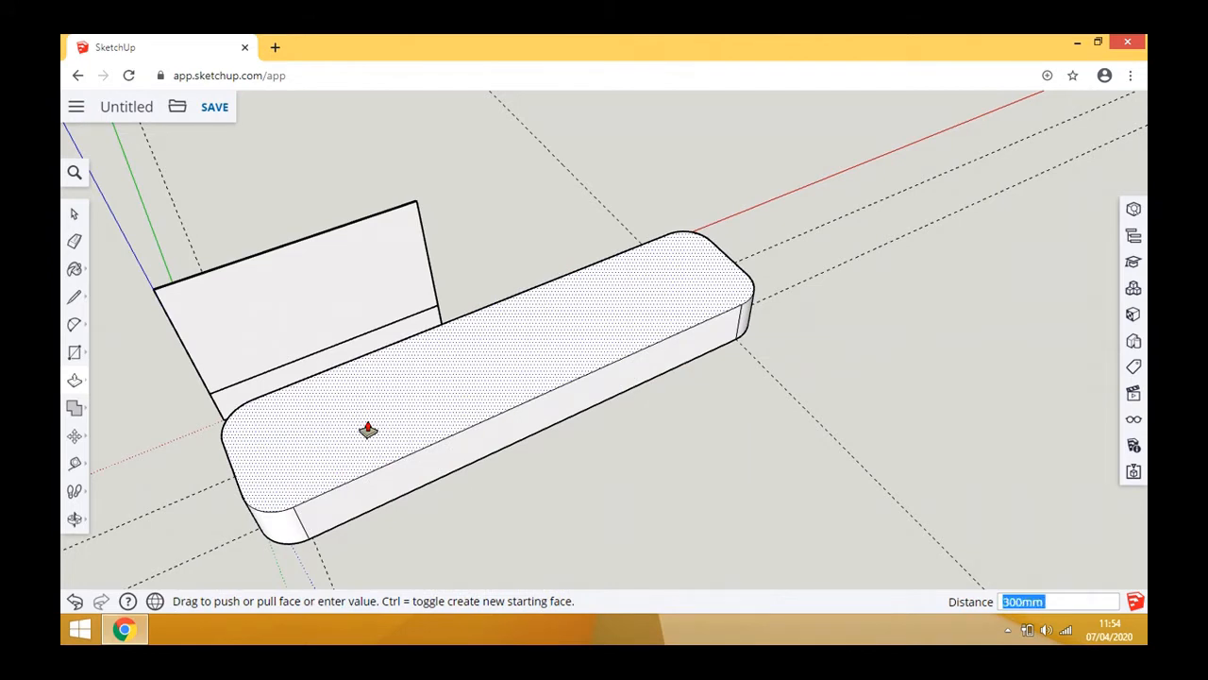
{"action": "key", "text": "Return"}
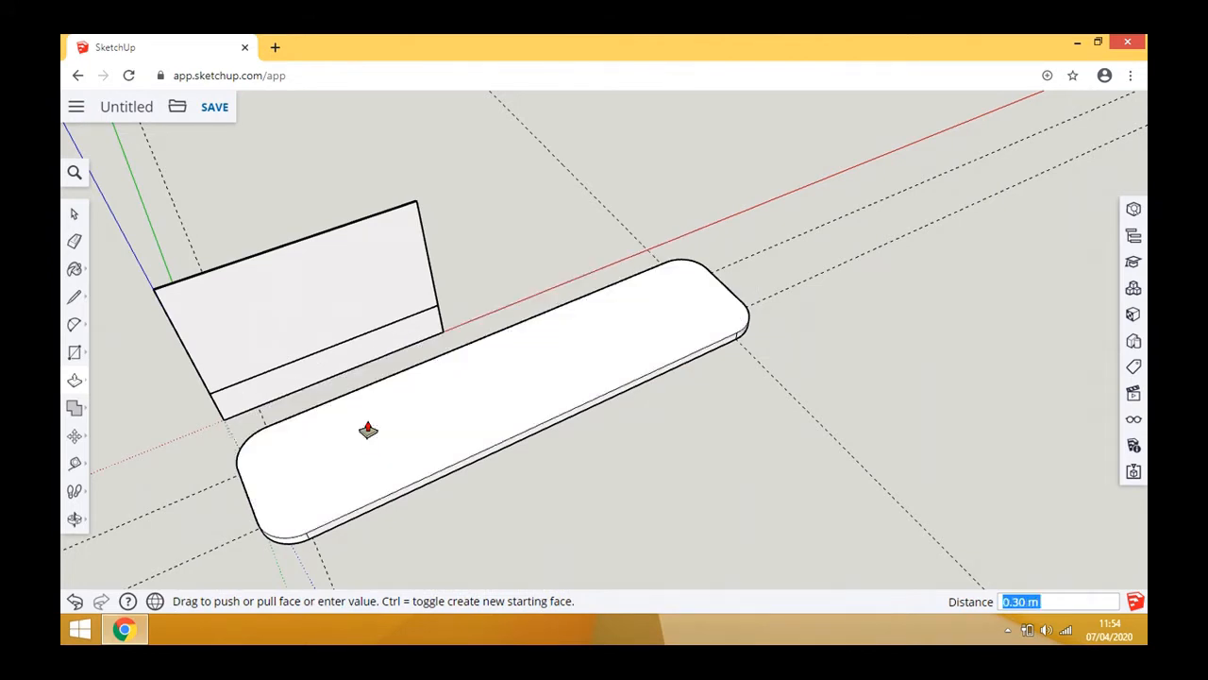
- Examine the raised rounded floor from above and its position in front of the panel
{"action": "left_click", "coordinate": [74, 518]}
{"action": "left_click_drag", "start_coordinate": [542, 359], "coordinate": [404, 517]}
{"action": "left_click_drag", "start_coordinate": [492, 362], "coordinate": [481, 402]}
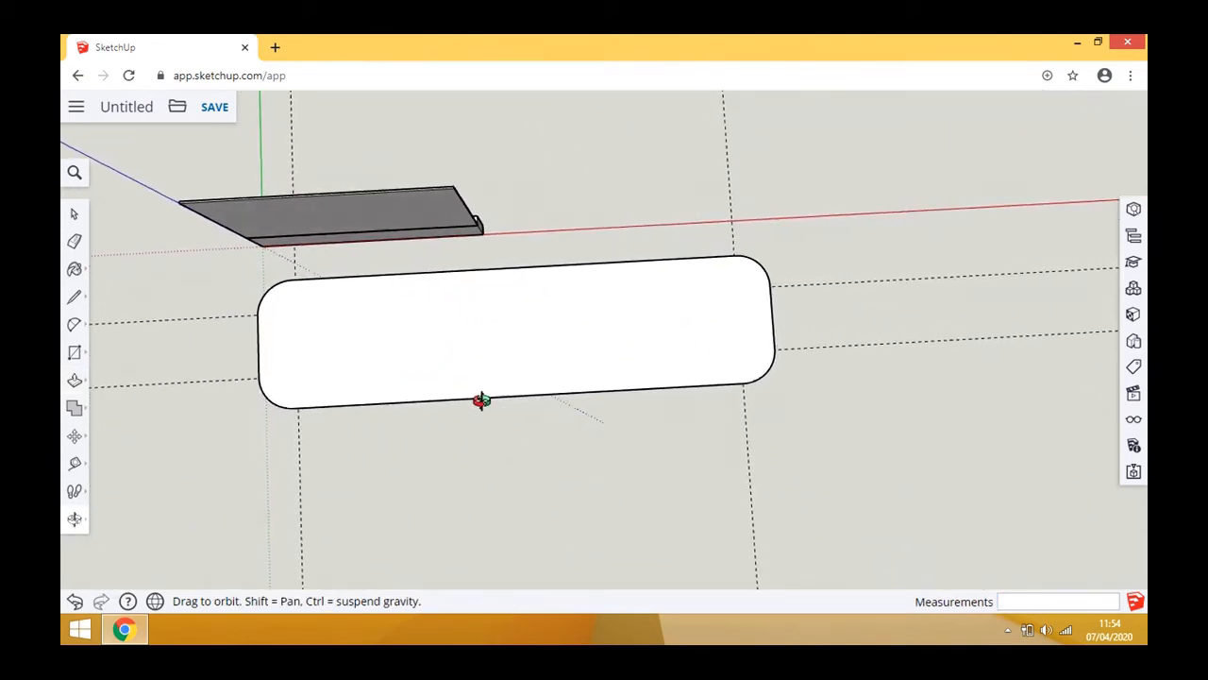
{"action": "scroll", "coordinate": [654, 316], "scroll_direction": "up", "scroll_amount": 2}
{"action": "left_click_drag", "start_coordinate": [652, 318], "coordinate": [632, 360]}
{"action": "scroll", "coordinate": [660, 354], "scroll_direction": "down", "scroll_amount": 2}
{"action": "left_click_drag", "start_coordinate": [742, 339], "coordinate": [673, 301]}
{"action": "left_click_drag", "start_coordinate": [623, 337], "coordinate": [604, 309]}
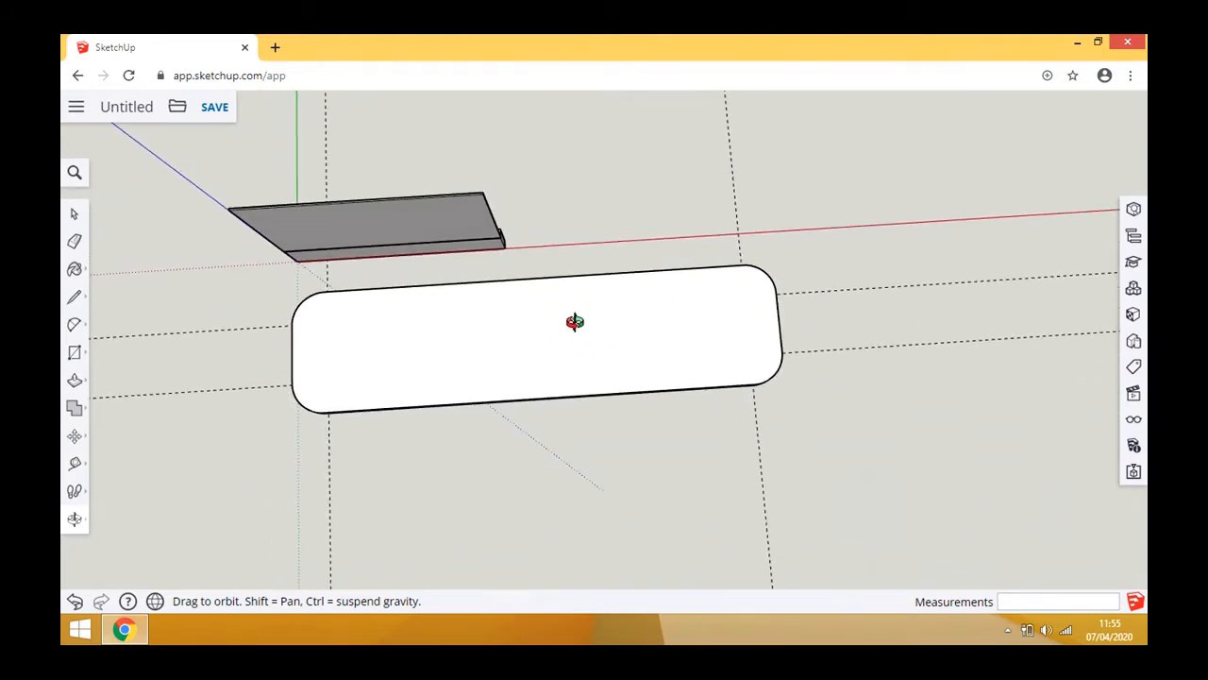
{"action": "left_click_drag", "start_coordinate": [556, 319], "coordinate": [566, 380]}
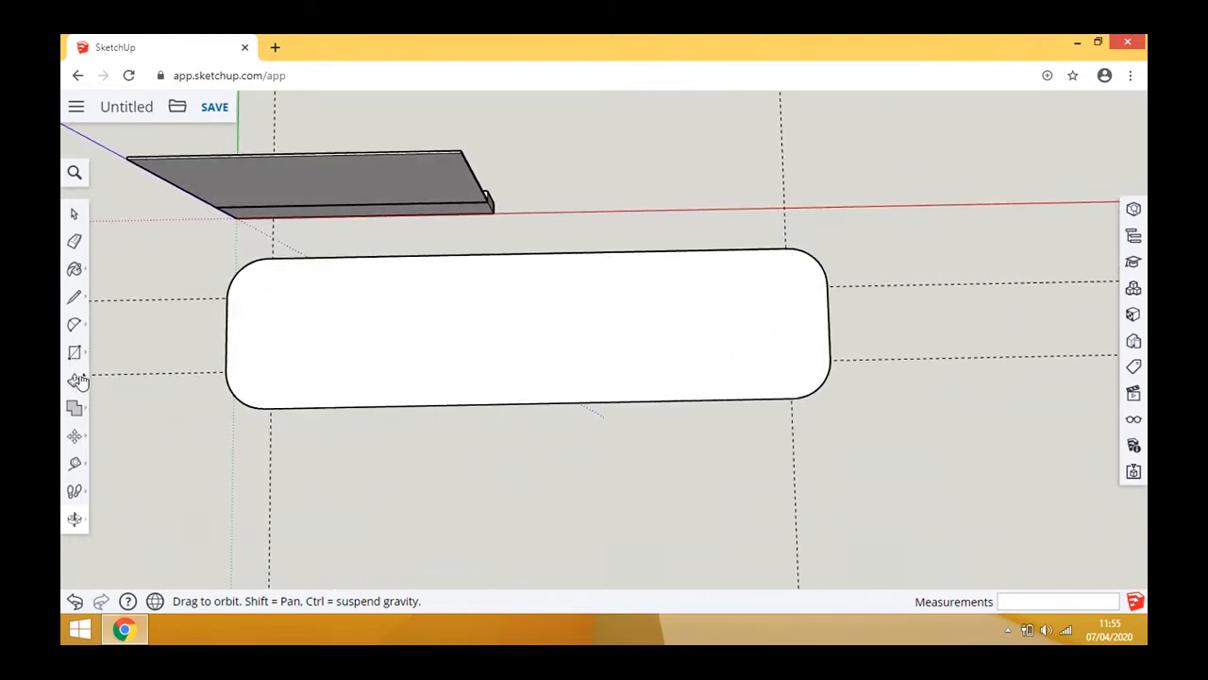
- Place a cross guide 9 m in from the floor's far short end and another 1 m from it toward that end
{"action": "left_click", "coordinate": [75, 462]}
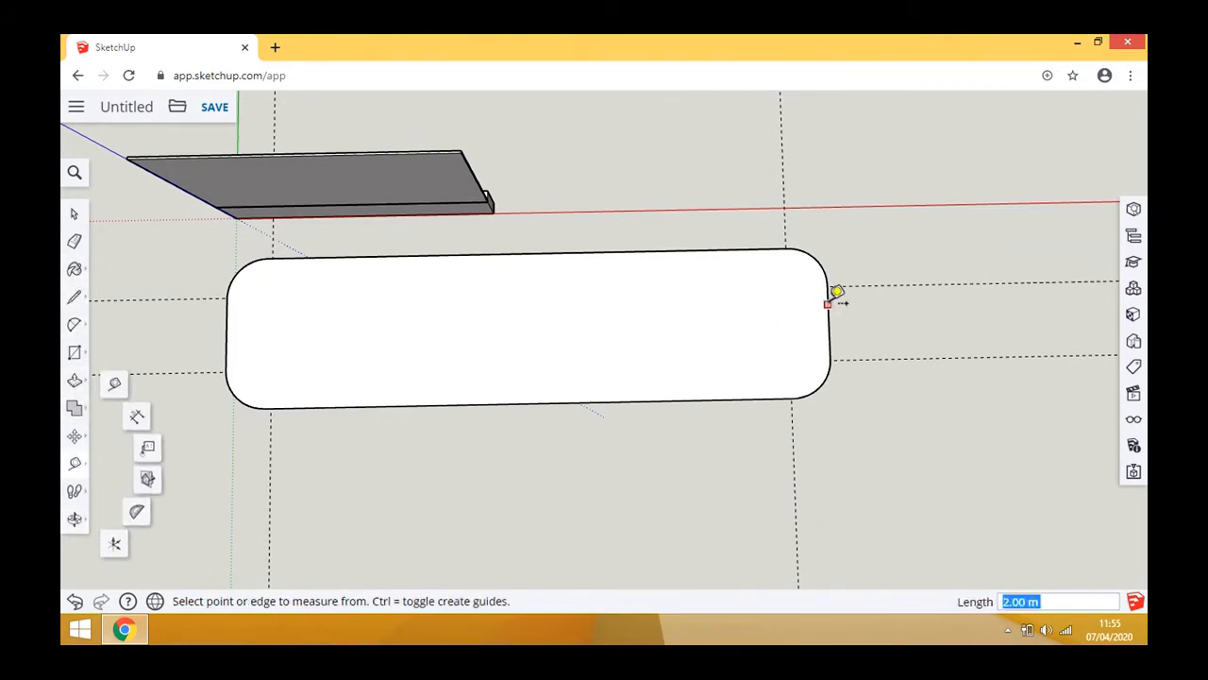
{"action": "left_click", "coordinate": [828, 303]}
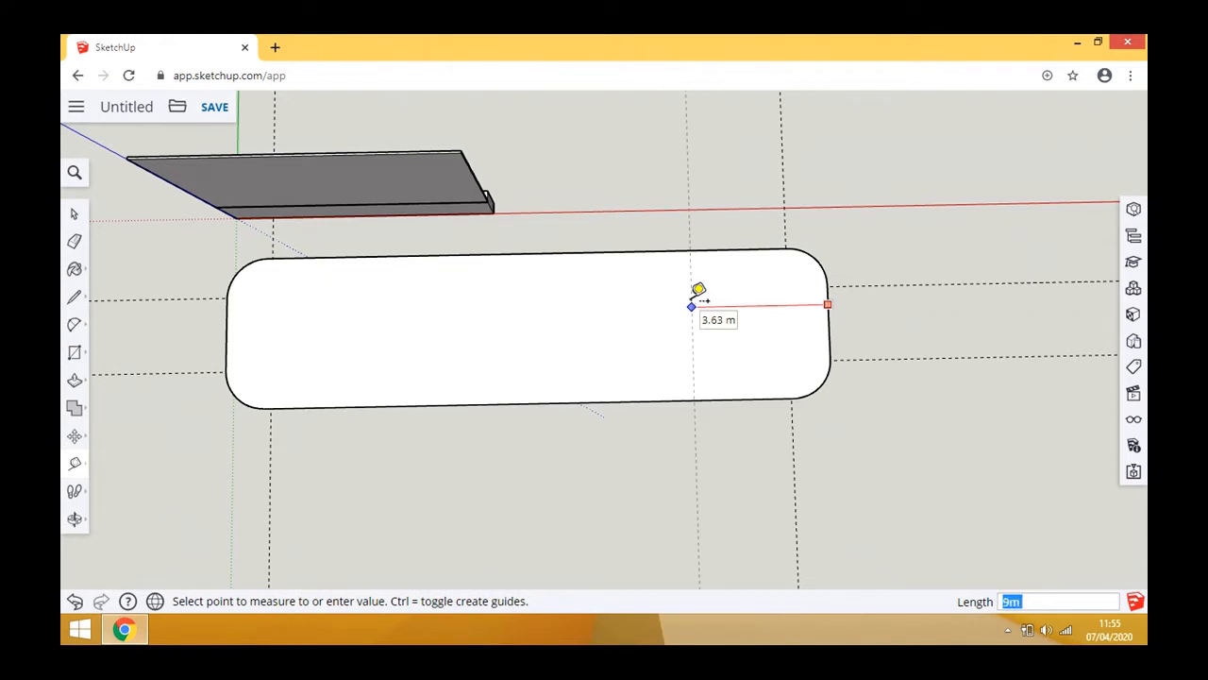
{"action": "key", "text": "Return"}
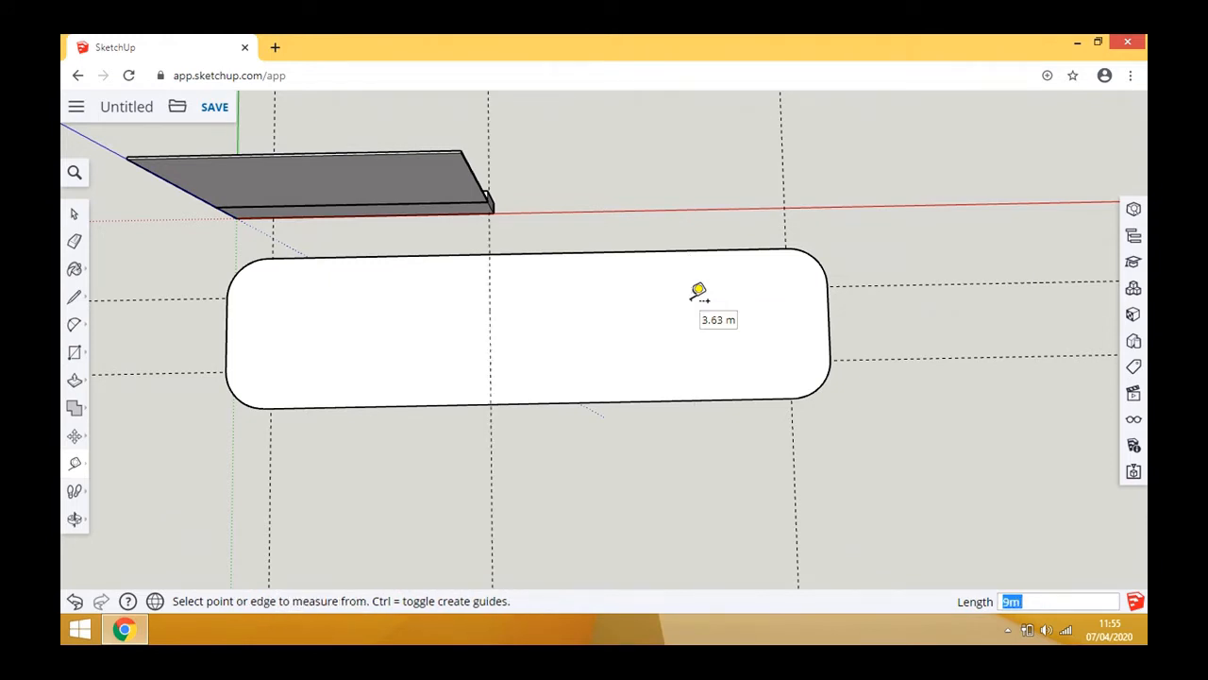
{"action": "left_click", "coordinate": [489, 291]}
{"action": "type", "text": "1m"}
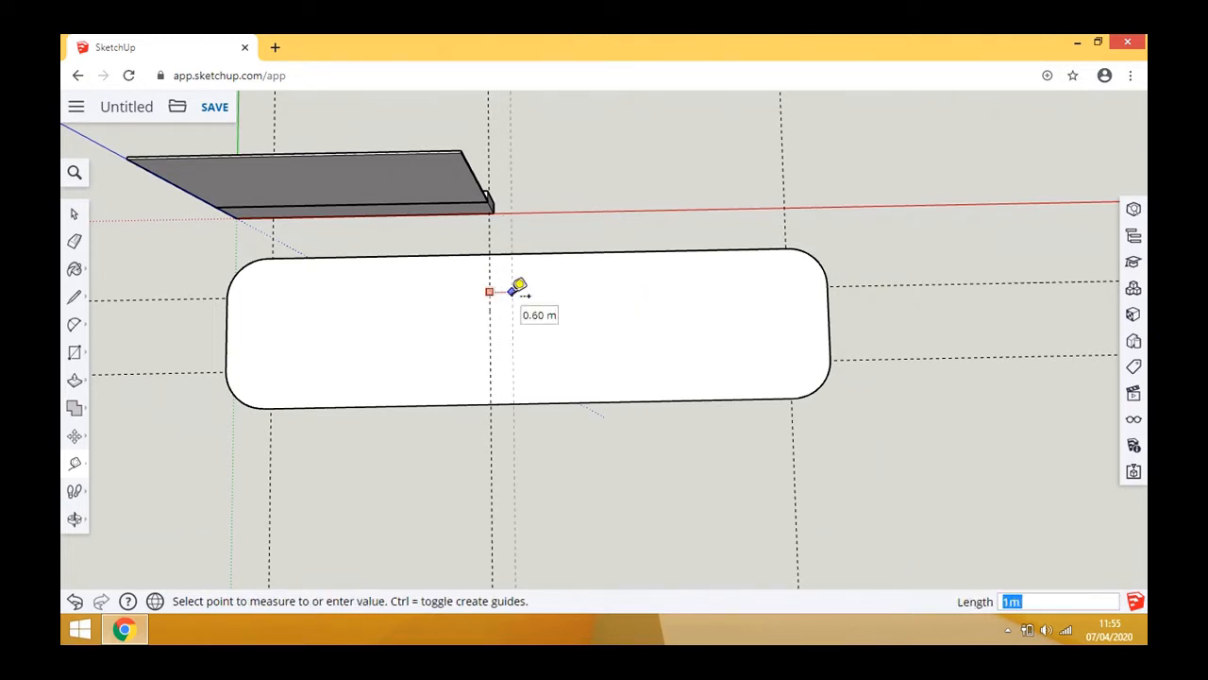
{"action": "key", "text": "Return"}
- Place lengthwise guides across the floor's top, 1 m inside its panel-side and front edges
{"action": "left_click", "coordinate": [76, 325]}
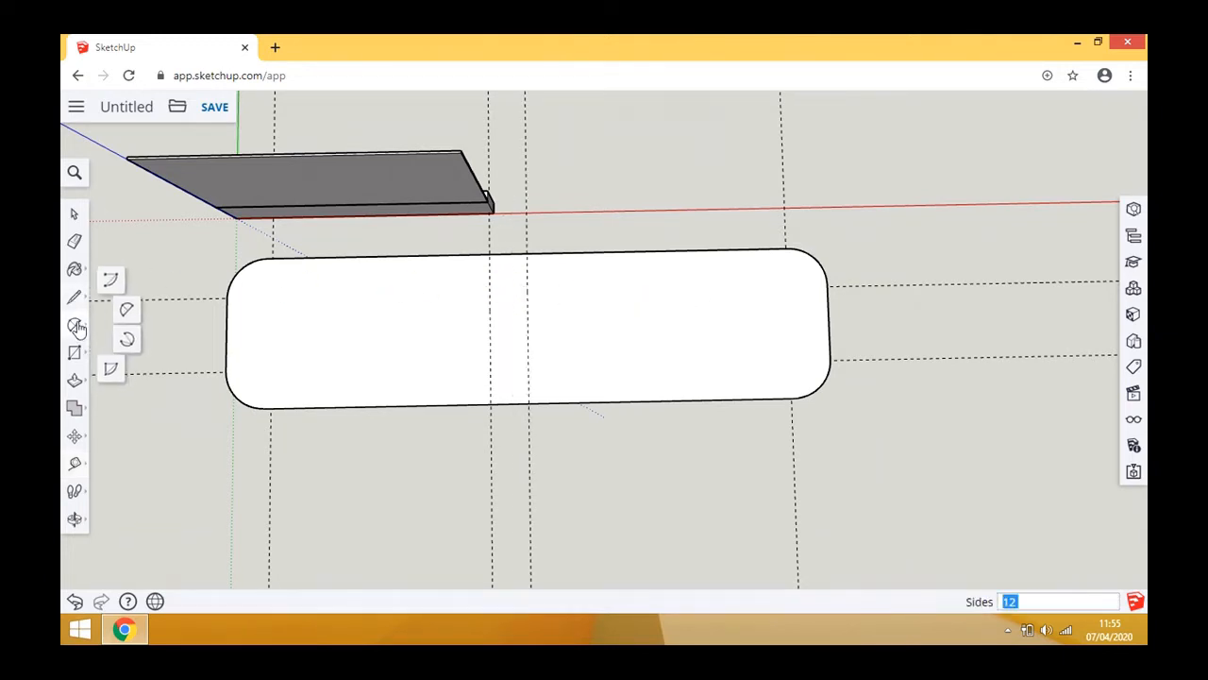
{"action": "left_click", "coordinate": [127, 309]}
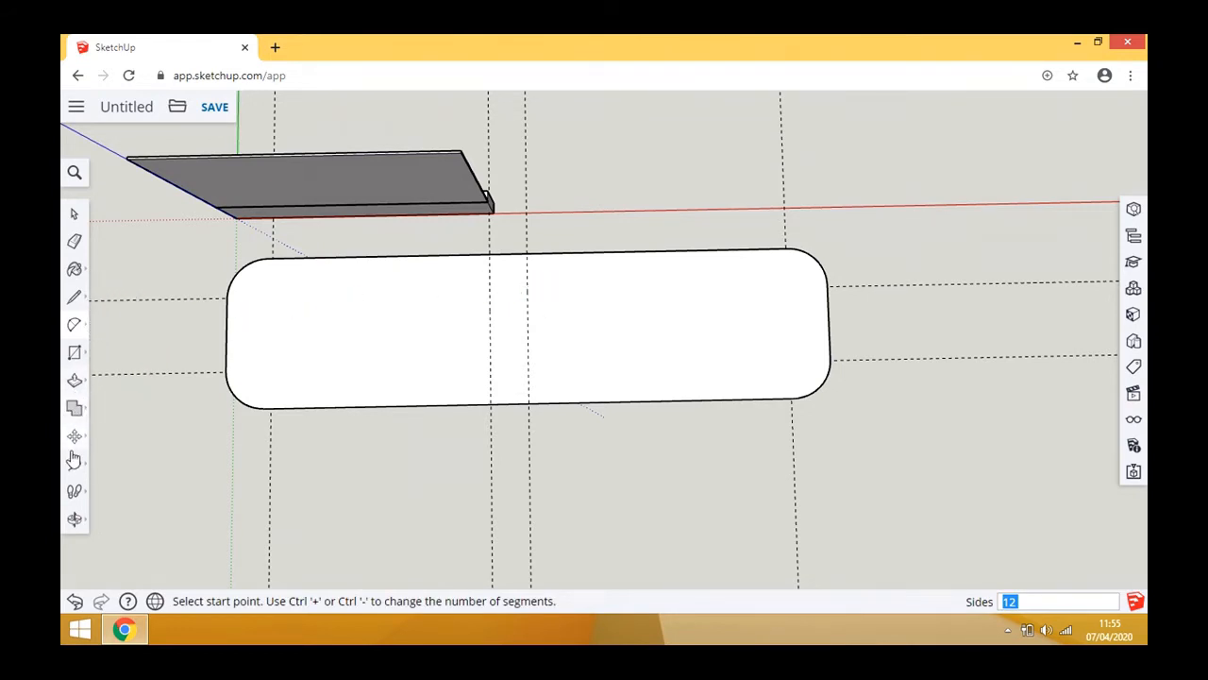
{"action": "left_click", "coordinate": [73, 463]}
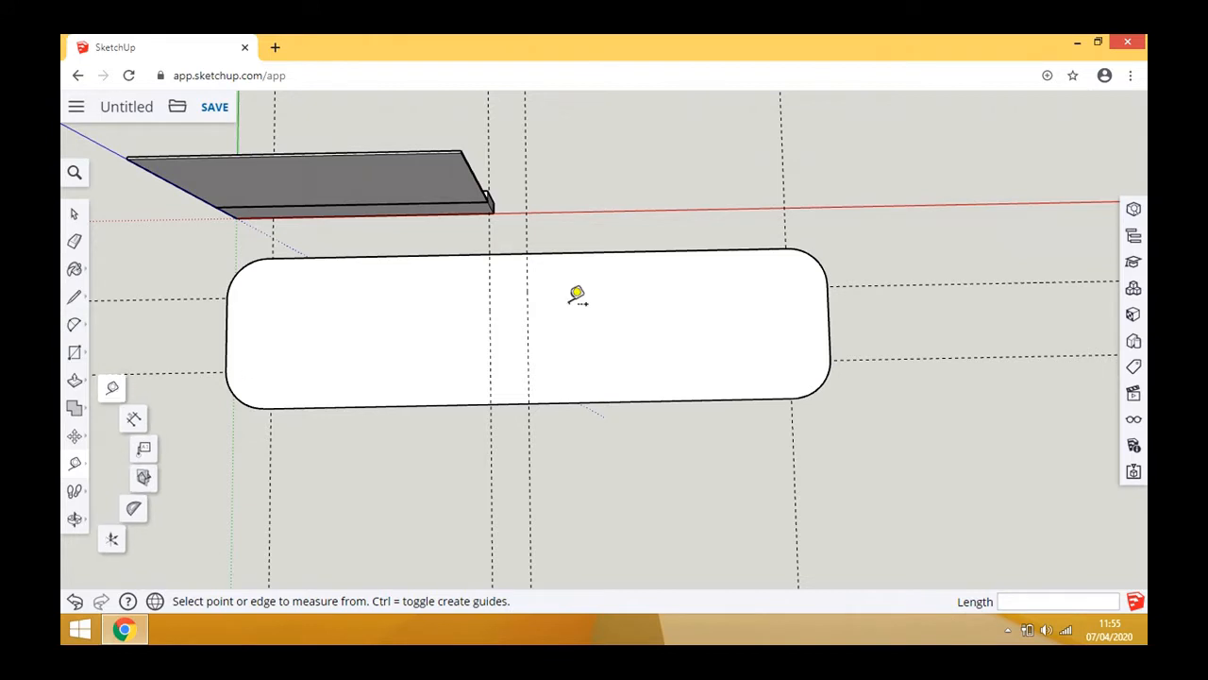
{"action": "left_click", "coordinate": [578, 253]}
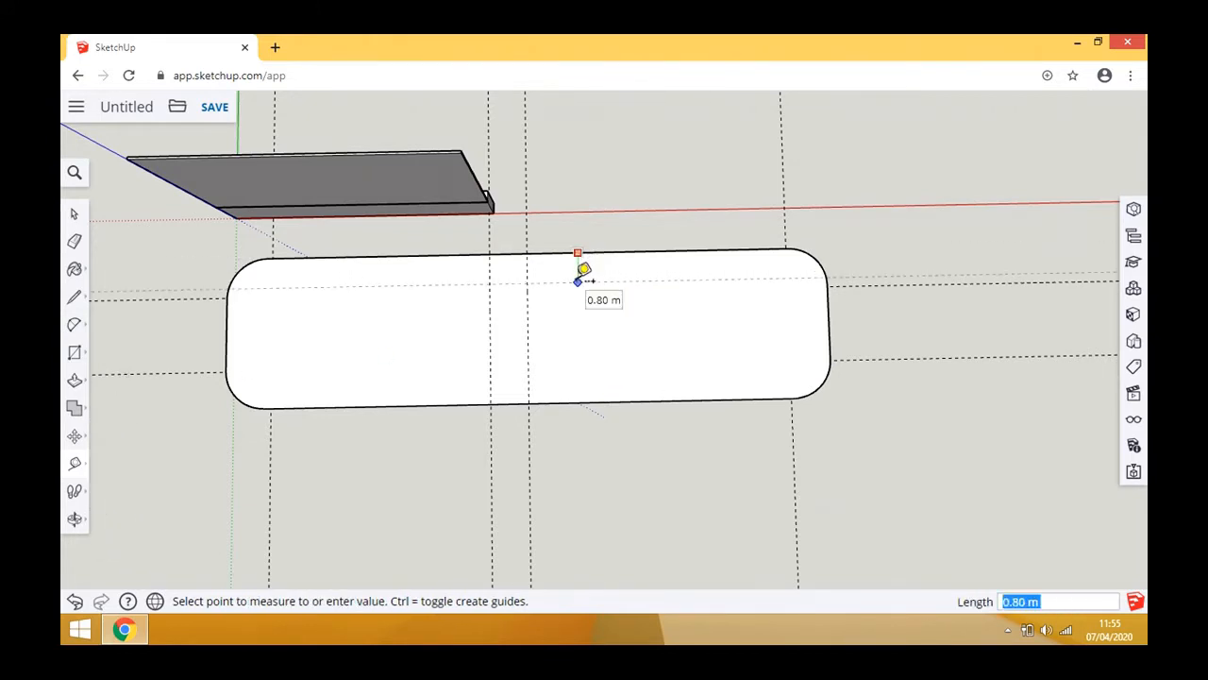
{"action": "left_click", "coordinate": [580, 276]}
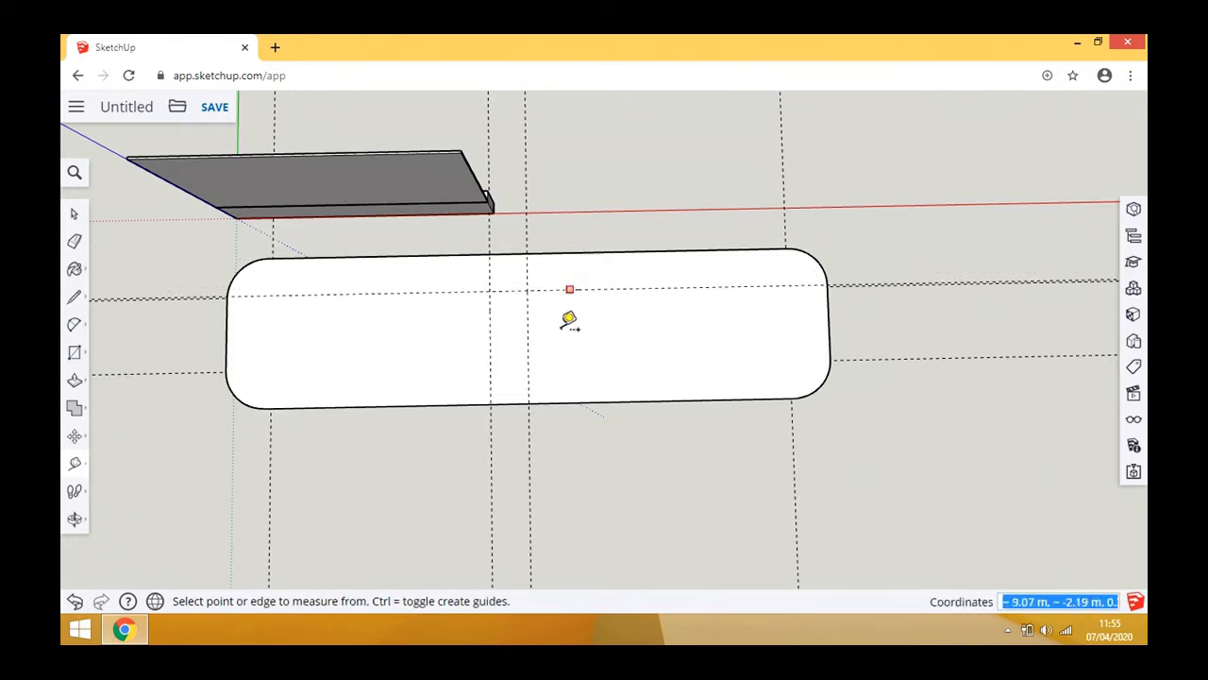
{"action": "left_click", "coordinate": [558, 401]}
{"action": "type", "text": "1m"}
{"action": "key", "text": "Return"}
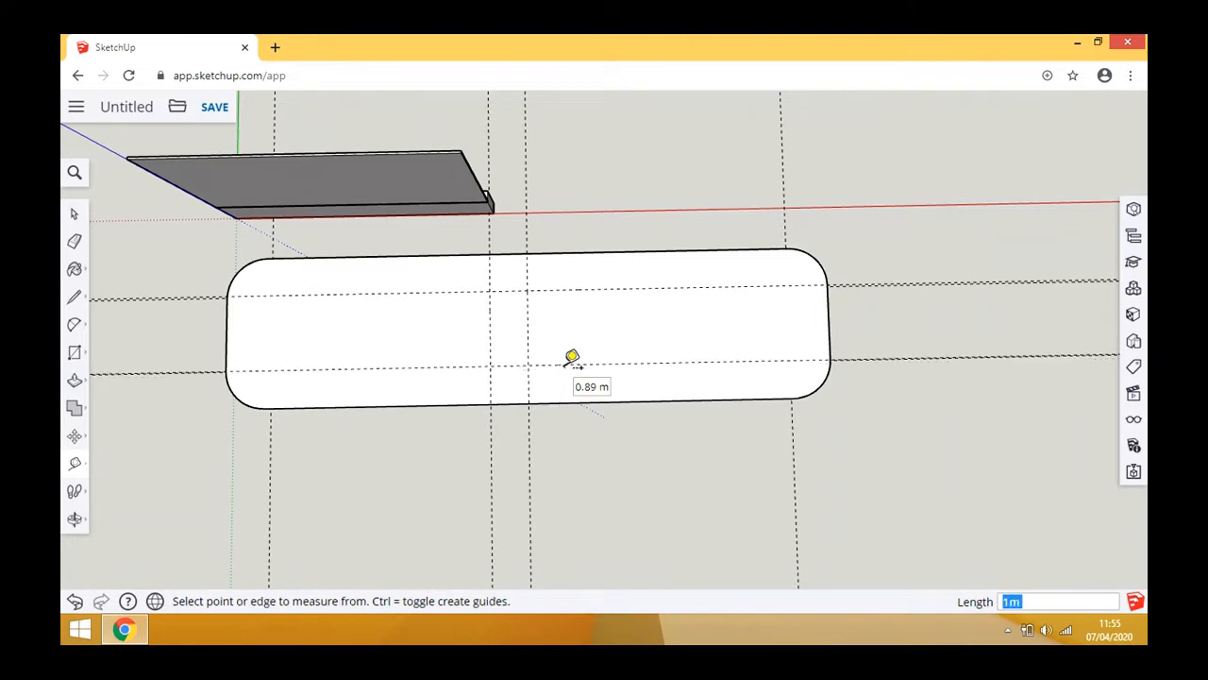
- Draw a tangent arc on the floor's top joining the panel-side edge to the 9 m cross guide at the guide intersections
{"action": "left_click", "coordinate": [74, 519]}
{"action": "left_click_drag", "start_coordinate": [391, 390], "coordinate": [446, 354]}
{"action": "scroll", "coordinate": [446, 354], "scroll_direction": "up", "scroll_amount": 3}
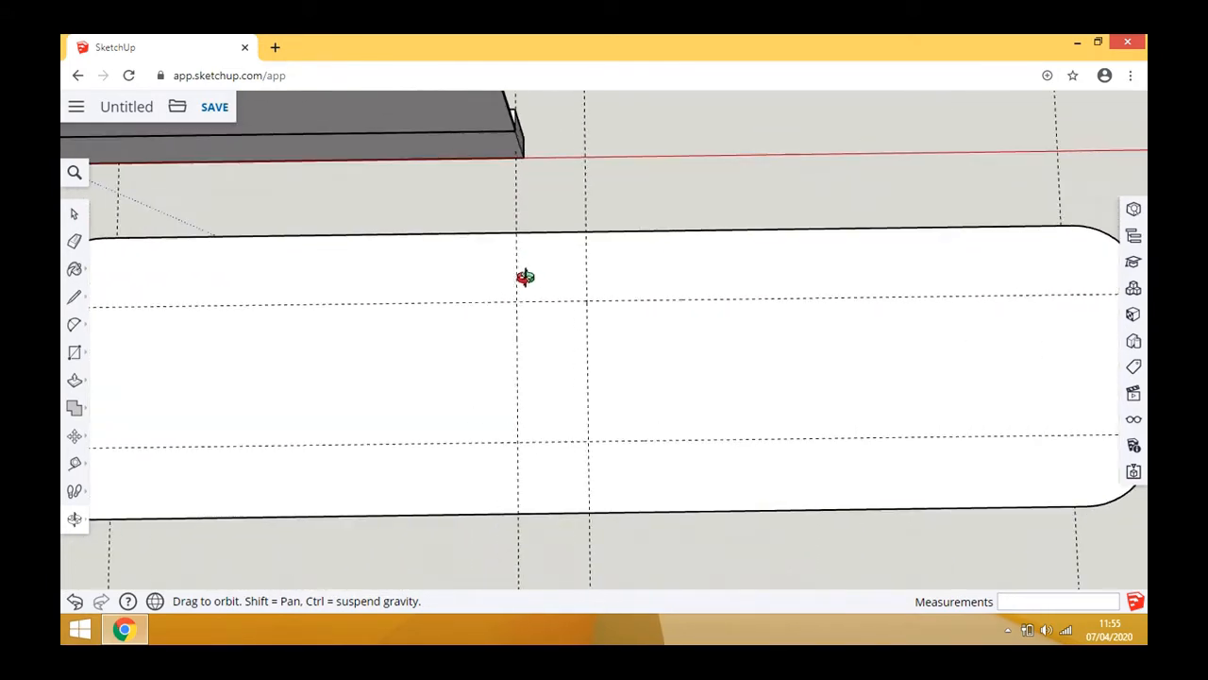
{"action": "left_click", "coordinate": [75, 324]}
{"action": "left_click", "coordinate": [131, 308]}
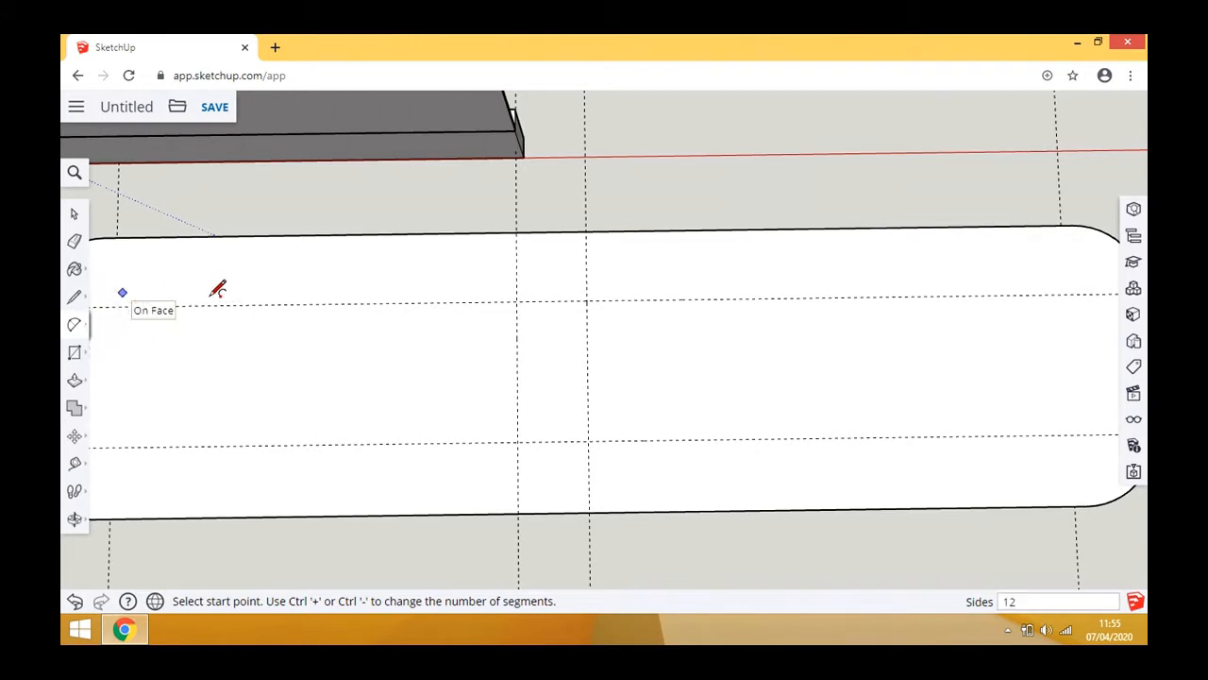
{"action": "left_click", "coordinate": [586, 230]}
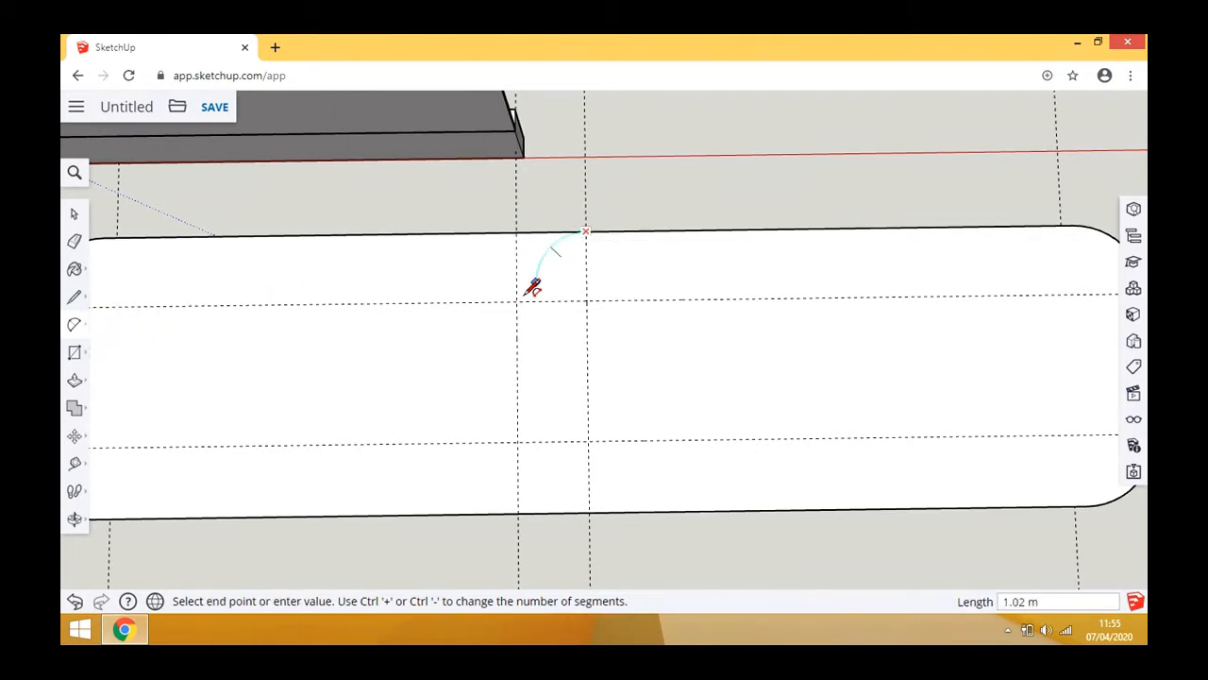
{"action": "left_click", "coordinate": [517, 300]}
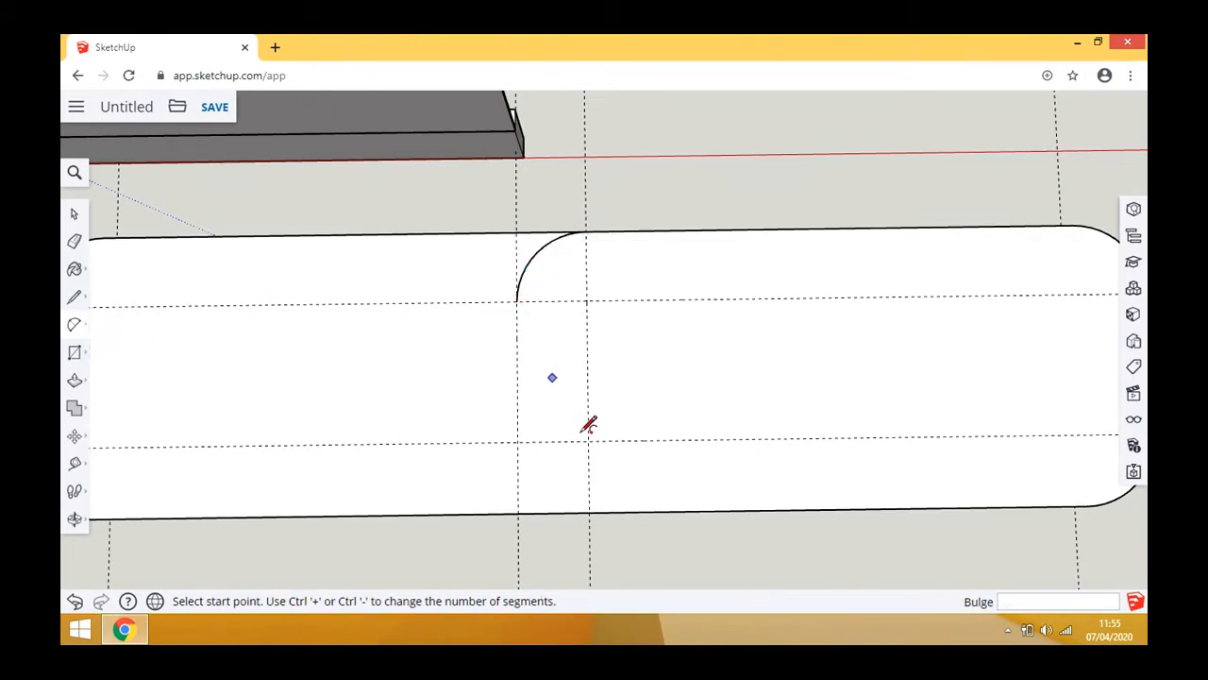
- Draw a matching rounded-corner arc from the 9 m cross guide to the floor's front edge
{"action": "left_click", "coordinate": [518, 442]}
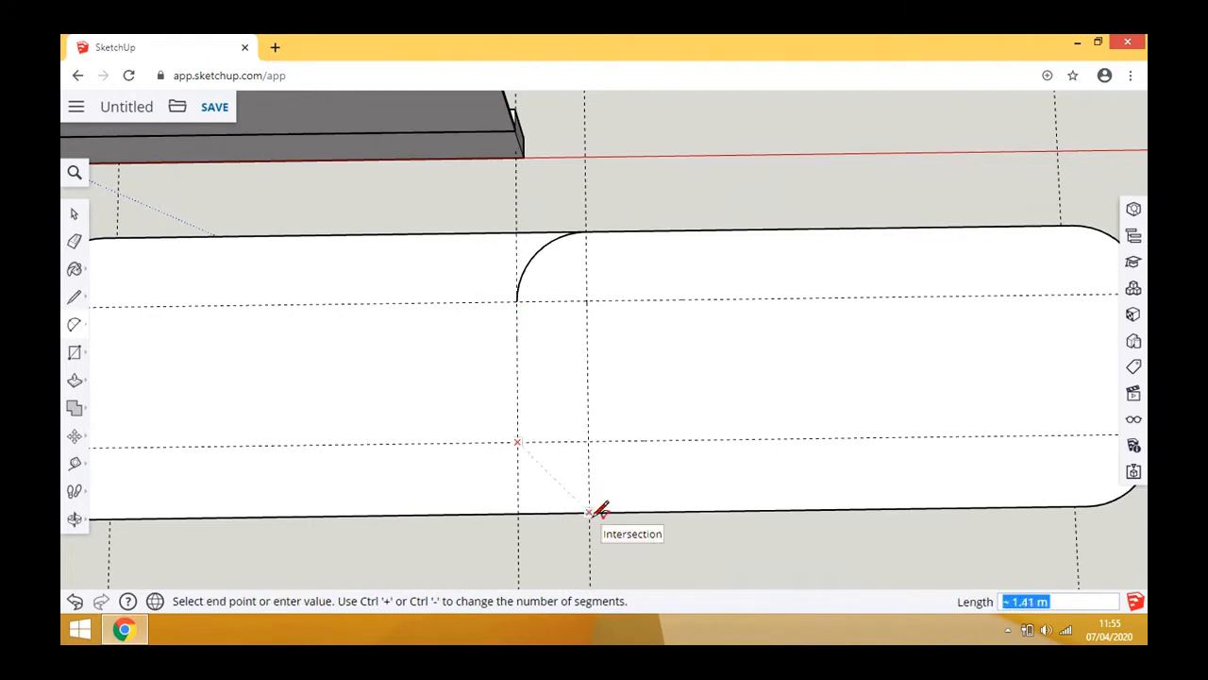
{"action": "left_click", "coordinate": [589, 510]}
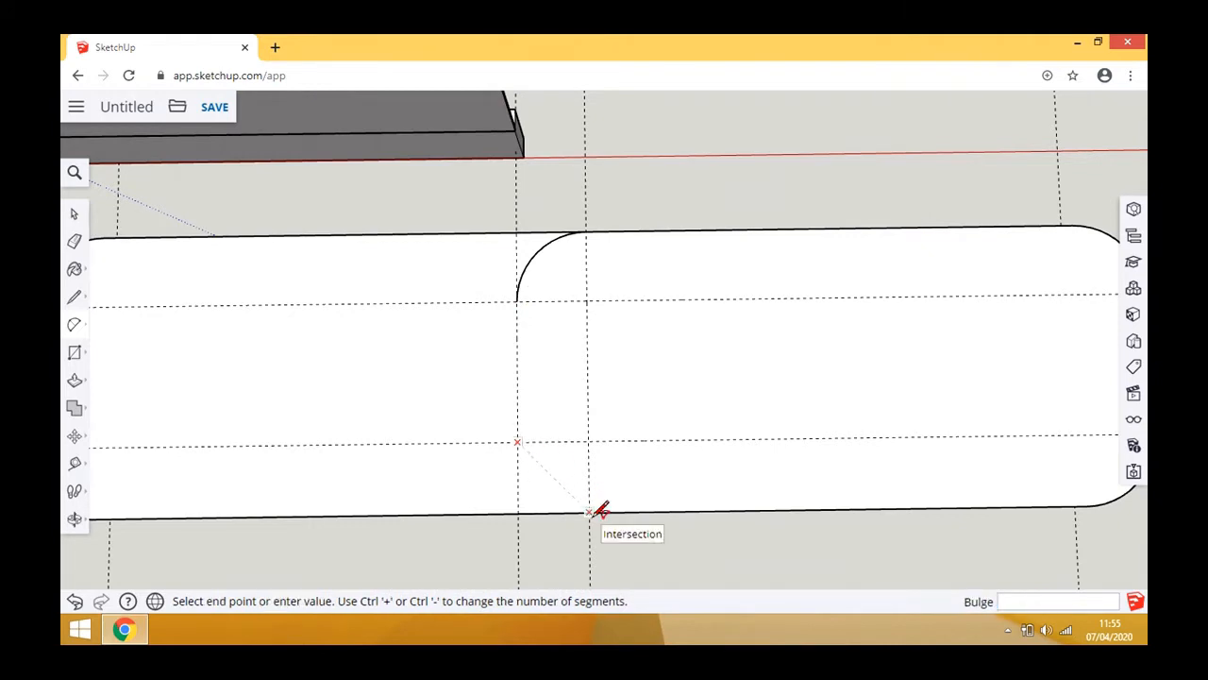
{"action": "left_click", "coordinate": [548, 494]}
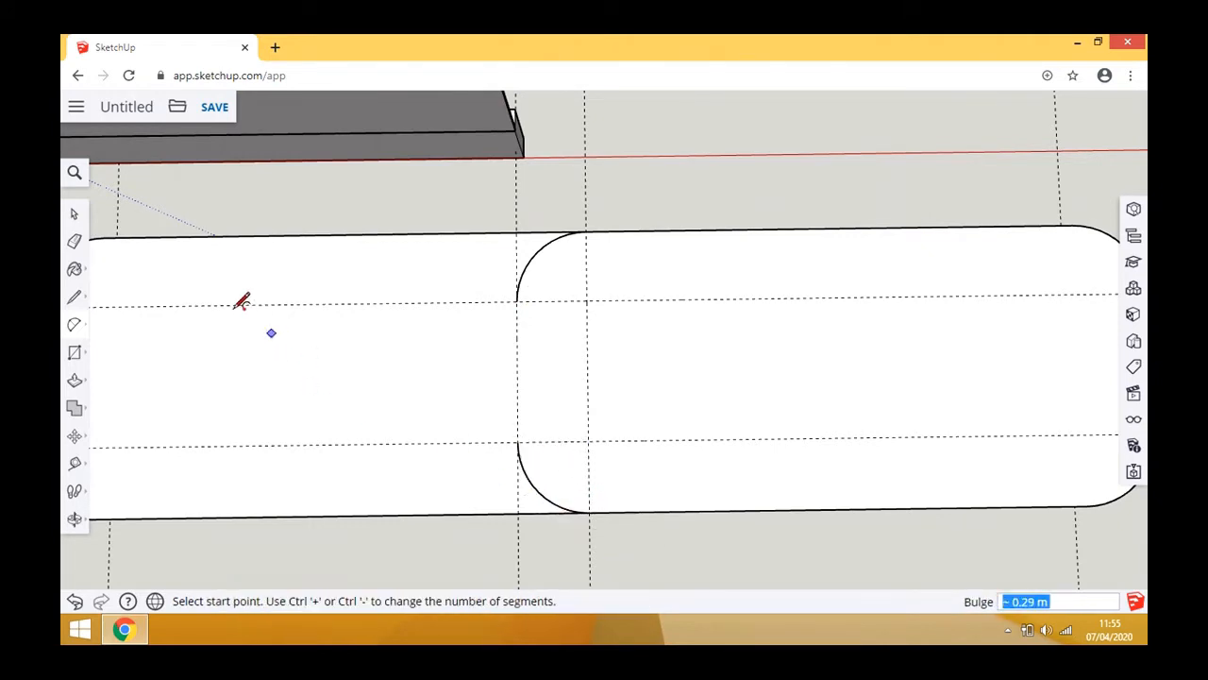
- Join the inner ends of the two arcs with a line, separating the far section of the floor's top face
{"action": "left_click", "coordinate": [74, 214]}
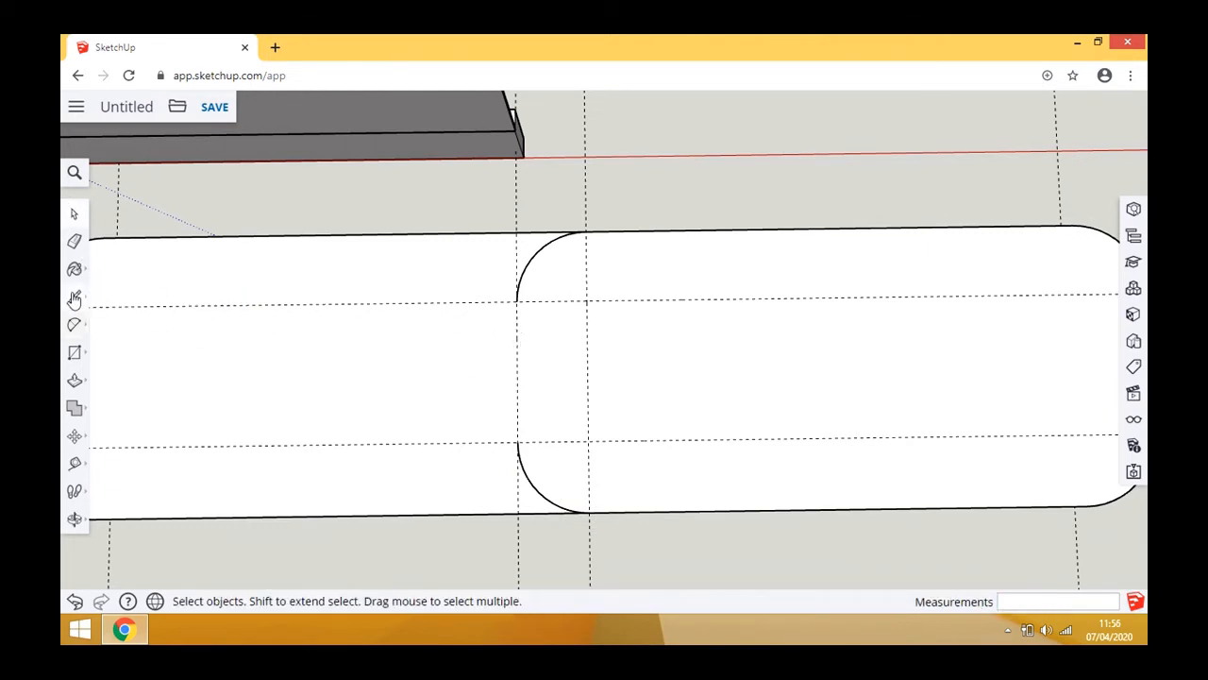
{"action": "left_click", "coordinate": [74, 297]}
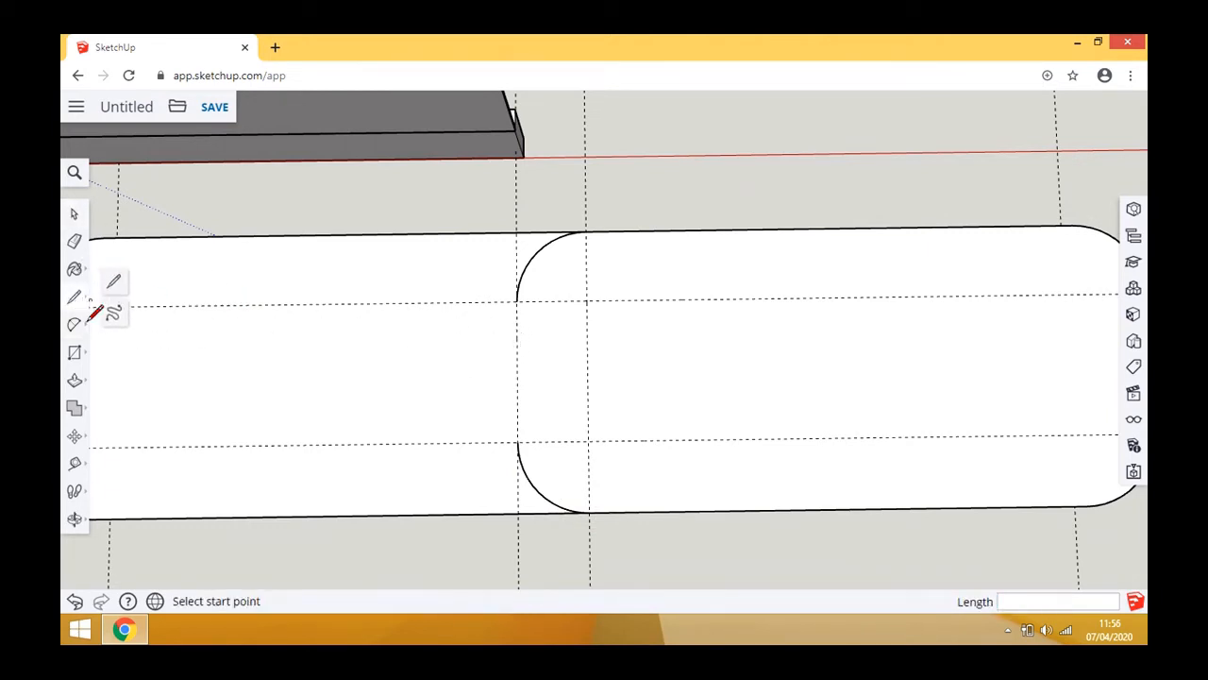
{"action": "left_click", "coordinate": [518, 300]}
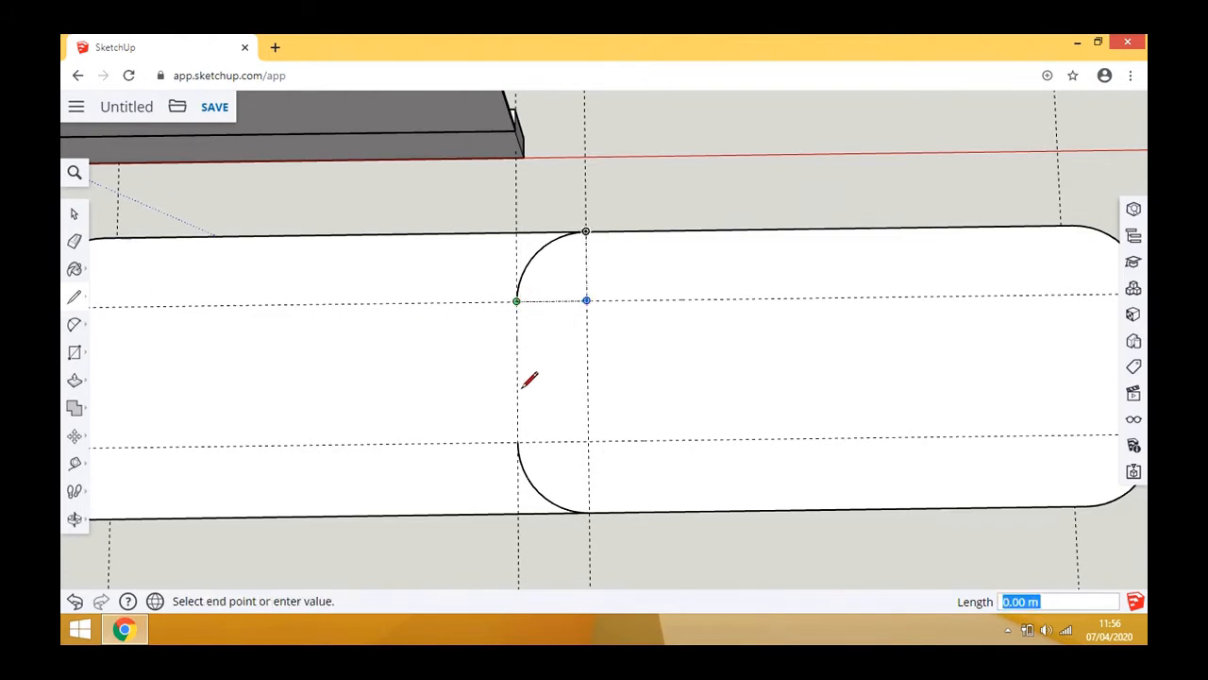
{"action": "left_click", "coordinate": [518, 441]}
{"action": "left_click", "coordinate": [73, 215]}
{"action": "left_click", "coordinate": [708, 370]}
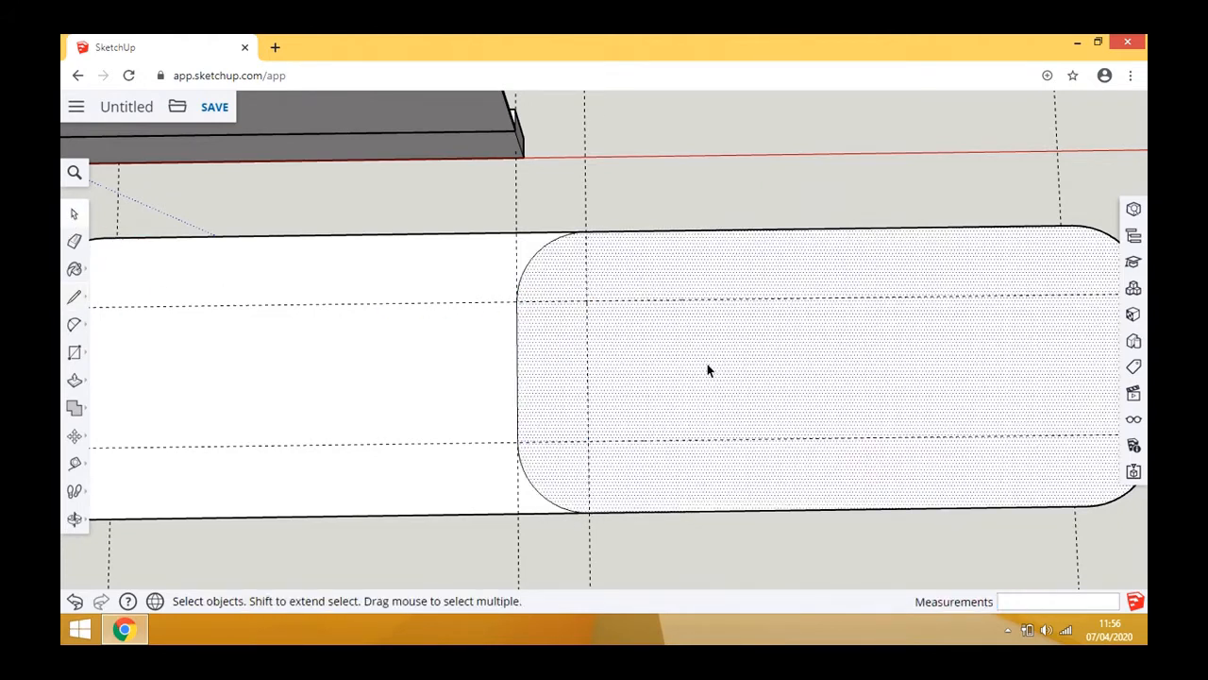
- Push/Pull the far rounded section of the floor upward by 0.15 m
{"action": "left_click", "coordinate": [425, 349]}
{"action": "left_click", "coordinate": [716, 337]}
{"action": "left_click", "coordinate": [74, 518]}
{"action": "left_click_drag", "start_coordinate": [261, 513], "coordinate": [512, 170]}
{"action": "left_click", "coordinate": [74, 380]}
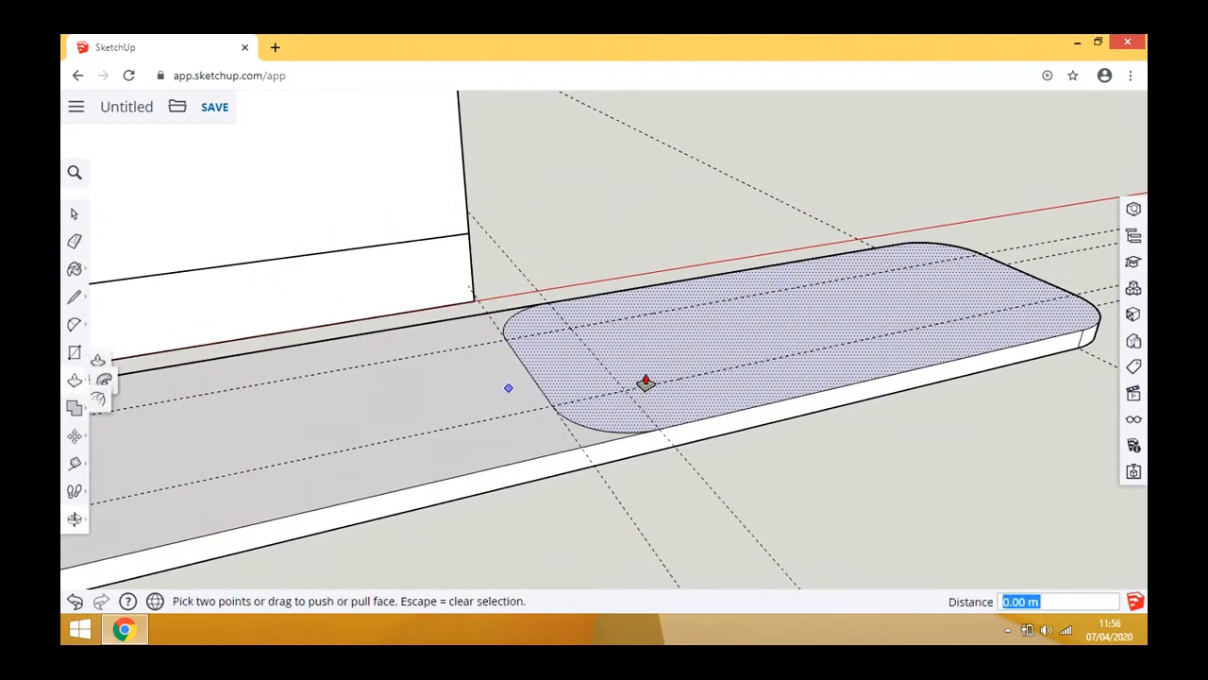
{"action": "left_click_drag", "start_coordinate": [647, 386], "coordinate": [670, 323]}
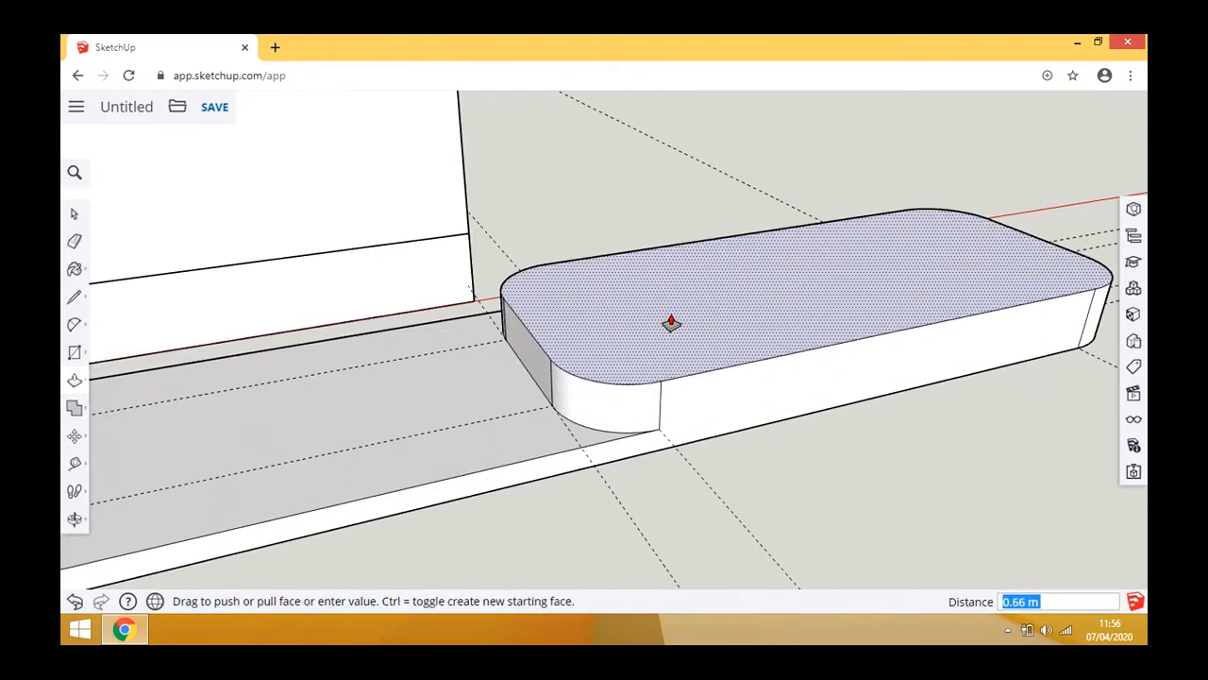
{"action": "type", "text": "15"}
{"action": "key", "text": "Return"}
{"action": "scroll", "coordinate": [718, 279], "scroll_direction": "down", "scroll_amount": 6}
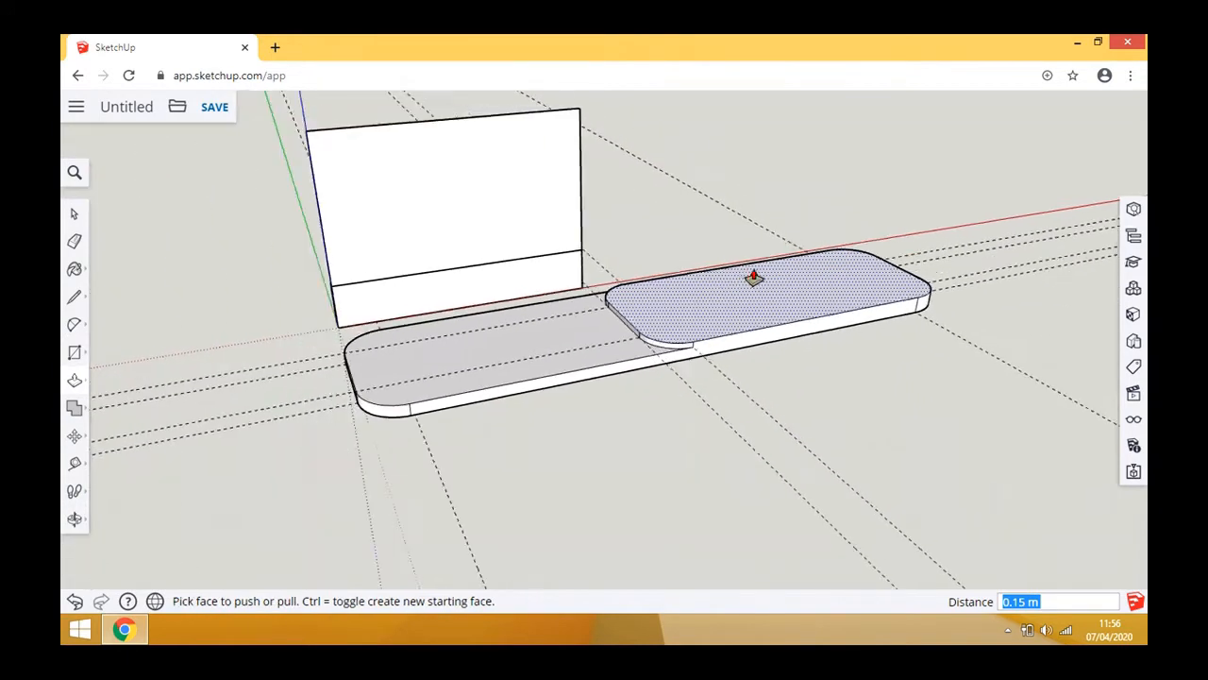
- Delete the construction guides crossing and surrounding the floor
{"action": "left_click", "coordinate": [76, 215]}
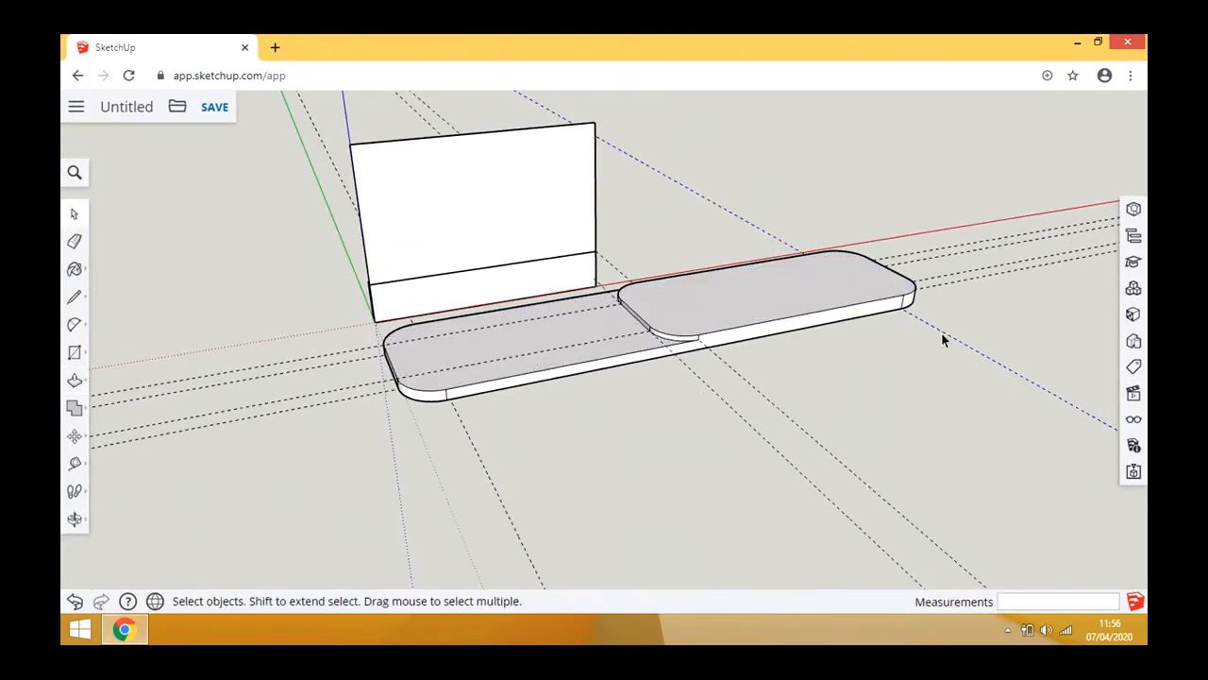
{"action": "key", "text": "Delete"}
{"action": "left_click", "coordinate": [803, 430]}
{"action": "key", "text": "Delete"}
{"action": "left_click", "coordinate": [765, 448]}
{"action": "key", "text": "Delete"}
- Place a horizontal guide 150 mm below the top edge on the floor's near end face
{"action": "left_click_drag", "start_coordinate": [113, 532], "coordinate": [566, 359]}
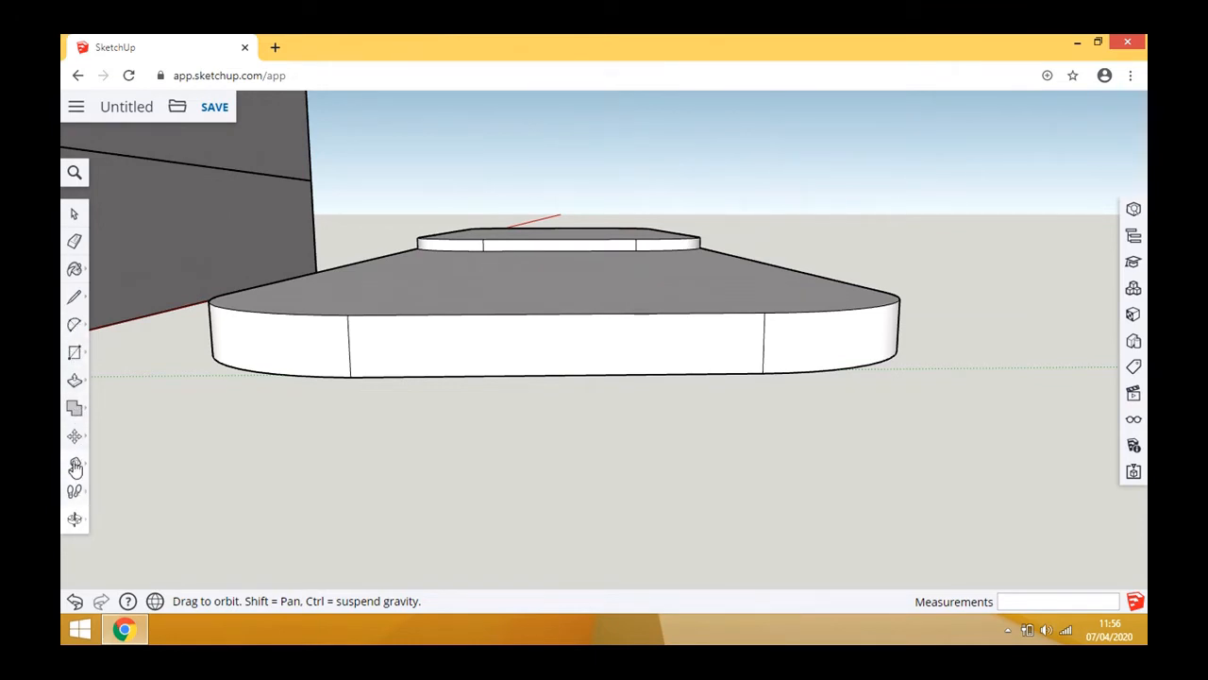
{"action": "left_click", "coordinate": [76, 465]}
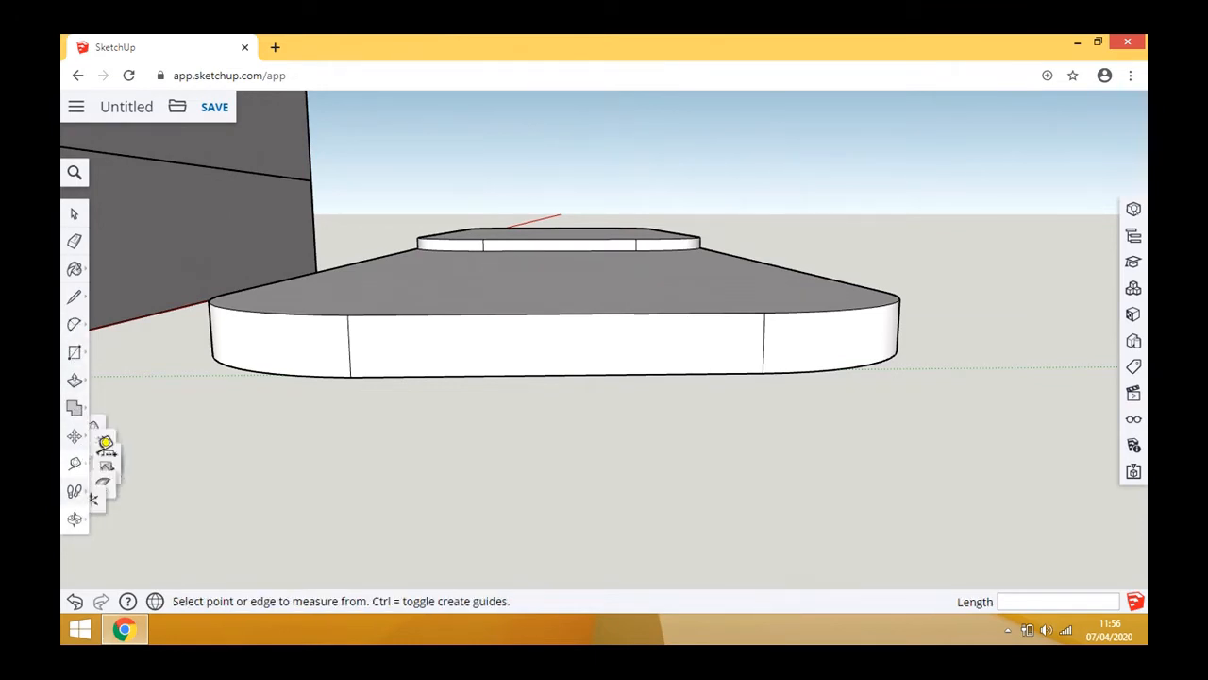
{"action": "left_click", "coordinate": [420, 313]}
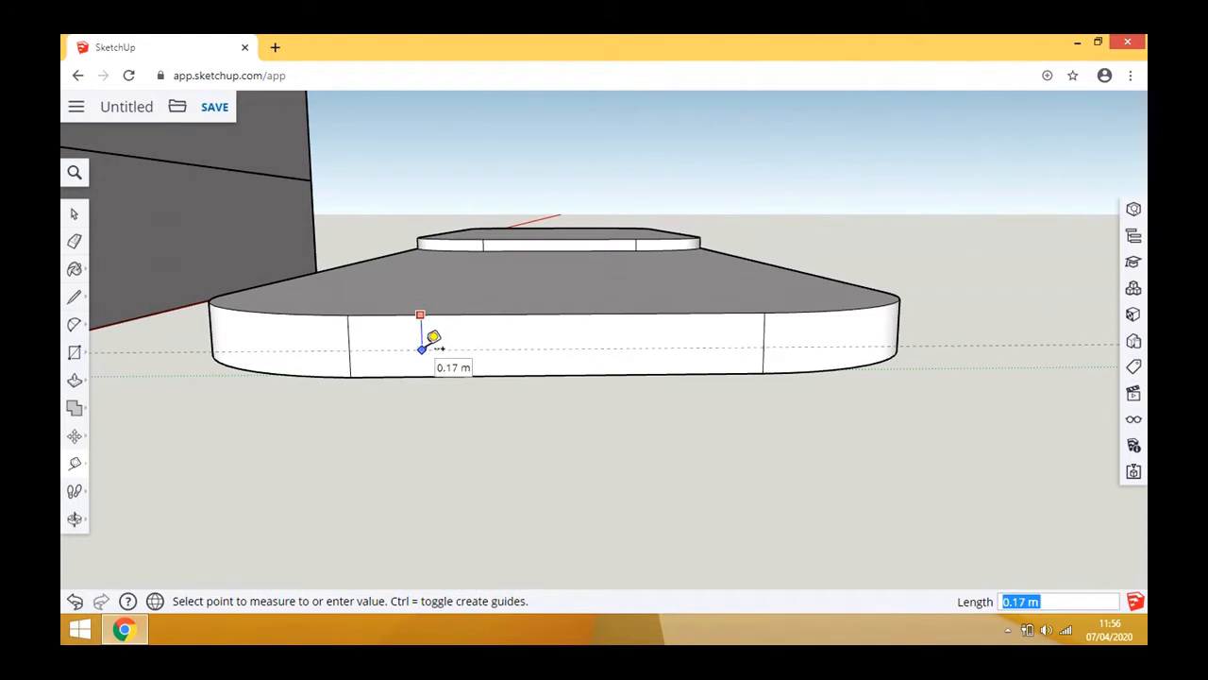
{"action": "type", "text": "150m"}
{"action": "key", "text": "Return"}
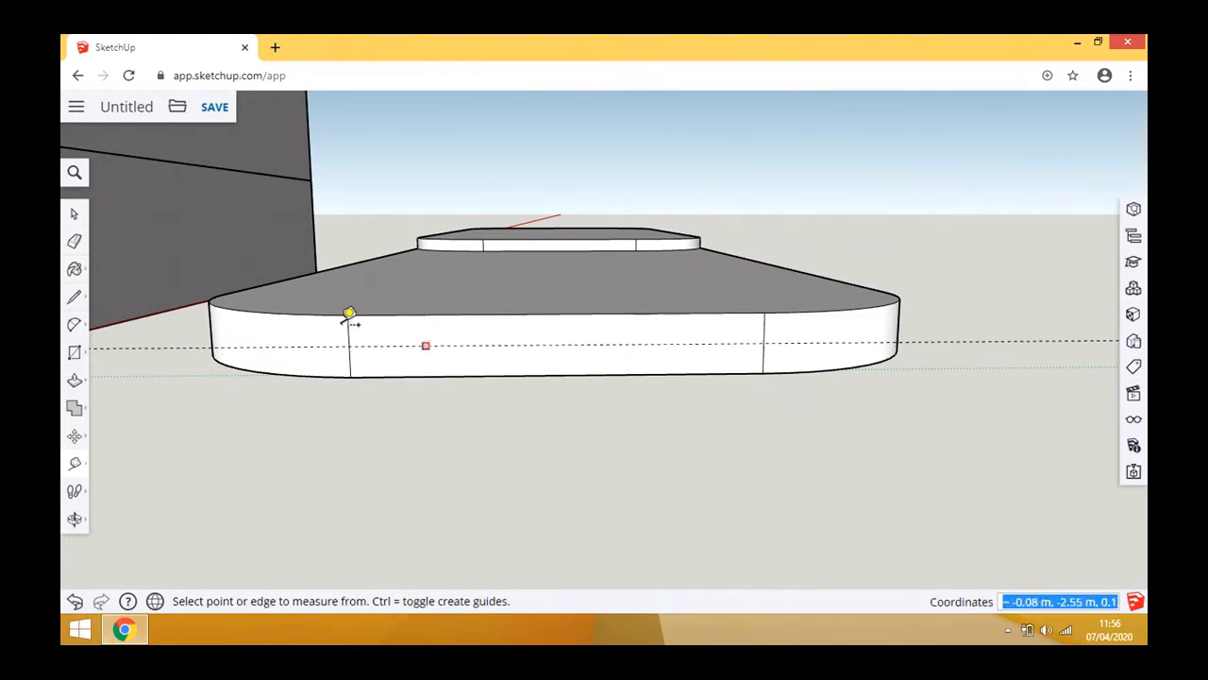
- Draw a line along the guide across the flat part of the near end face, between its vertical edges
{"action": "left_click", "coordinate": [75, 297]}
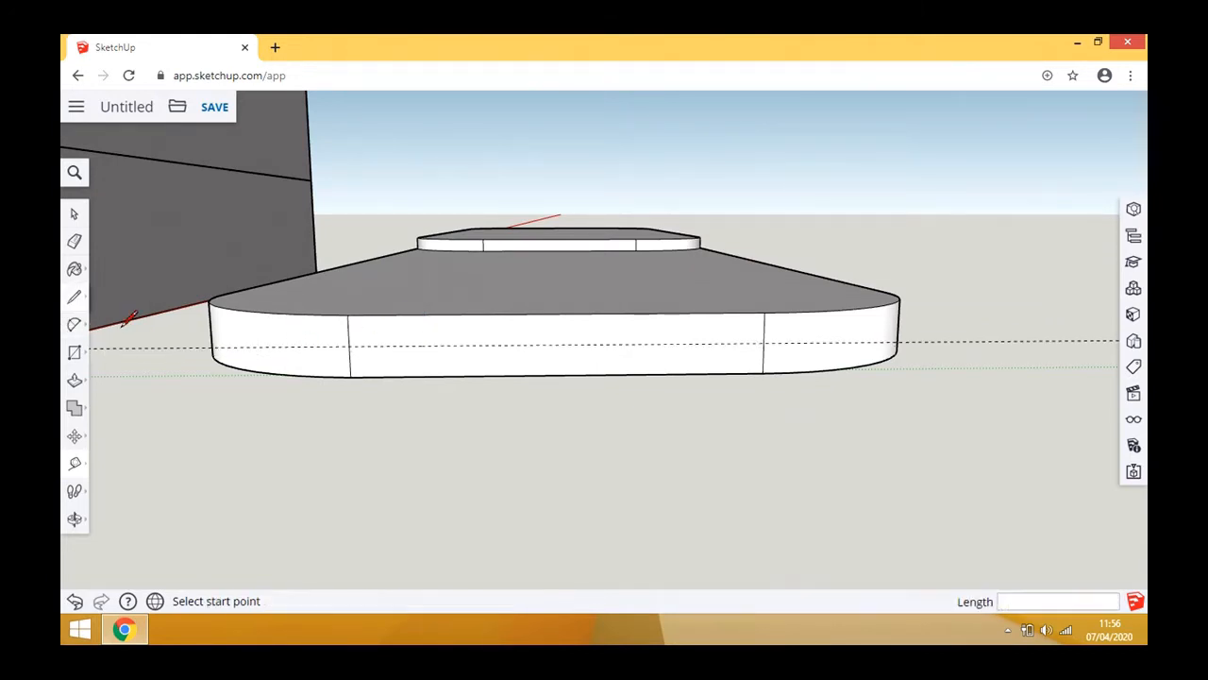
{"action": "left_click", "coordinate": [350, 346]}
{"action": "left_click", "coordinate": [763, 343]}
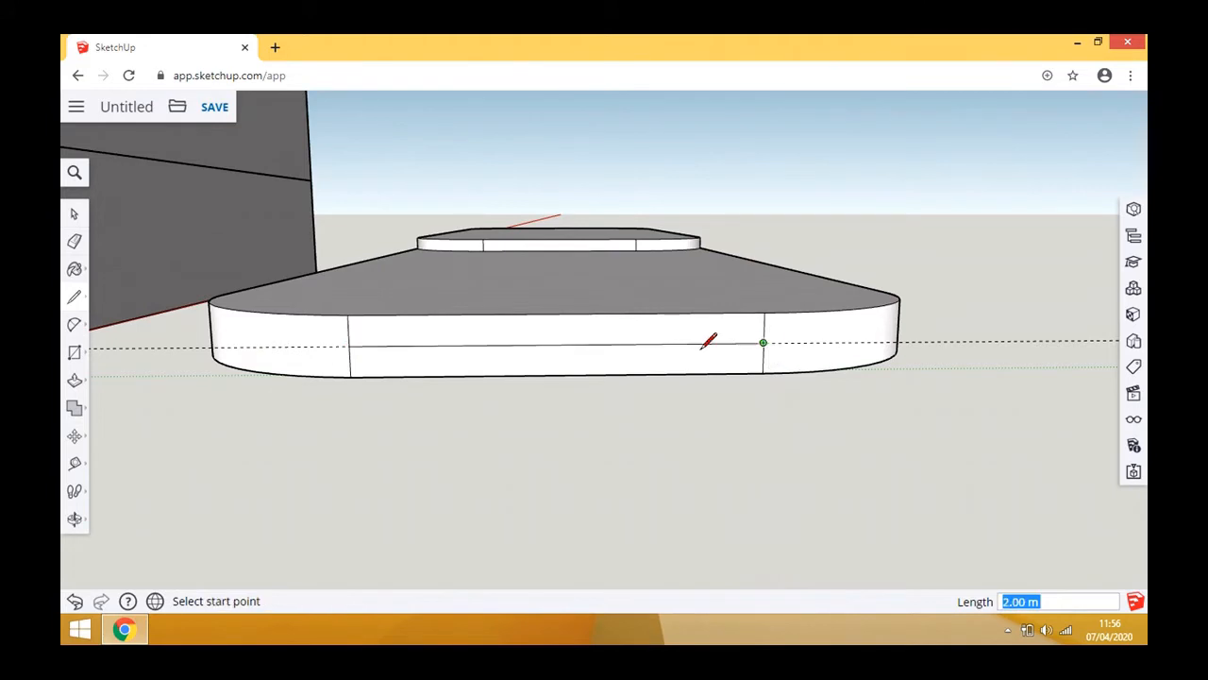
- Push/Pull the lower half of the near end face outward by about 0.30 m to form an entry step
{"action": "left_click", "coordinate": [75, 214]}
{"action": "left_click", "coordinate": [527, 368]}
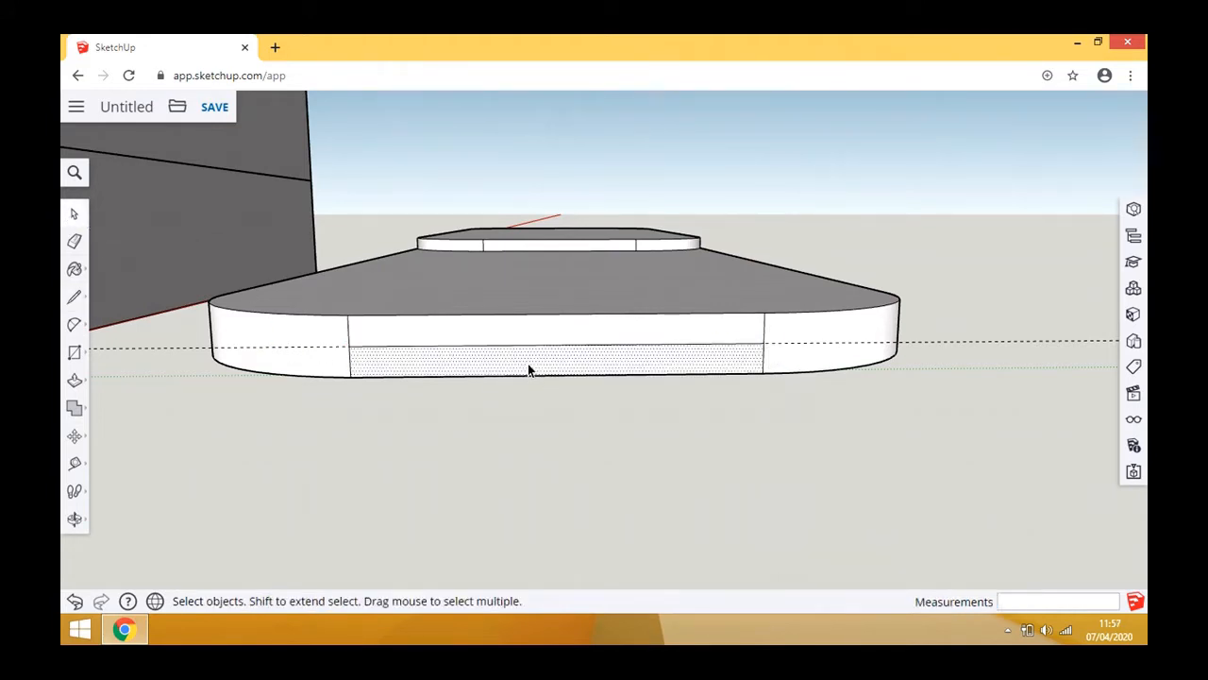
{"action": "left_click", "coordinate": [75, 518]}
{"action": "left_click_drag", "start_coordinate": [340, 464], "coordinate": [132, 395]}
{"action": "left_click", "coordinate": [75, 379]}
{"action": "left_click", "coordinate": [501, 344]}
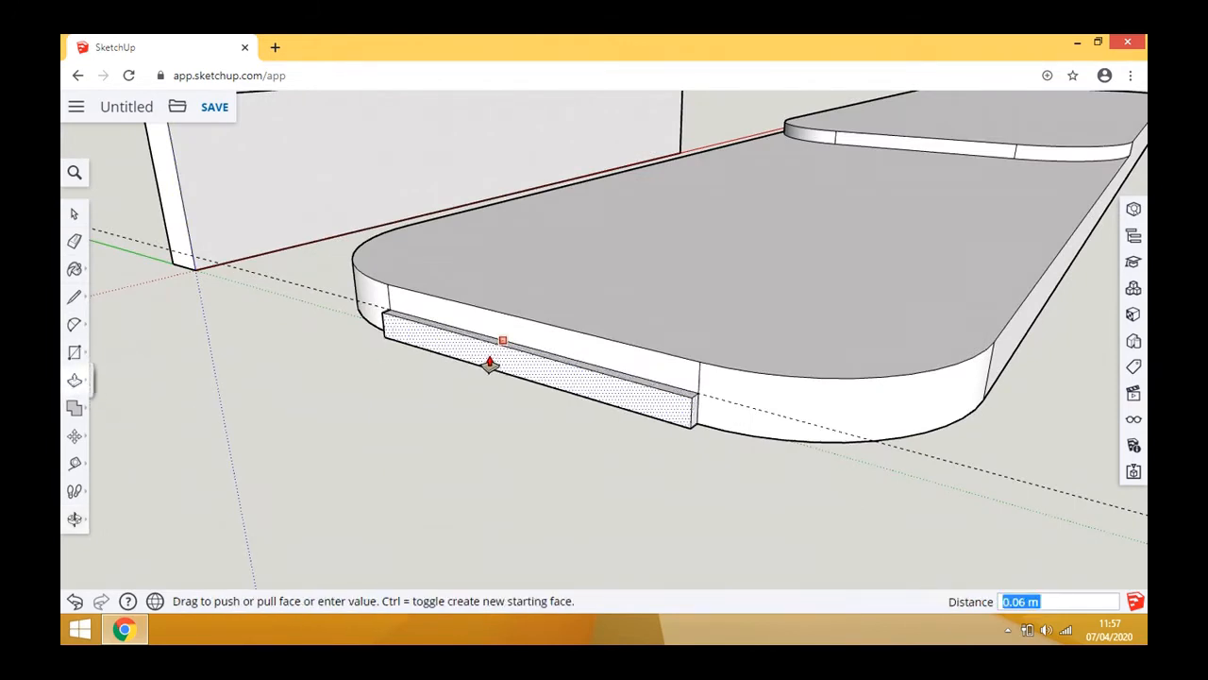
{"action": "type", "text": "1"}
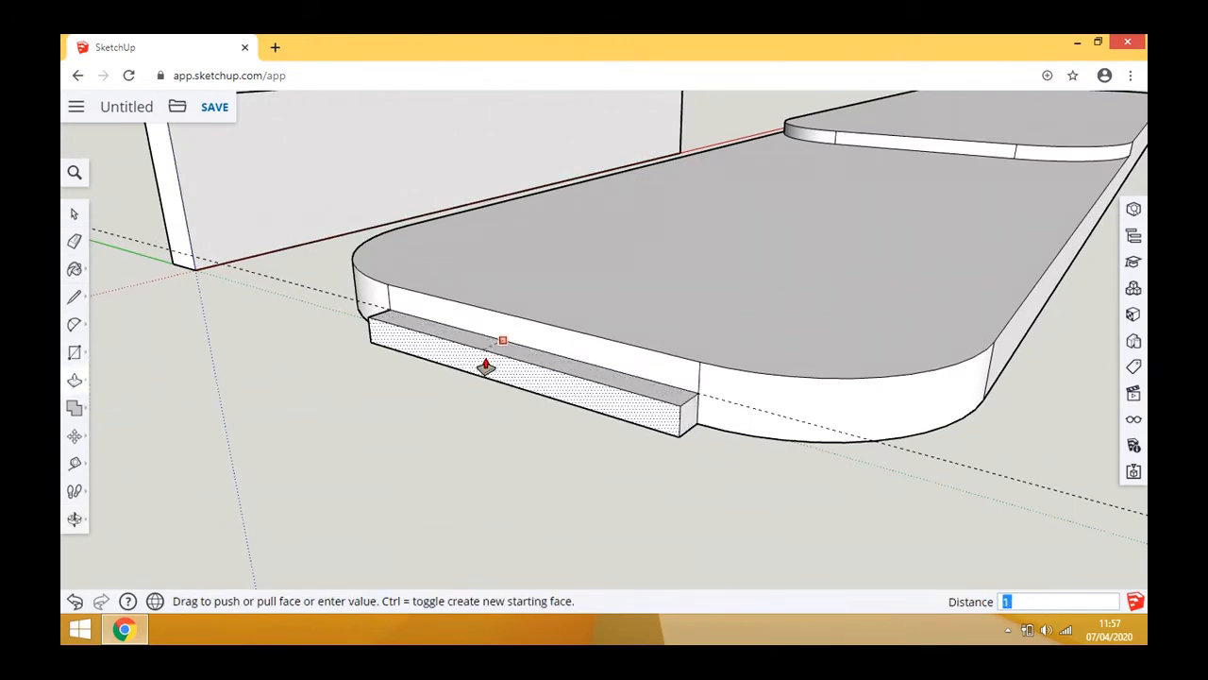
{"action": "key", "text": "Return"}
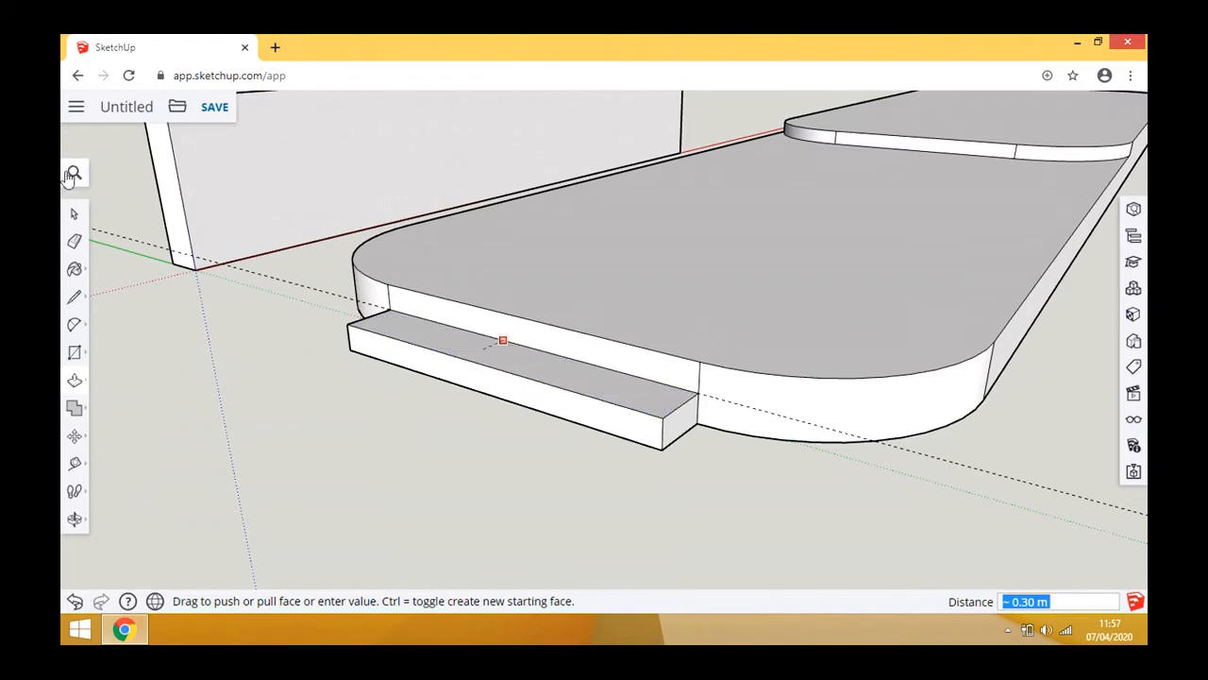
- Delete the construction guide running along the floor's near end face at the entry step
{"action": "left_click", "coordinate": [74, 214]}
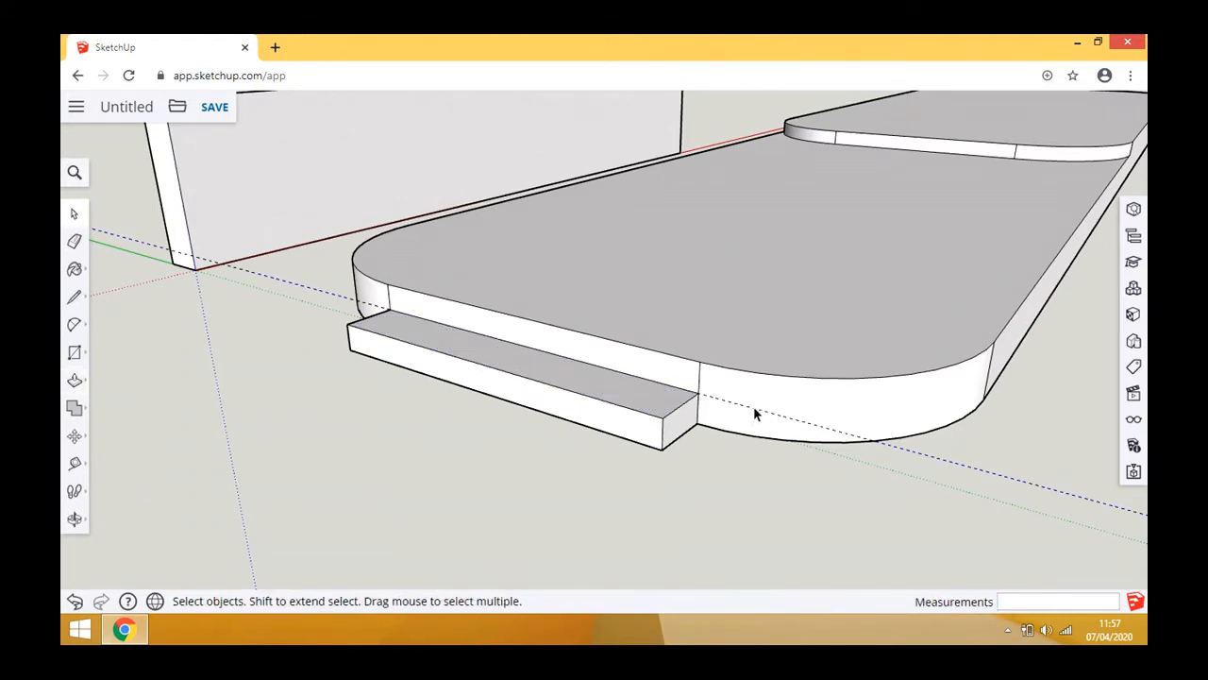
{"action": "scroll", "coordinate": [754, 413], "scroll_direction": "down", "scroll_amount": 2}
{"action": "mouse_move", "coordinate": [753, 413]}
{"action": "middle_mouse_down"}
{"action": "mouse_move", "coordinate": [405, 400]}
{"action": "mouse_move", "coordinate": [325, 434]}
{"action": "middle_mouse_up"}
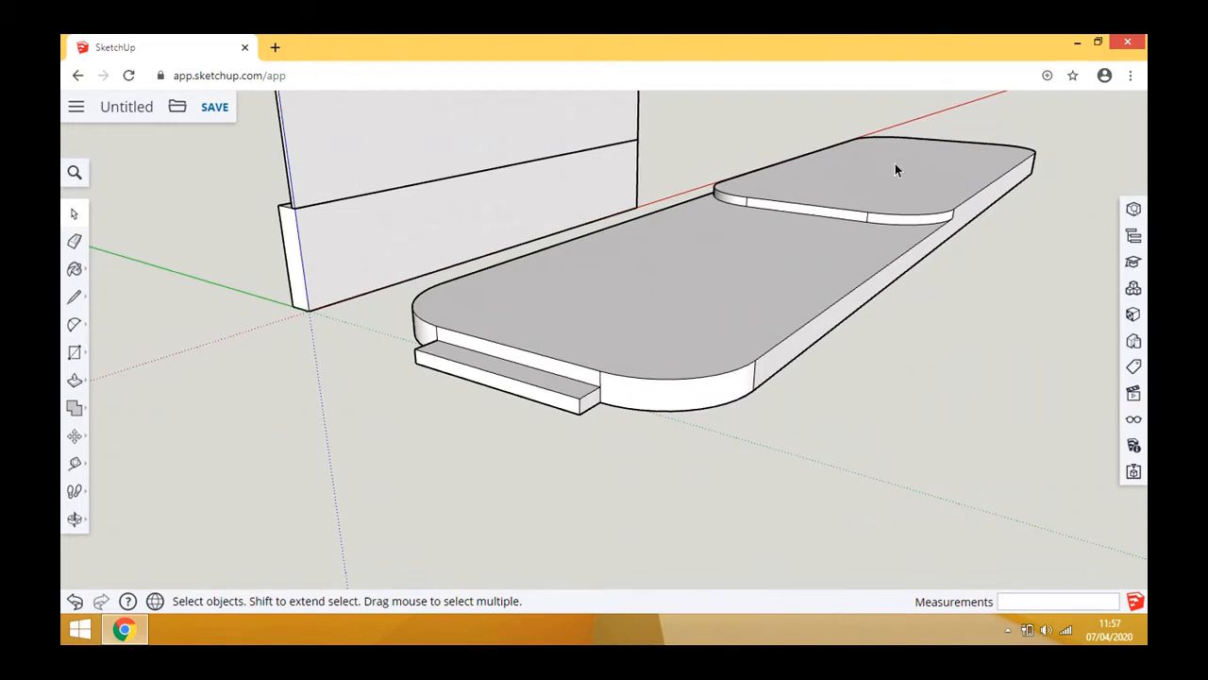
- Select the whole two-level floor with its entry step and make it a group
{"action": "scroll", "coordinate": [624, 320], "scroll_direction": "down", "scroll_amount": 3}
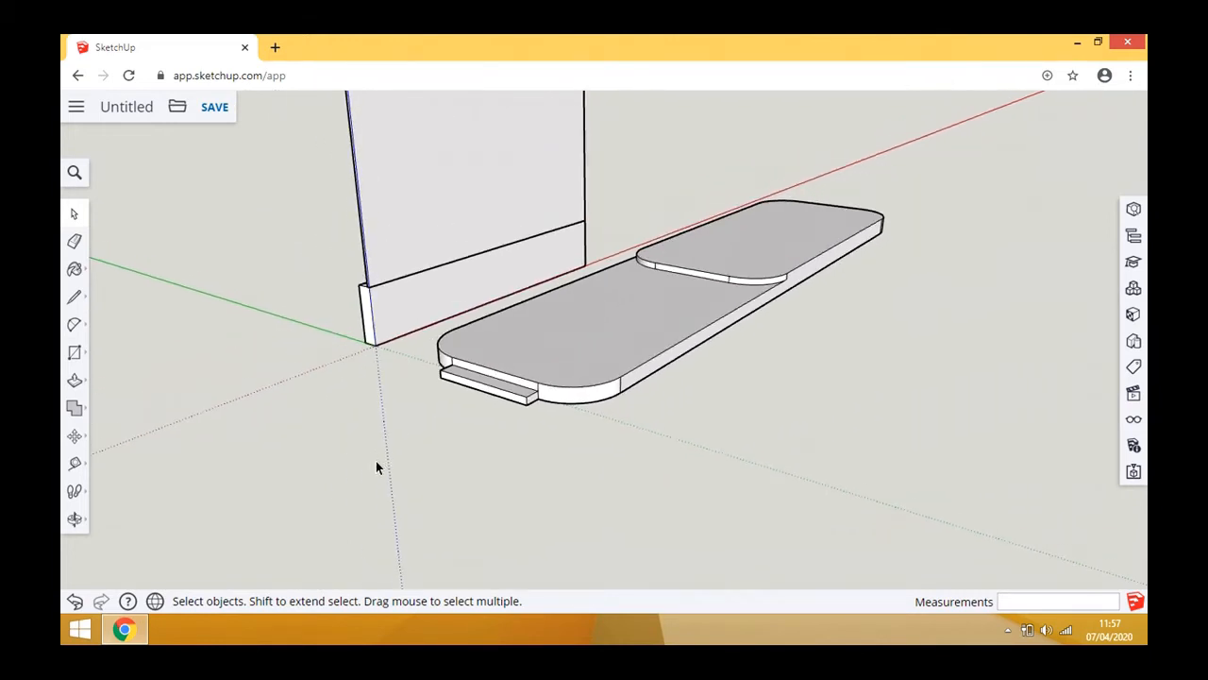
{"action": "left_click", "coordinate": [75, 518]}
{"action": "left_click_drag", "start_coordinate": [273, 429], "coordinate": [520, 500]}
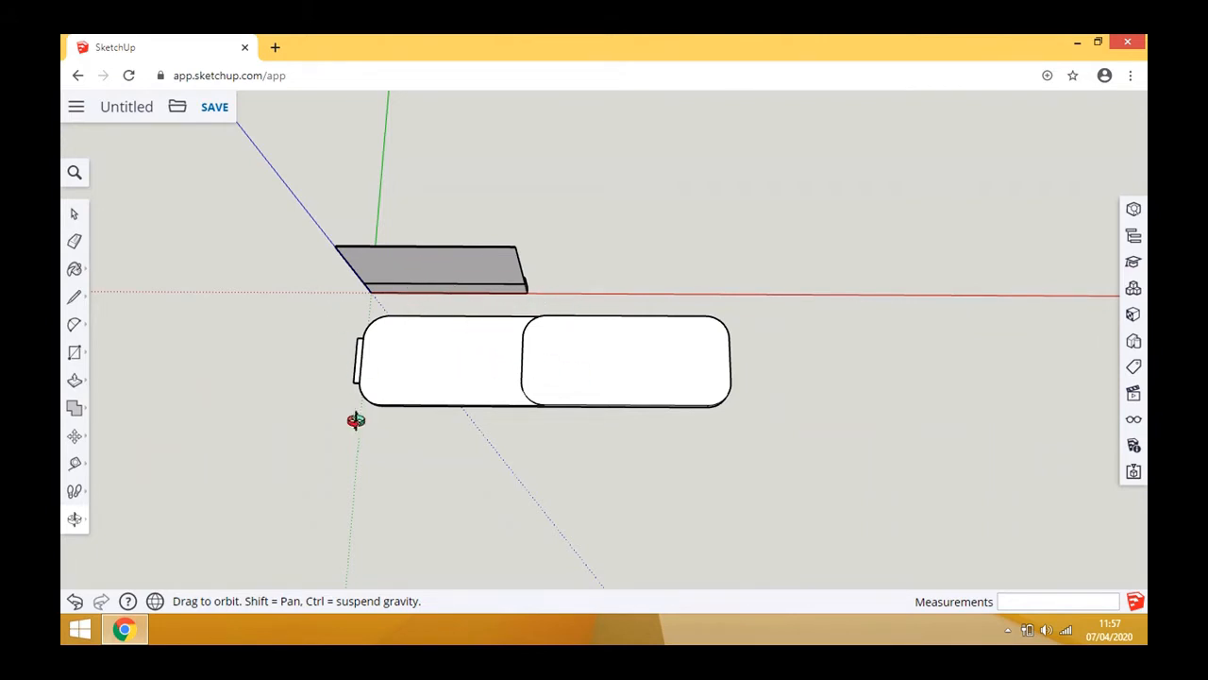
{"action": "left_click", "coordinate": [77, 217]}
{"action": "mouse_move", "coordinate": [272, 457]}
{"action": "left_mouse_down"}
{"action": "mouse_move", "coordinate": [736, 302]}
{"action": "mouse_move", "coordinate": [804, 302]}
{"action": "left_mouse_up"}
{"action": "right_click", "coordinate": [673, 347]}
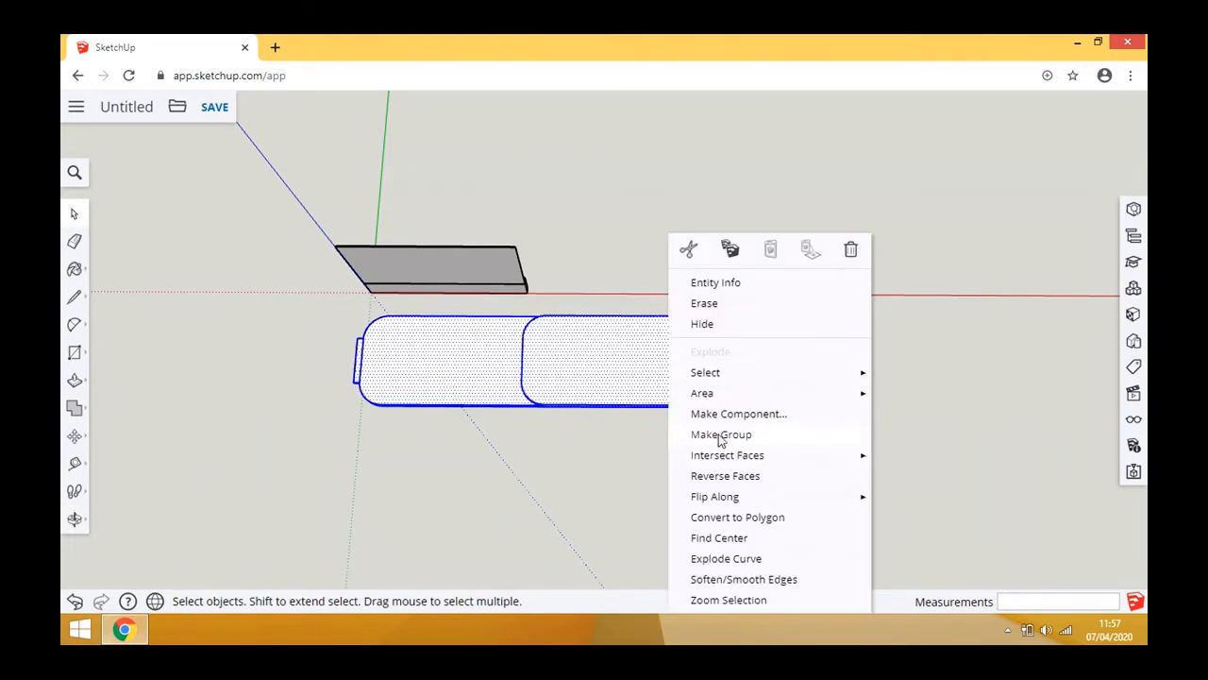
{"action": "left_click", "coordinate": [719, 434]}
- Move the floor group about 3.06 m away from the wall panel along the green axis
{"action": "left_click", "coordinate": [77, 441]}
{"action": "left_click", "coordinate": [436, 351]}
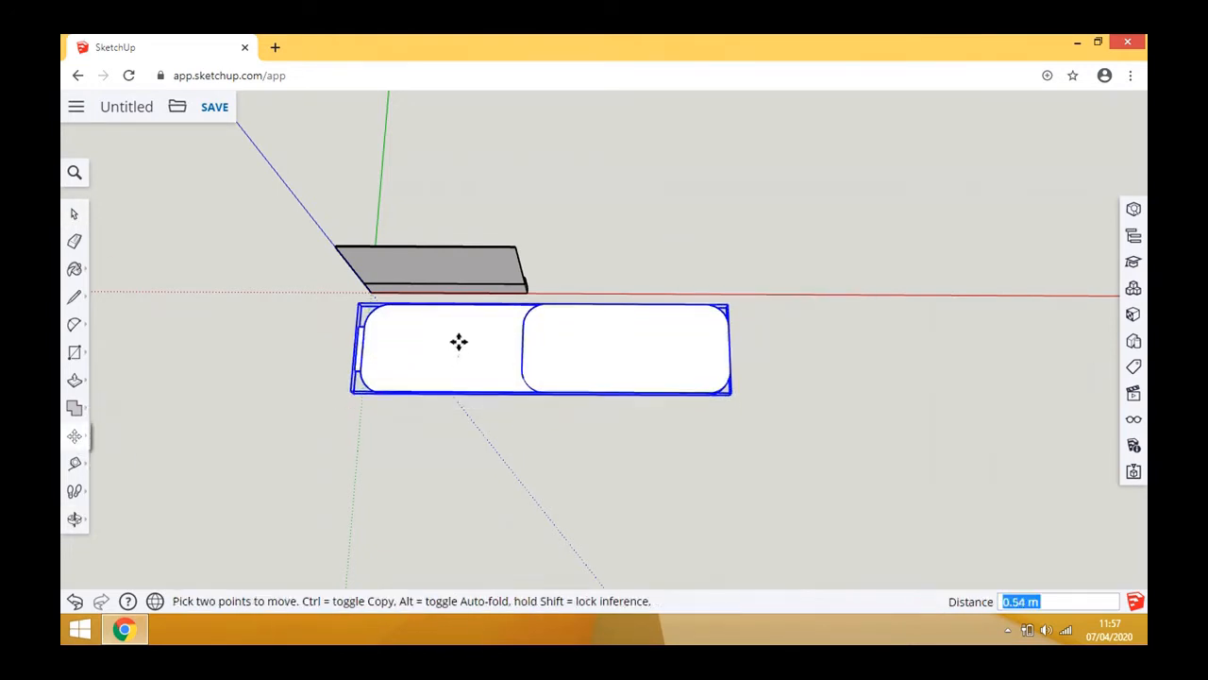
{"action": "left_click", "coordinate": [460, 336]}
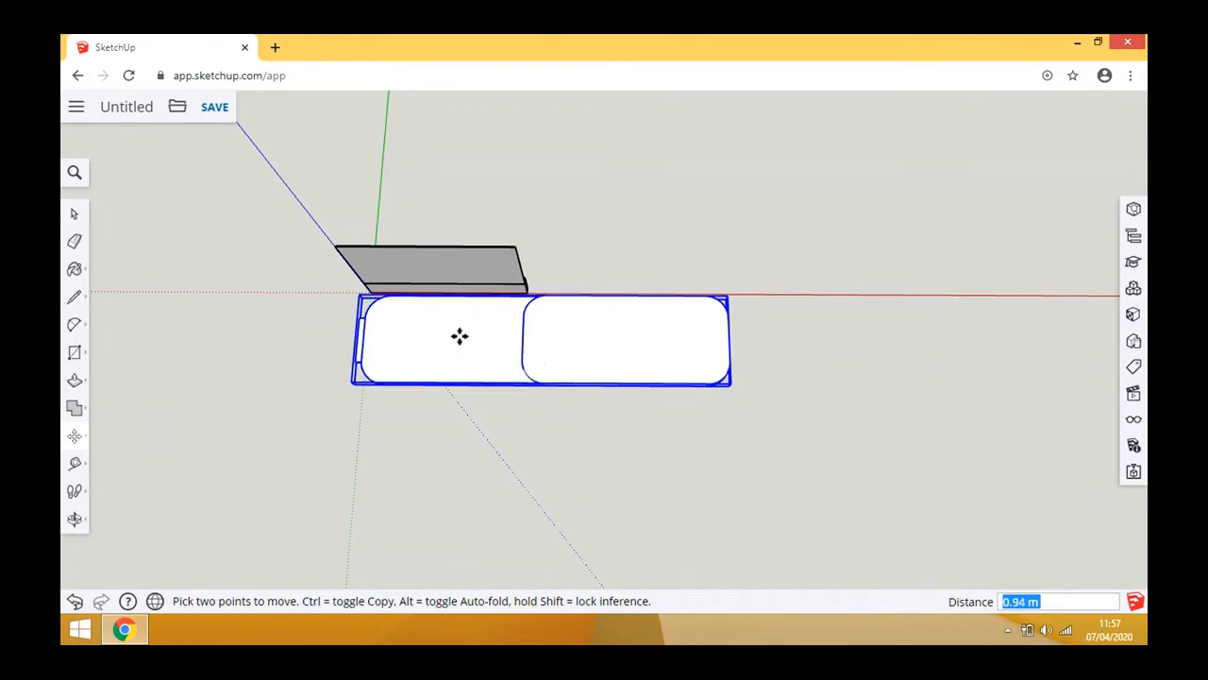
{"action": "left_click", "coordinate": [460, 340]}
{"action": "left_click", "coordinate": [456, 407]}
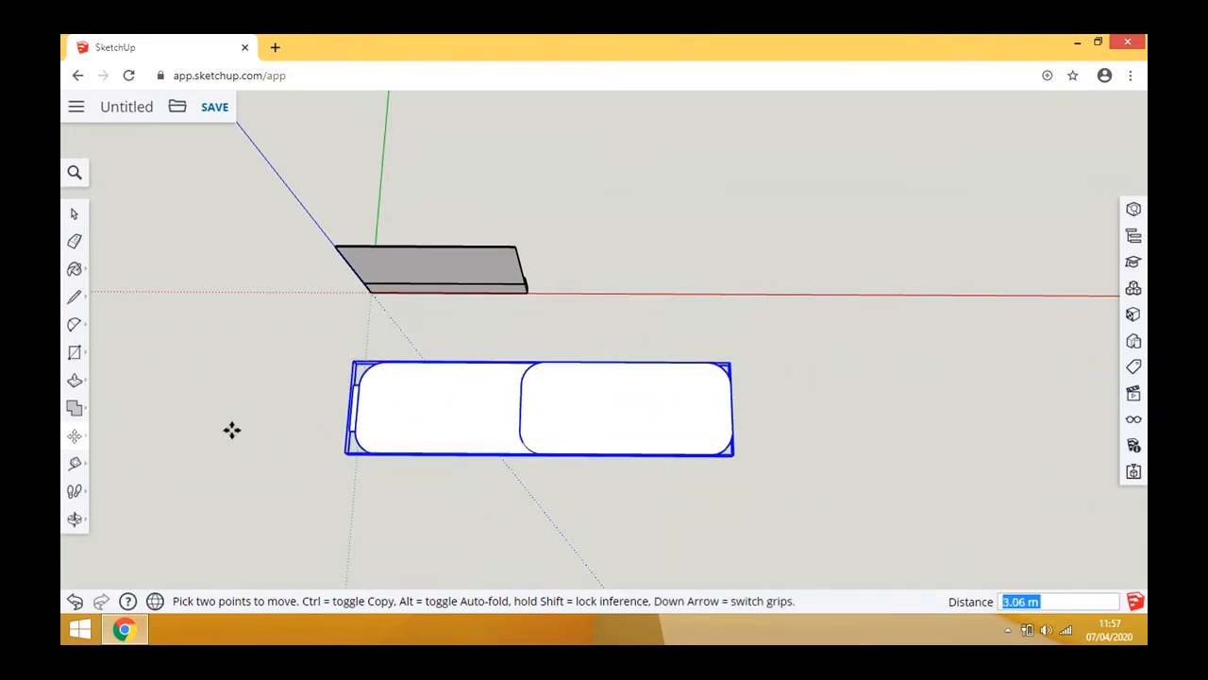
- Draw an 8 m by 3 m rectangle on the ground beside the panel's far end, straddling the red axis
{"action": "left_click", "coordinate": [74, 519]}
{"action": "left_click_drag", "start_coordinate": [142, 453], "coordinate": [531, 326]}
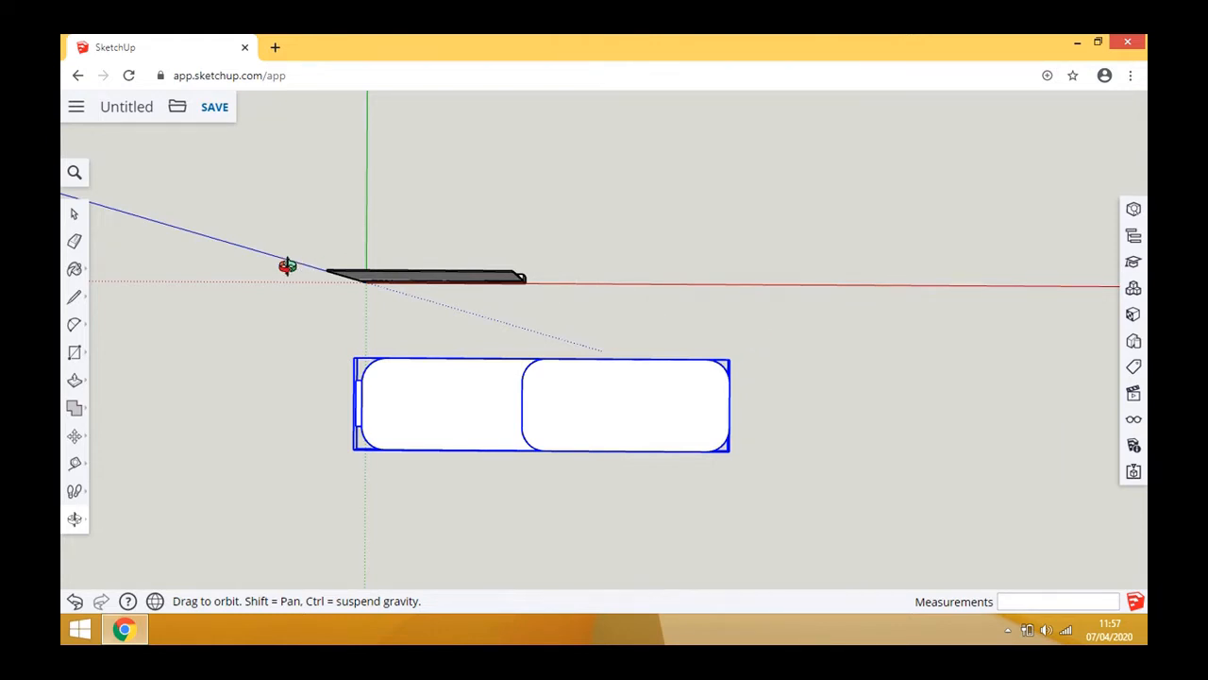
{"action": "left_click", "coordinate": [76, 354]}
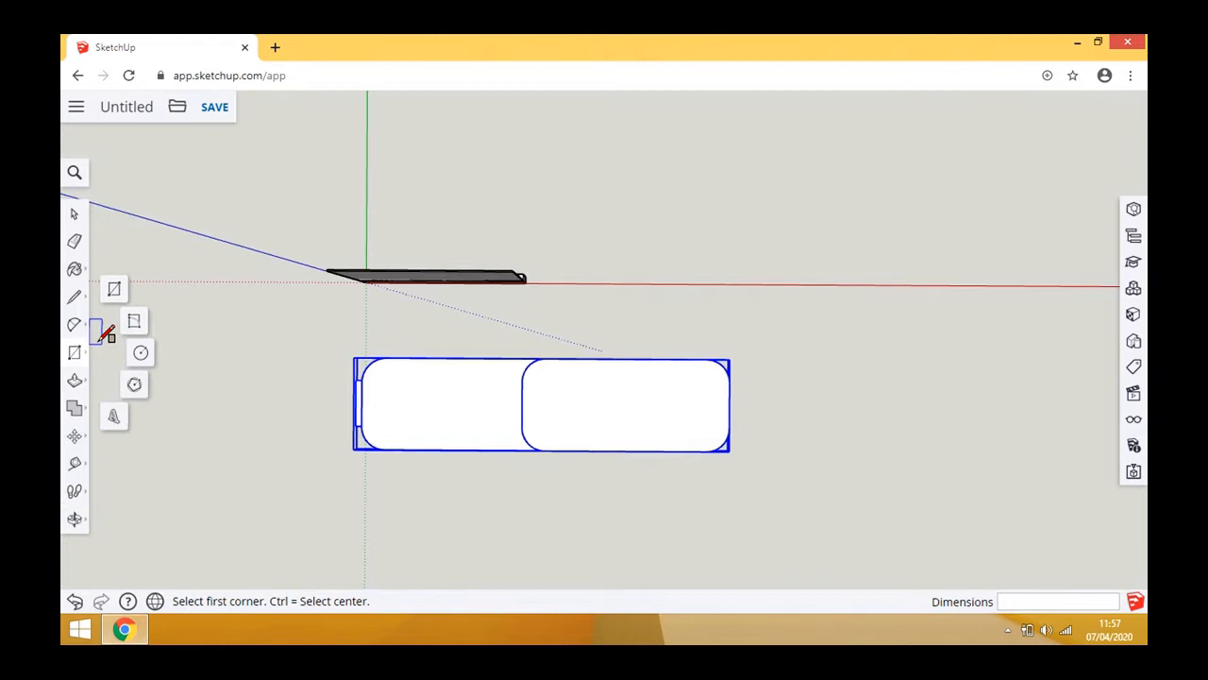
{"action": "left_click", "coordinate": [113, 288]}
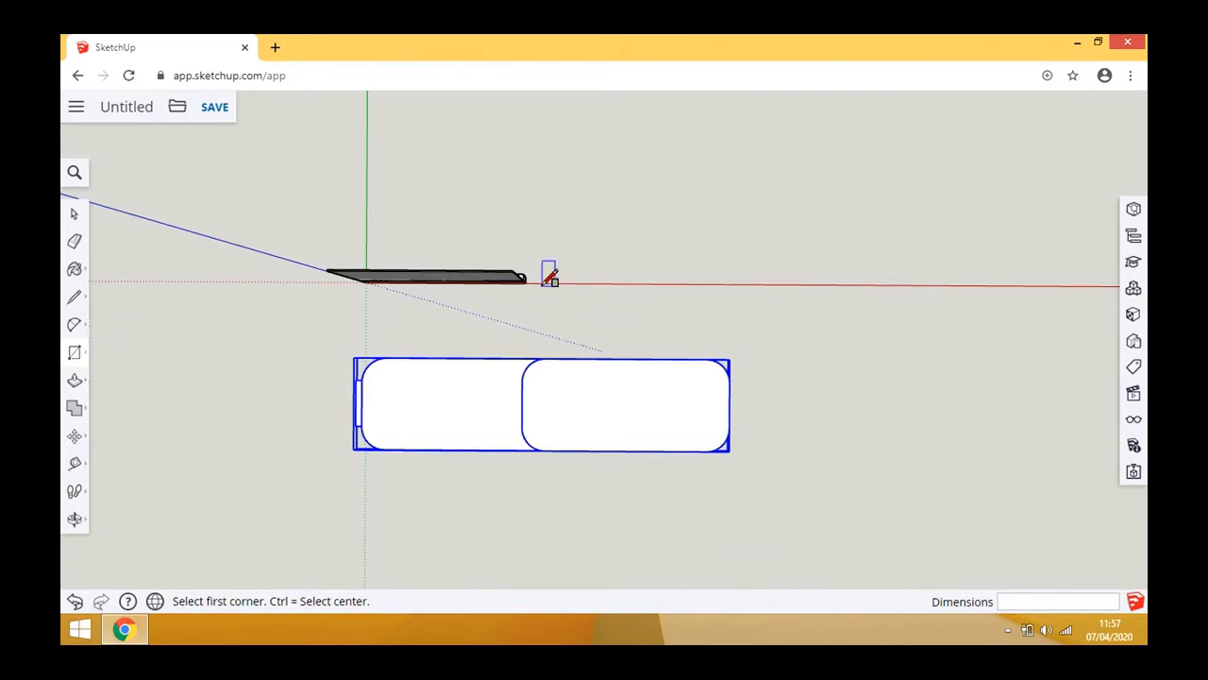
{"action": "left_click", "coordinate": [528, 256]}
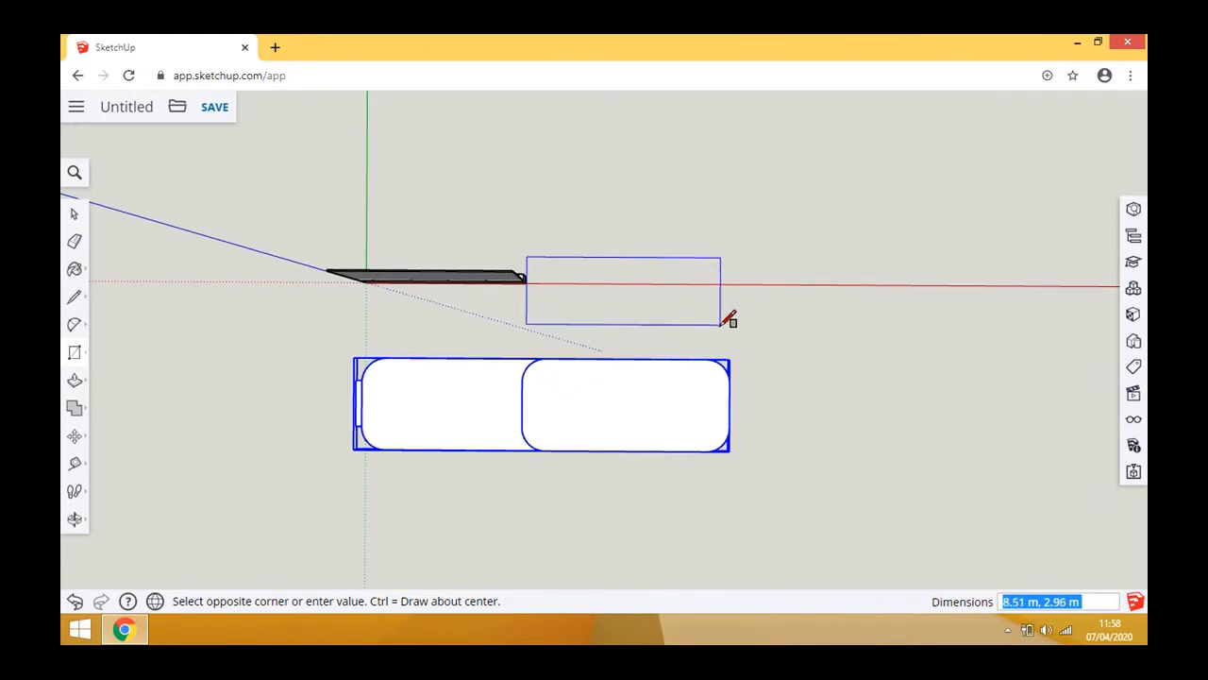
{"action": "type", "text": "8m, 3m"}
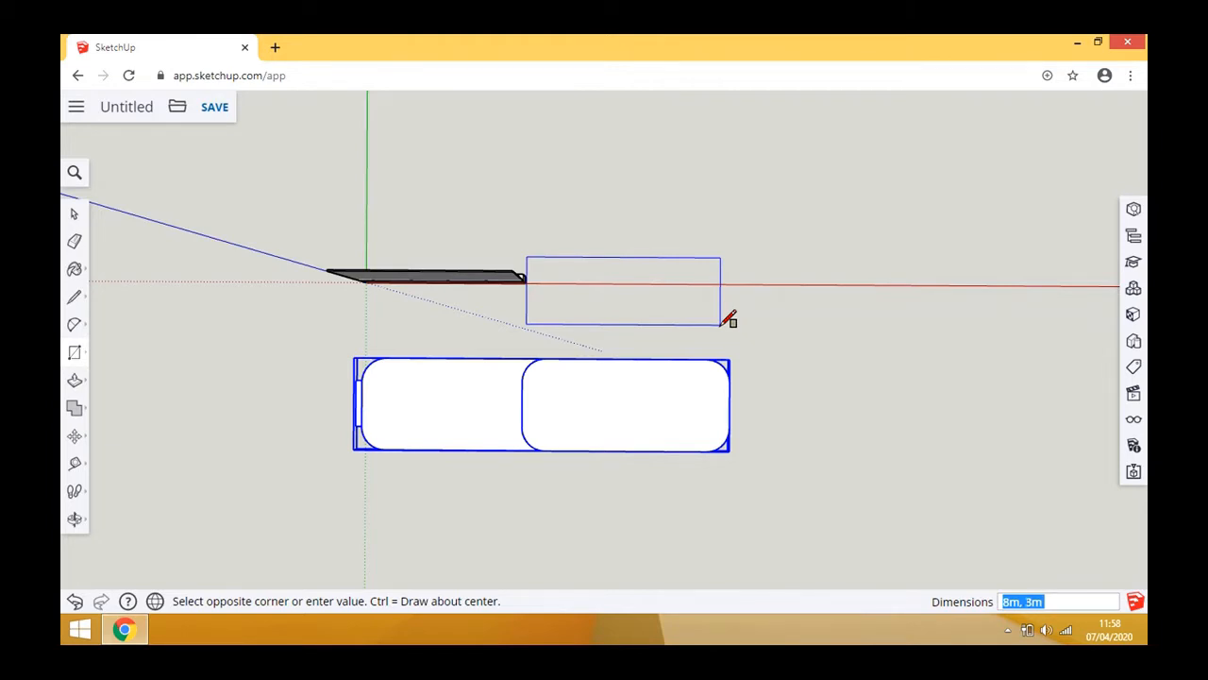
{"action": "key", "text": "Return"}
- Place guides 50 mm inside the new rectangle's upper long edge and its right short edge
{"action": "scroll", "coordinate": [754, 228], "scroll_direction": "up", "scroll_amount": 3}
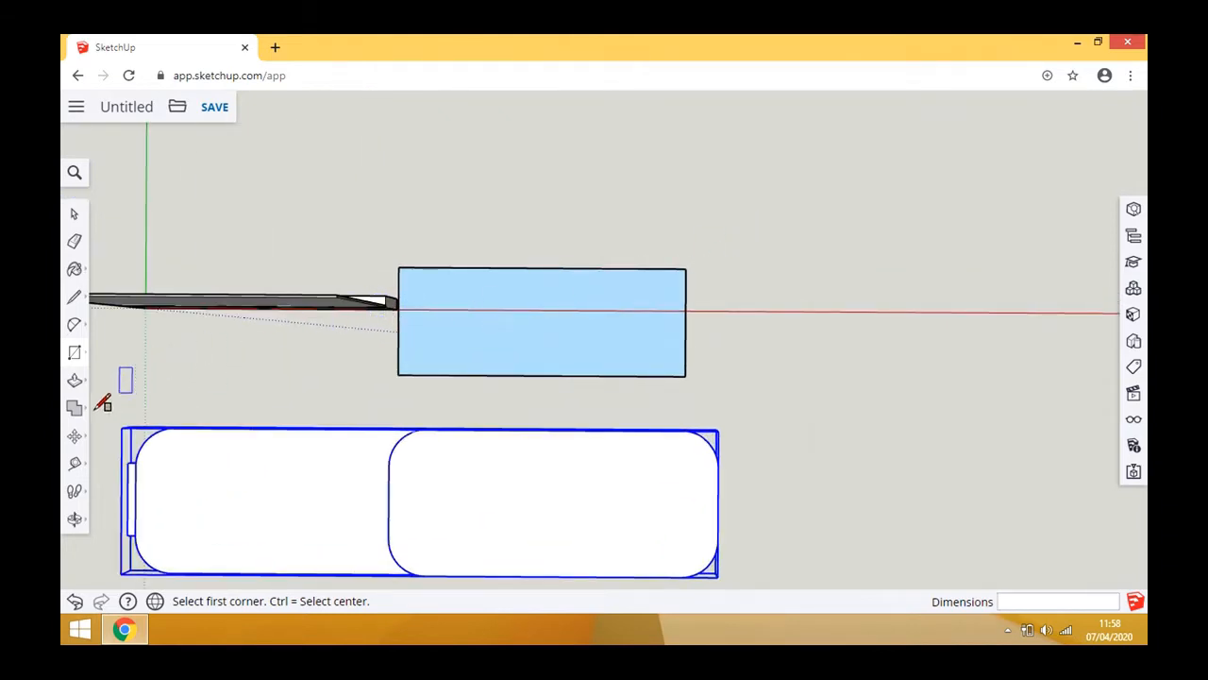
{"action": "scroll", "coordinate": [413, 230], "scroll_direction": "up", "scroll_amount": 2}
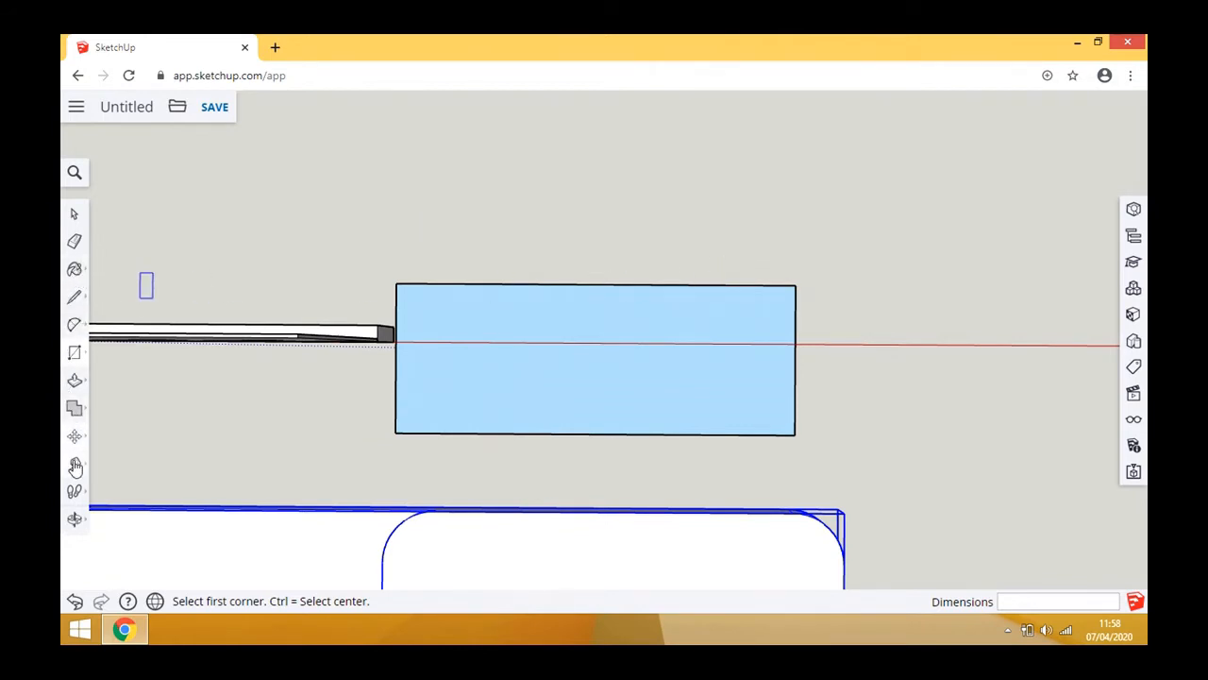
{"action": "left_click", "coordinate": [75, 466]}
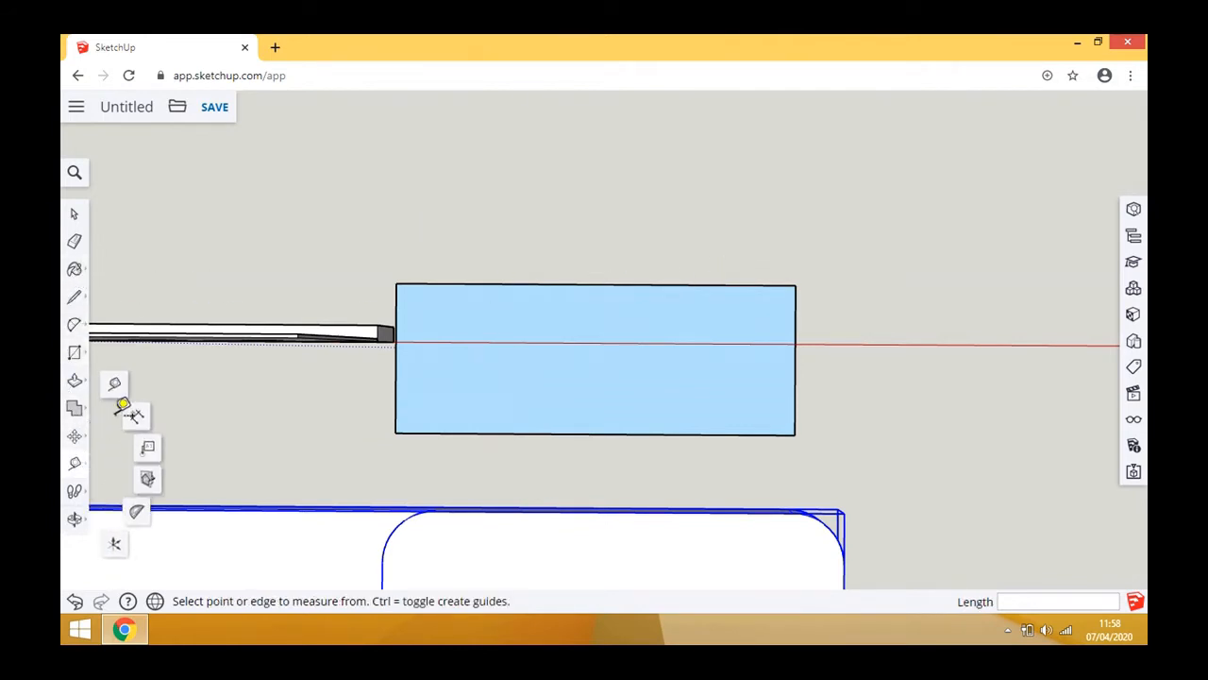
{"action": "left_click", "coordinate": [456, 284]}
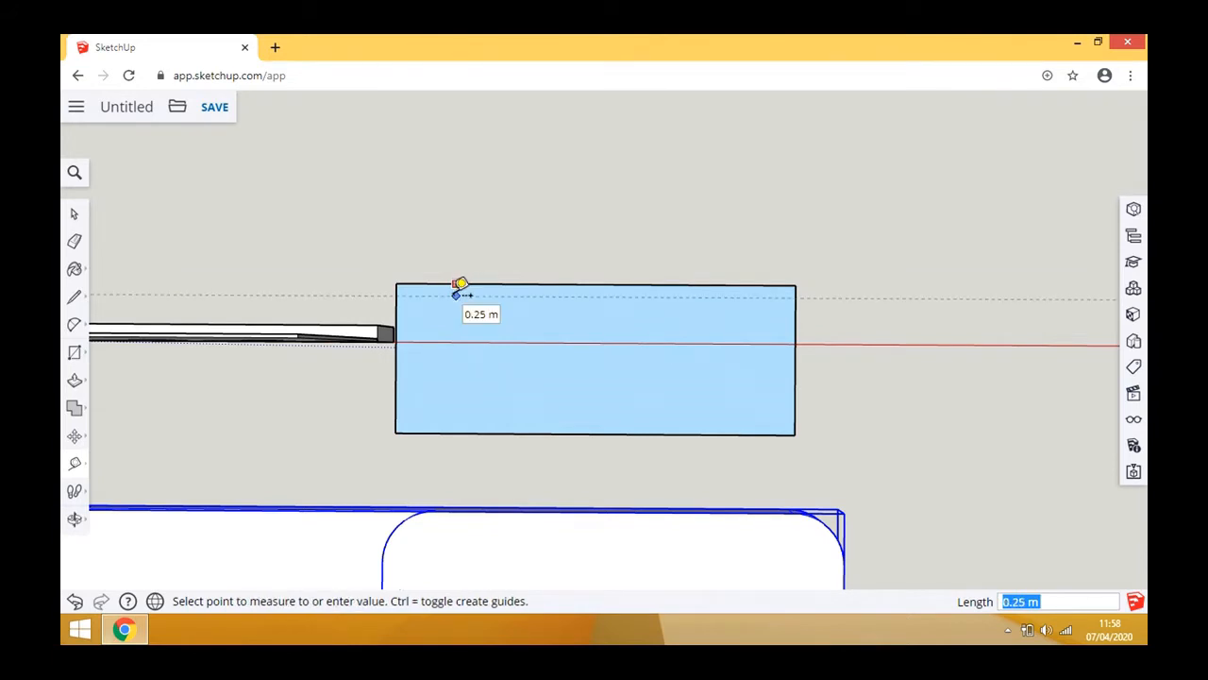
{"action": "type", "text": "50mm"}
{"action": "key", "text": "Return"}
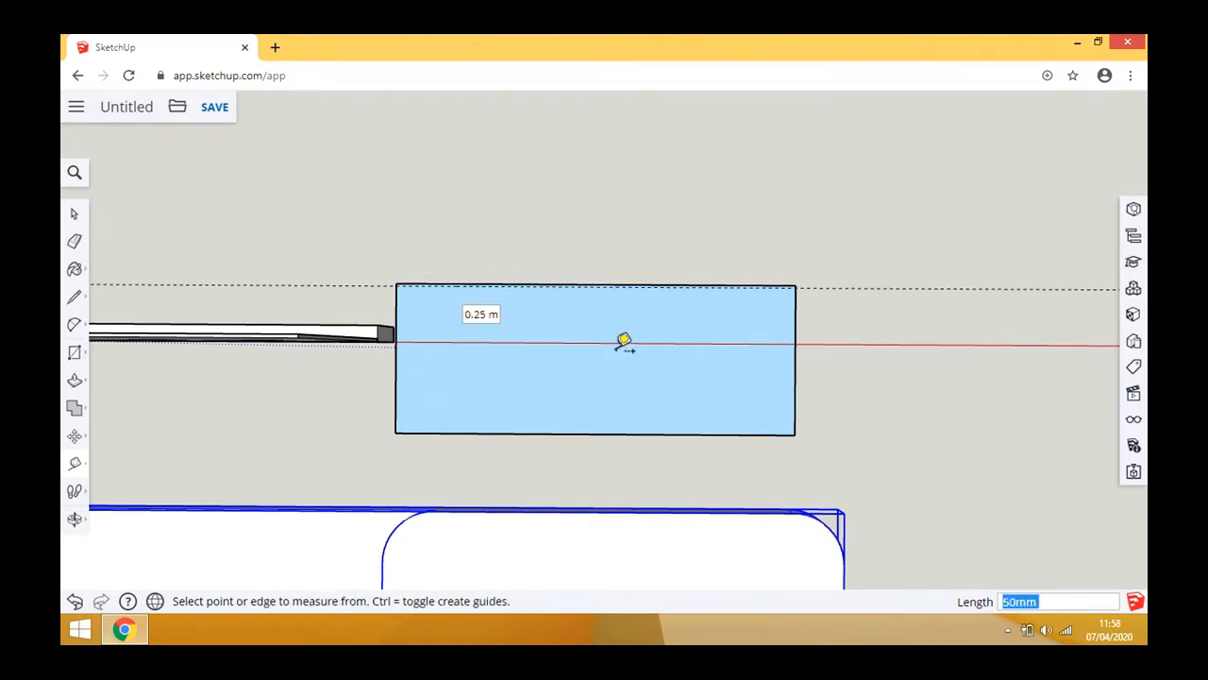
{"action": "left_click", "coordinate": [795, 321]}
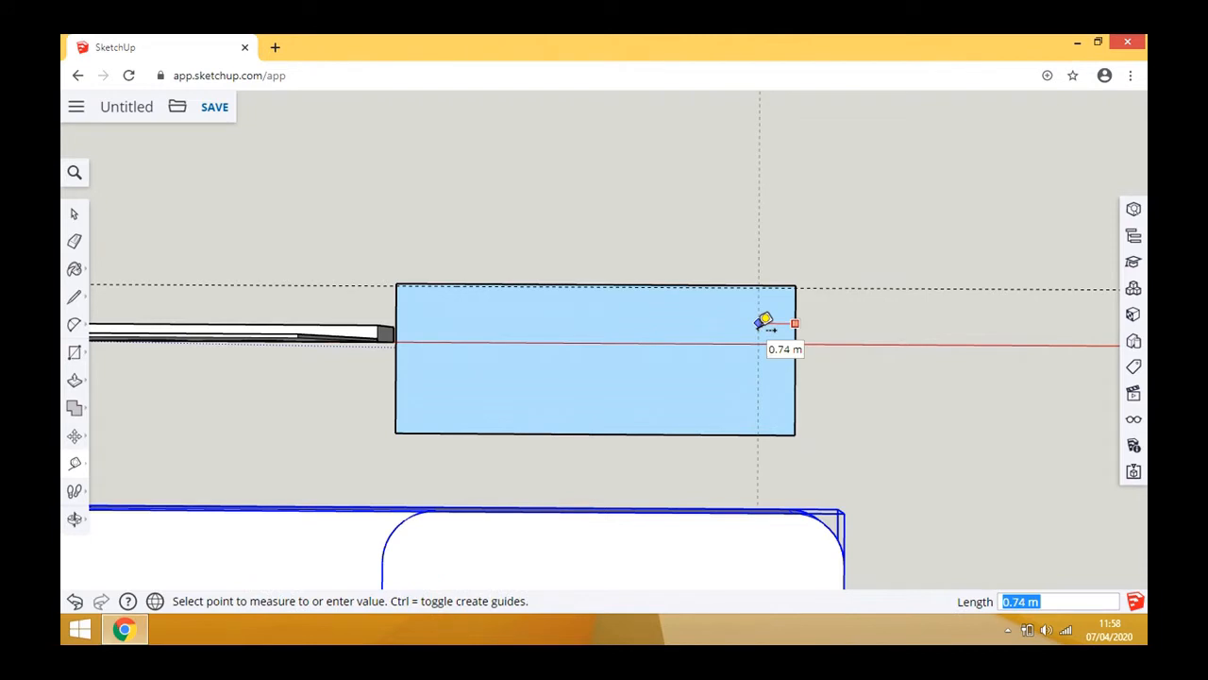
{"action": "type", "text": "50mm"}
{"action": "key", "text": "Return"}
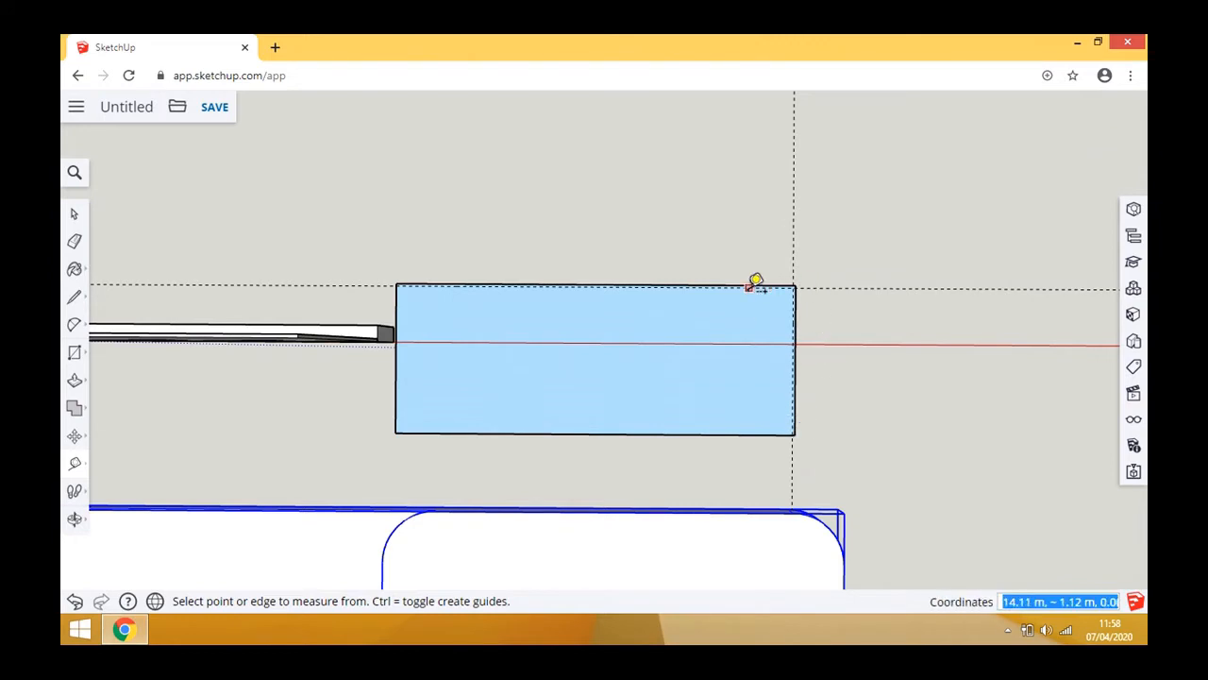
- Place two more guides 1 m further inside the rectangle, offset from the vertical and horizontal 50 mm guides
{"action": "left_click", "coordinate": [794, 312]}
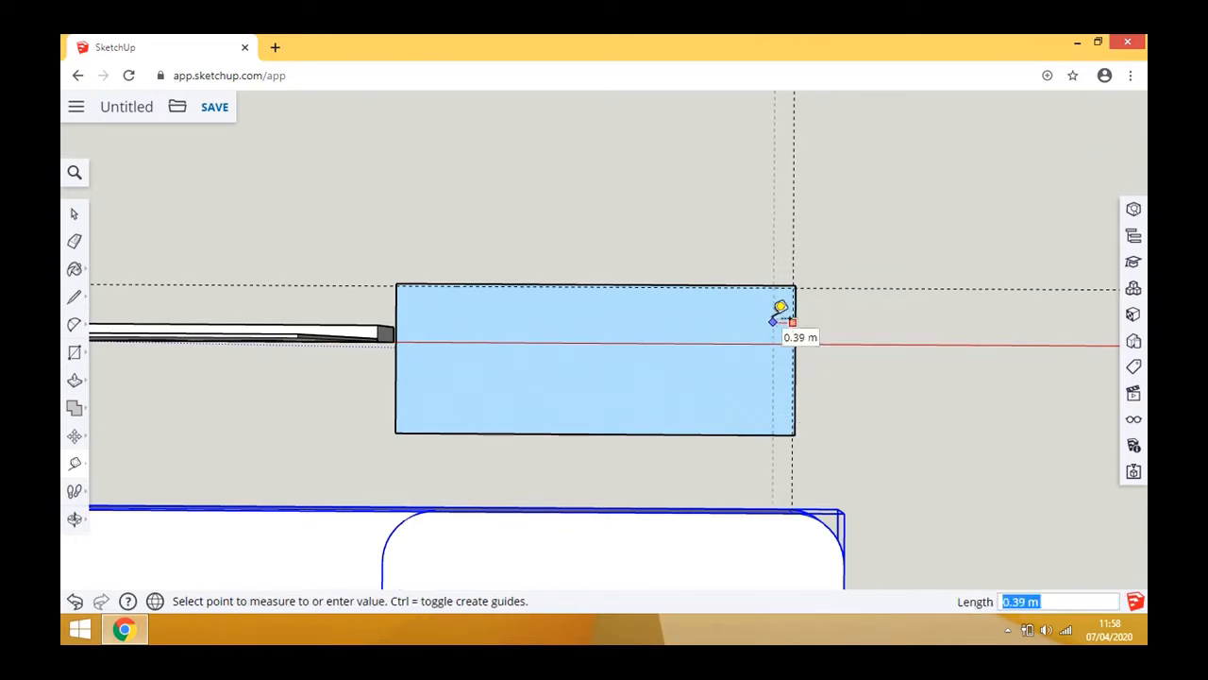
{"action": "type", "text": "1m"}
{"action": "key", "text": "Return"}
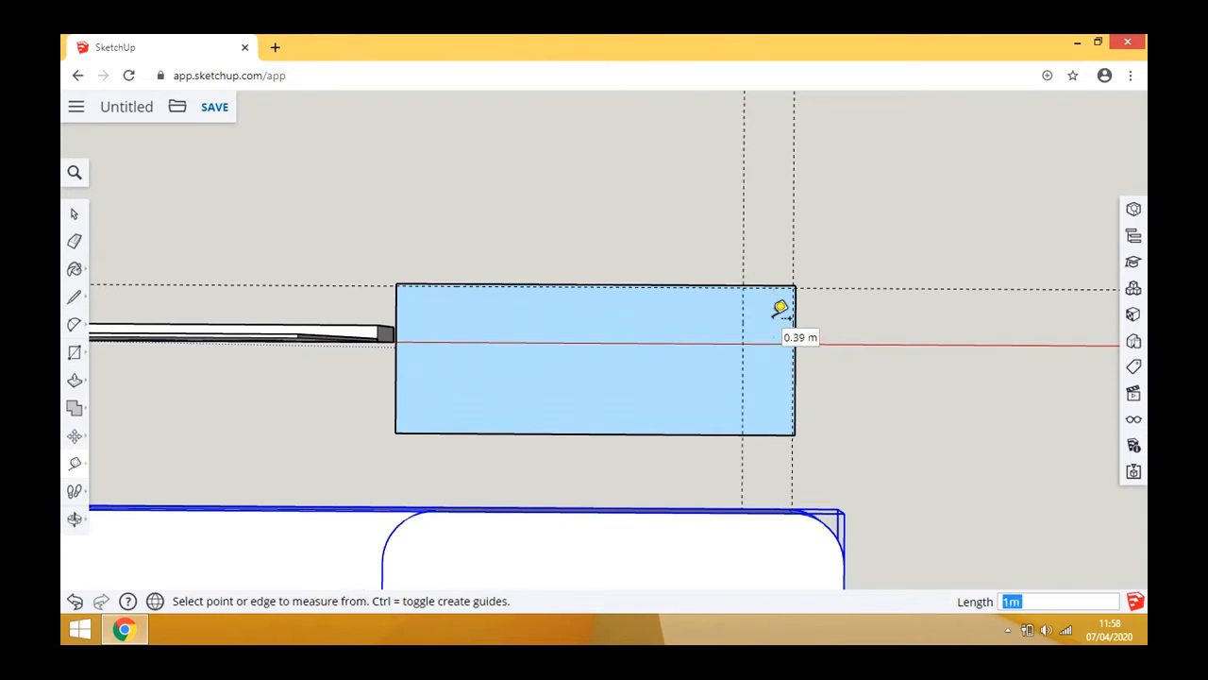
{"action": "left_click", "coordinate": [712, 286]}
{"action": "type", "text": "1"}
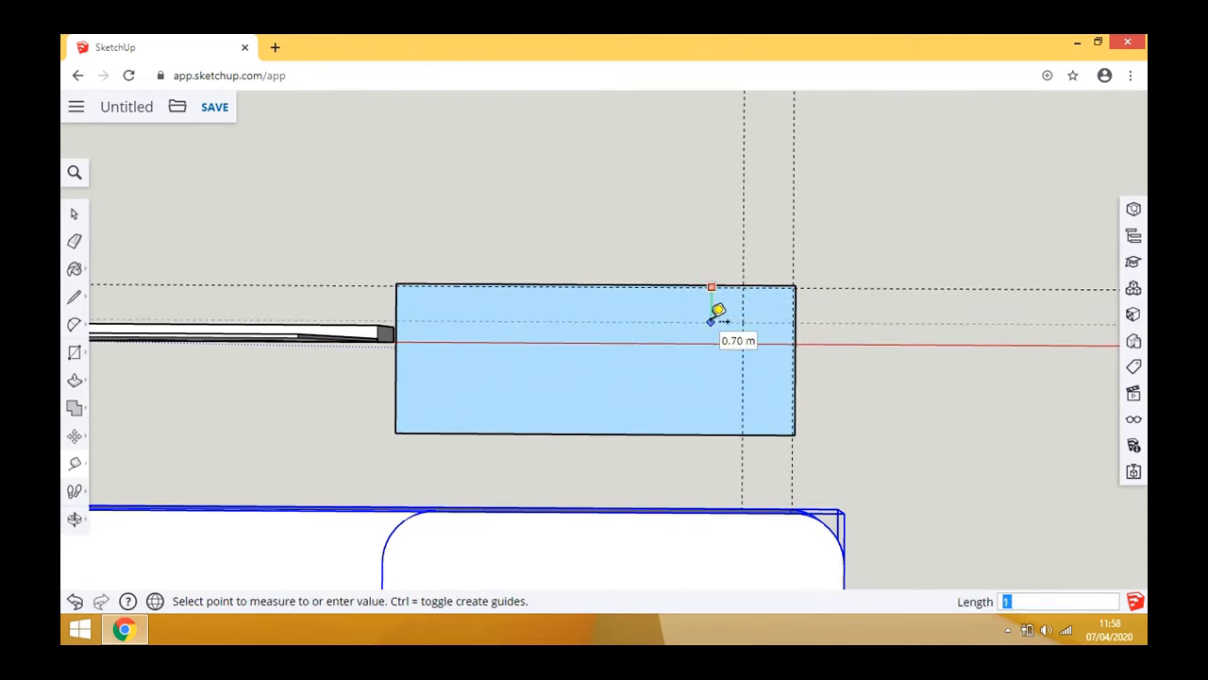
{"action": "type", "text": "m"}
{"action": "key", "text": "Return"}
- Draw a line along the upper 50 mm guide from the rectangle's left edge to the vertical 1 m guide
{"action": "scroll", "coordinate": [812, 236], "scroll_direction": "up", "scroll_amount": 4}
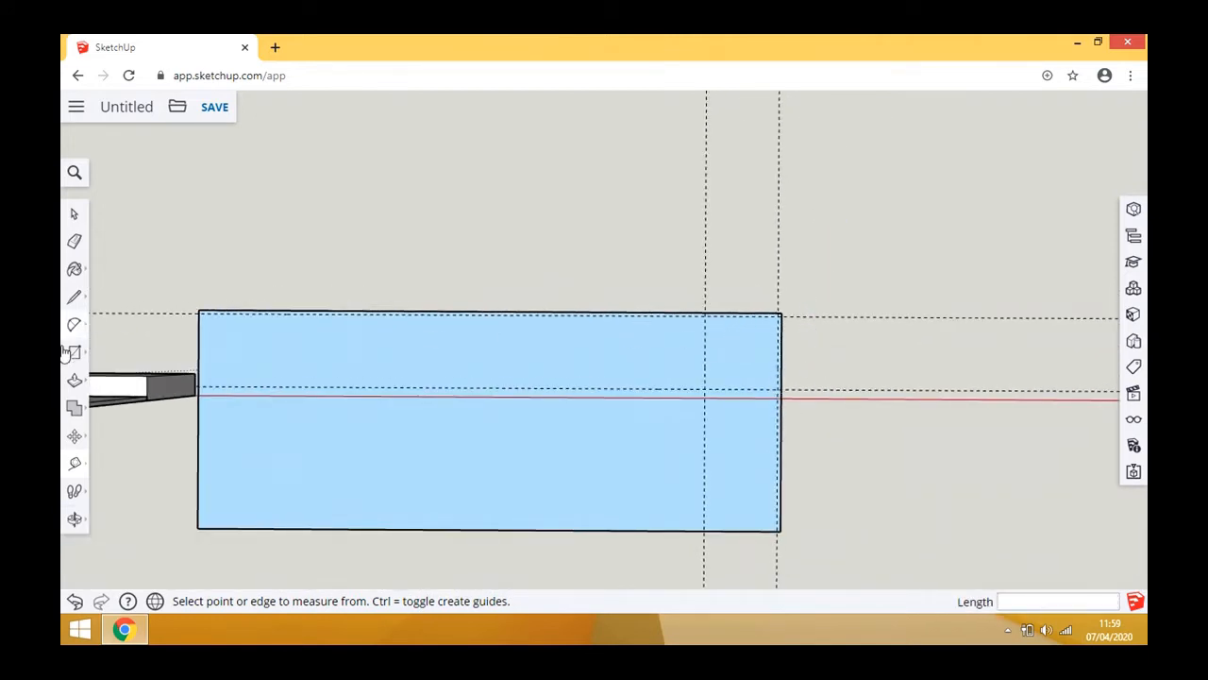
{"action": "left_click", "coordinate": [75, 296]}
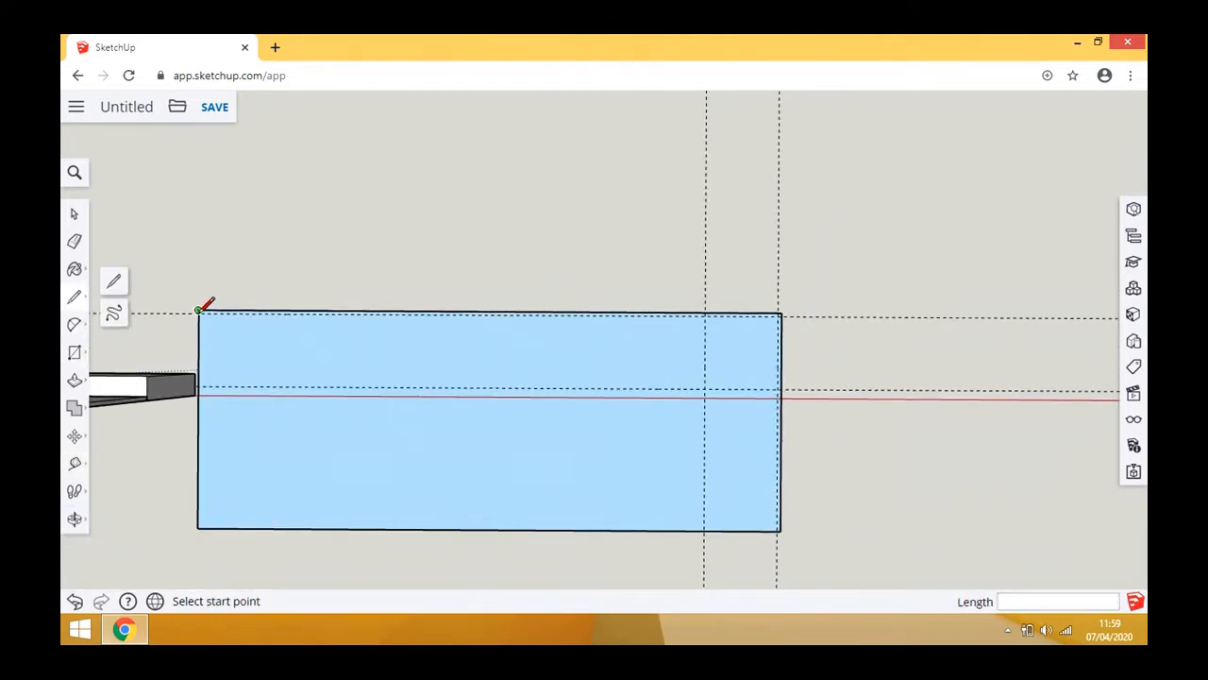
{"action": "scroll", "coordinate": [200, 309], "scroll_direction": "up", "scroll_amount": 3}
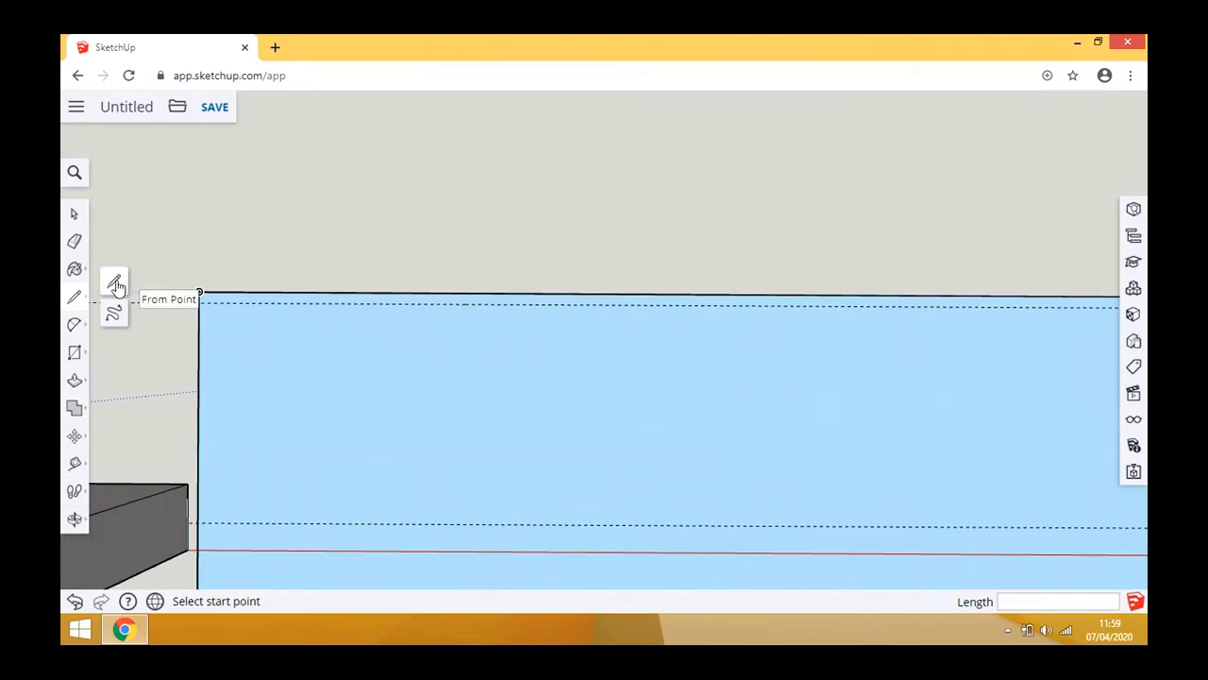
{"action": "left_click", "coordinate": [199, 300]}
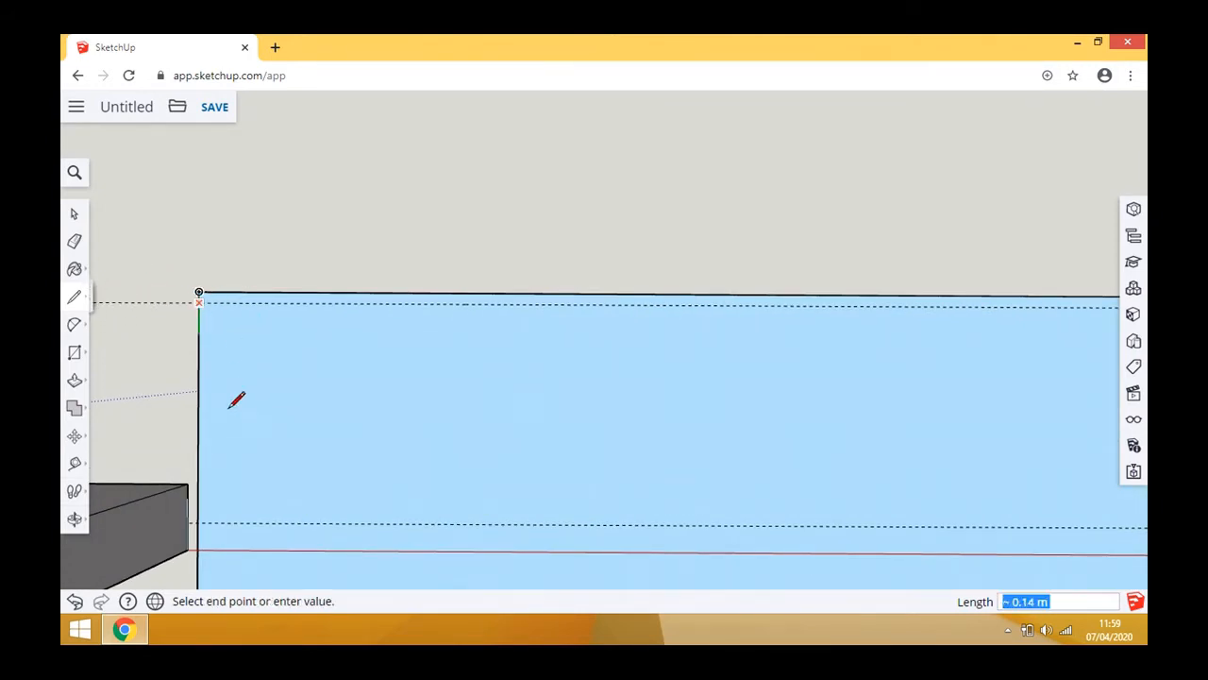
{"action": "scroll", "coordinate": [188, 410], "scroll_direction": "down", "scroll_amount": 3}
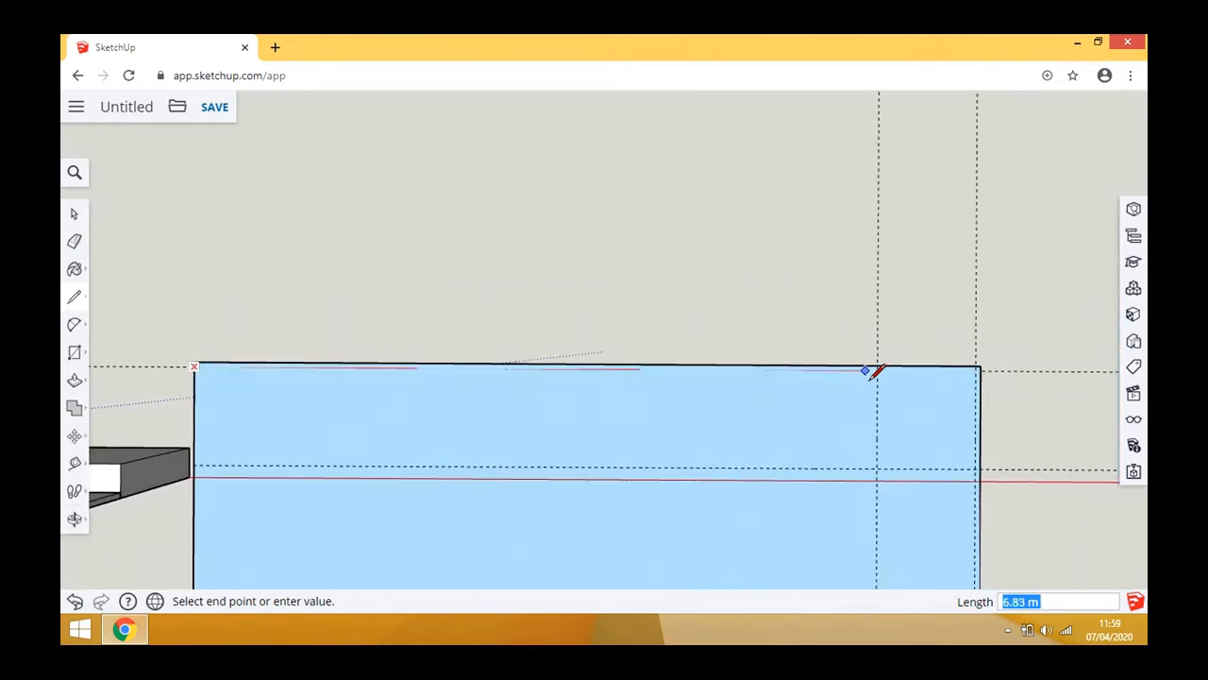
{"action": "scroll", "coordinate": [871, 369], "scroll_direction": "up", "scroll_amount": 4}
{"action": "left_click", "coordinate": [877, 341]}
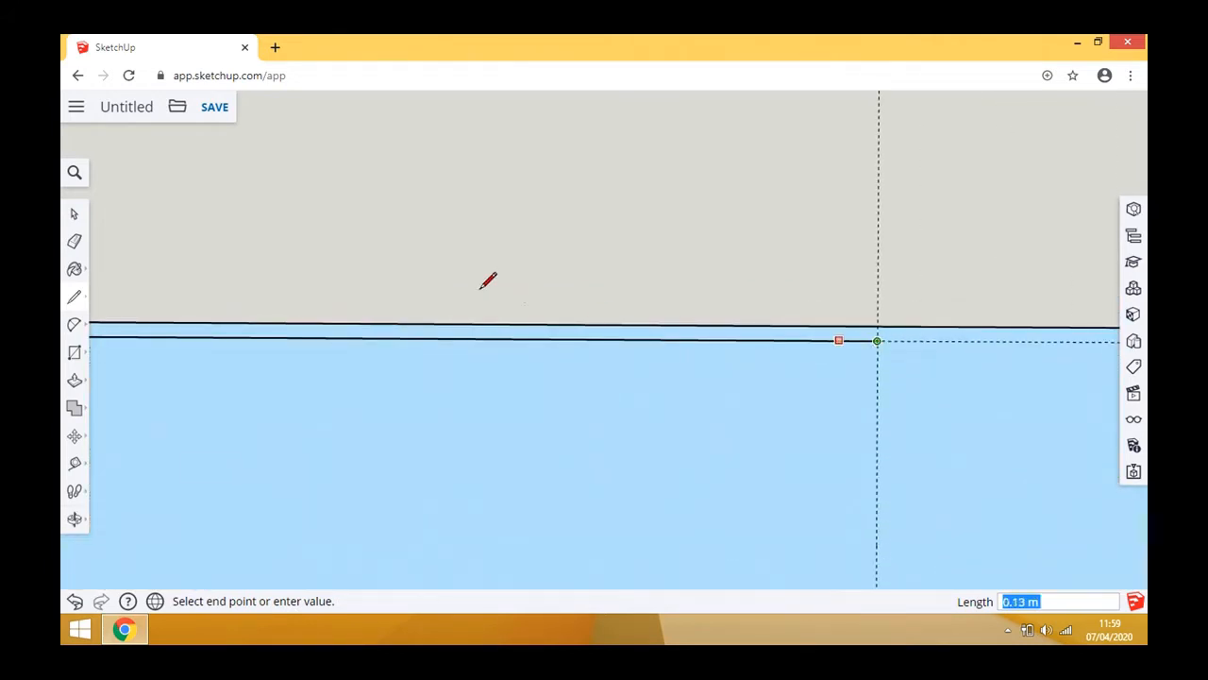
{"action": "scroll", "coordinate": [383, 170], "scroll_direction": "down", "scroll_amount": 4}
{"action": "scroll", "coordinate": [315, 129], "scroll_direction": "down", "scroll_amount": 1}
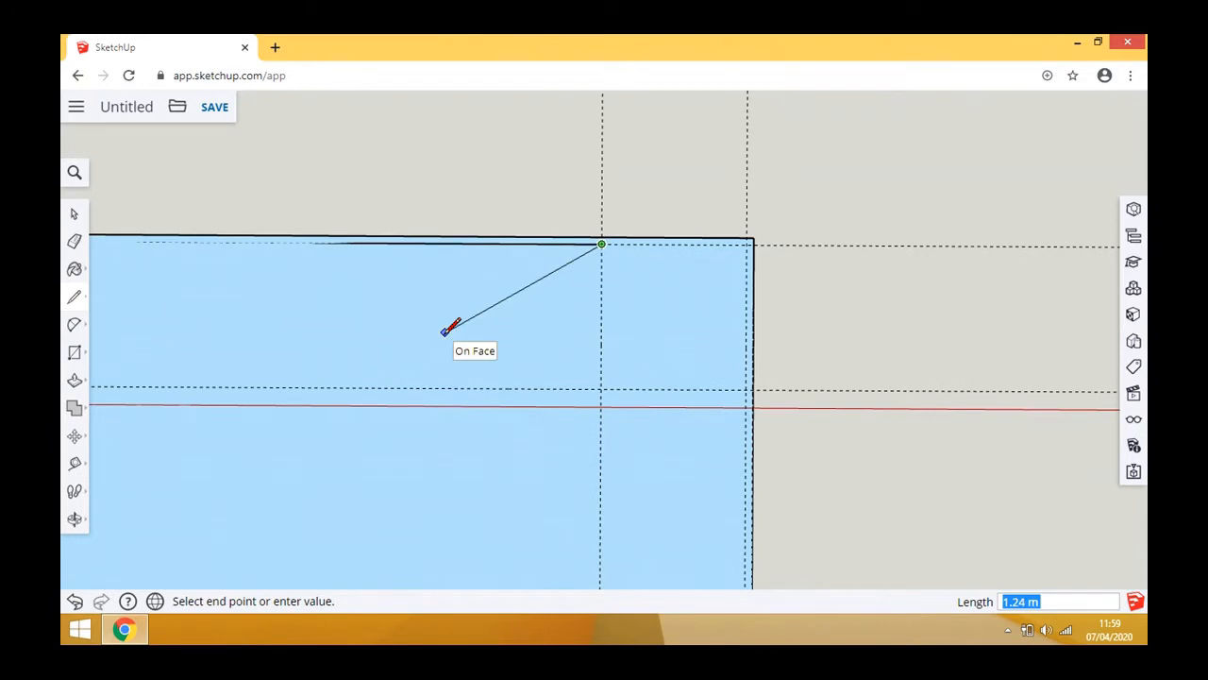
{"action": "key", "text": "Escape"}
- Draw a line along the right 50 mm guide from the rectangle's lower edge up to the horizontal 1 m guide
{"action": "scroll", "coordinate": [665, 254], "scroll_direction": "down", "scroll_amount": 2}
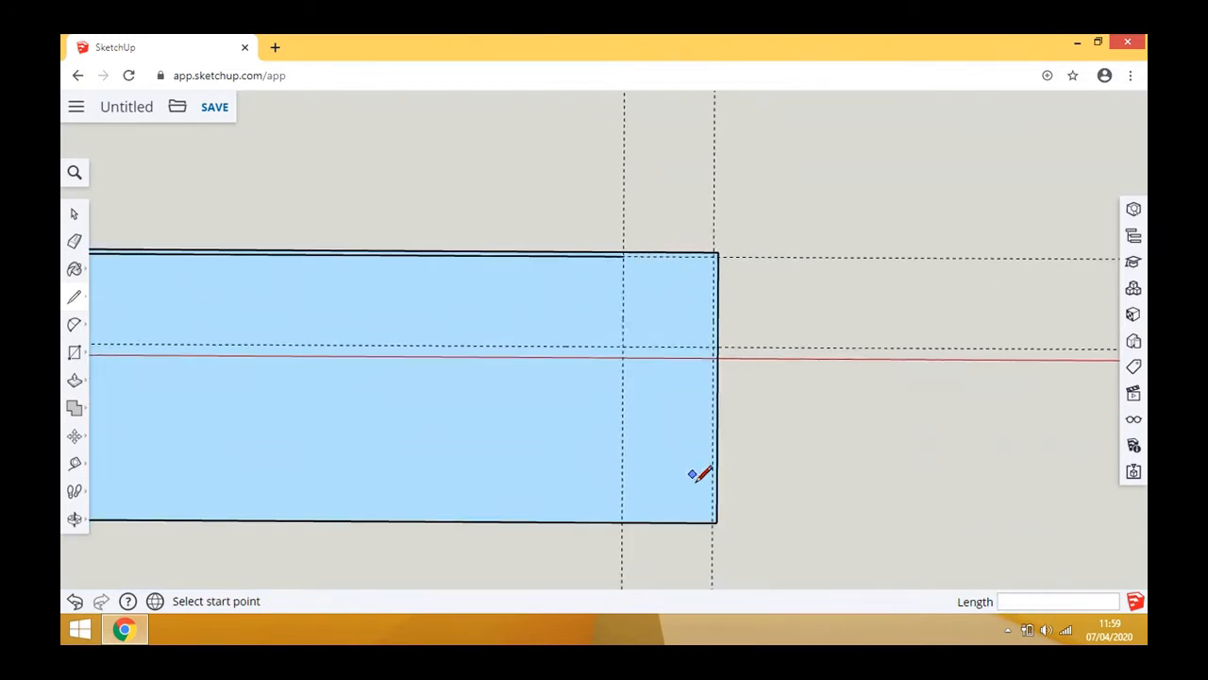
{"action": "scroll", "coordinate": [715, 515], "scroll_direction": "up", "scroll_amount": 2}
{"action": "left_click", "coordinate": [713, 528]}
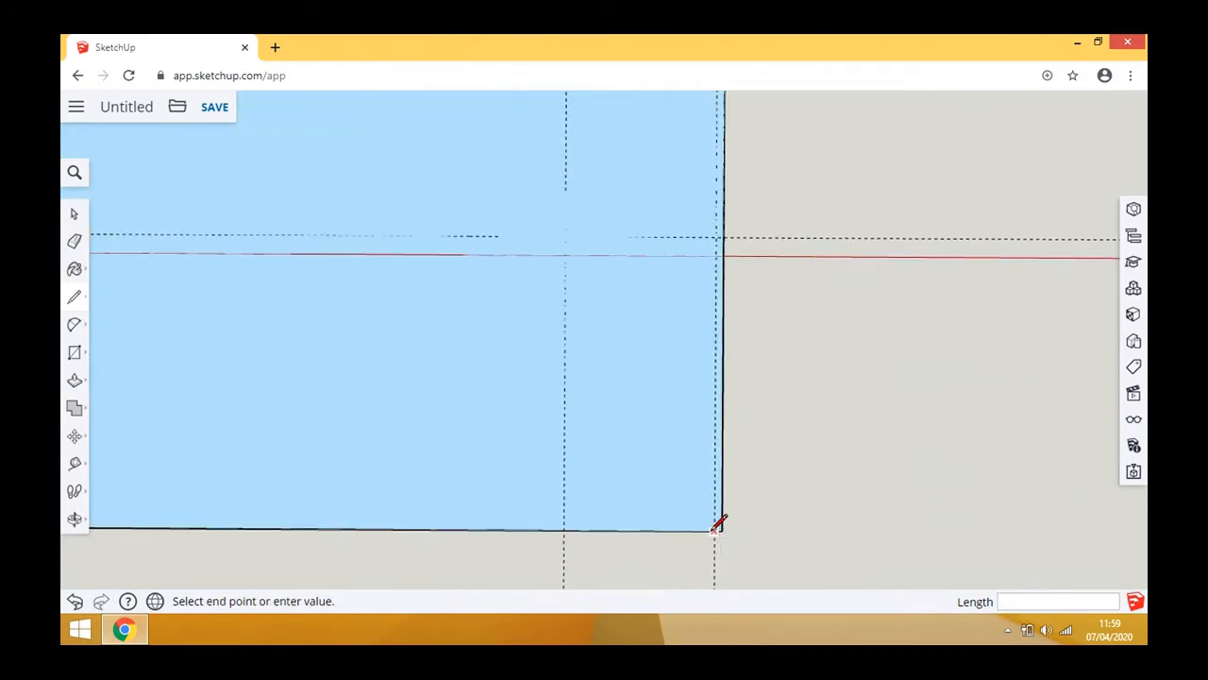
{"action": "left_click", "coordinate": [720, 234]}
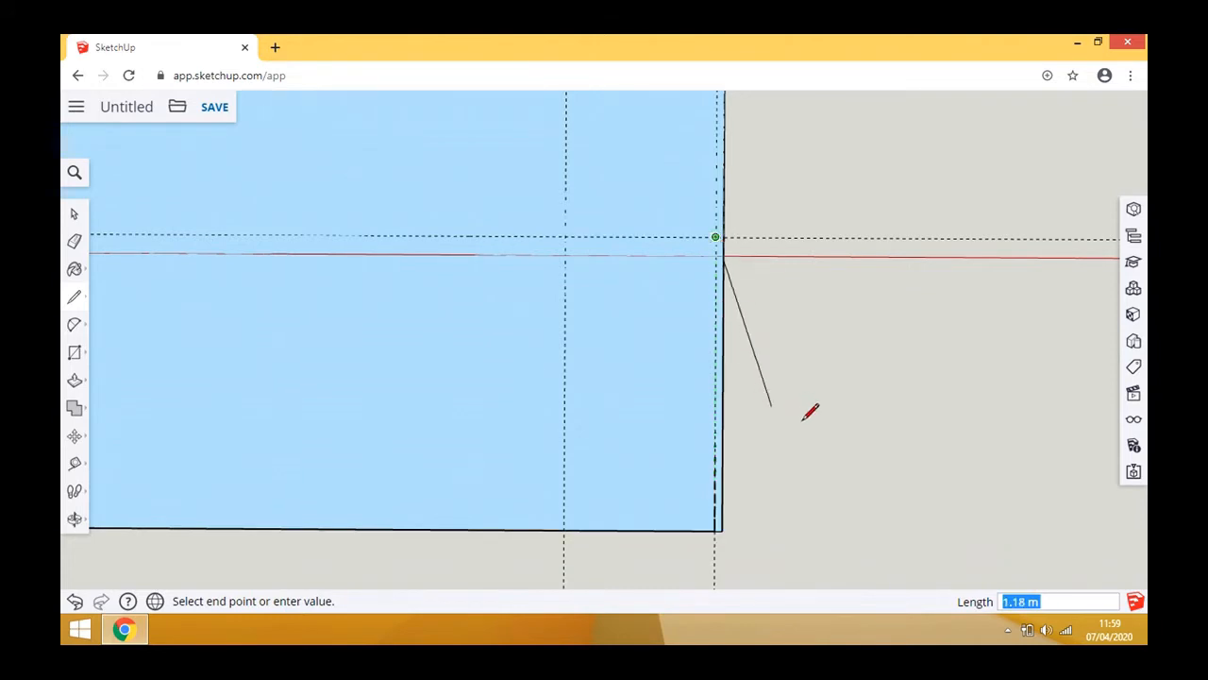
{"action": "scroll", "coordinate": [830, 425], "scroll_direction": "down", "scroll_amount": 2}
{"action": "key", "text": "Escape"}
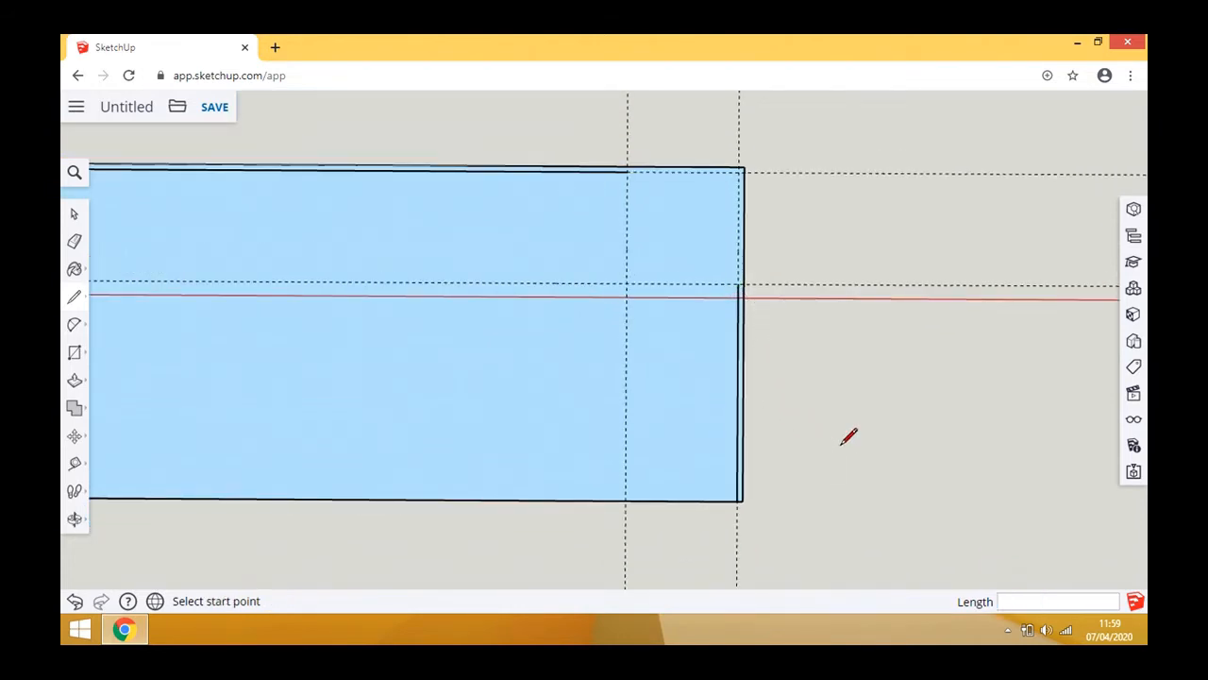
- Draw a tangent 2-point arc joining the open ends of the two inner 50 mm offset lines at the rectangle's corner
{"action": "left_click", "coordinate": [74, 321]}
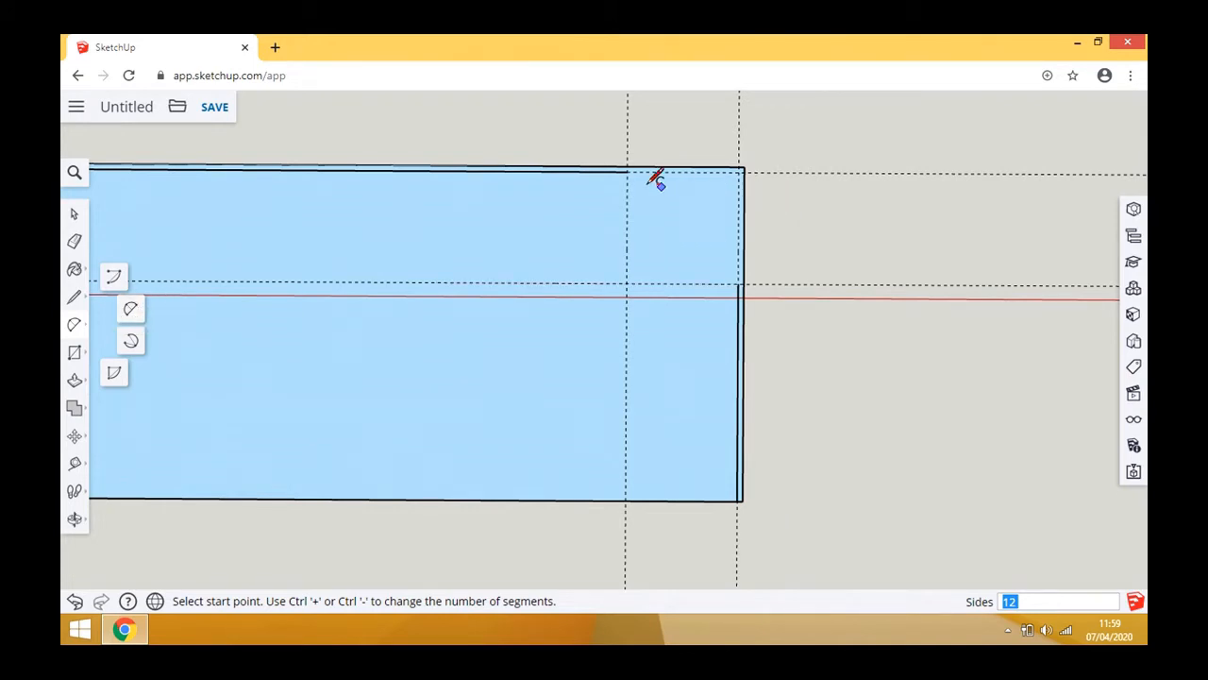
{"action": "left_click", "coordinate": [626, 171]}
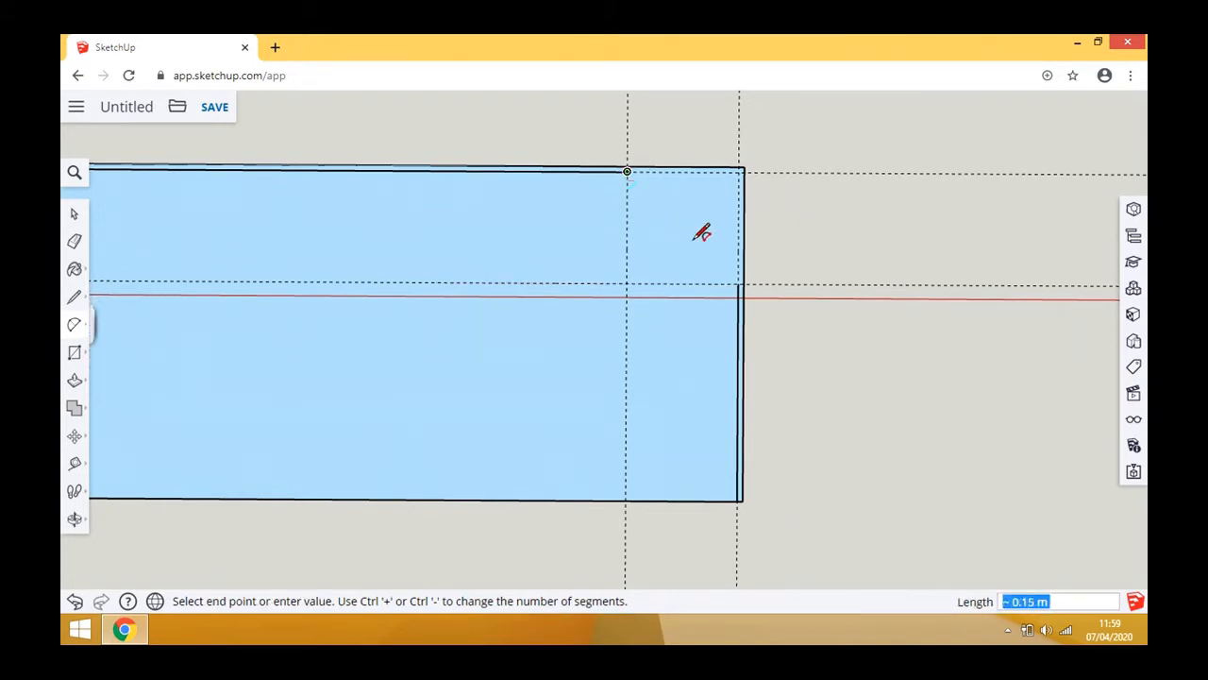
{"action": "left_click", "coordinate": [739, 280]}
{"action": "left_click", "coordinate": [741, 274]}
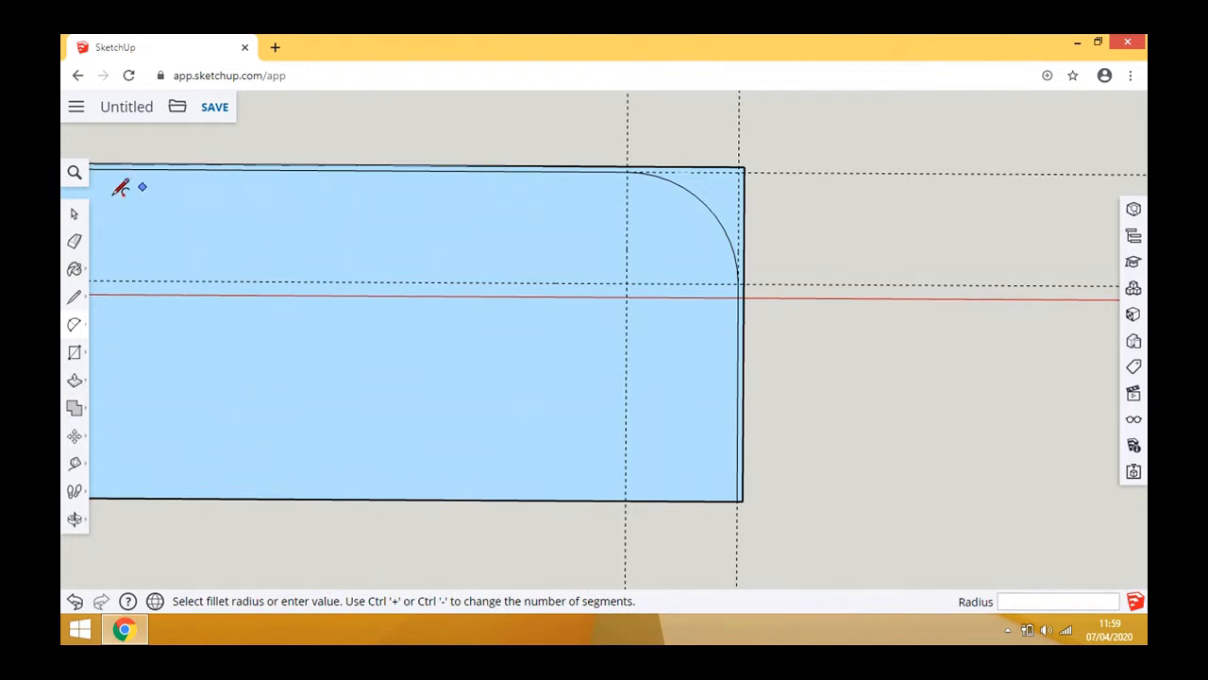
- Delete the large inner face enclosed by the offset lines and the corner arc
{"action": "scroll", "coordinate": [763, 186], "scroll_direction": "up", "scroll_amount": 2}
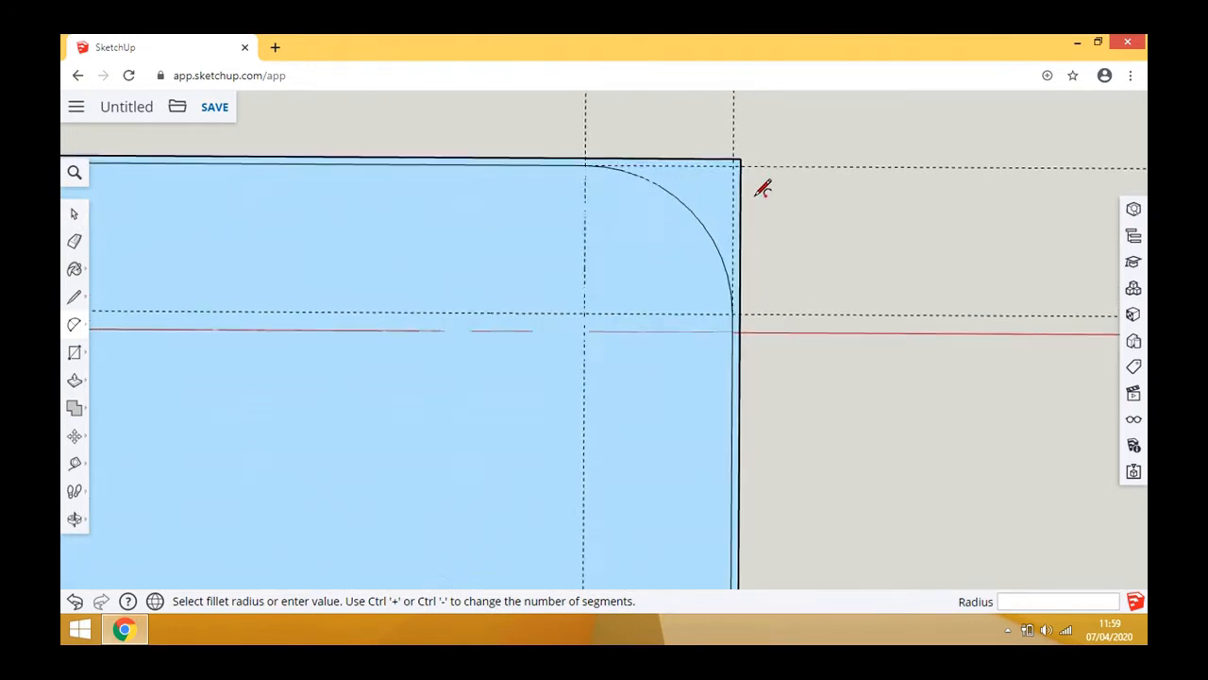
{"action": "scroll", "coordinate": [763, 187], "scroll_direction": "up", "scroll_amount": 1}
{"action": "scroll", "coordinate": [828, 185], "scroll_direction": "down", "scroll_amount": 1}
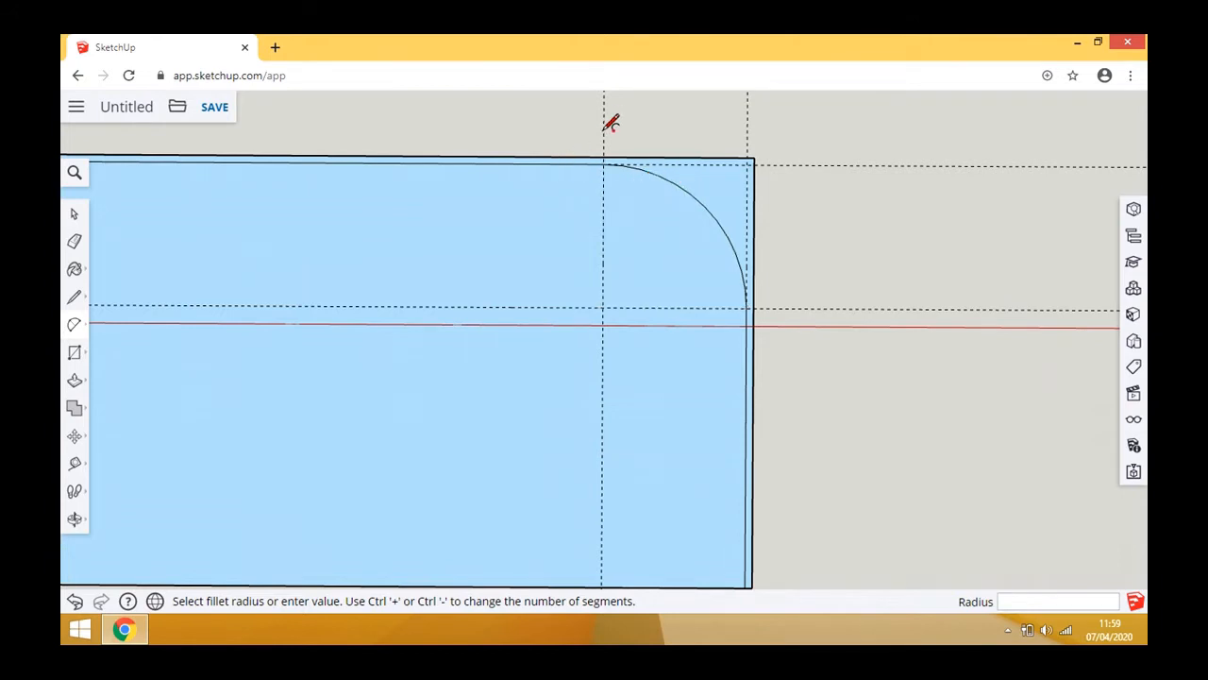
{"action": "scroll", "coordinate": [604, 133], "scroll_direction": "up", "scroll_amount": 1}
{"action": "left_click", "coordinate": [74, 214]}
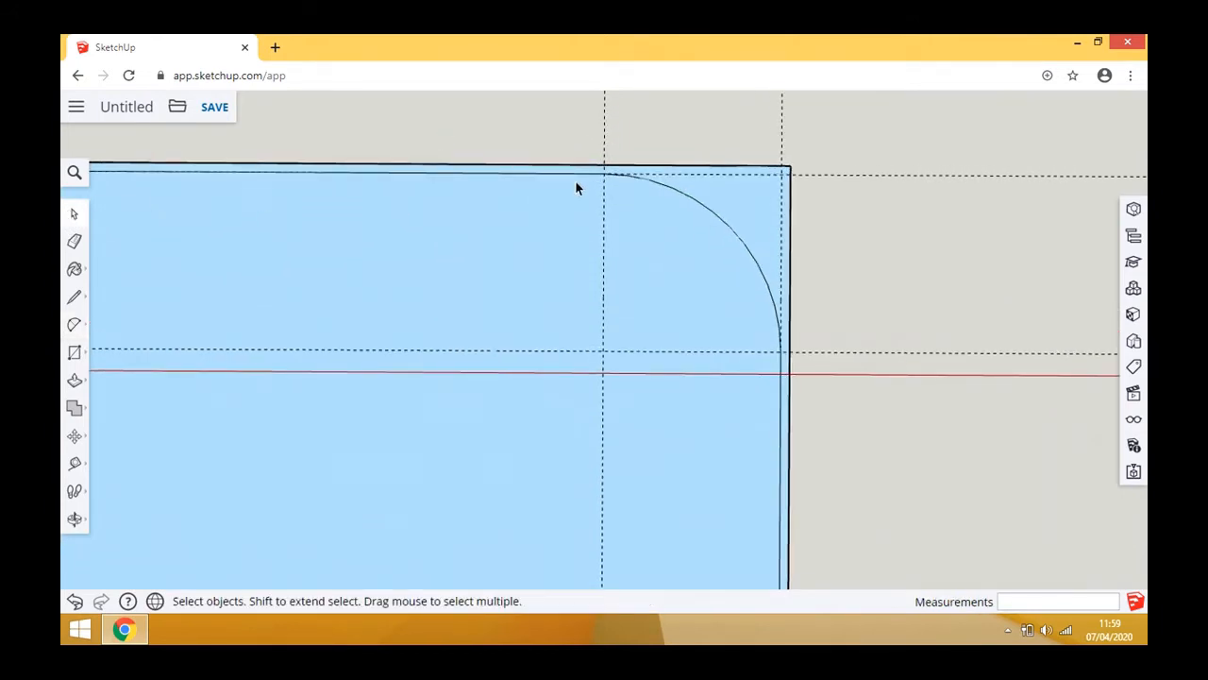
{"action": "left_click", "coordinate": [625, 235]}
{"action": "scroll", "coordinate": [845, 225], "scroll_direction": "down", "scroll_amount": 2}
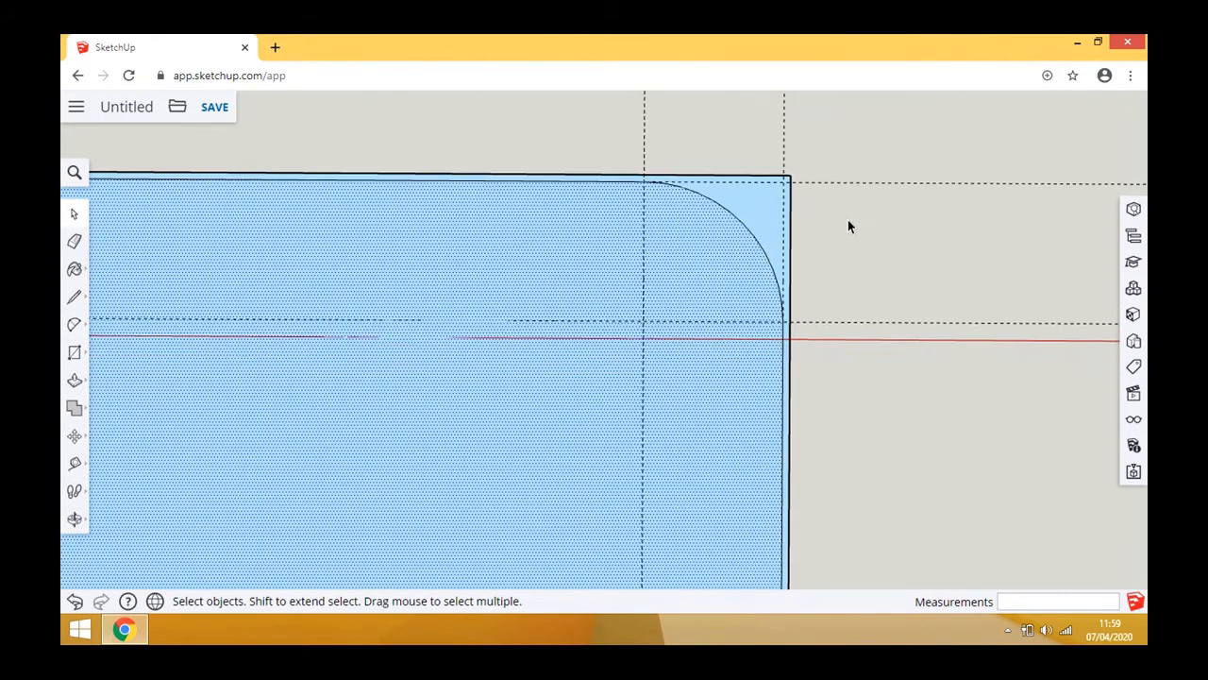
{"action": "key", "text": "Delete"}
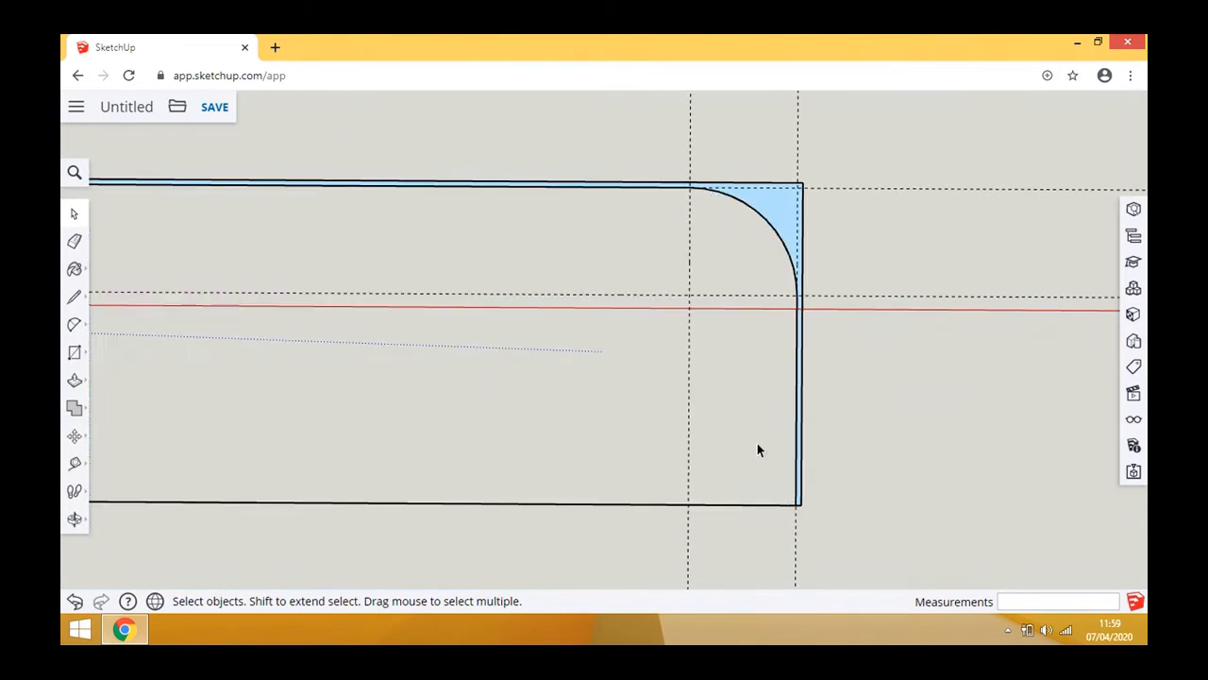
- Delete the rectangle's leftover lower long edge and left short edge, leaving only the L-shaped wall strip
{"action": "left_click", "coordinate": [757, 504]}
{"action": "key", "text": "Delete"}
{"action": "scroll", "coordinate": [387, 394], "scroll_direction": "down", "scroll_amount": 4}
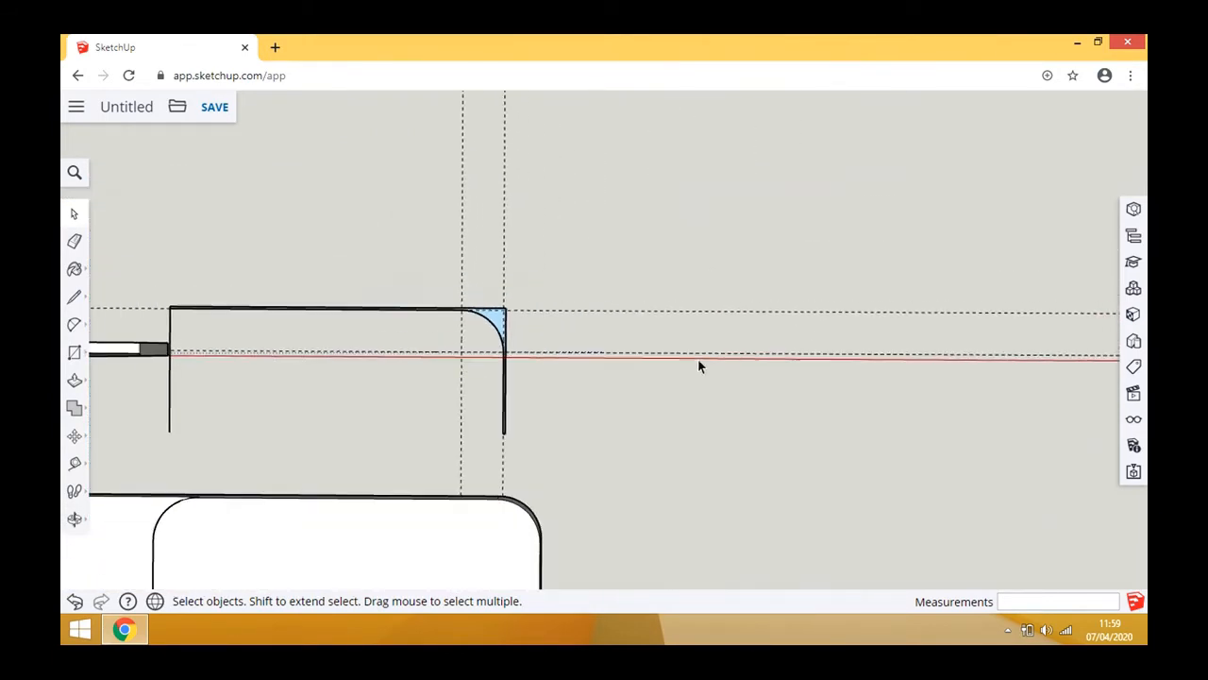
{"action": "scroll", "coordinate": [700, 366], "scroll_direction": "down", "scroll_amount": 2}
{"action": "scroll", "coordinate": [334, 362], "scroll_direction": "up", "scroll_amount": 5}
{"action": "left_click", "coordinate": [328, 362]}
{"action": "key", "text": "Delete"}
{"action": "scroll", "coordinate": [275, 385], "scroll_direction": "down", "scroll_amount": 1}
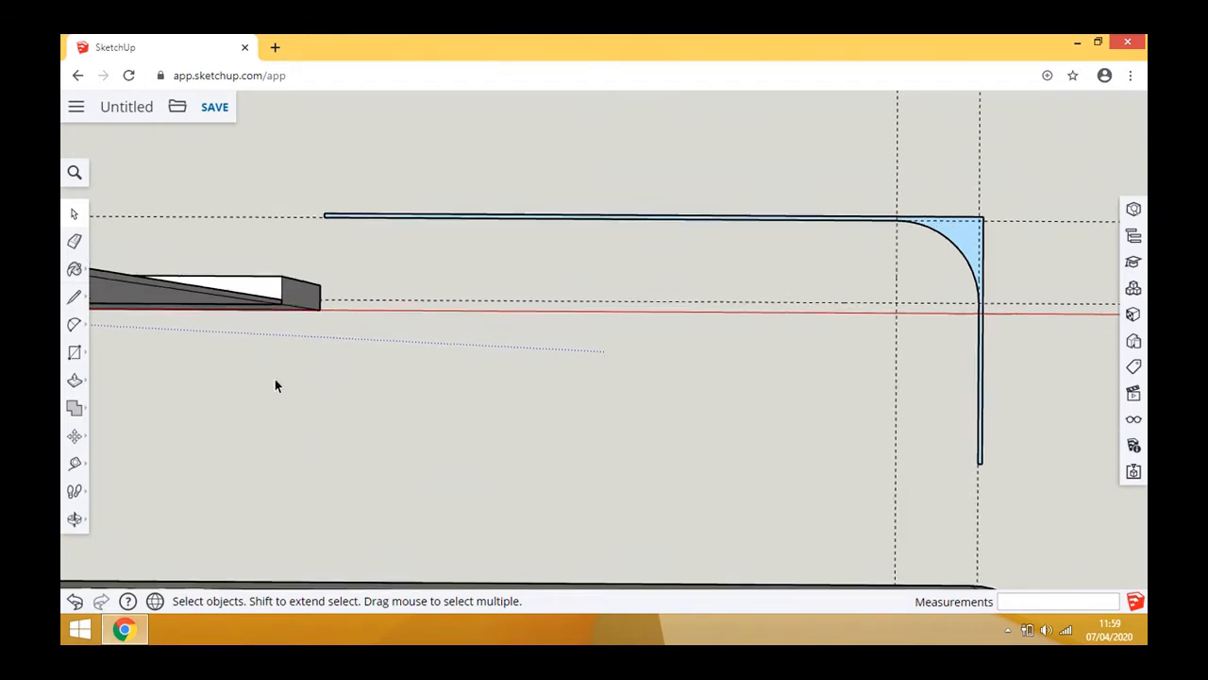
{"action": "scroll", "coordinate": [276, 385], "scroll_direction": "down", "scroll_amount": 2}
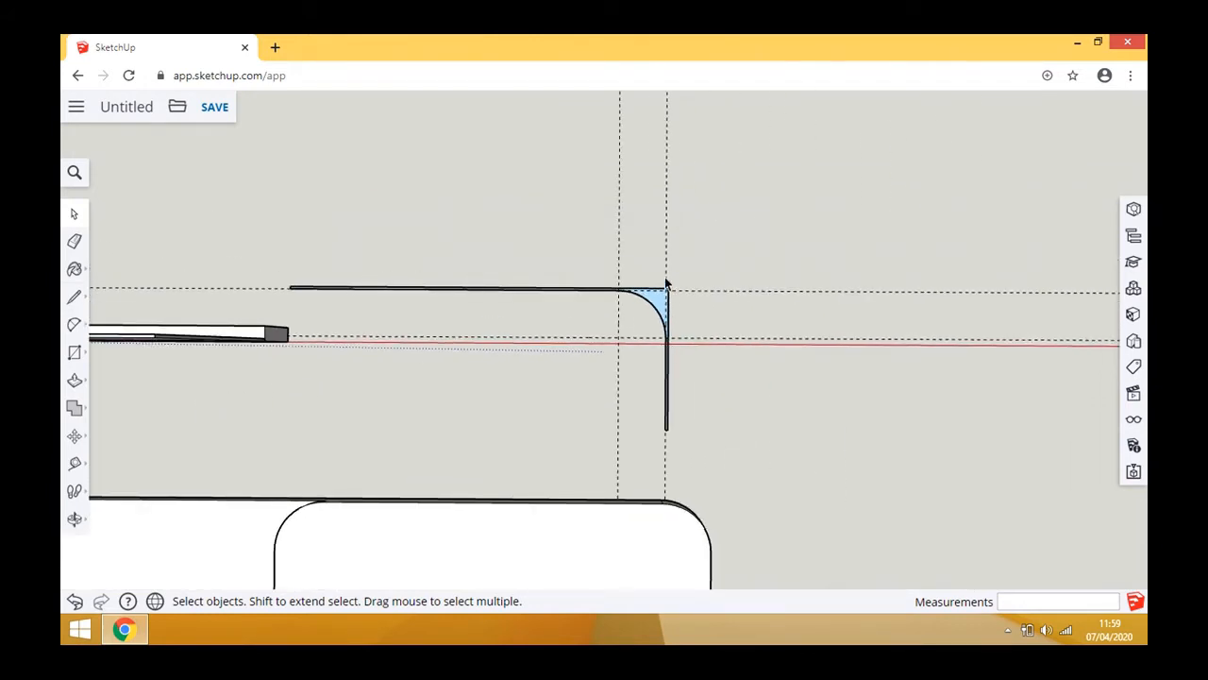
- Round off the wall strip's outer corner with a tangent arc between the outer edges at the 1 m guides
{"action": "scroll", "coordinate": [679, 308], "scroll_direction": "up", "scroll_amount": 4}
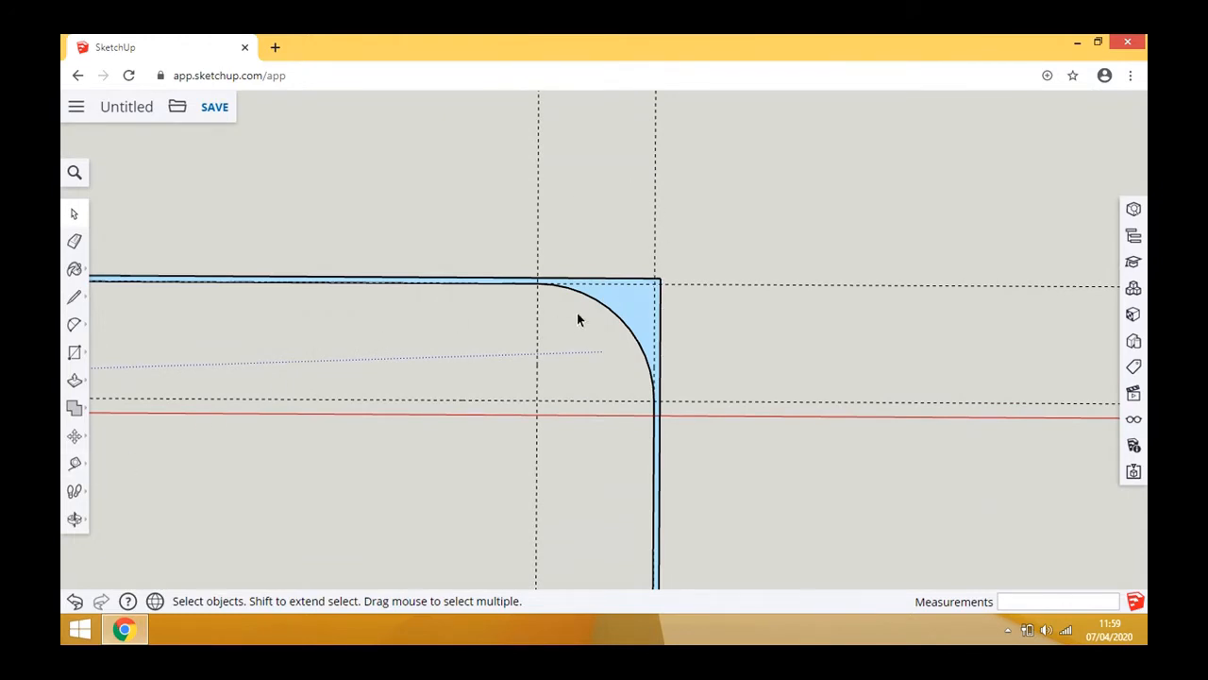
{"action": "scroll", "coordinate": [640, 286], "scroll_direction": "up", "scroll_amount": 5}
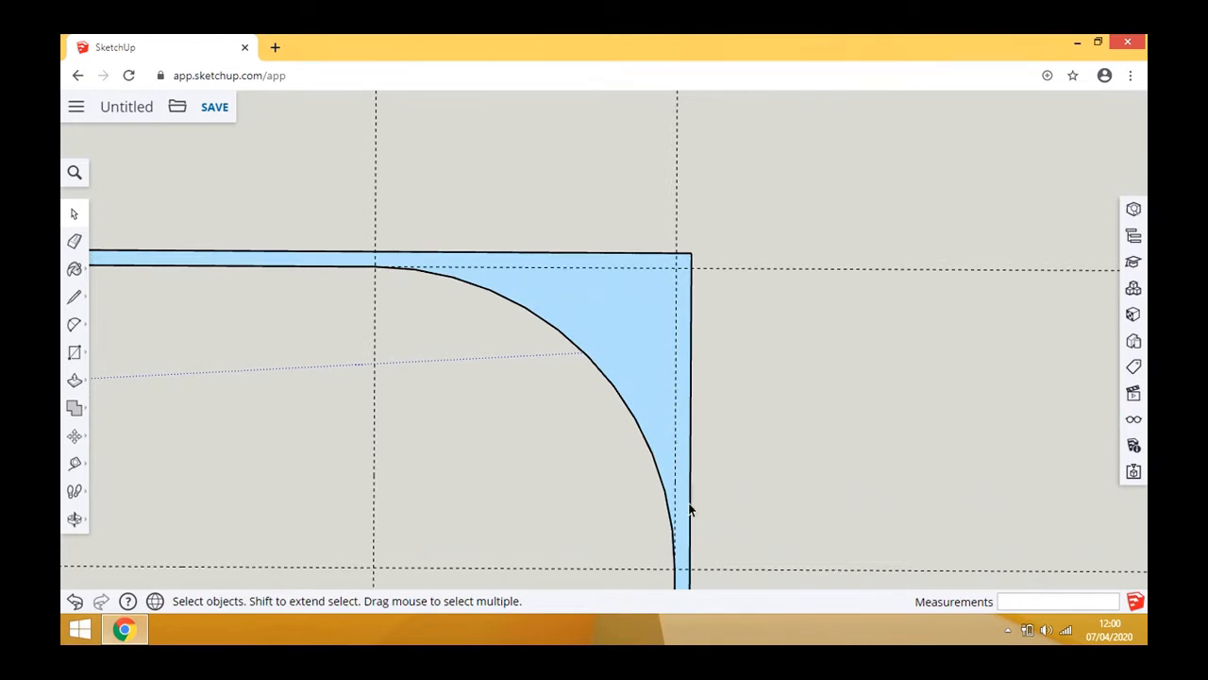
{"action": "scroll", "coordinate": [658, 387], "scroll_direction": "down", "scroll_amount": 1}
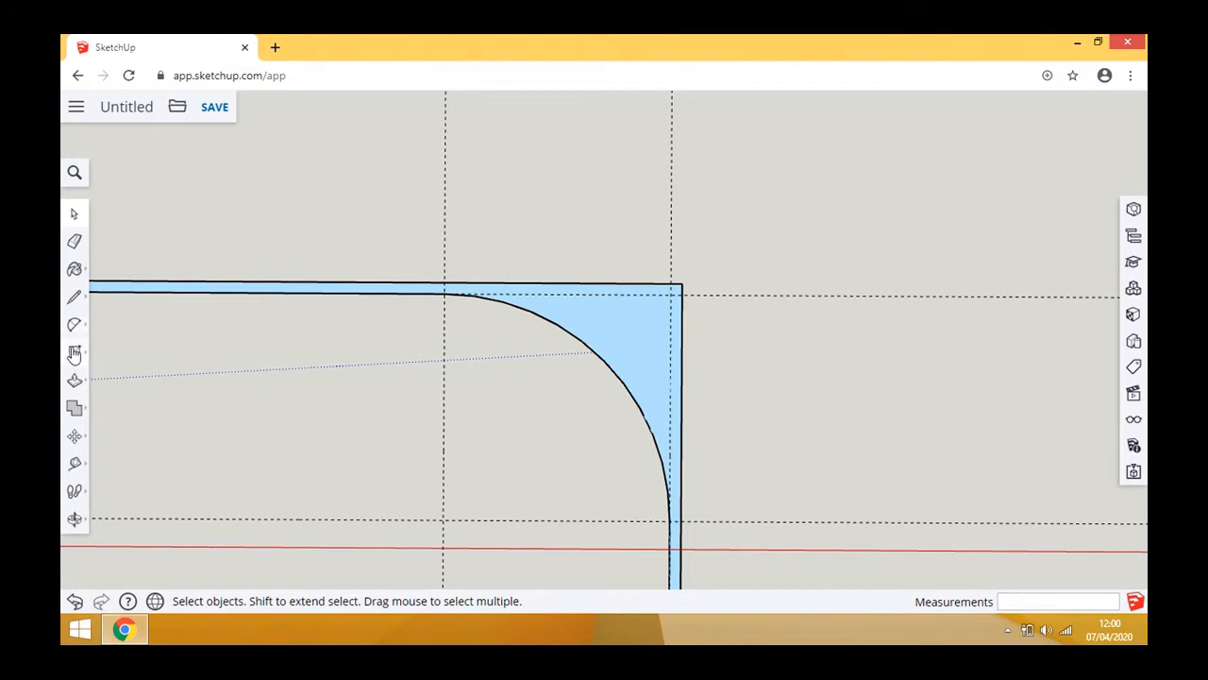
{"action": "left_click", "coordinate": [74, 324]}
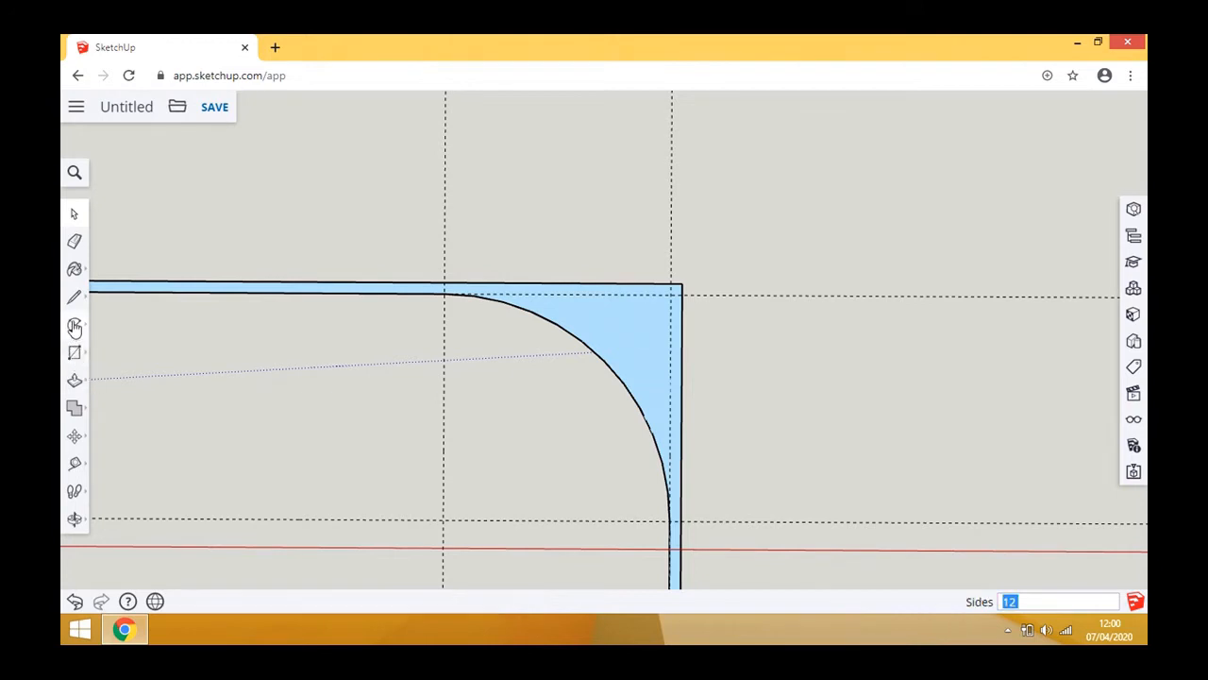
{"action": "left_click", "coordinate": [443, 282]}
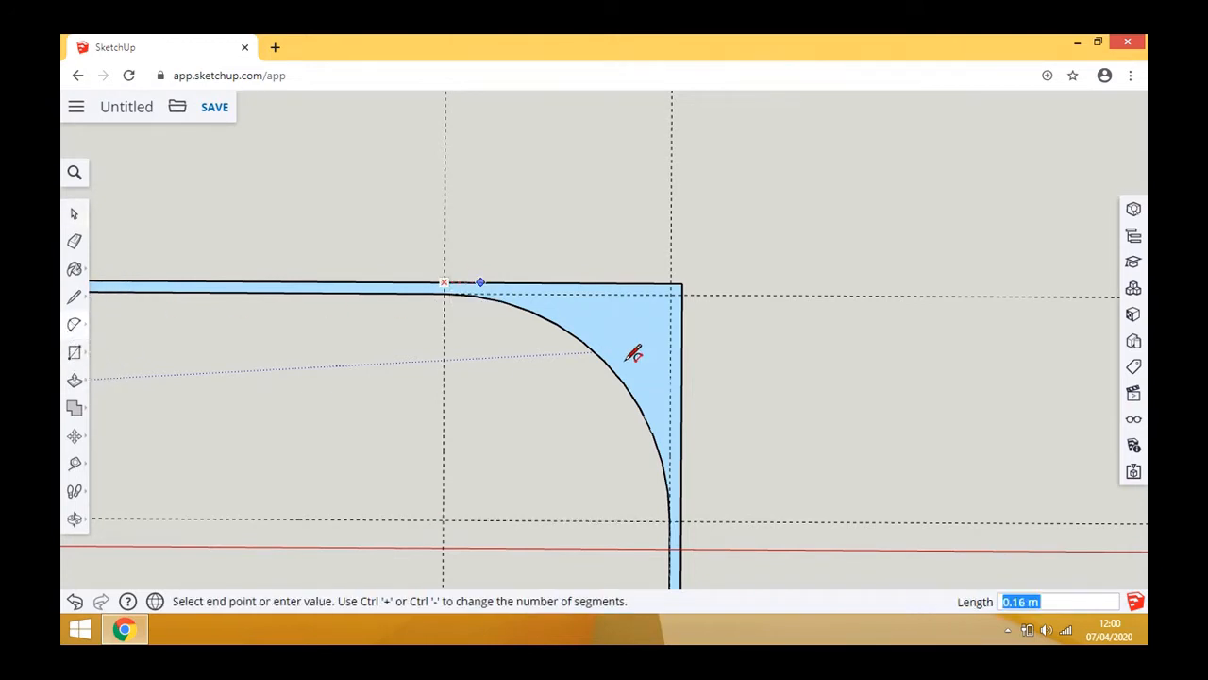
{"action": "left_click", "coordinate": [689, 510]}
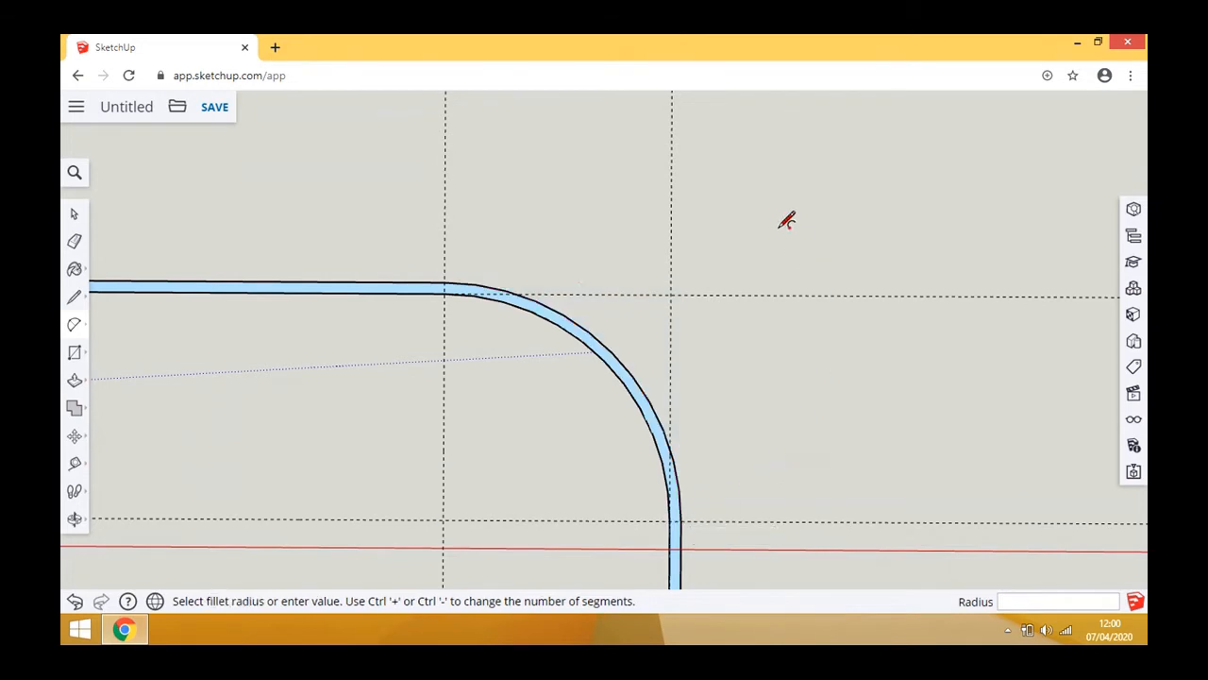
{"action": "scroll", "coordinate": [755, 231], "scroll_direction": "down", "scroll_amount": 2}
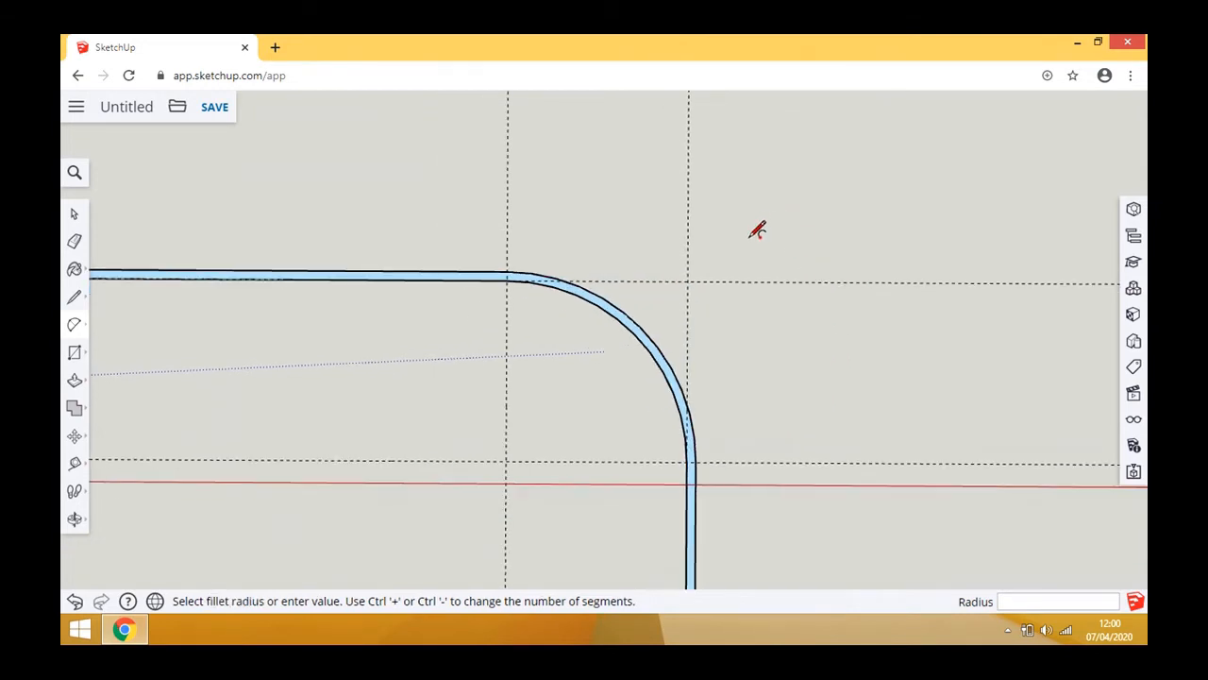
- Delete the construction guides around the curved wall outline
{"action": "left_click", "coordinate": [75, 213]}
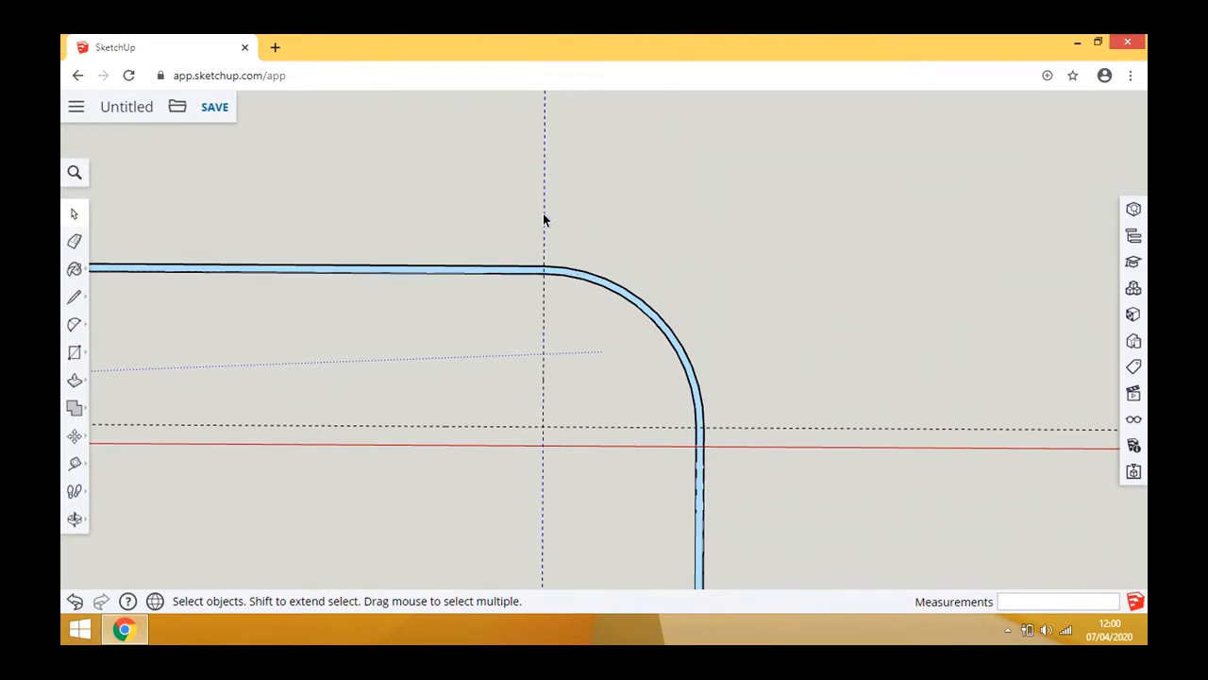
{"action": "left_click", "coordinate": [775, 428]}
{"action": "scroll", "coordinate": [454, 203], "scroll_direction": "down", "scroll_amount": 3}
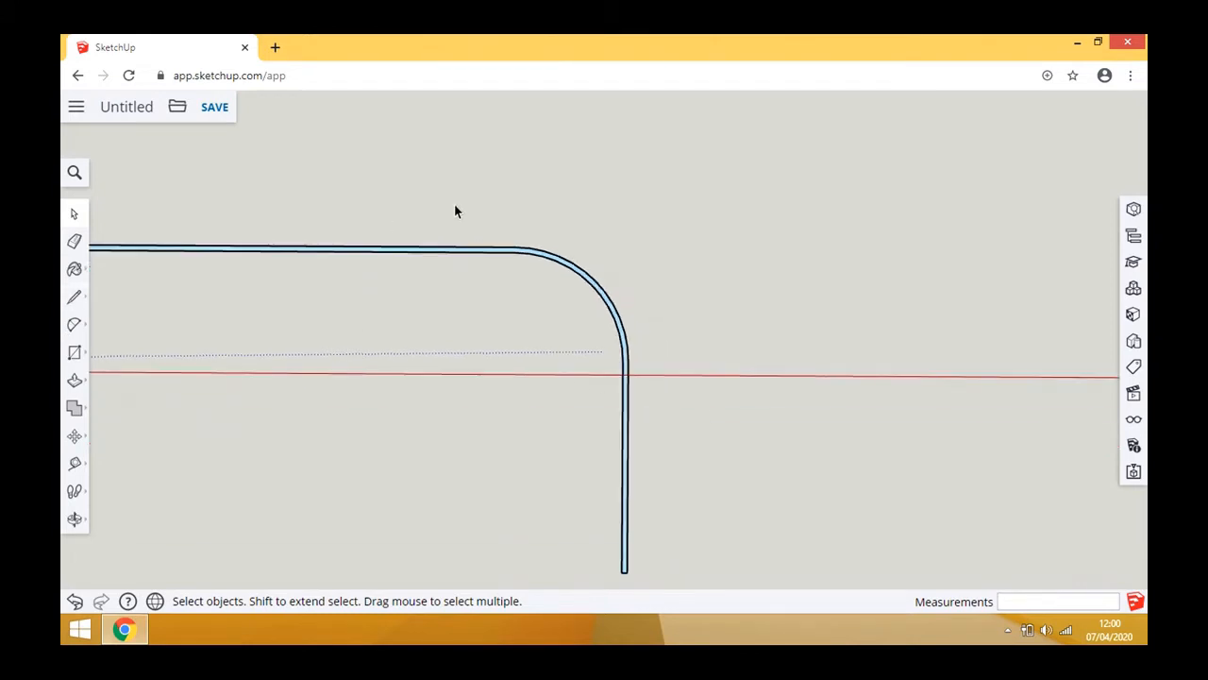
- Extrude the curved wall strip upward to a height of 4 m with Push/Pull
{"action": "left_click", "coordinate": [74, 519]}
{"action": "left_click_drag", "start_coordinate": [330, 304], "coordinate": [396, 301]}
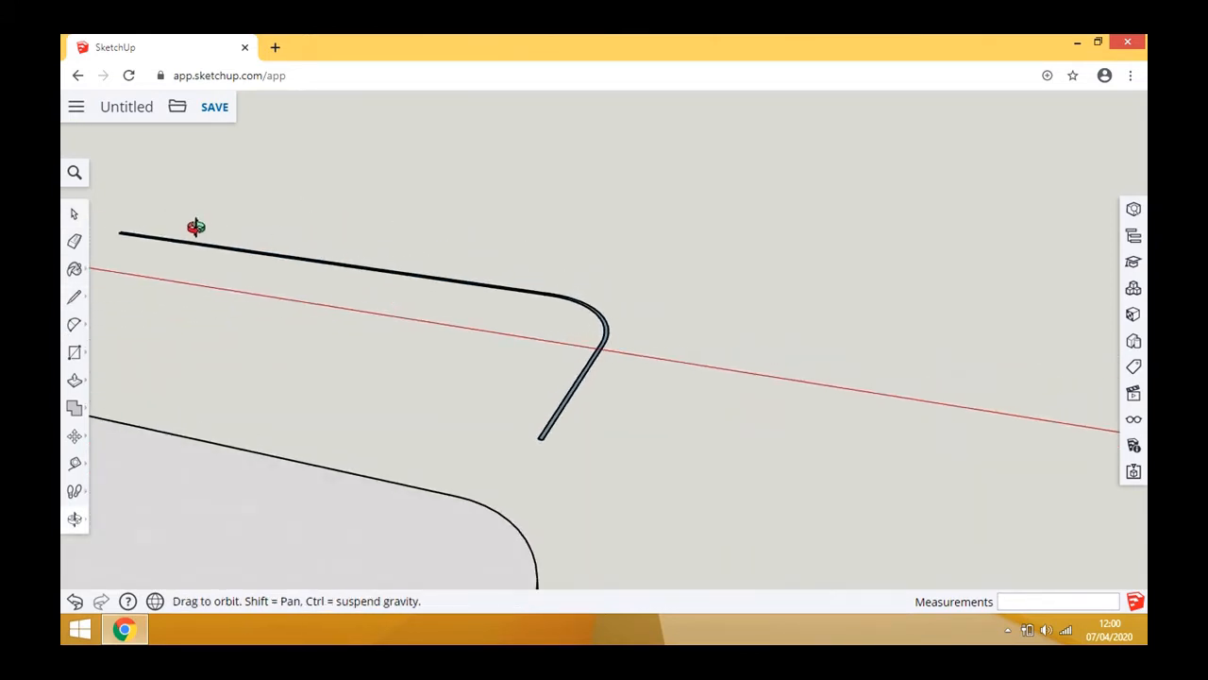
{"action": "left_click", "coordinate": [77, 380]}
{"action": "scroll", "coordinate": [550, 458], "scroll_direction": "up", "scroll_amount": 3}
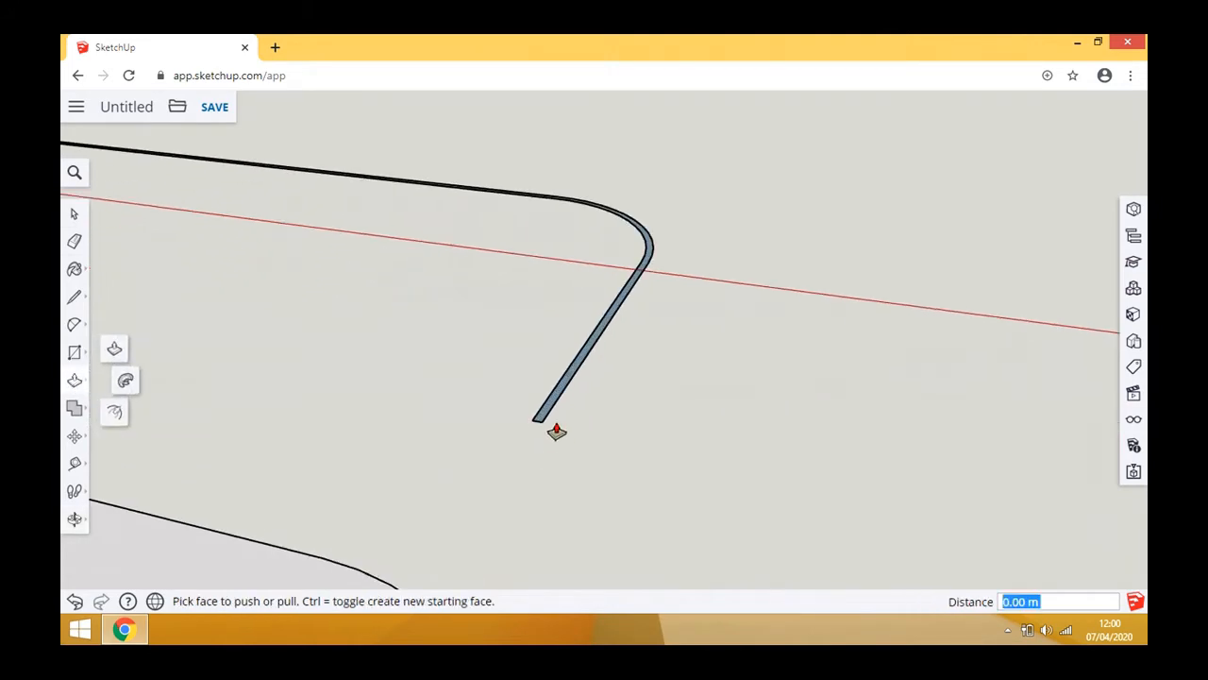
{"action": "left_click", "coordinate": [544, 423]}
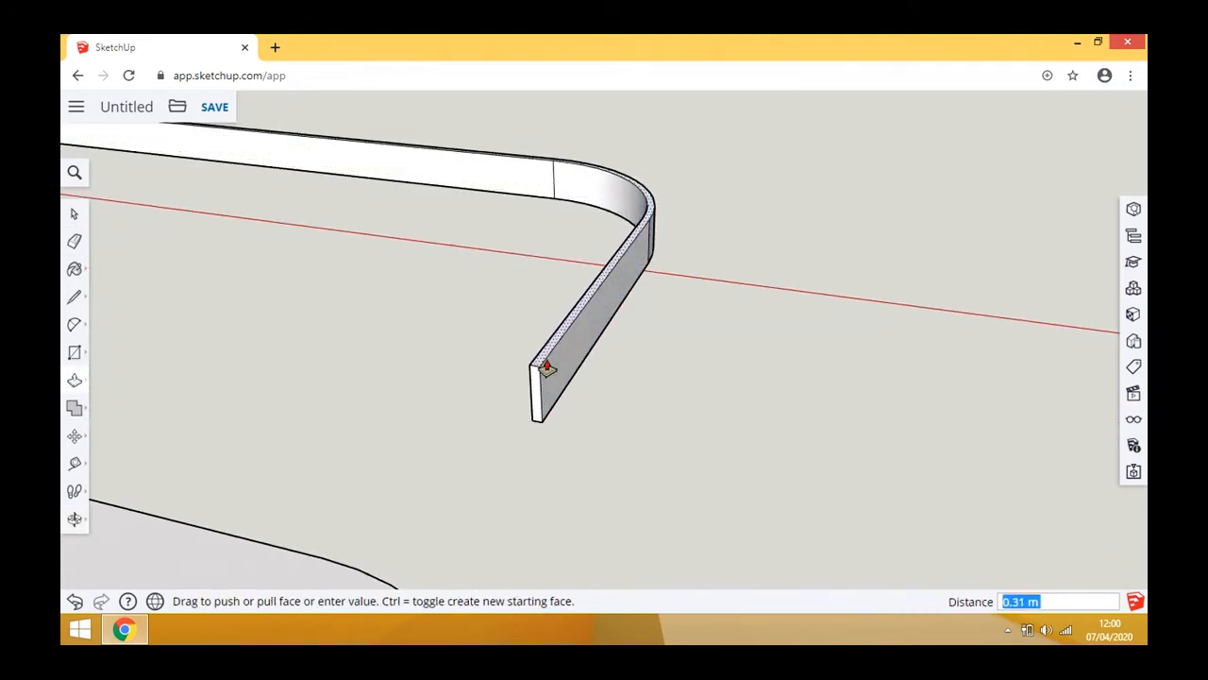
{"action": "type", "text": "4.00 "}
{"action": "type", "text": "m"}
{"action": "key", "text": "Return"}
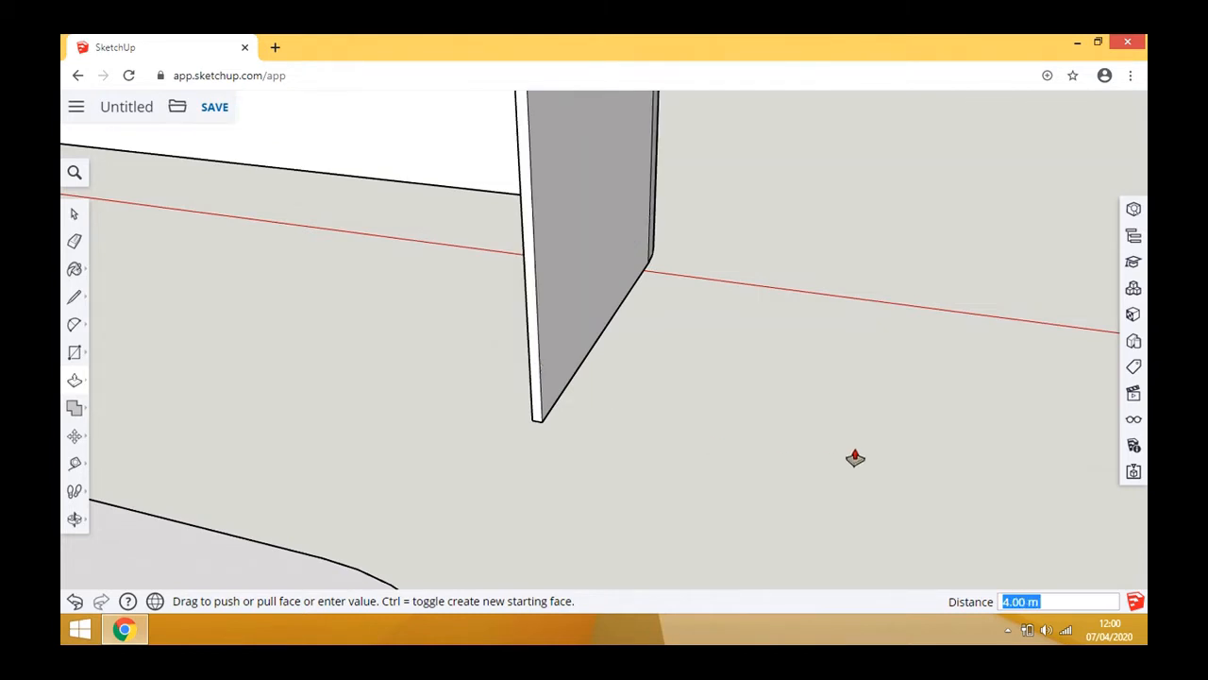
- Group the whole curved wall, and select the floor, the panel and the wall individually to check their grouping
{"action": "scroll", "coordinate": [877, 445], "scroll_direction": "up", "scroll_amount": 3}
{"action": "scroll", "coordinate": [897, 437], "scroll_direction": "down", "scroll_amount": 8}
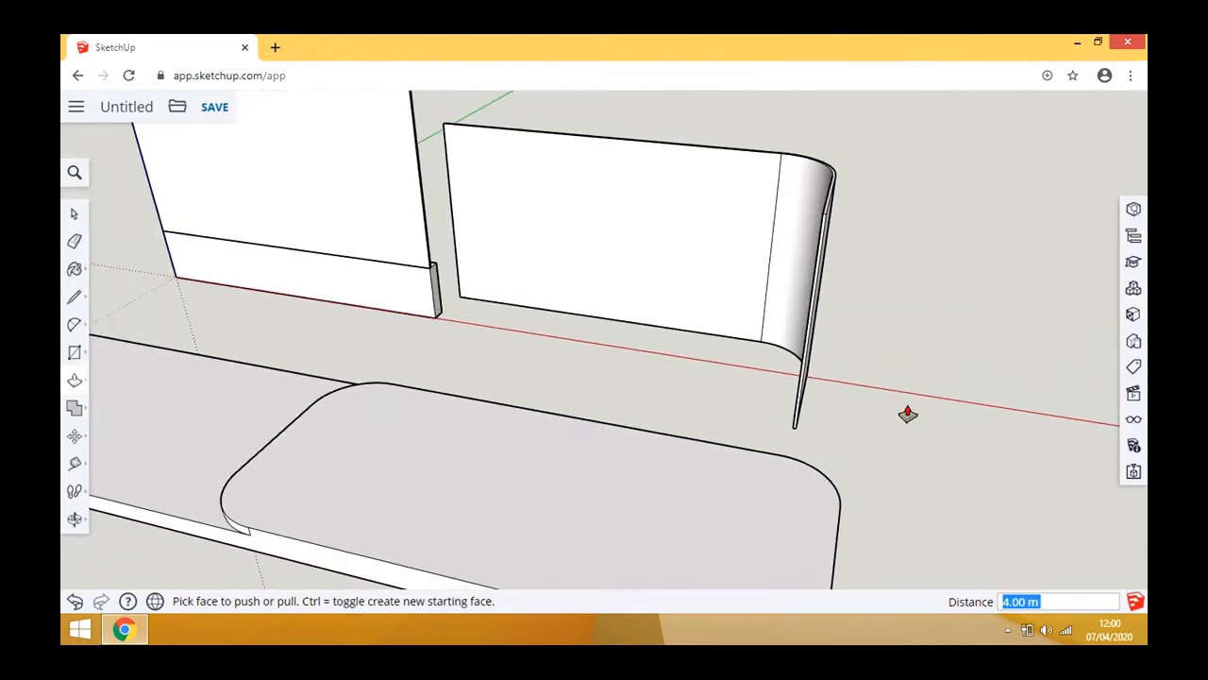
{"action": "left_click", "coordinate": [75, 519]}
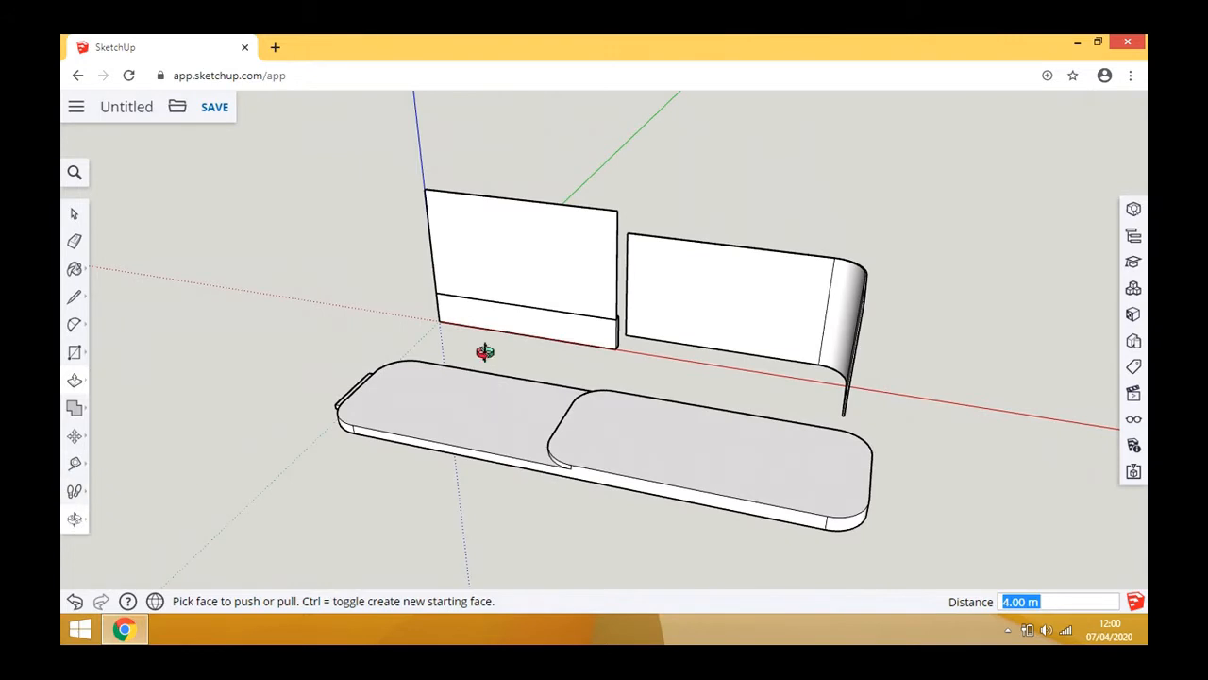
{"action": "left_click_drag", "start_coordinate": [485, 353], "coordinate": [599, 545]}
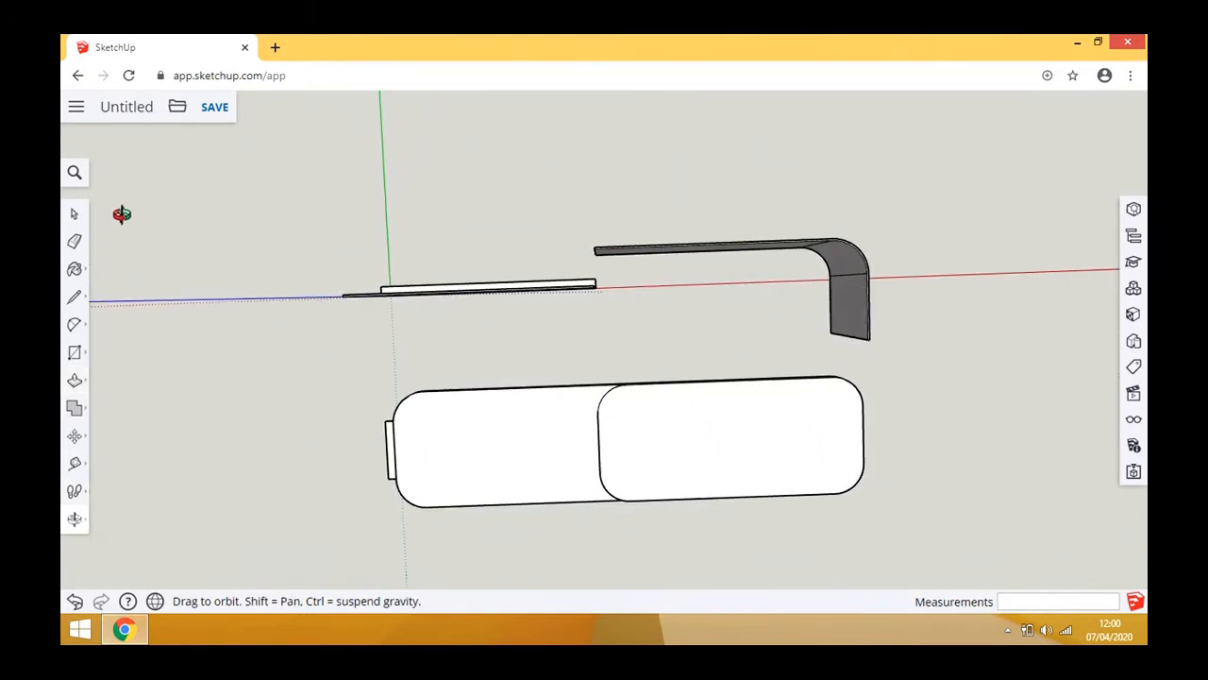
{"action": "left_click", "coordinate": [75, 215]}
{"action": "triple_click", "coordinate": [855, 257]}
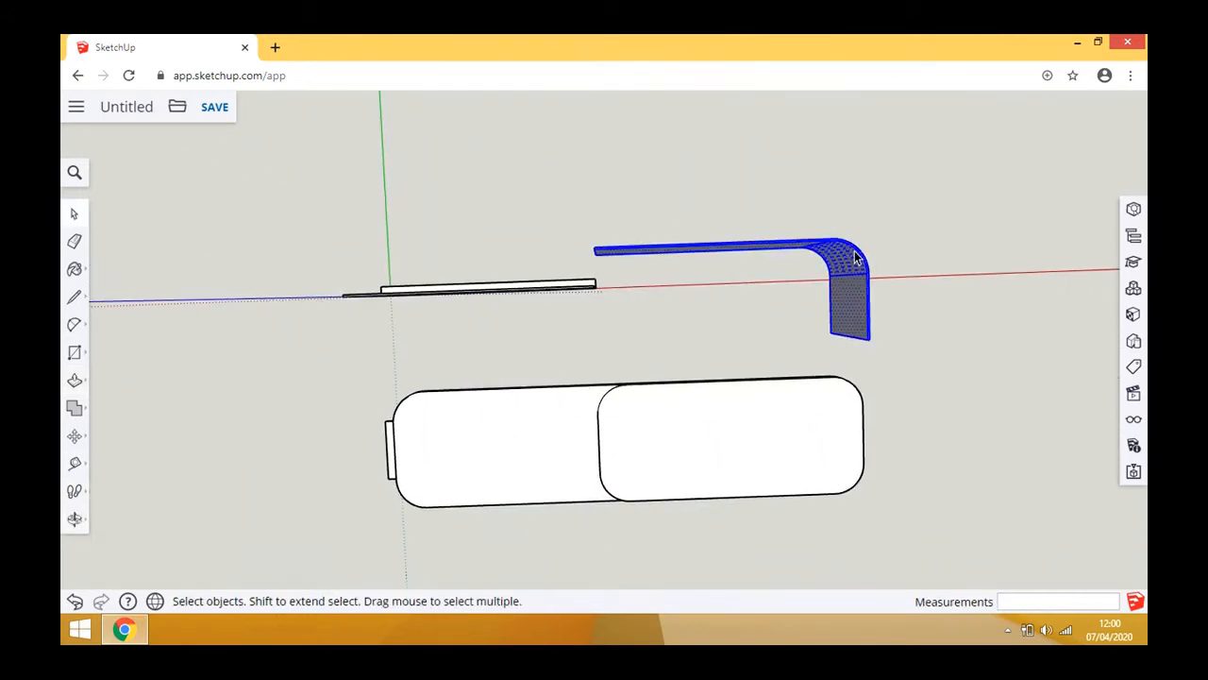
{"action": "right_click", "coordinate": [855, 257]}
{"action": "left_click", "coordinate": [900, 437]}
{"action": "left_click", "coordinate": [627, 493]}
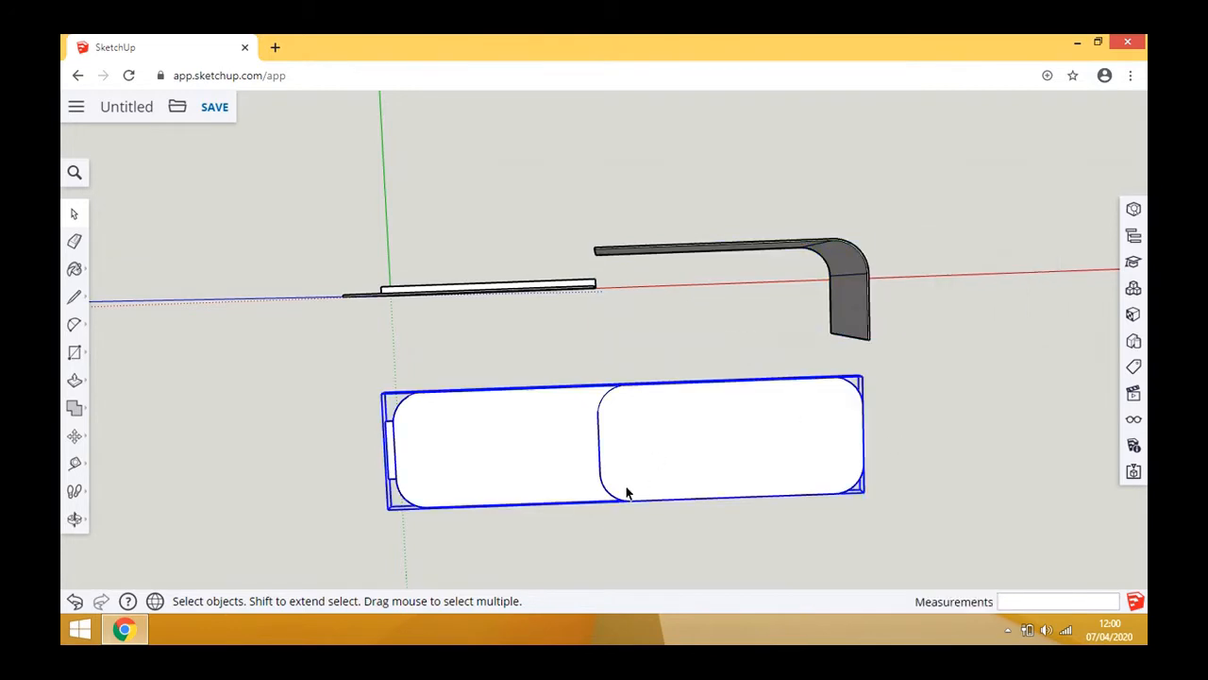
{"action": "left_click", "coordinate": [436, 297]}
{"action": "left_click", "coordinate": [752, 251]}
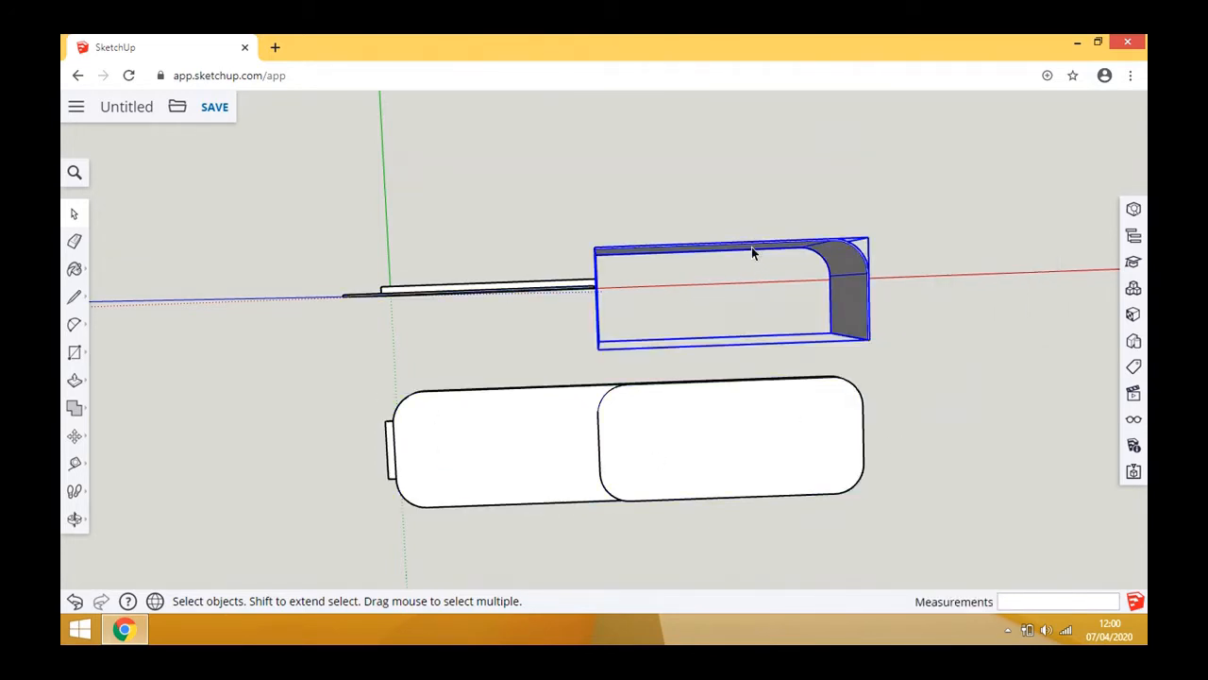
{"action": "left_click", "coordinate": [519, 448]}
{"action": "left_click", "coordinate": [236, 312]}
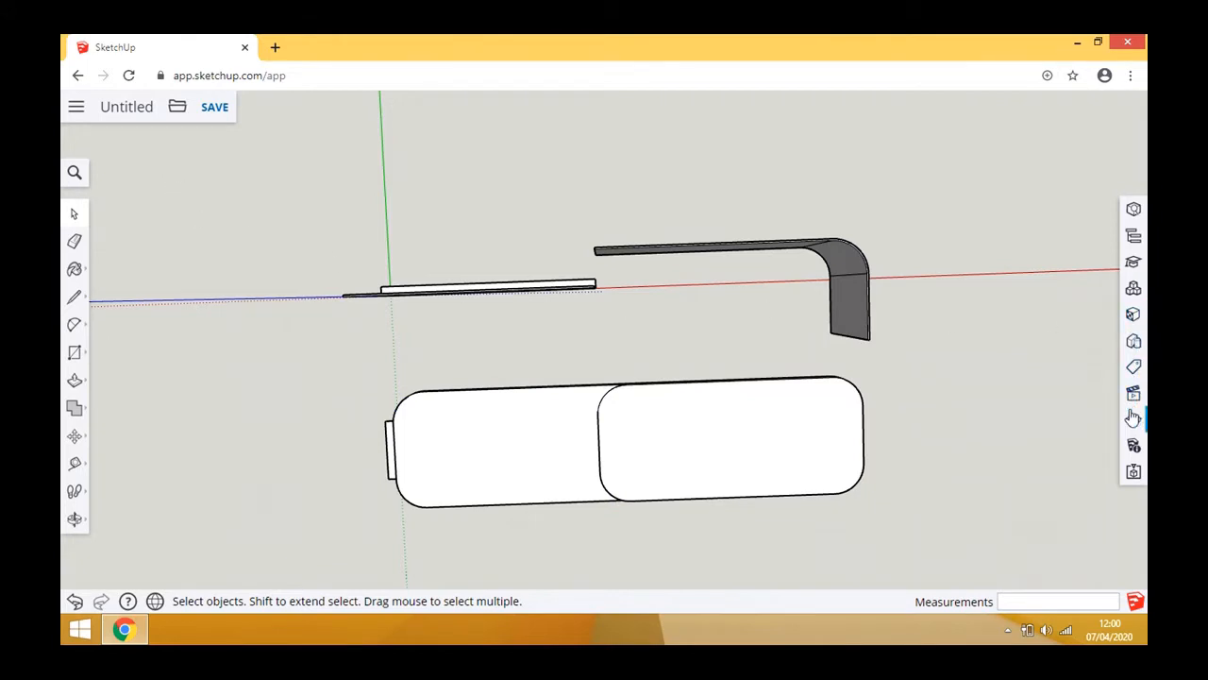
- Try hiding the axes and the guides in the display settings, restoring each one
{"action": "left_click", "coordinate": [1134, 418]}
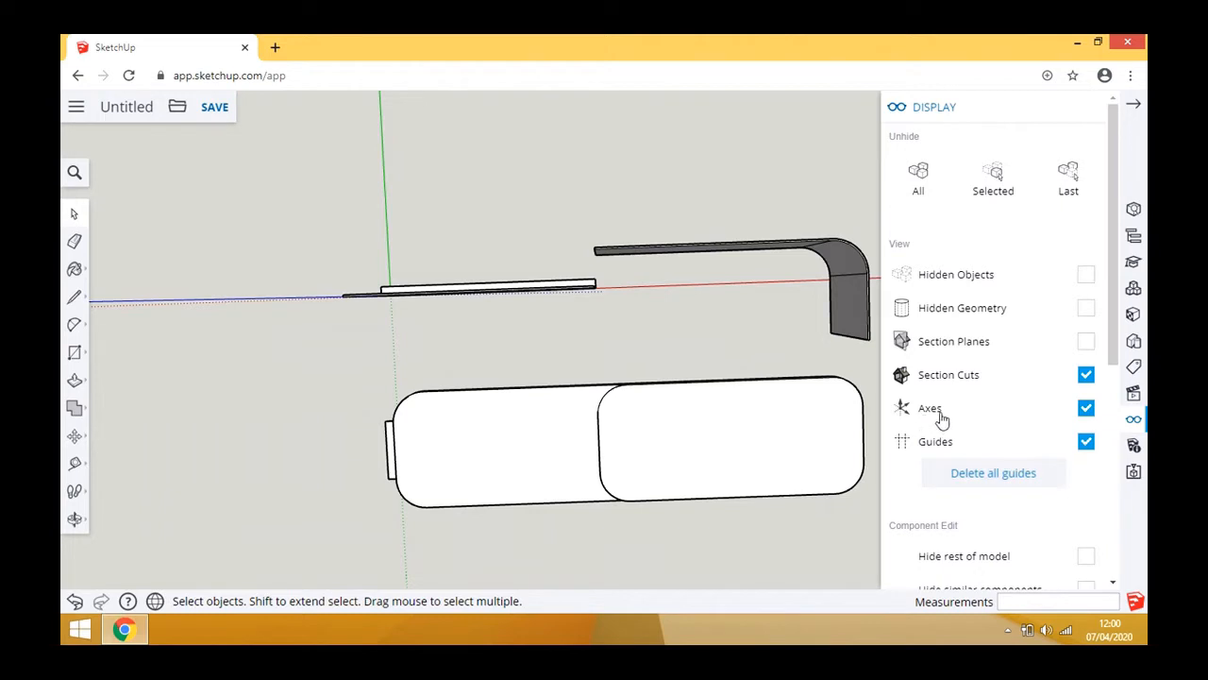
{"action": "left_click", "coordinate": [1086, 414]}
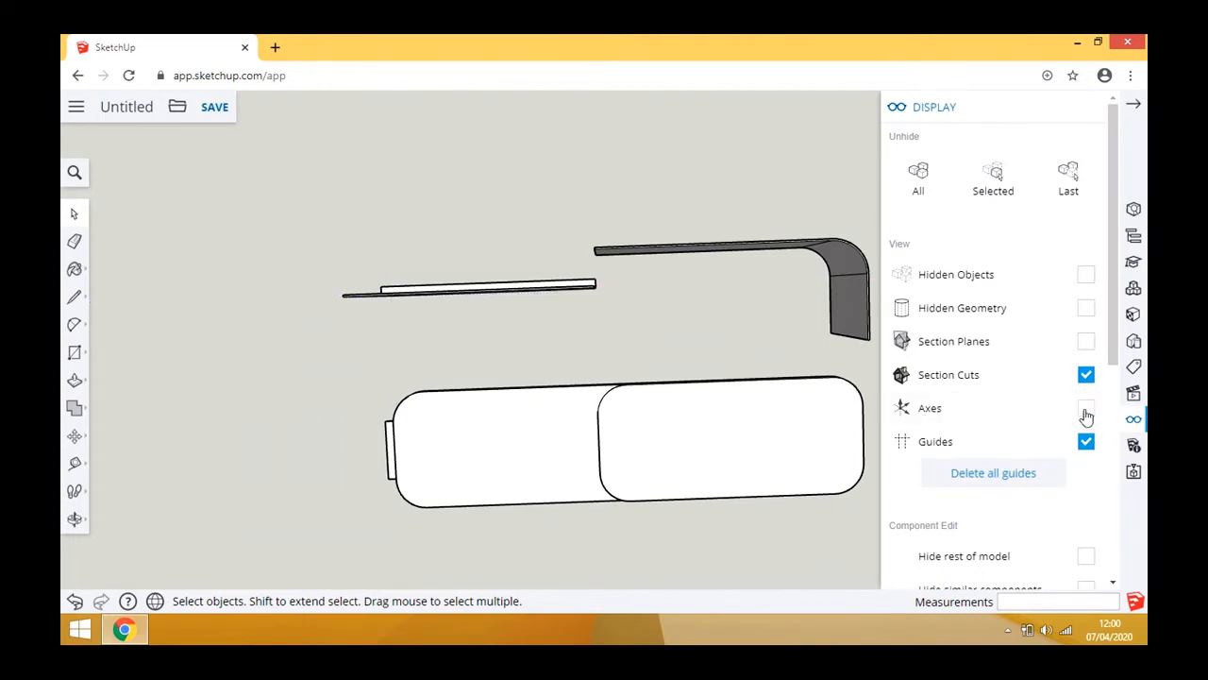
{"action": "left_click", "coordinate": [1085, 413]}
{"action": "left_click", "coordinate": [1087, 443]}
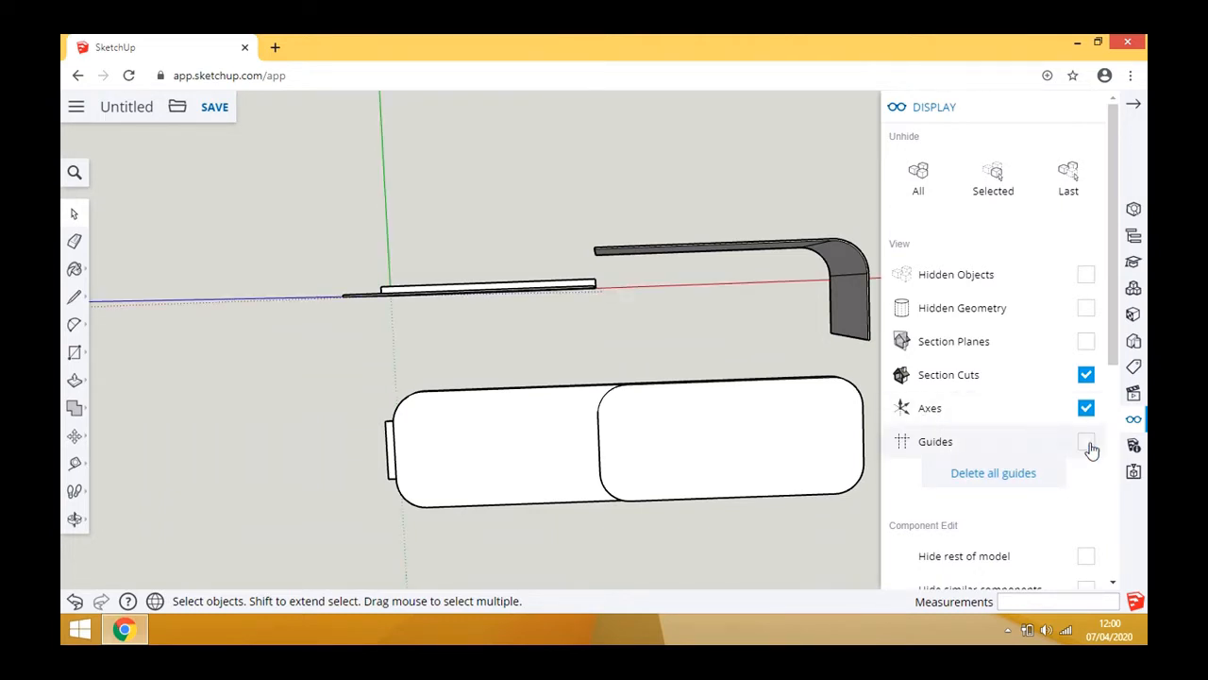
{"action": "left_click", "coordinate": [1087, 444]}
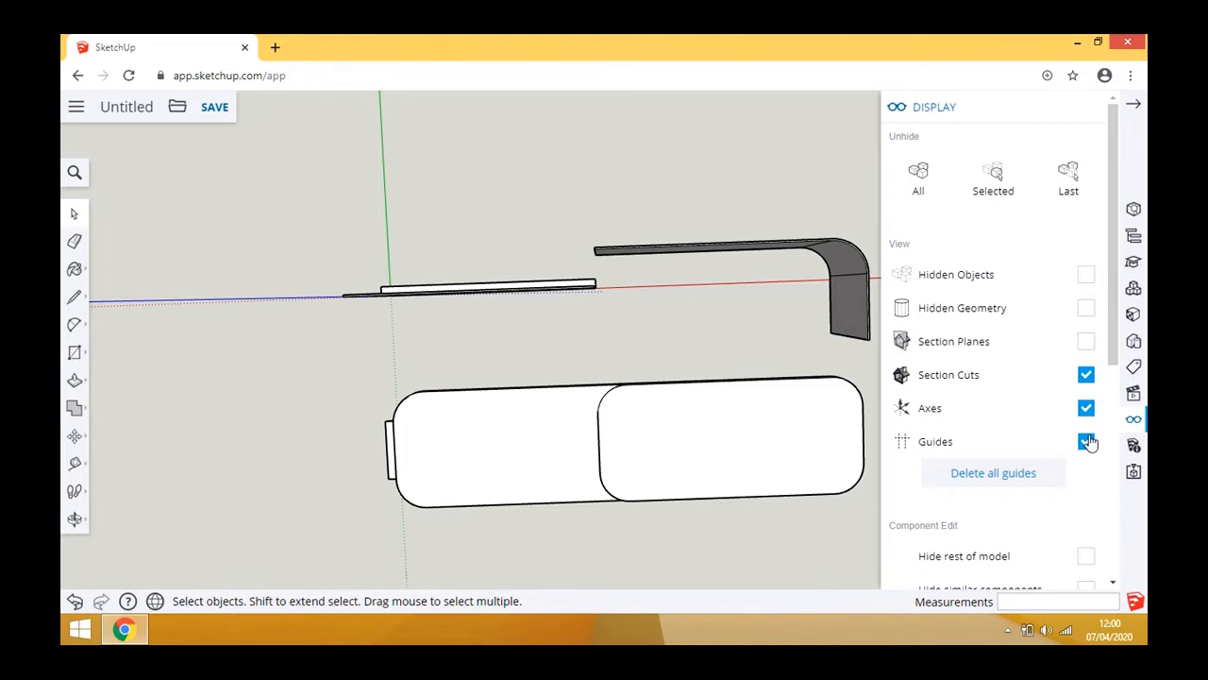
- Toggle the guides off and on, and set the camera to the standard top view
{"action": "left_click", "coordinate": [1088, 443]}
{"action": "left_click", "coordinate": [1089, 447]}
{"action": "left_click", "coordinate": [1134, 395]}
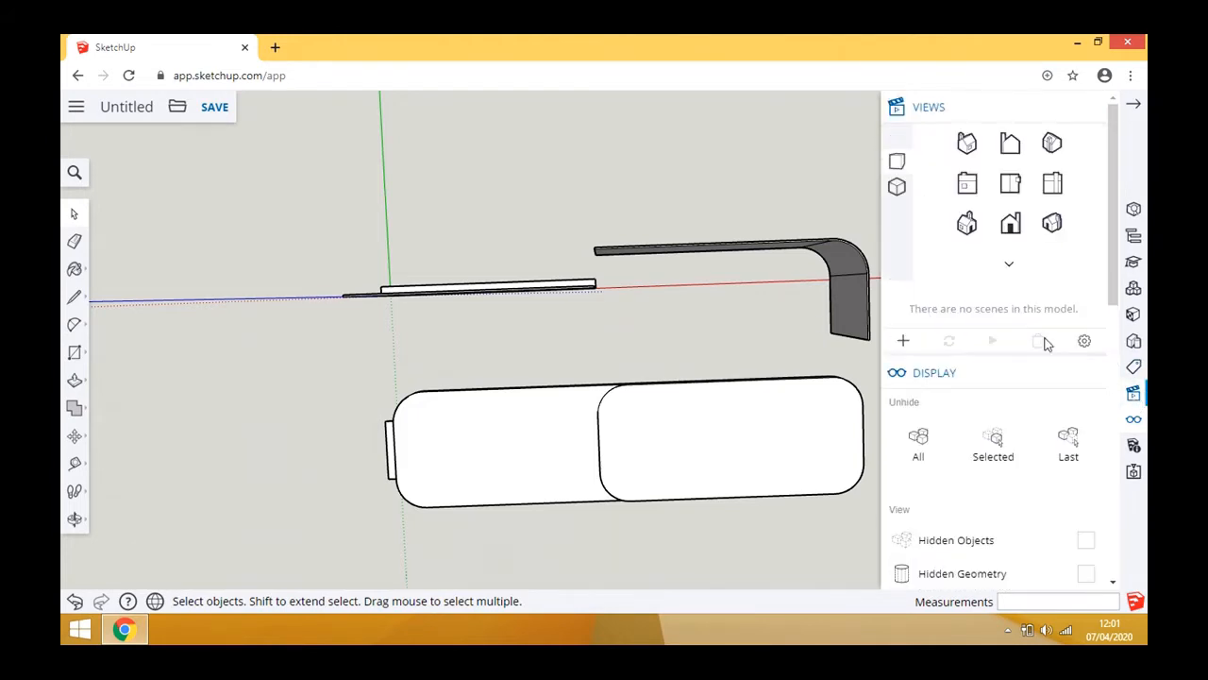
{"action": "scroll", "coordinate": [971, 496], "scroll_direction": "down", "scroll_amount": 3}
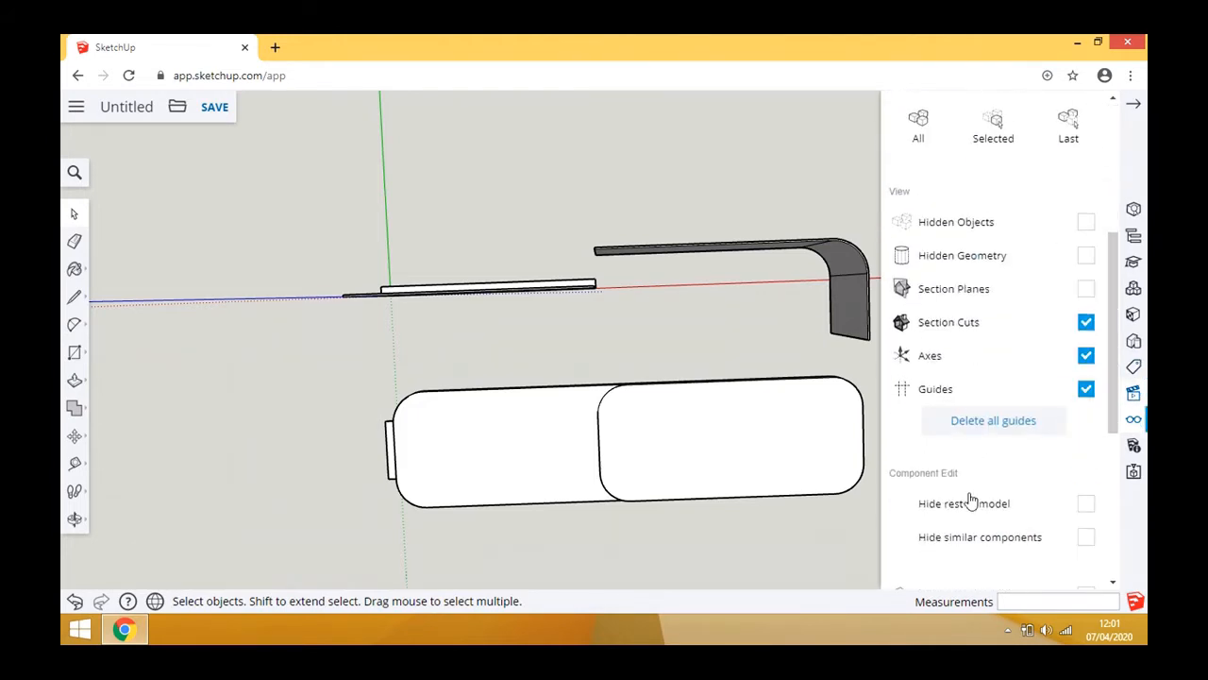
{"action": "scroll", "coordinate": [970, 503], "scroll_direction": "down", "scroll_amount": 2}
{"action": "scroll", "coordinate": [967, 503], "scroll_direction": "down", "scroll_amount": 2}
{"action": "scroll", "coordinate": [944, 491], "scroll_direction": "up", "scroll_amount": 8}
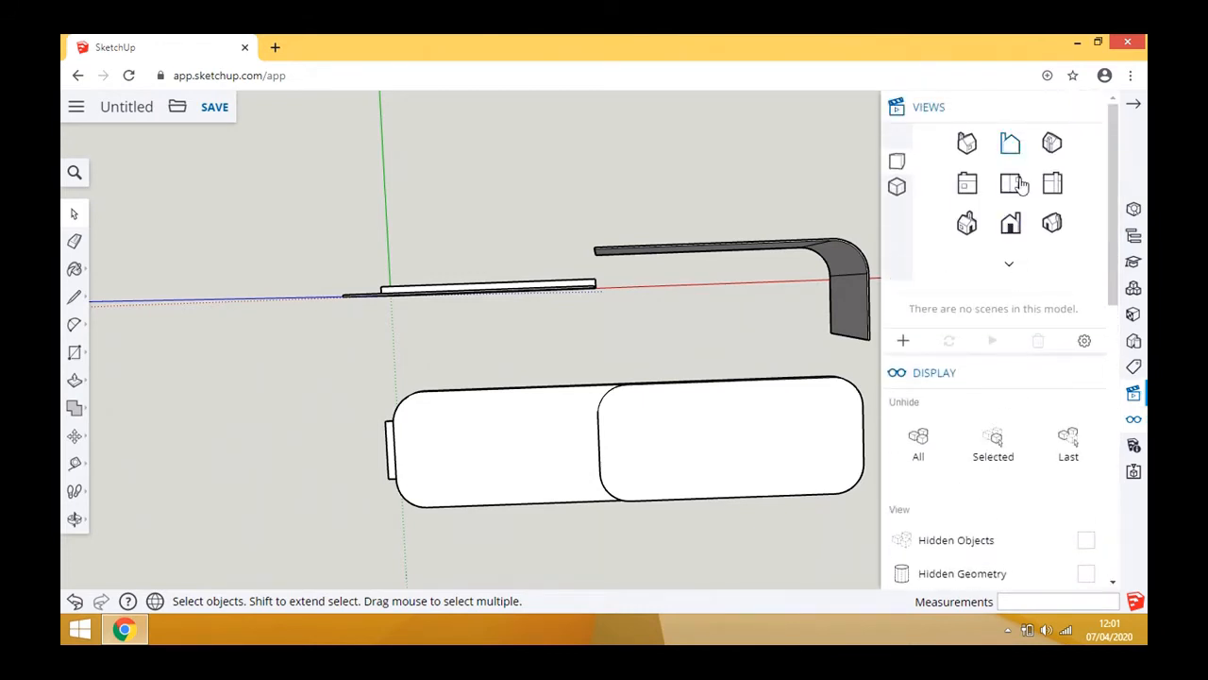
{"action": "left_click", "coordinate": [1012, 187]}
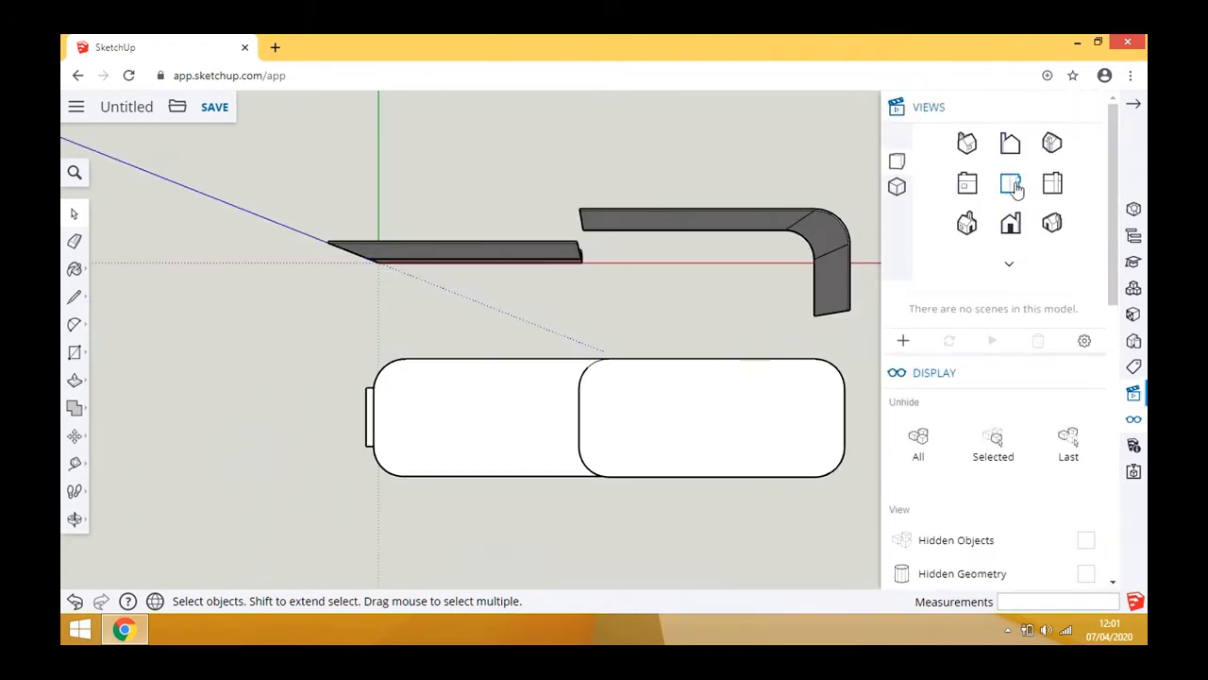
- Compare parallel projection with perspective in the top view several times, and settle on parallel projection
{"action": "left_click", "coordinate": [897, 188]}
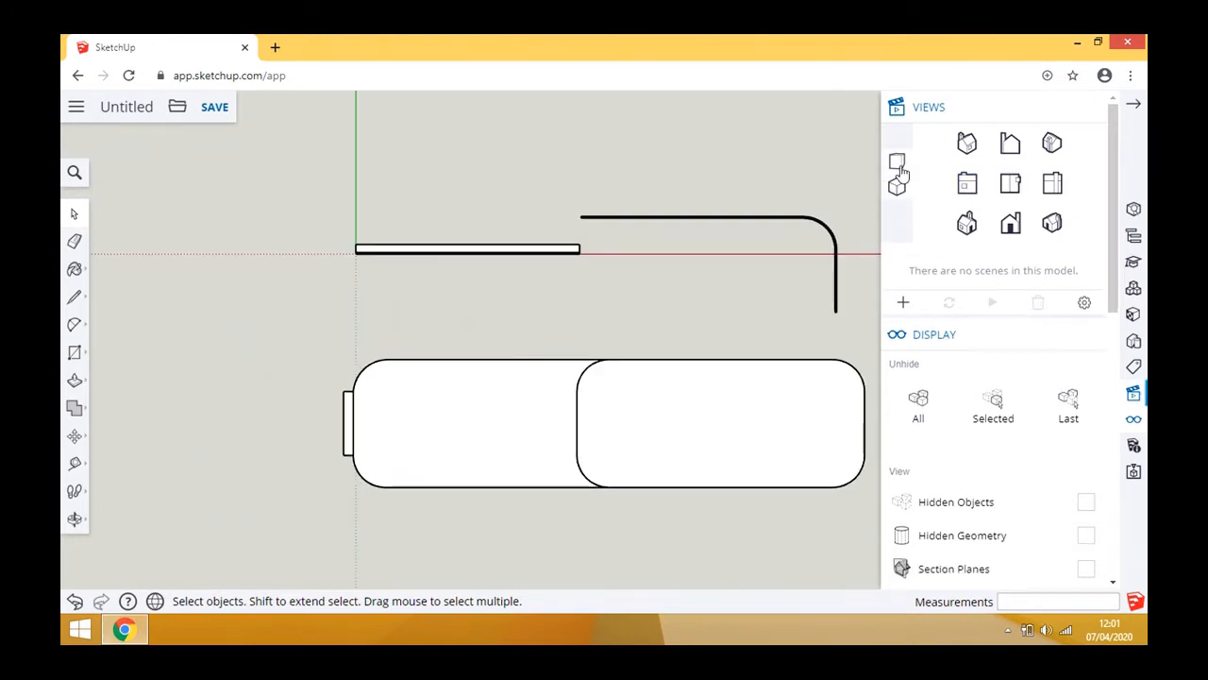
{"action": "left_click", "coordinate": [900, 171]}
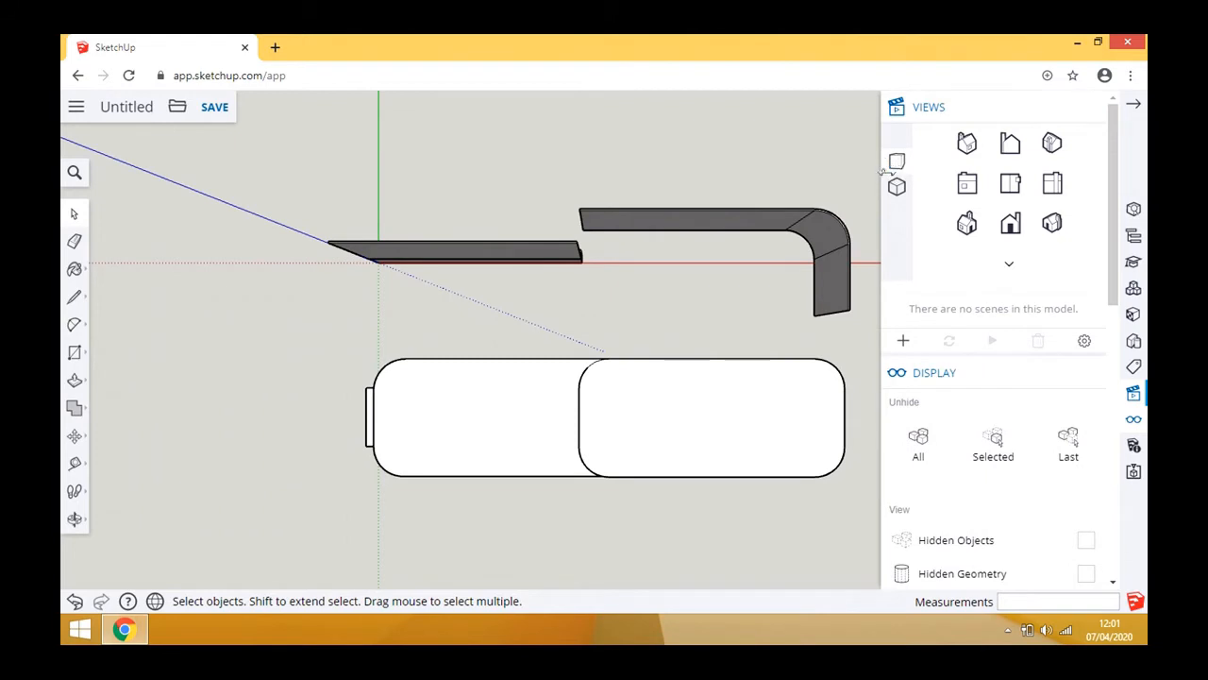
{"action": "left_click", "coordinate": [899, 189]}
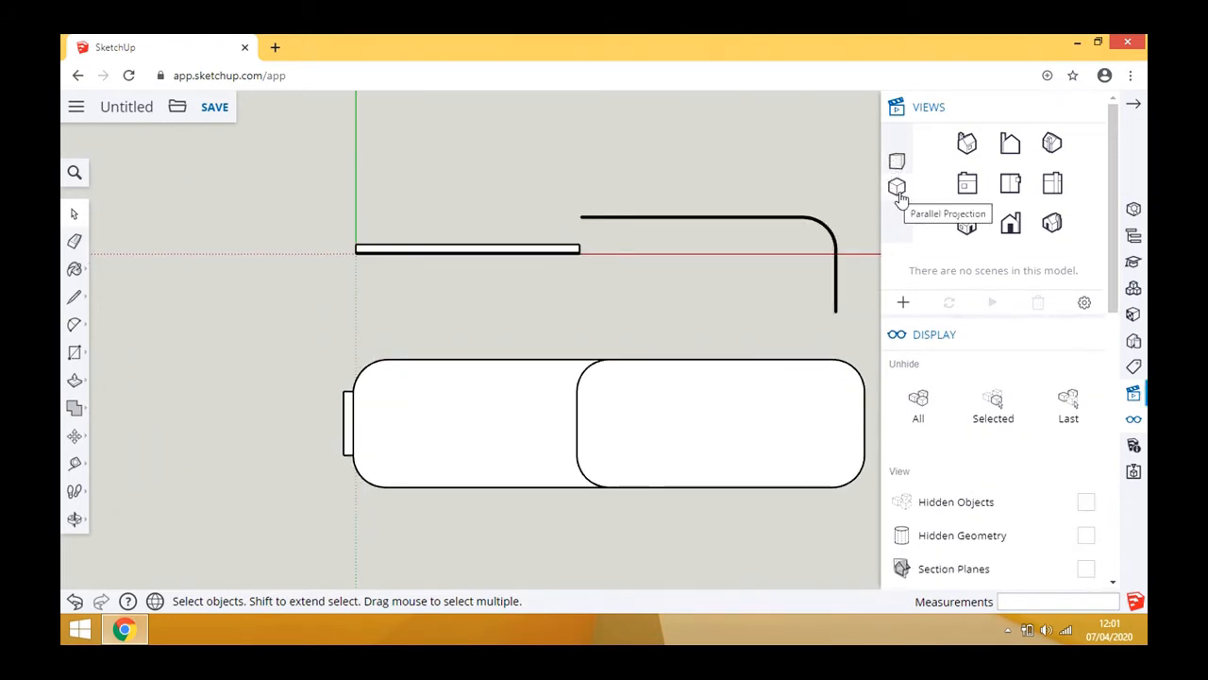
{"action": "left_click", "coordinate": [897, 161]}
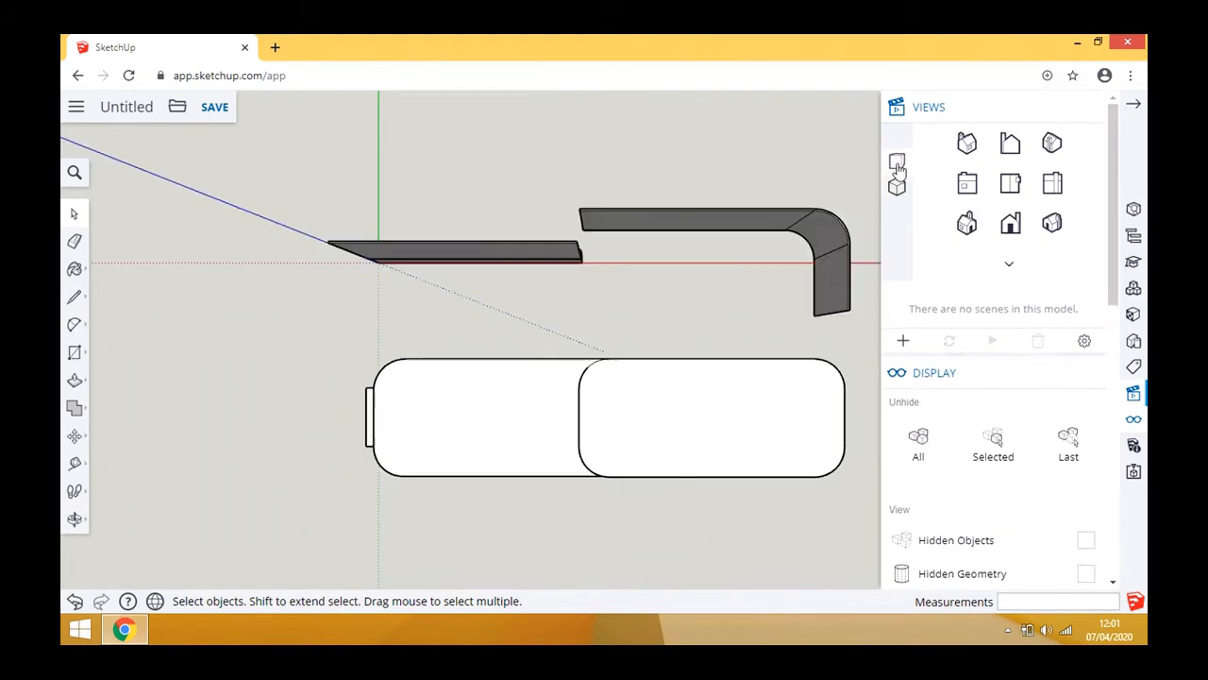
{"action": "left_click", "coordinate": [897, 189]}
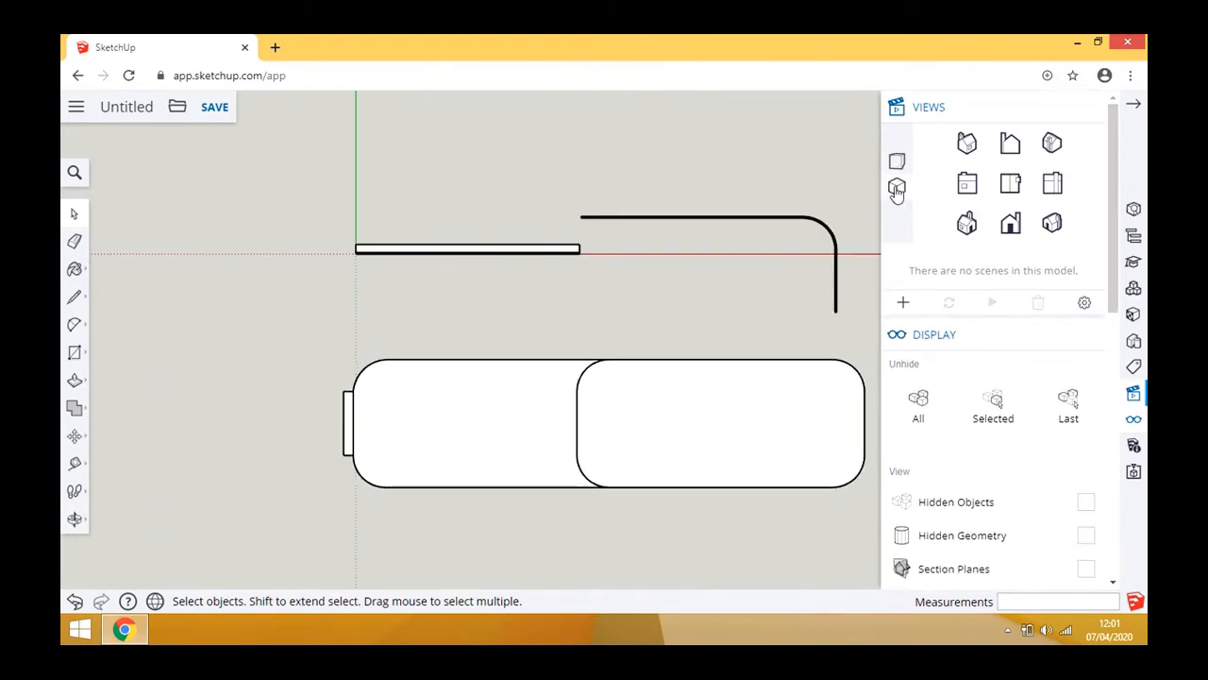
{"action": "left_click", "coordinate": [897, 161]}
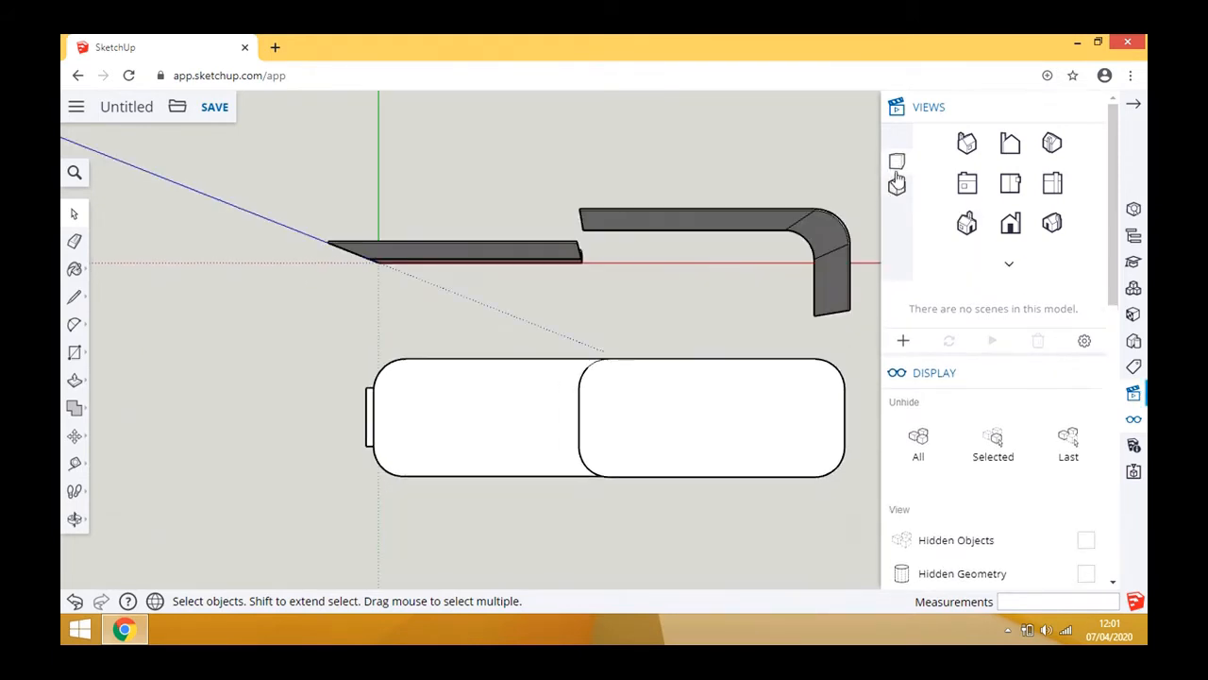
{"action": "left_click", "coordinate": [896, 188]}
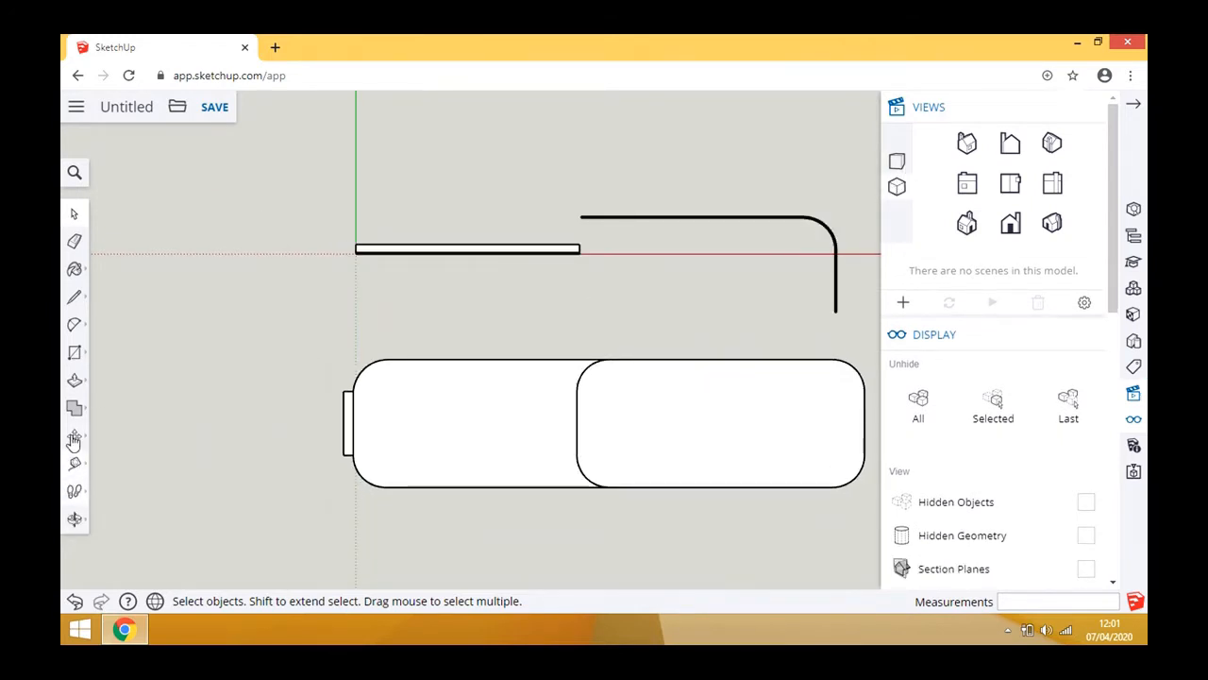
- Move the floor about 3.25 m up to the base block, and the curved wall about 1.21 m around the floor's rear corner
{"action": "left_click", "coordinate": [75, 435]}
{"action": "left_click", "coordinate": [113, 404]}
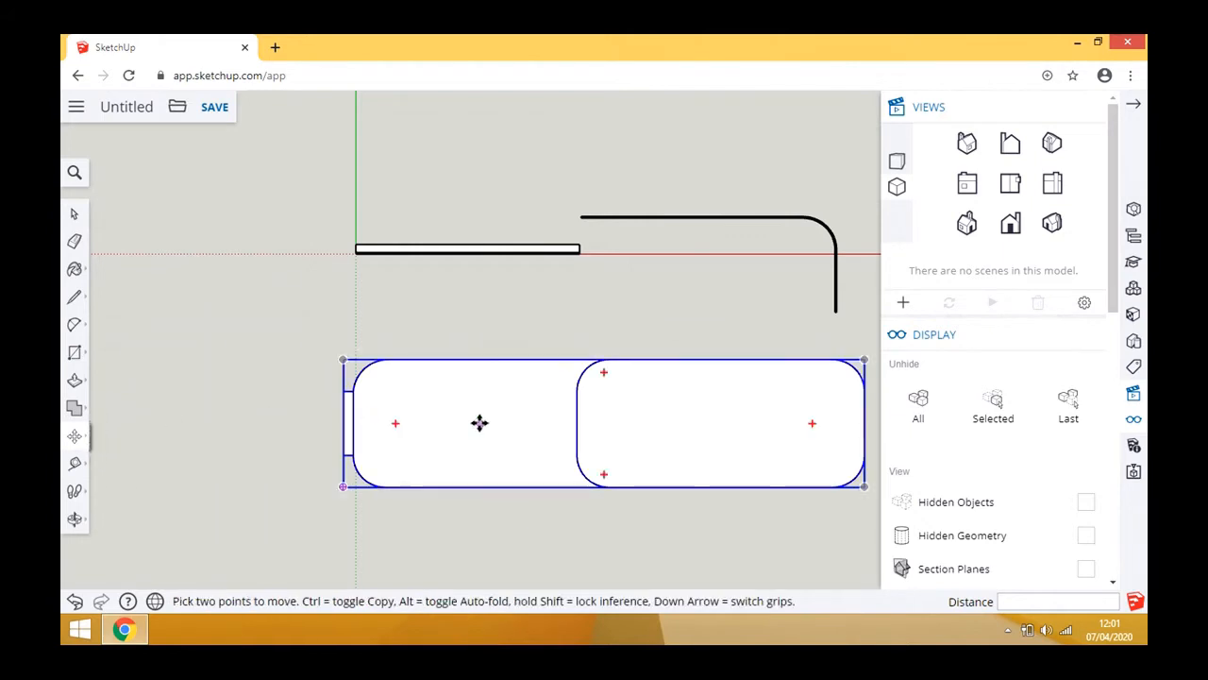
{"action": "left_click", "coordinate": [480, 421]}
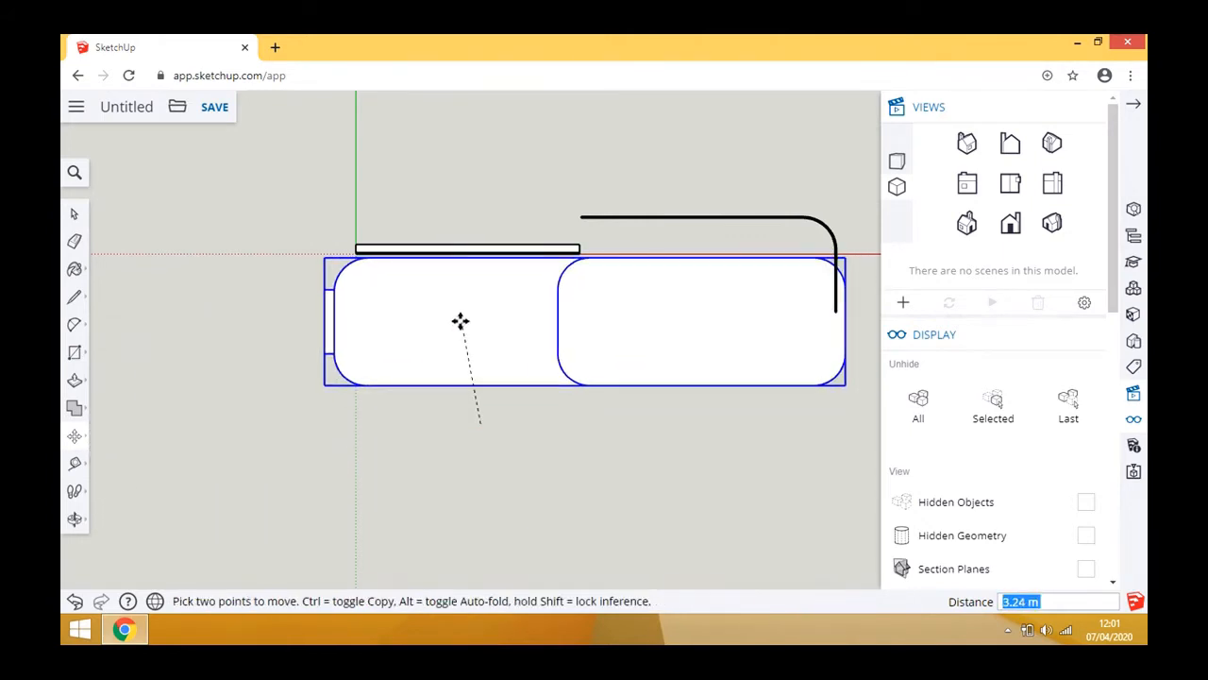
{"action": "left_click", "coordinate": [459, 321]}
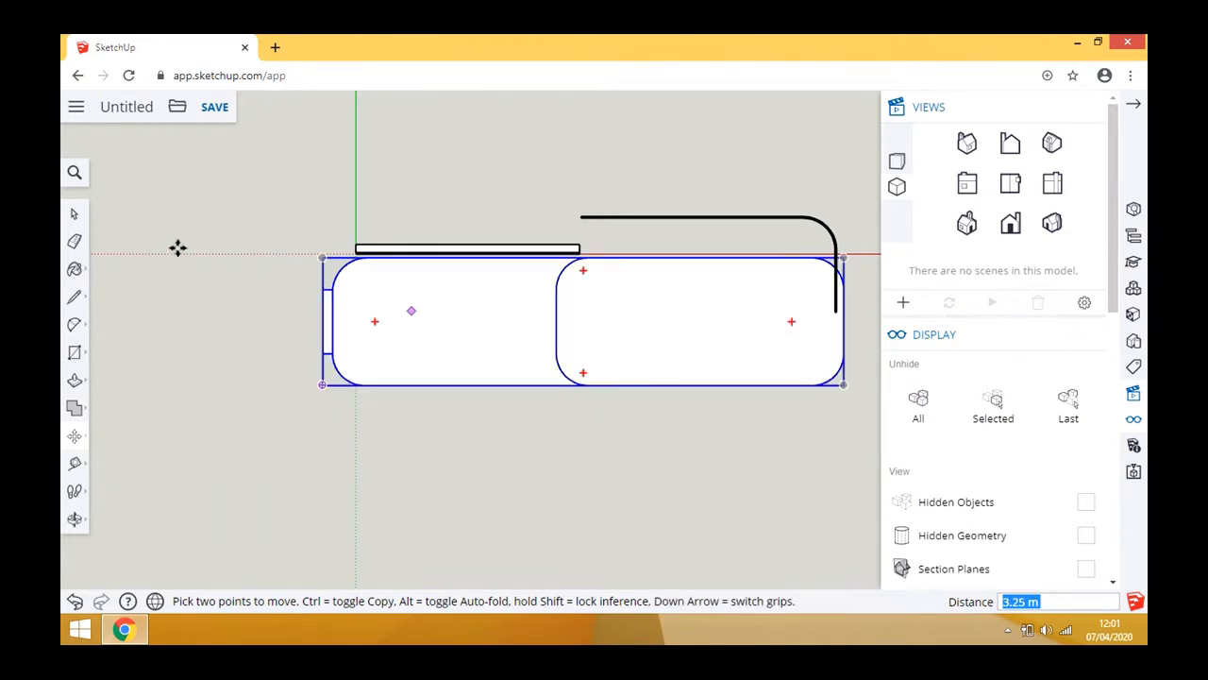
{"action": "left_click", "coordinate": [615, 216]}
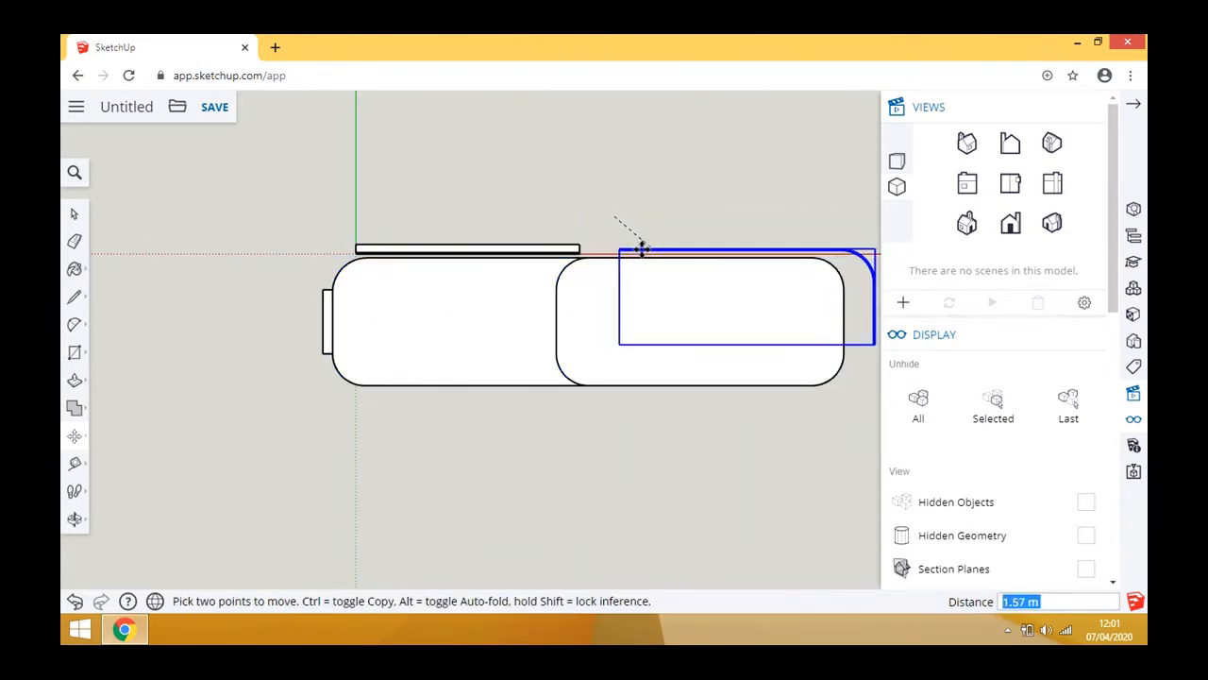
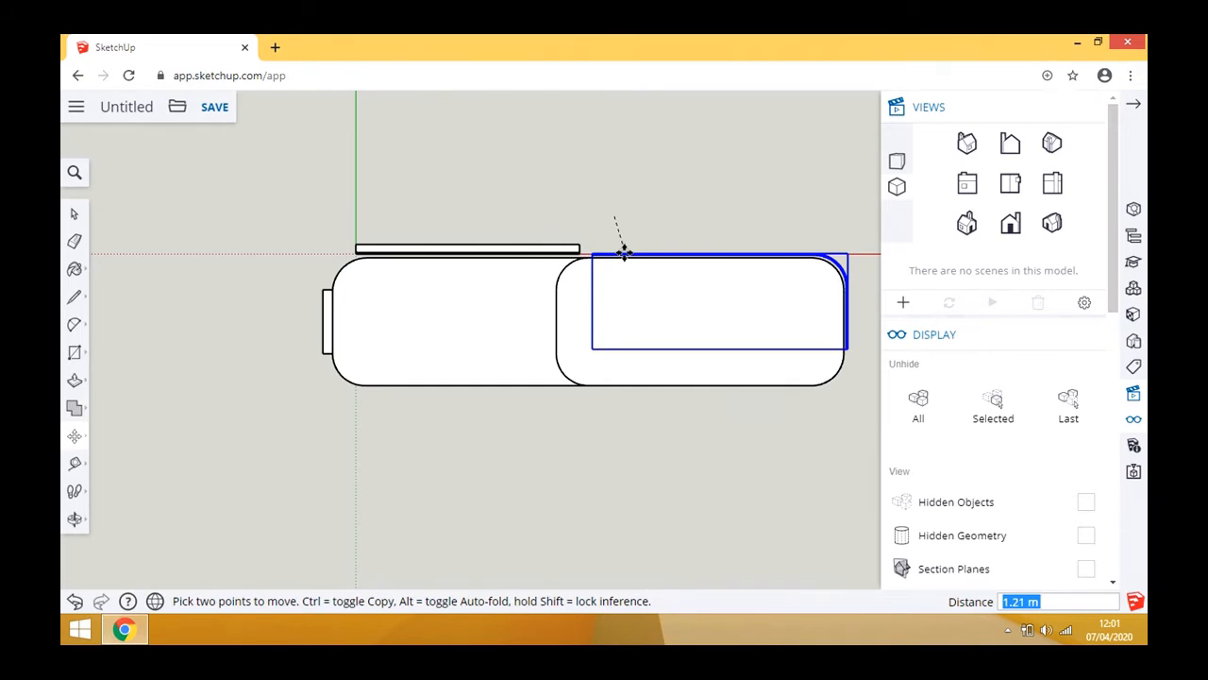
{"action": "left_click", "coordinate": [624, 251]}
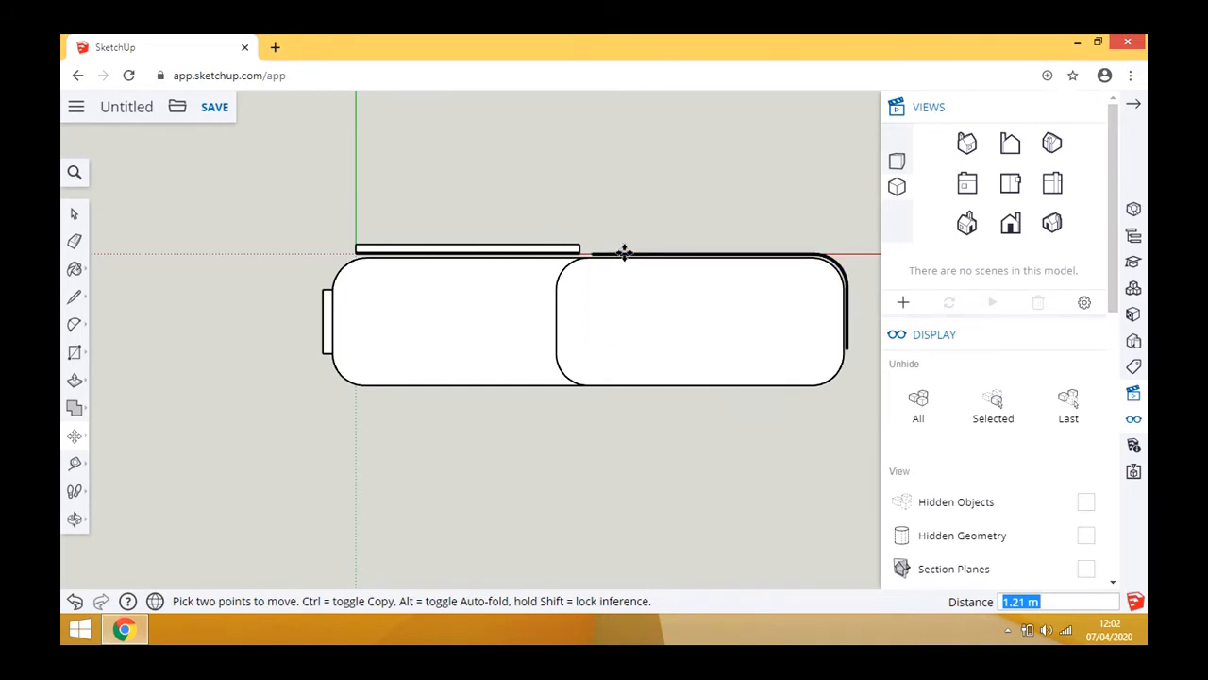
- Try to move the panel about 0.25 m in plan, and undo the move
{"action": "left_click", "coordinate": [500, 248]}
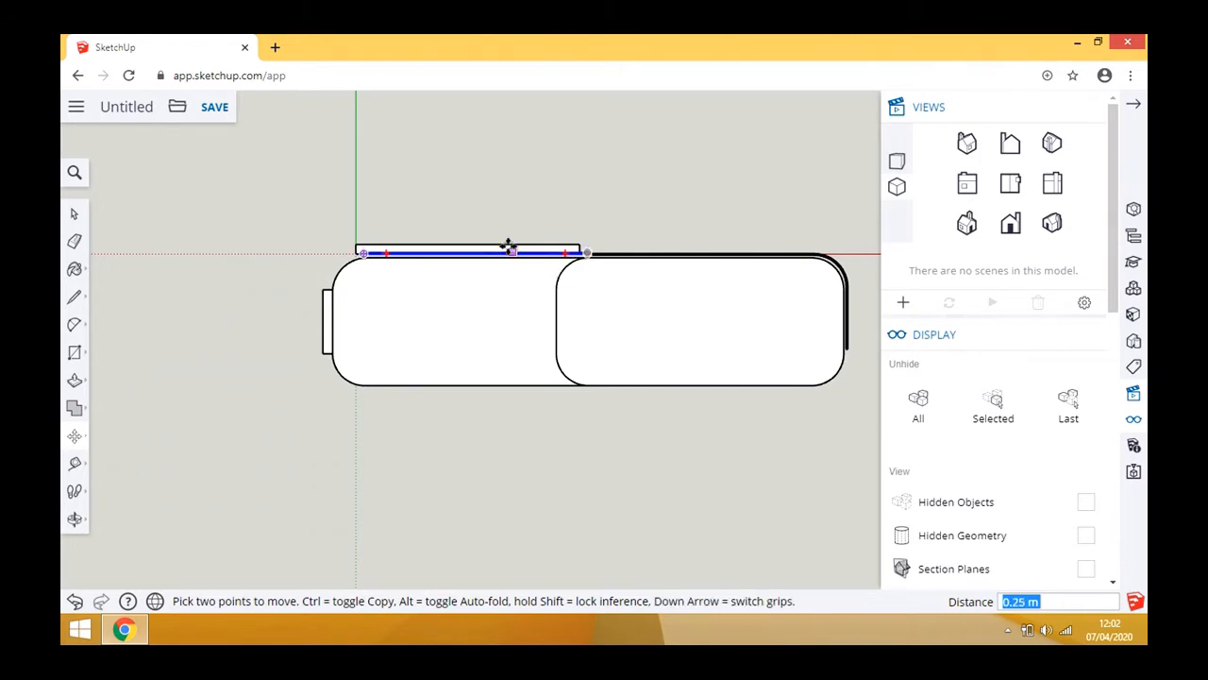
{"action": "key", "text": "z"}
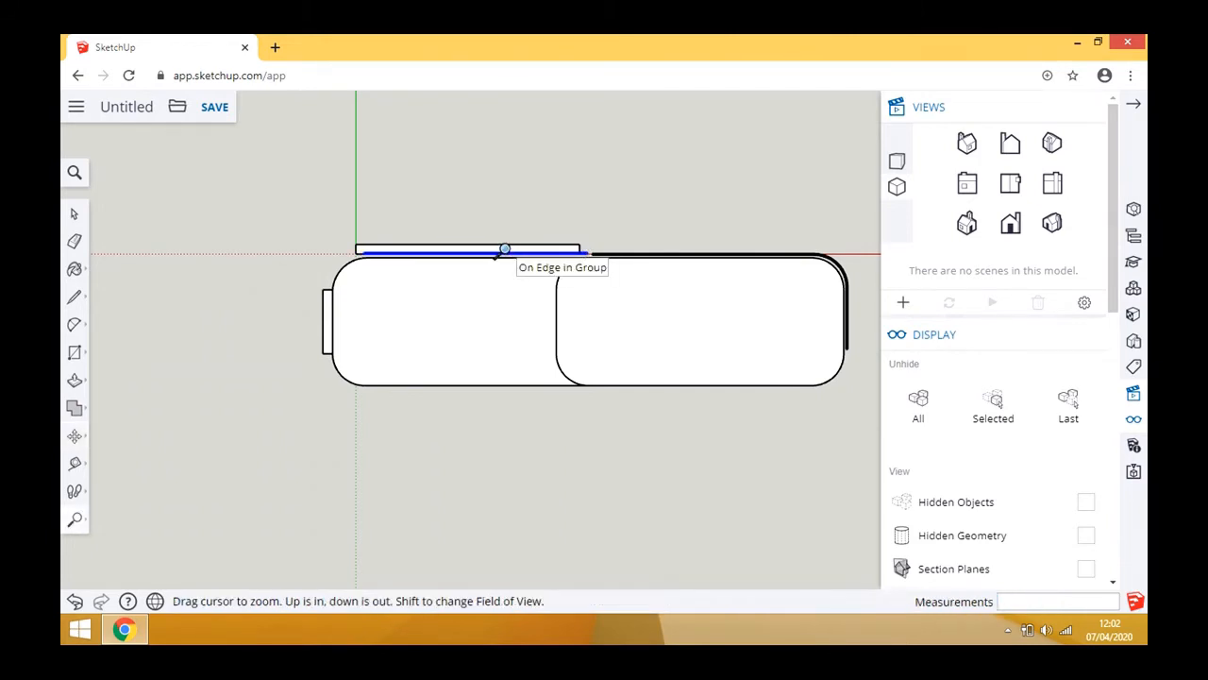
{"action": "key", "text": "ctrl+z"}
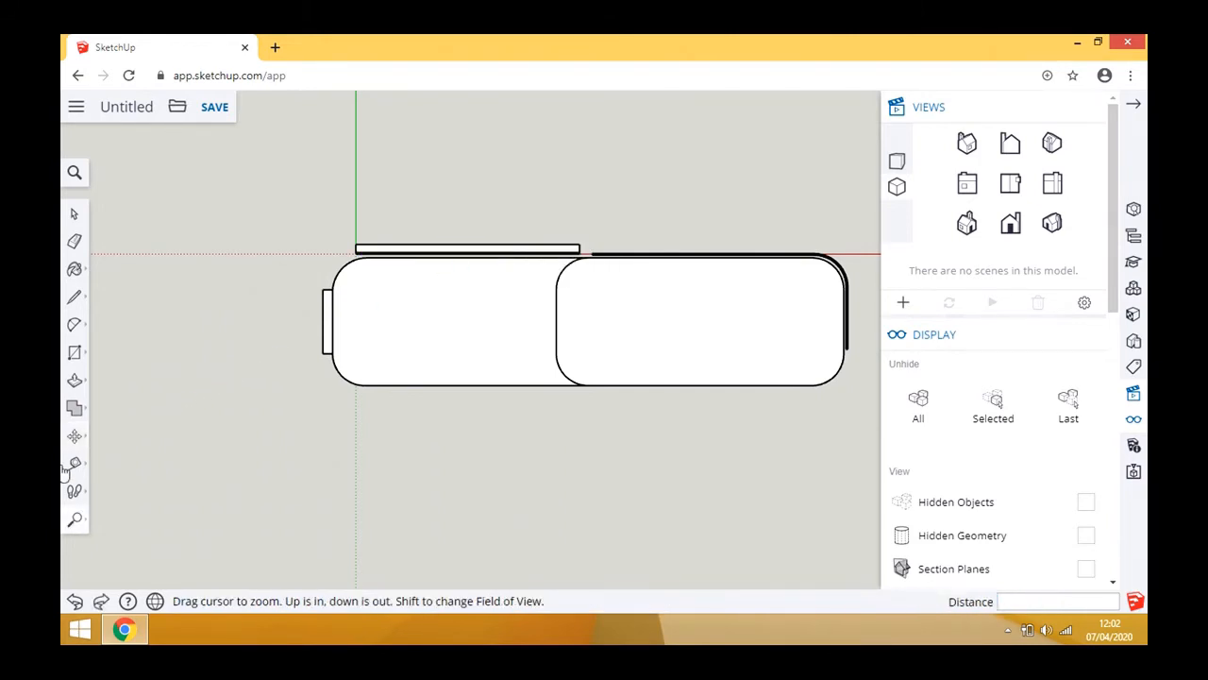
- Switch to an isometric view in perspective, and examine how the panel, base block and curved wall line up from behind and in front
{"action": "left_click", "coordinate": [966, 223]}
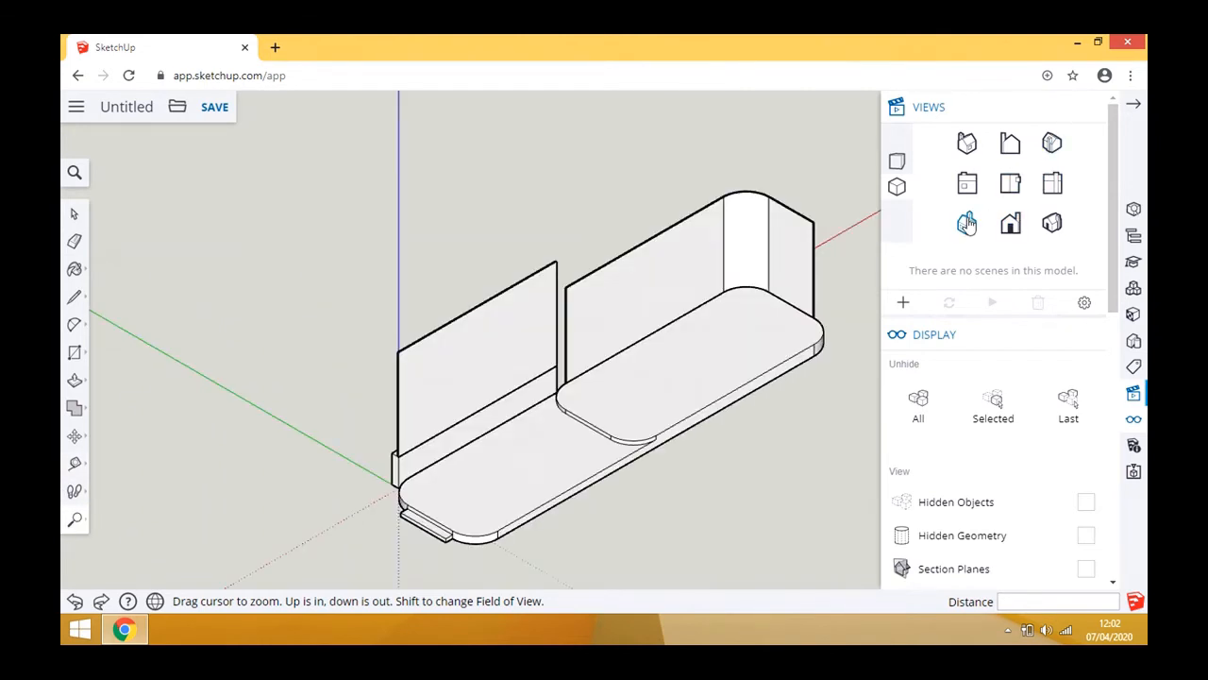
{"action": "left_click", "coordinate": [895, 166]}
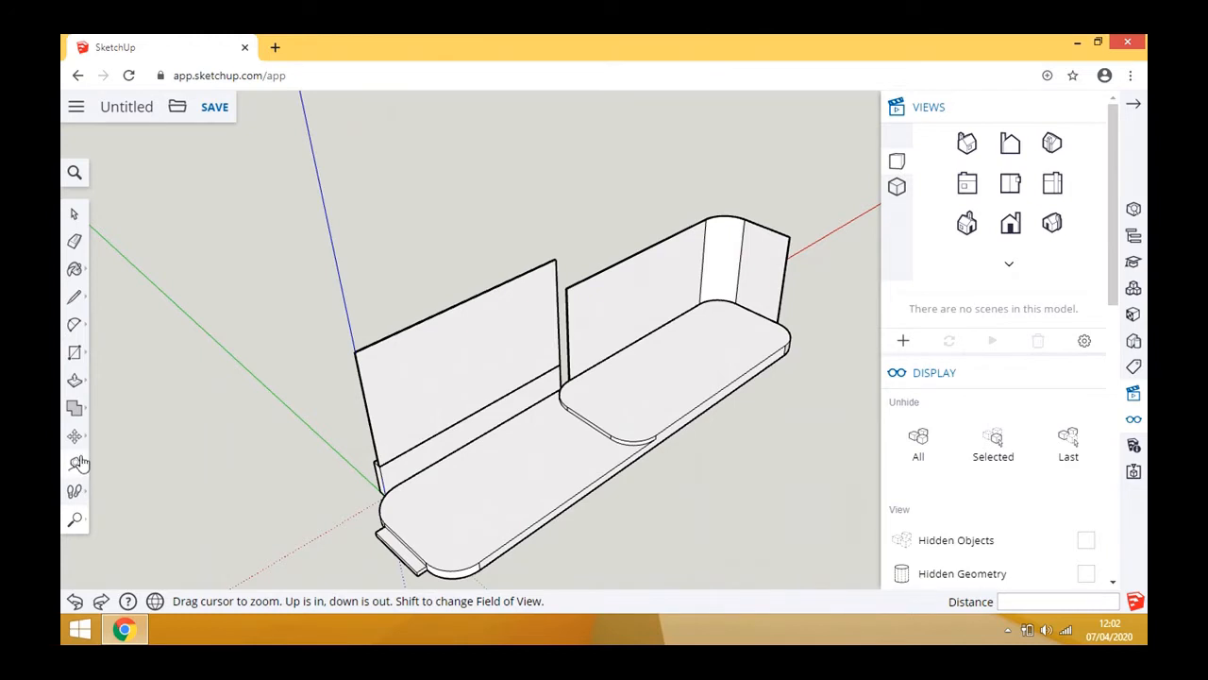
{"action": "left_click", "coordinate": [74, 520]}
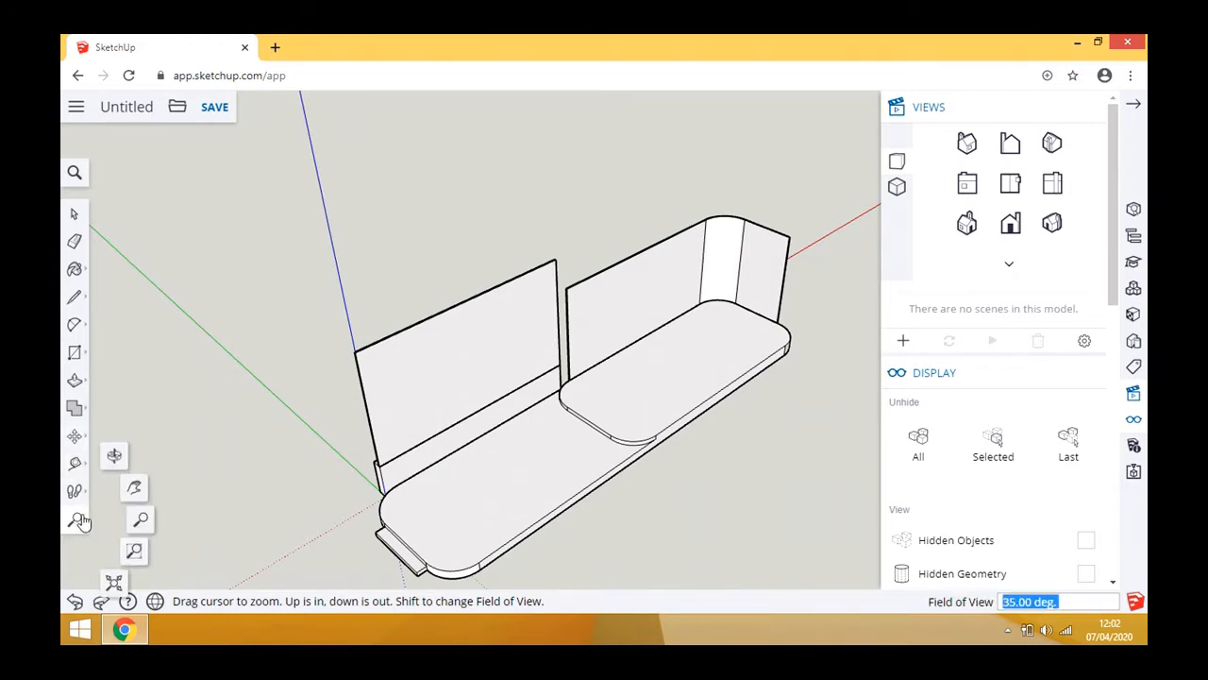
{"action": "left_click", "coordinate": [114, 456]}
{"action": "left_click_drag", "start_coordinate": [575, 453], "coordinate": [655, 429]}
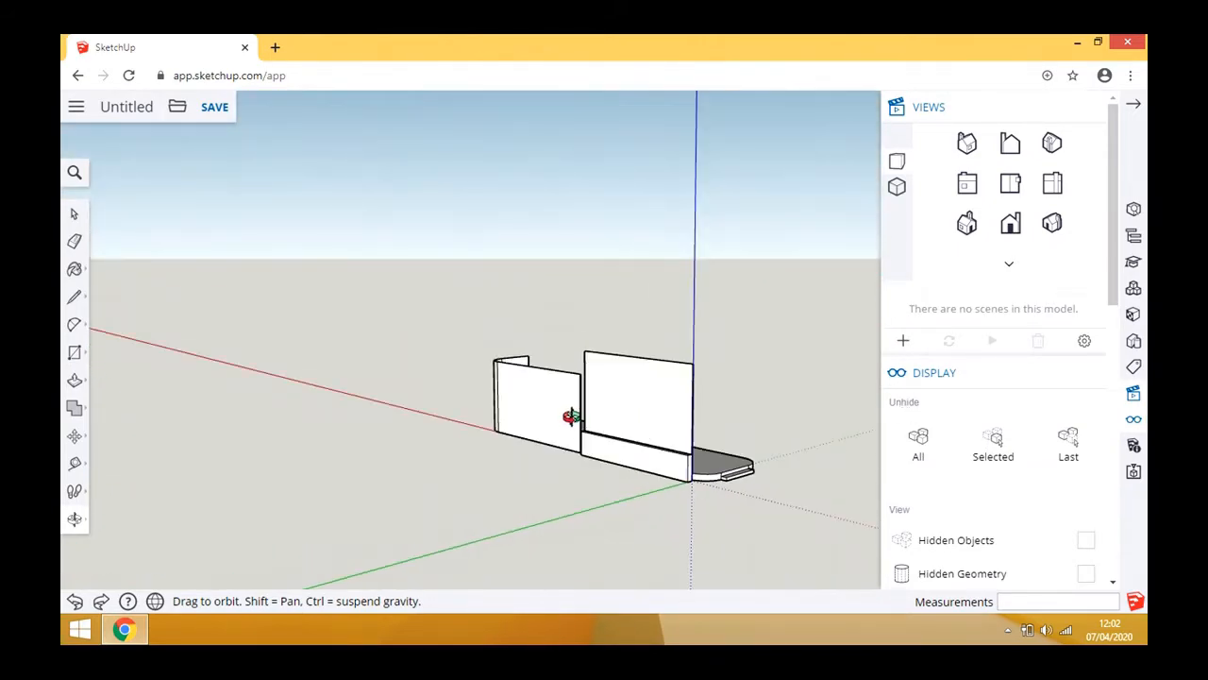
{"action": "scroll", "coordinate": [572, 418], "scroll_direction": "up", "scroll_amount": 6}
{"action": "left_click_drag", "start_coordinate": [588, 463], "coordinate": [575, 372]}
{"action": "scroll", "coordinate": [670, 304], "scroll_direction": "up", "scroll_amount": 3}
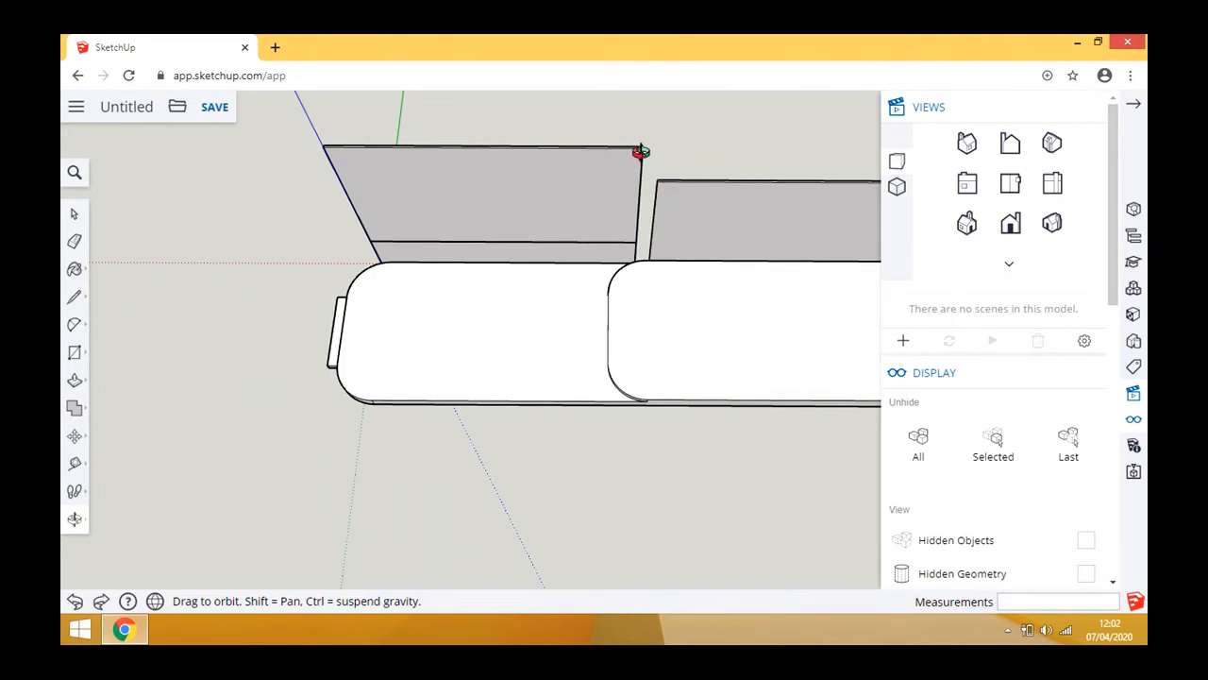
{"action": "left_click_drag", "start_coordinate": [664, 276], "coordinate": [601, 261]}
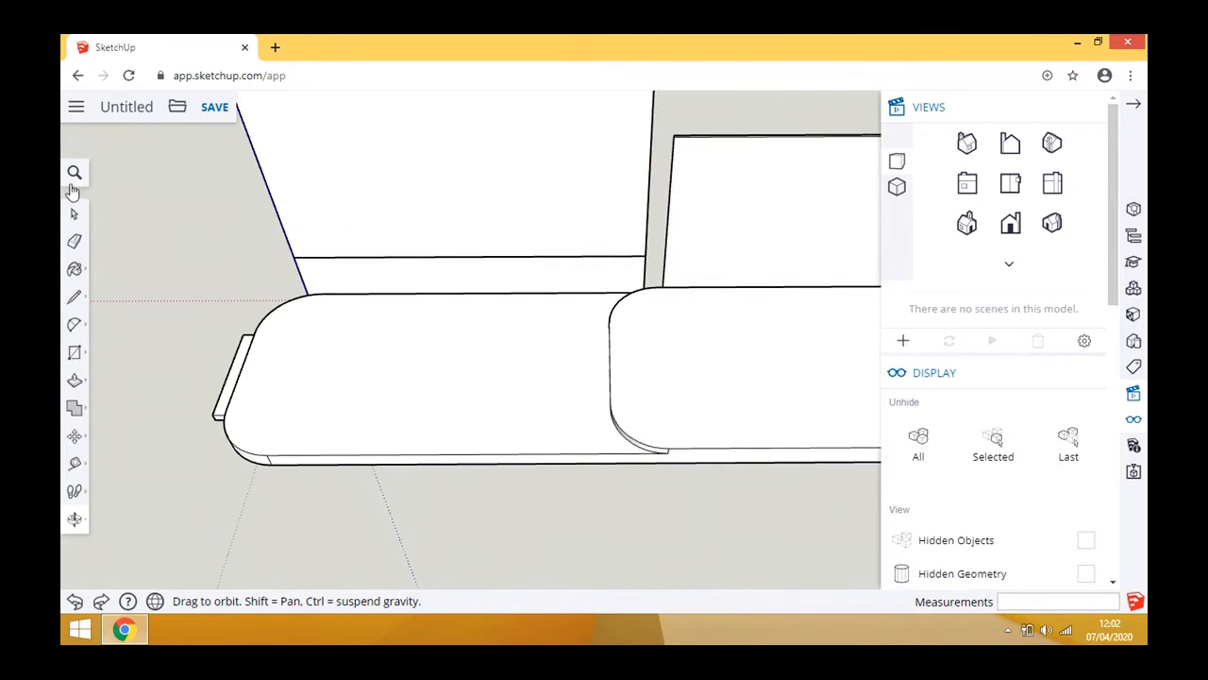
- Select the panel together with the base block, and move both about 0.37 m along the red axis to meet the curved wall
{"action": "left_click", "coordinate": [75, 214]}
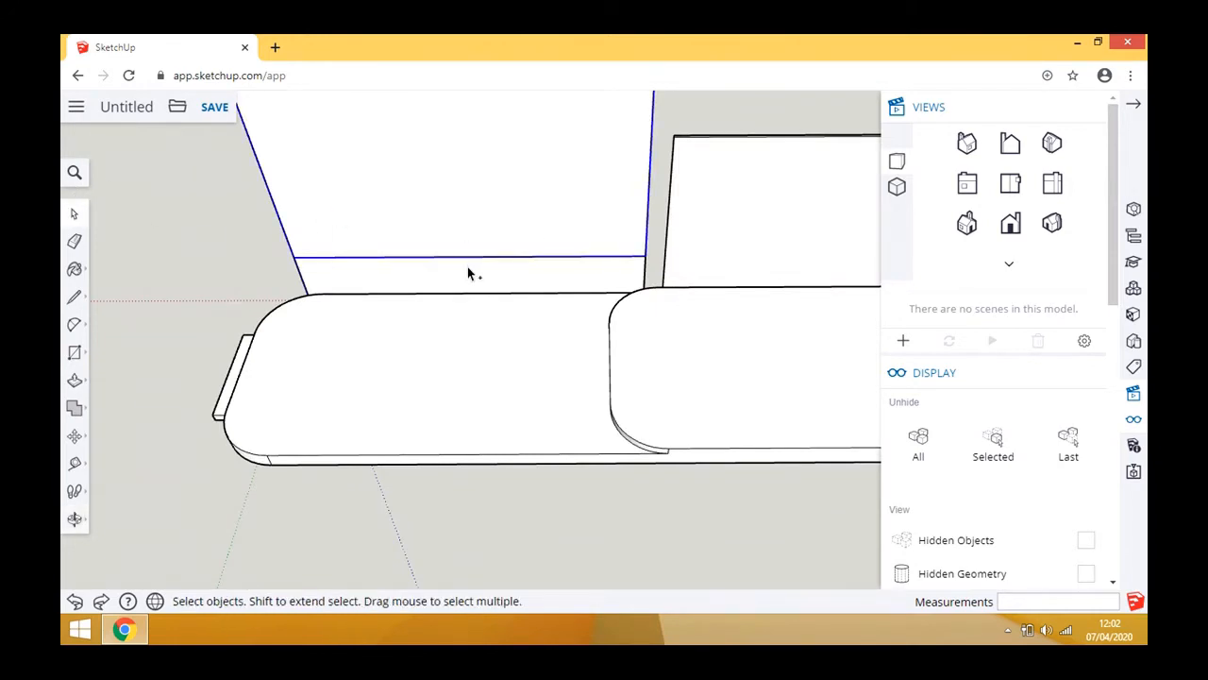
{"action": "left_click", "coordinate": [74, 435]}
{"action": "left_click", "coordinate": [357, 263]}
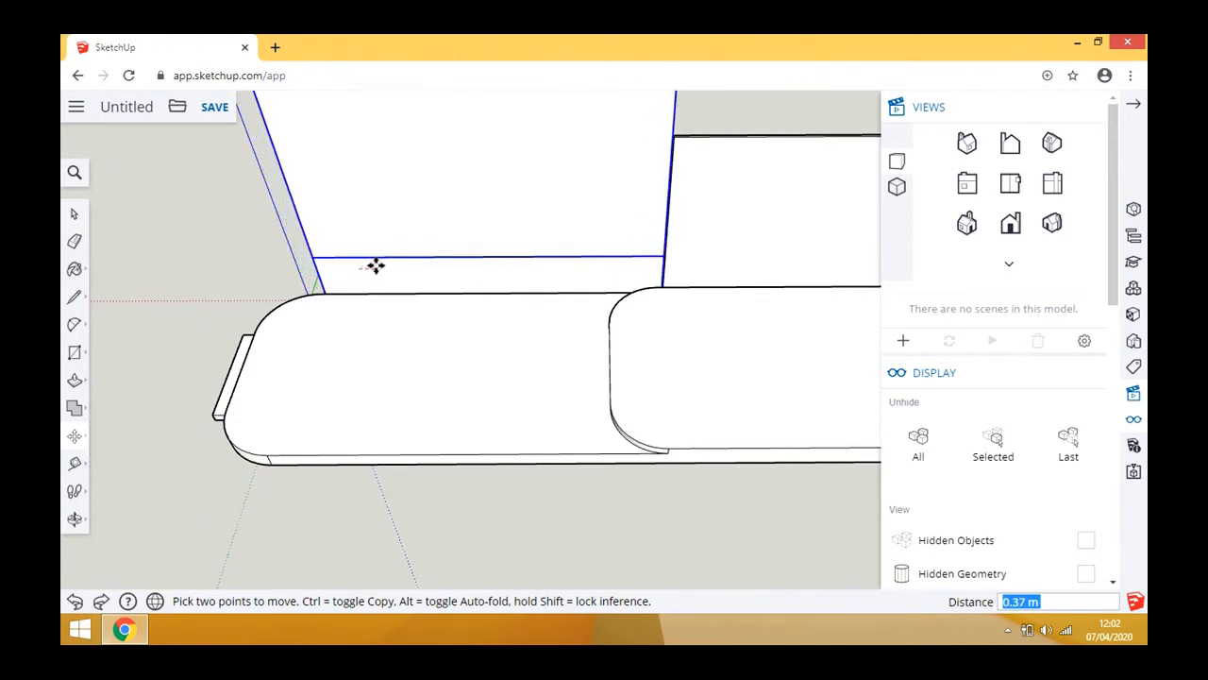
{"action": "left_click", "coordinate": [376, 265]}
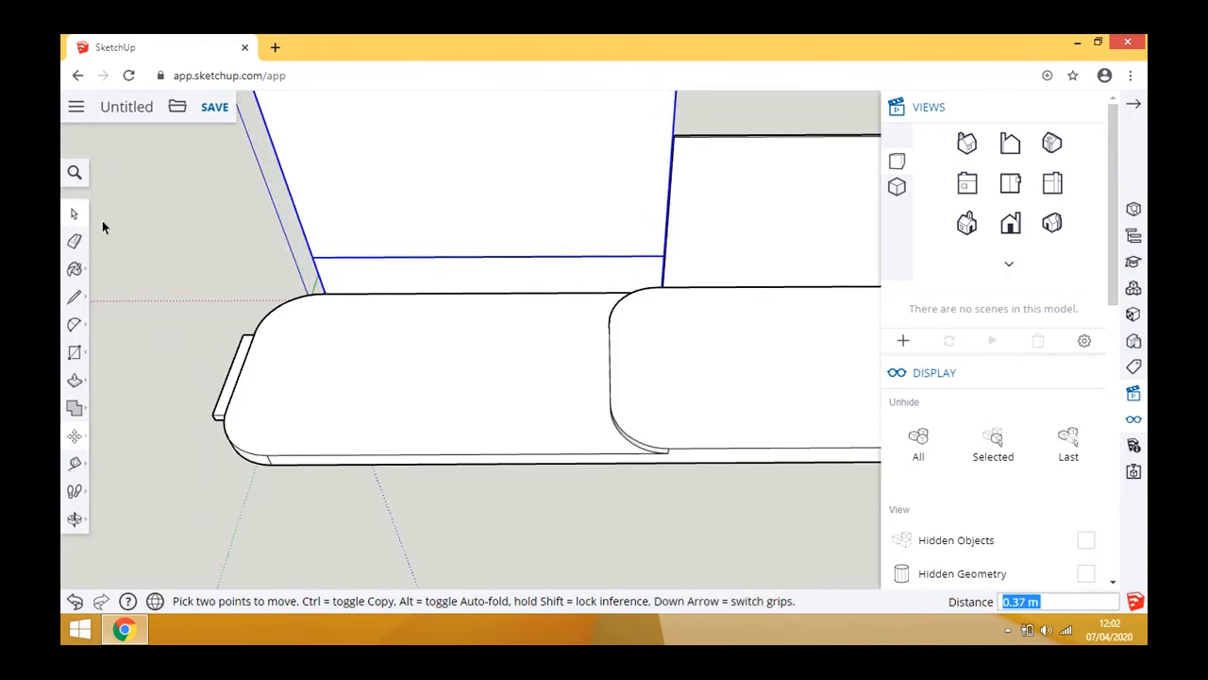
{"action": "left_click", "coordinate": [75, 213]}
- Examine the junction between the panel and the curved wall, and how both fit the two-level floor, from several angles
{"action": "scroll", "coordinate": [179, 261], "scroll_direction": "down", "scroll_amount": 5}
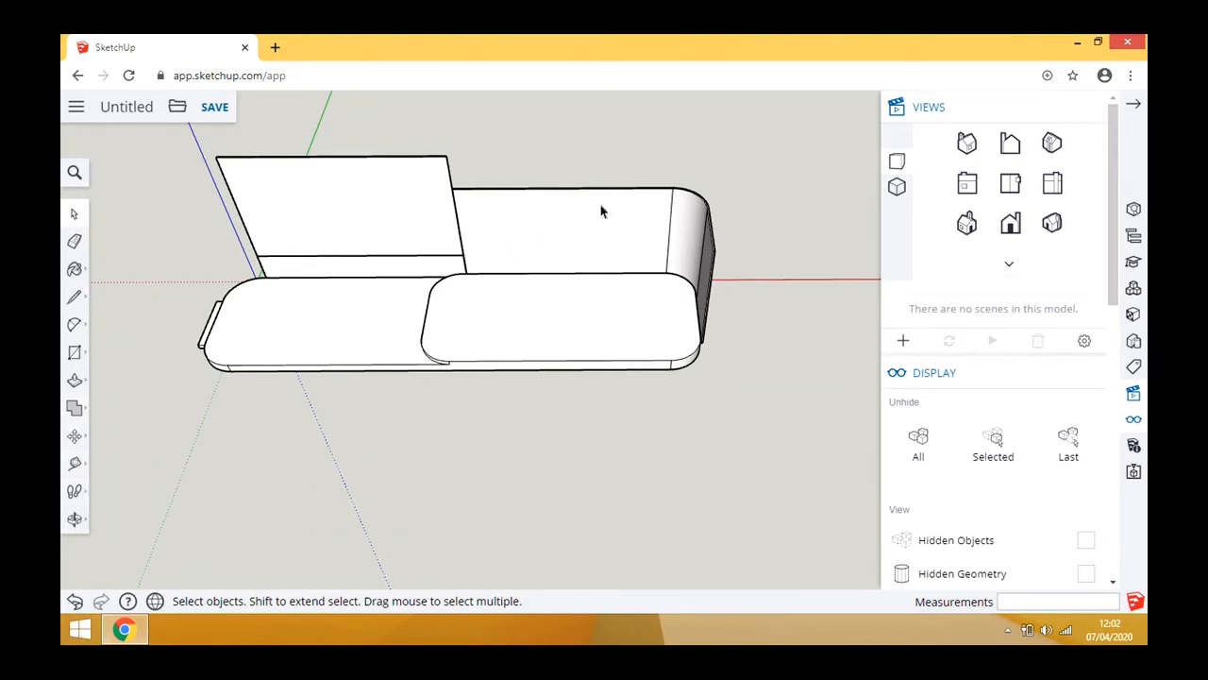
{"action": "left_click", "coordinate": [75, 520]}
{"action": "left_click_drag", "start_coordinate": [648, 383], "coordinate": [1044, 293]}
{"action": "left_click_drag", "start_coordinate": [524, 293], "coordinate": [850, 308]}
{"action": "left_click_drag", "start_coordinate": [477, 288], "coordinate": [756, 283]}
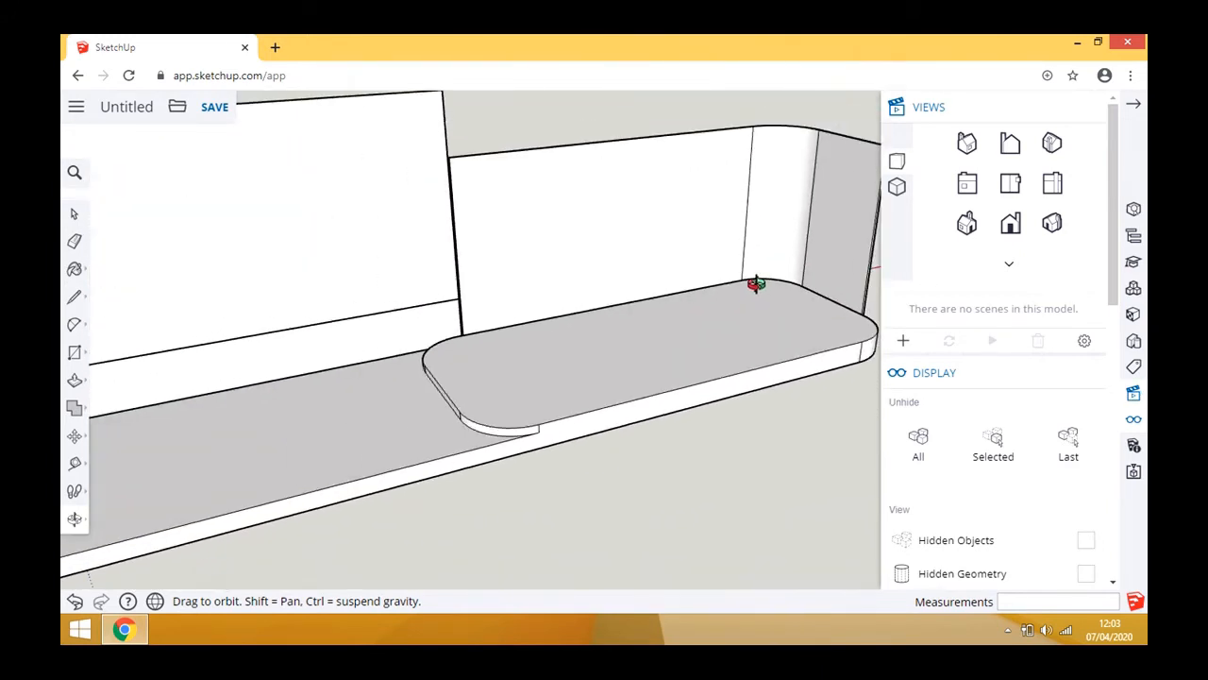
{"action": "scroll", "coordinate": [756, 284], "scroll_direction": "down", "scroll_amount": 3}
{"action": "left_click_drag", "start_coordinate": [685, 326], "coordinate": [616, 391]}
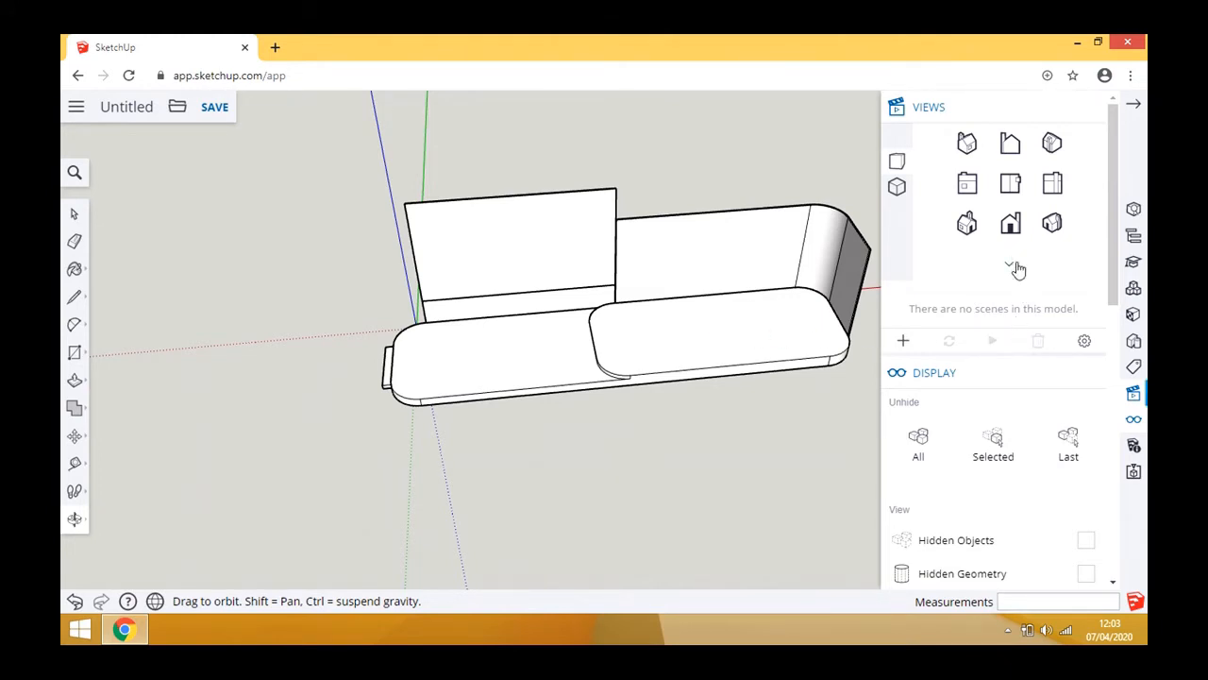
- Collapse the side panel, and search the 3D Warehouse components for "tub chair"
{"action": "left_click", "coordinate": [1123, 102]}
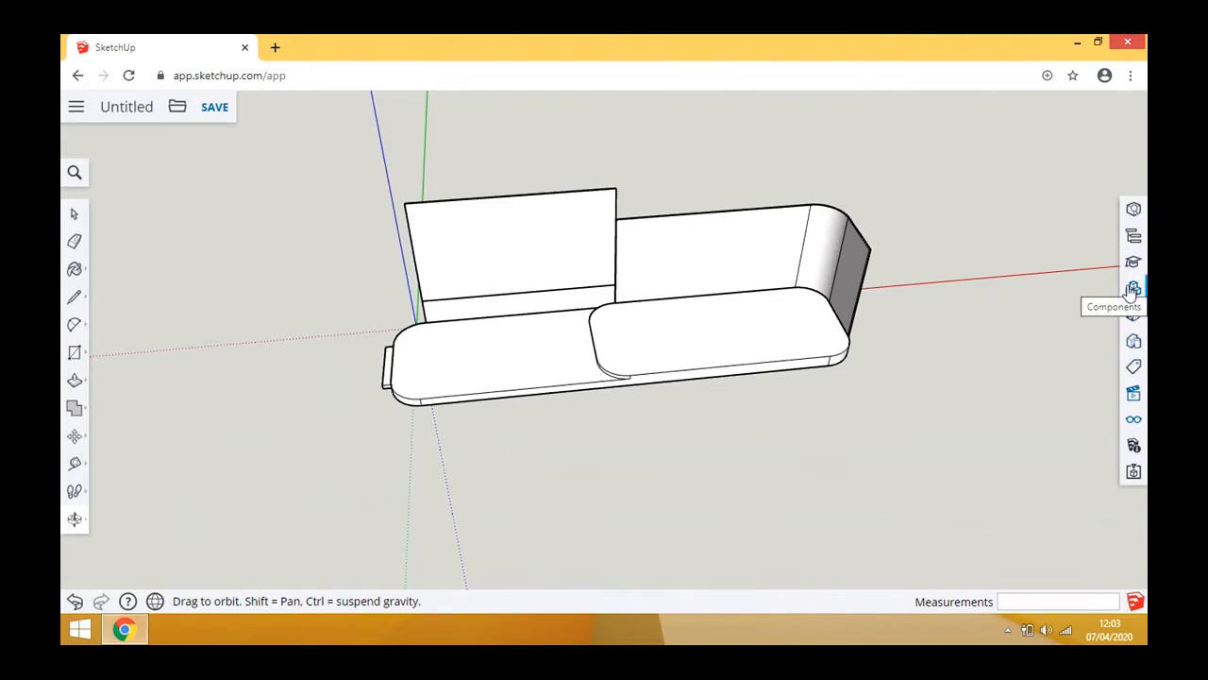
{"action": "left_click", "coordinate": [1132, 291]}
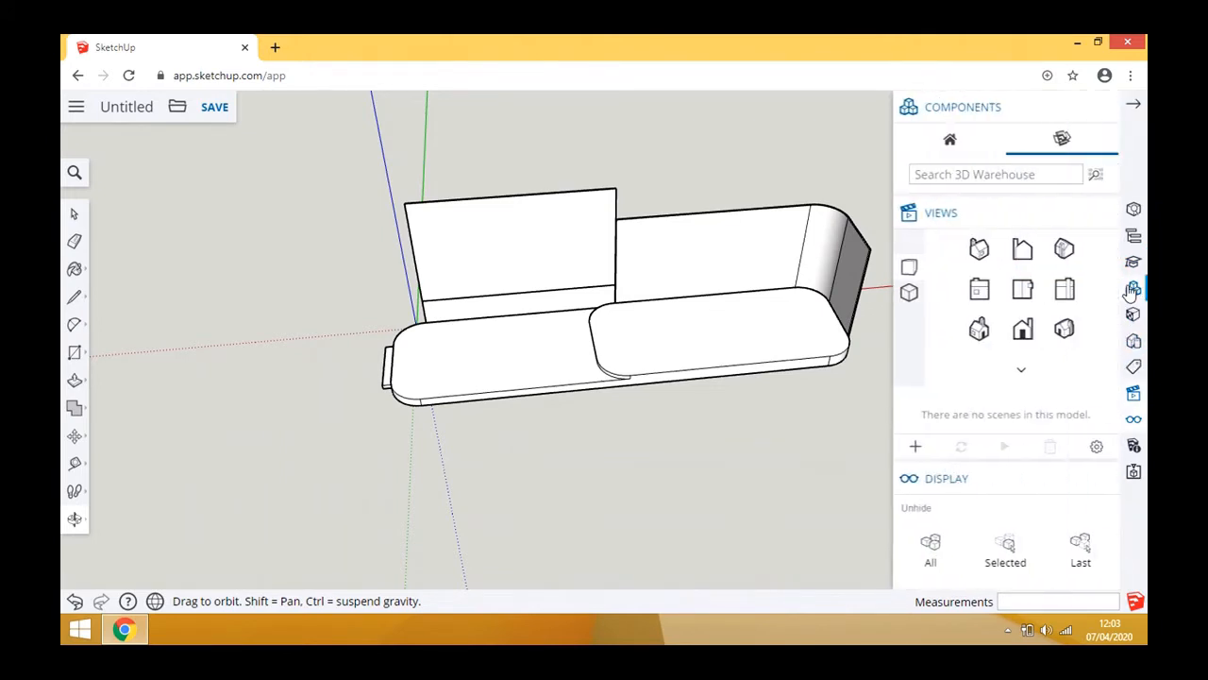
{"action": "left_click", "coordinate": [994, 174]}
{"action": "type", "text": "tu"}
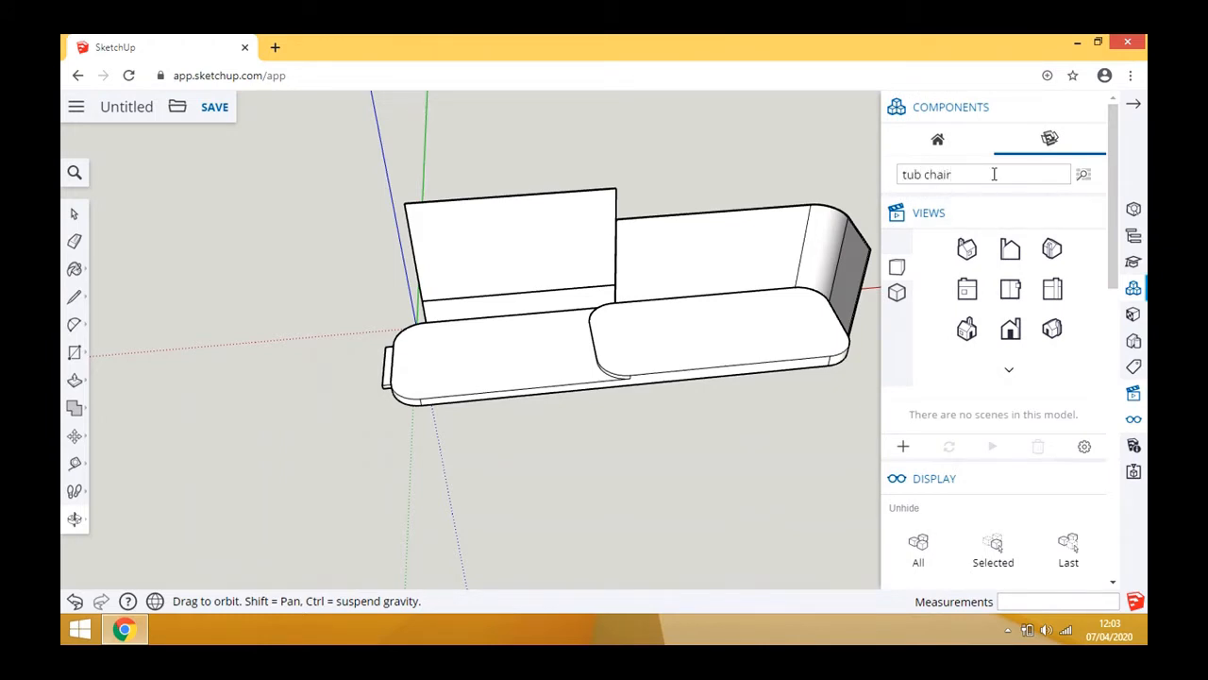
{"action": "type", "text": "b chair"}
{"action": "key", "text": "Return"}
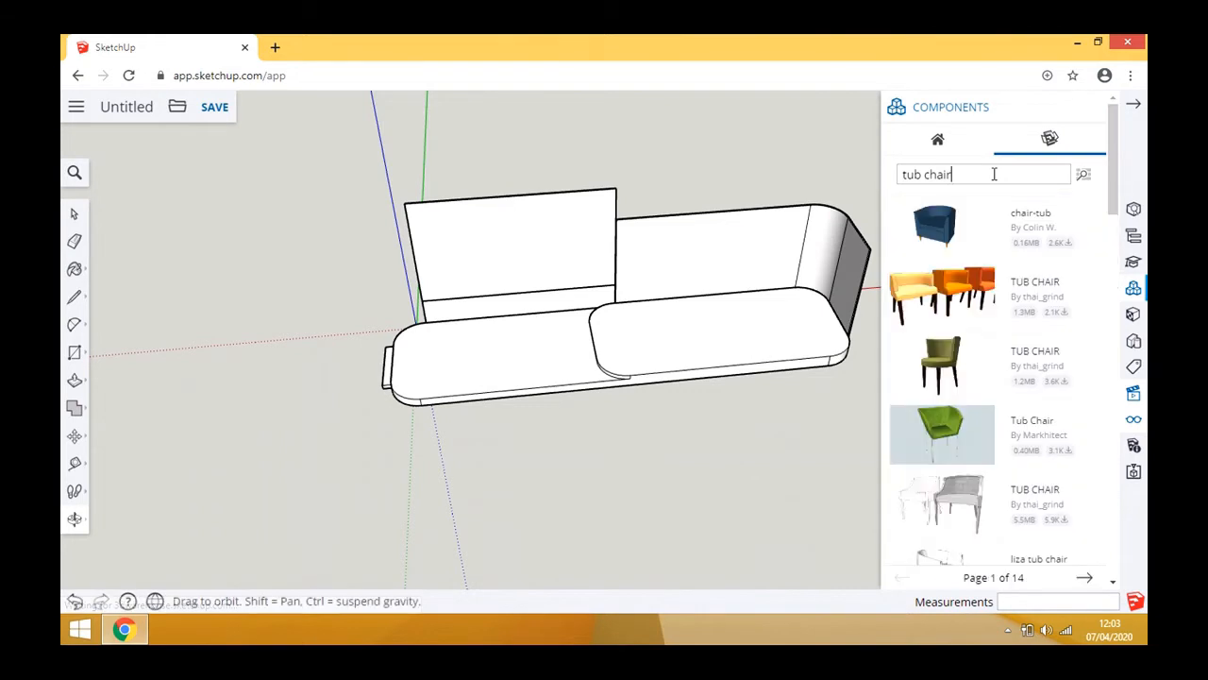
- Find the modern table with two red tub chairs in the tub chair results and place it on the raised rounded platform
{"action": "scroll", "coordinate": [1046, 321], "scroll_direction": "down", "scroll_amount": 5}
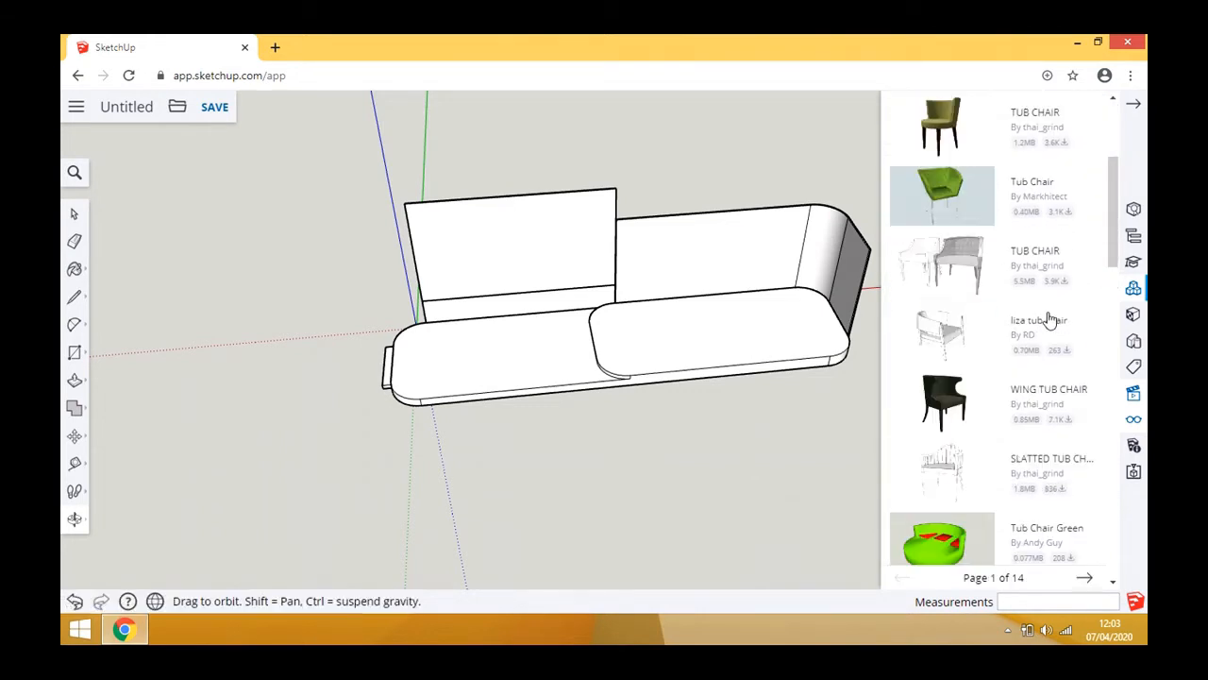
{"action": "scroll", "coordinate": [1046, 333], "scroll_direction": "down", "scroll_amount": 2}
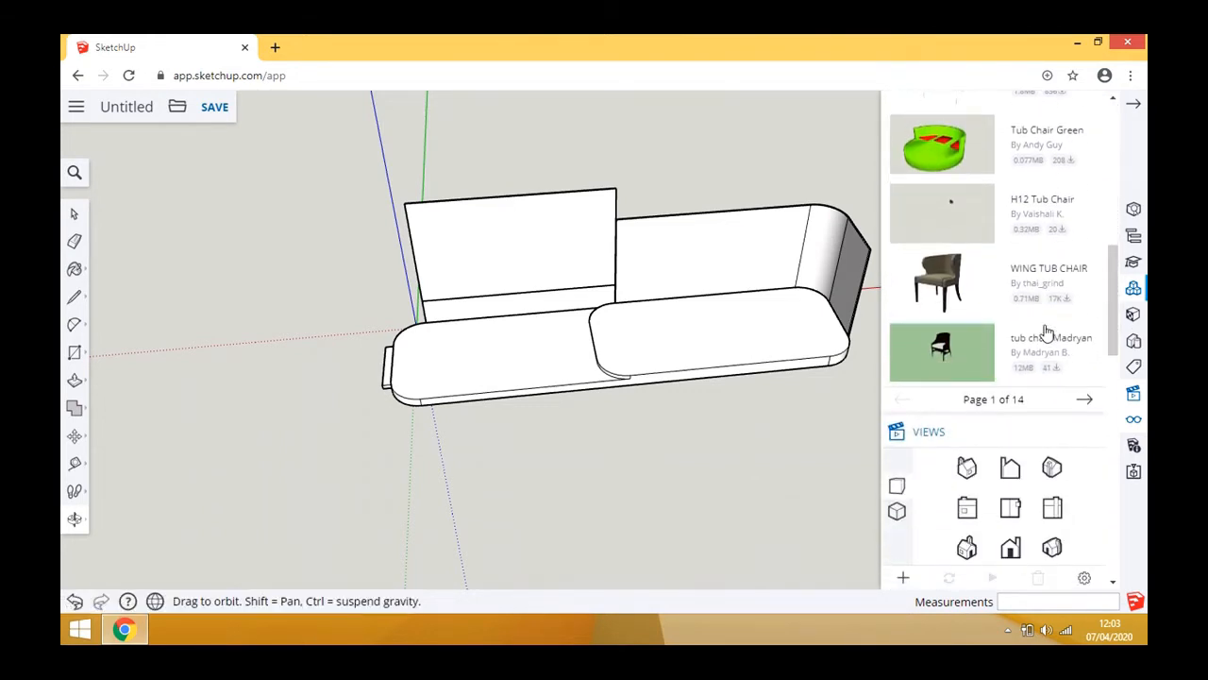
{"action": "scroll", "coordinate": [1057, 359], "scroll_direction": "down", "scroll_amount": 1}
{"action": "scroll", "coordinate": [1068, 369], "scroll_direction": "up", "scroll_amount": 6}
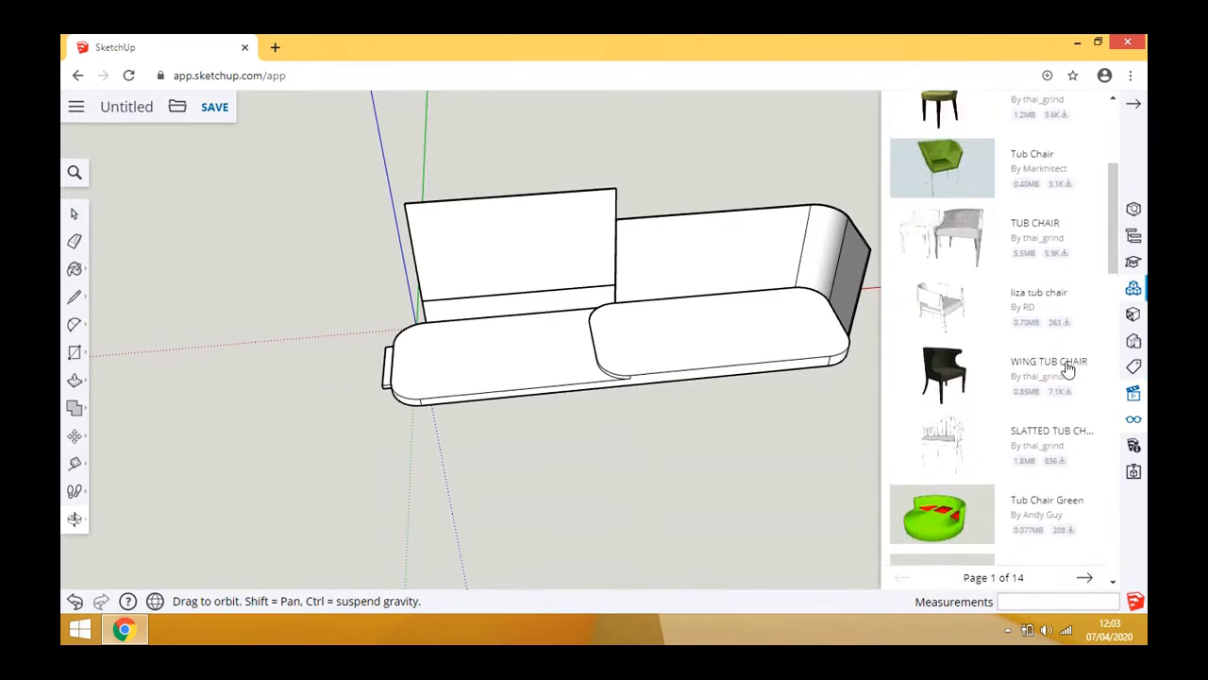
{"action": "scroll", "coordinate": [1067, 369], "scroll_direction": "up", "scroll_amount": 2}
{"action": "scroll", "coordinate": [1069, 378], "scroll_direction": "down", "scroll_amount": 7}
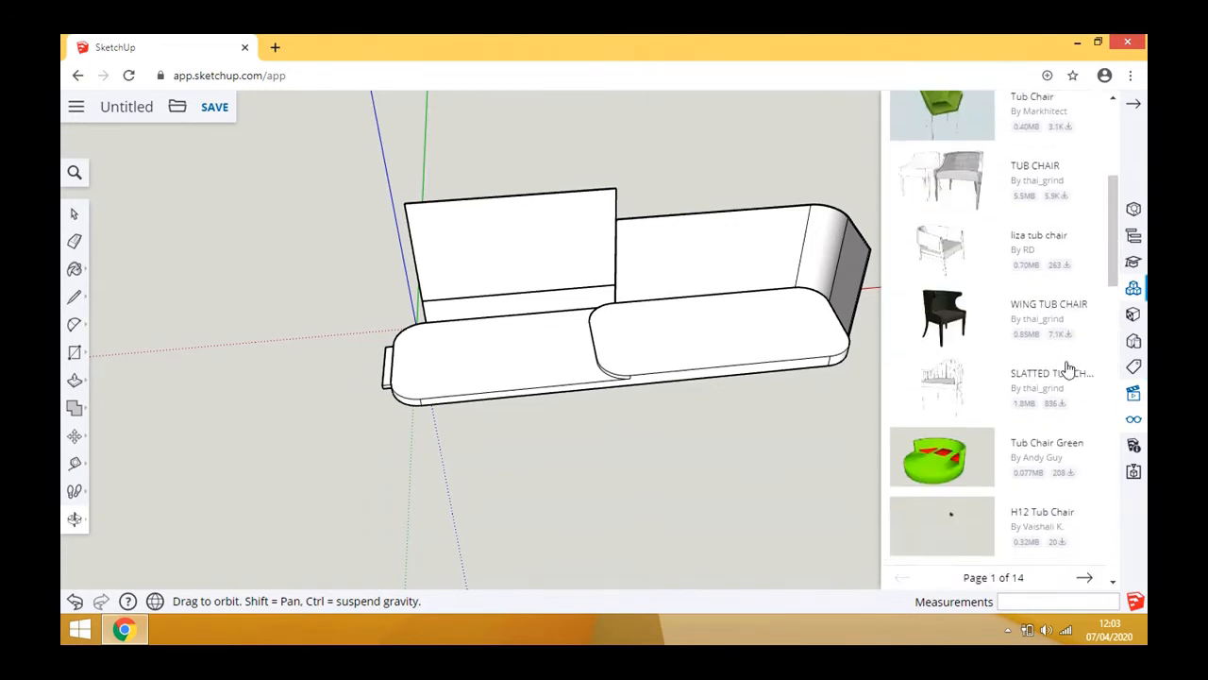
{"action": "left_click", "coordinate": [1084, 401]}
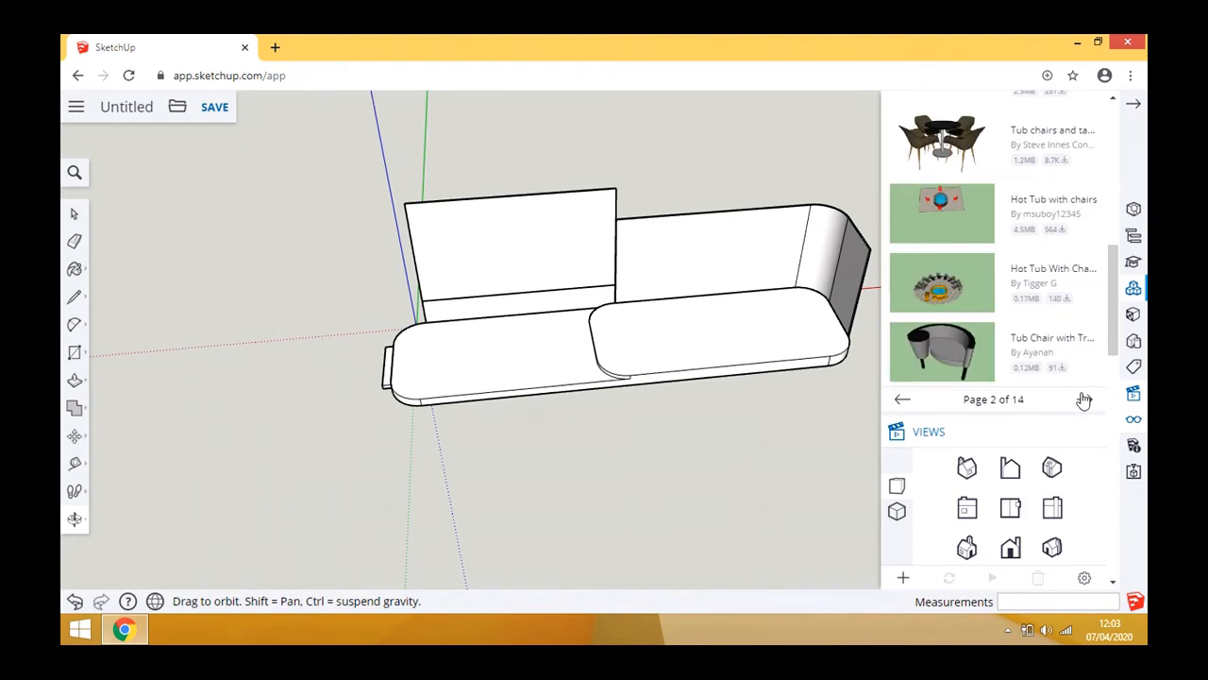
{"action": "scroll", "coordinate": [1062, 364], "scroll_direction": "up", "scroll_amount": 10}
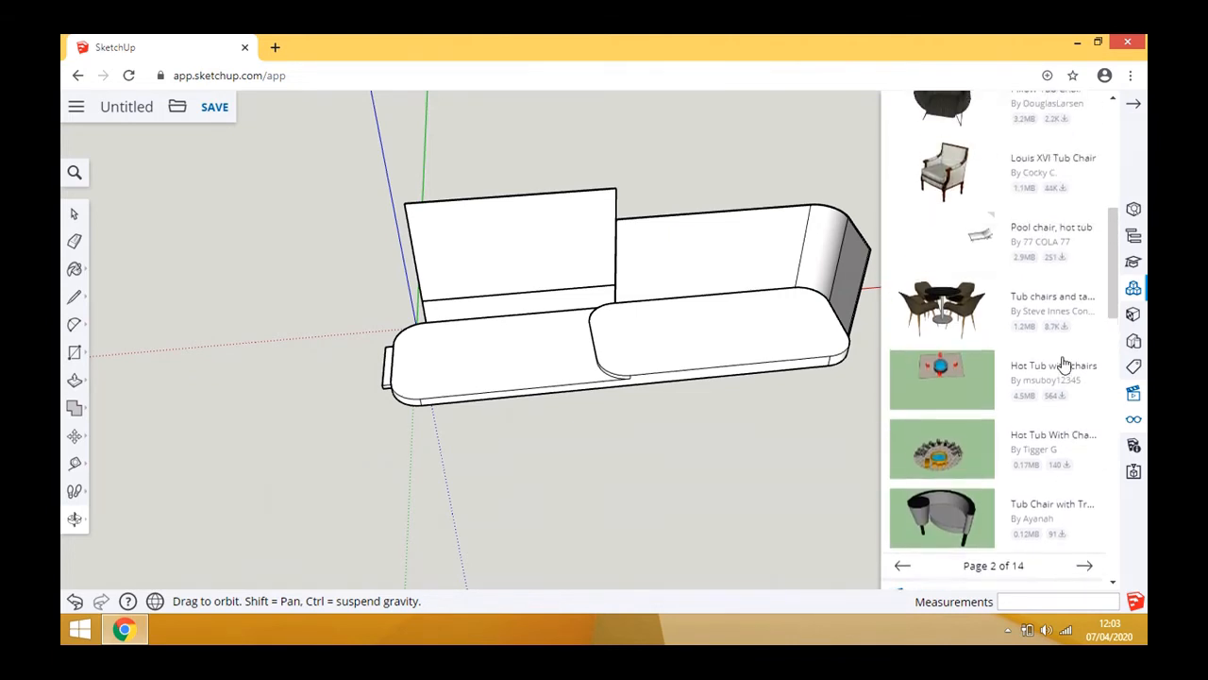
{"action": "scroll", "coordinate": [1063, 365], "scroll_direction": "down", "scroll_amount": 10}
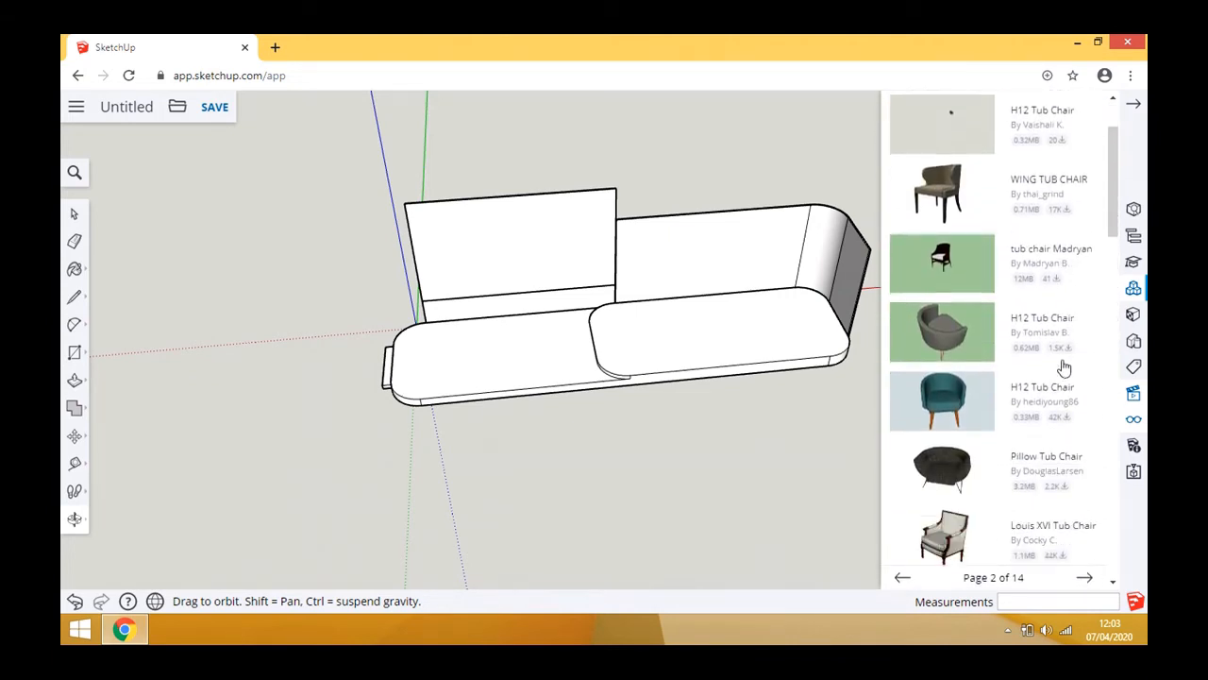
{"action": "left_click", "coordinate": [1084, 400]}
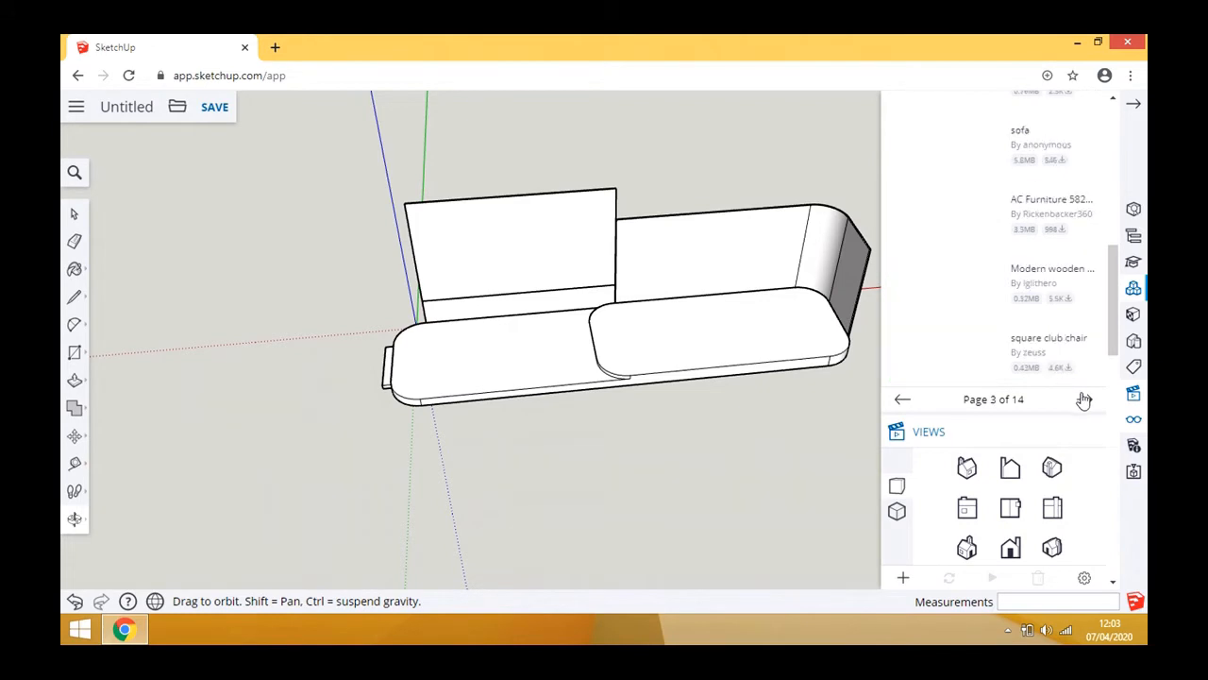
{"action": "scroll", "coordinate": [1070, 340], "scroll_direction": "up", "scroll_amount": 5}
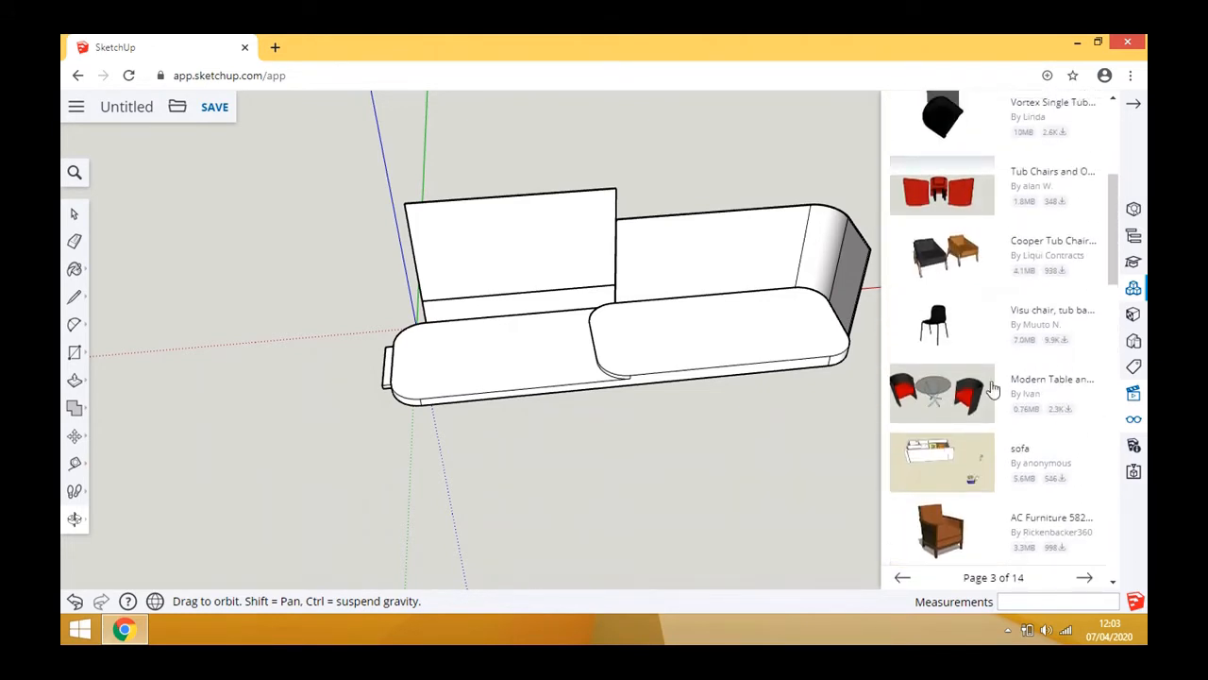
{"action": "left_click", "coordinate": [949, 401]}
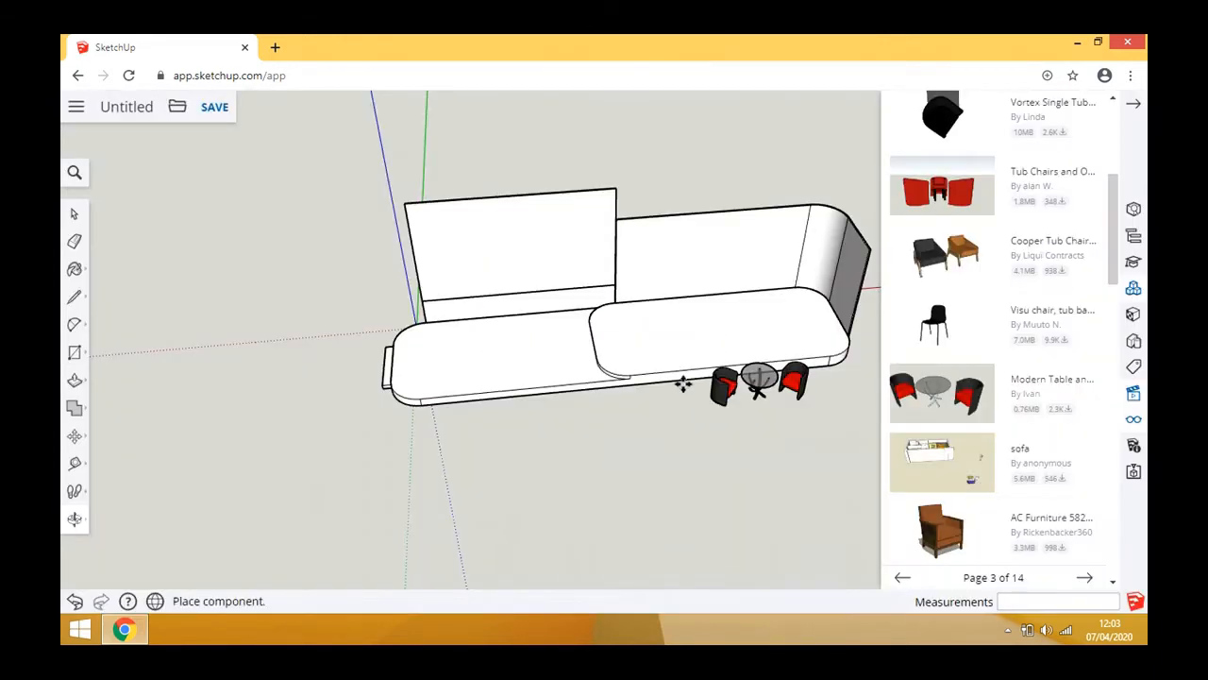
{"action": "left_click", "coordinate": [654, 315]}
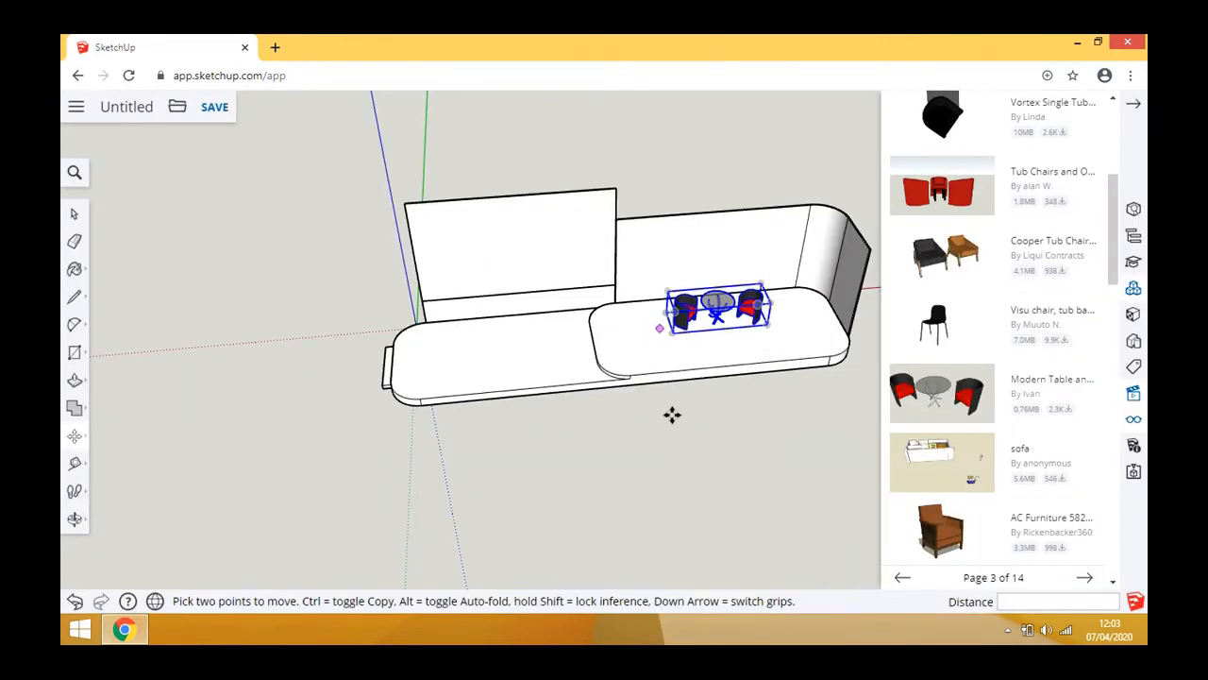
- Select the back panel, the curved wall and the platform base in turn to check how each is grouped
{"action": "left_click", "coordinate": [74, 215]}
{"action": "left_click", "coordinate": [434, 265]}
{"action": "left_click", "coordinate": [457, 300]}
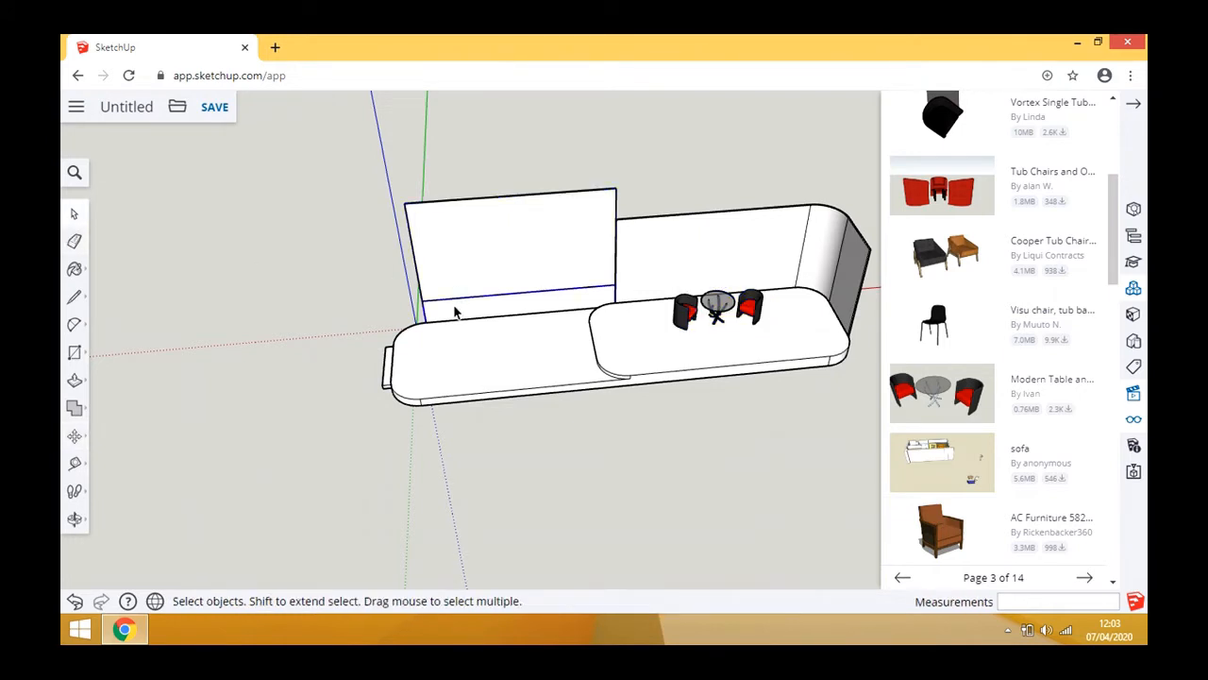
{"action": "left_click", "coordinate": [670, 261]}
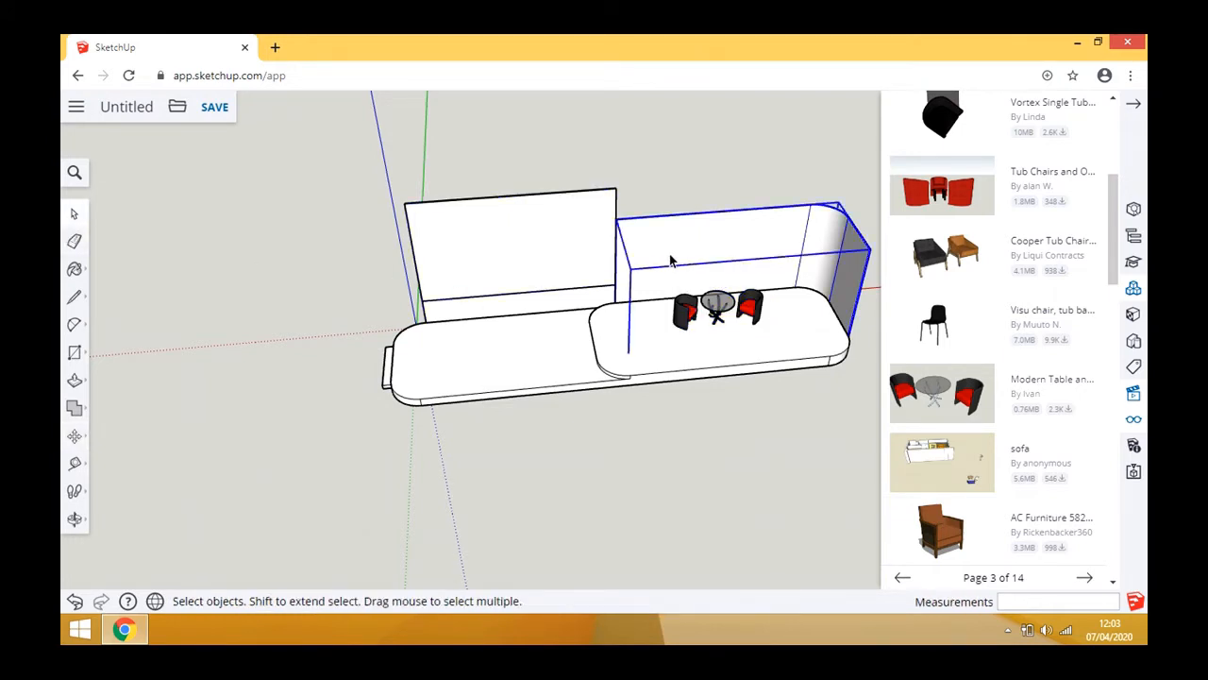
{"action": "left_click", "coordinate": [597, 350]}
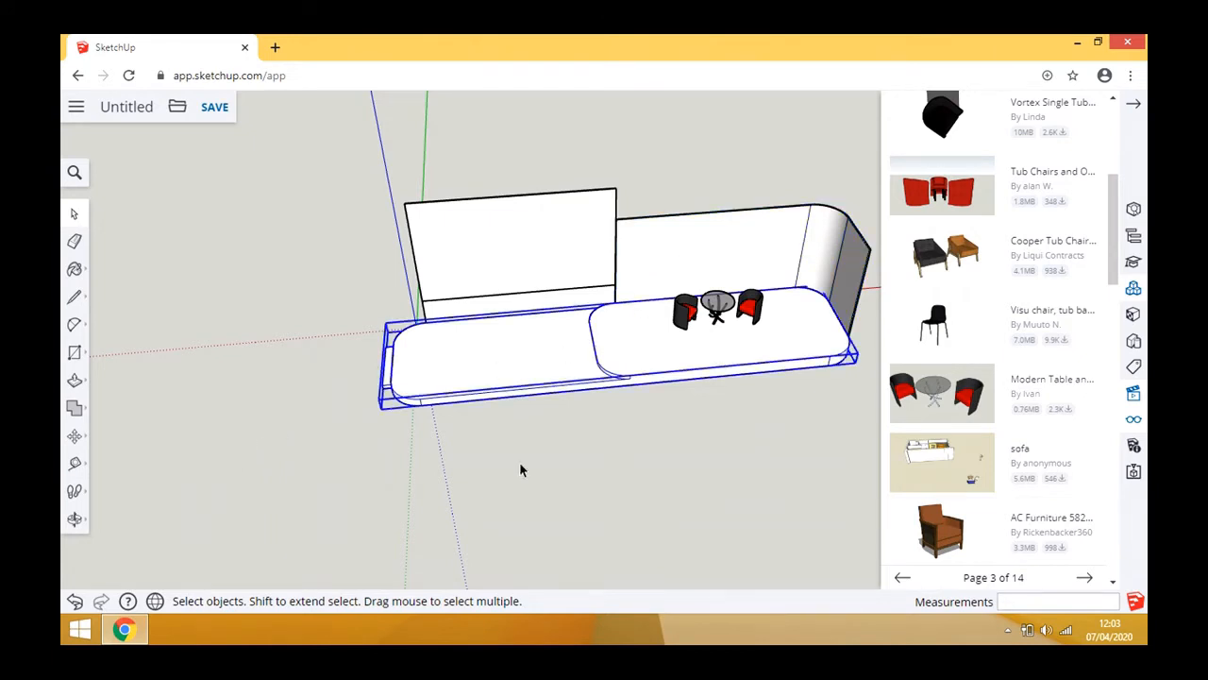
{"action": "left_click", "coordinate": [1136, 107]}
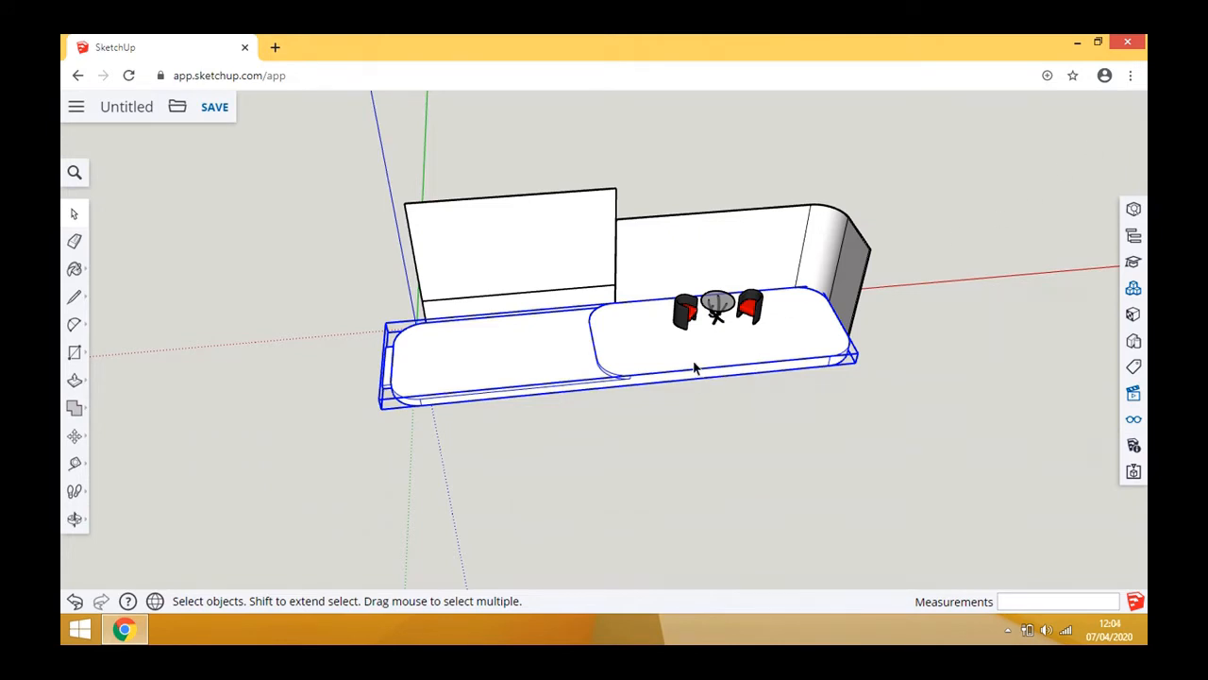
- Draw a 1 m by 600 mm rectangle on the ground in front of the raised platform
{"action": "scroll", "coordinate": [779, 385], "scroll_direction": "up", "scroll_amount": 5}
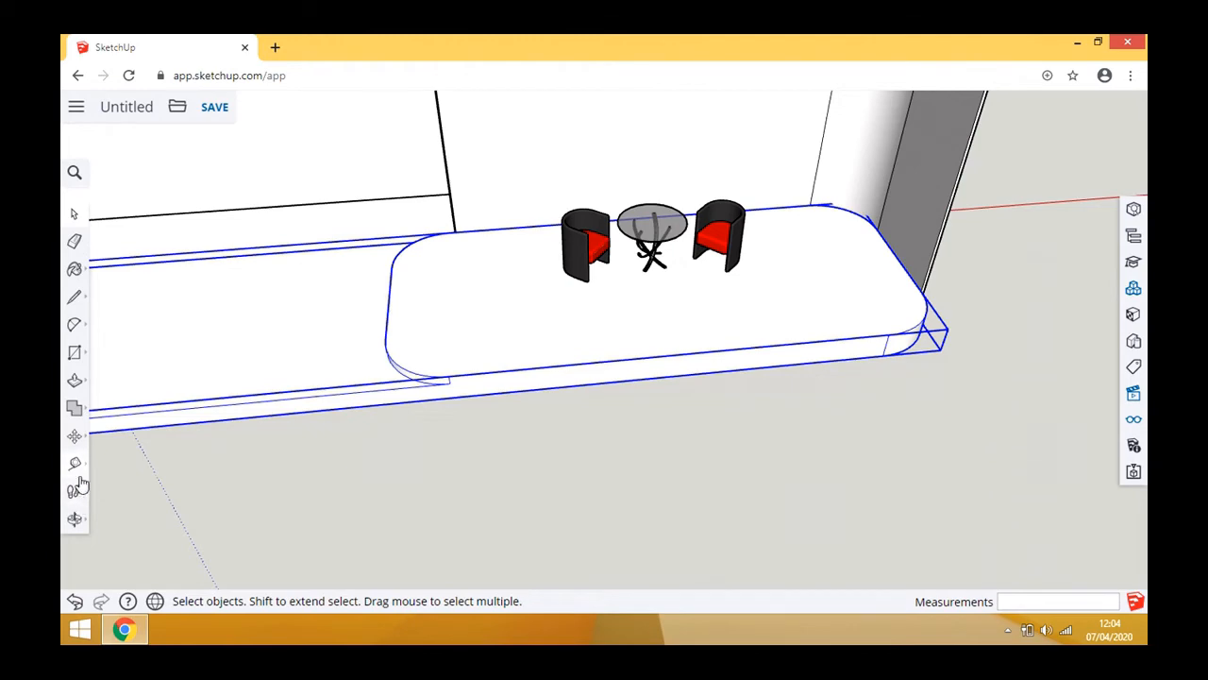
{"action": "left_click", "coordinate": [74, 518]}
{"action": "left_click_drag", "start_coordinate": [646, 415], "coordinate": [695, 464]}
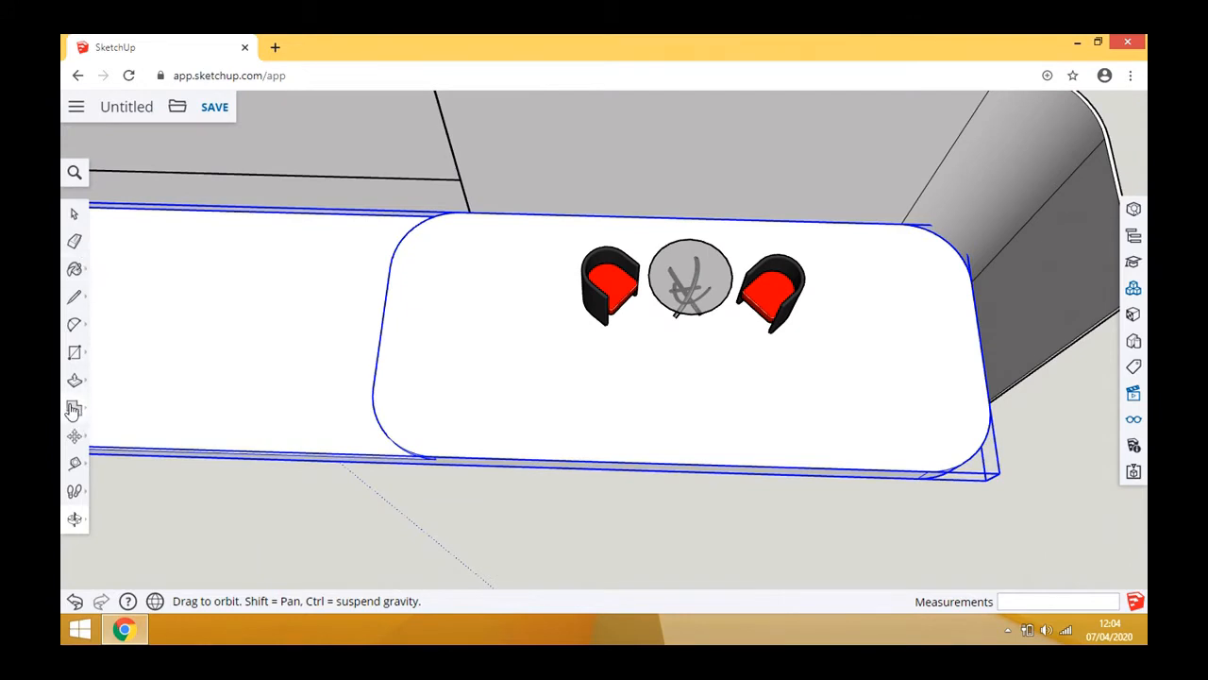
{"action": "left_click", "coordinate": [75, 352]}
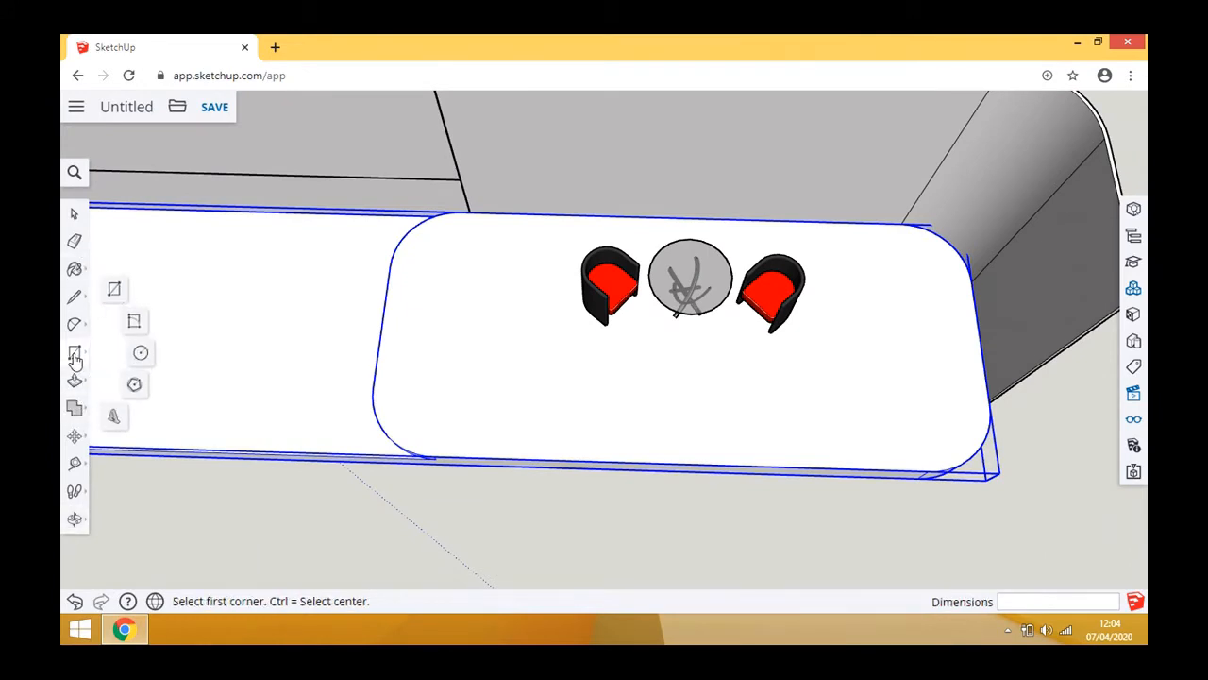
{"action": "left_click", "coordinate": [109, 300]}
{"action": "left_click", "coordinate": [591, 501]}
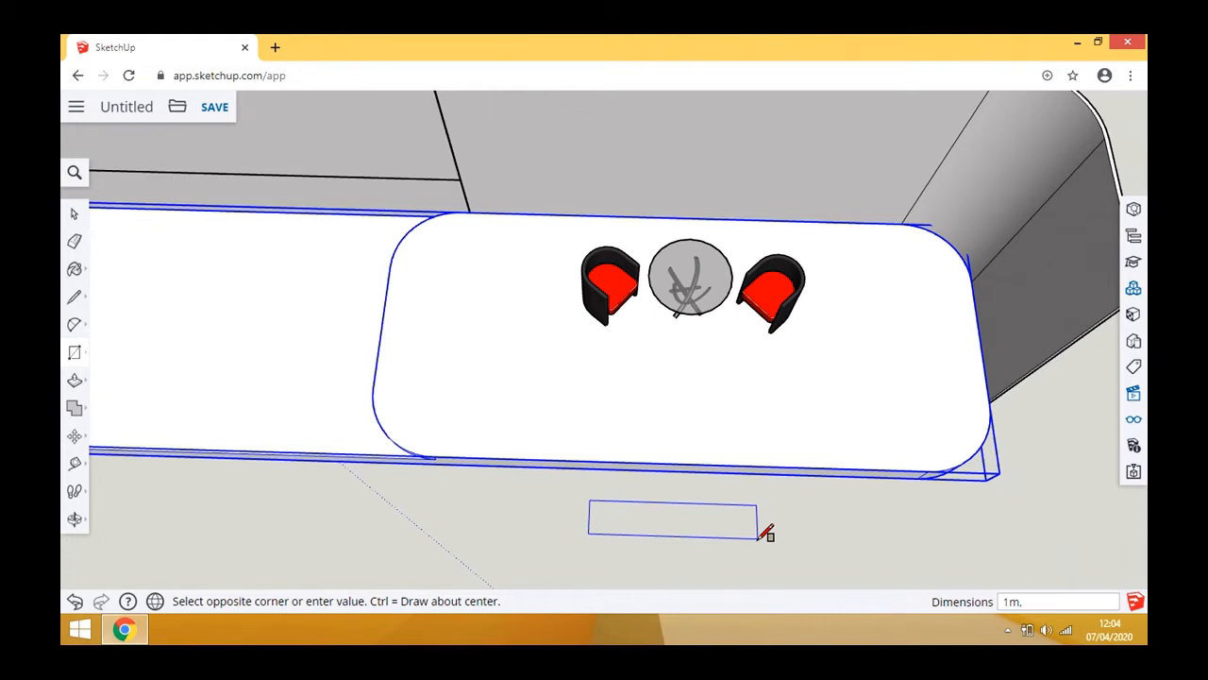
{"action": "type", "text": "1m, 600mm"}
{"action": "key", "text": "Return"}
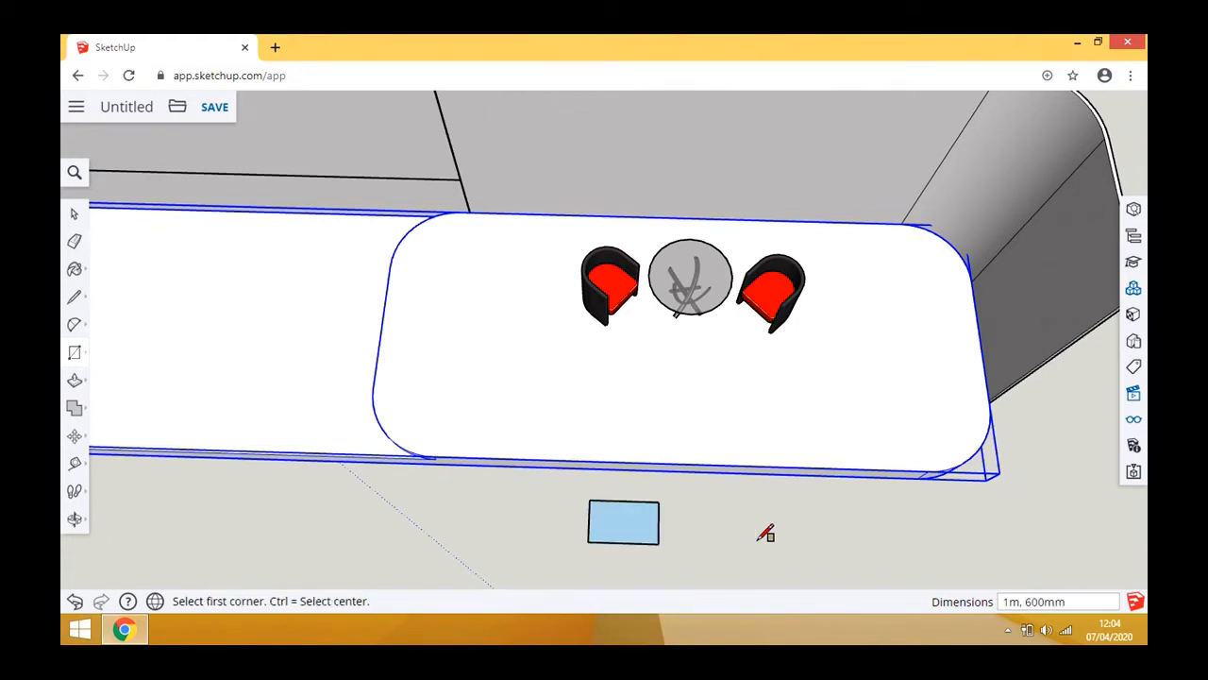
- Pull the small ground rectangle up 150 mm into a block
{"action": "scroll", "coordinate": [618, 545], "scroll_direction": "up", "scroll_amount": 5}
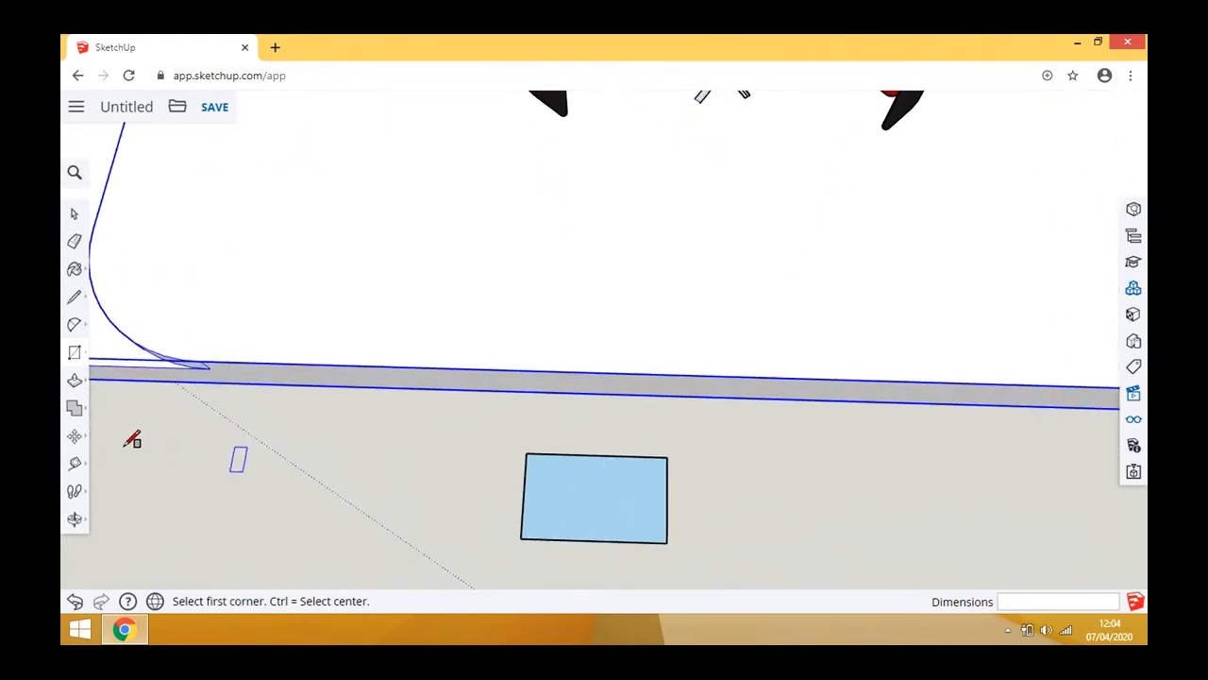
{"action": "left_click", "coordinate": [75, 380]}
{"action": "left_click_drag", "start_coordinate": [553, 488], "coordinate": [553, 457]}
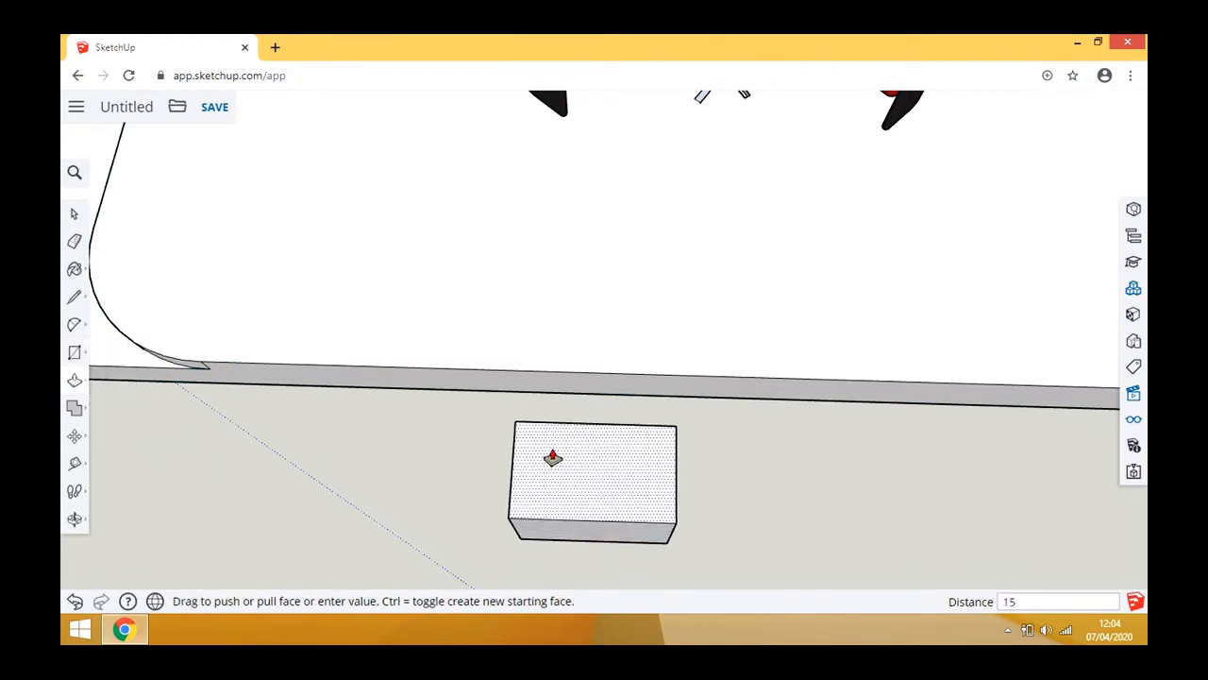
{"action": "type", "text": "150mm"}
{"action": "key", "text": "Return"}
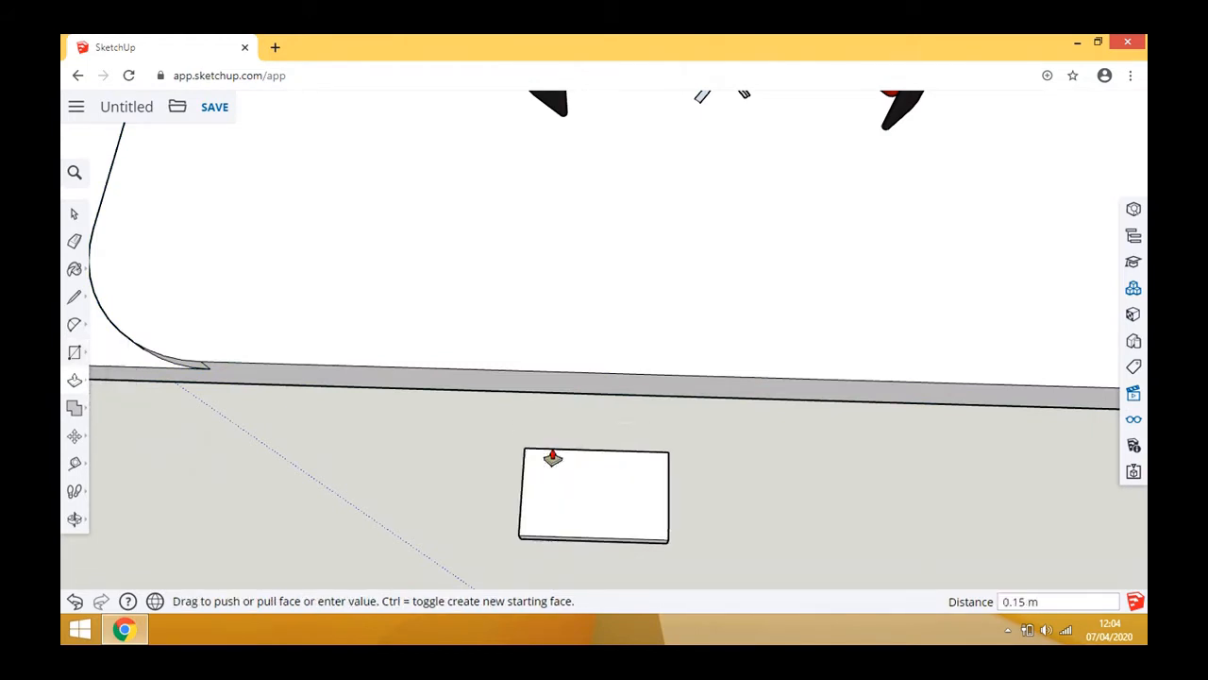
- Create a guide line 300 mm from the block's rear top edge, parallel to it
{"action": "left_click", "coordinate": [77, 462]}
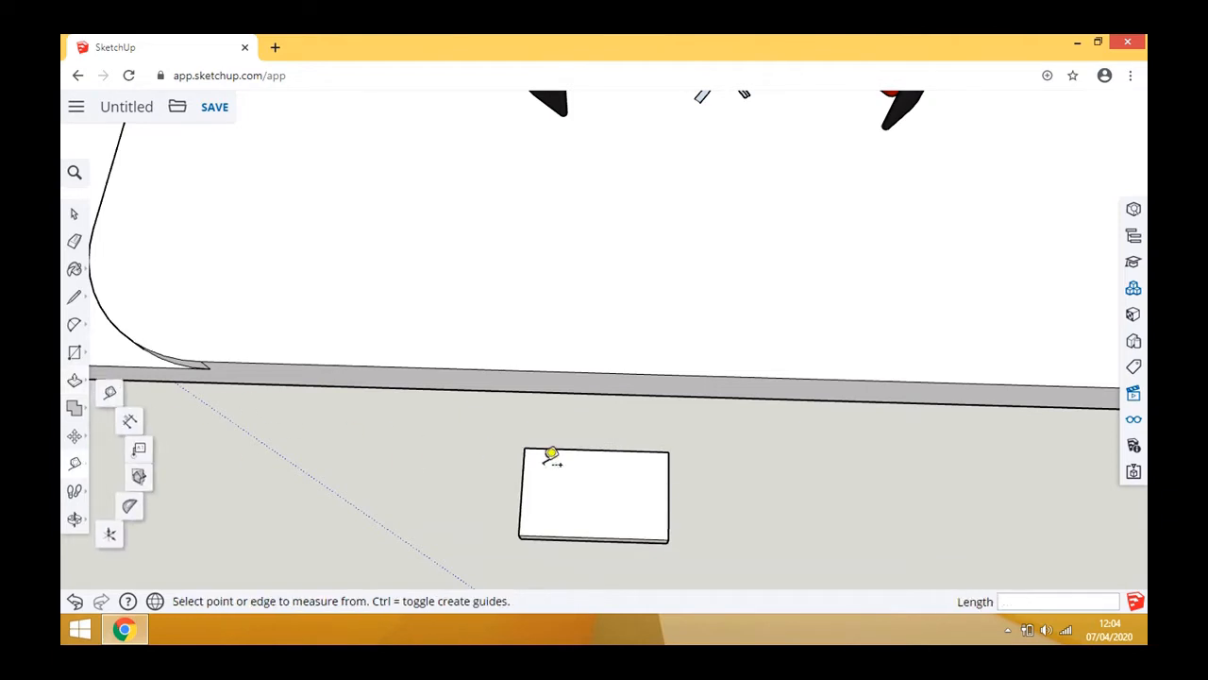
{"action": "left_click", "coordinate": [545, 448]}
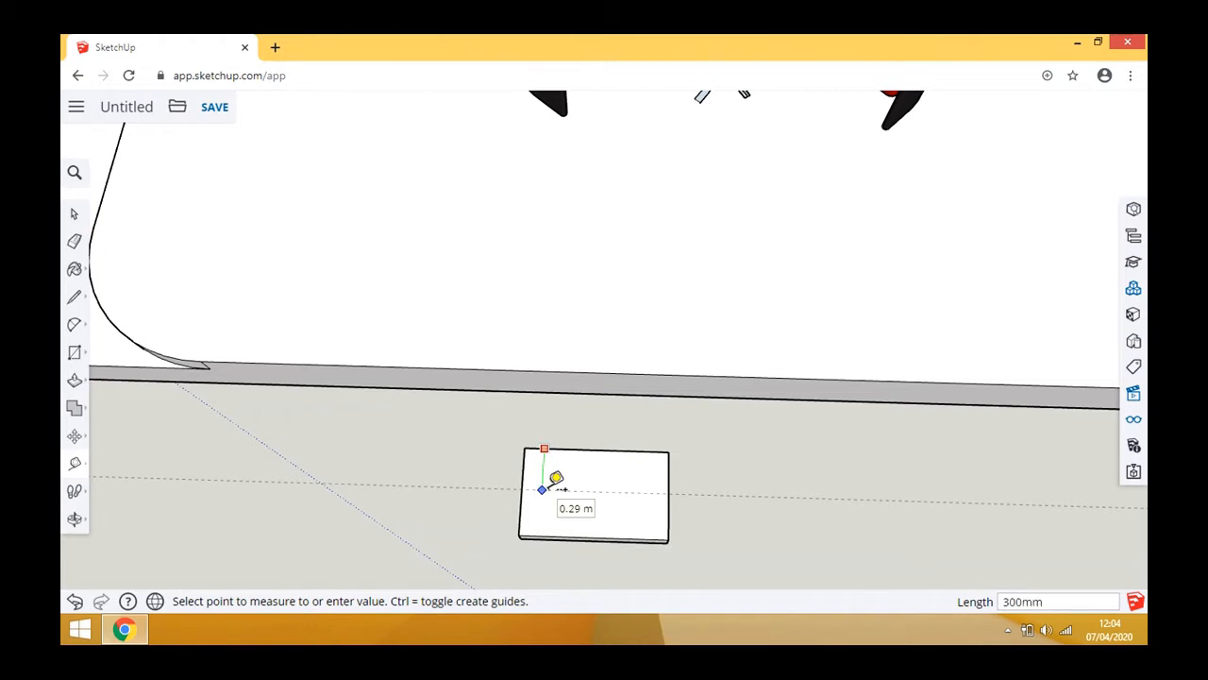
{"action": "left_click", "coordinate": [557, 483]}
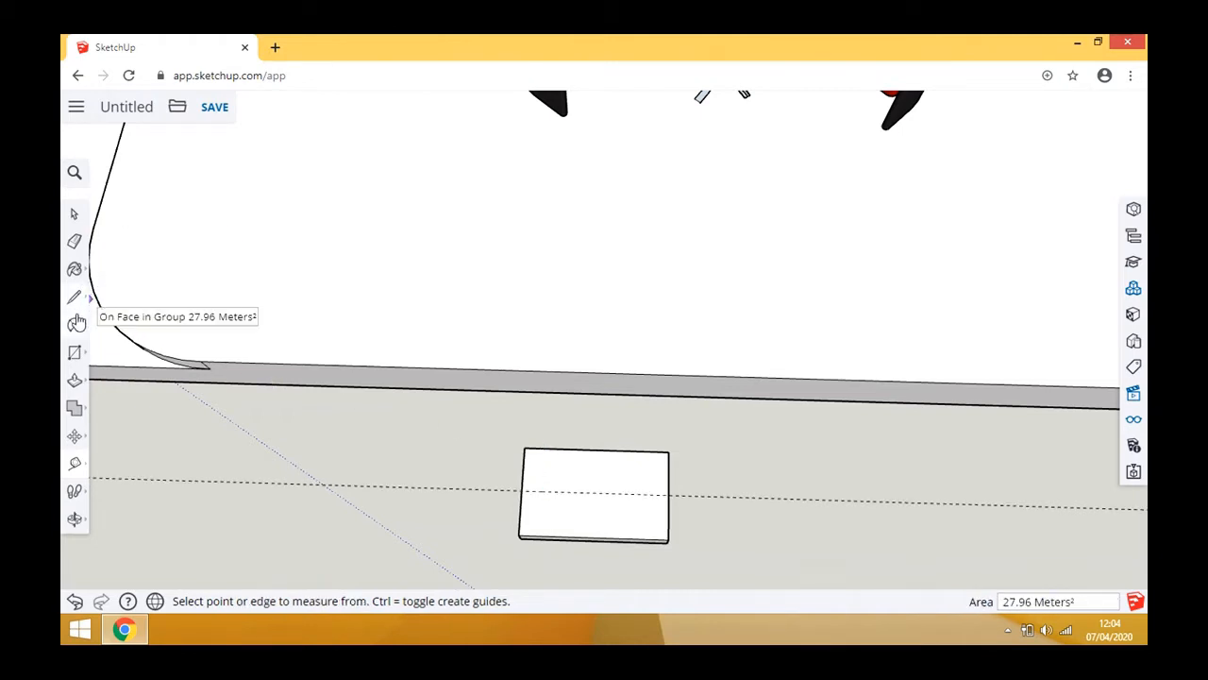
- Draw a line along the guide across the block's top face, splitting it into front and rear halves
{"action": "left_click", "coordinate": [75, 351]}
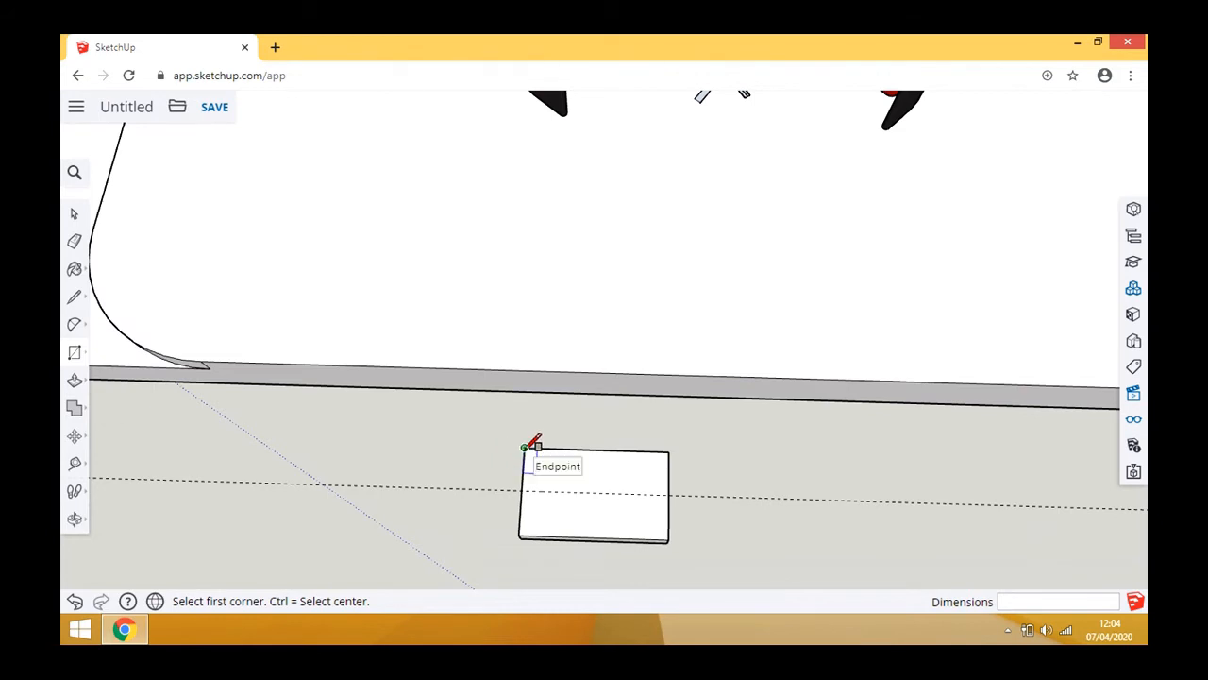
{"action": "left_click", "coordinate": [76, 298]}
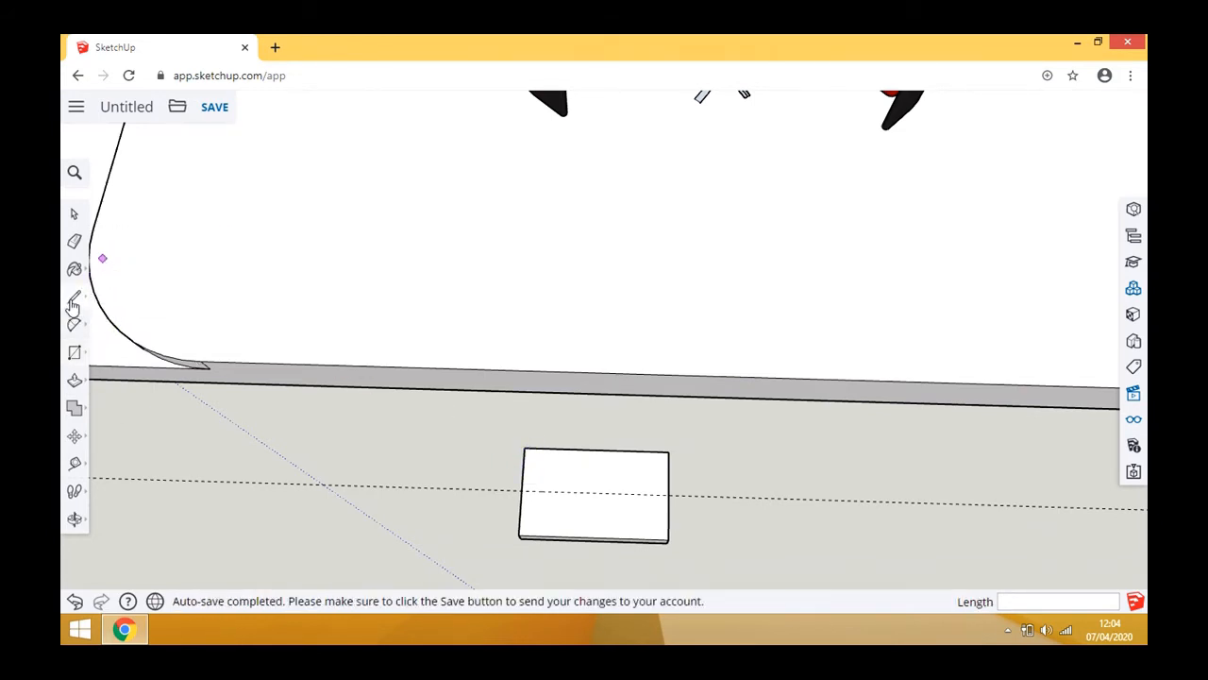
{"action": "left_click", "coordinate": [520, 491]}
{"action": "left_click", "coordinate": [669, 494]}
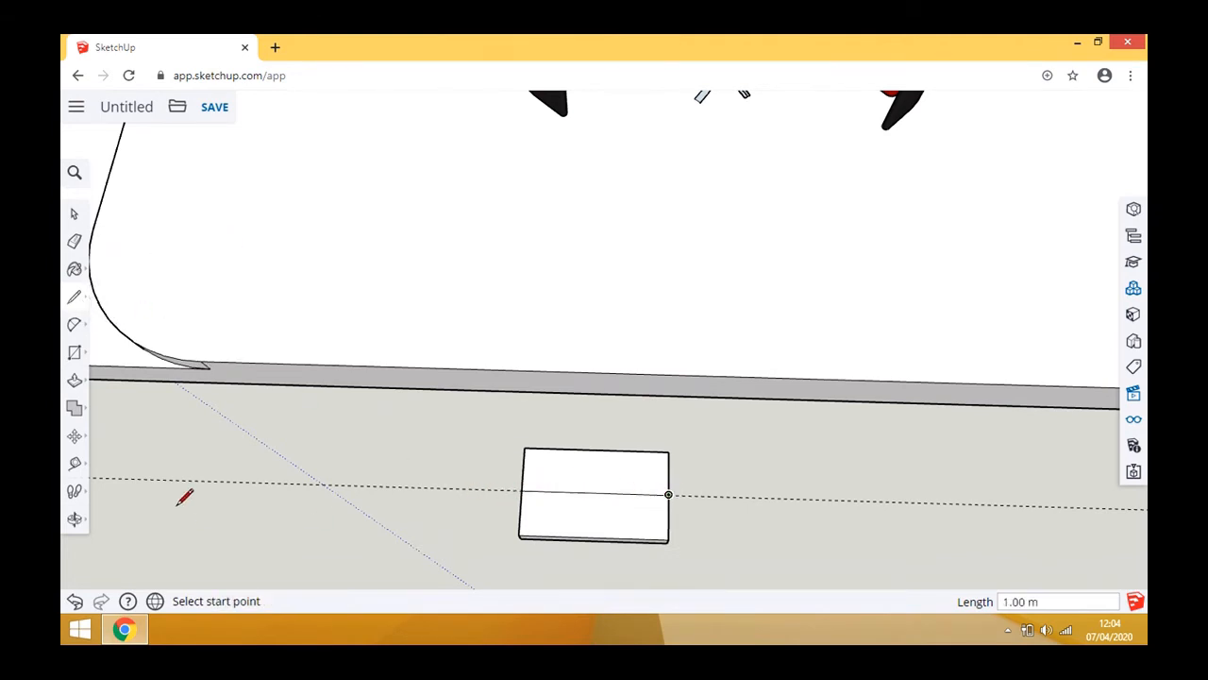
- Pull the rear half of the block up 150 mm to form a second step and delete the guide line
{"action": "middle_click_drag", "start_coordinate": [447, 539], "coordinate": [148, 351]}
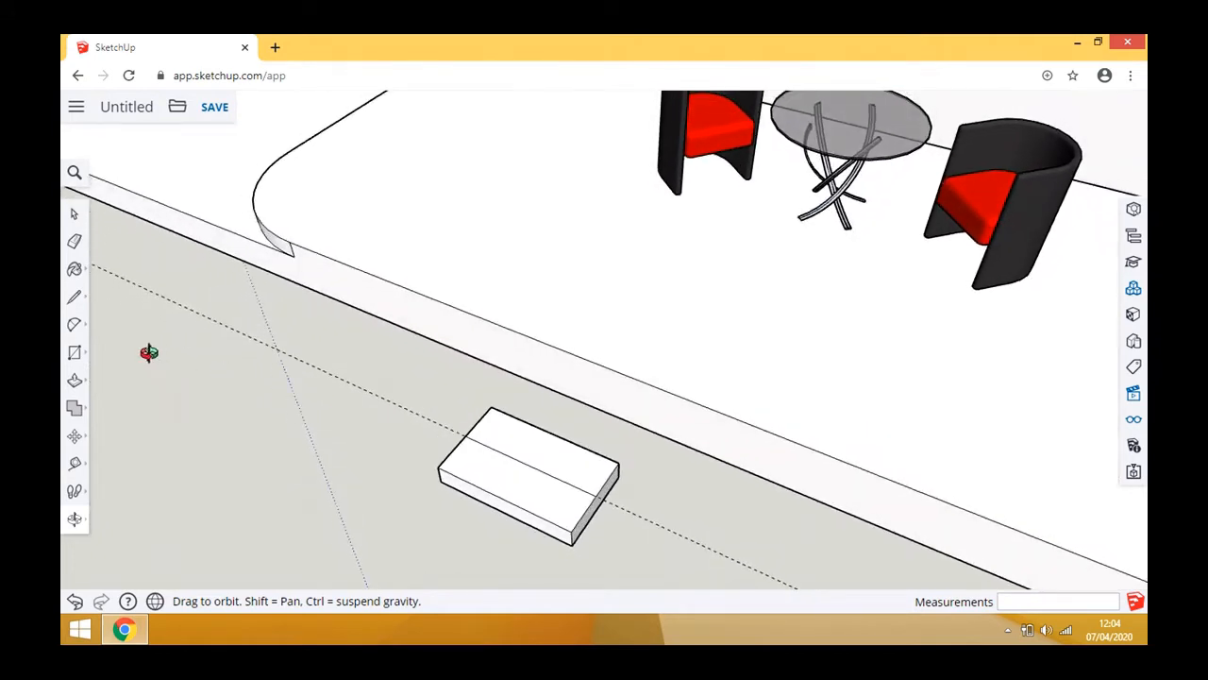
{"action": "left_click", "coordinate": [75, 380]}
{"action": "left_click", "coordinate": [548, 462]}
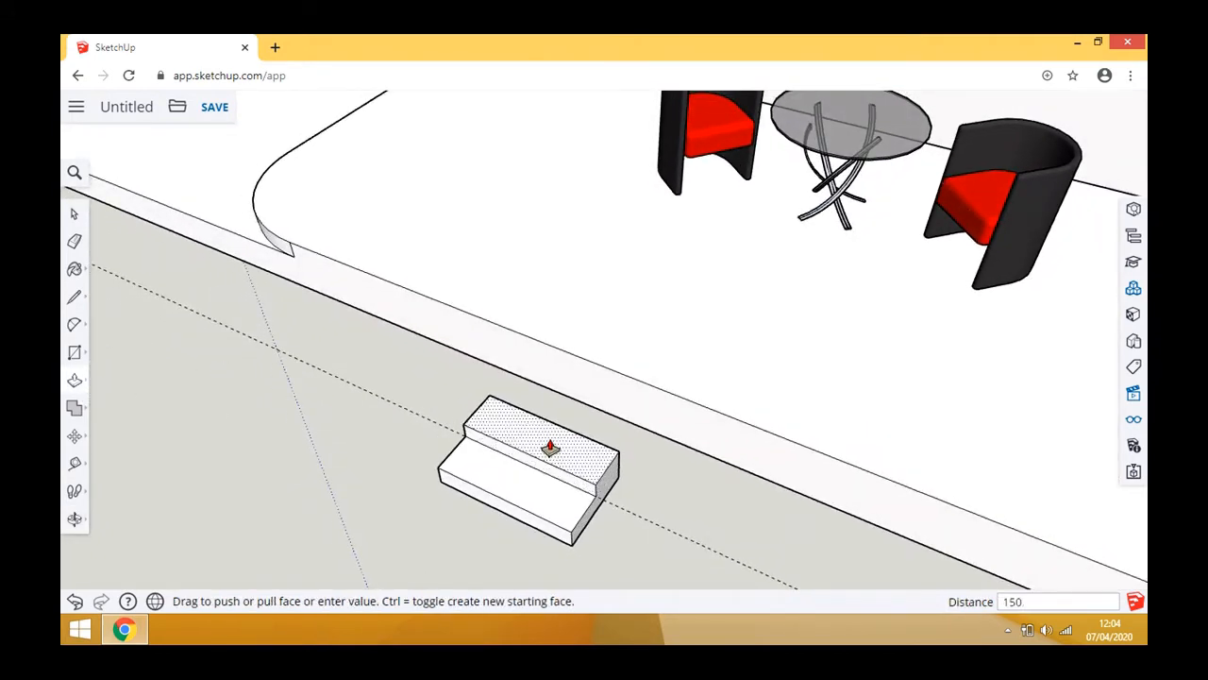
{"action": "key", "text": "Return"}
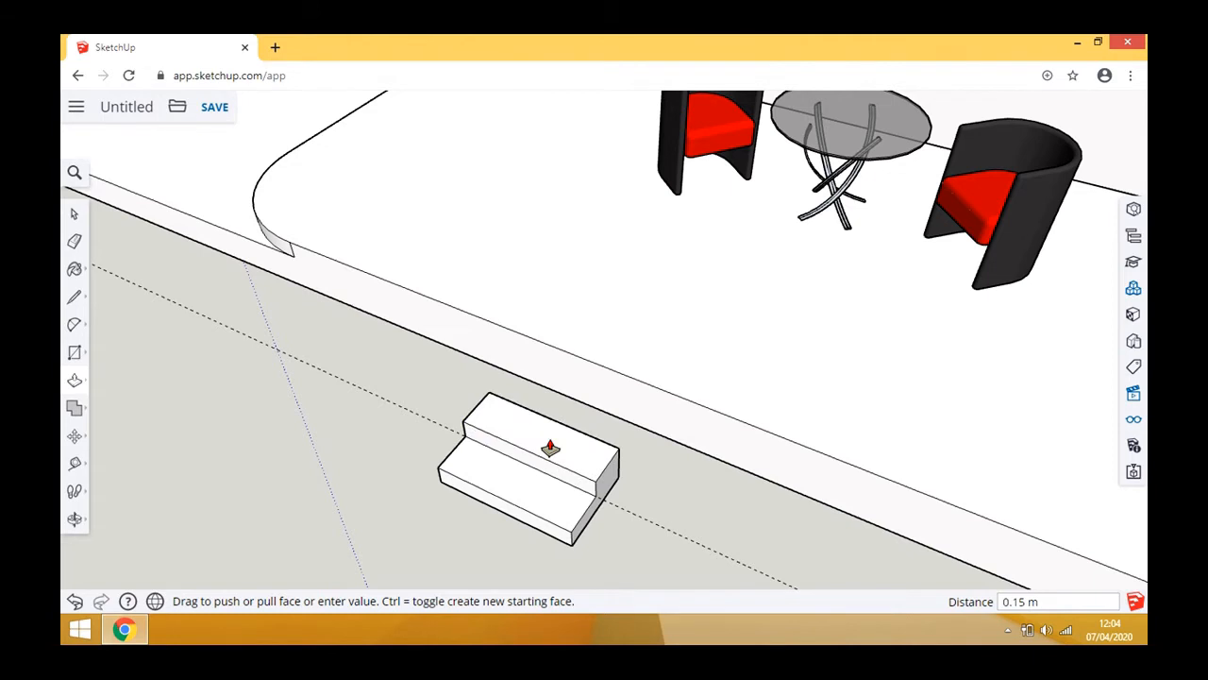
{"action": "left_click", "coordinate": [75, 215]}
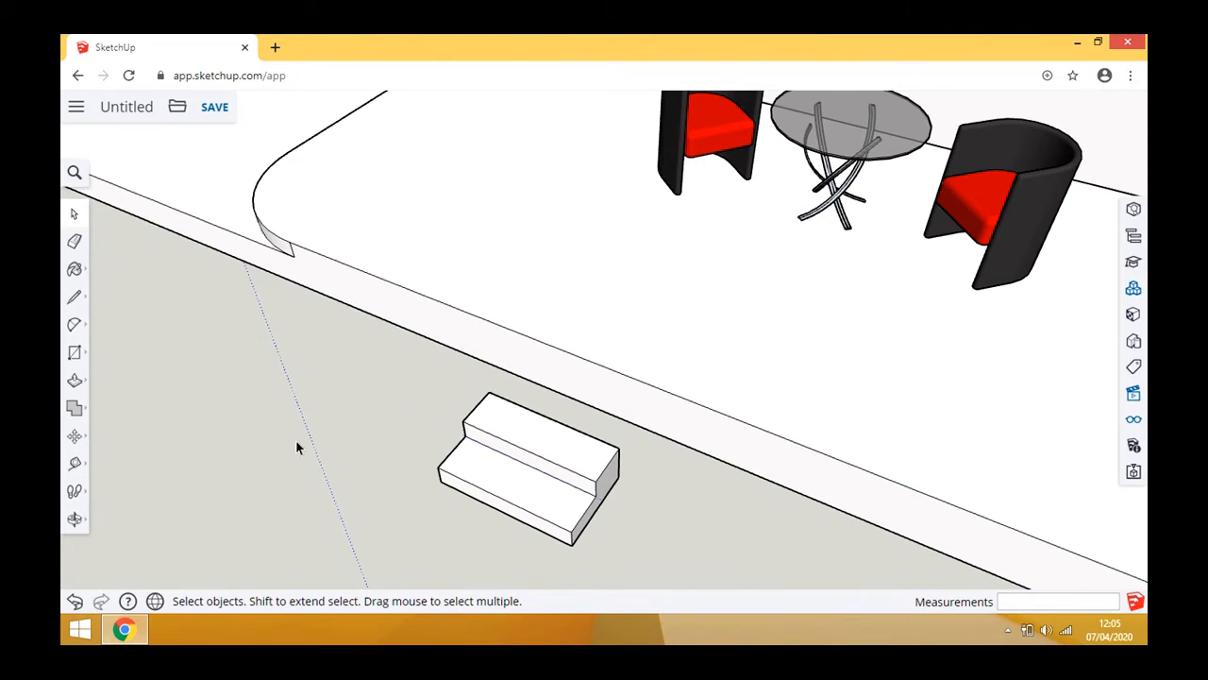
- Select the entire two-step block and make it a group
{"action": "left_click", "coordinate": [75, 518]}
{"action": "left_click_drag", "start_coordinate": [369, 399], "coordinate": [575, 556]}
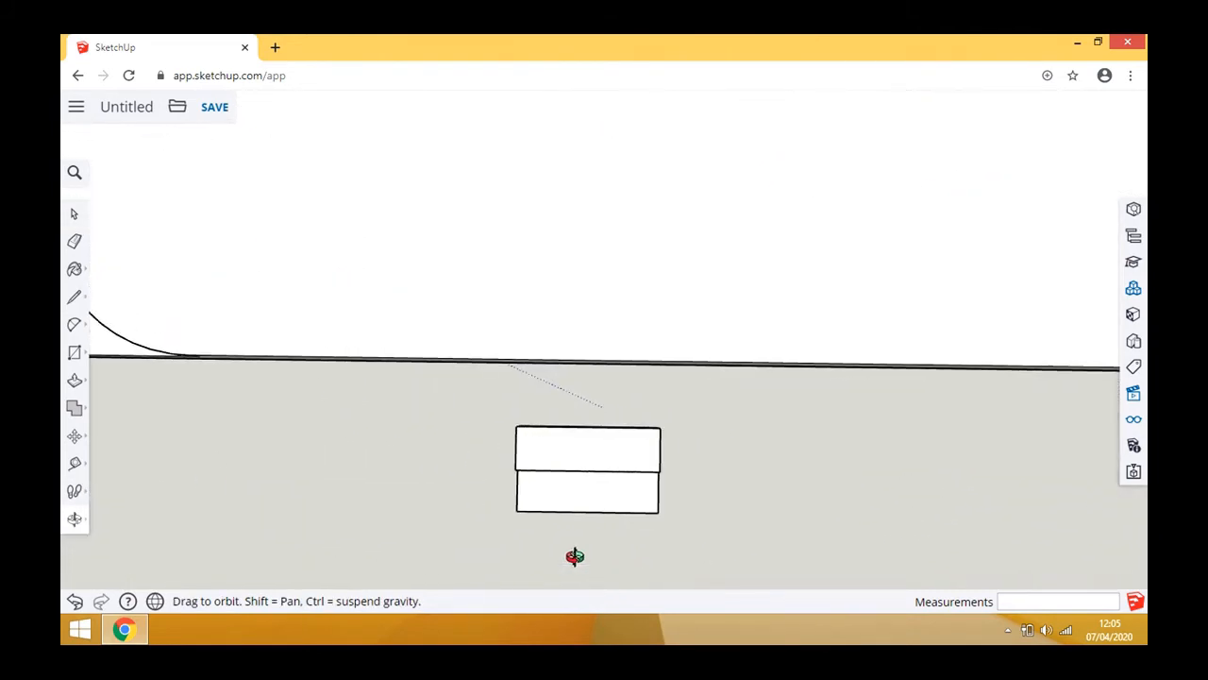
{"action": "left_click", "coordinate": [74, 215]}
{"action": "left_click_drag", "start_coordinate": [463, 532], "coordinate": [737, 405]}
{"action": "right_click", "coordinate": [648, 451]}
{"action": "left_click", "coordinate": [696, 334]}
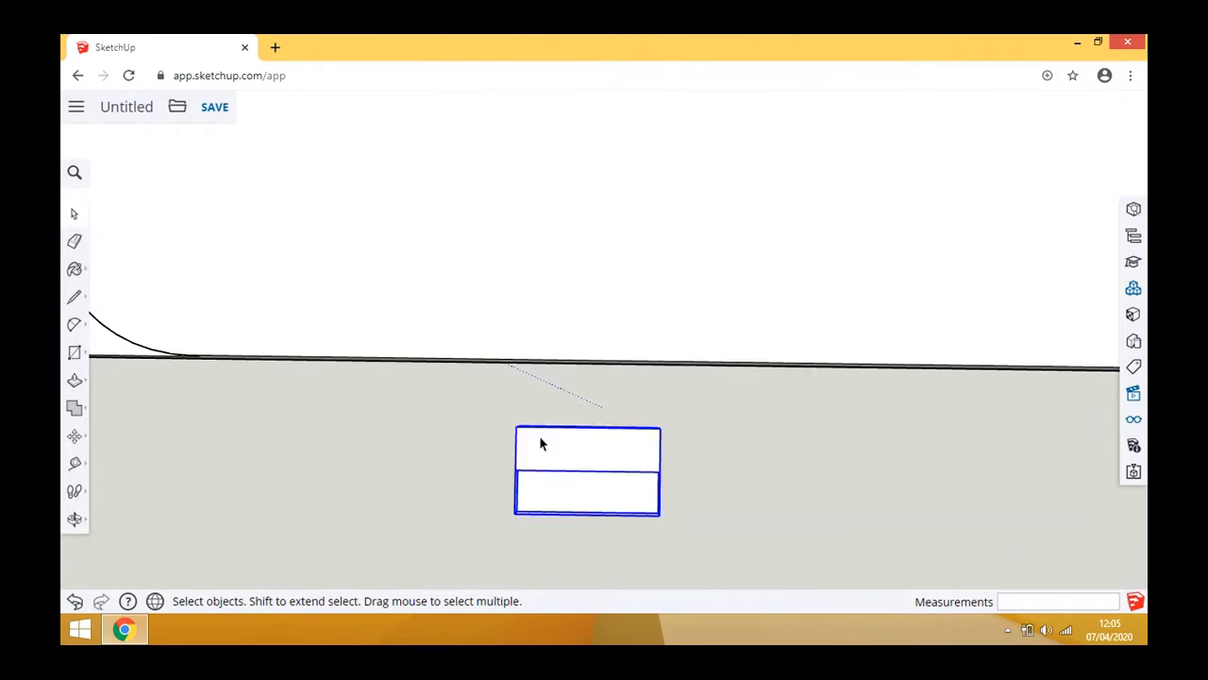
- Move the two-step group about 0.48 m back against the stage's front edge and about 0.97 m along it towards the chairs
{"action": "left_click", "coordinate": [74, 435]}
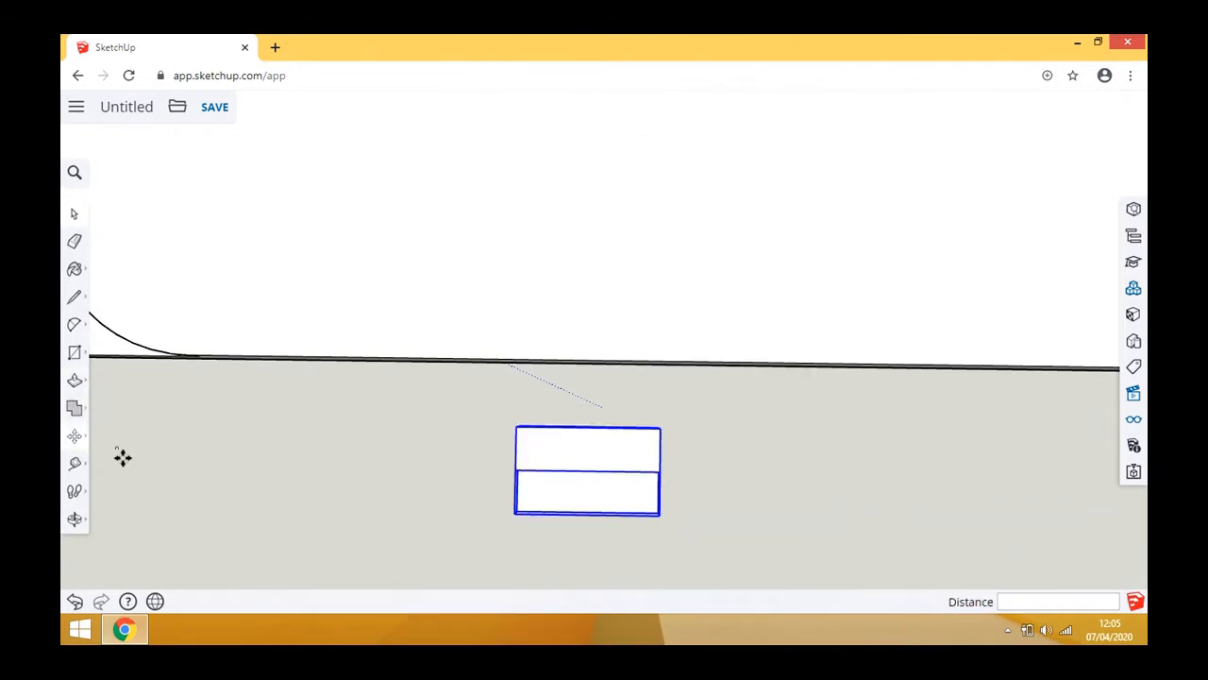
{"action": "left_click", "coordinate": [567, 451]}
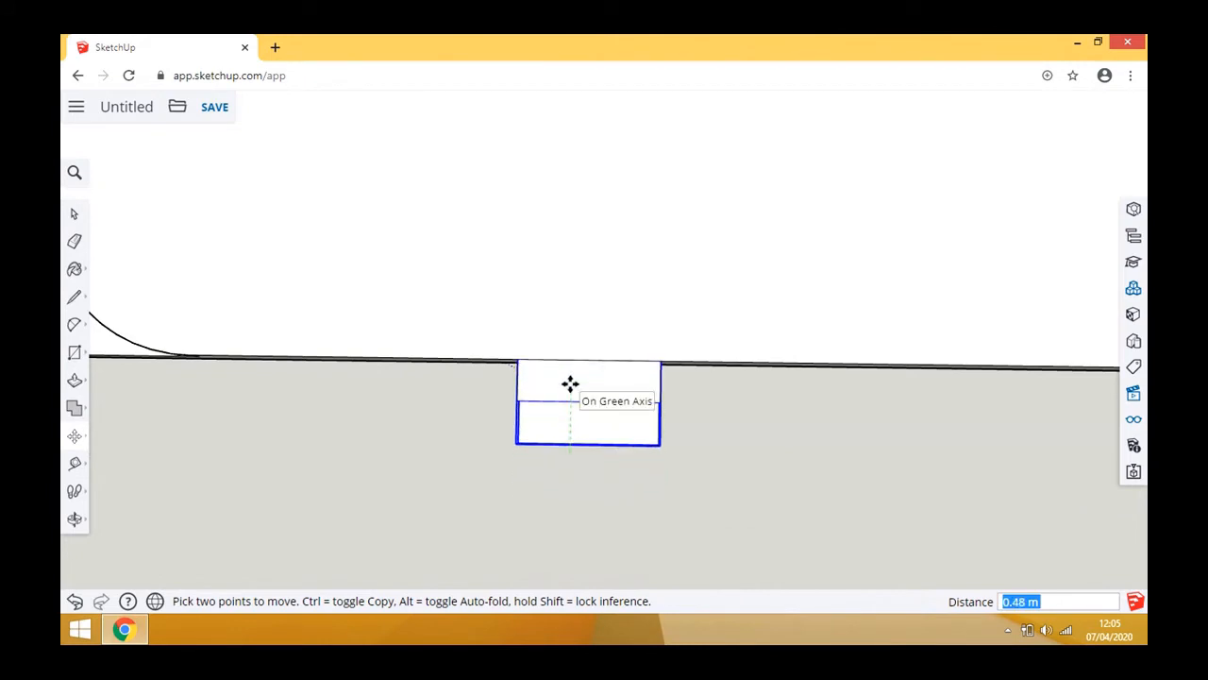
{"action": "left_click", "coordinate": [569, 381]}
{"action": "scroll", "coordinate": [557, 449], "scroll_direction": "down", "scroll_amount": 3}
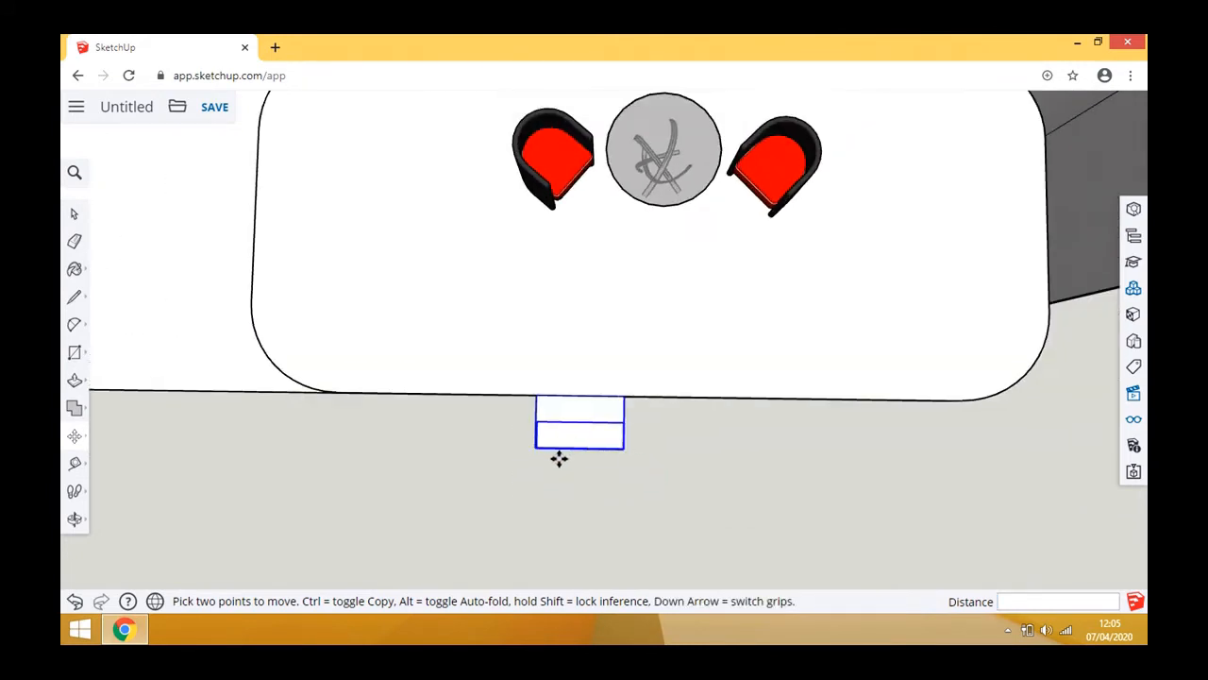
{"action": "left_click", "coordinate": [581, 411]}
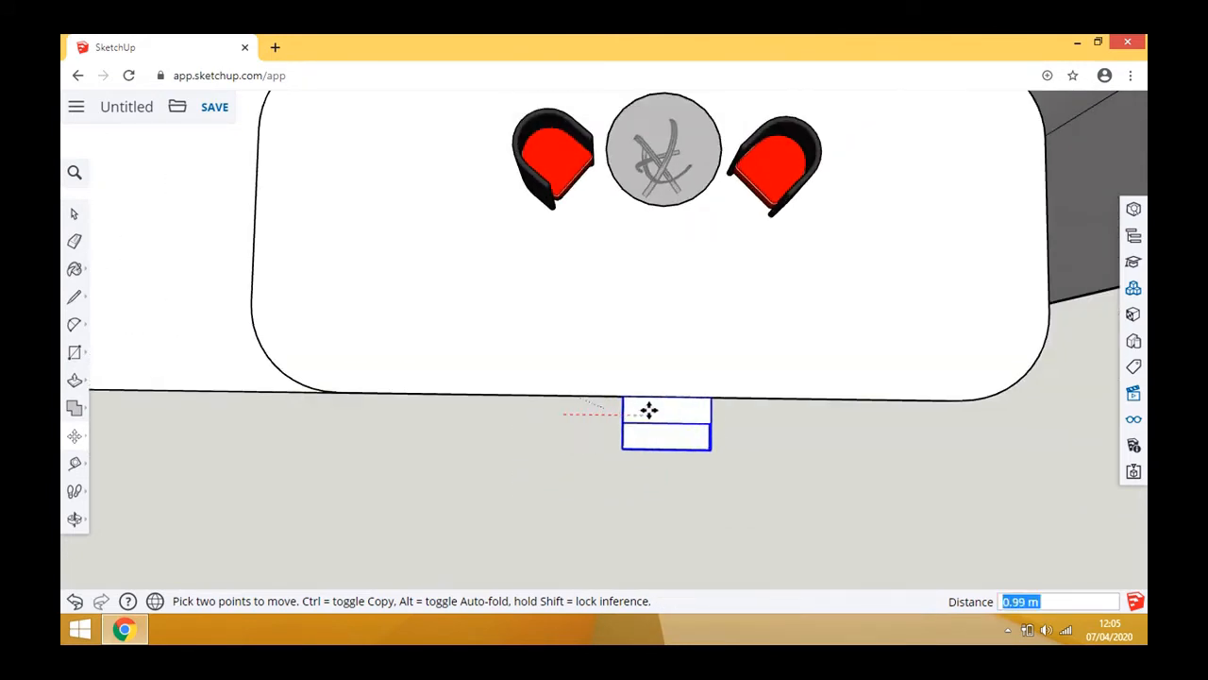
{"action": "left_click", "coordinate": [647, 409]}
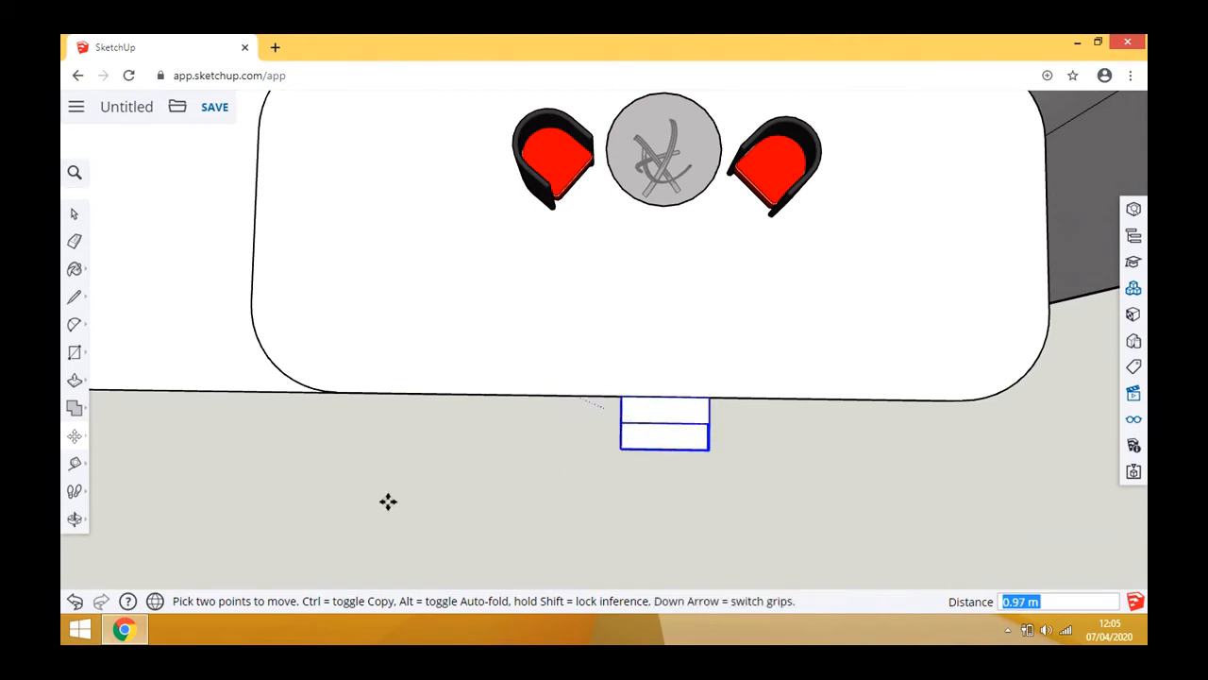
- Edit the two-step group and pull its end face out 2 m to widen the steps along the platform
{"action": "left_click", "coordinate": [75, 518]}
{"action": "left_click_drag", "start_coordinate": [533, 468], "coordinate": [727, 377]}
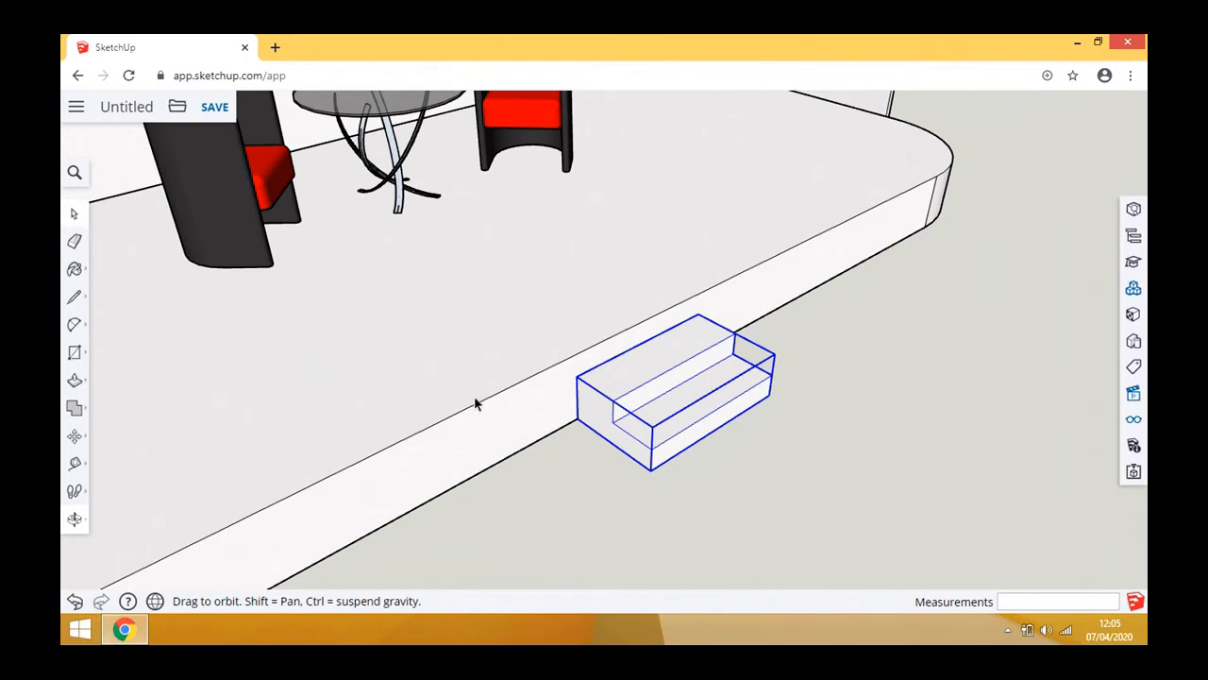
{"action": "key", "text": "space"}
{"action": "double_click", "coordinate": [597, 413]}
{"action": "left_click", "coordinate": [596, 409]}
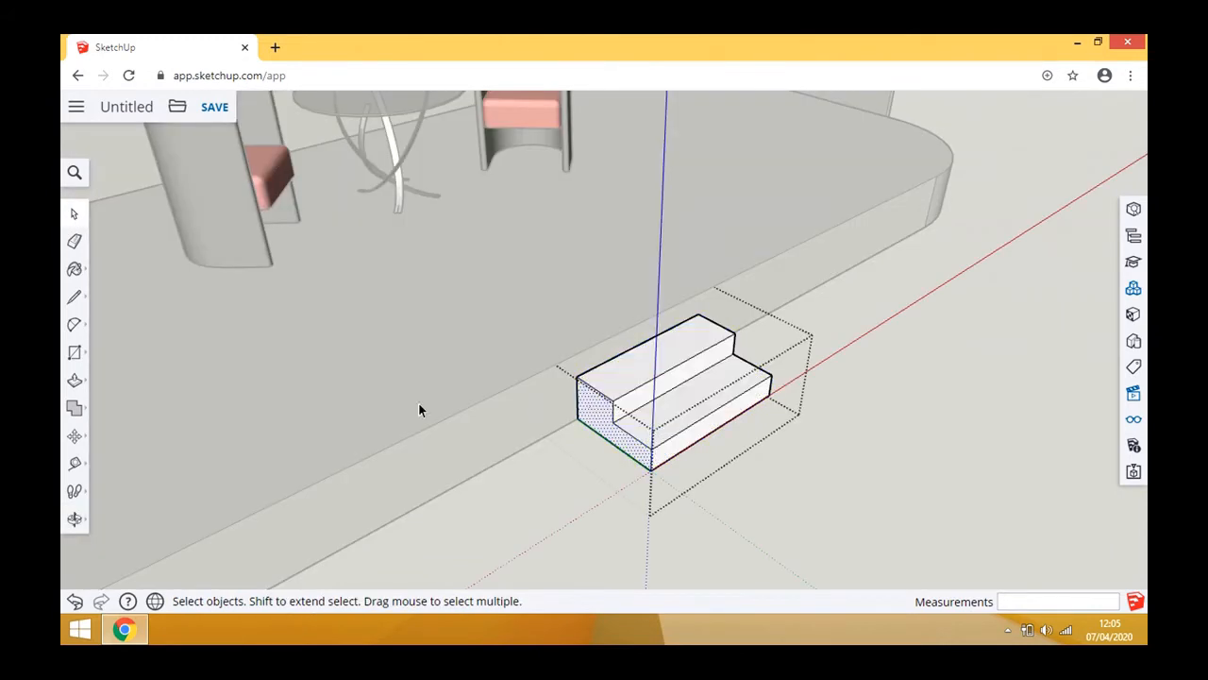
{"action": "left_click", "coordinate": [84, 382]}
{"action": "left_click_drag", "start_coordinate": [582, 410], "coordinate": [564, 423]}
{"action": "type", "text": "2.00 "}
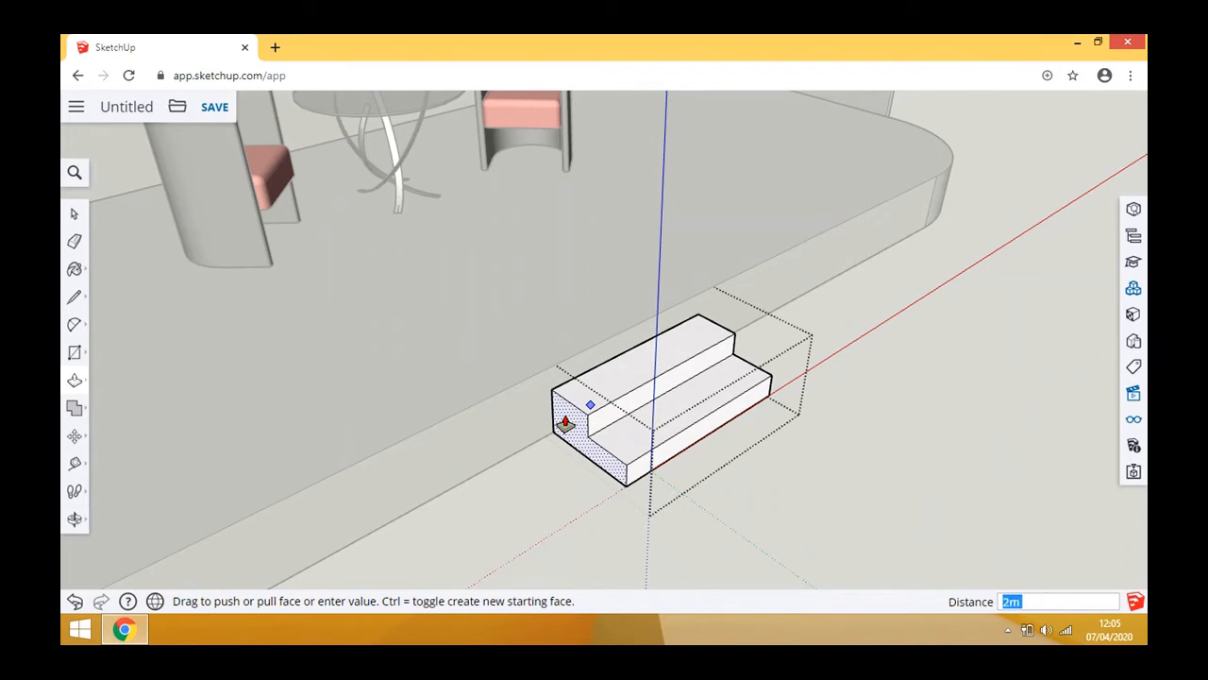
{"action": "type", "text": "m"}
{"action": "key", "text": "Return"}
{"action": "scroll", "coordinate": [776, 387], "scroll_direction": "down", "scroll_amount": 6}
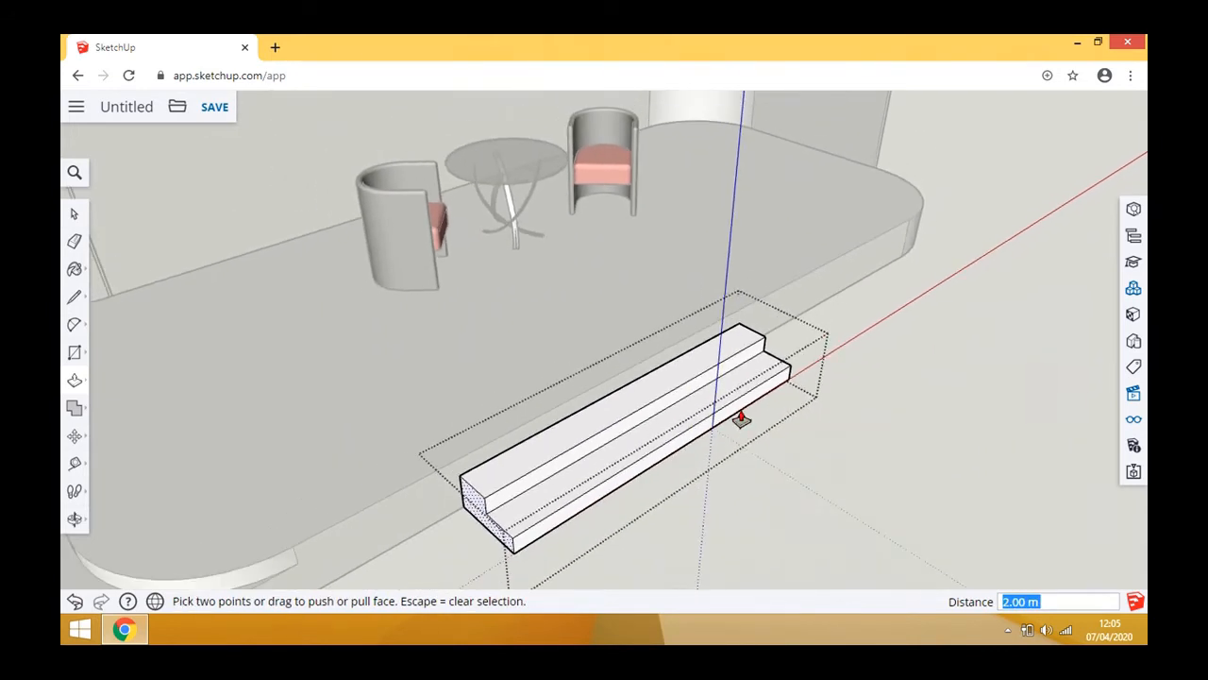
{"action": "left_click", "coordinate": [75, 214]}
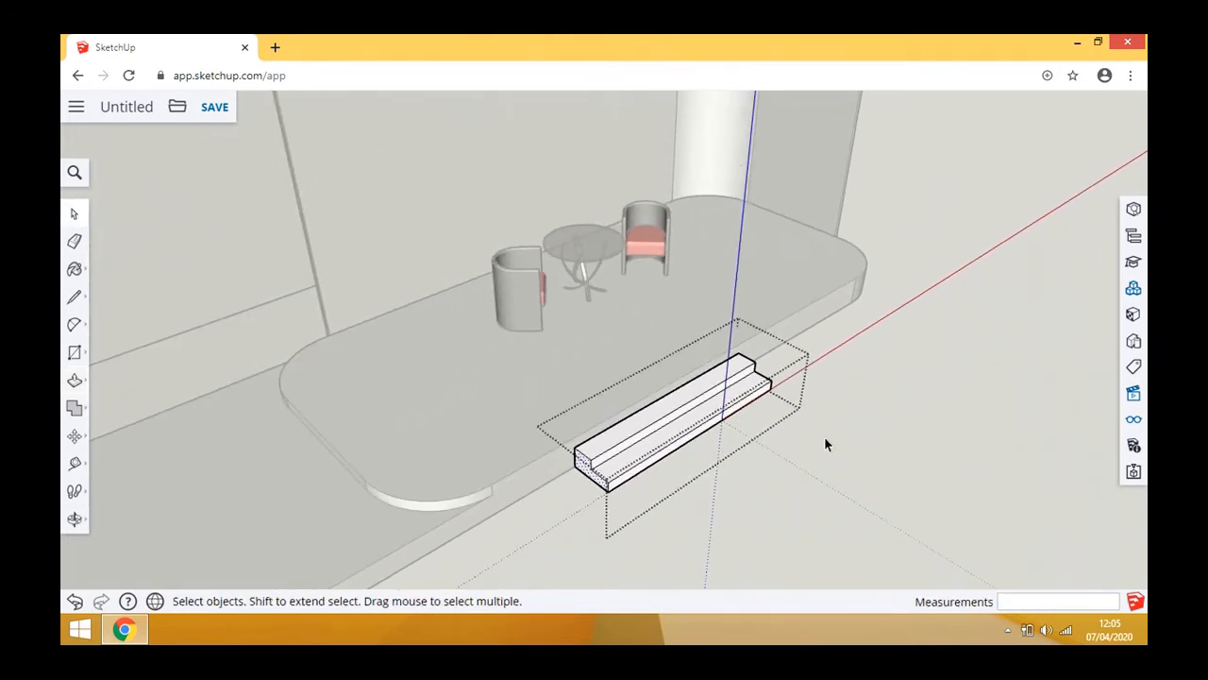
{"action": "left_click", "coordinate": [824, 436]}
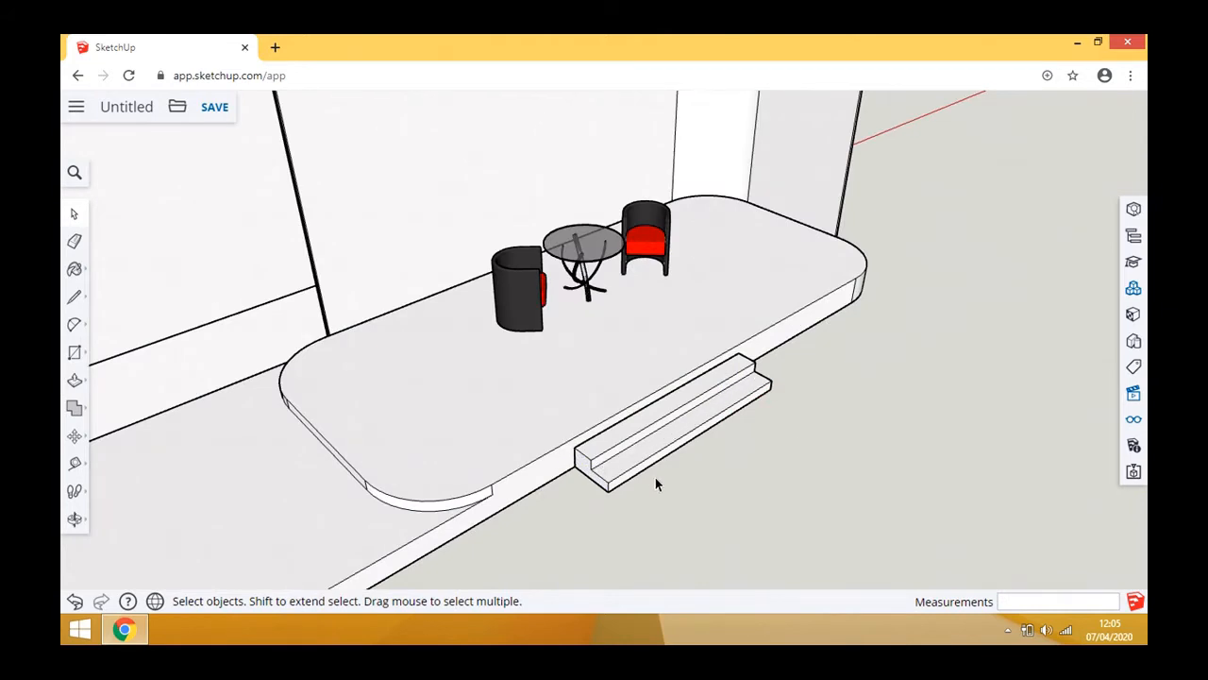
- Move the widened steps about 0.95 m along the platform's front edge so they sit roughly centred below the table
{"action": "middle_click_drag", "start_coordinate": [655, 483], "coordinate": [780, 425]}
{"action": "left_click", "coordinate": [725, 417]}
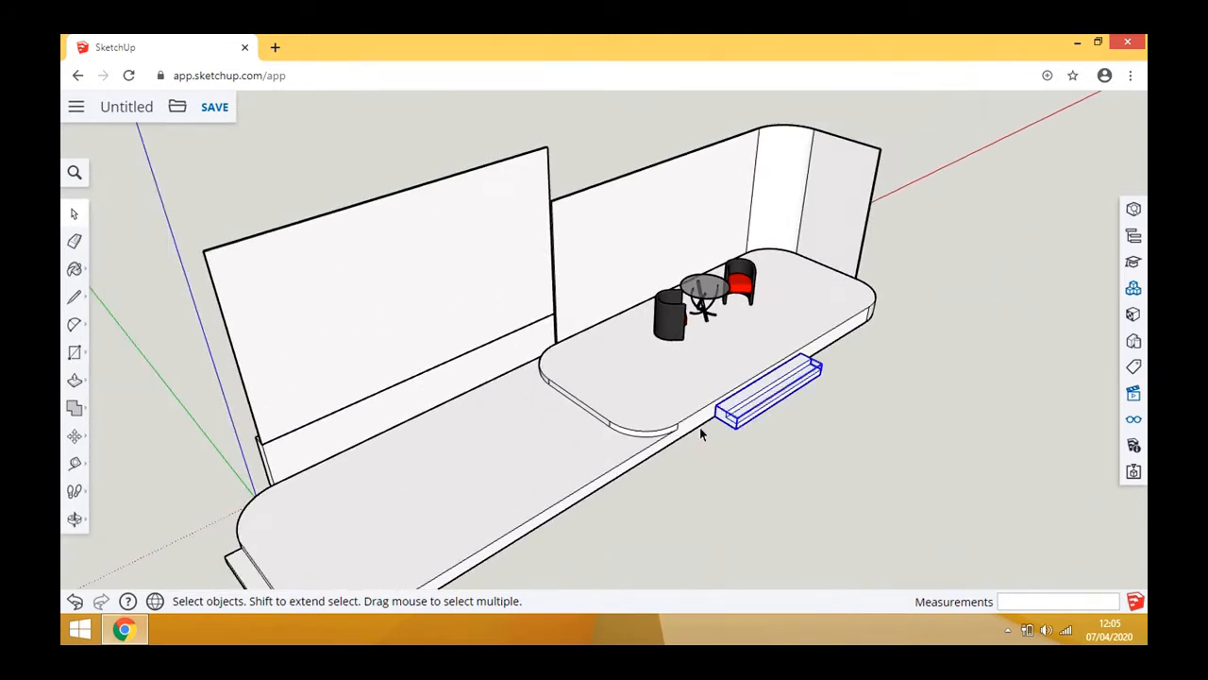
{"action": "left_click", "coordinate": [74, 519]}
{"action": "left_click_drag", "start_coordinate": [425, 557], "coordinate": [845, 577]}
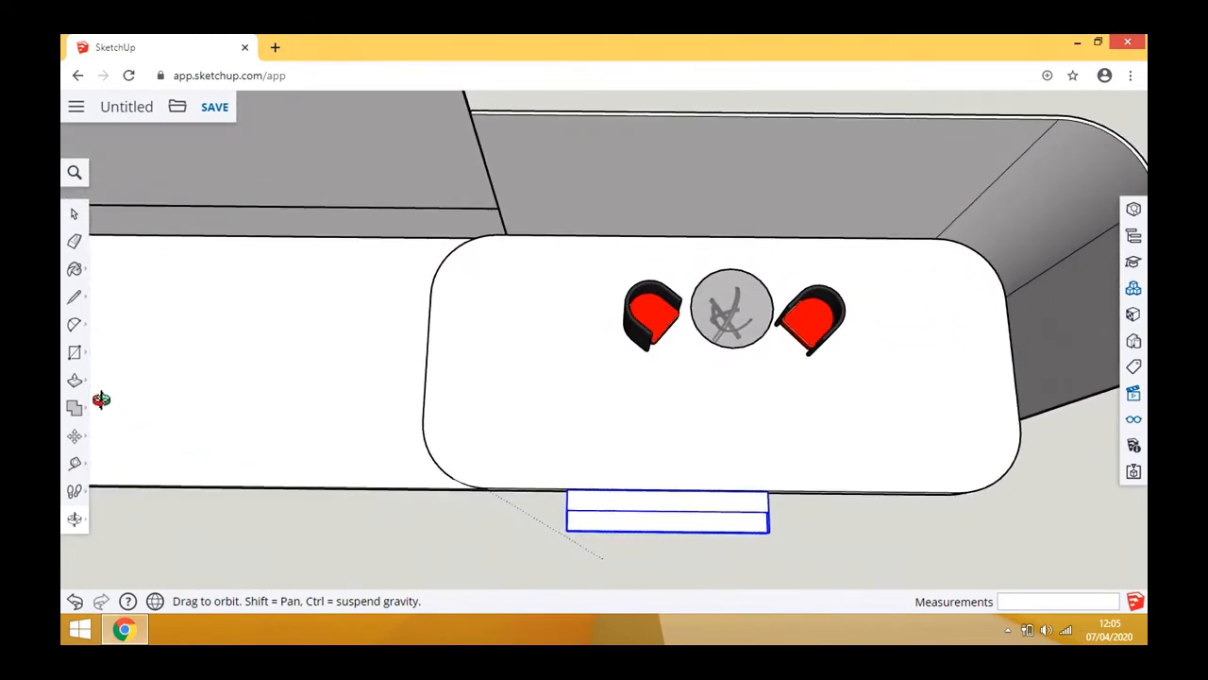
{"action": "left_click", "coordinate": [75, 441]}
{"action": "left_click", "coordinate": [596, 499]}
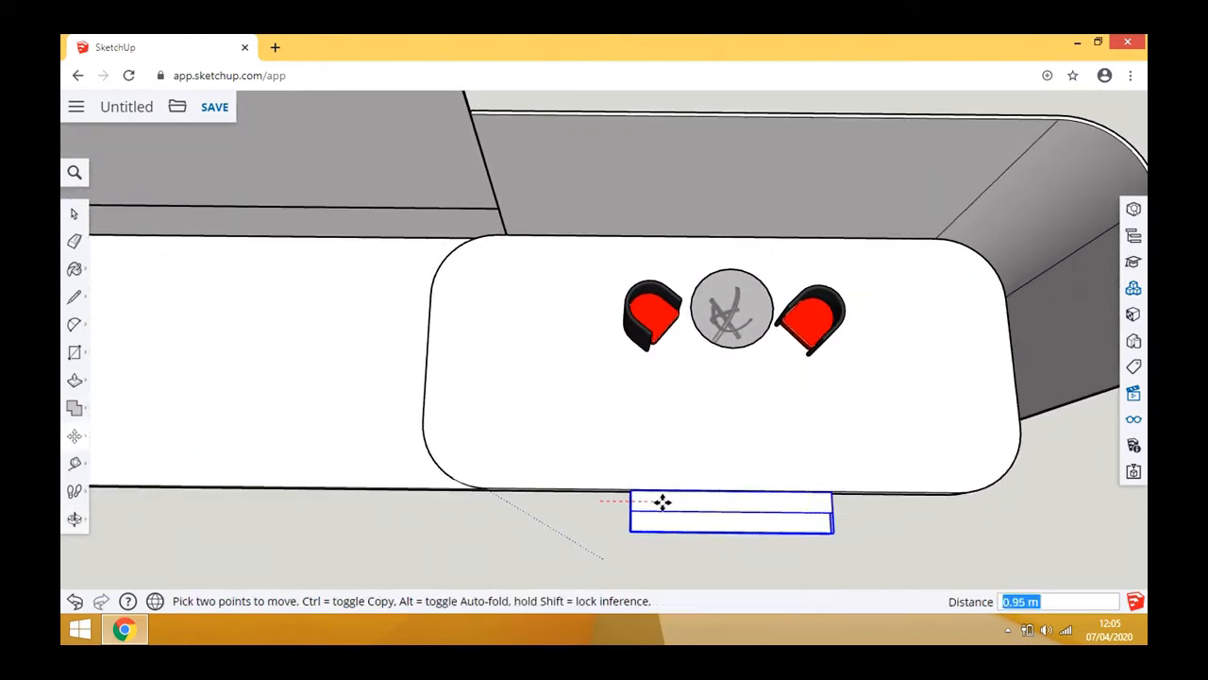
{"action": "left_click", "coordinate": [659, 502]}
{"action": "scroll", "coordinate": [775, 264], "scroll_direction": "down", "scroll_amount": 3}
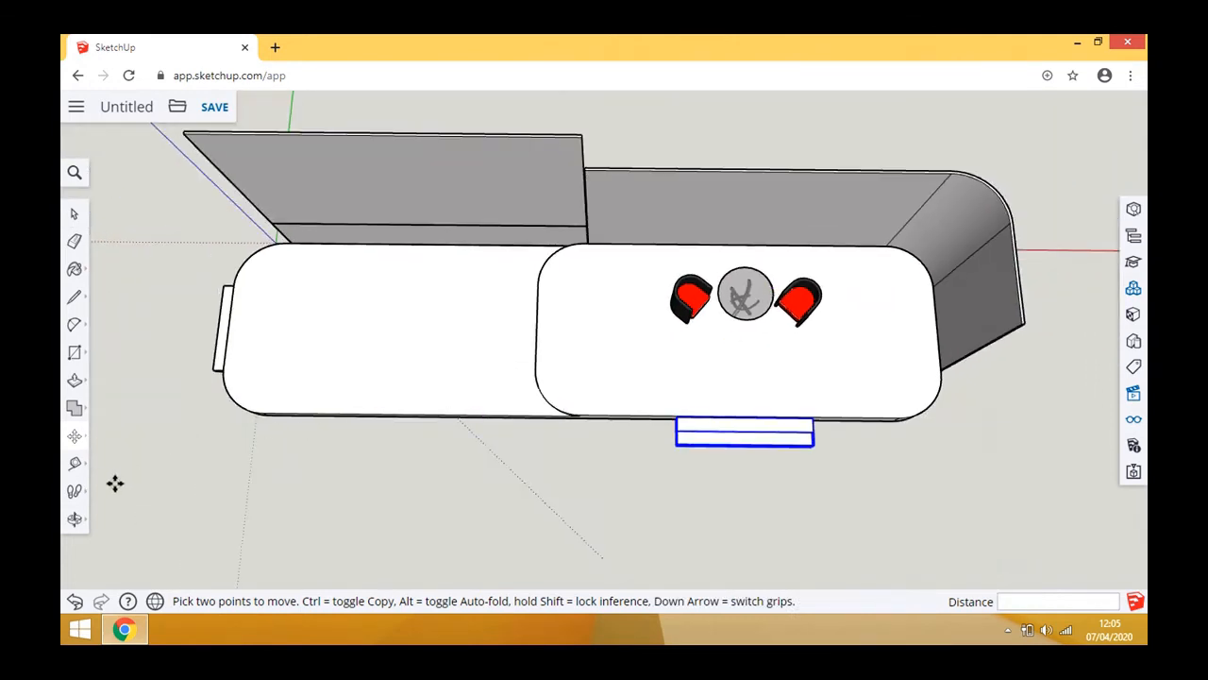
- Examine the whole stage and its steps from the front, the end and above
{"action": "left_click", "coordinate": [75, 519]}
{"action": "left_click_drag", "start_coordinate": [394, 340], "coordinate": [553, 311]}
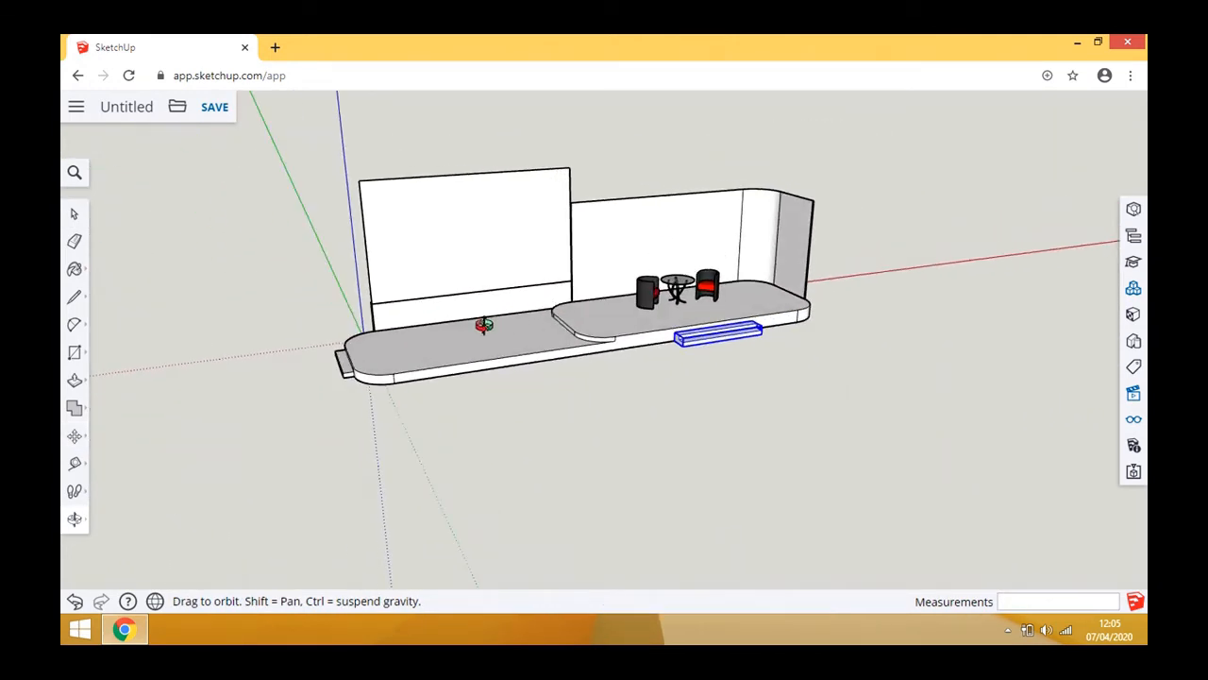
{"action": "left_click_drag", "start_coordinate": [484, 324], "coordinate": [799, 384]}
{"action": "left_click_drag", "start_coordinate": [601, 372], "coordinate": [472, 237]}
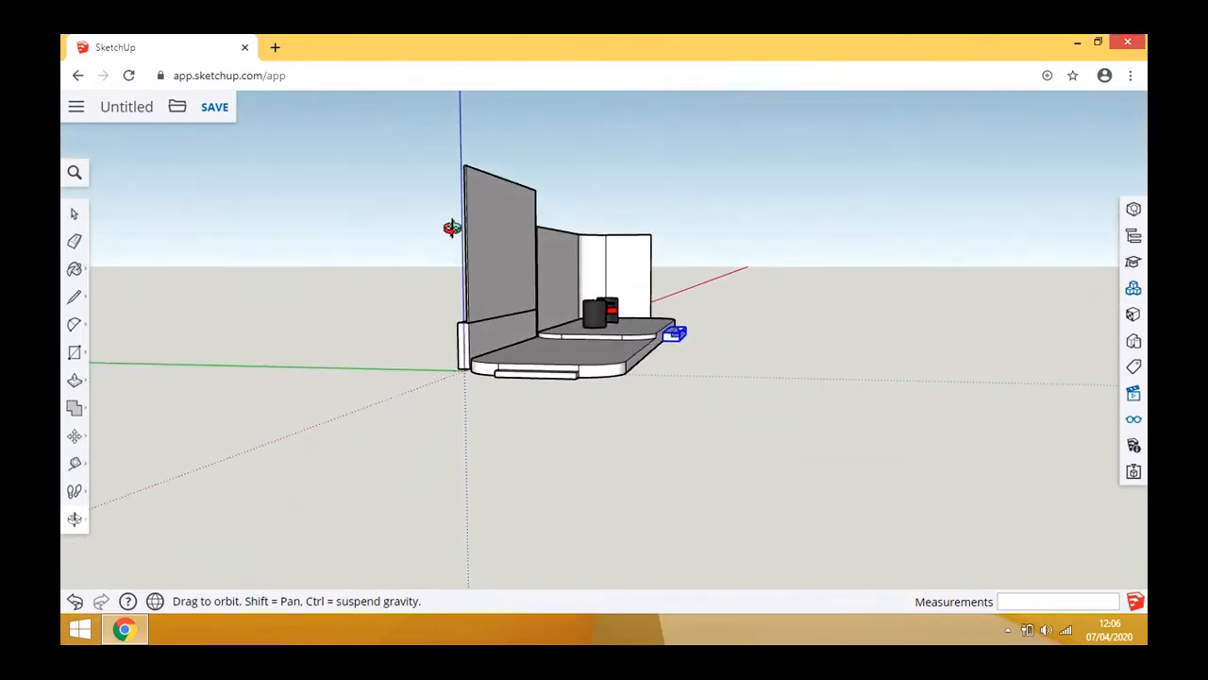
{"action": "left_click_drag", "start_coordinate": [434, 296], "coordinate": [424, 274]}
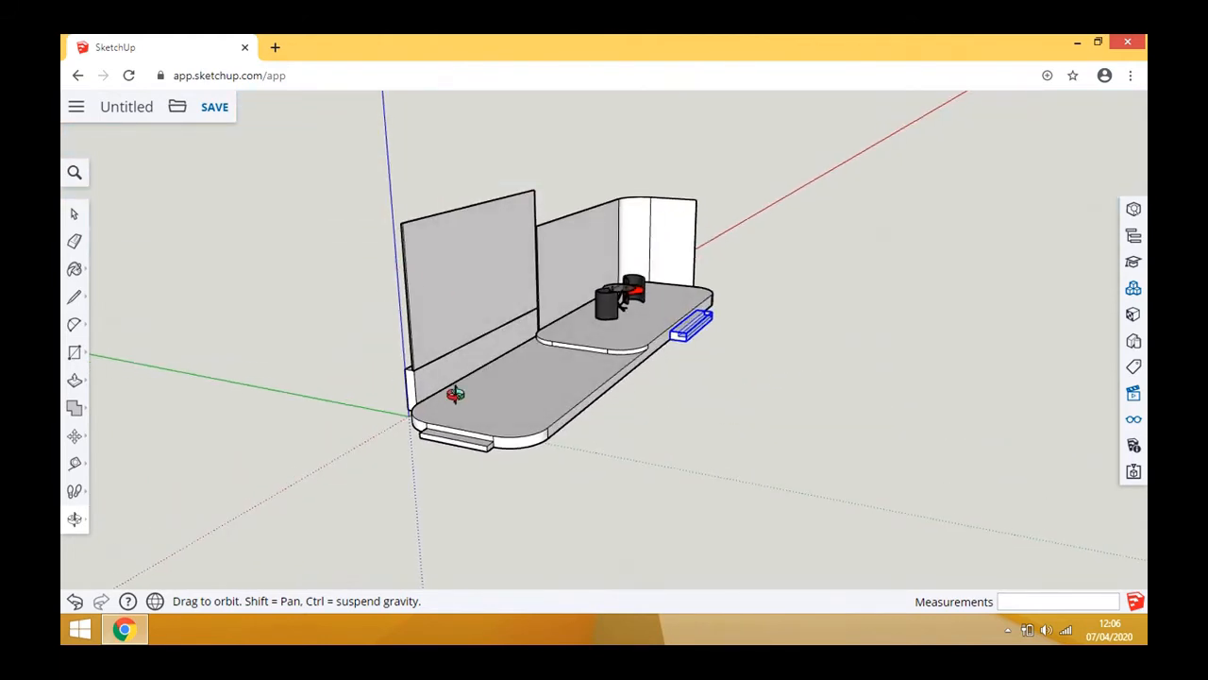
{"action": "left_click_drag", "start_coordinate": [453, 394], "coordinate": [505, 526]}
{"action": "scroll", "coordinate": [505, 526], "scroll_direction": "up", "scroll_amount": 5}
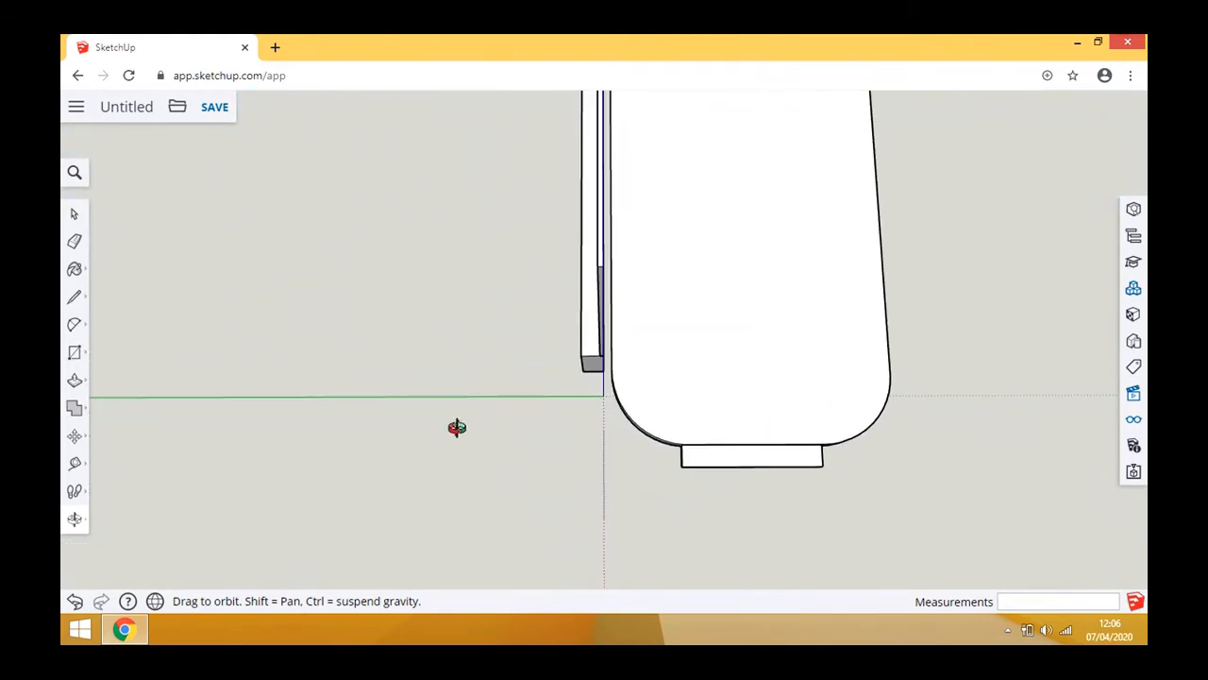
- Try drawing a rectangle with dimensions 8, 50mm on the ground beside the stage's end, and undo it
{"action": "left_click", "coordinate": [75, 352]}
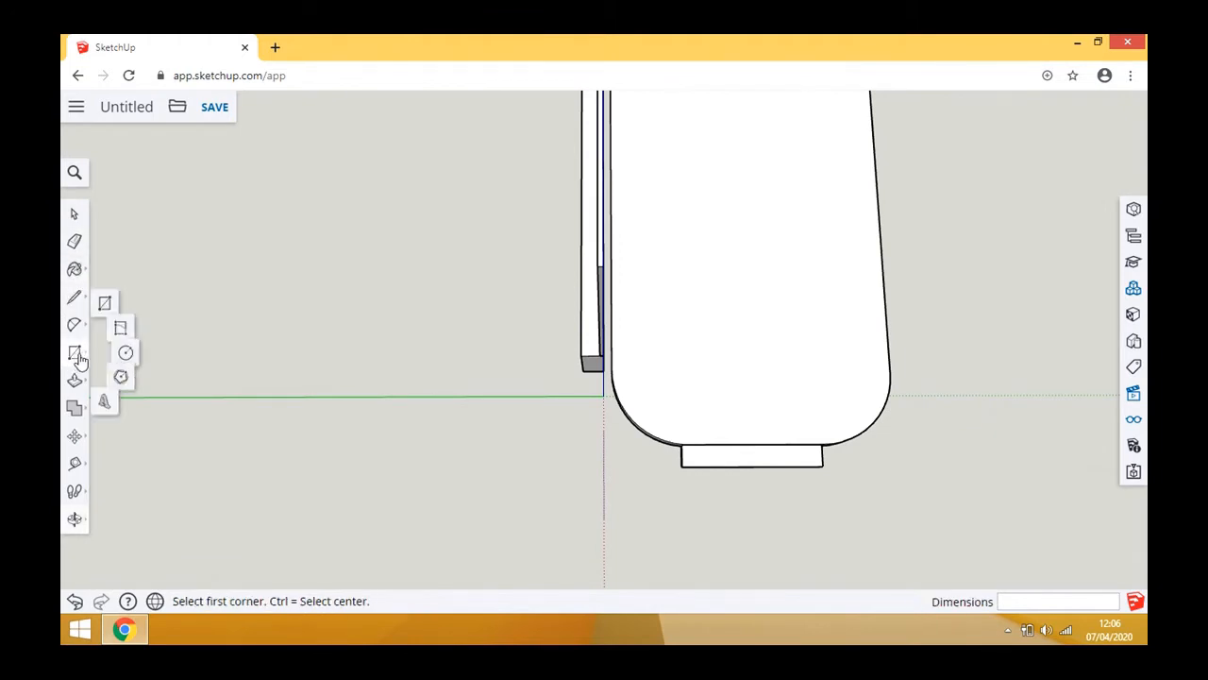
{"action": "left_click", "coordinate": [443, 400]}
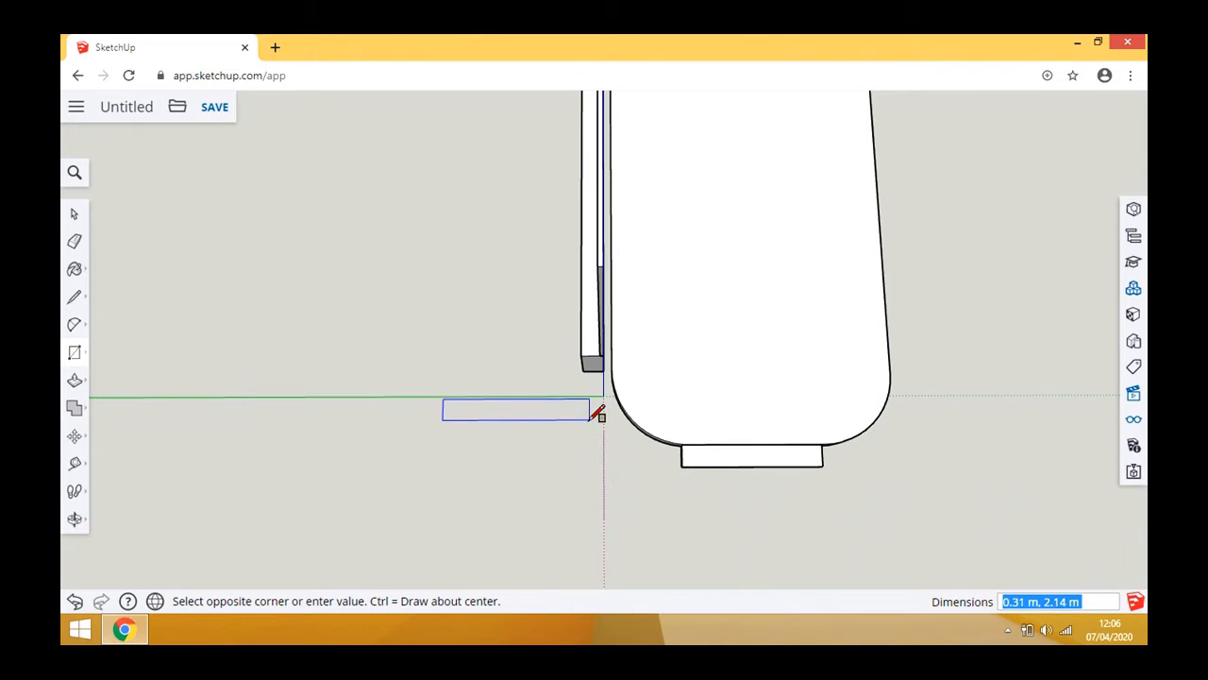
{"action": "type", "text": "8, 50mm"}
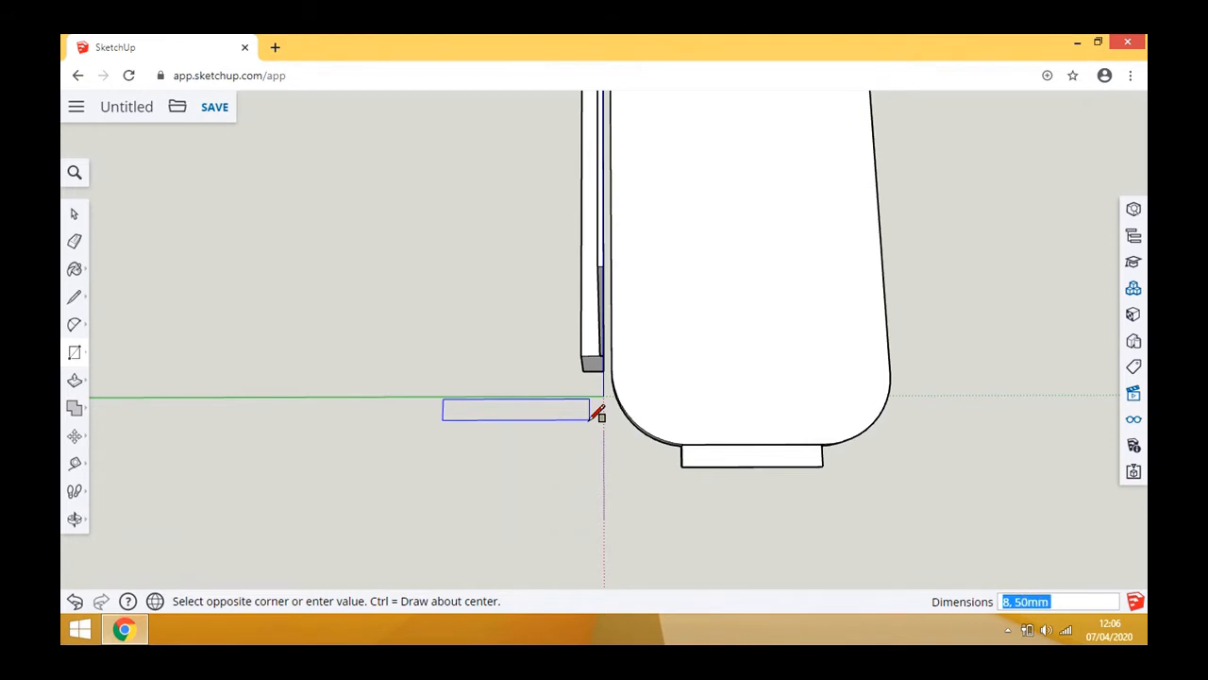
{"action": "key", "text": "Return"}
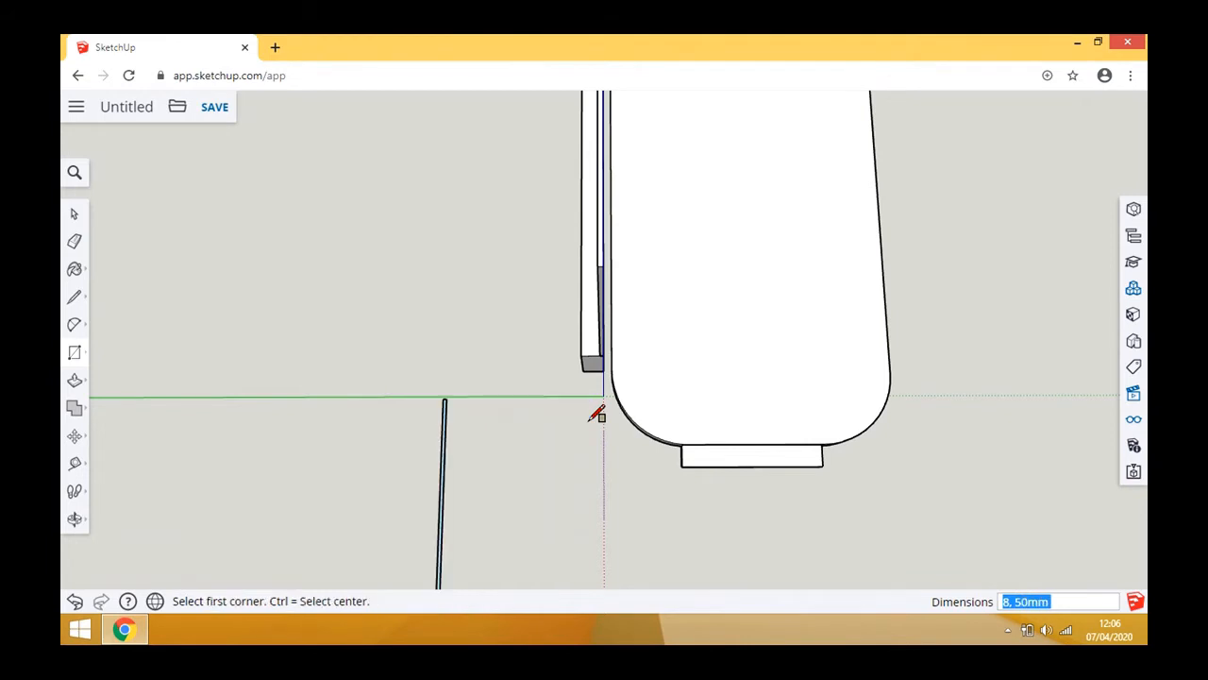
{"action": "middle_click_drag", "start_coordinate": [596, 415], "coordinate": [147, 460]}
{"action": "left_click", "coordinate": [74, 518]}
{"action": "left_click_drag", "start_coordinate": [412, 453], "coordinate": [327, 457]}
{"action": "scroll", "coordinate": [476, 393], "scroll_direction": "down", "scroll_amount": 3}
{"action": "key", "text": "ctrl+z"}
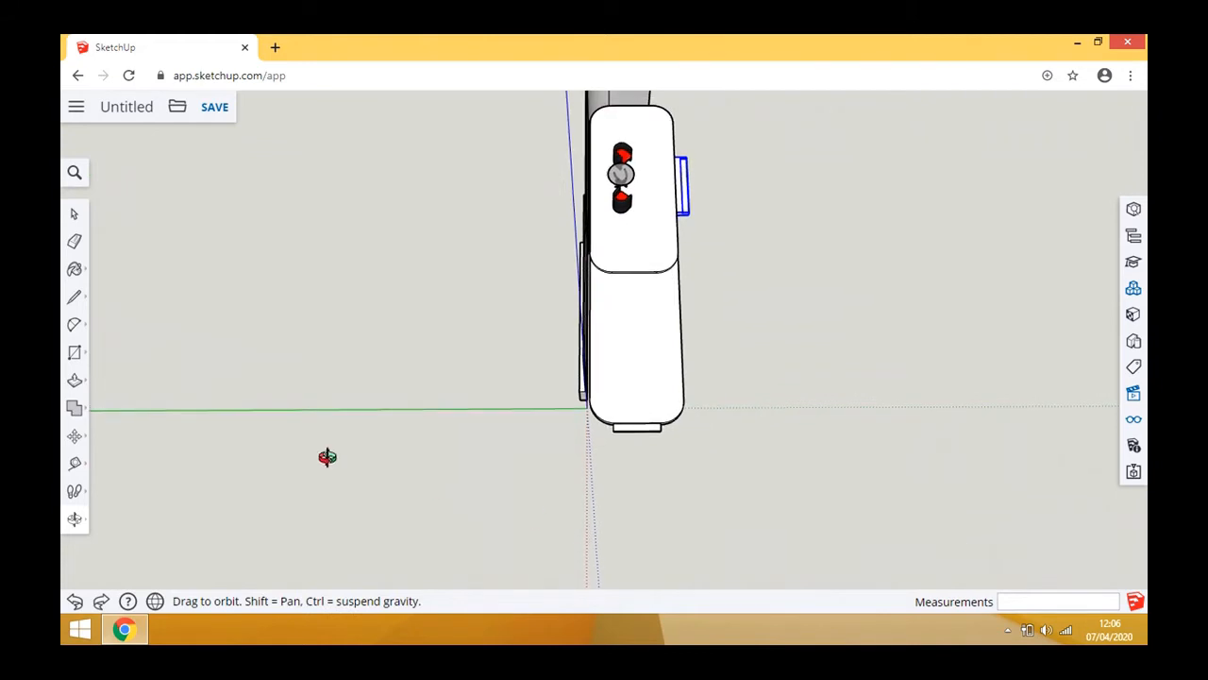
- Draw an 8' by 50 mm rectangle on the open ground beside the stage
{"action": "left_click", "coordinate": [75, 354]}
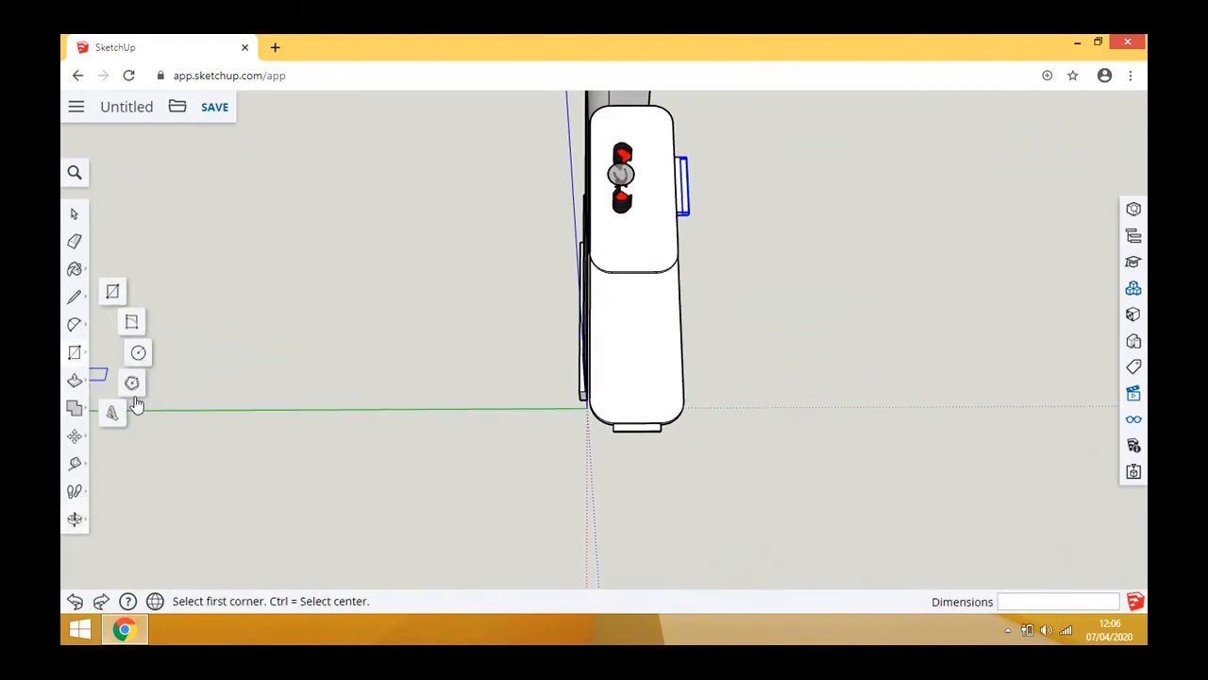
{"action": "left_click", "coordinate": [113, 291]}
{"action": "left_click", "coordinate": [233, 446]}
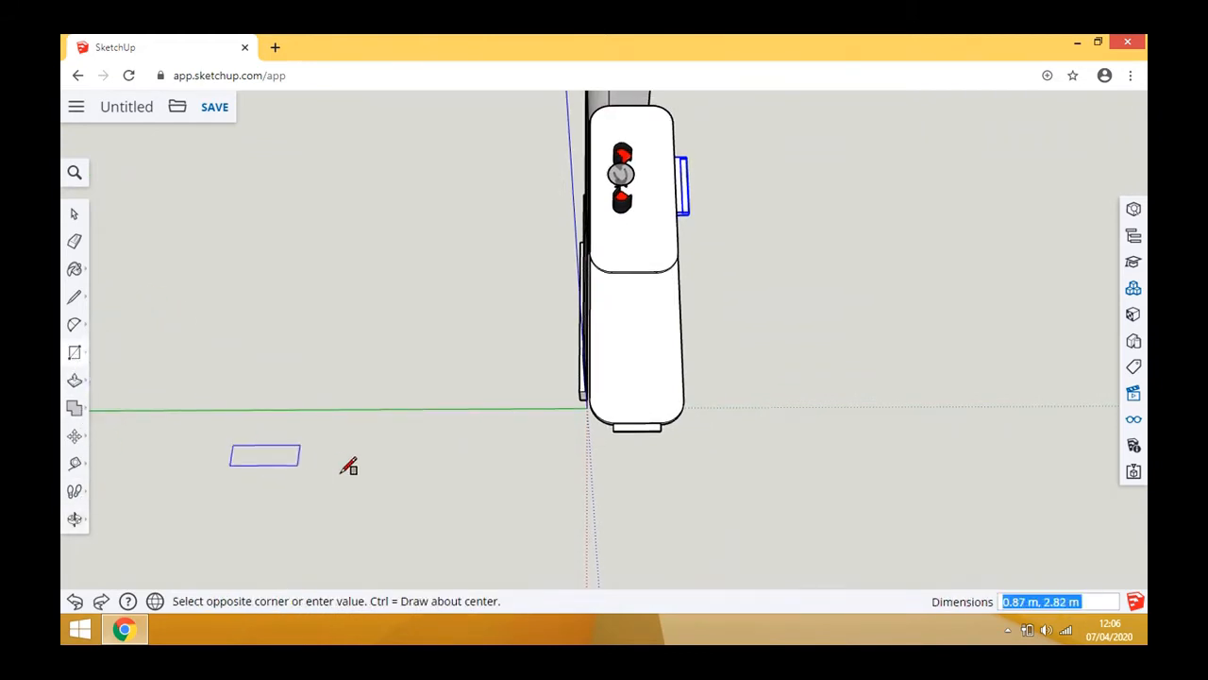
{"action": "type", "text": "8', 50"}
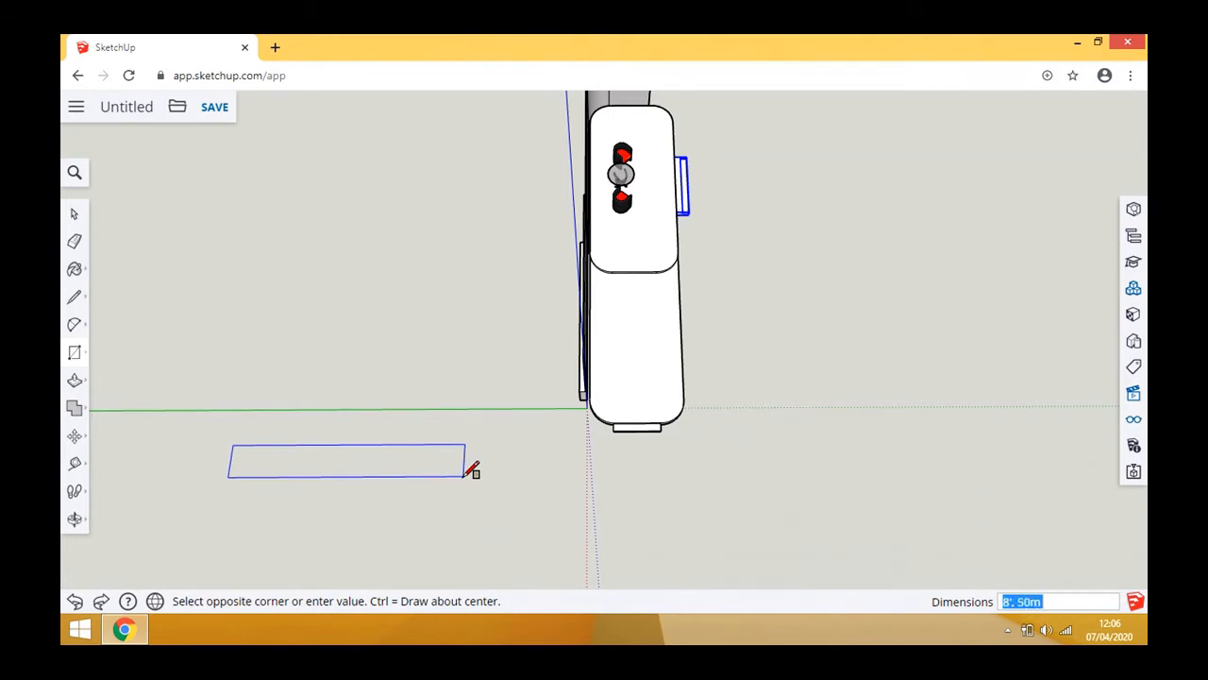
{"action": "type", "text": "m"}
{"action": "key", "text": "Return"}
{"action": "scroll", "coordinate": [198, 486], "scroll_direction": "up", "scroll_amount": 5}
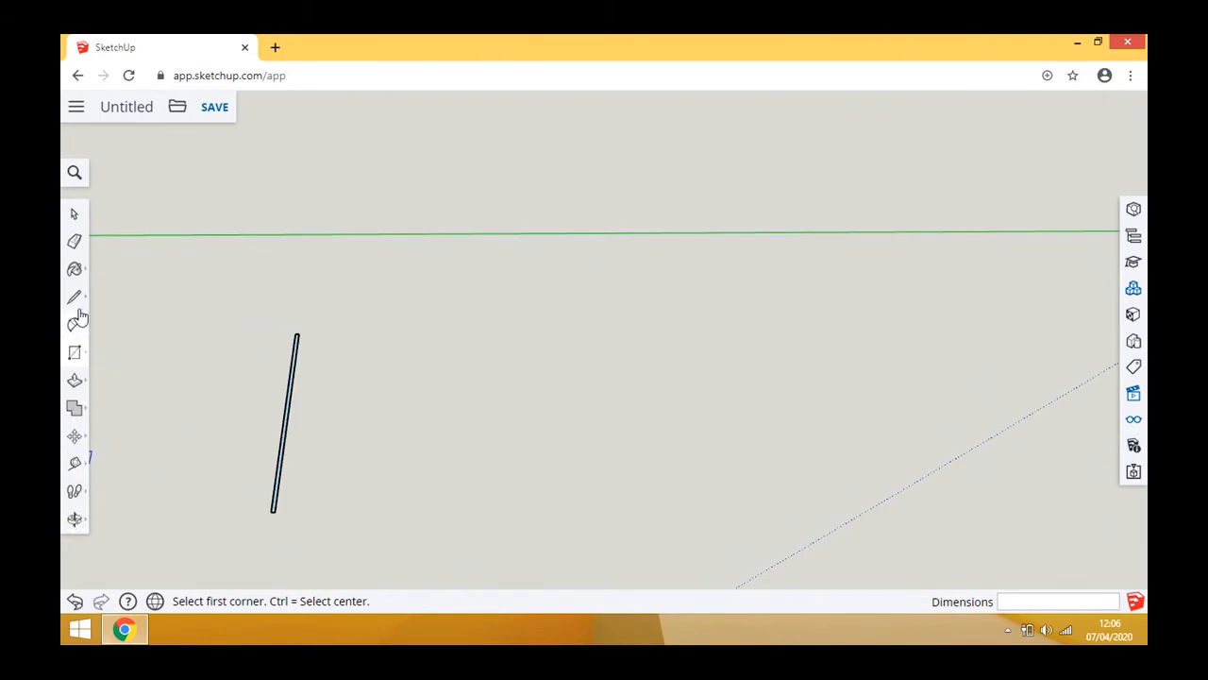
- Pull the thin rectangle up 12' to form an upright panel
{"action": "left_click", "coordinate": [76, 378]}
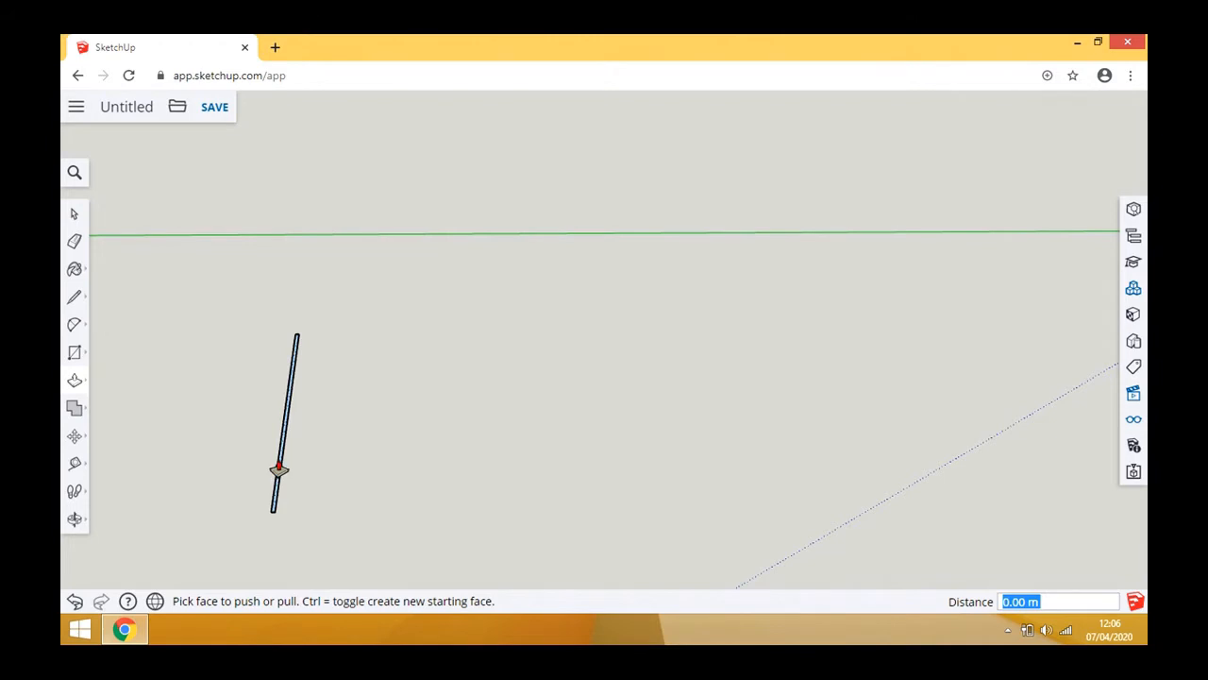
{"action": "scroll", "coordinate": [274, 469], "scroll_direction": "up", "scroll_amount": 5}
{"action": "left_click", "coordinate": [270, 472]}
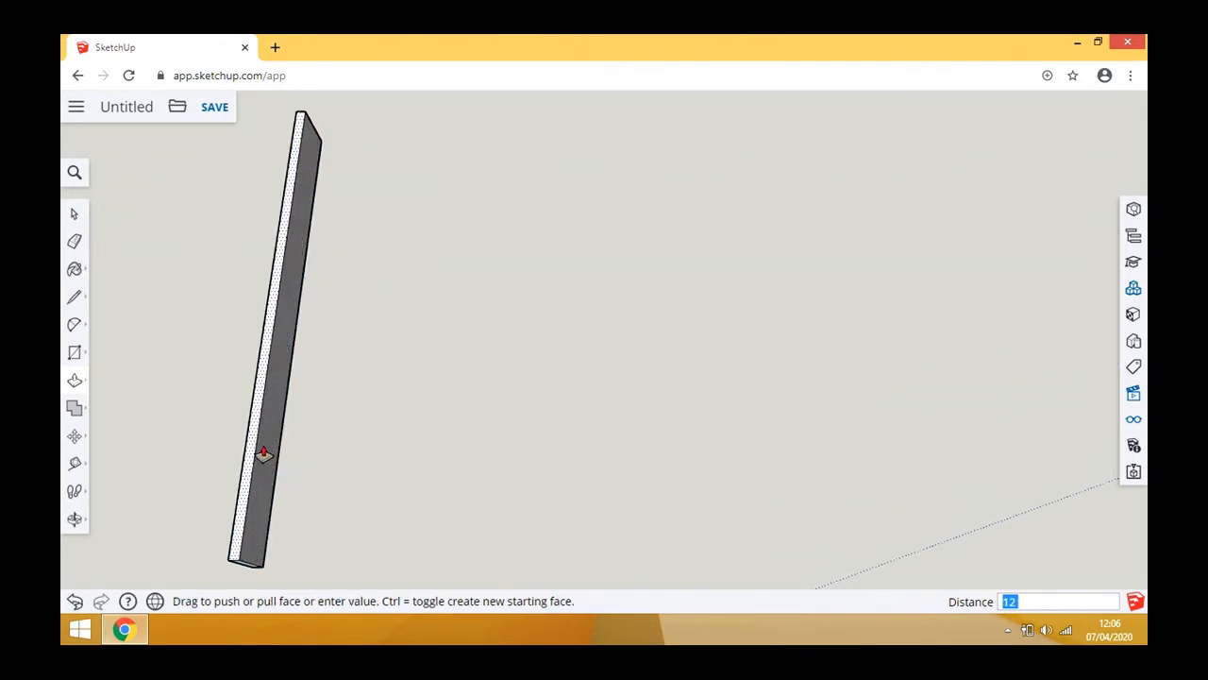
{"action": "type", "text": "'"}
{"action": "key", "text": "Return"}
{"action": "scroll", "coordinate": [709, 356], "scroll_direction": "down", "scroll_amount": 4}
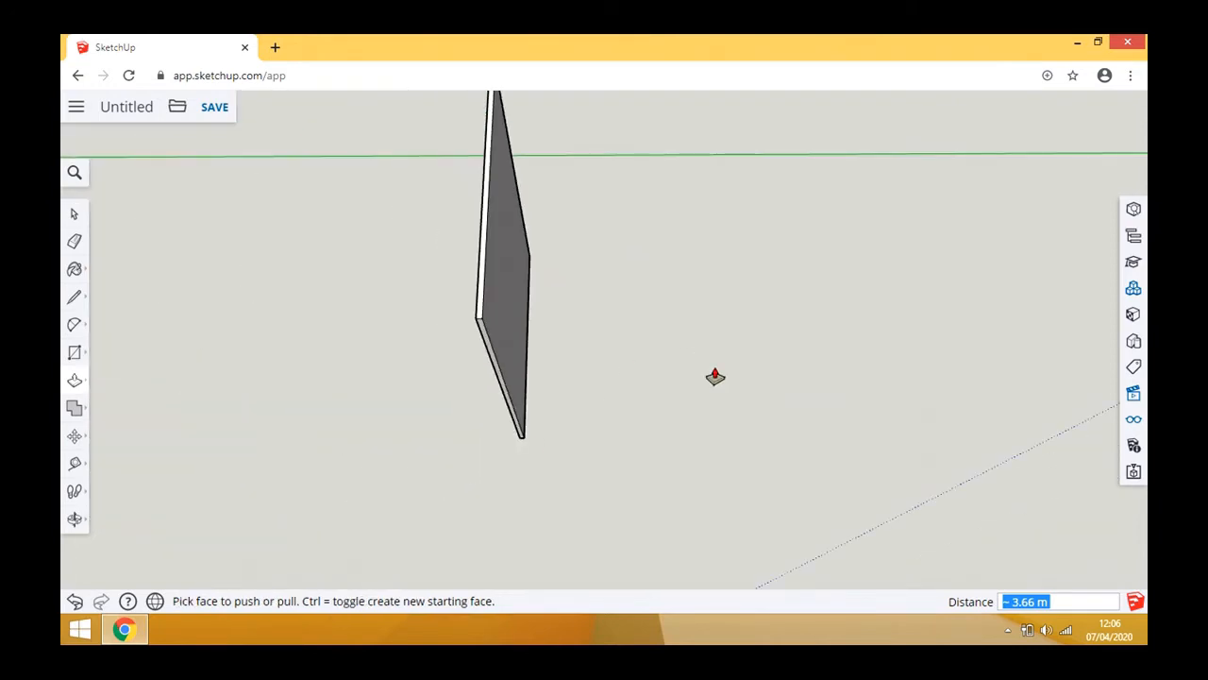
- Select the whole upright panel and make it a group
{"action": "left_click", "coordinate": [74, 215]}
{"action": "double_click", "coordinate": [489, 251]}
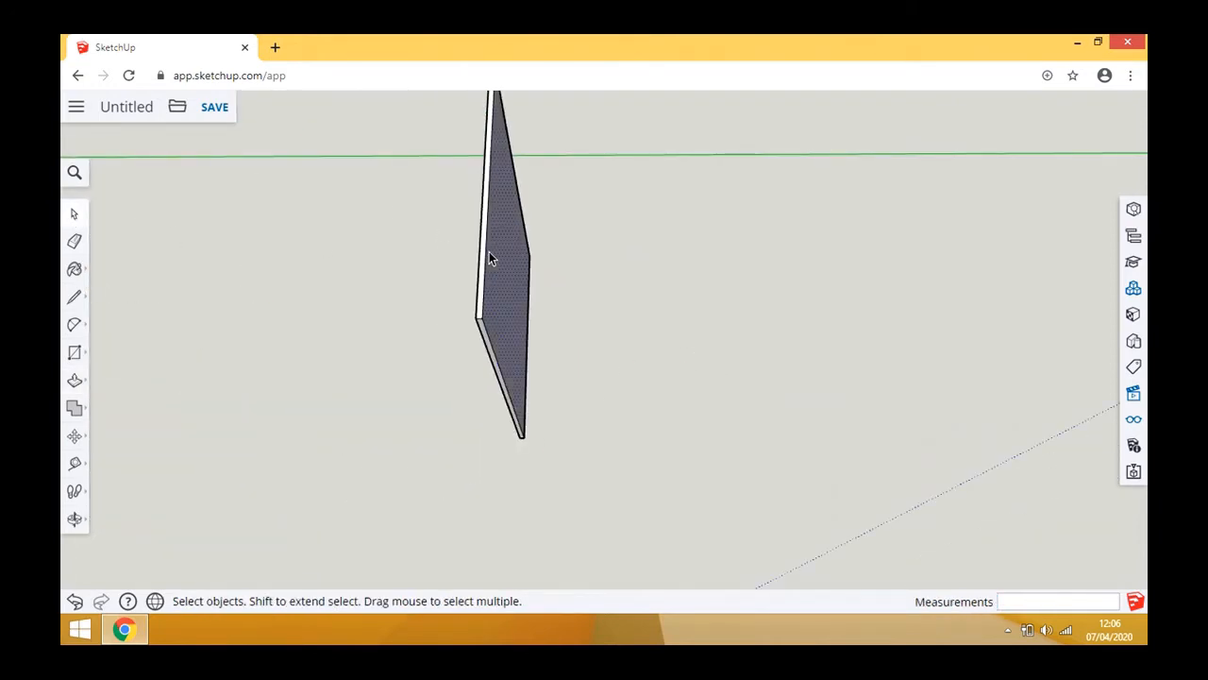
{"action": "right_click", "coordinate": [489, 252]}
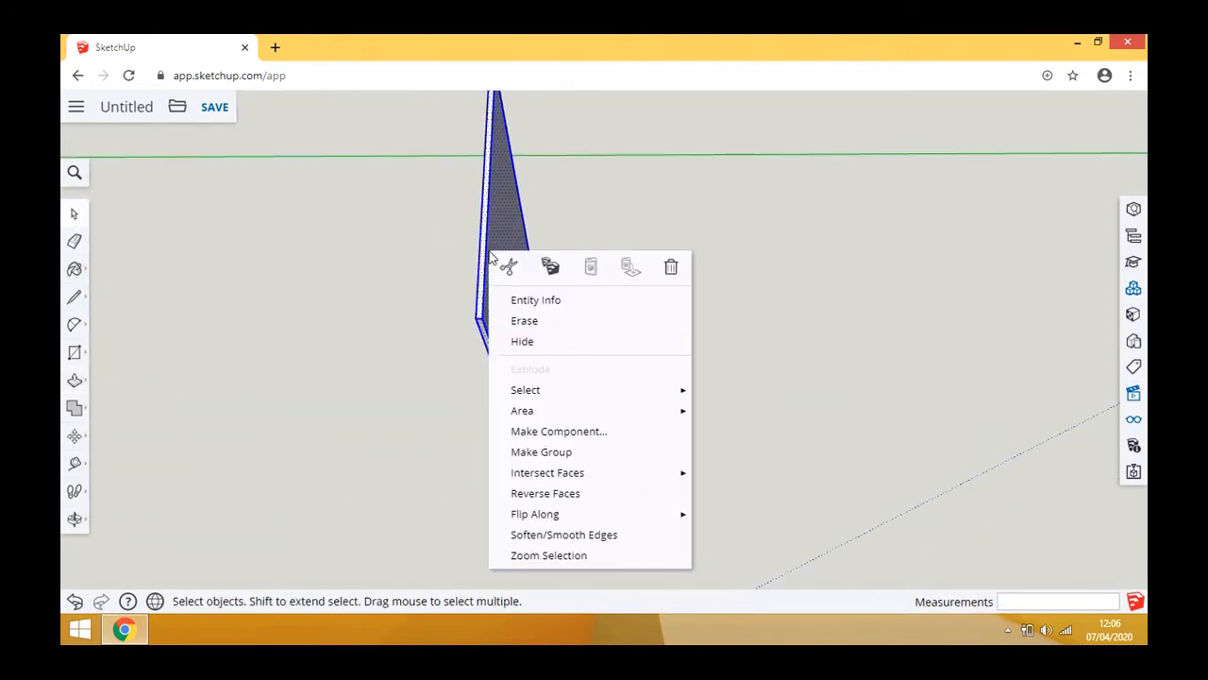
{"action": "left_click", "coordinate": [571, 452]}
{"action": "scroll", "coordinate": [278, 449], "scroll_direction": "down", "scroll_amount": 2}
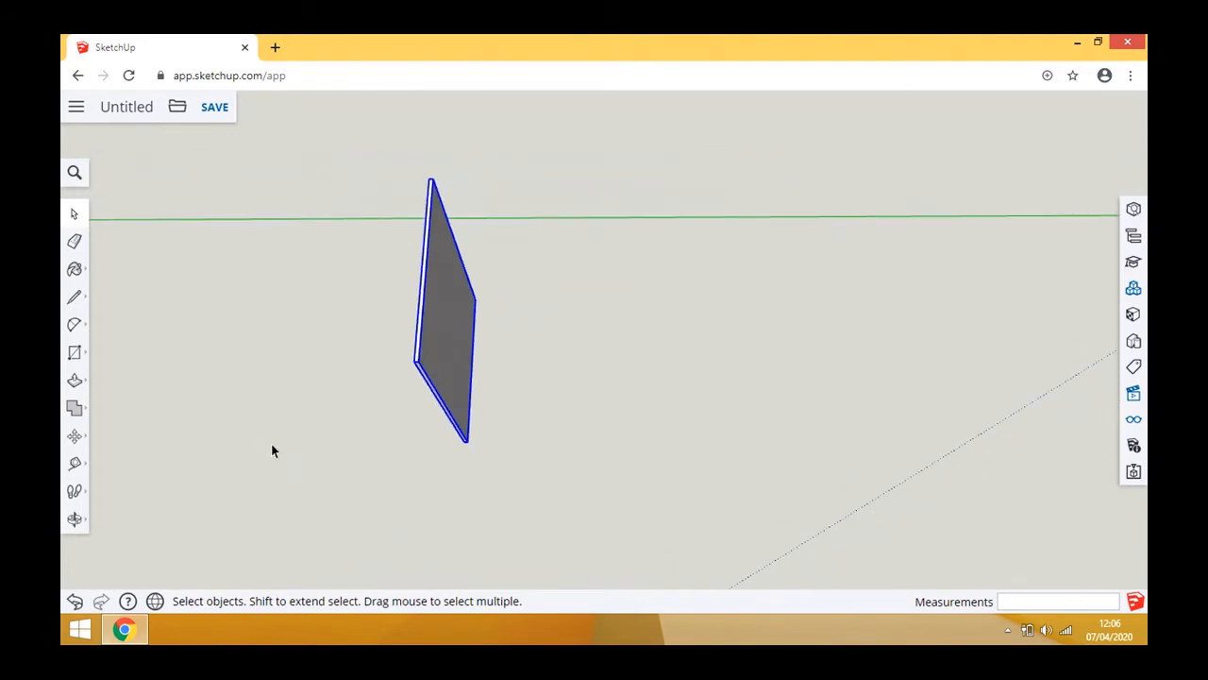
{"action": "left_click", "coordinate": [74, 522]}
{"action": "left_click", "coordinate": [75, 522]}
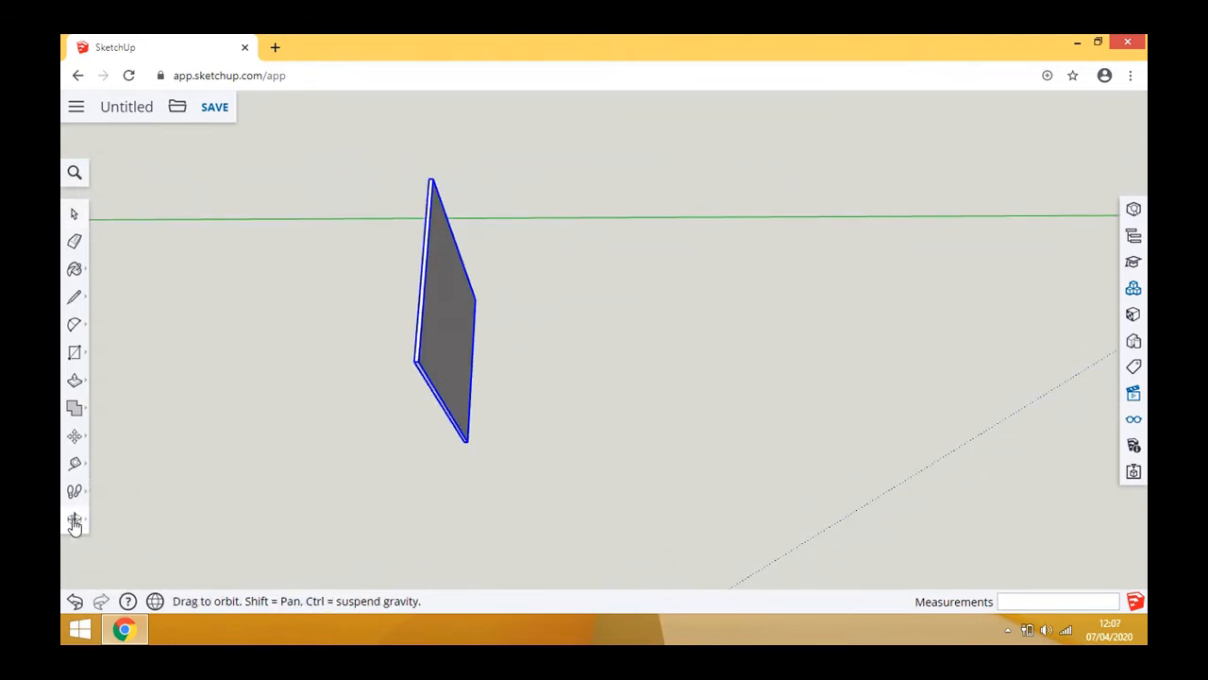
- Rotate the upright panel group 90 degrees on the ground plane so its length runs parallel to the green axis
{"action": "left_click", "coordinate": [74, 522]}
{"action": "left_click_drag", "start_coordinate": [385, 391], "coordinate": [356, 426]}
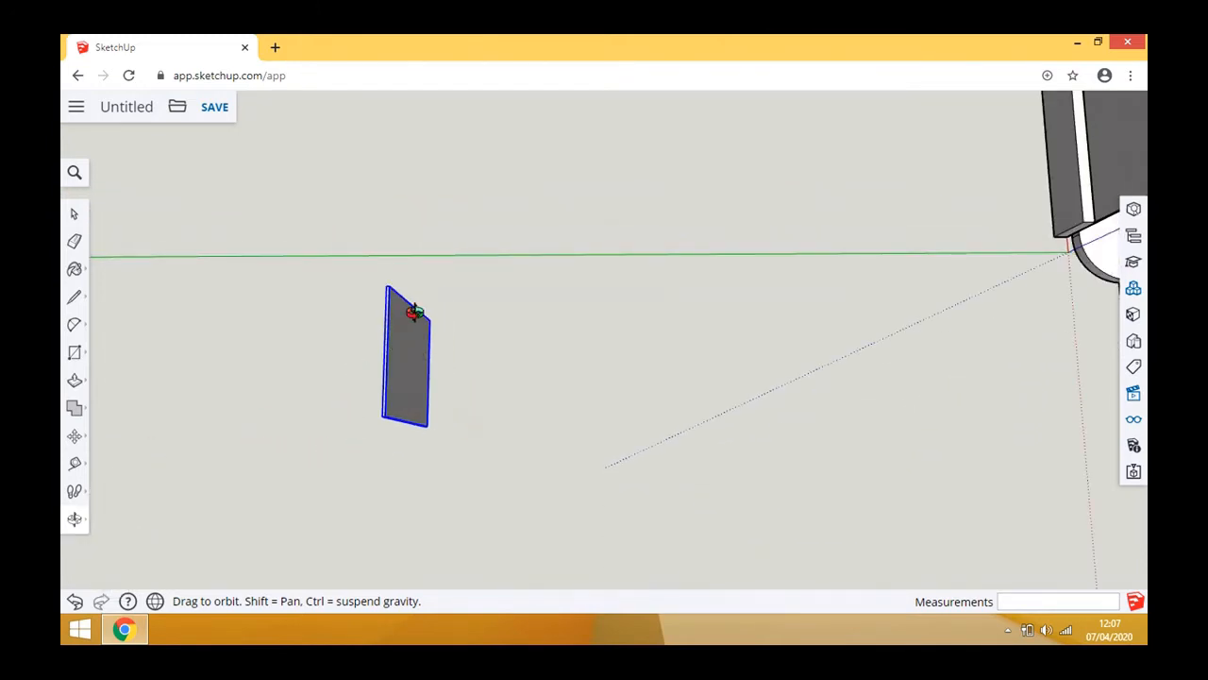
{"action": "left_click", "coordinate": [75, 436]}
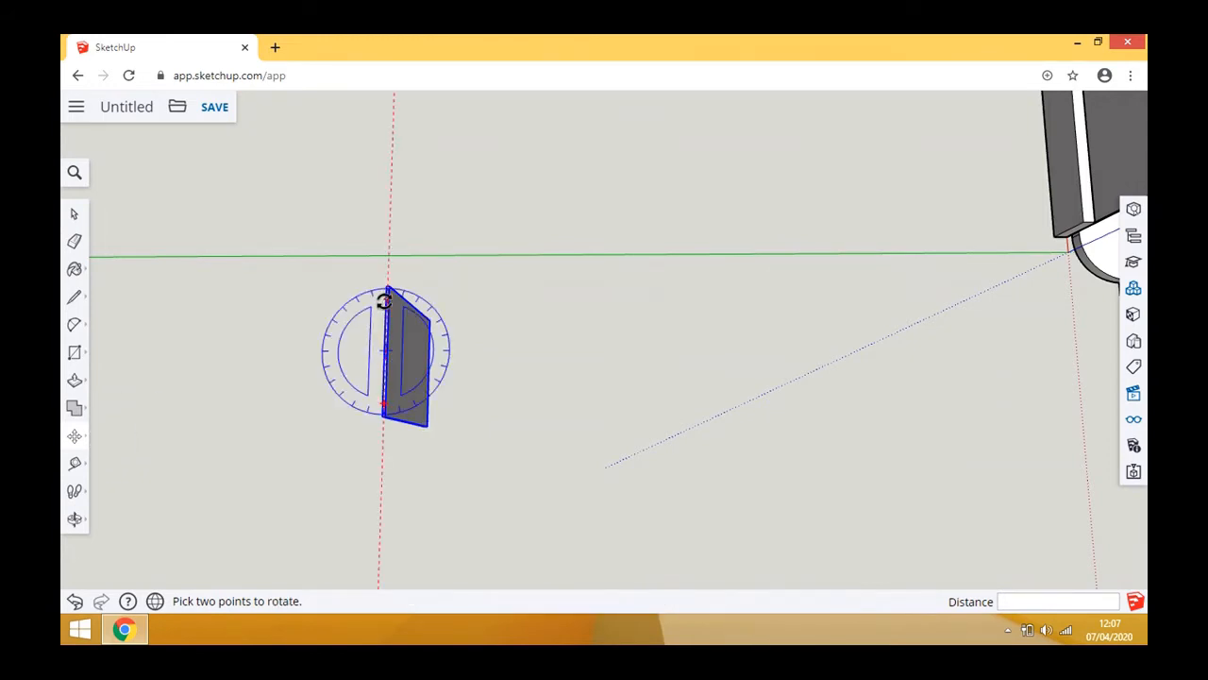
{"action": "left_click", "coordinate": [385, 300]}
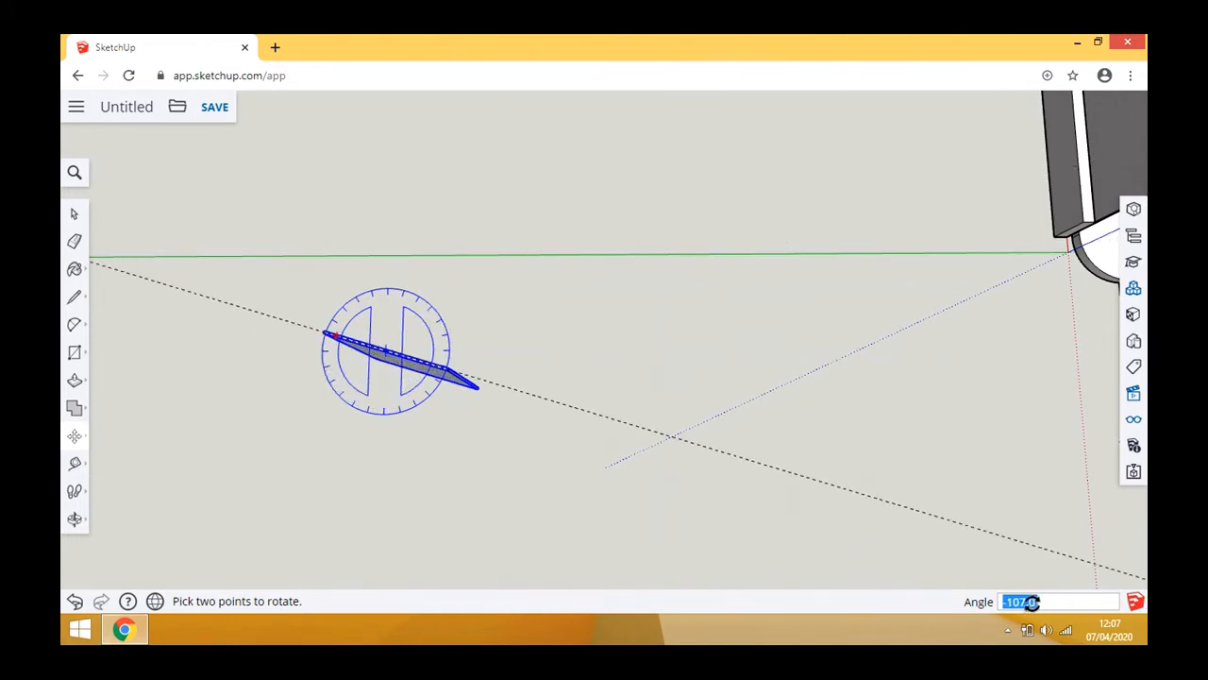
{"action": "left_click", "coordinate": [457, 350]}
- Move the upright panel about 13.62 m across the ground to the end of the stage's back wall
{"action": "key", "text": "m"}
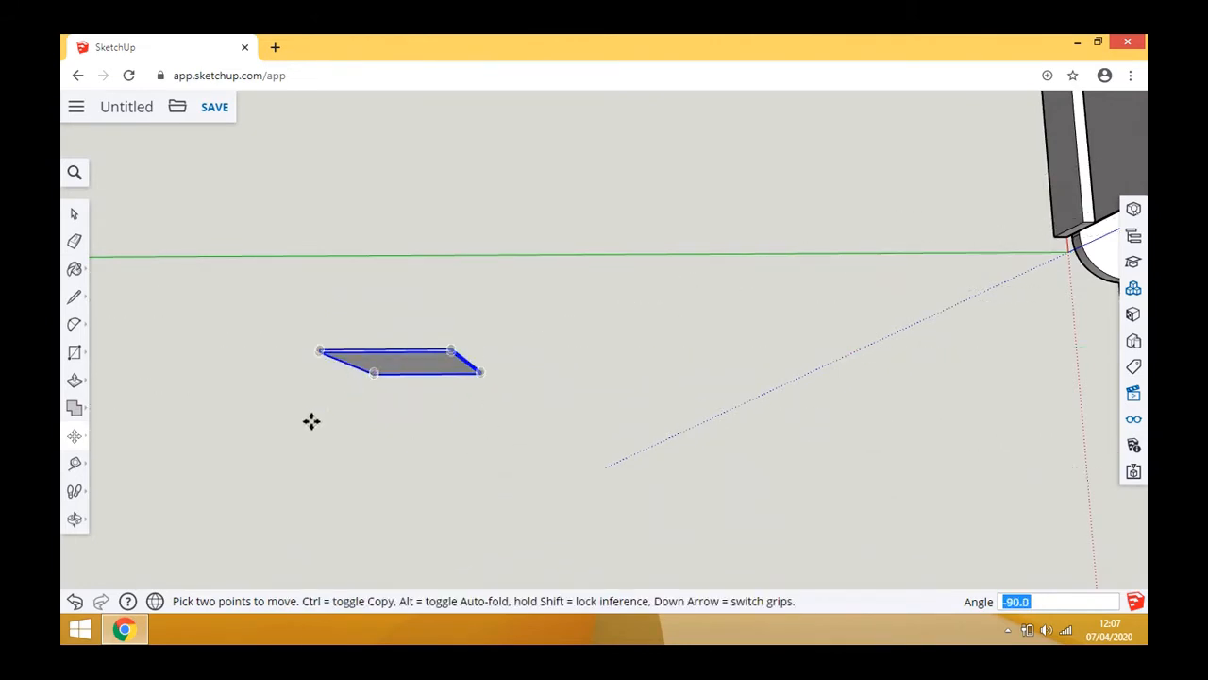
{"action": "scroll", "coordinate": [291, 436], "scroll_direction": "down", "scroll_amount": 2}
{"action": "left_click", "coordinate": [354, 397]}
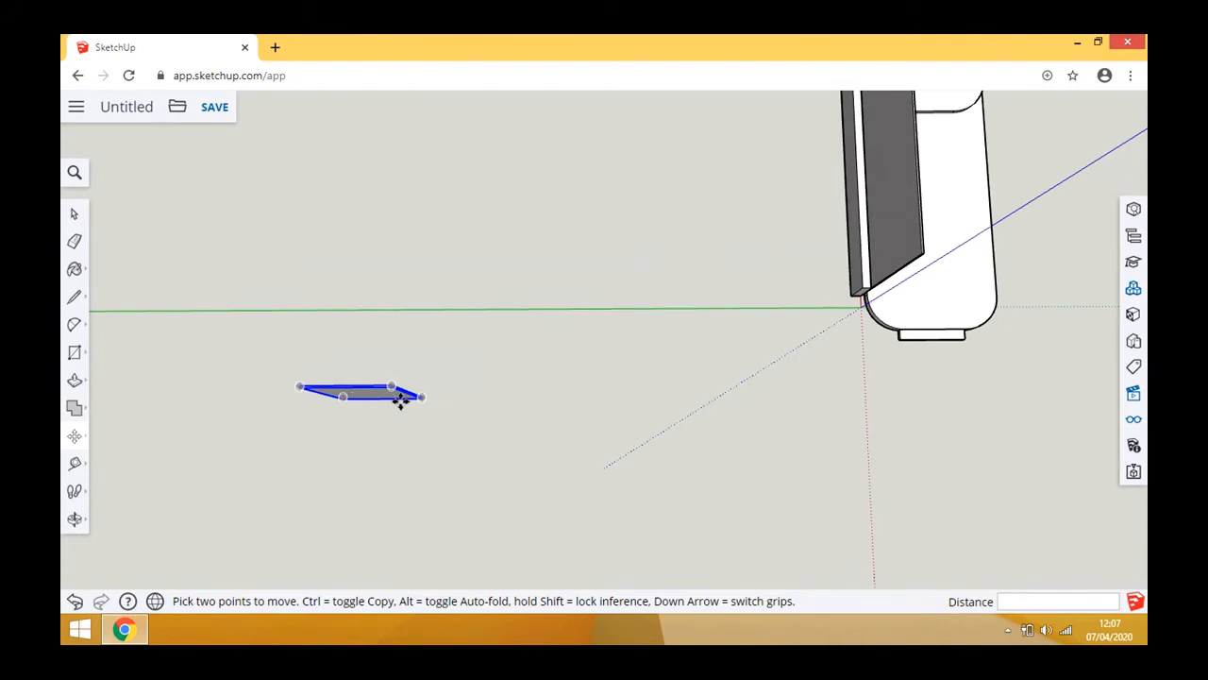
{"action": "left_click", "coordinate": [780, 299]}
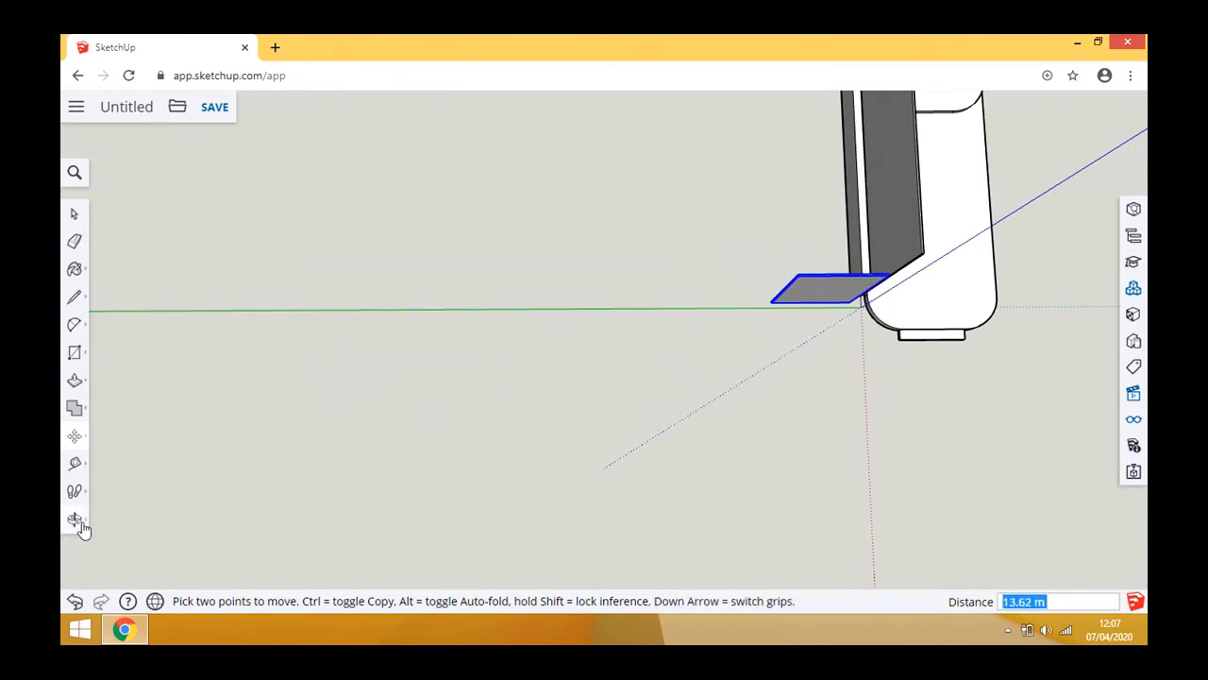
- Slide the upright panel about 0.36 m along the green axis toward the stage's corner
{"action": "left_click", "coordinate": [76, 519]}
{"action": "left_click_drag", "start_coordinate": [670, 448], "coordinate": [866, 294]}
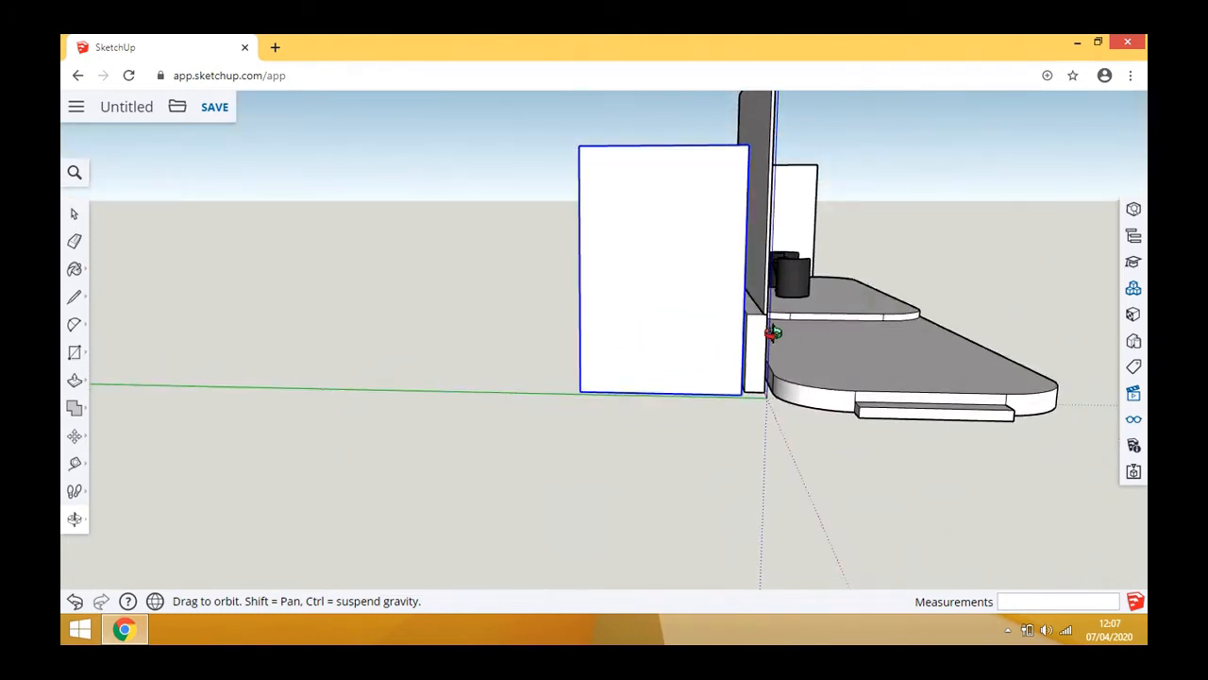
{"action": "scroll", "coordinate": [779, 338], "scroll_direction": "up", "scroll_amount": 3}
{"action": "left_click", "coordinate": [75, 435]}
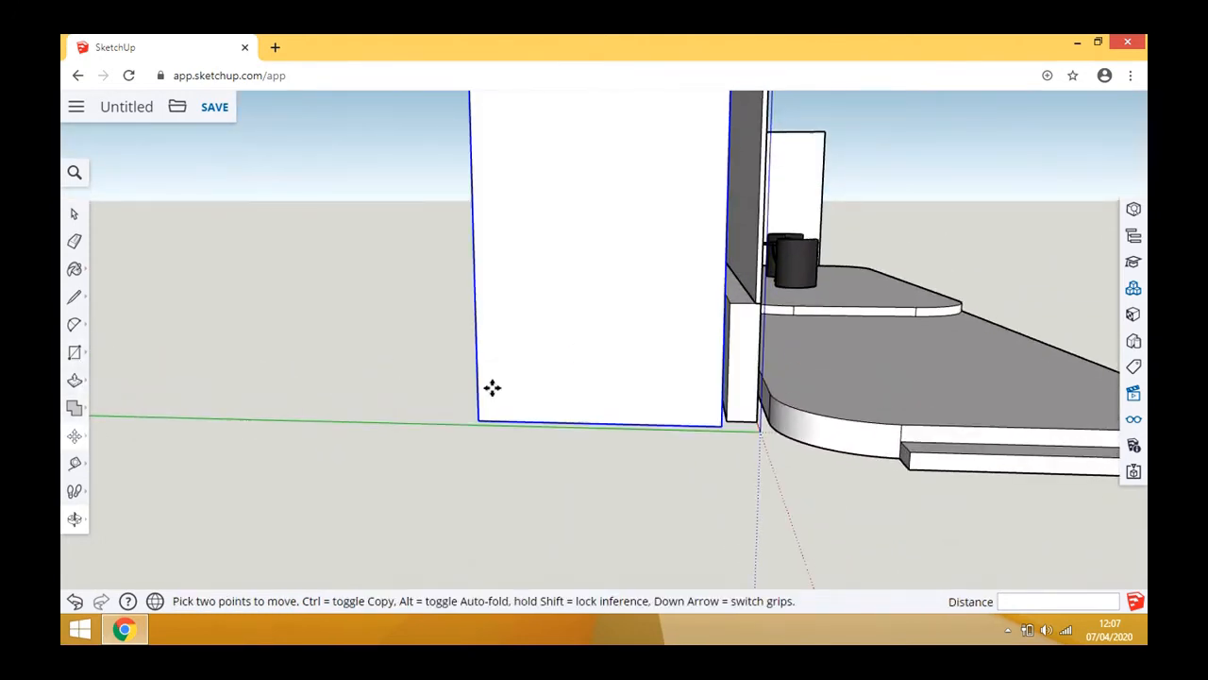
{"action": "left_click", "coordinate": [542, 379]}
{"action": "left_click", "coordinate": [576, 380]}
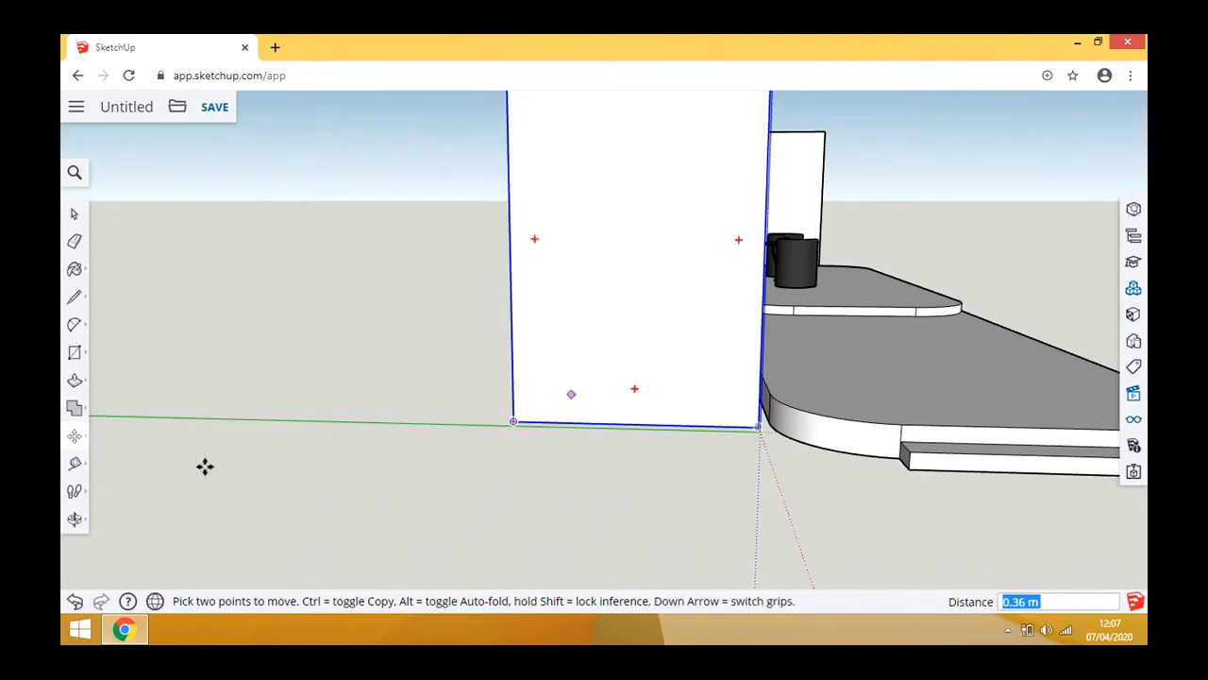
- Shift the upright panel about 0.15 m along the red axis toward the end of the stage's back wall
{"action": "left_click", "coordinate": [74, 518]}
{"action": "left_click_drag", "start_coordinate": [577, 440], "coordinate": [358, 305]}
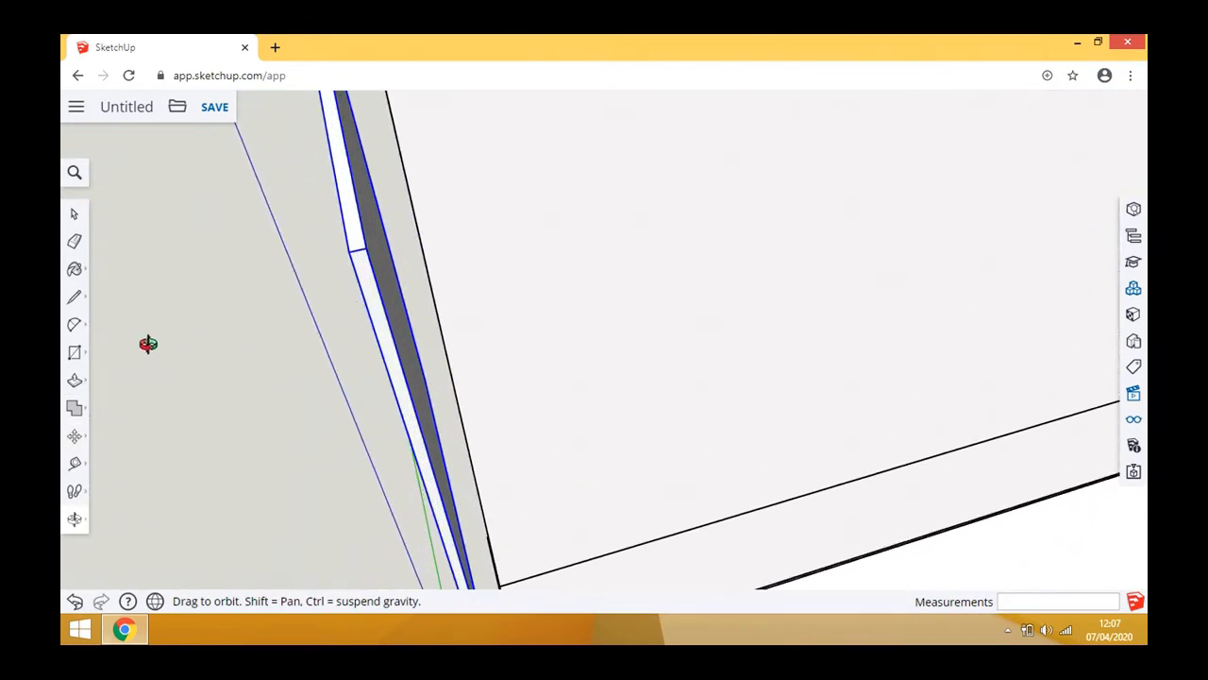
{"action": "left_click", "coordinate": [75, 435]}
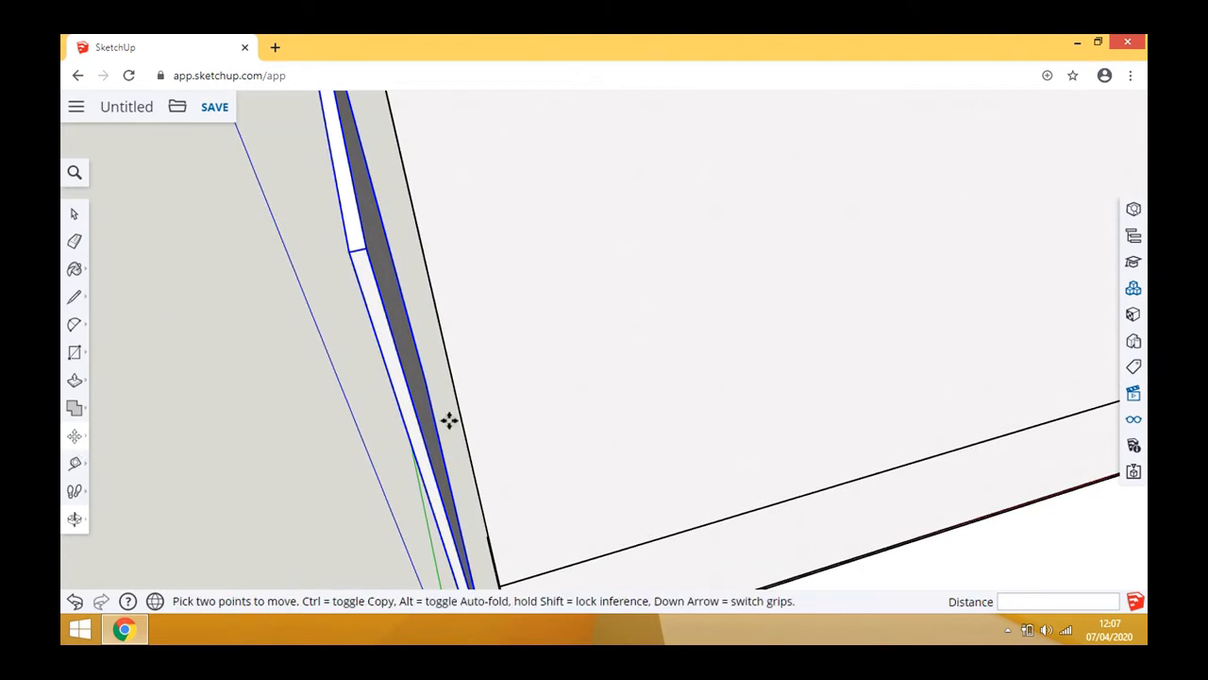
{"action": "left_click", "coordinate": [403, 408]}
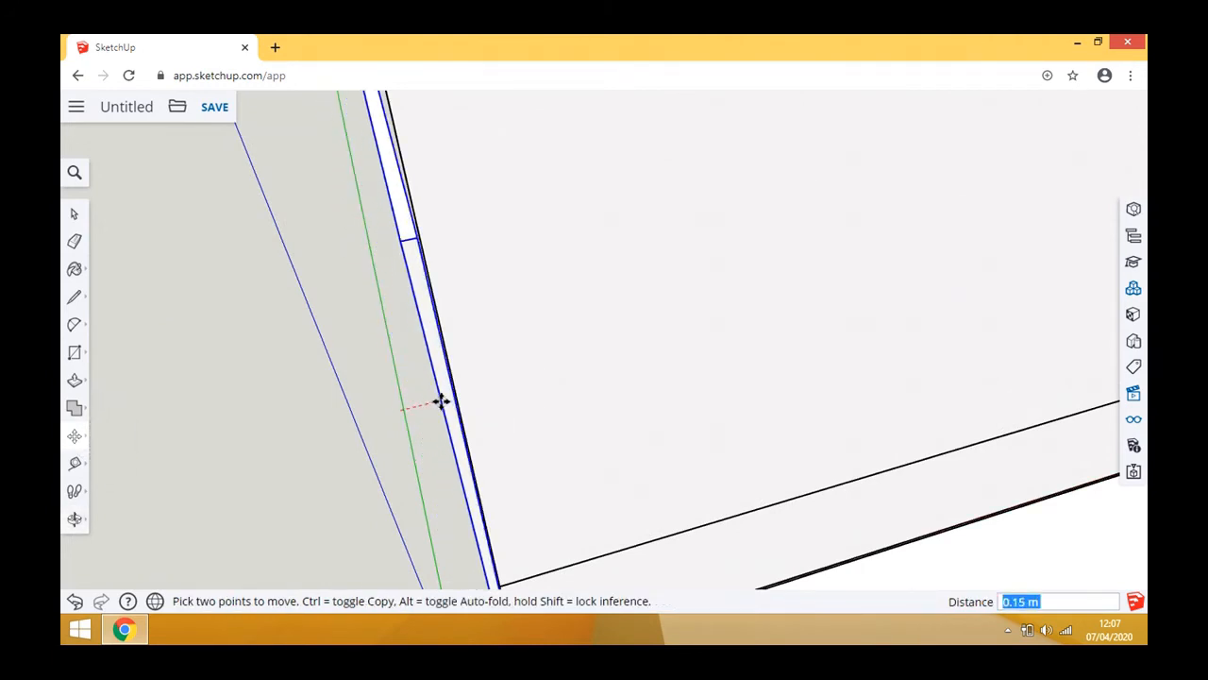
{"action": "left_click", "coordinate": [443, 403]}
- Reposition the upright panel about 0.67 m outward from the stage so it stands clear of the back wall's end
{"action": "left_click", "coordinate": [75, 518]}
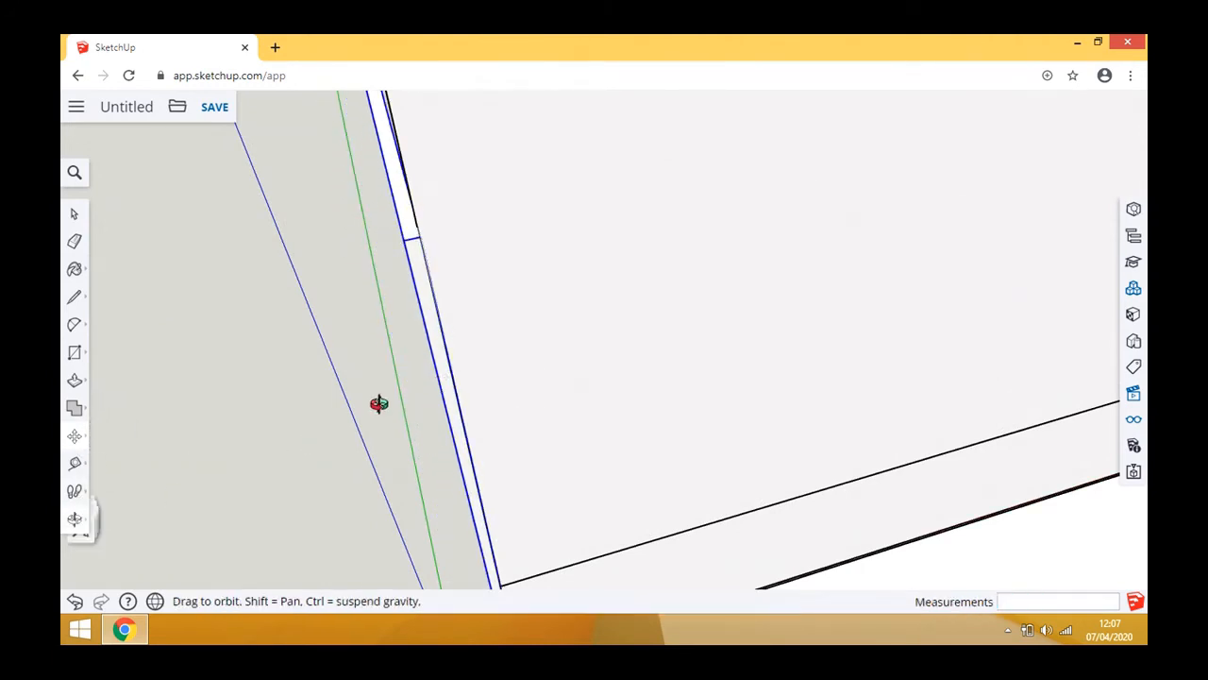
{"action": "left_click_drag", "start_coordinate": [377, 405], "coordinate": [798, 476]}
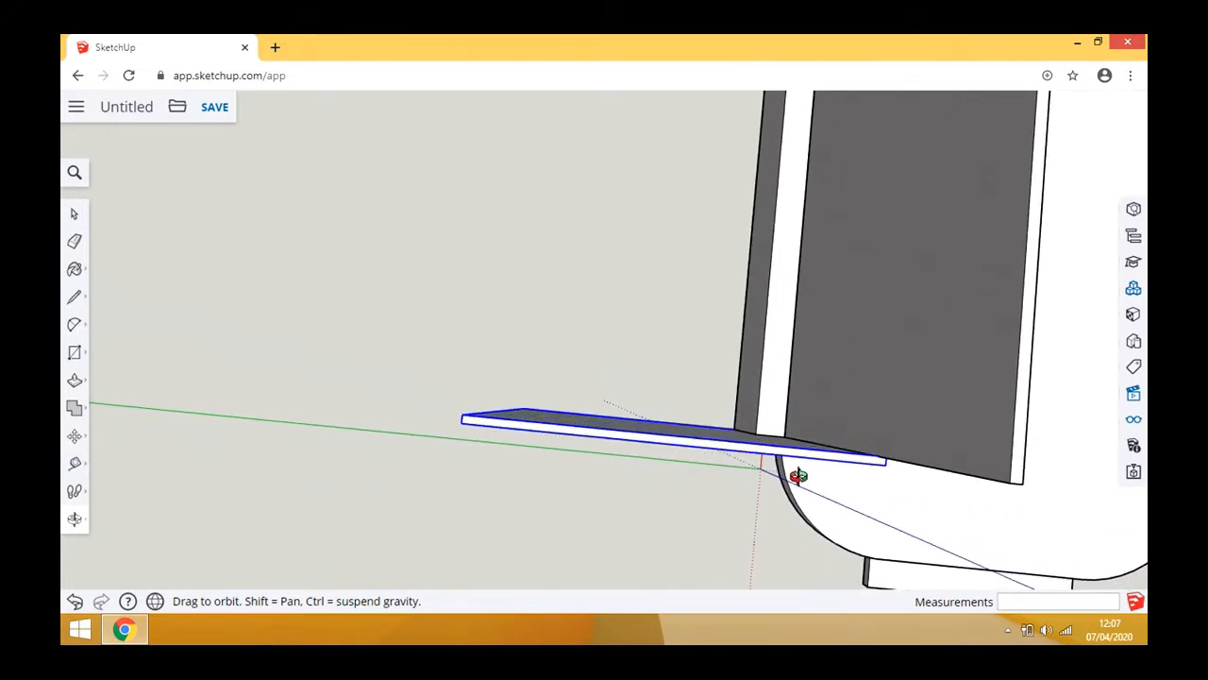
{"action": "left_click", "coordinate": [74, 435]}
{"action": "left_click", "coordinate": [595, 436]}
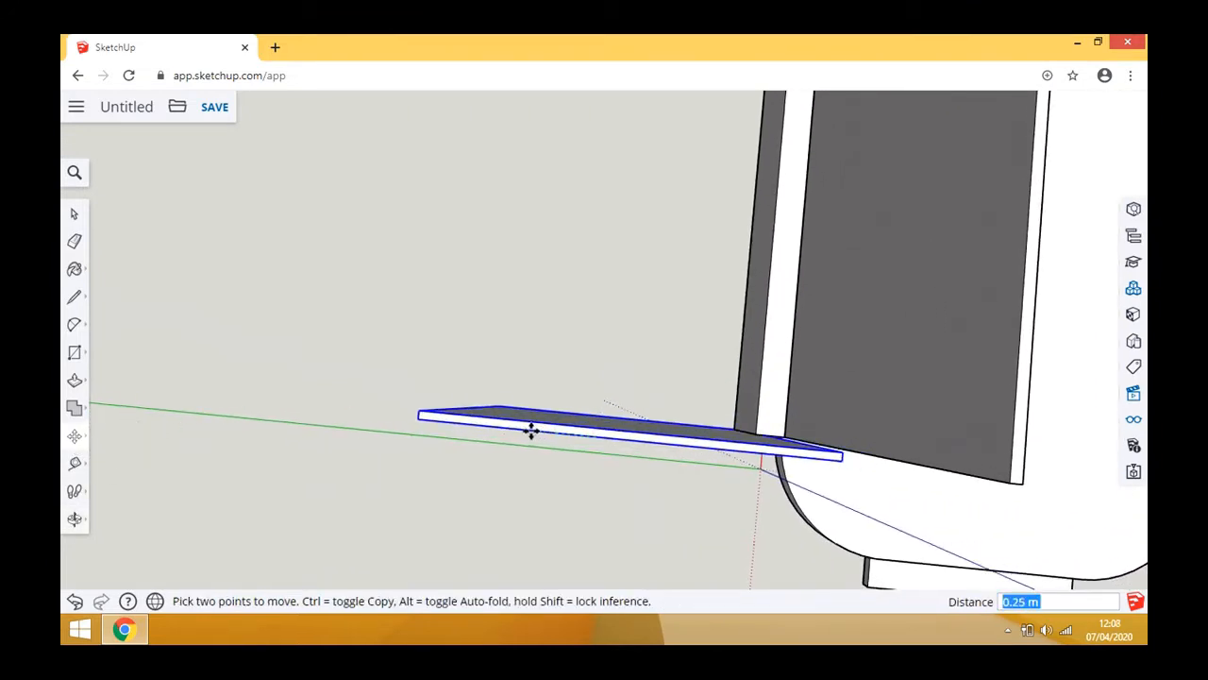
{"action": "left_click", "coordinate": [481, 408]}
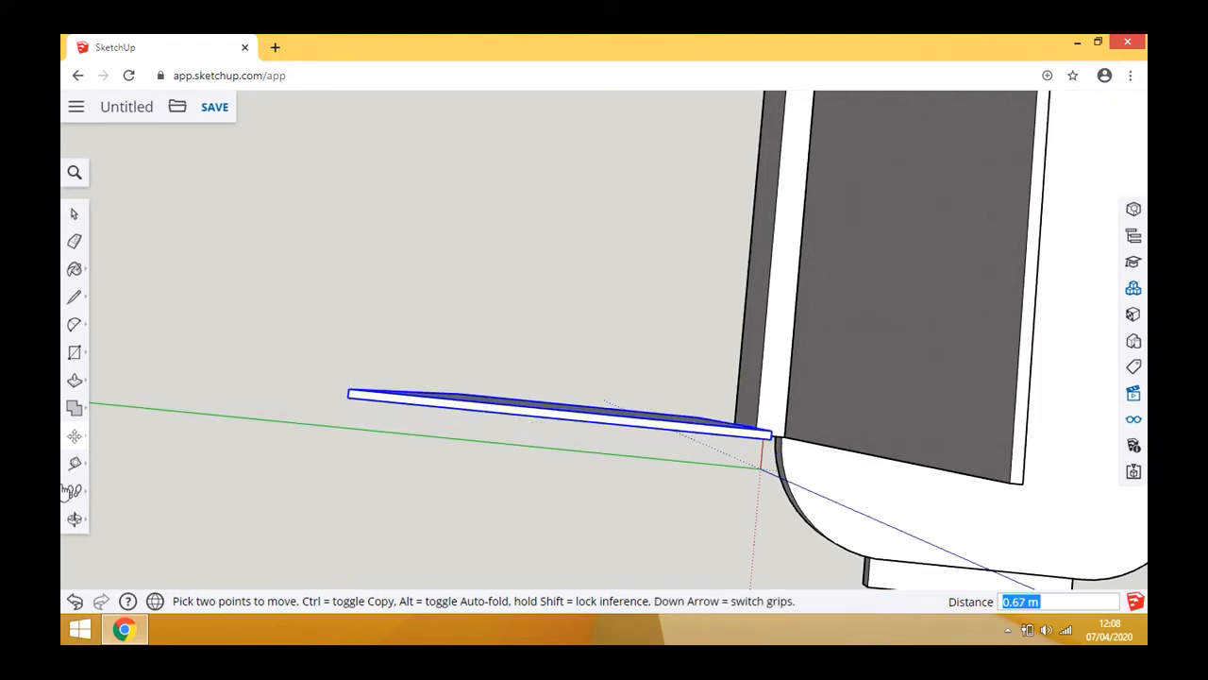
- Hide the low base block beneath the stage's back wall
{"action": "left_click", "coordinate": [74, 519]}
{"action": "left_click_drag", "start_coordinate": [531, 456], "coordinate": [768, 415]}
{"action": "left_click_drag", "start_coordinate": [793, 512], "coordinate": [251, 237]}
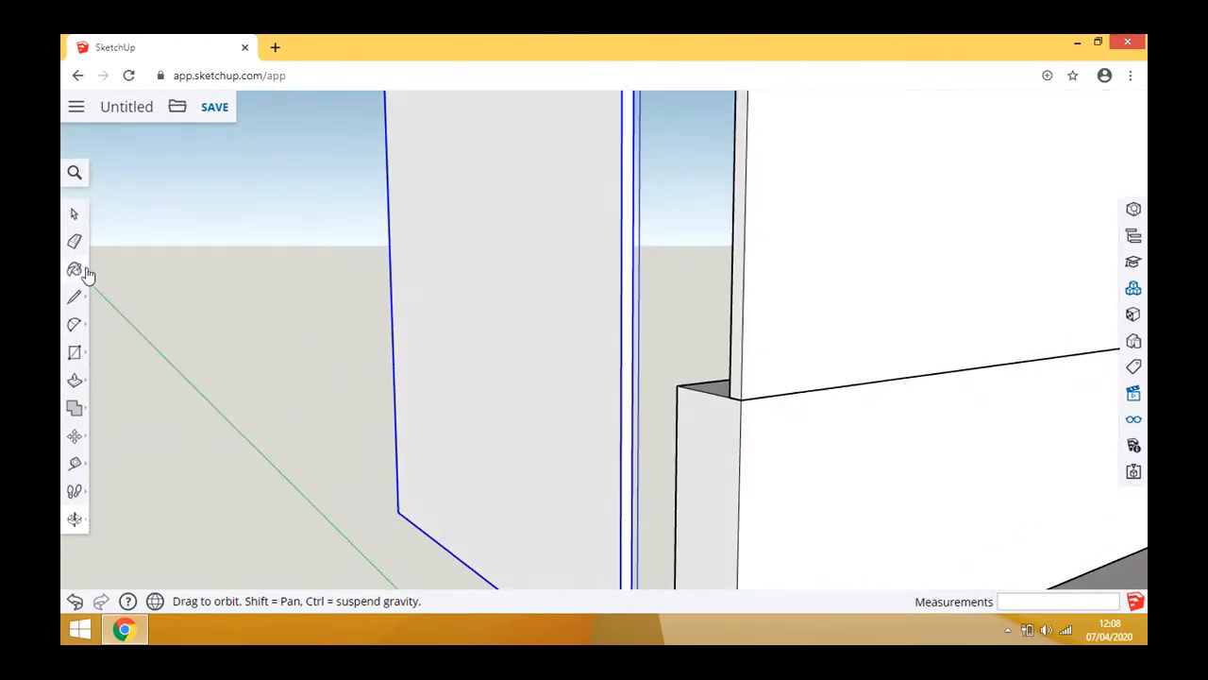
{"action": "left_click", "coordinate": [75, 214]}
{"action": "left_click", "coordinate": [741, 478]}
{"action": "right_click", "coordinate": [741, 479]}
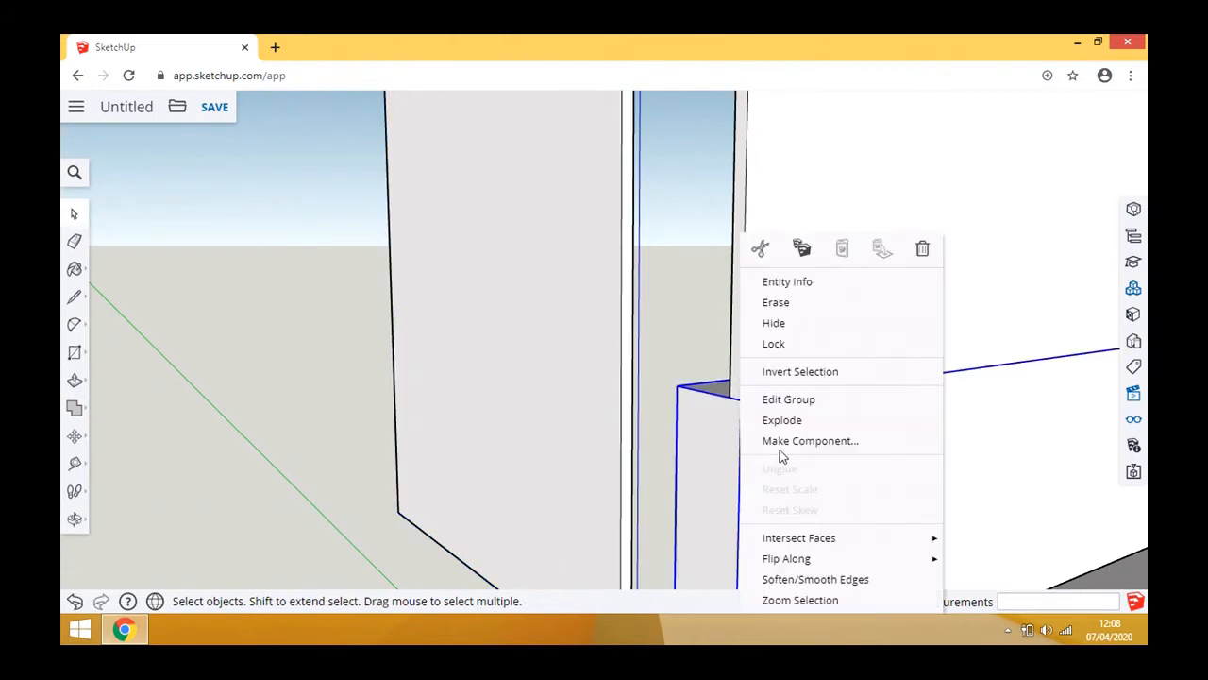
{"action": "left_click", "coordinate": [781, 330]}
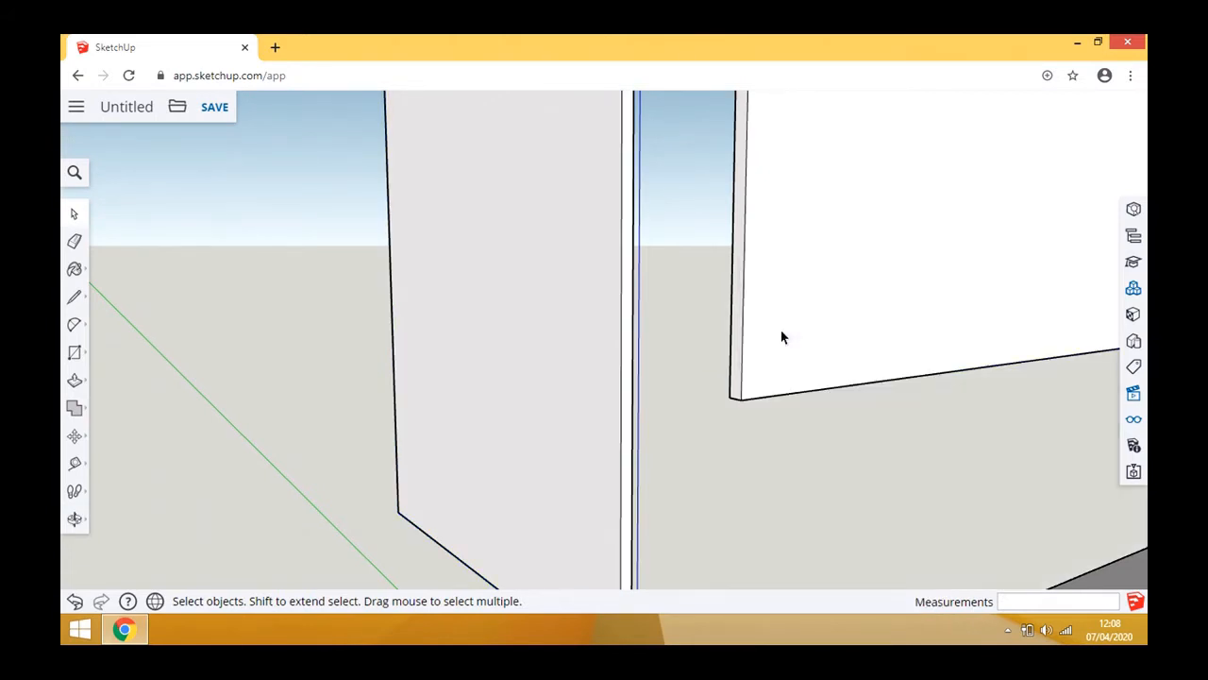
- Hide the tall back wall group above the stage
{"action": "right_click", "coordinate": [782, 336]}
{"action": "left_click", "coordinate": [766, 339]}
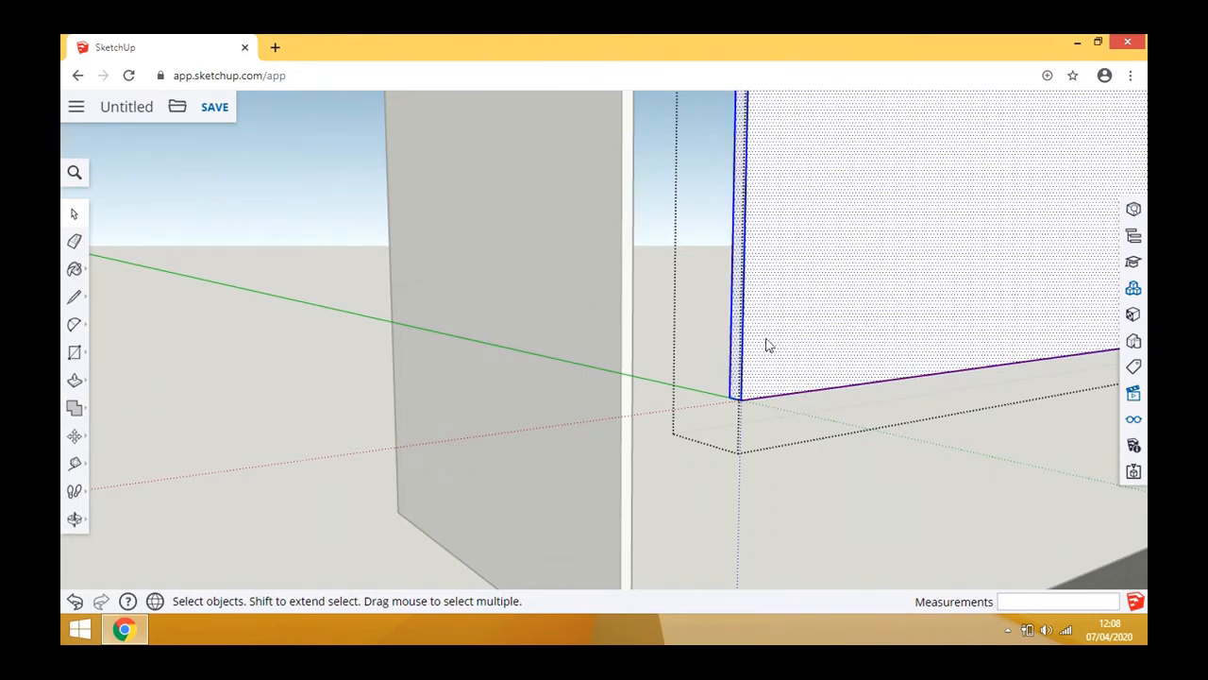
{"action": "right_click", "coordinate": [766, 344]}
{"action": "left_click", "coordinate": [837, 495]}
{"action": "right_click", "coordinate": [806, 350]}
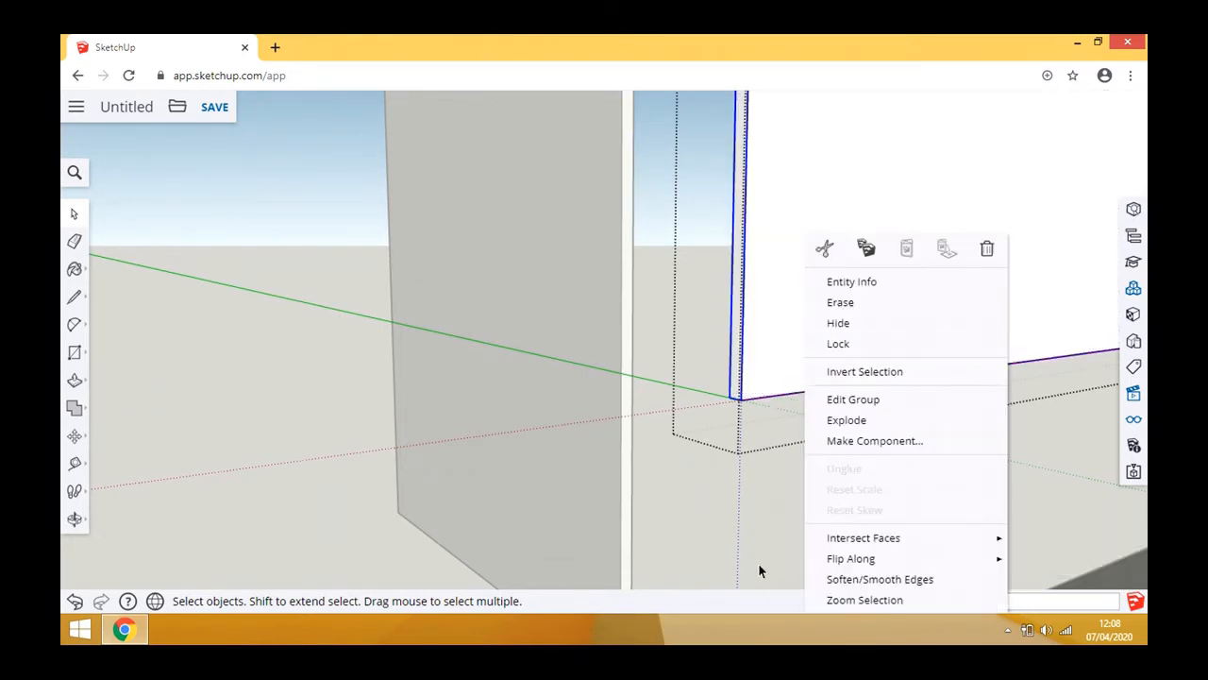
{"action": "left_click", "coordinate": [758, 564]}
{"action": "left_click", "coordinate": [857, 318]}
{"action": "right_click", "coordinate": [857, 318]}
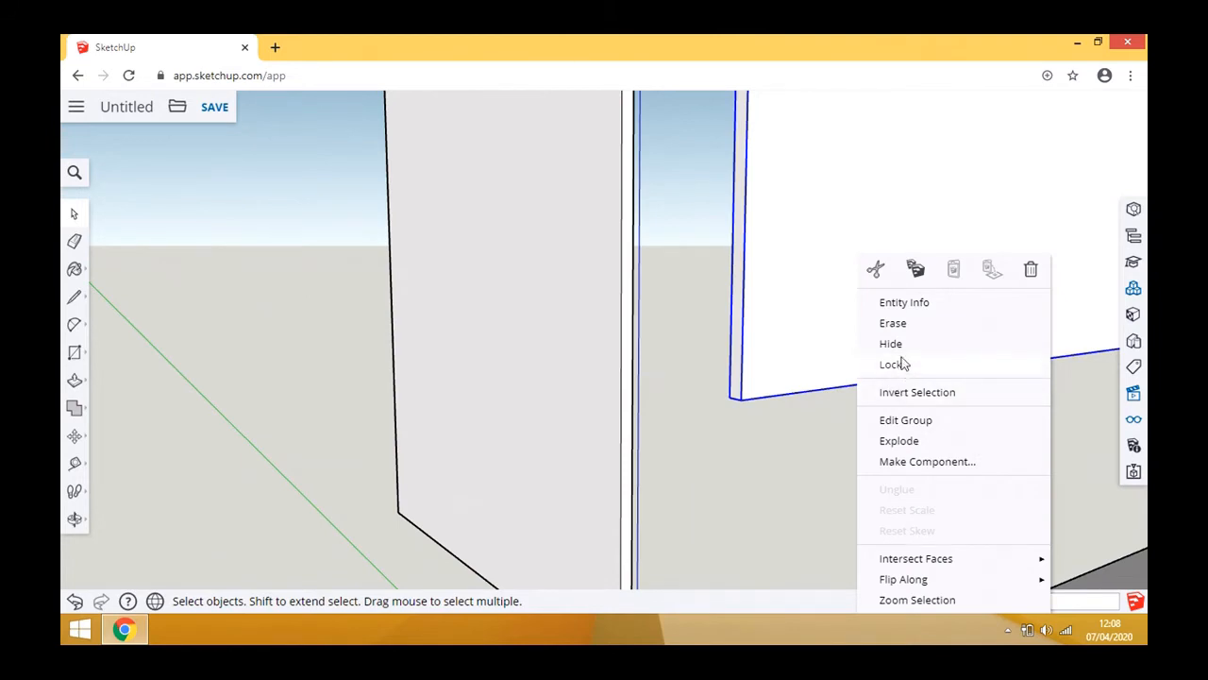
{"action": "left_click", "coordinate": [892, 344]}
- Open the freestanding upright panel's group for editing, with its narrow end face in view
{"action": "scroll", "coordinate": [677, 440], "scroll_direction": "down", "scroll_amount": 3}
{"action": "scroll", "coordinate": [674, 425], "scroll_direction": "up", "scroll_amount": 5}
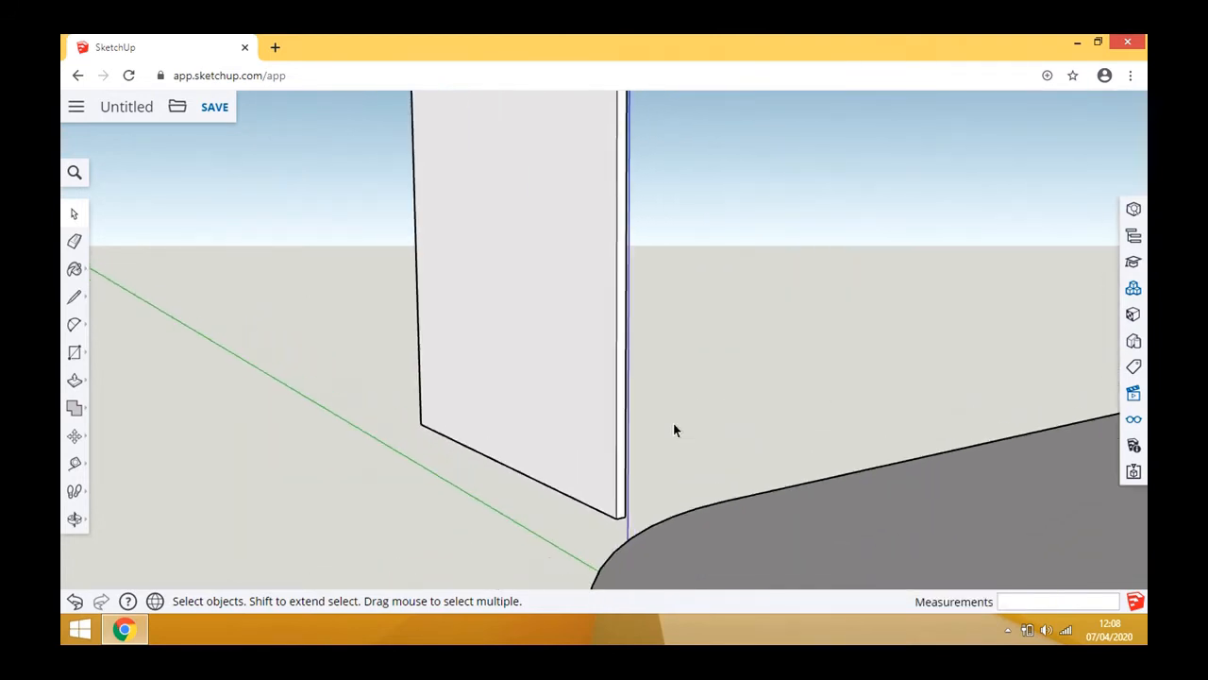
{"action": "scroll", "coordinate": [453, 370], "scroll_direction": "down", "scroll_amount": 1}
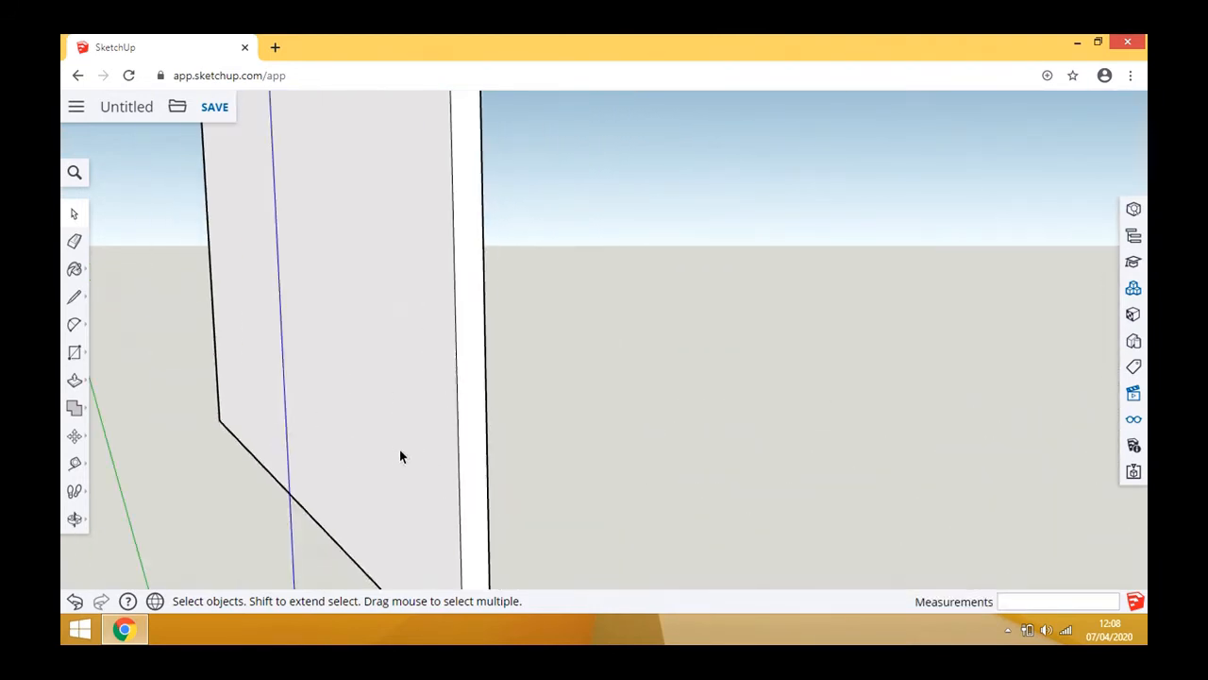
{"action": "left_click", "coordinate": [75, 518]}
{"action": "left_click_drag", "start_coordinate": [397, 472], "coordinate": [529, 459]}
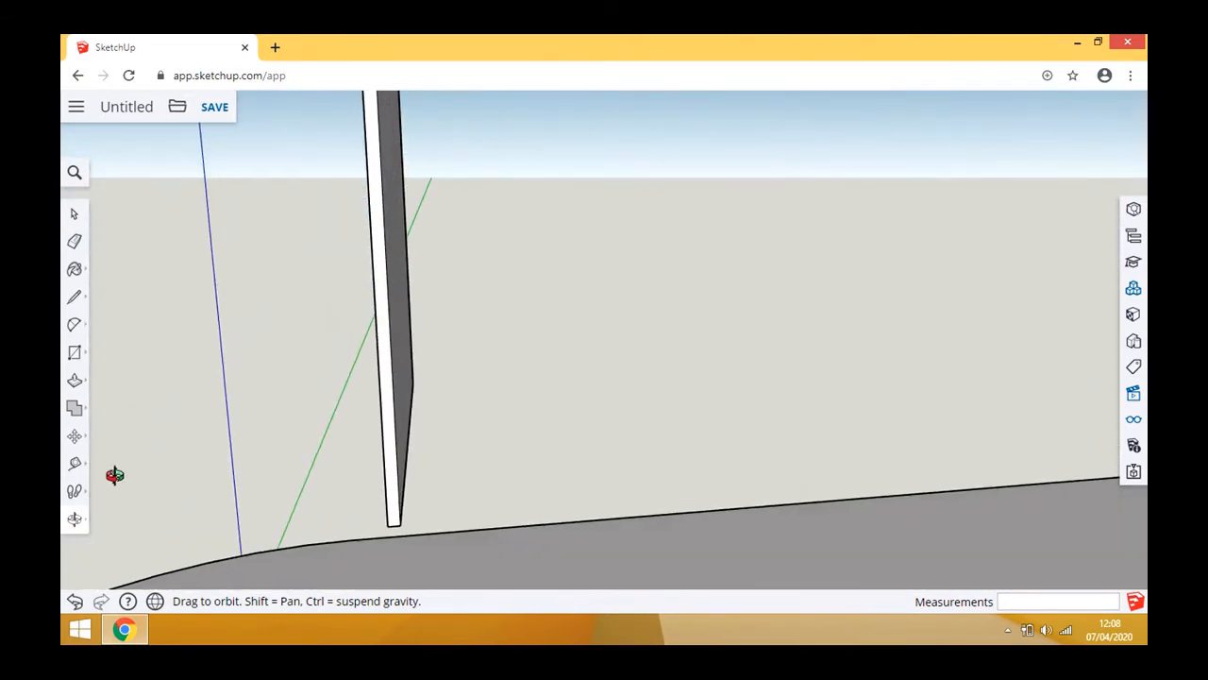
{"action": "left_click", "coordinate": [77, 217]}
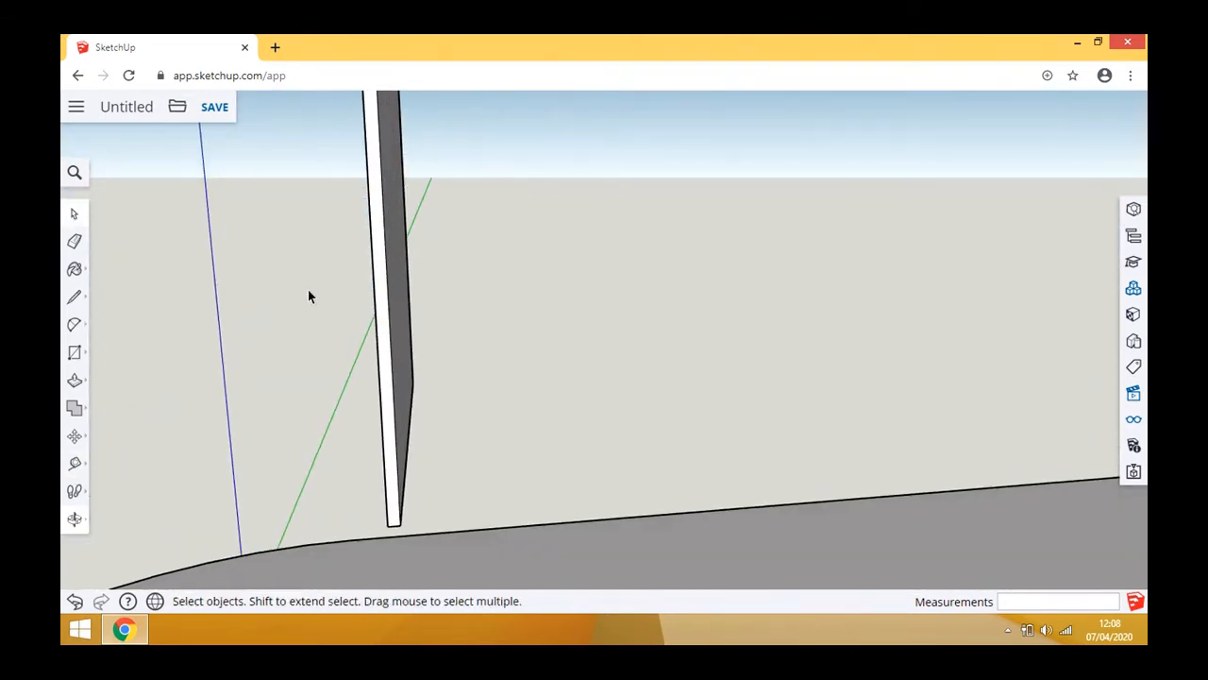
{"action": "double_click", "coordinate": [392, 320]}
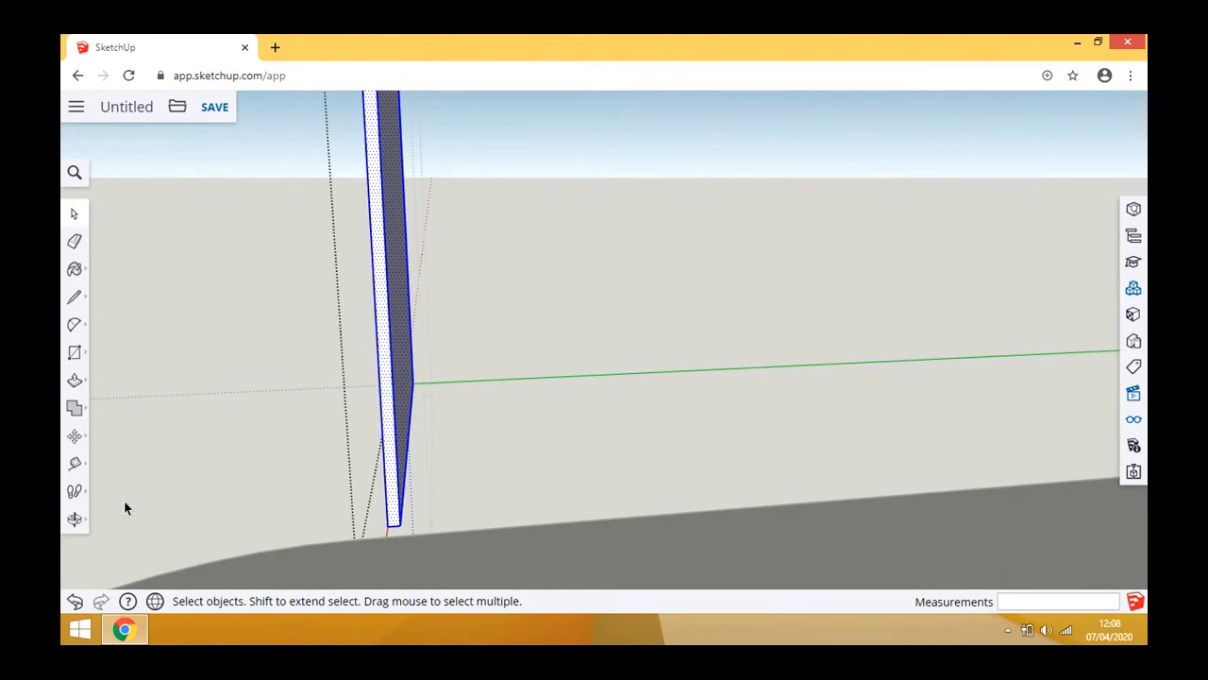
- Place a horizontal guide 1.2 m above the bottom edge of the panel's narrow end face
{"action": "left_click", "coordinate": [76, 468]}
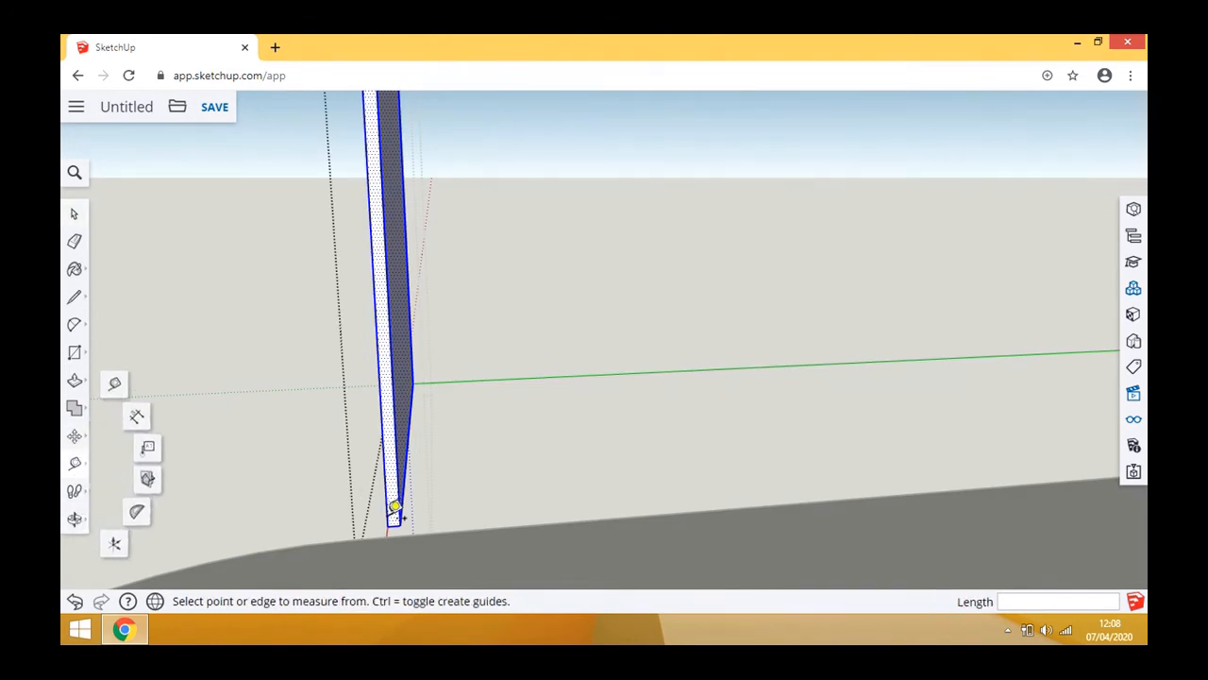
{"action": "scroll", "coordinate": [401, 516], "scroll_direction": "up", "scroll_amount": 3}
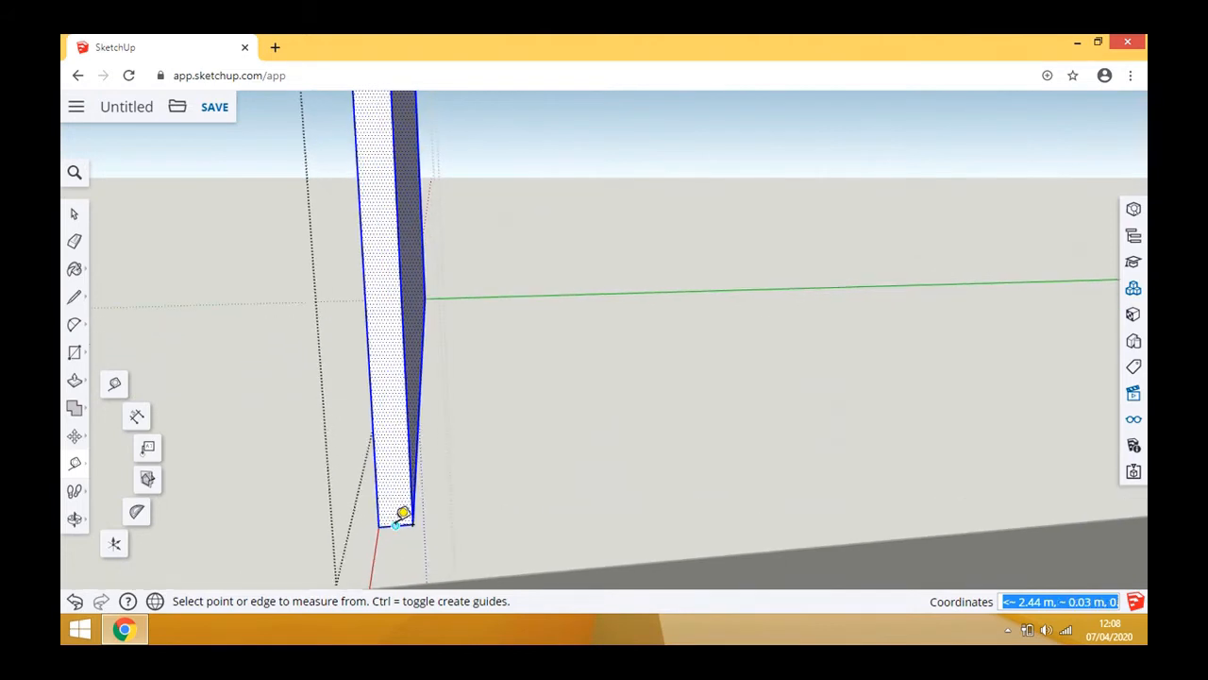
{"action": "left_click", "coordinate": [398, 519]}
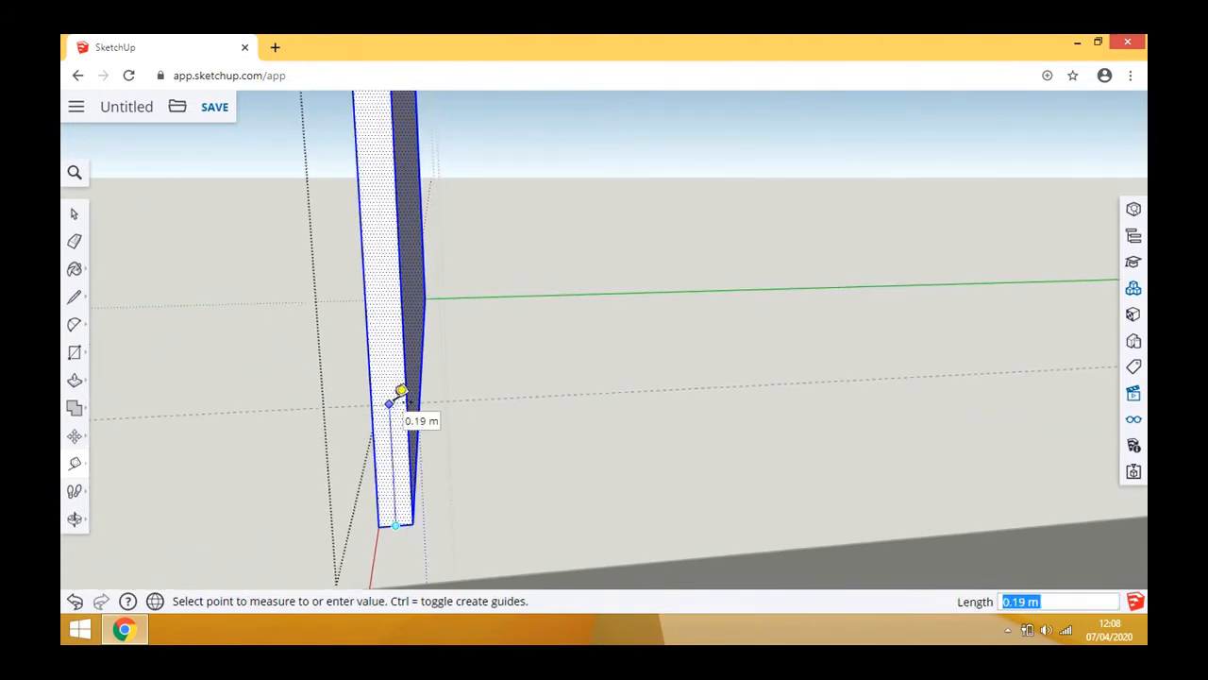
{"action": "type", "text": "1.2m"}
{"action": "key", "text": "Return"}
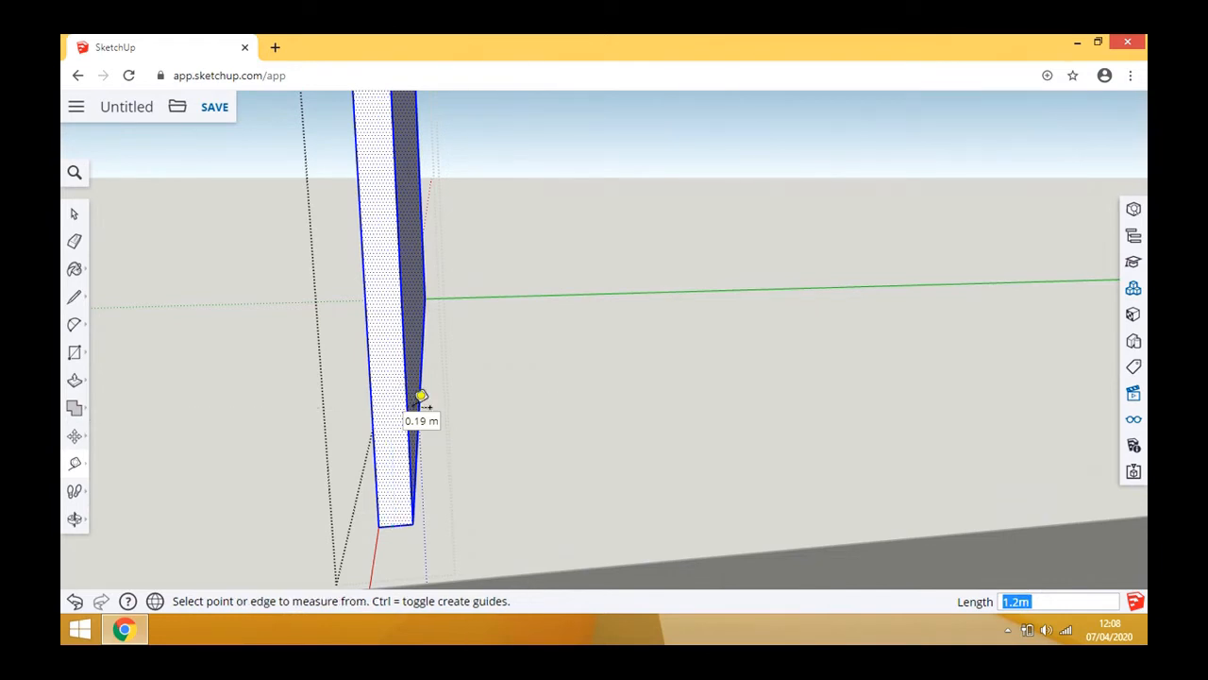
- Draw a line across the panel's narrow end face along the guide, from one vertical edge to the other
{"action": "scroll", "coordinate": [421, 396], "scroll_direction": "down", "scroll_amount": 4}
{"action": "scroll", "coordinate": [399, 122], "scroll_direction": "up", "scroll_amount": 5}
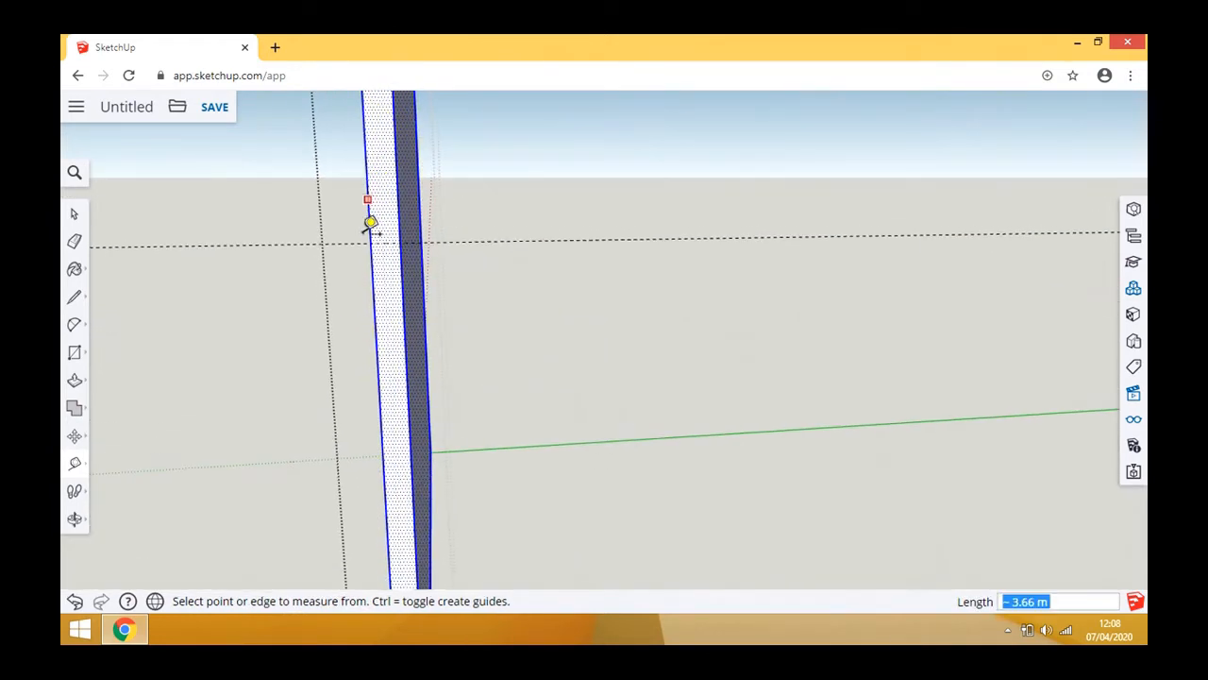
{"action": "left_click", "coordinate": [74, 296]}
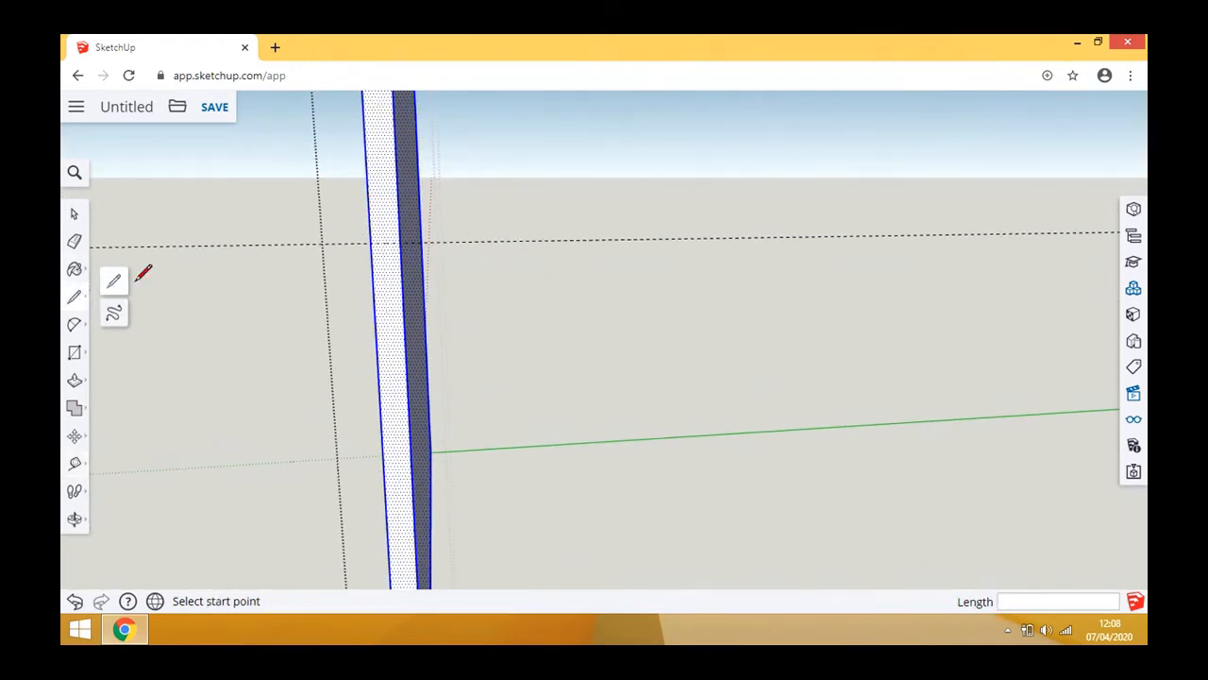
{"action": "left_click", "coordinate": [369, 243]}
{"action": "left_click", "coordinate": [400, 241]}
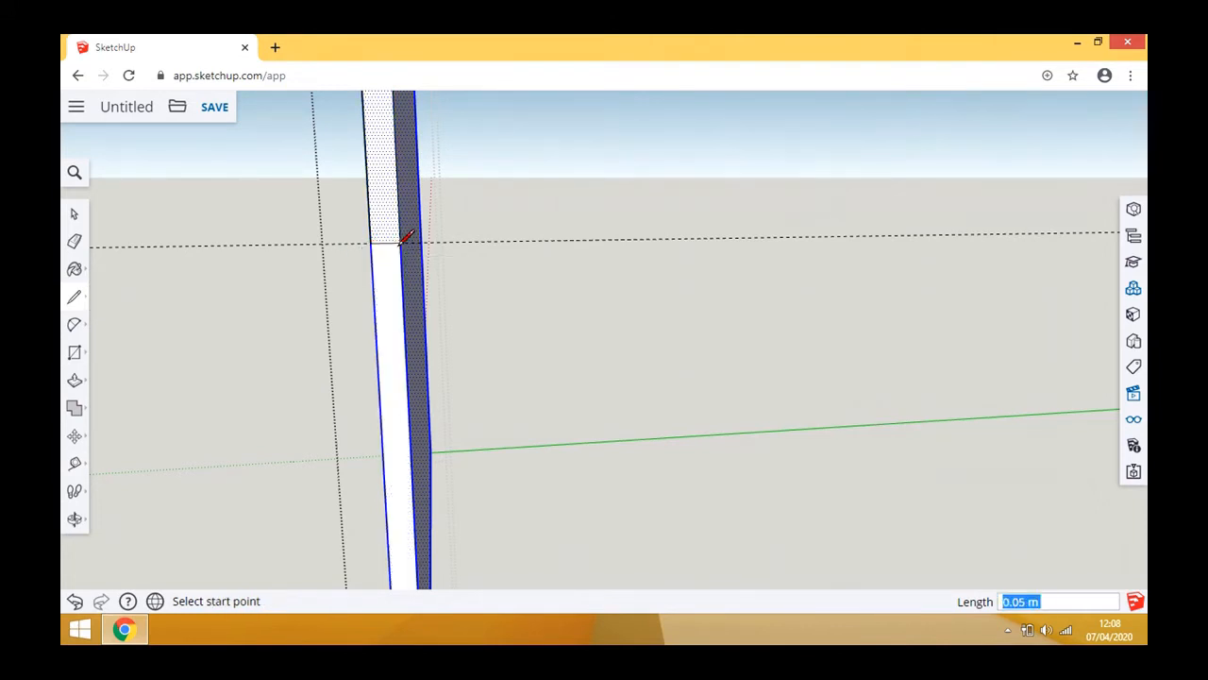
- Extrude the part of the panel's narrow end face above the dividing line outward by 0.25 m
{"action": "left_click", "coordinate": [80, 216]}
{"action": "left_click", "coordinate": [374, 289]}
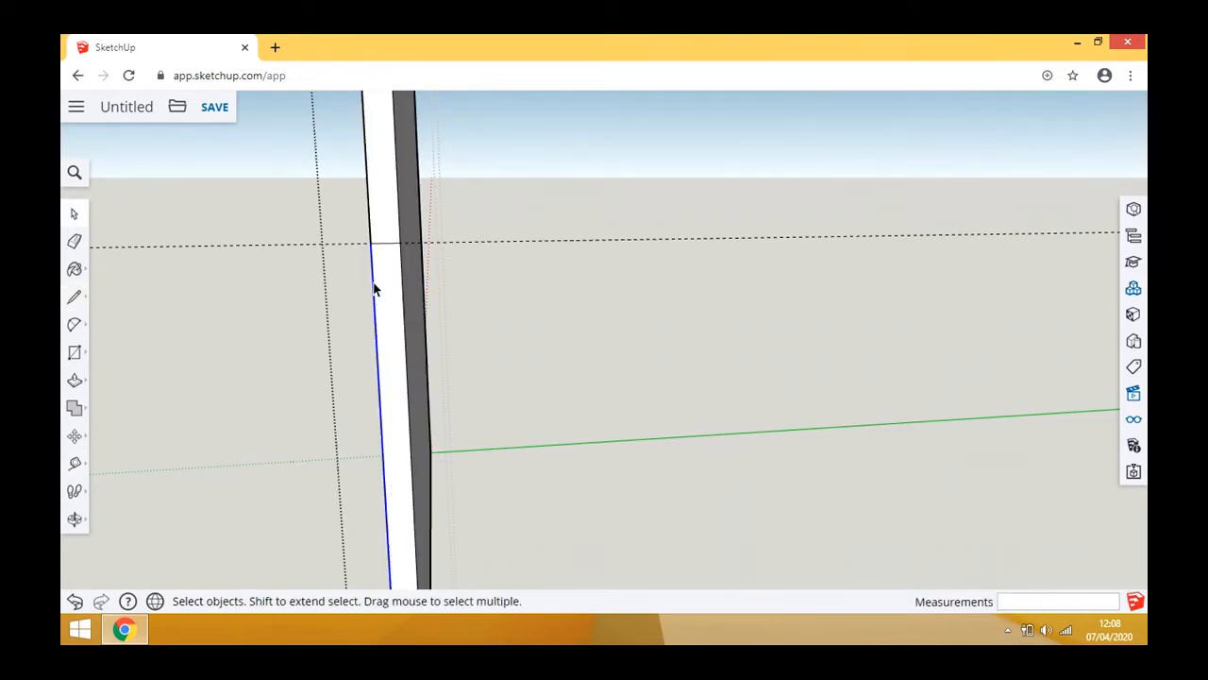
{"action": "left_click", "coordinate": [382, 289]}
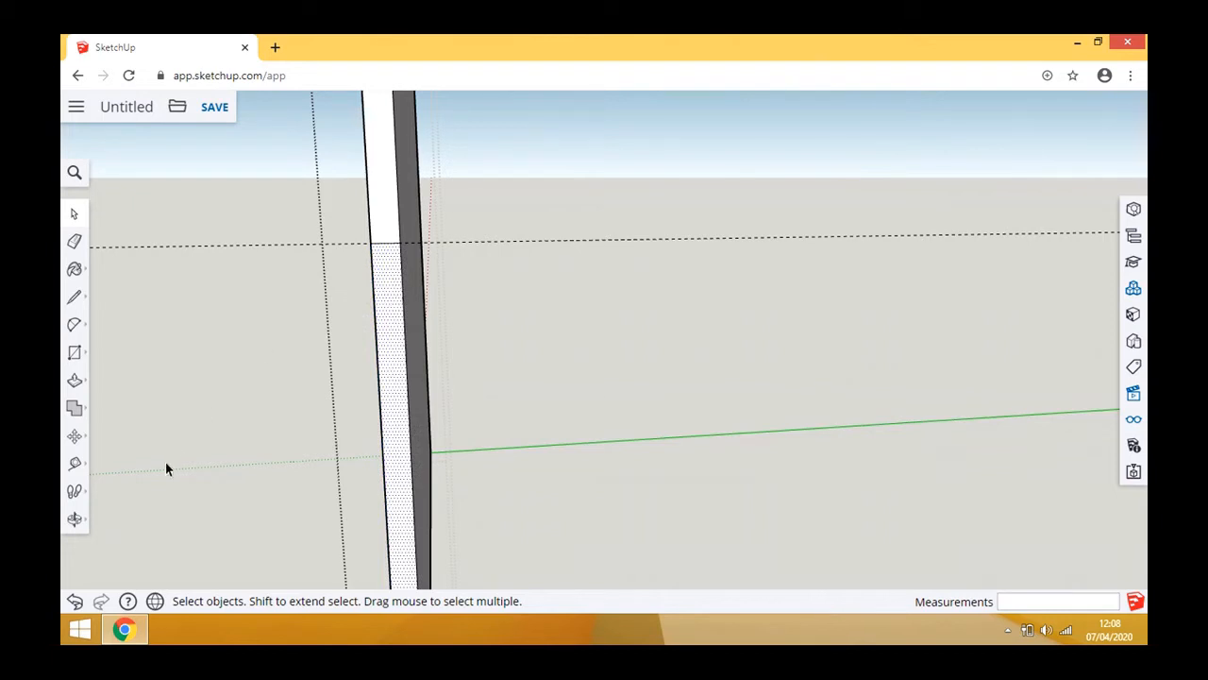
{"action": "left_click", "coordinate": [74, 518]}
{"action": "left_click_drag", "start_coordinate": [246, 474], "coordinate": [122, 261]}
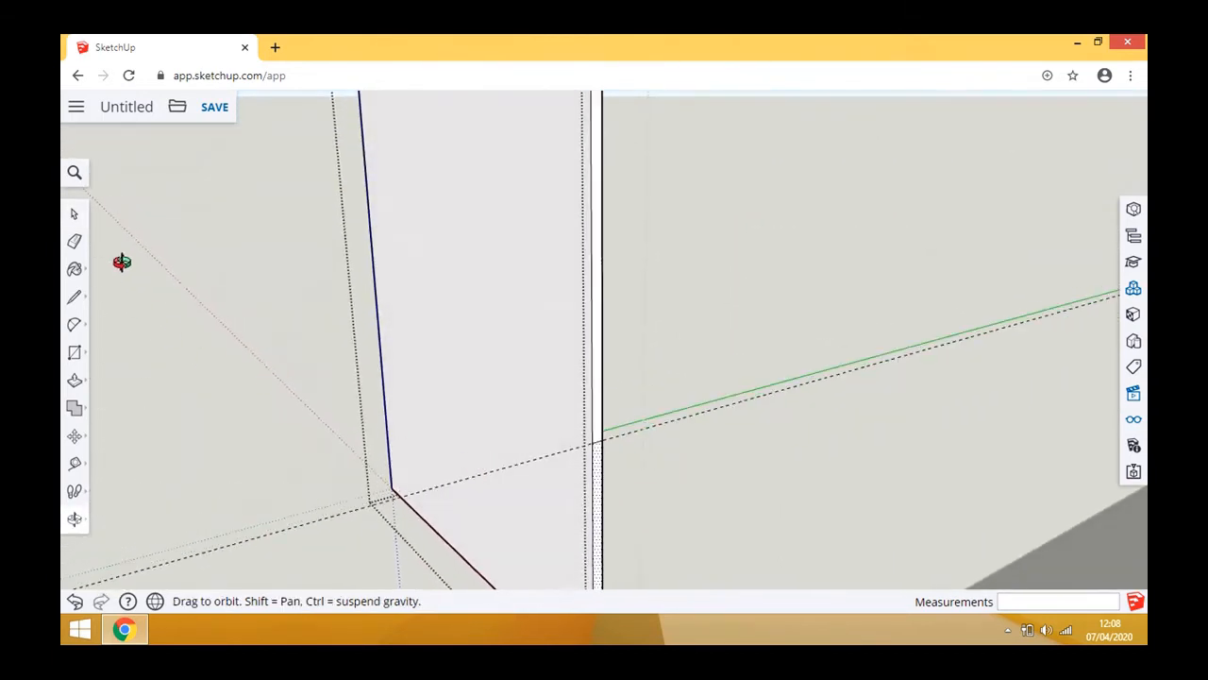
{"action": "left_click", "coordinate": [78, 217]}
{"action": "left_click", "coordinate": [598, 315]}
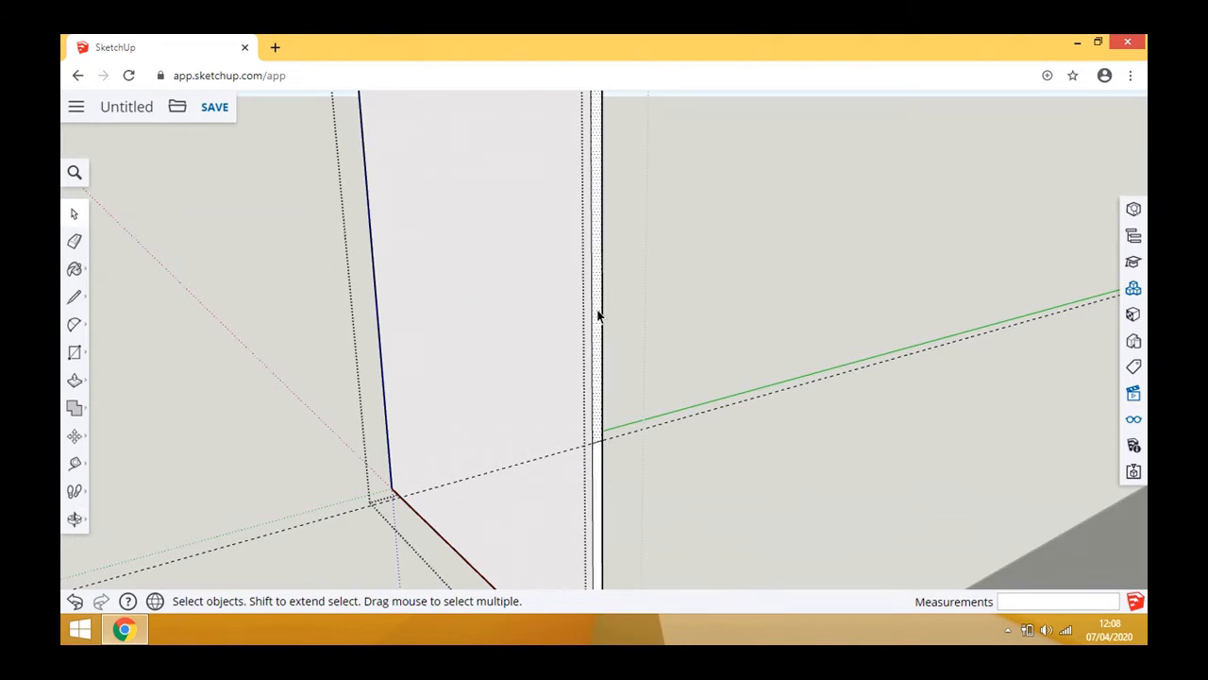
{"action": "scroll", "coordinate": [597, 315], "scroll_direction": "up", "scroll_amount": 3}
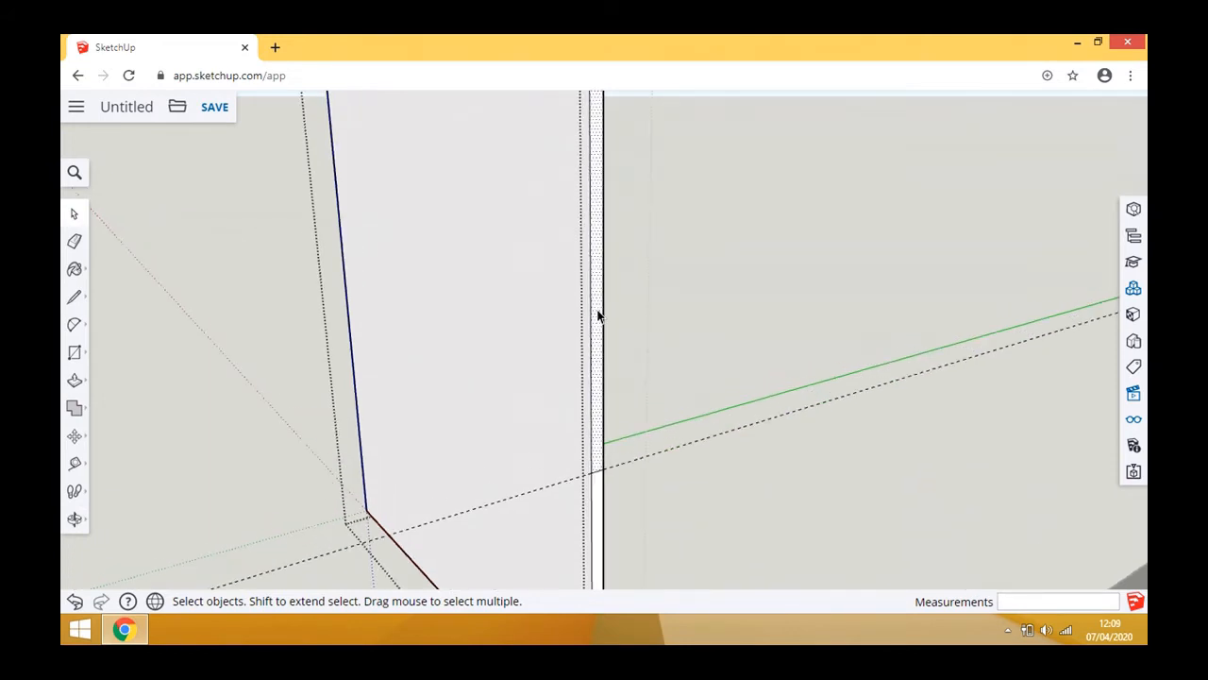
{"action": "left_click", "coordinate": [75, 380]}
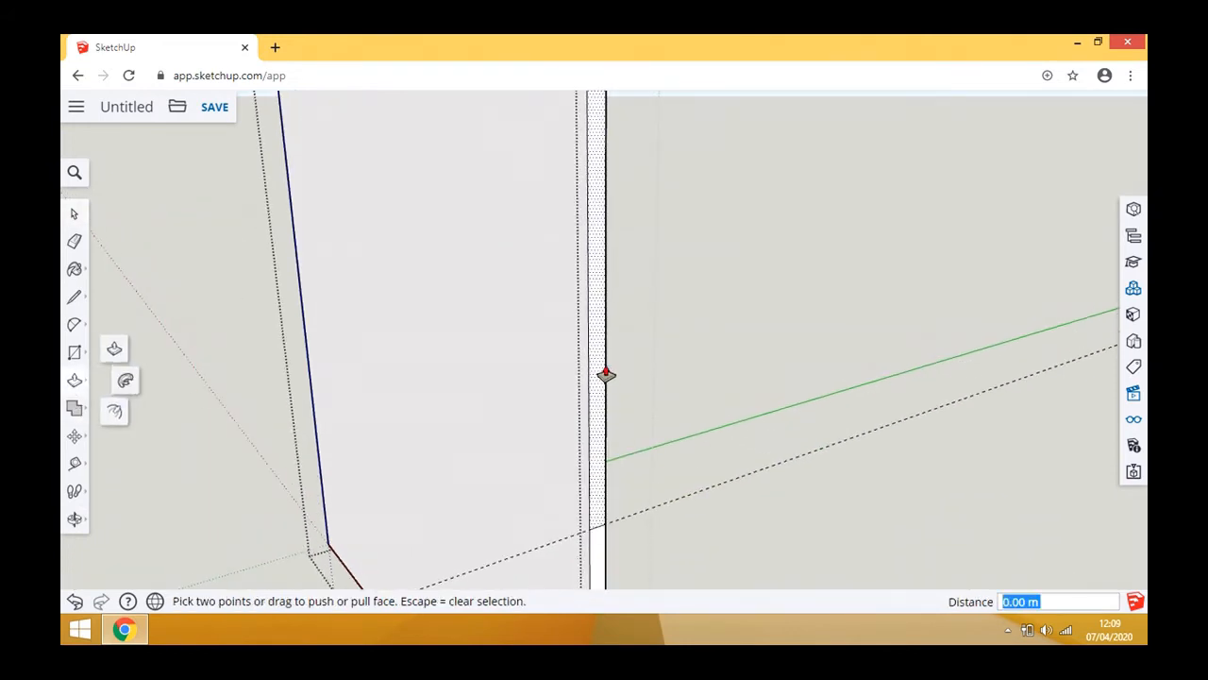
{"action": "left_click_drag", "start_coordinate": [598, 360], "coordinate": [619, 368]}
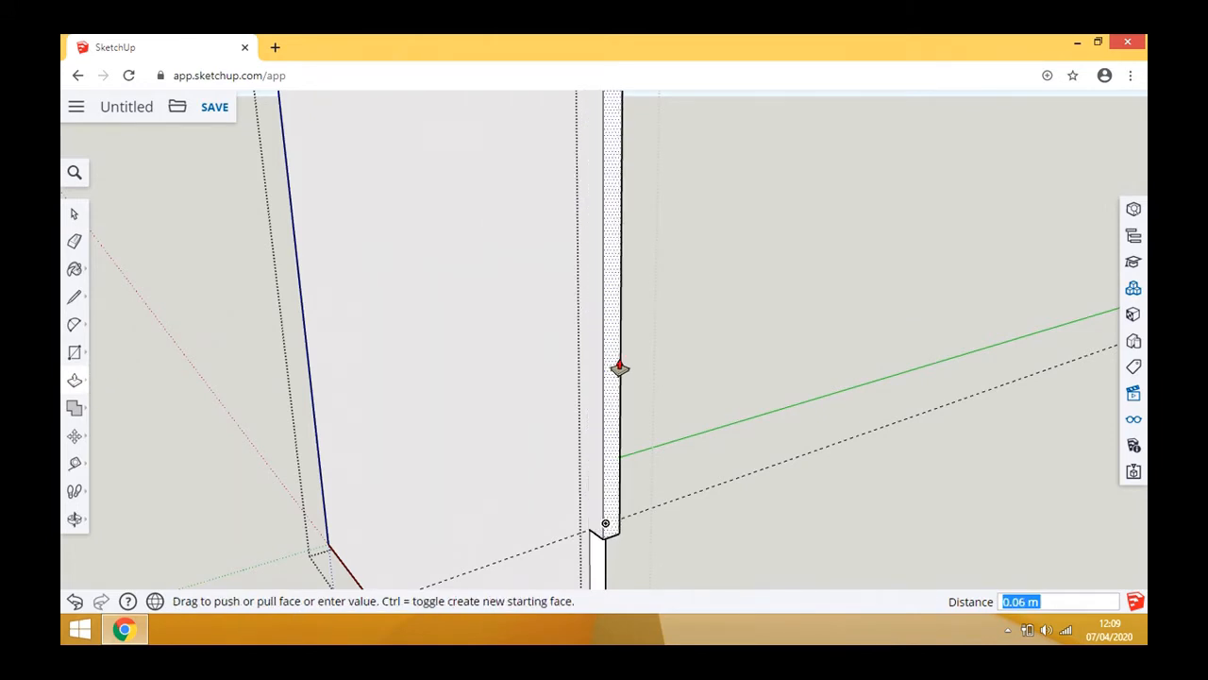
{"action": "type", "text": "25"}
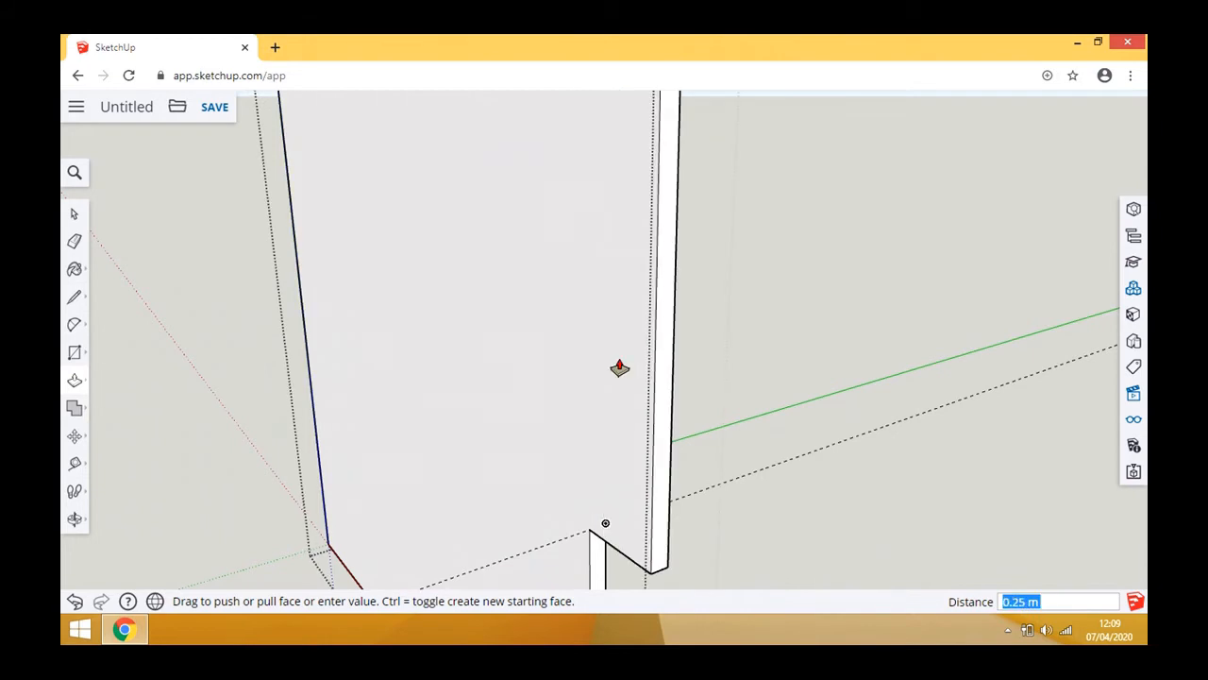
- Delete the horizontal guide crossing the panel and leave the panel's group editing
{"action": "scroll", "coordinate": [632, 336], "scroll_direction": "down", "scroll_amount": 3}
{"action": "left_click", "coordinate": [74, 213]}
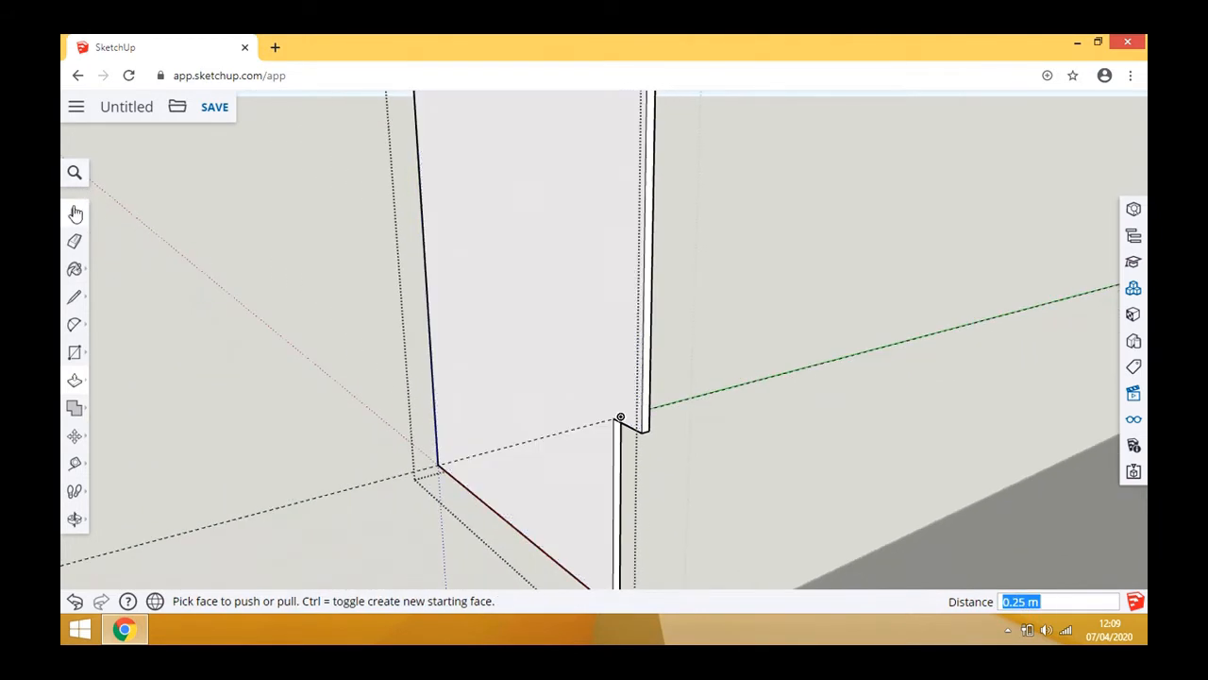
{"action": "triple_click", "coordinate": [380, 483]}
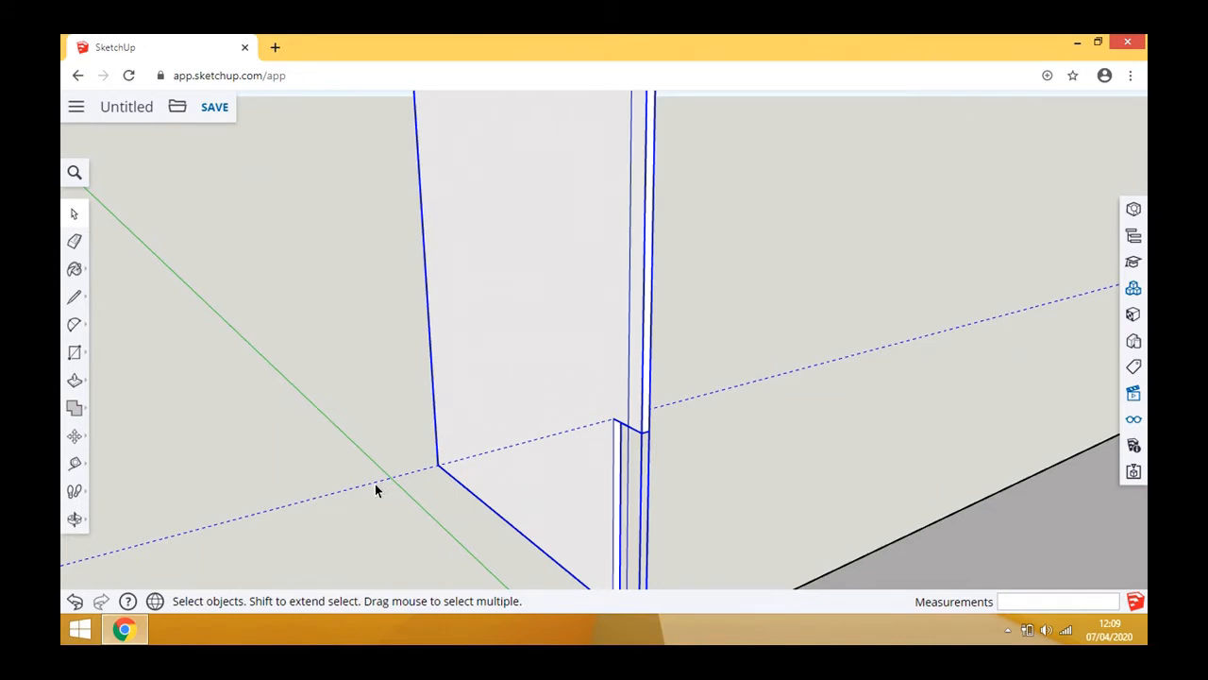
{"action": "double_click", "coordinate": [373, 482]}
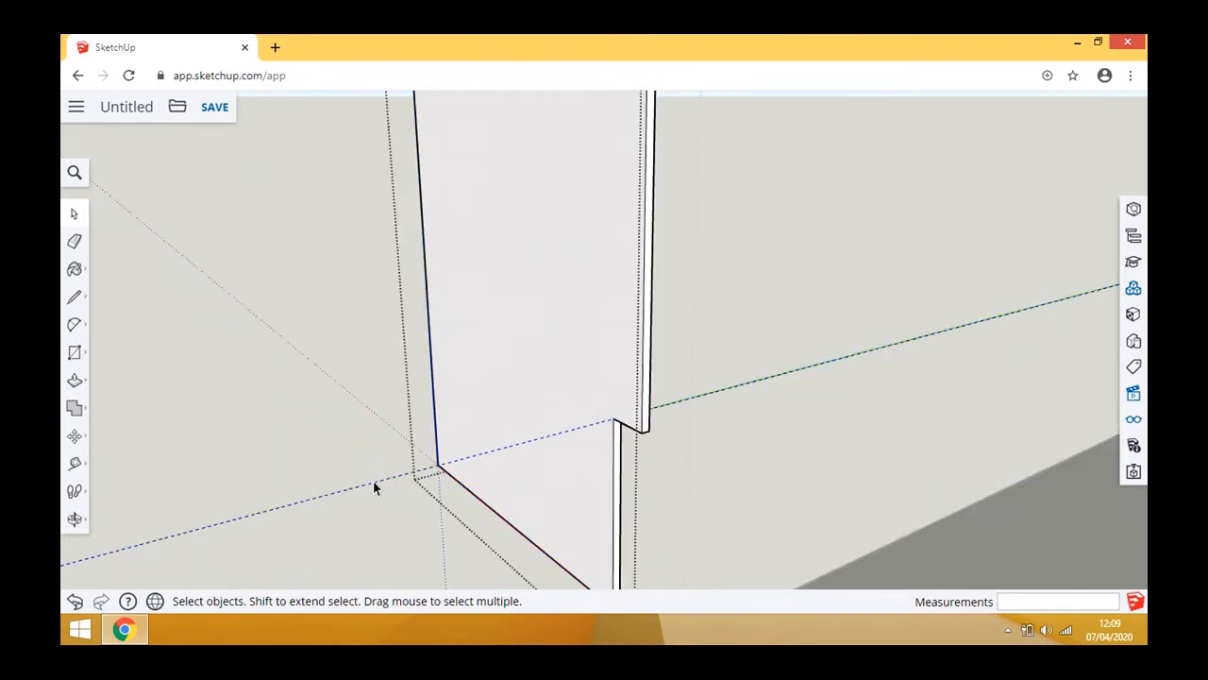
{"action": "left_click", "coordinate": [297, 444]}
{"action": "scroll", "coordinate": [403, 397], "scroll_direction": "down", "scroll_amount": 5}
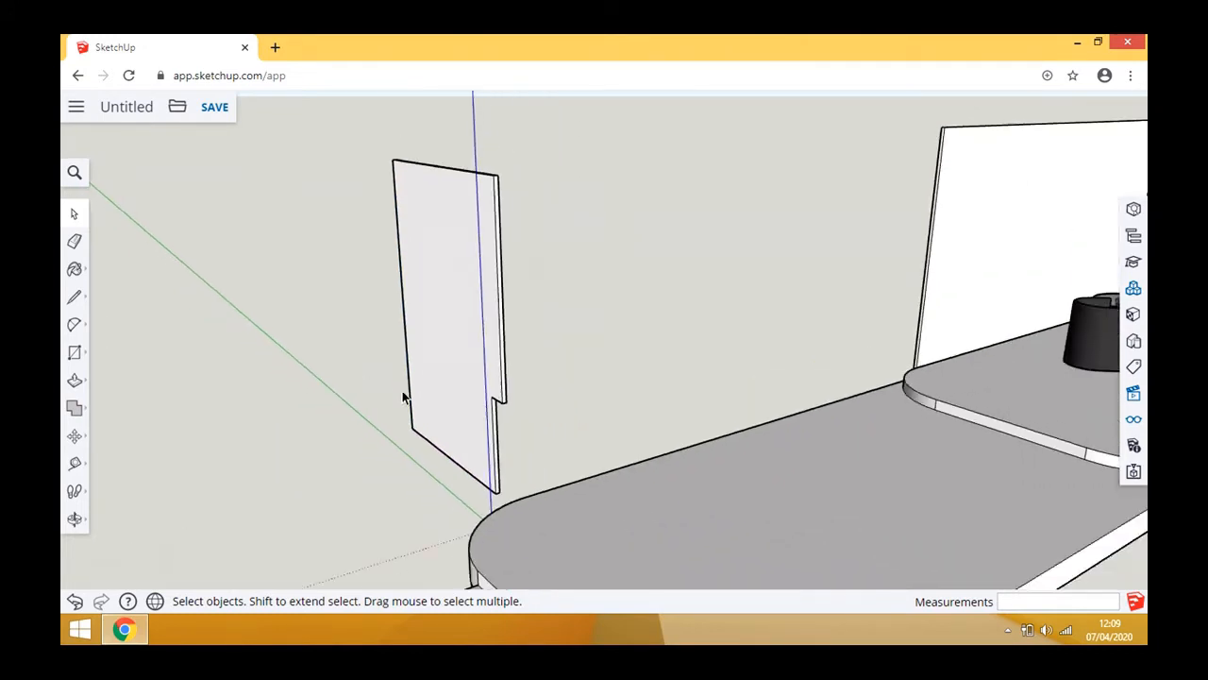
{"action": "scroll", "coordinate": [403, 398], "scroll_direction": "down", "scroll_amount": 5}
{"action": "right_click", "coordinate": [342, 445]}
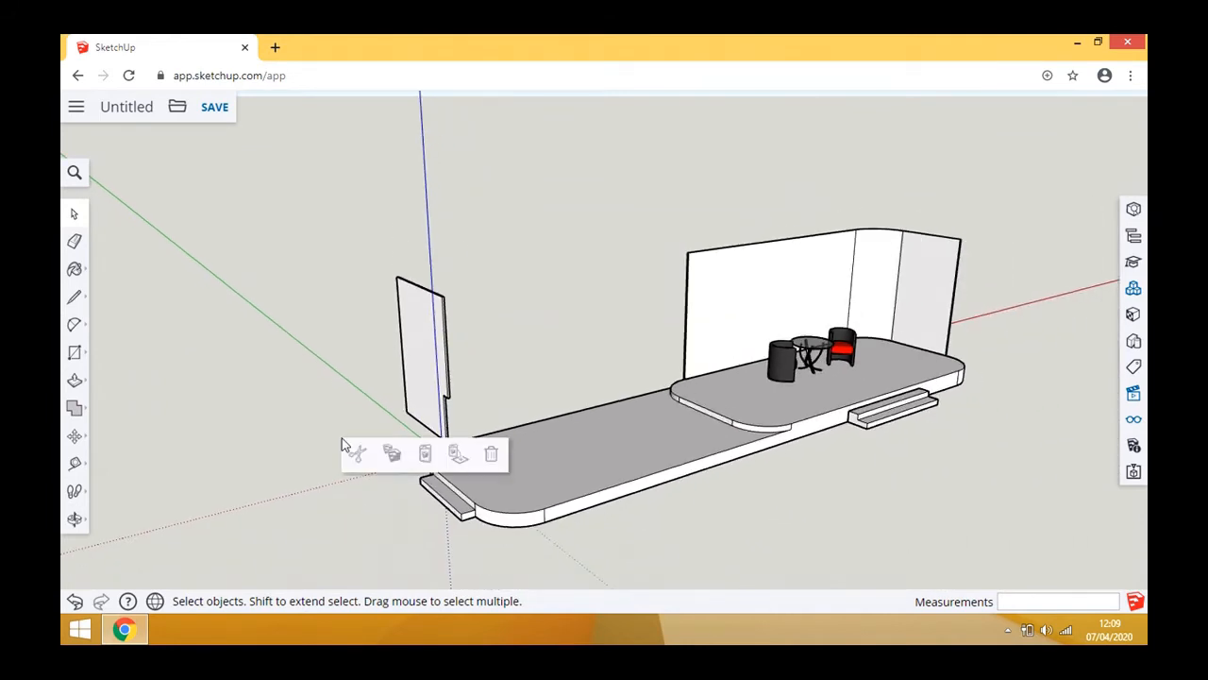
{"action": "left_click", "coordinate": [288, 351]}
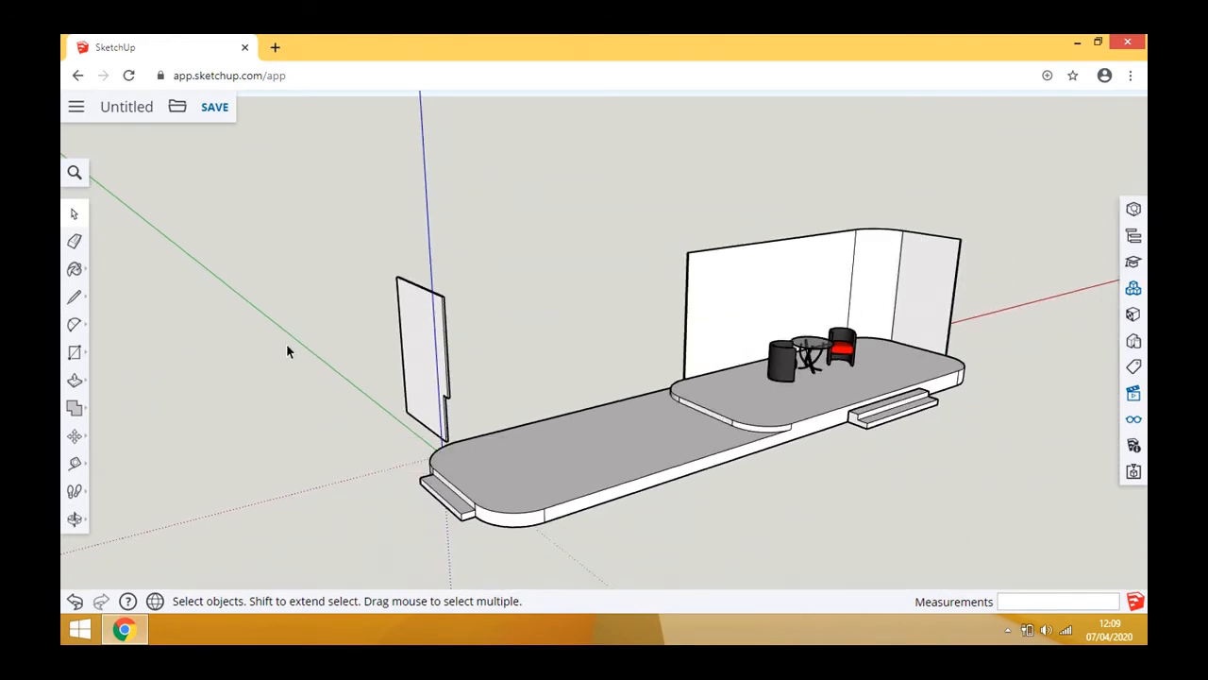
- Turn on the display of hidden objects and unhide all objects to bring back the tall back wall
{"action": "left_click", "coordinate": [1134, 395]}
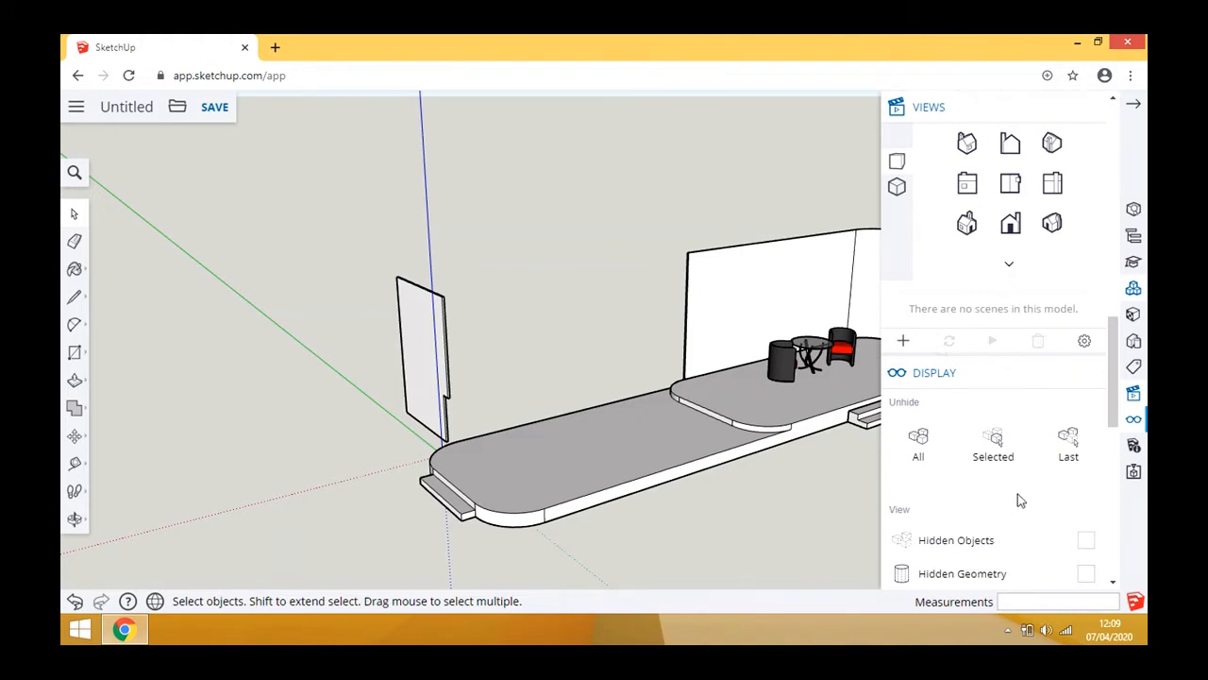
{"action": "scroll", "coordinate": [1017, 500], "scroll_direction": "down", "scroll_amount": 6}
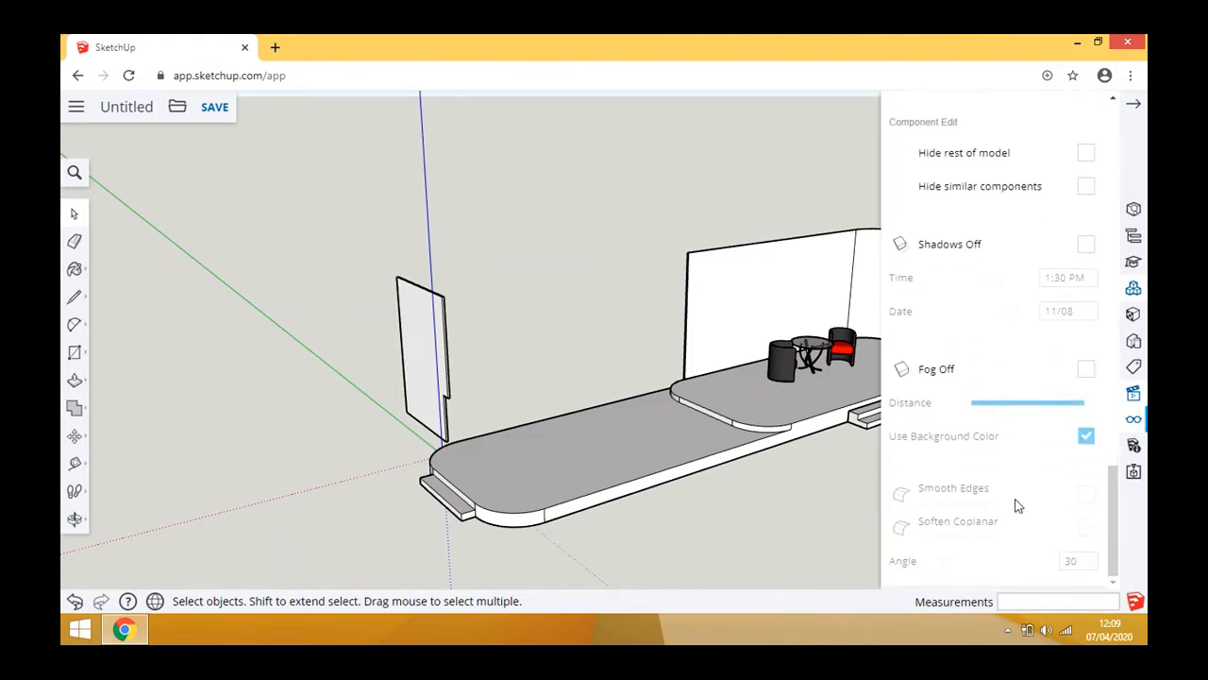
{"action": "scroll", "coordinate": [1018, 505], "scroll_direction": "up", "scroll_amount": 6}
{"action": "scroll", "coordinate": [1016, 503], "scroll_direction": "down", "scroll_amount": 3}
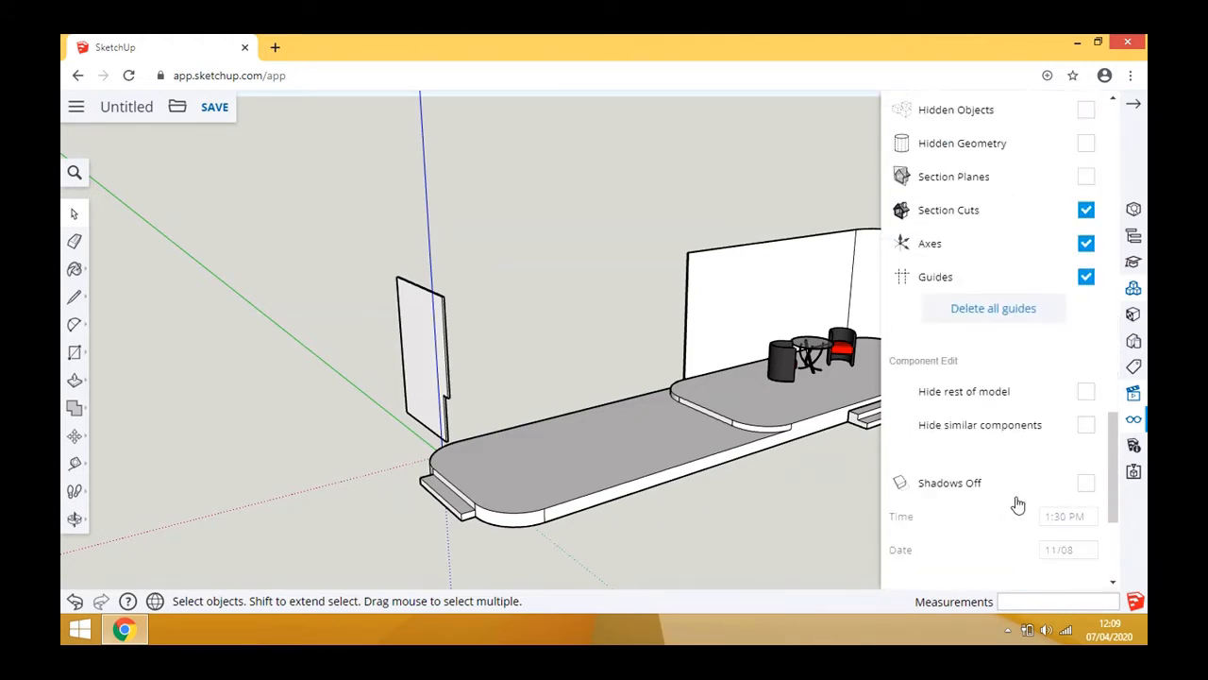
{"action": "scroll", "coordinate": [1014, 501], "scroll_direction": "up", "scroll_amount": 3}
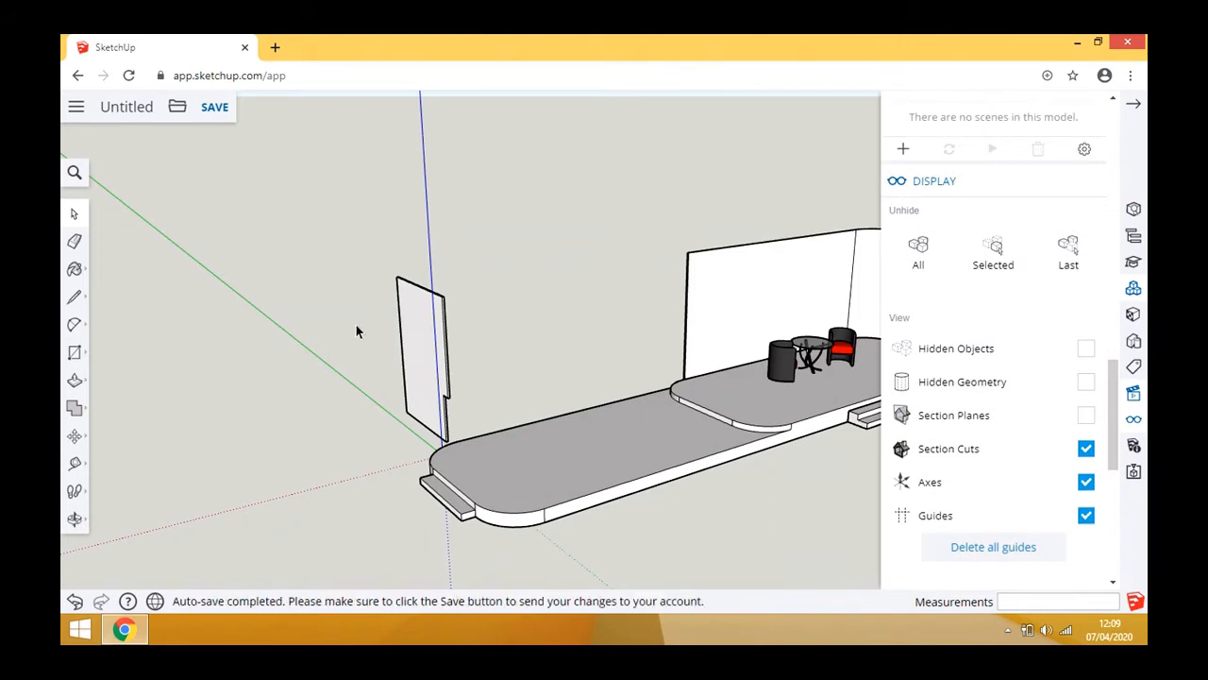
{"action": "left_click", "coordinate": [1085, 349]}
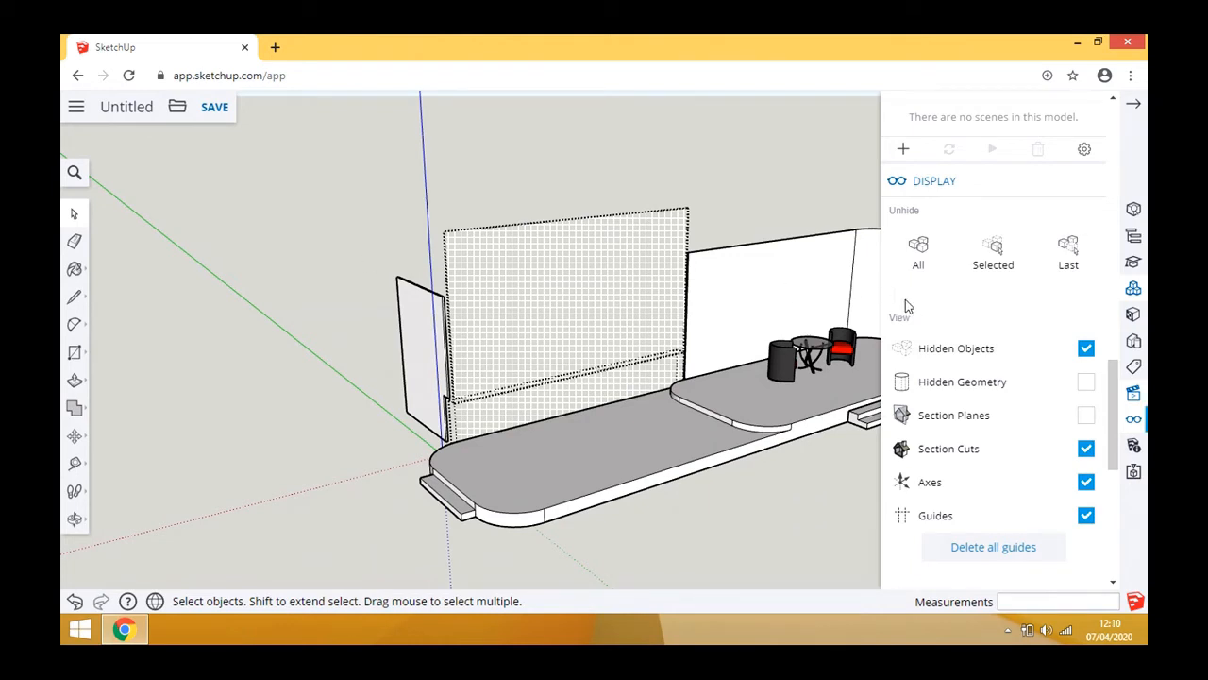
{"action": "left_click", "coordinate": [922, 255]}
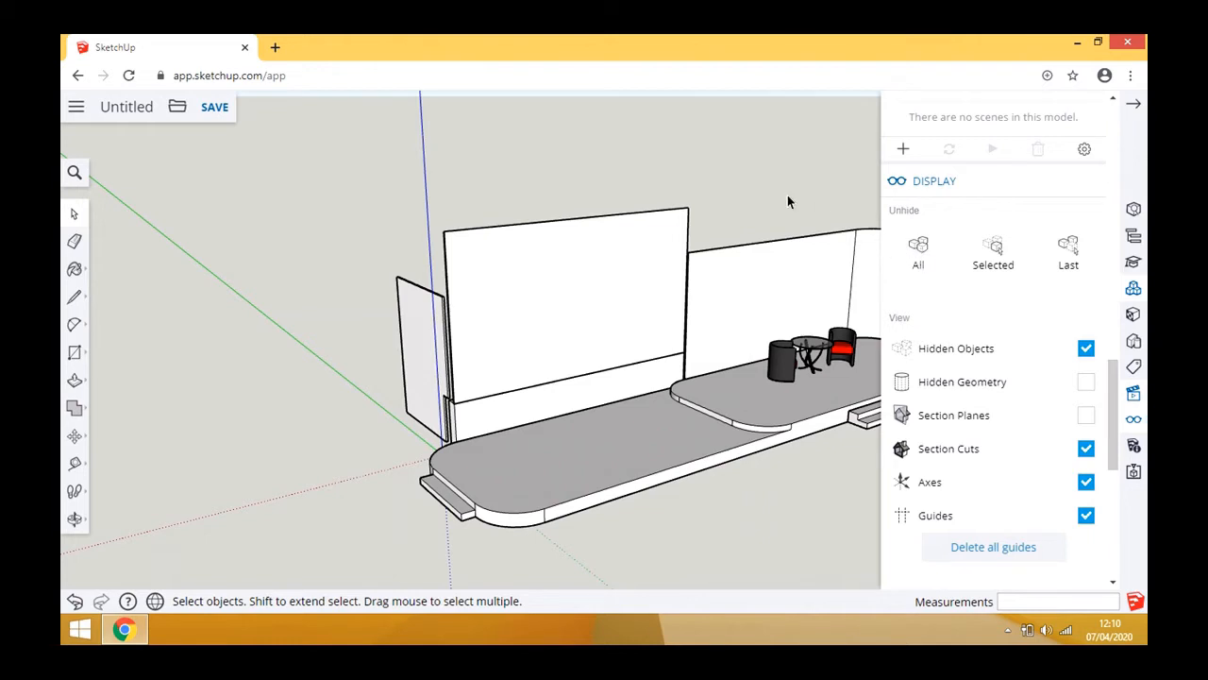
{"action": "left_click", "coordinate": [1134, 103]}
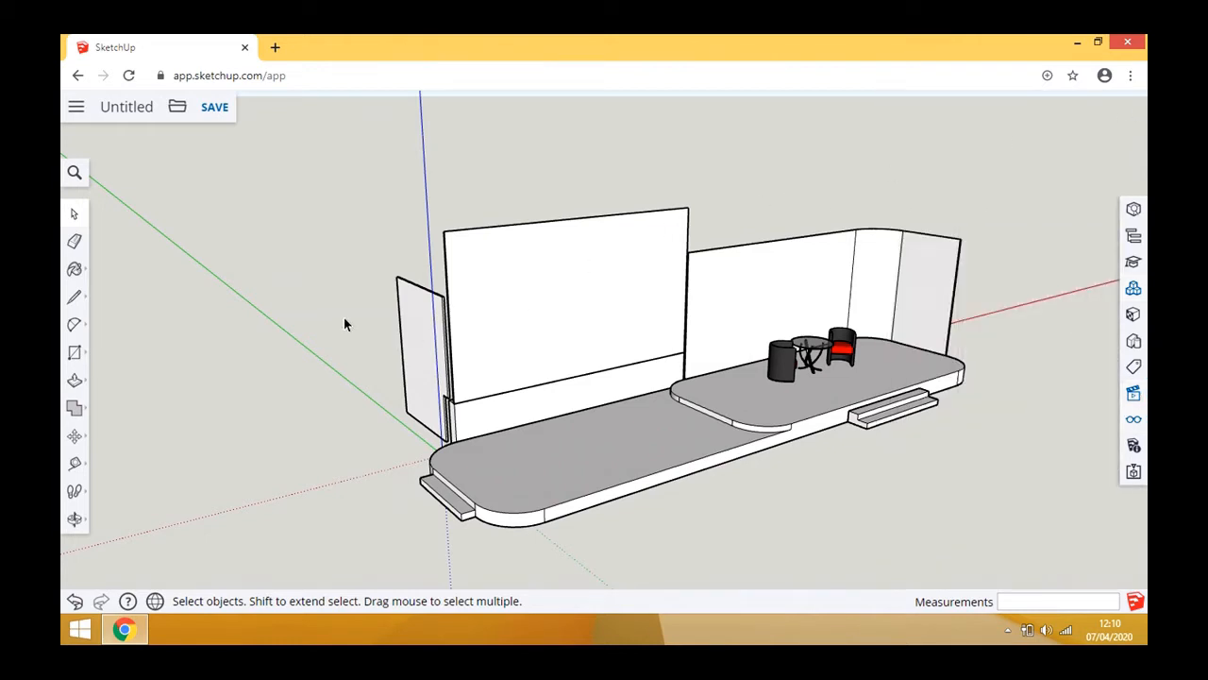
- Move the notched panel along the green axis by about 0.20 m and a further 0.17 m, fitting its notch to the back wall's thicker base
{"action": "left_click", "coordinate": [74, 519]}
{"action": "left_click_drag", "start_coordinate": [323, 463], "coordinate": [571, 368]}
{"action": "scroll", "coordinate": [585, 490], "scroll_direction": "up", "scroll_amount": 5}
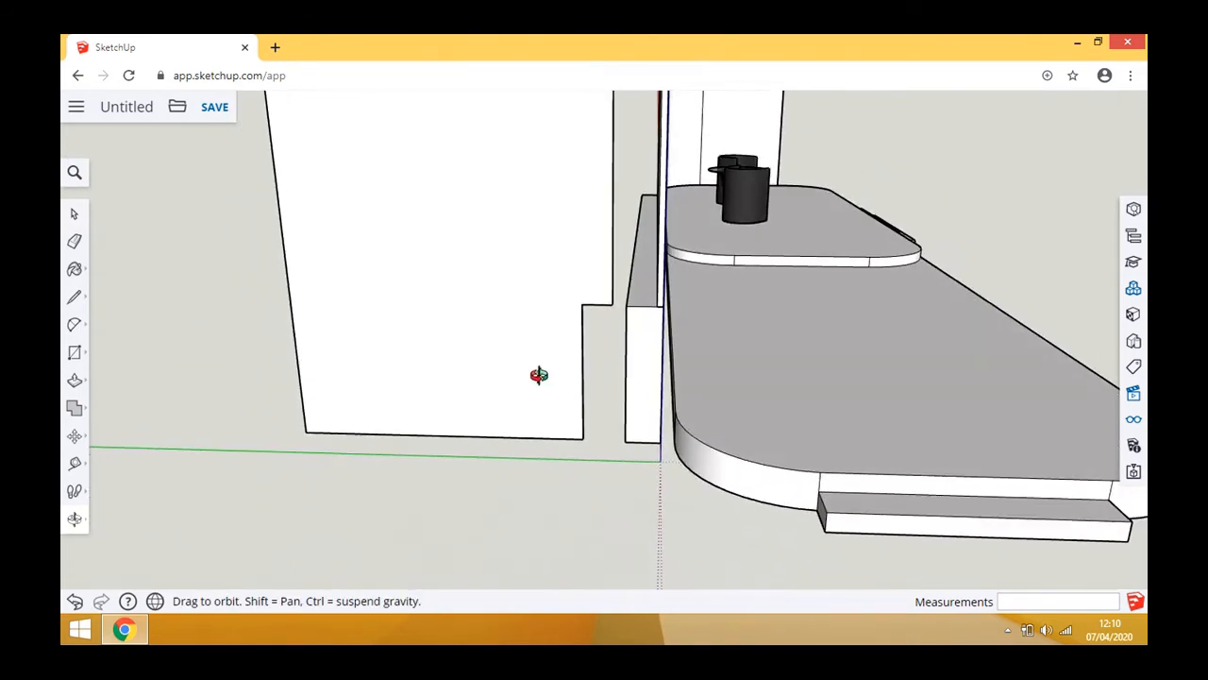
{"action": "left_click", "coordinate": [75, 435]}
{"action": "left_click", "coordinate": [342, 223]}
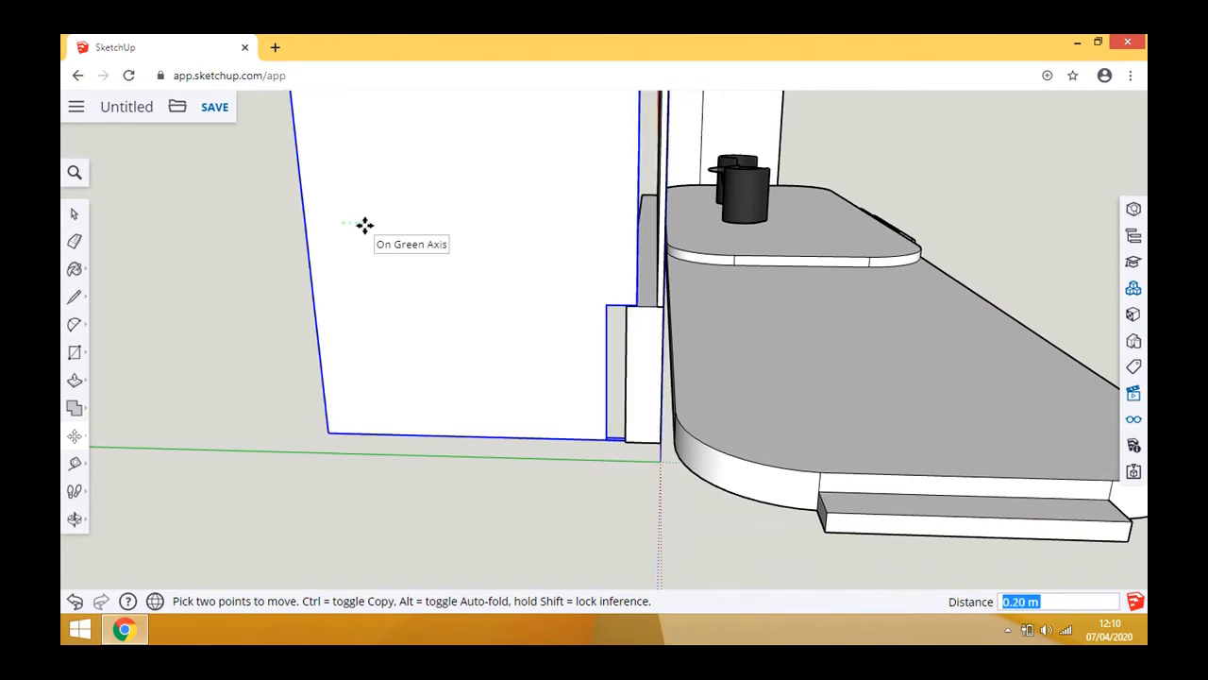
{"action": "left_click", "coordinate": [364, 224]}
{"action": "scroll", "coordinate": [523, 391], "scroll_direction": "up", "scroll_amount": 2}
{"action": "scroll", "coordinate": [610, 297], "scroll_direction": "up", "scroll_amount": 3}
{"action": "left_click", "coordinate": [615, 295]}
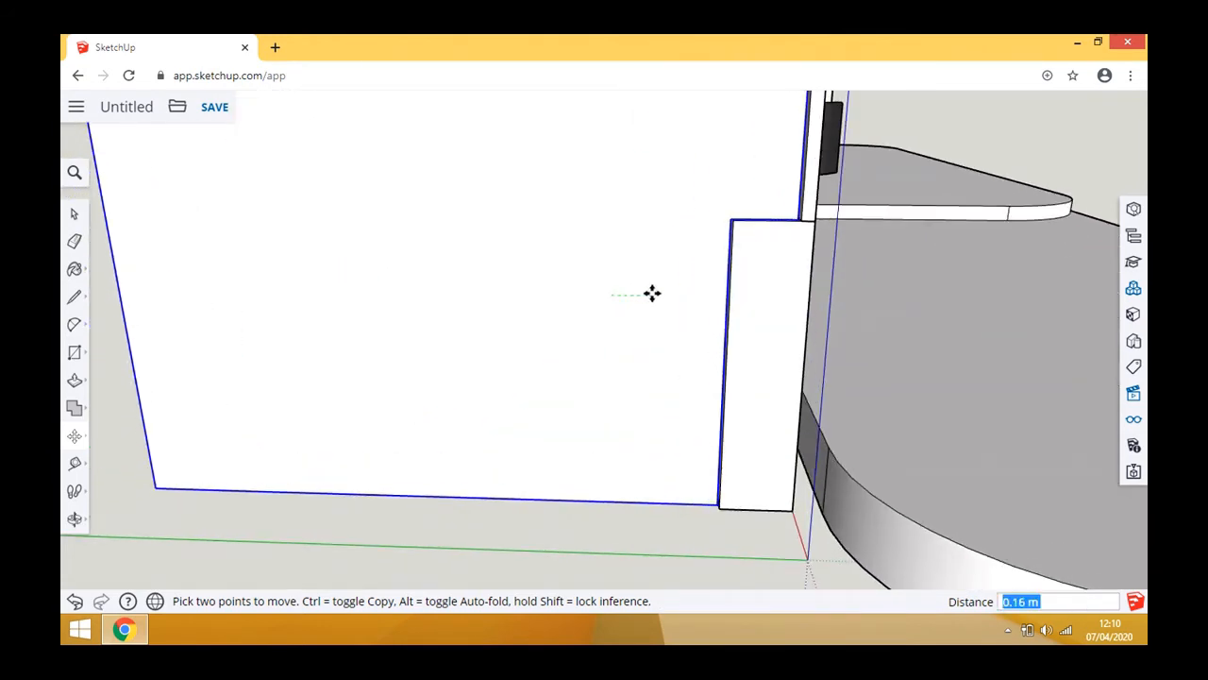
{"action": "left_click", "coordinate": [654, 293]}
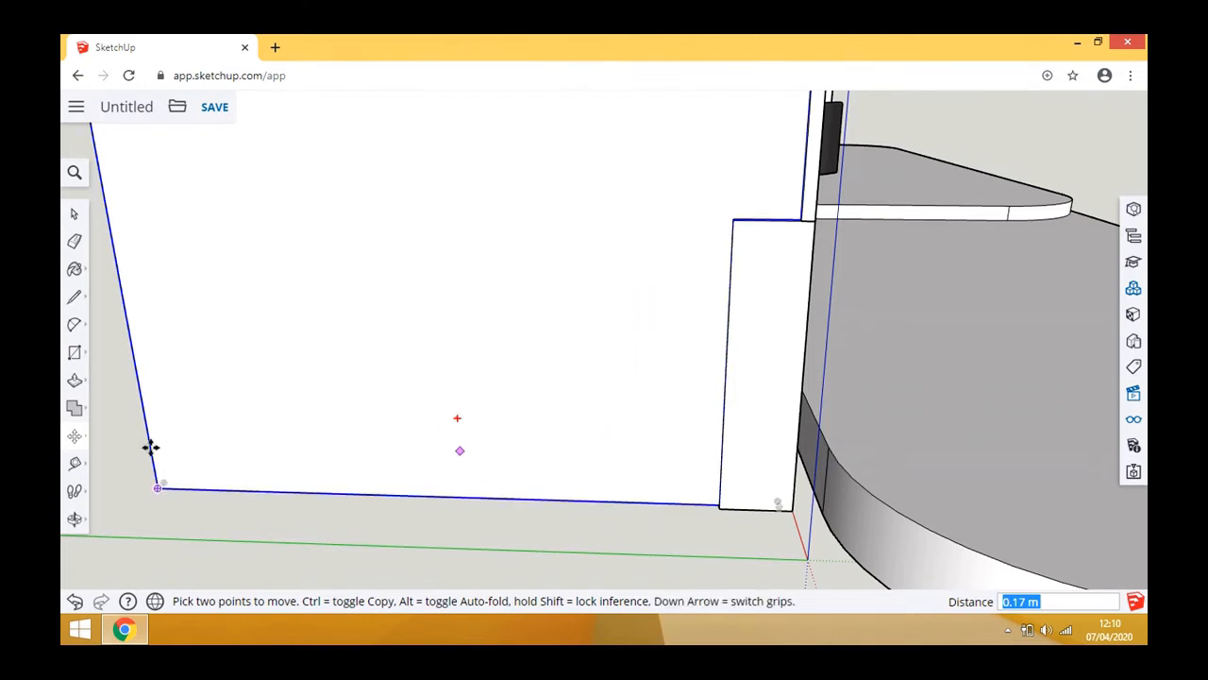
- Working from below, move the panel by about 0.03 m to close the gap against the end of the tall back wall
{"action": "left_click_drag", "start_coordinate": [504, 414], "coordinate": [547, 460]}
{"action": "left_click", "coordinate": [74, 435]}
{"action": "scroll", "coordinate": [729, 408], "scroll_direction": "up", "scroll_amount": 4}
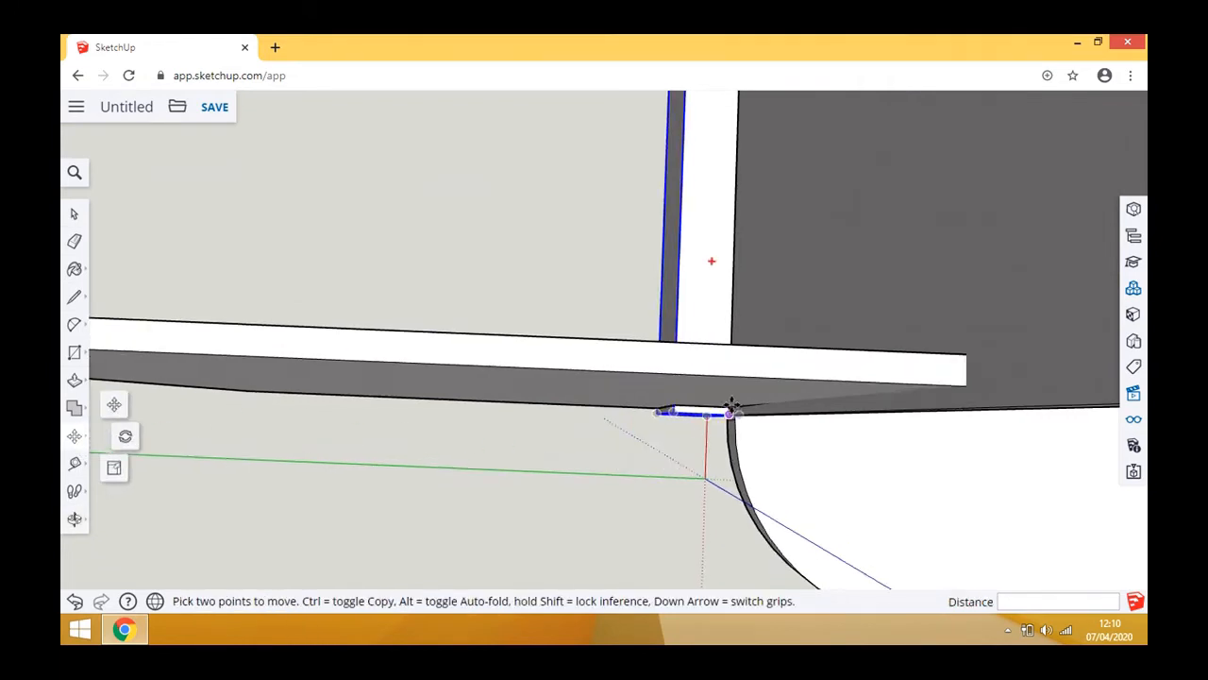
{"action": "left_click", "coordinate": [680, 301]}
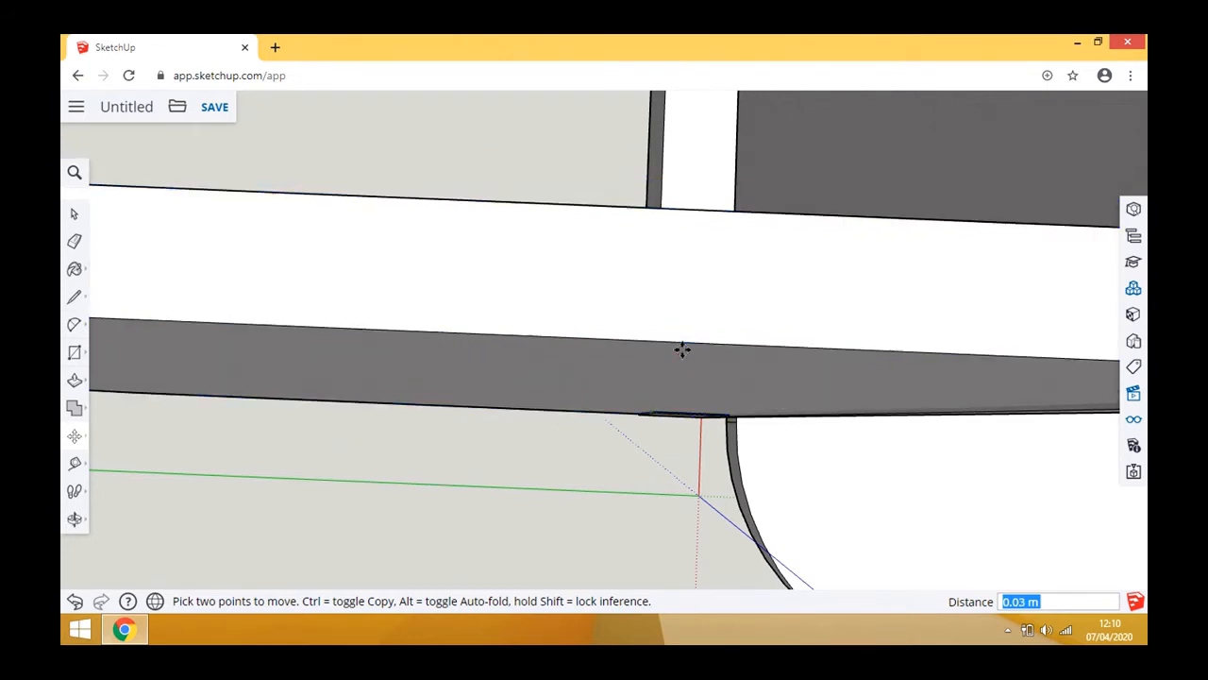
{"action": "left_click", "coordinate": [682, 349]}
- Draw a ground rectangle about 37.08 m by 26.43 m in front of the stage, with its first corner on the red axis
{"action": "left_click", "coordinate": [74, 520]}
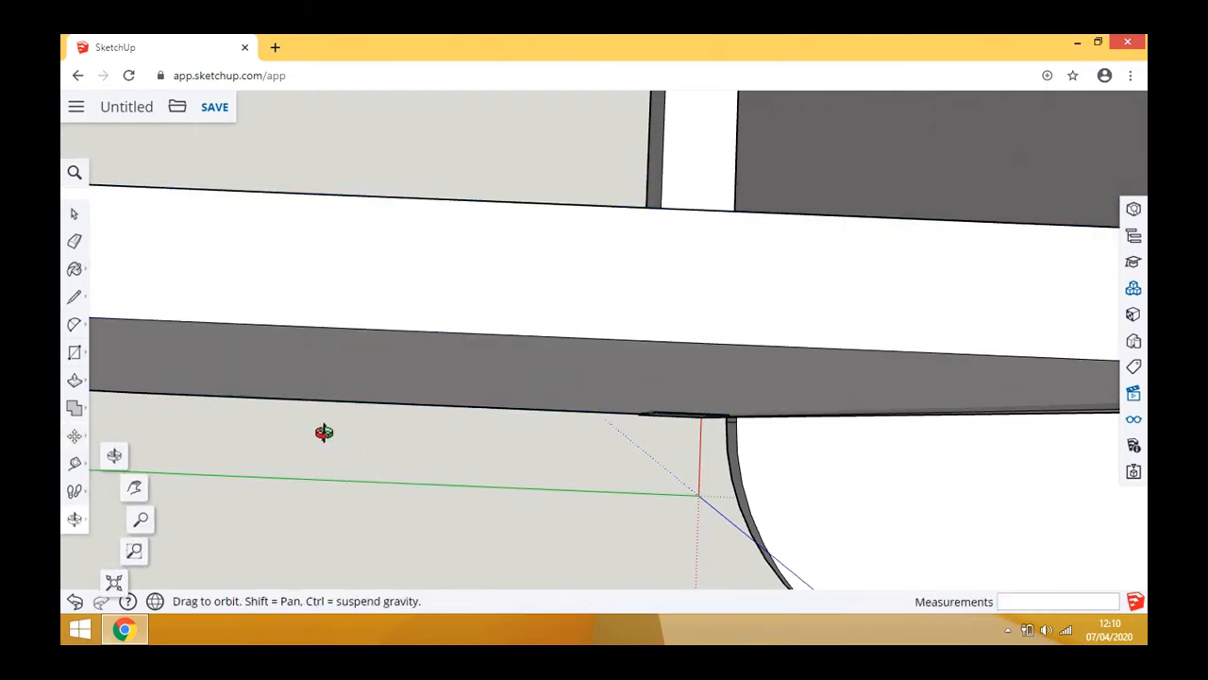
{"action": "left_click_drag", "start_coordinate": [323, 431], "coordinate": [919, 127]}
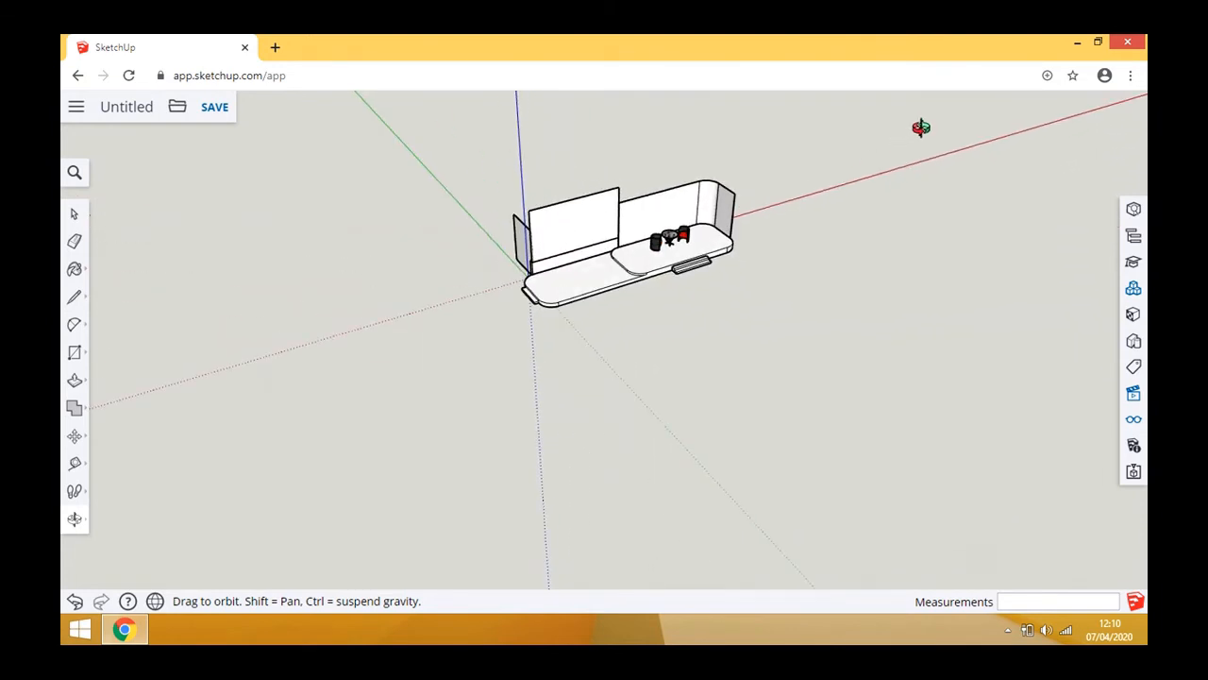
{"action": "left_click_drag", "start_coordinate": [920, 129], "coordinate": [319, 374]}
{"action": "scroll", "coordinate": [321, 376], "scroll_direction": "down", "scroll_amount": 3}
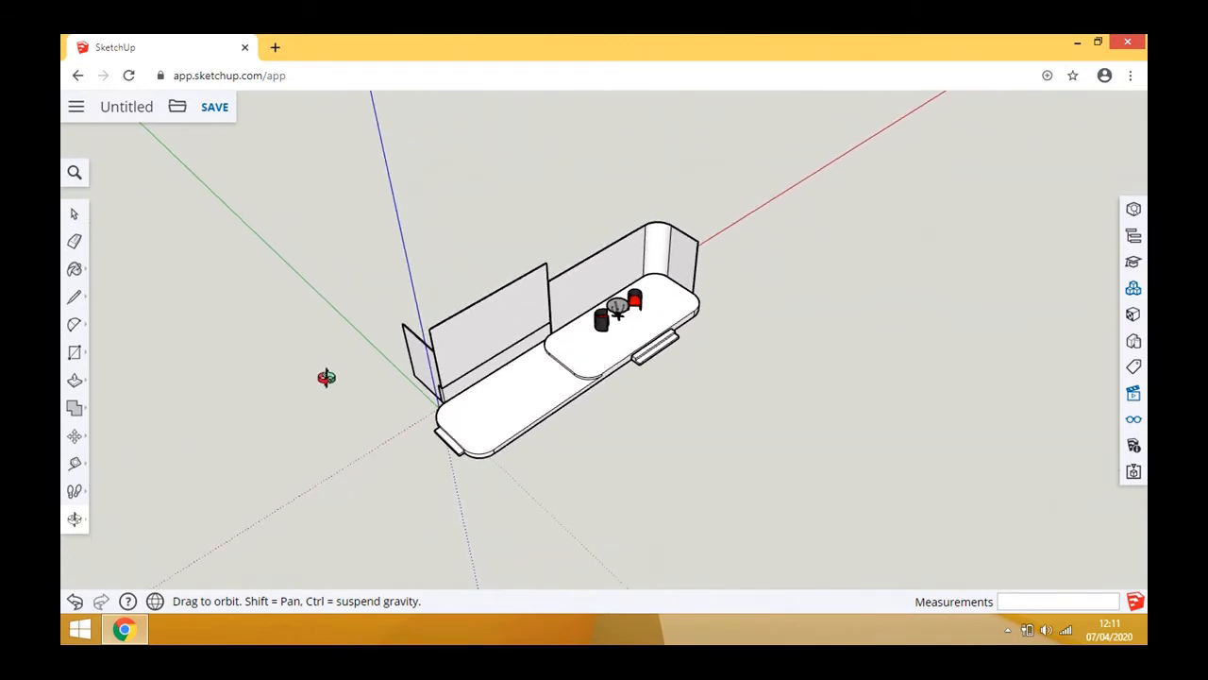
{"action": "left_click_drag", "start_coordinate": [394, 405], "coordinate": [481, 474]}
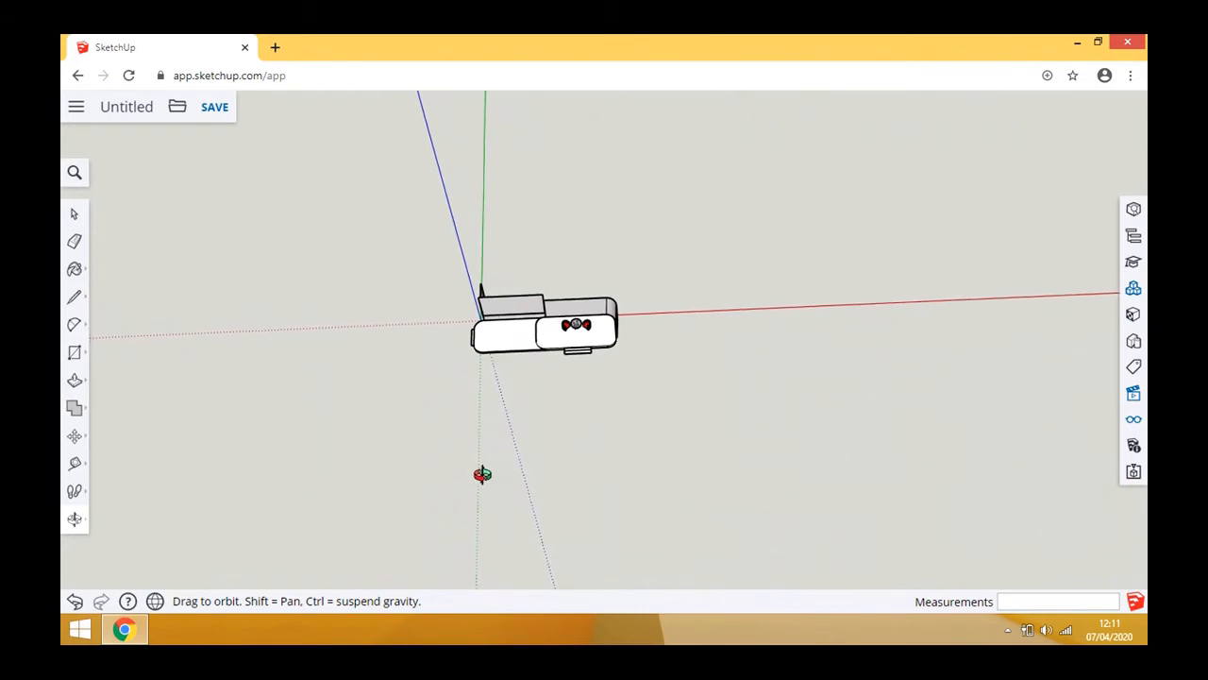
{"action": "left_click", "coordinate": [74, 355]}
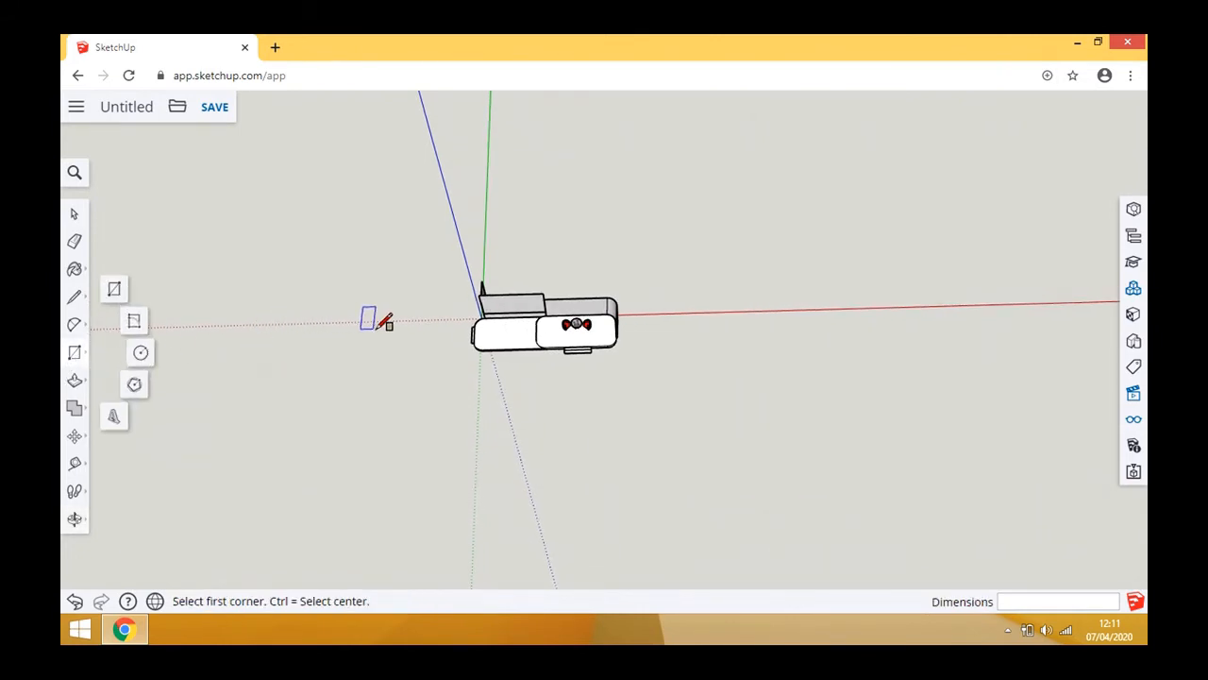
{"action": "left_click", "coordinate": [297, 323]}
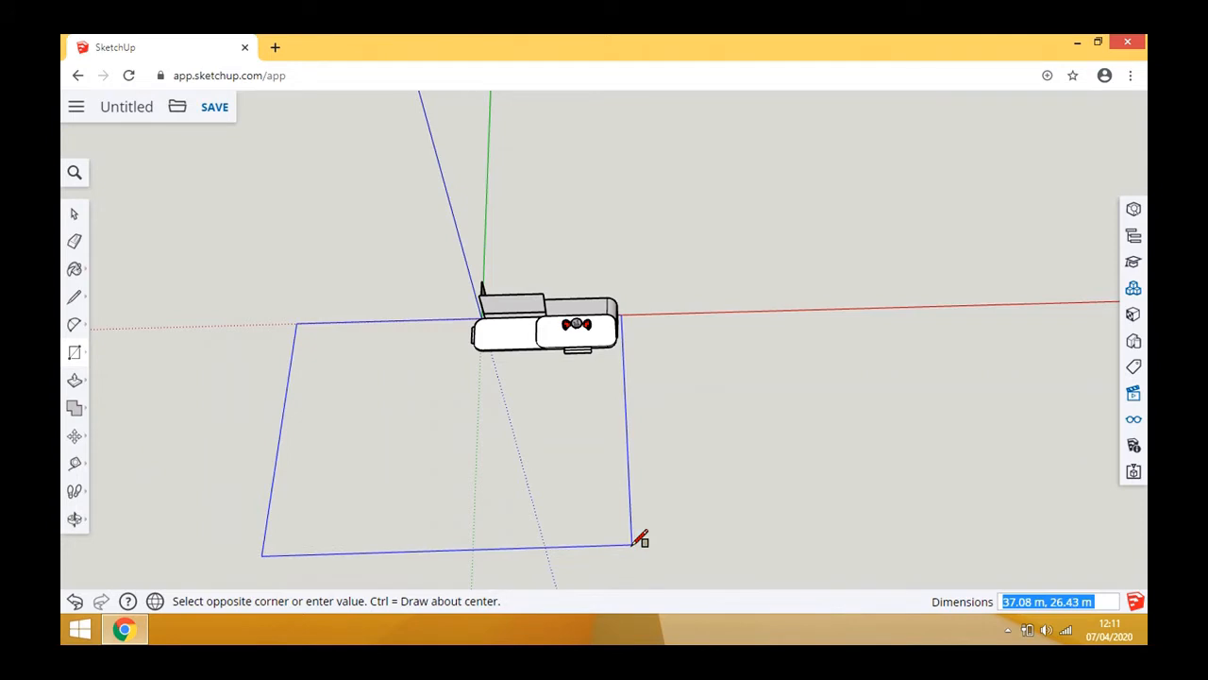
{"action": "left_click", "coordinate": [631, 545]}
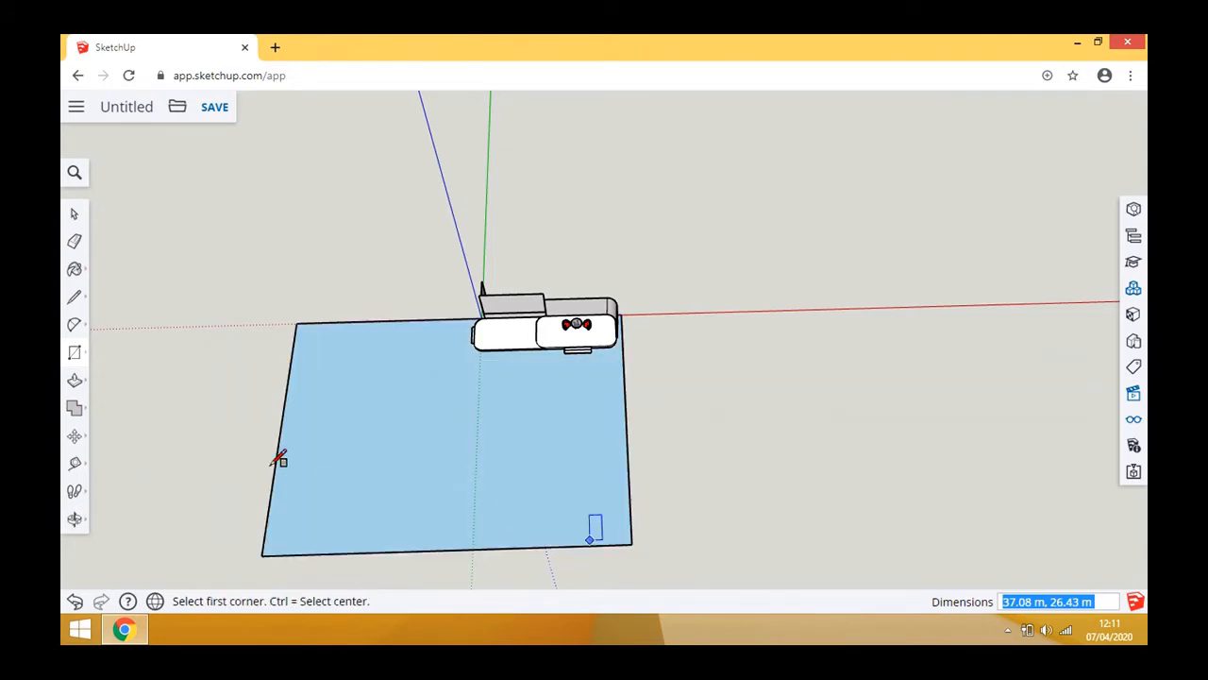
{"action": "left_click", "coordinate": [75, 215]}
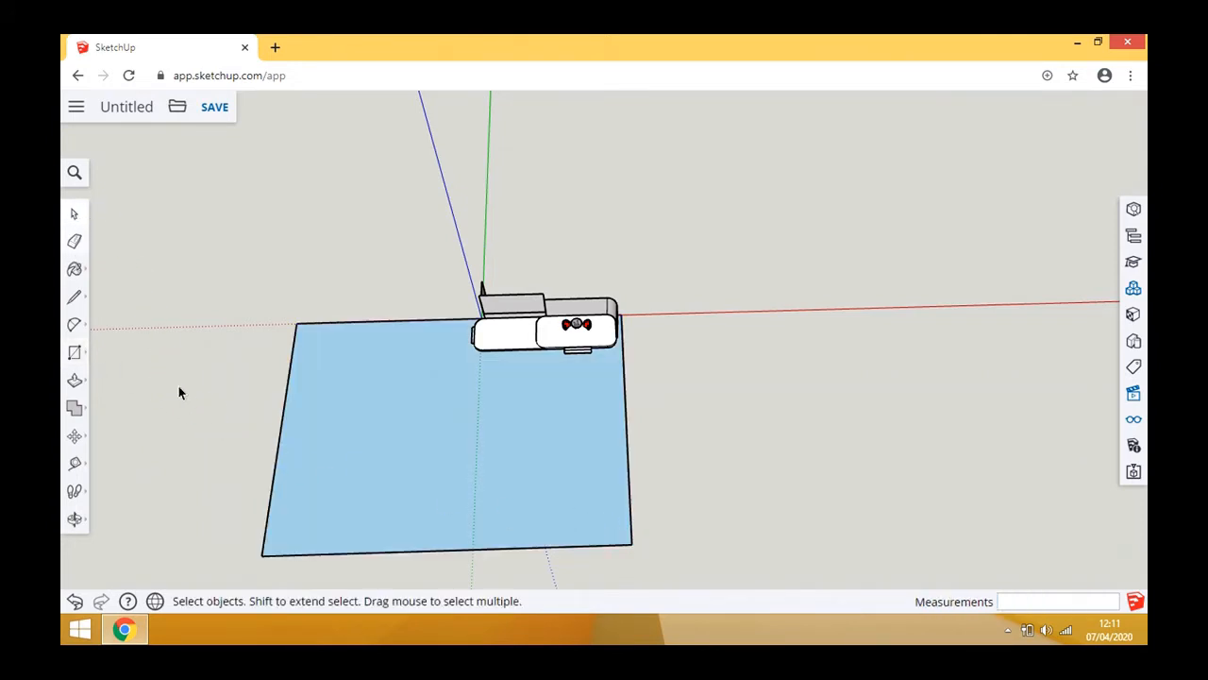
- Paint the ground rectangle with Carpet Pattern Leaf Squares Tan from the carpet, fabrics and textiles materials
{"action": "left_click", "coordinate": [318, 449]}
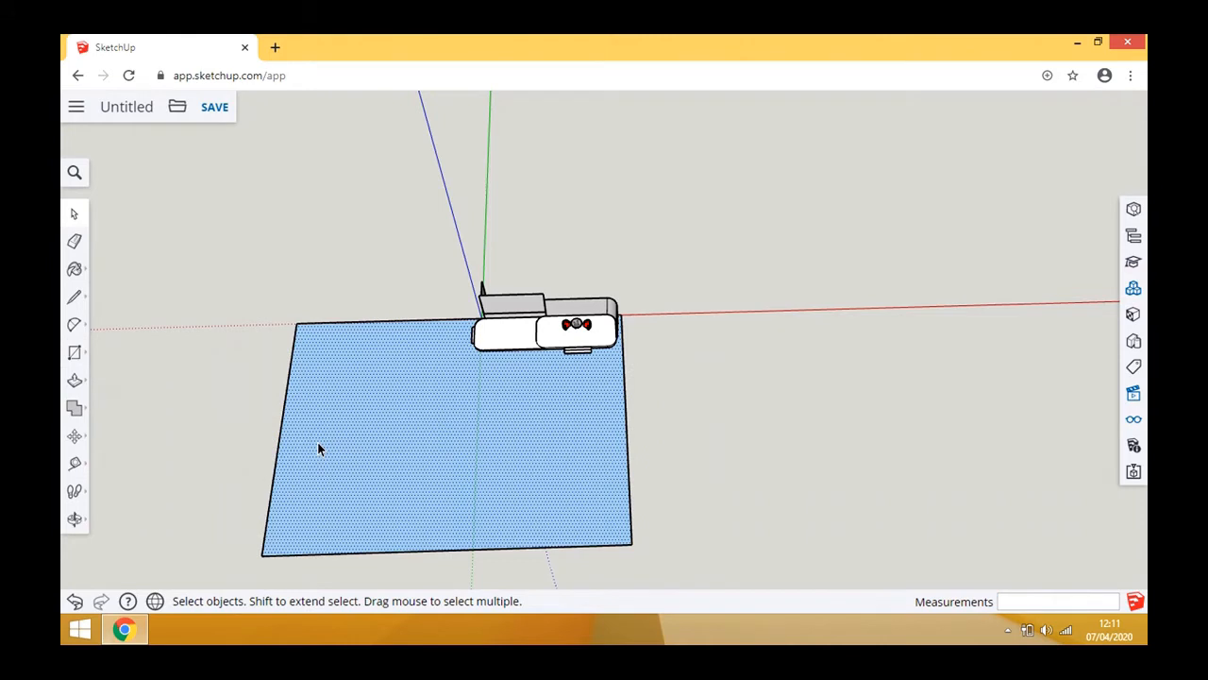
{"action": "left_click", "coordinate": [1134, 316]}
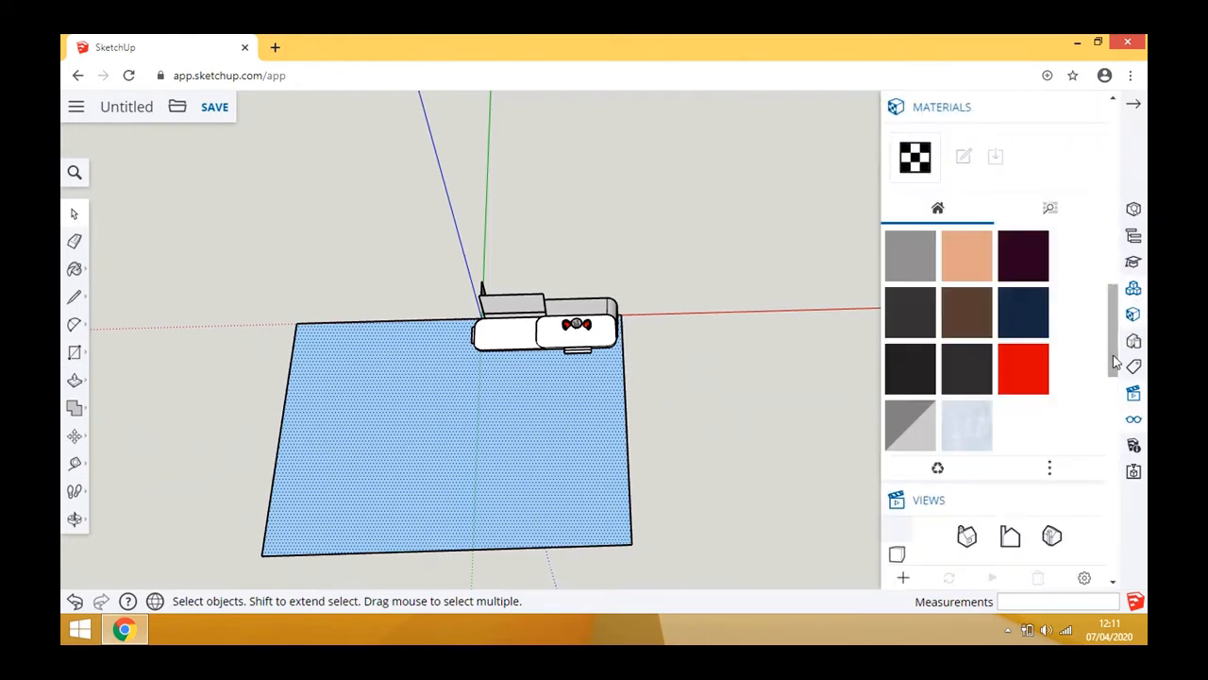
{"action": "left_click", "coordinate": [1052, 209]}
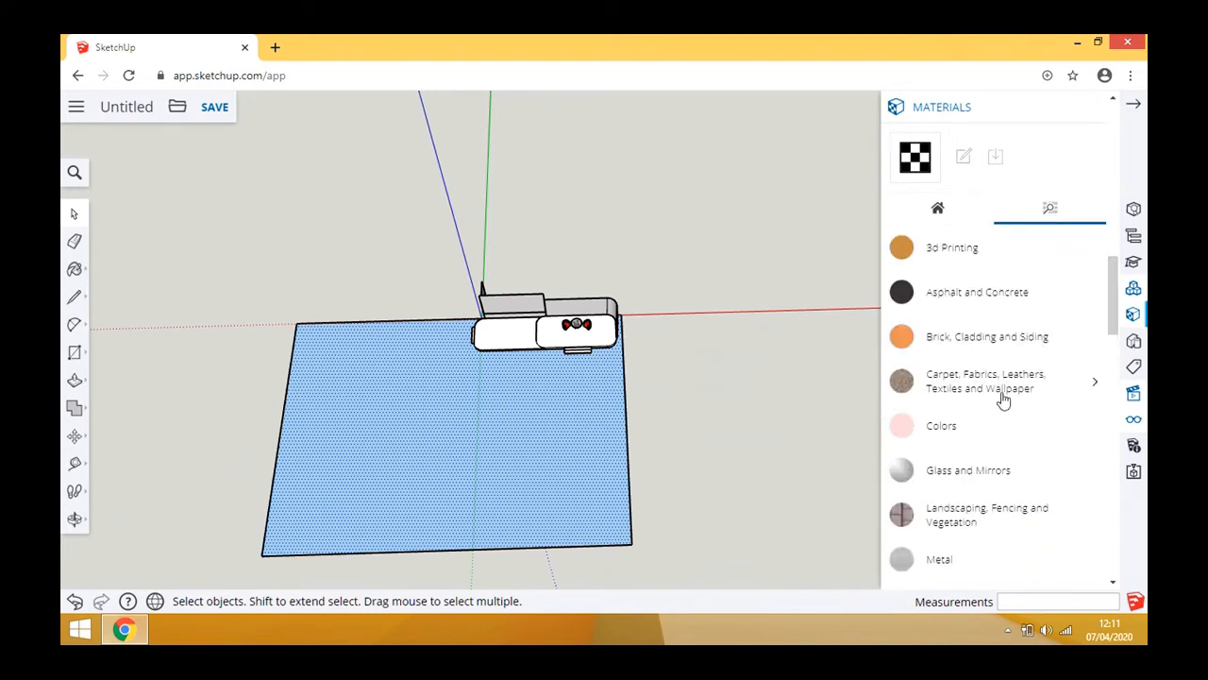
{"action": "left_click", "coordinate": [1004, 401]}
{"action": "scroll", "coordinate": [1006, 436], "scroll_direction": "down", "scroll_amount": 3}
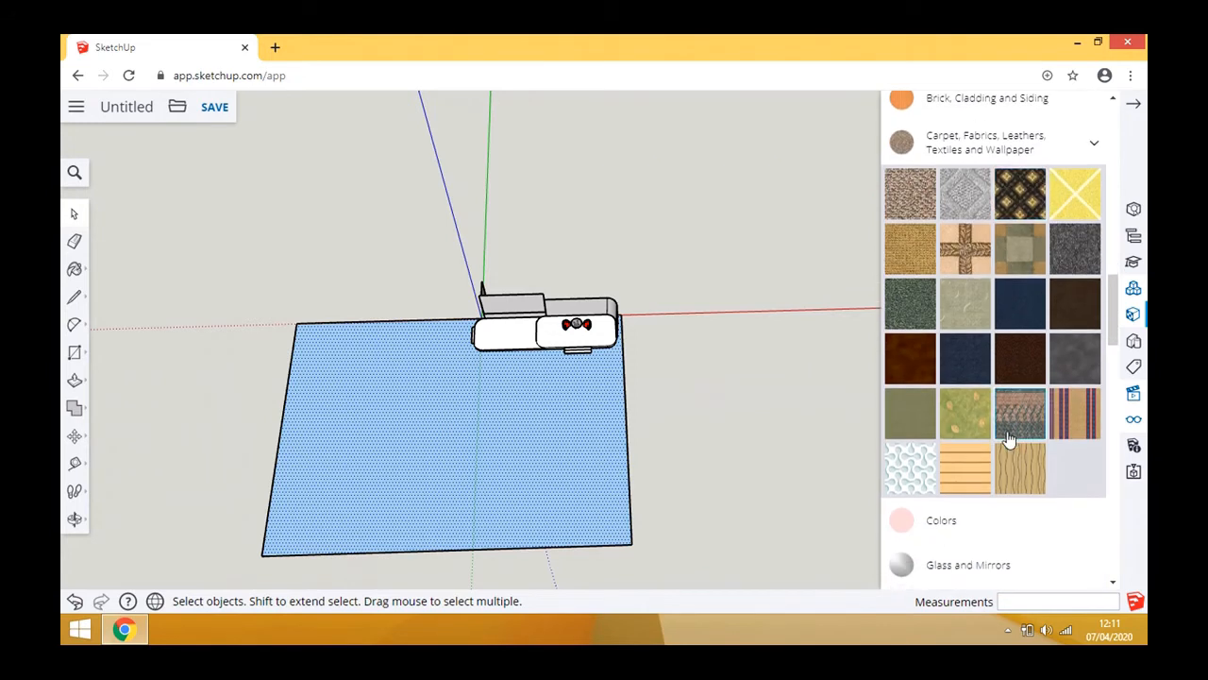
{"action": "left_click", "coordinate": [975, 250]}
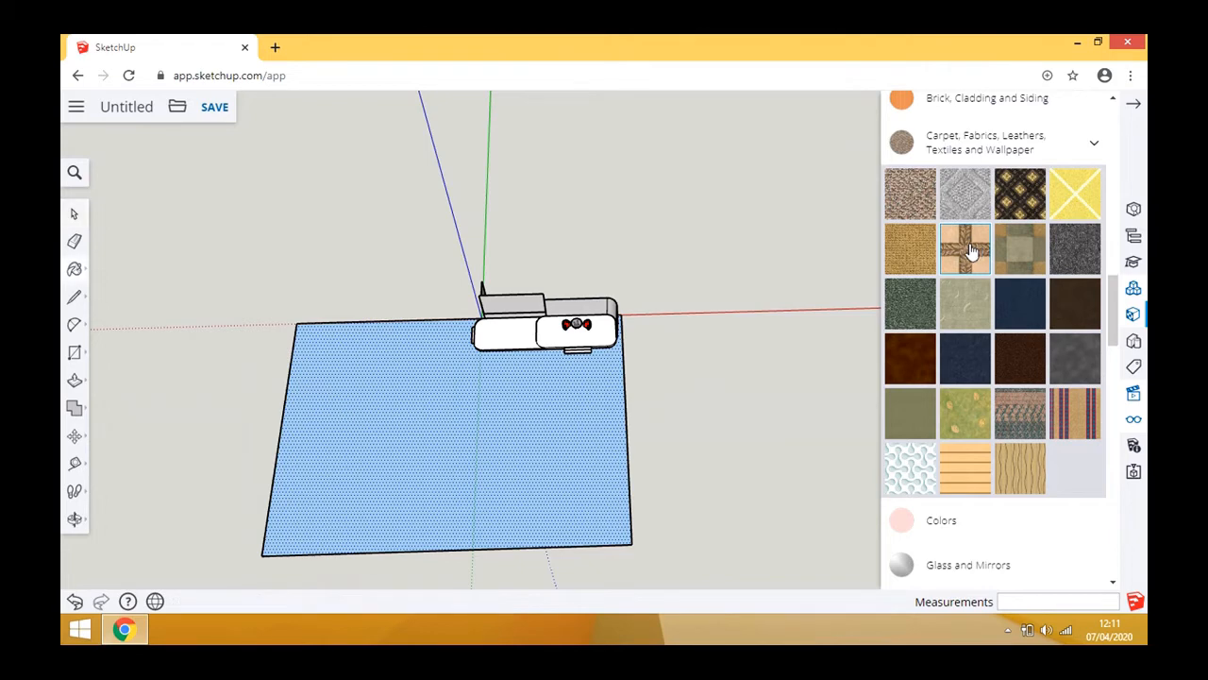
{"action": "left_click", "coordinate": [526, 418]}
- Examine the scale of the carpet pattern on the ground up close and look through the other material categories
{"action": "scroll", "coordinate": [934, 459], "scroll_direction": "down", "scroll_amount": 2}
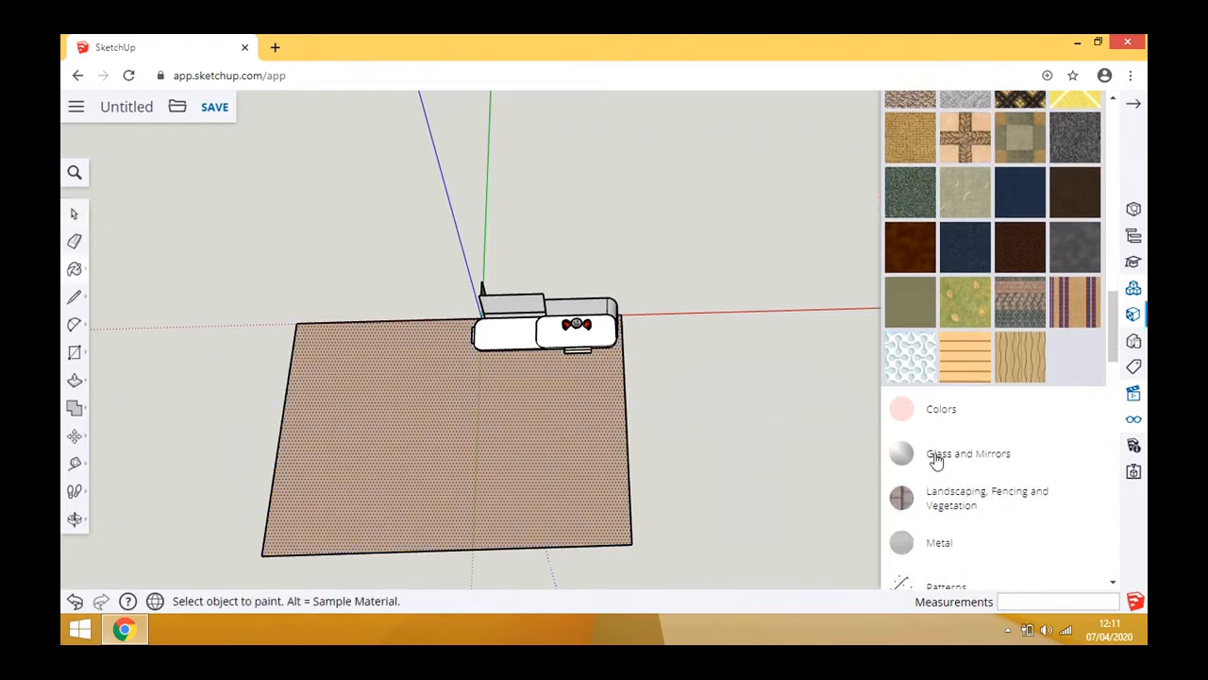
{"action": "scroll", "coordinate": [949, 464], "scroll_direction": "up", "scroll_amount": 3}
{"action": "left_click", "coordinate": [1092, 223]}
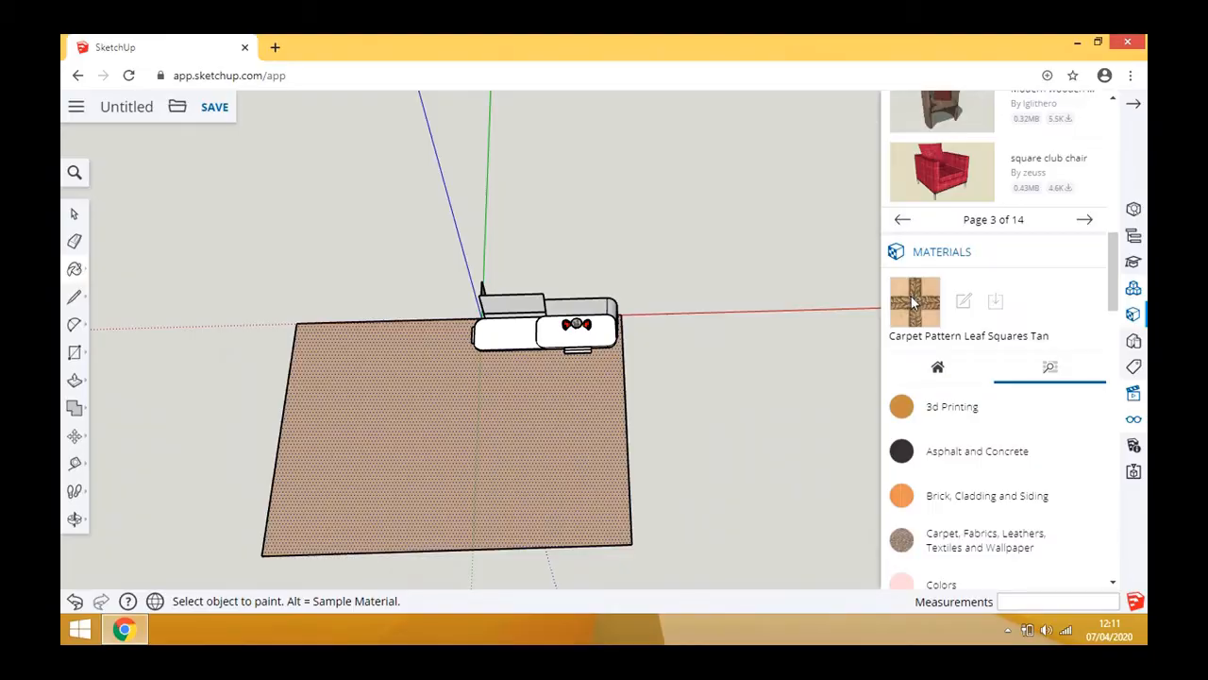
{"action": "scroll", "coordinate": [912, 300], "scroll_direction": "up", "scroll_amount": 3}
{"action": "scroll", "coordinate": [920, 304], "scroll_direction": "down", "scroll_amount": 5}
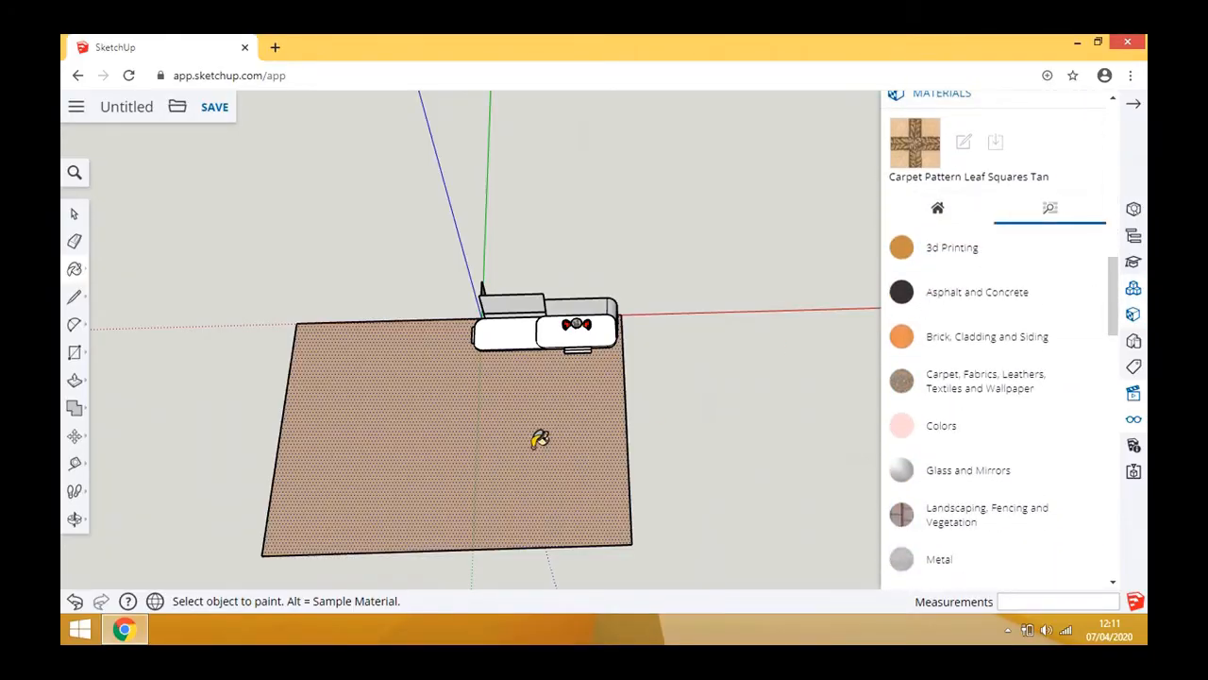
{"action": "scroll", "coordinate": [493, 359], "scroll_direction": "up", "scroll_amount": 10}
{"action": "scroll", "coordinate": [496, 359], "scroll_direction": "up", "scroll_amount": 3}
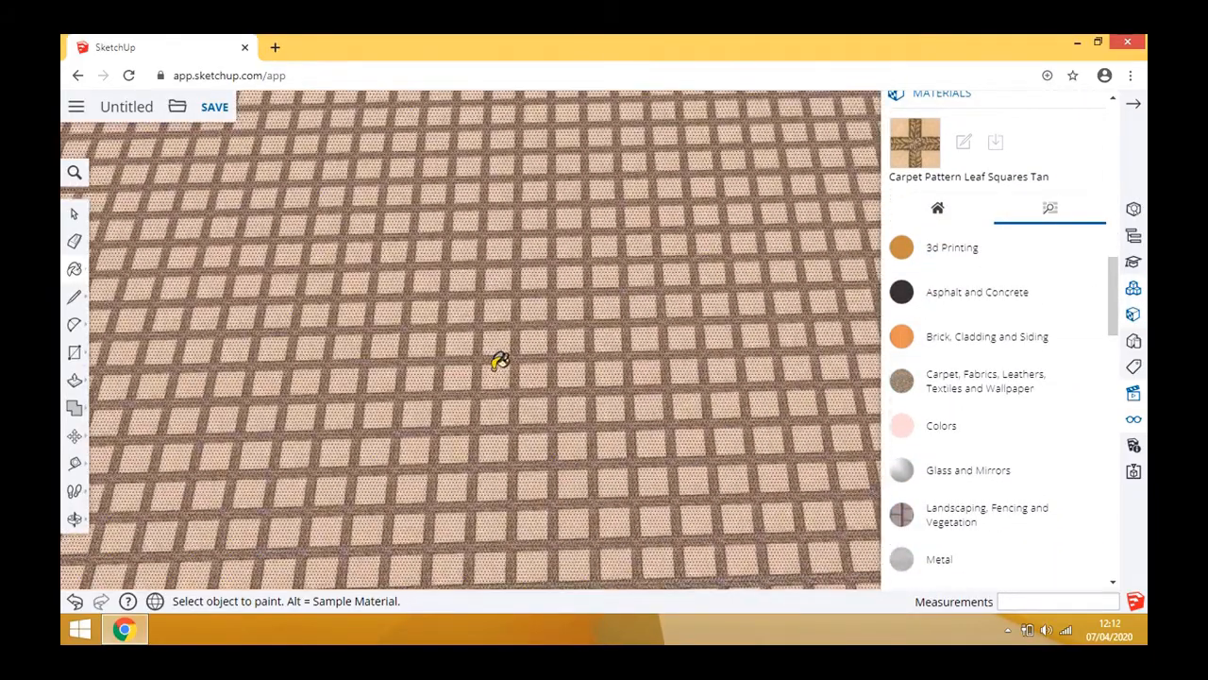
{"action": "scroll", "coordinate": [553, 372], "scroll_direction": "down", "scroll_amount": 6}
{"action": "scroll", "coordinate": [571, 379], "scroll_direction": "down", "scroll_amount": 10}
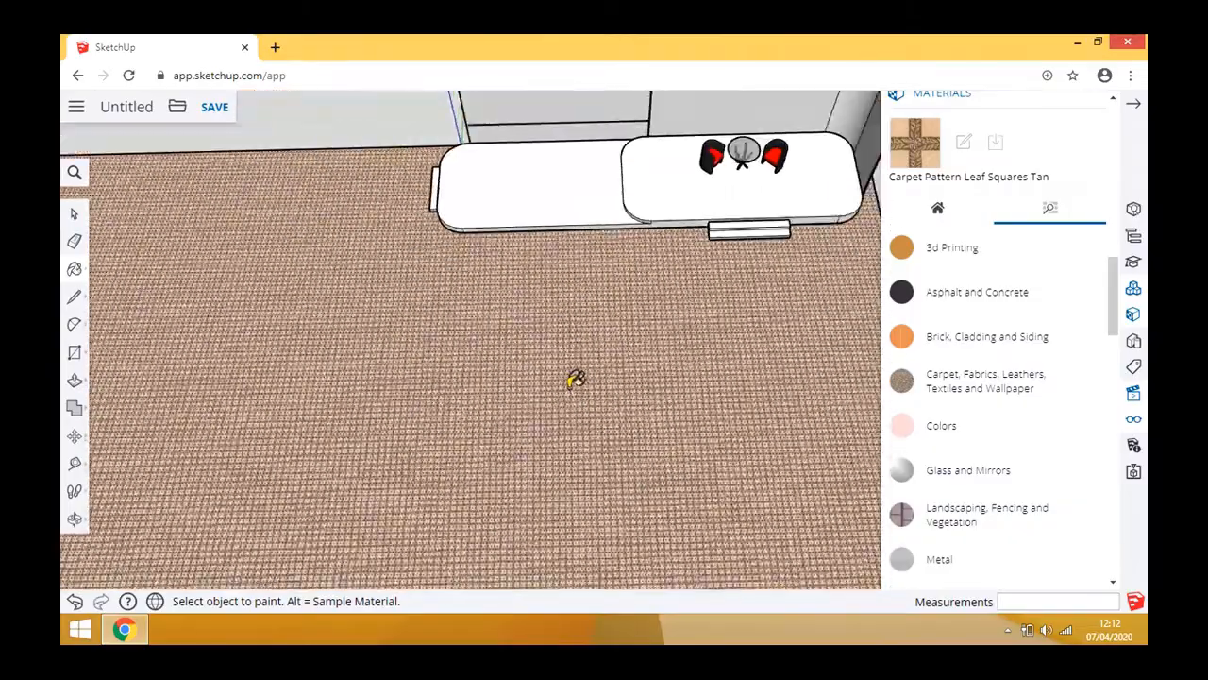
{"action": "scroll", "coordinate": [1002, 477], "scroll_direction": "down", "scroll_amount": 3}
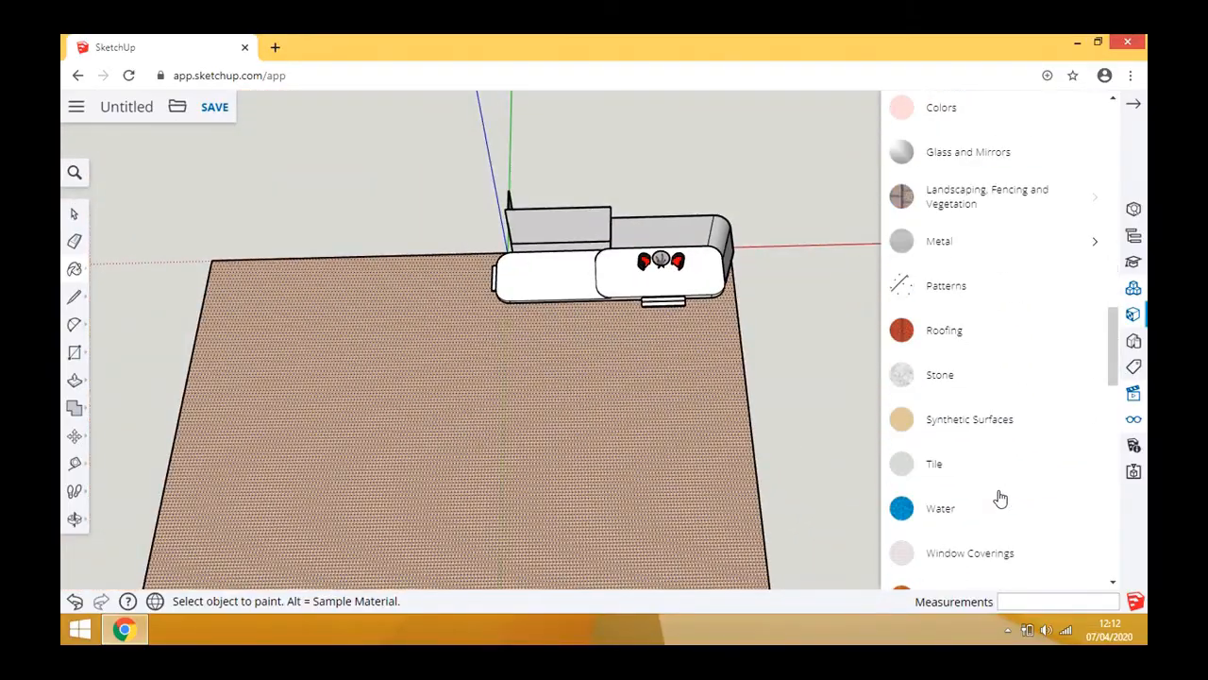
{"action": "scroll", "coordinate": [982, 519], "scroll_direction": "down", "scroll_amount": 3}
{"action": "scroll", "coordinate": [972, 408], "scroll_direction": "down", "scroll_amount": 2}
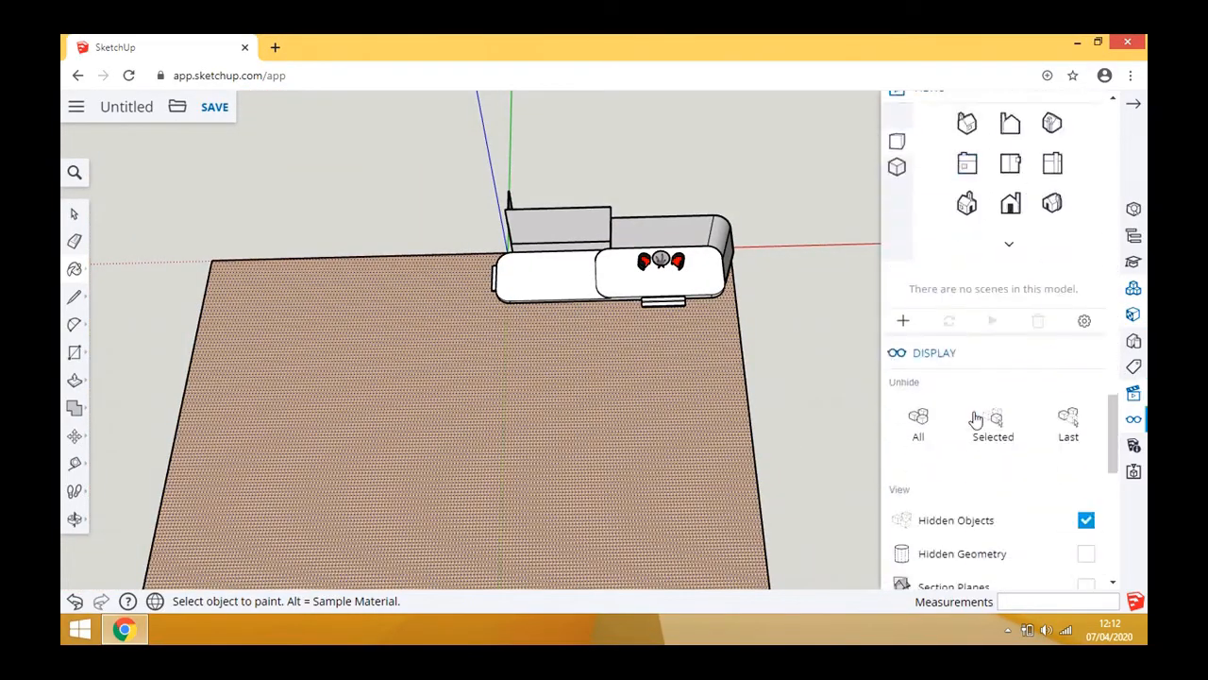
{"action": "scroll", "coordinate": [976, 418], "scroll_direction": "up", "scroll_amount": 5}
{"action": "scroll", "coordinate": [976, 419], "scroll_direction": "up", "scroll_amount": 2}
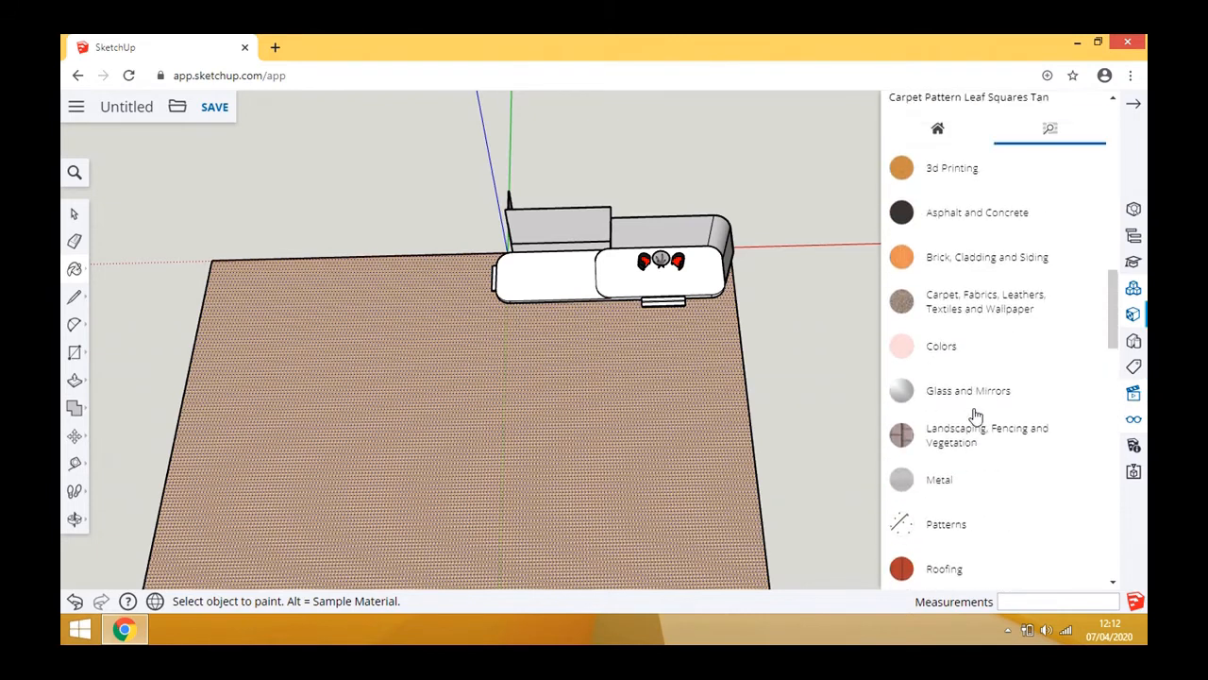
- Try Upholstery Striped Multi-Colored and Wallpaper Thin Brown Stripes on the ground rectangle
{"action": "left_click", "coordinate": [959, 322]}
{"action": "scroll", "coordinate": [961, 396], "scroll_direction": "down", "scroll_amount": 2}
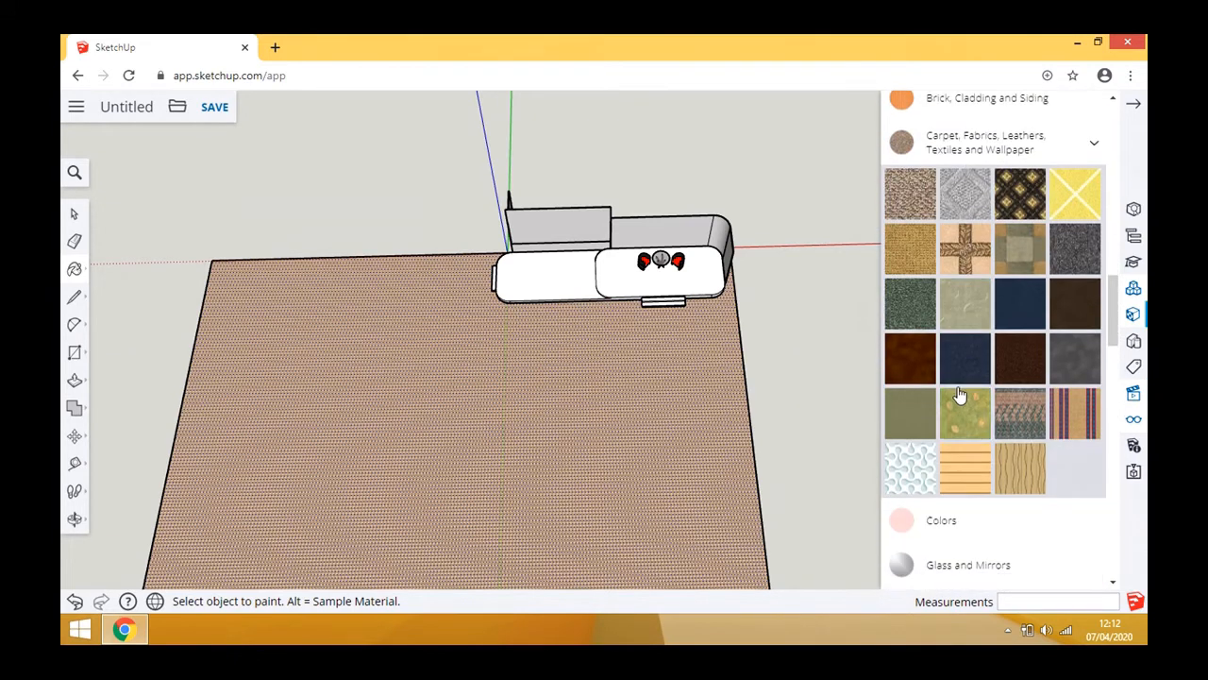
{"action": "left_click", "coordinate": [741, 394]}
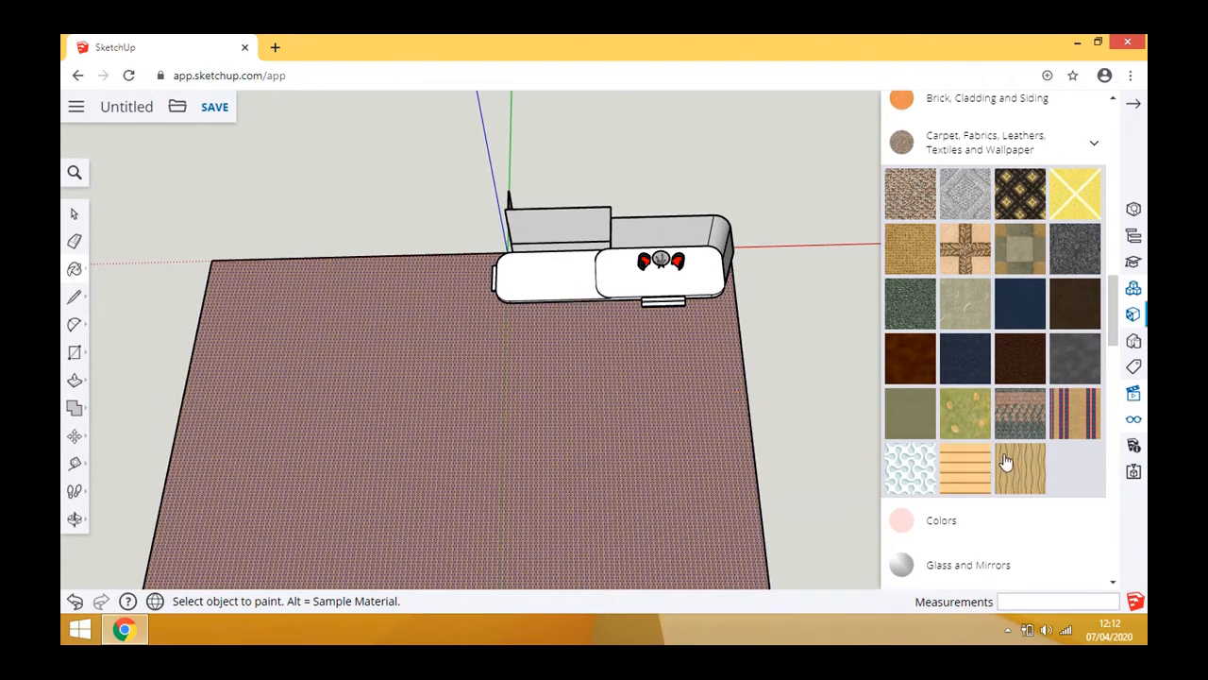
{"action": "left_click", "coordinate": [635, 413]}
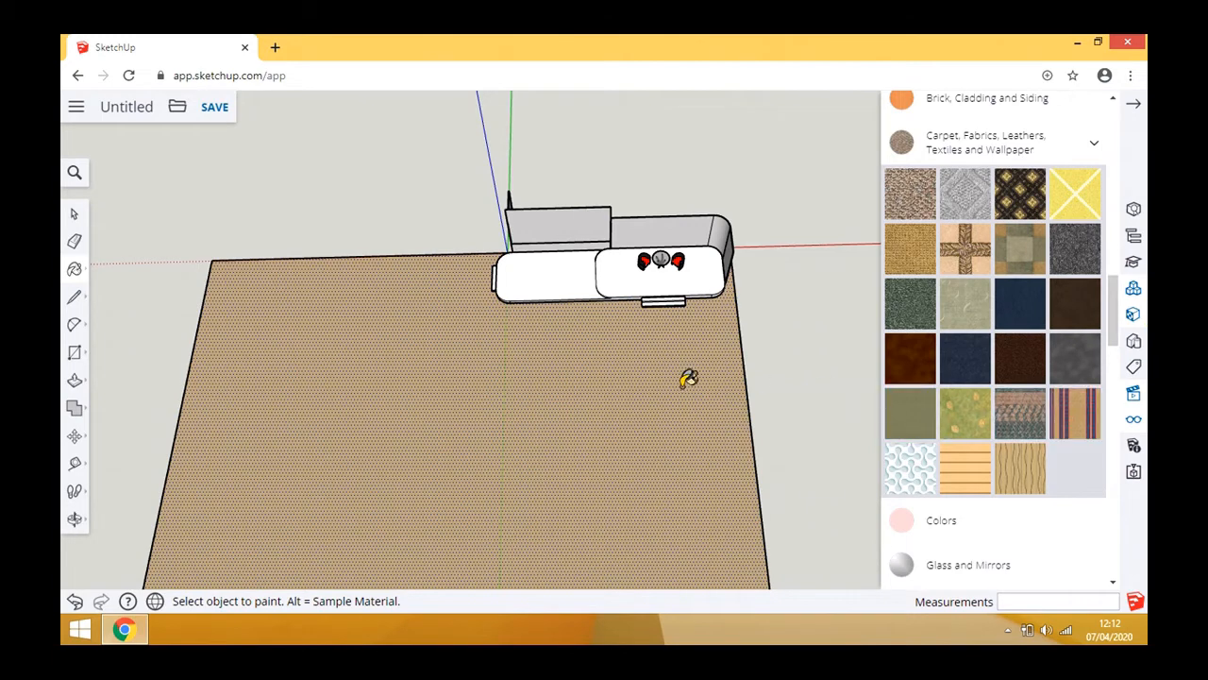
{"action": "left_click", "coordinate": [688, 377]}
{"action": "scroll", "coordinate": [833, 378], "scroll_direction": "down", "scroll_amount": 1}
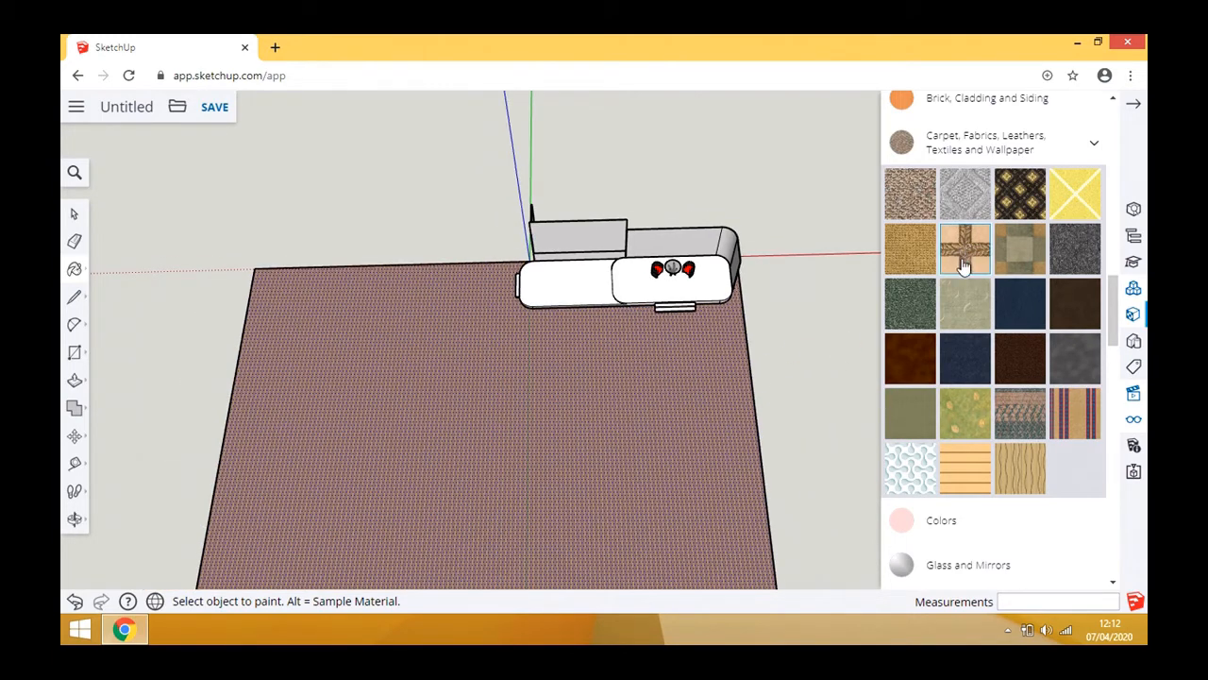
- Repaint the ground rectangle with Carpet Pattern Leaf Squares Tan, picked from the materials already in the model
{"action": "scroll", "coordinate": [957, 311], "scroll_direction": "up", "scroll_amount": 5}
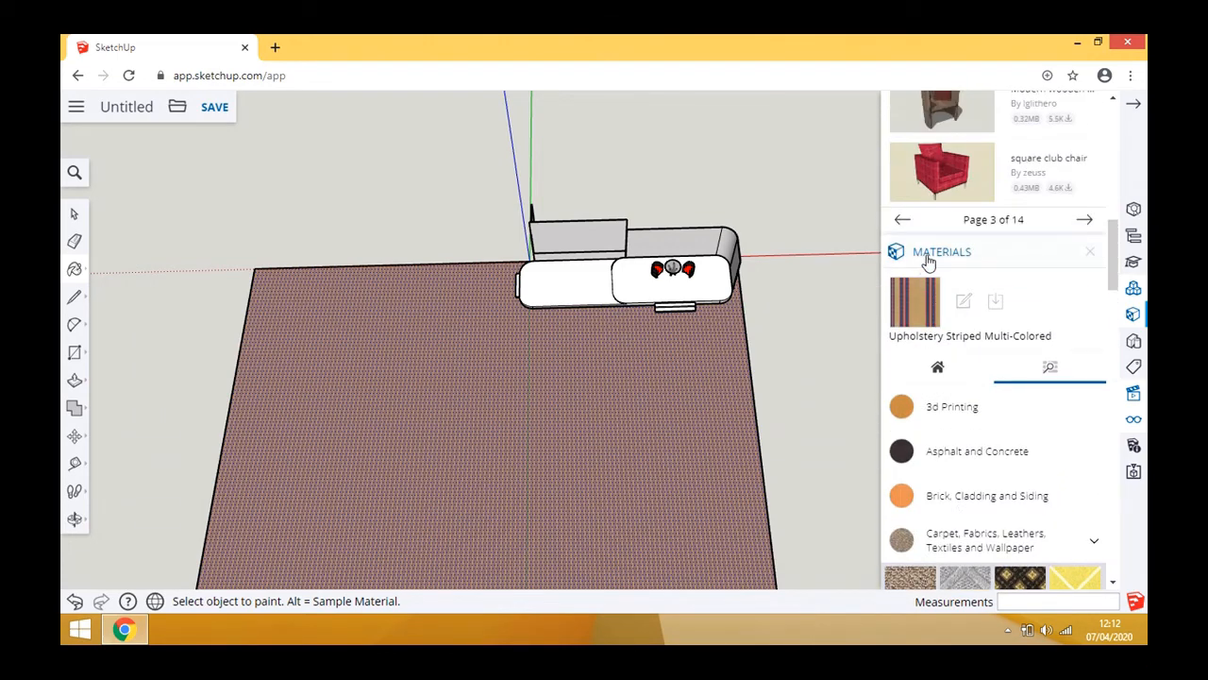
{"action": "left_click", "coordinate": [938, 368]}
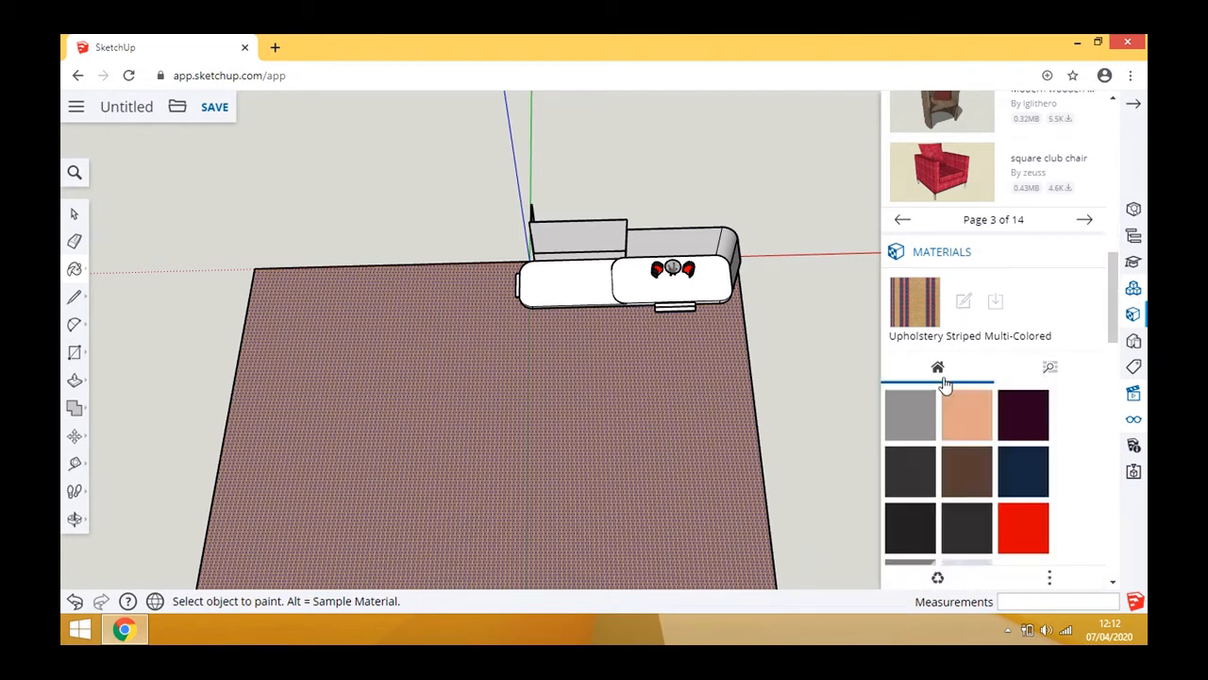
{"action": "scroll", "coordinate": [1039, 378], "scroll_direction": "down", "scroll_amount": 4}
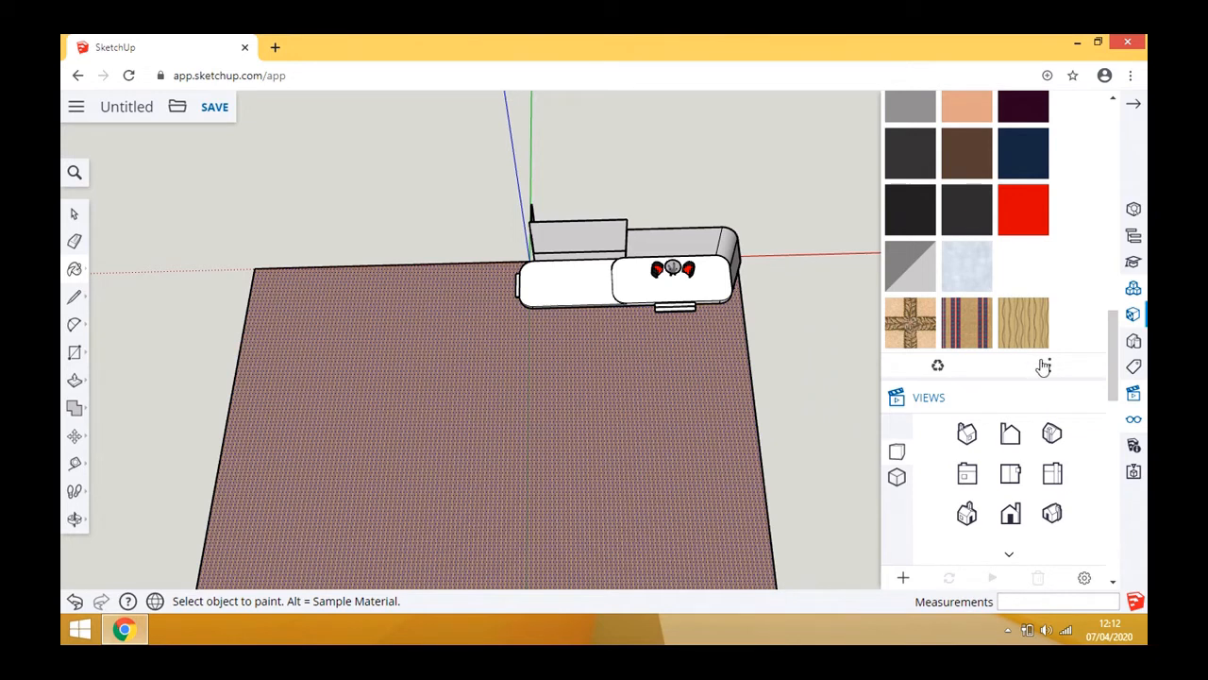
{"action": "left_click", "coordinate": [1016, 336]}
{"action": "scroll", "coordinate": [1020, 334], "scroll_direction": "up", "scroll_amount": 3}
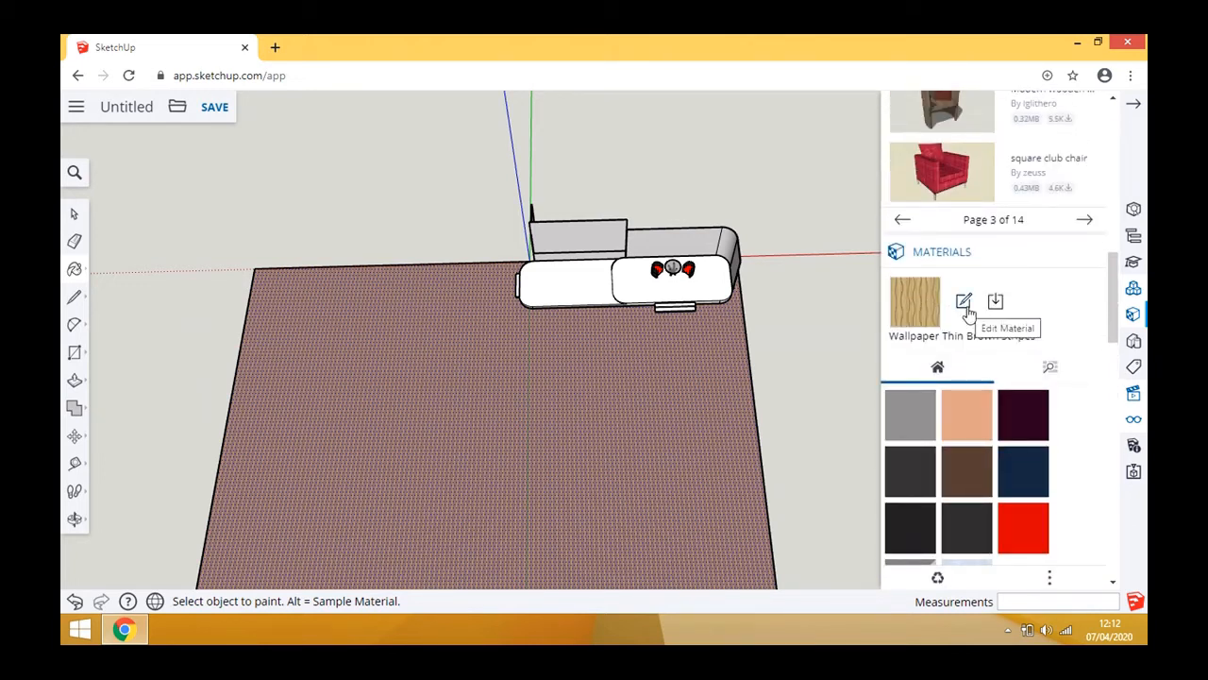
{"action": "scroll", "coordinate": [969, 314], "scroll_direction": "down", "scroll_amount": 3}
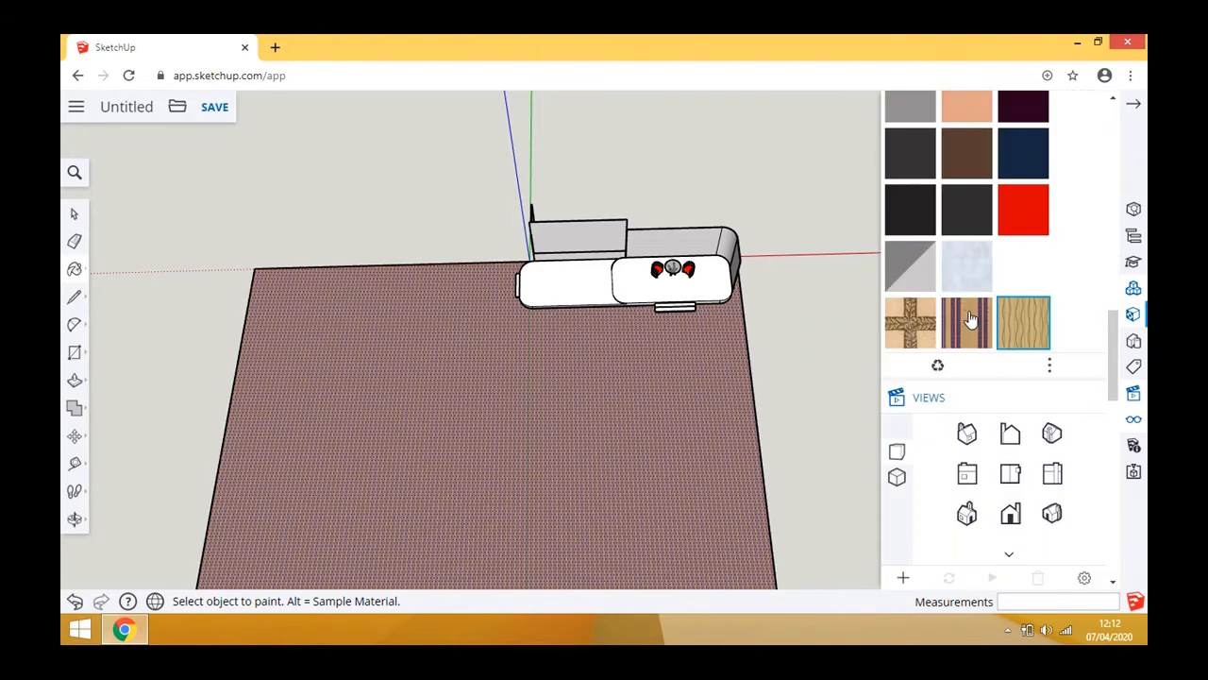
{"action": "left_click", "coordinate": [912, 324]}
{"action": "left_click", "coordinate": [739, 341]}
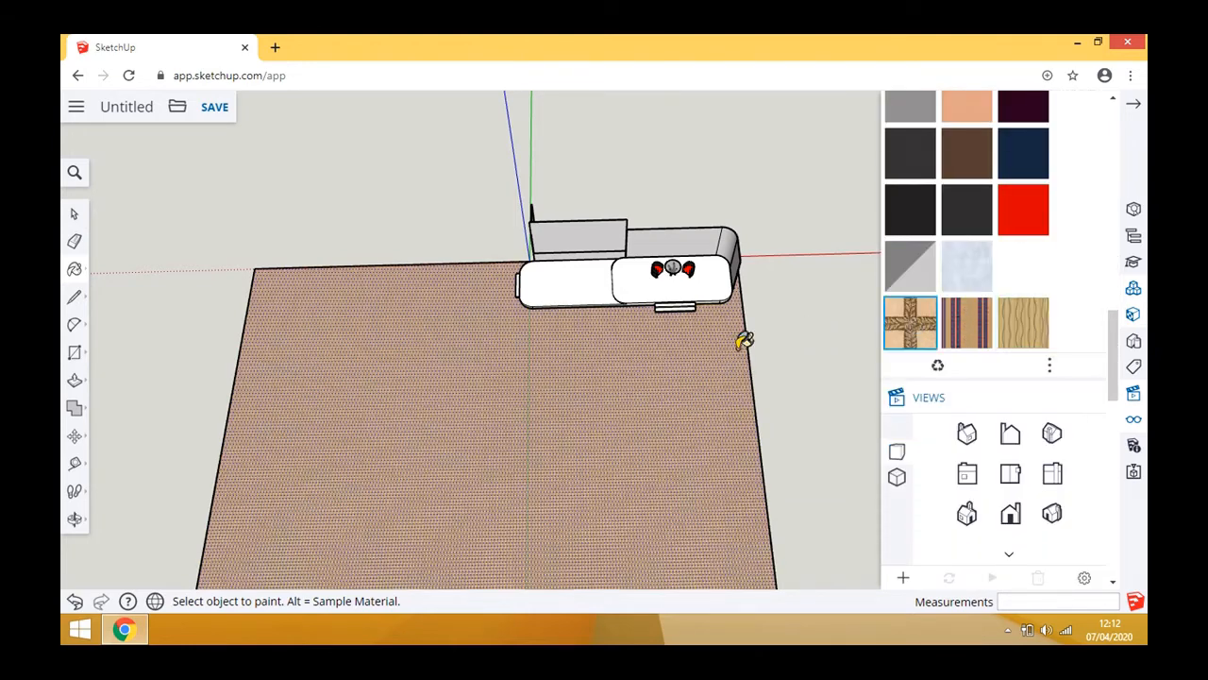
- Edit the Carpet Pattern Leaf Squares Tan material and set its texture width to 1 m with the height linked
{"action": "scroll", "coordinate": [955, 325], "scroll_direction": "up", "scroll_amount": 3}
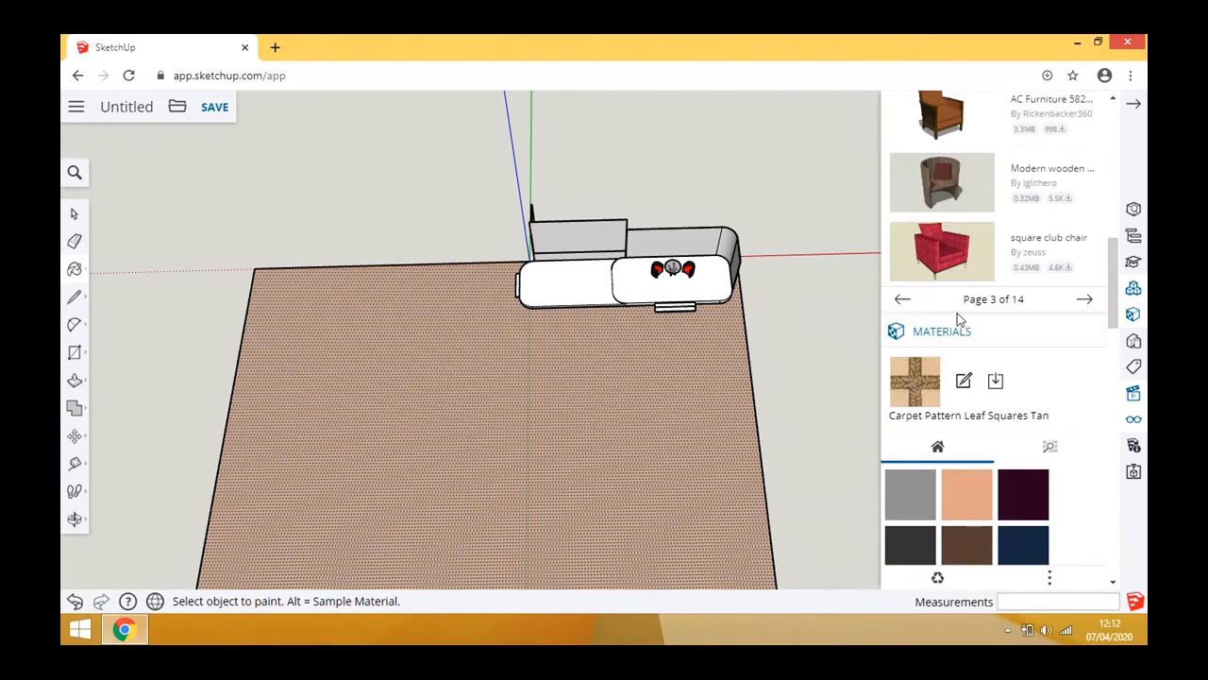
{"action": "left_click", "coordinate": [963, 382]}
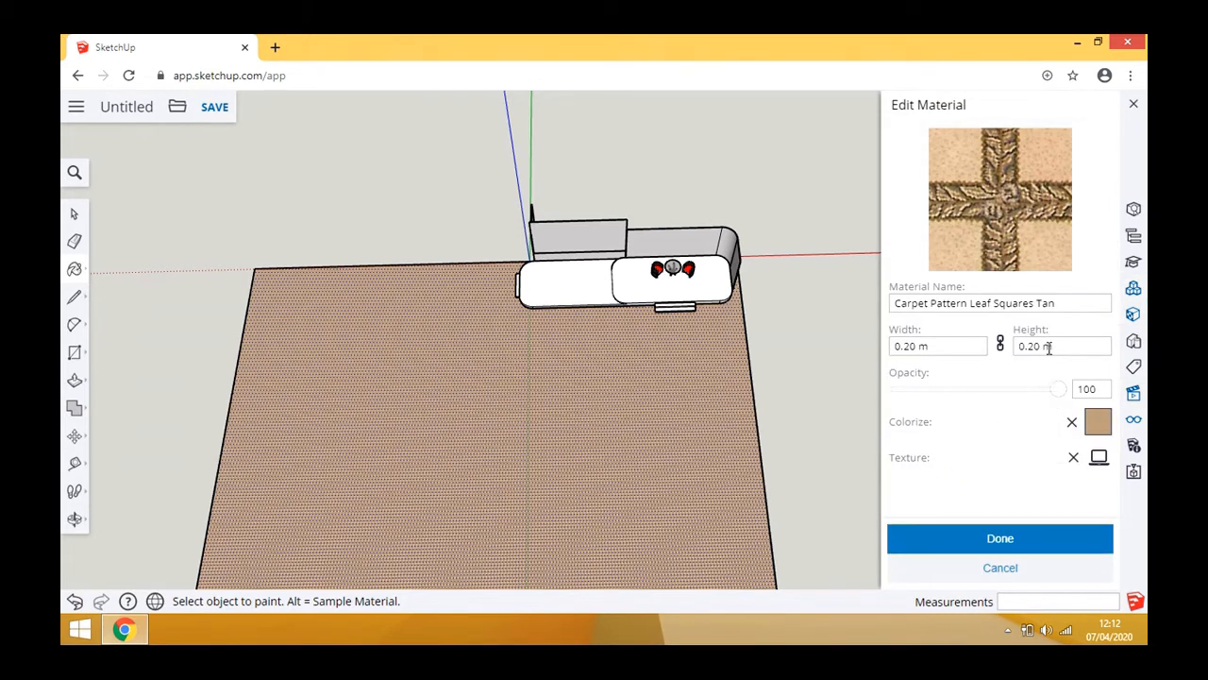
{"action": "double_click", "coordinate": [915, 346]}
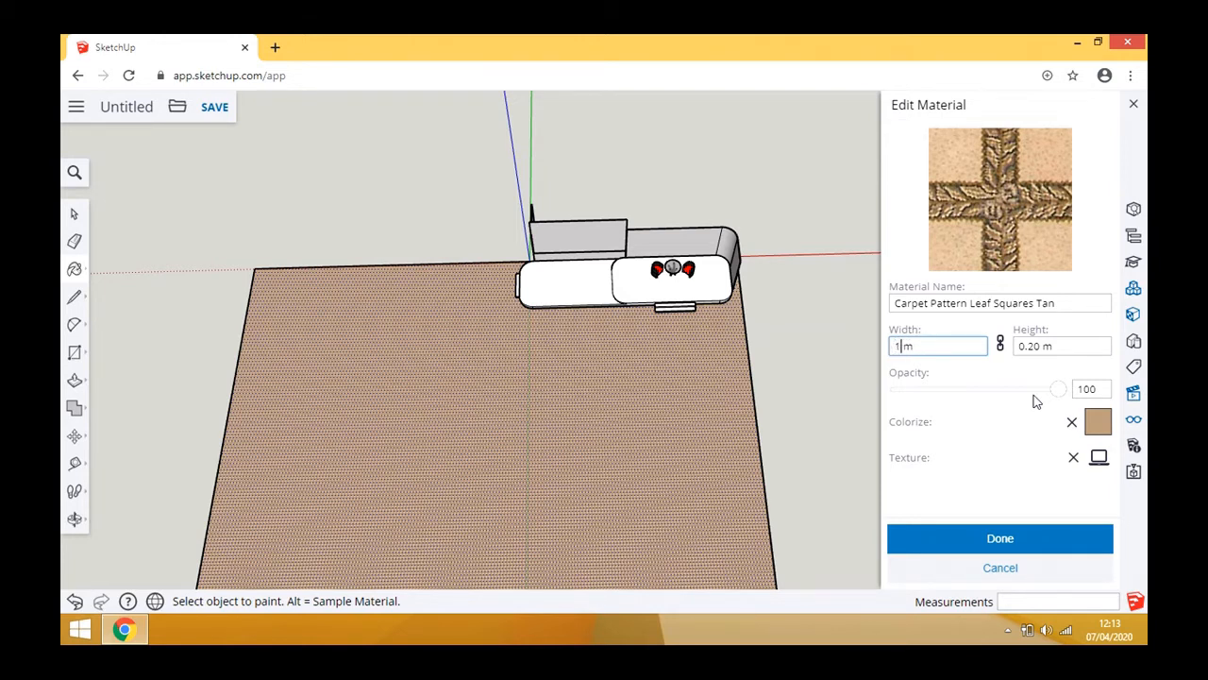
{"action": "key", "text": "Return"}
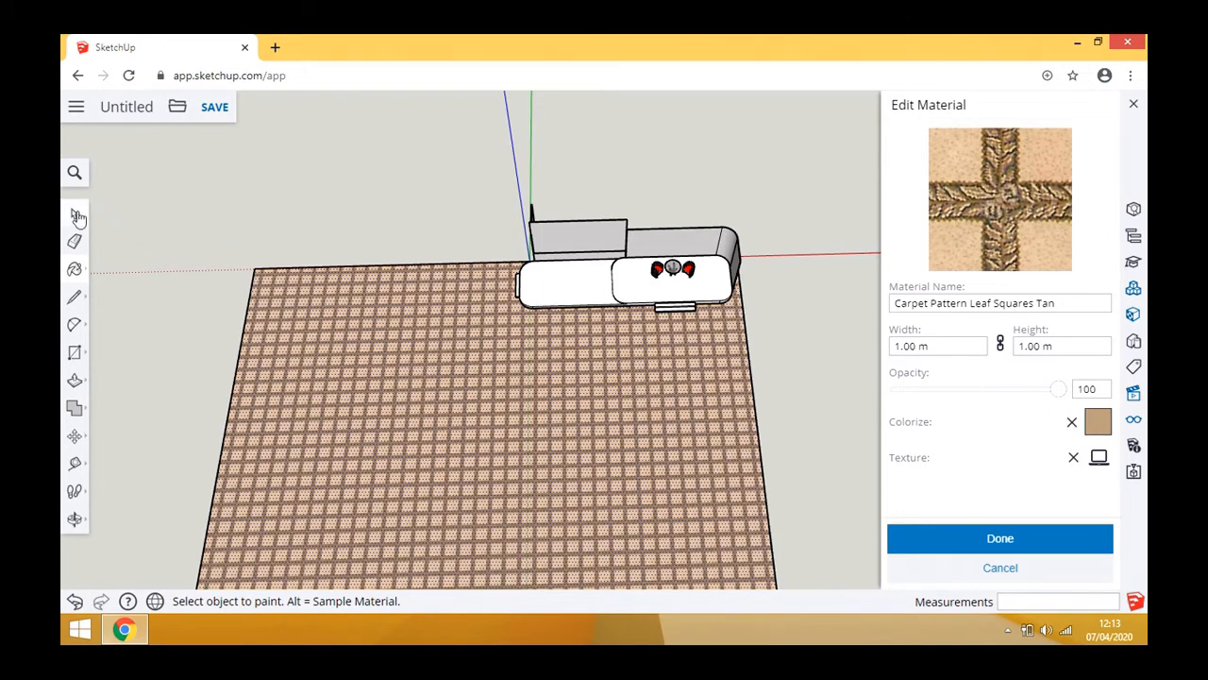
- Select the carpeted ground rectangle with its edges and make it a group
{"action": "left_click", "coordinate": [75, 215]}
{"action": "left_click", "coordinate": [465, 402]}
{"action": "right_click", "coordinate": [465, 402]}
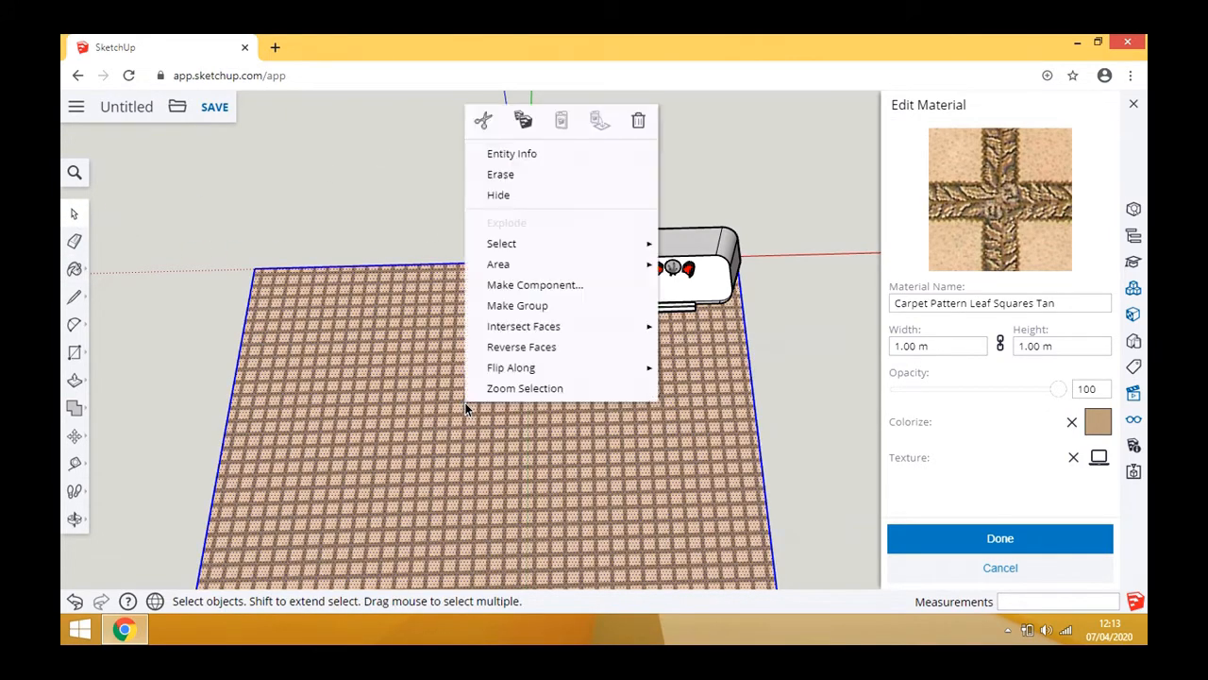
{"action": "left_click", "coordinate": [532, 305]}
{"action": "scroll", "coordinate": [432, 237], "scroll_direction": "down", "scroll_amount": 1}
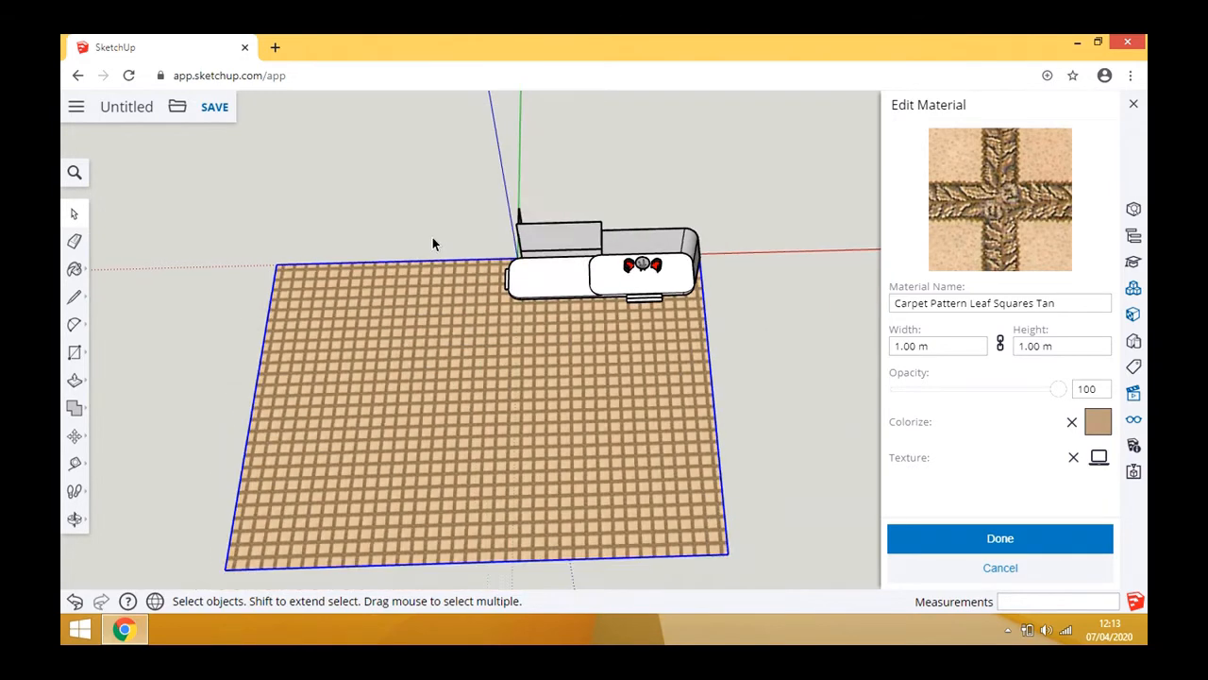
{"action": "scroll", "coordinate": [433, 244], "scroll_direction": "down", "scroll_amount": 1}
{"action": "scroll", "coordinate": [384, 364], "scroll_direction": "up", "scroll_amount": 3}
{"action": "scroll", "coordinate": [383, 364], "scroll_direction": "down", "scroll_amount": 2}
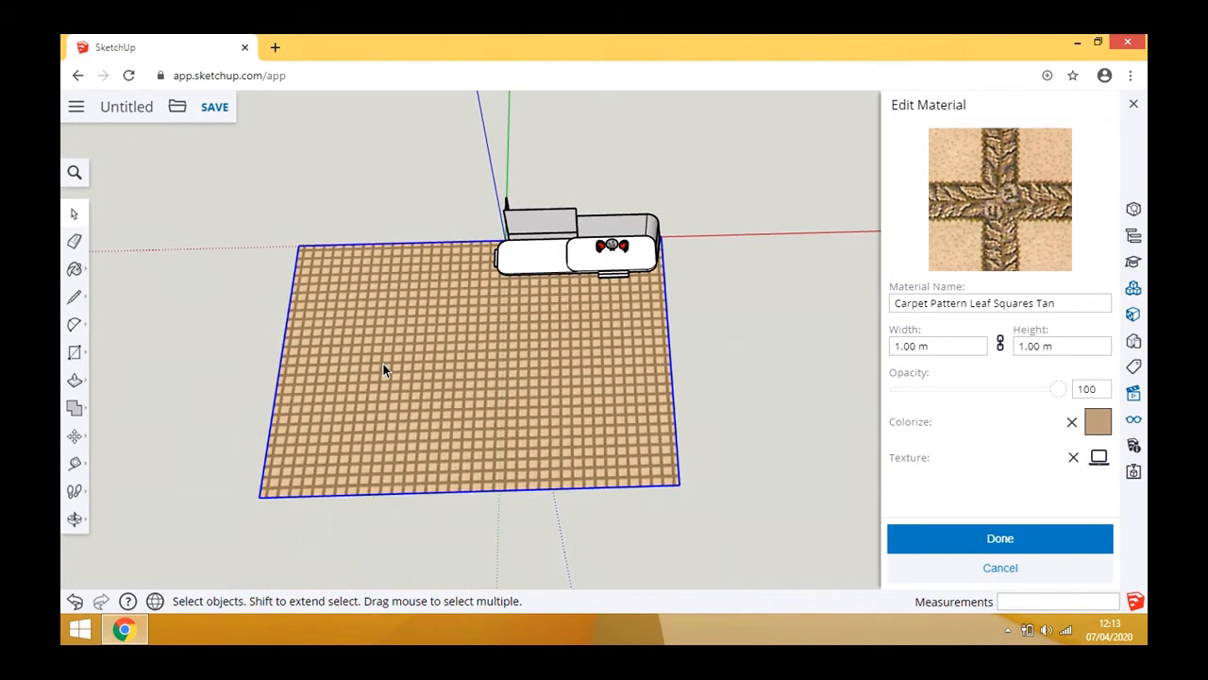
- Draw an 8' by 4' rectangle on the carpeted ground near the edge farthest from the stage
{"action": "left_click", "coordinate": [78, 522]}
{"action": "left_click_drag", "start_coordinate": [558, 384], "coordinate": [618, 515]}
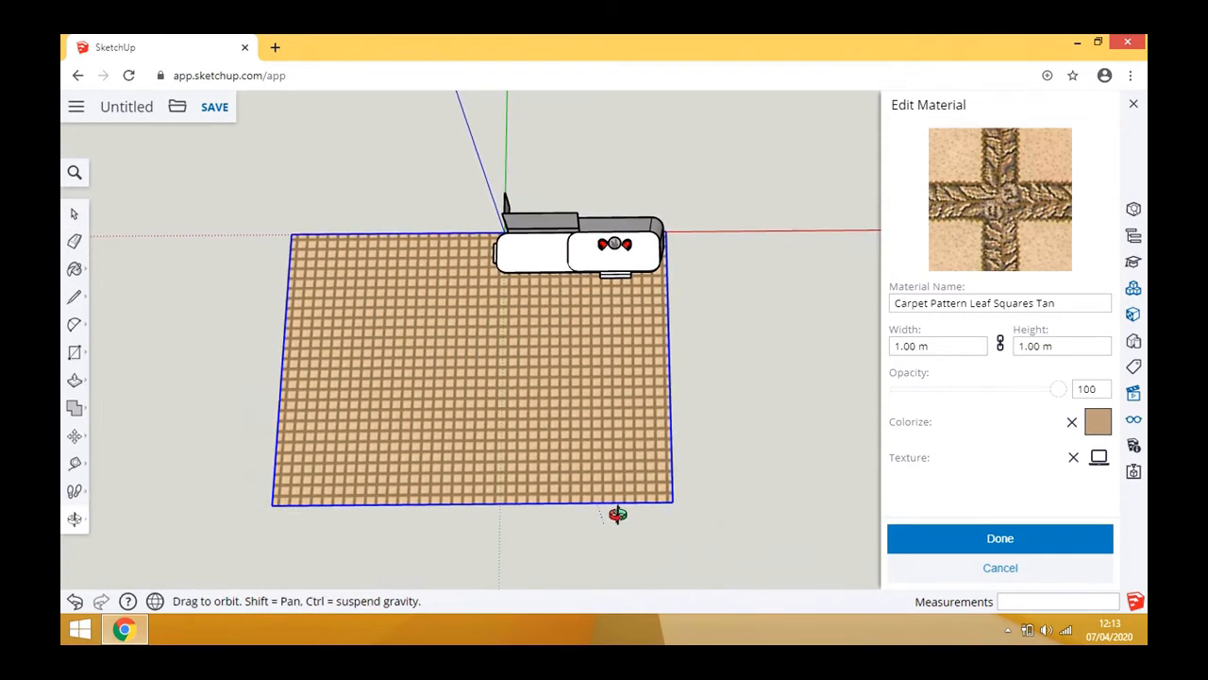
{"action": "scroll", "coordinate": [623, 491], "scroll_direction": "up", "scroll_amount": 5}
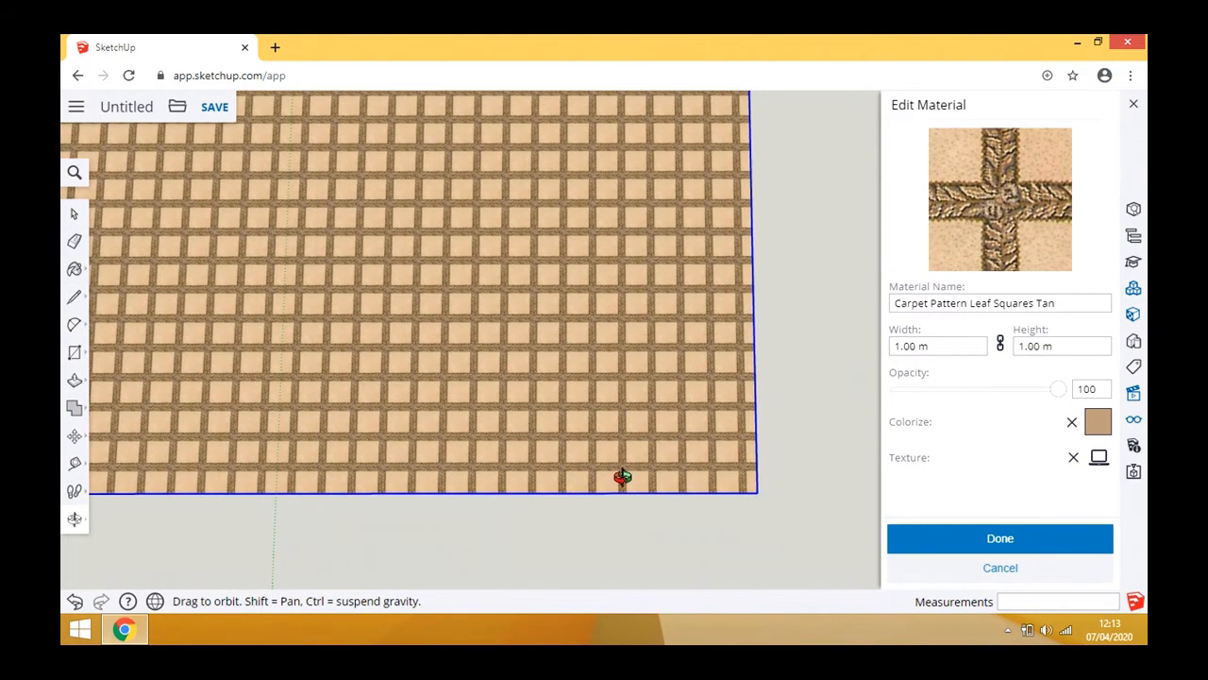
{"action": "scroll", "coordinate": [623, 477], "scroll_direction": "down", "scroll_amount": 5}
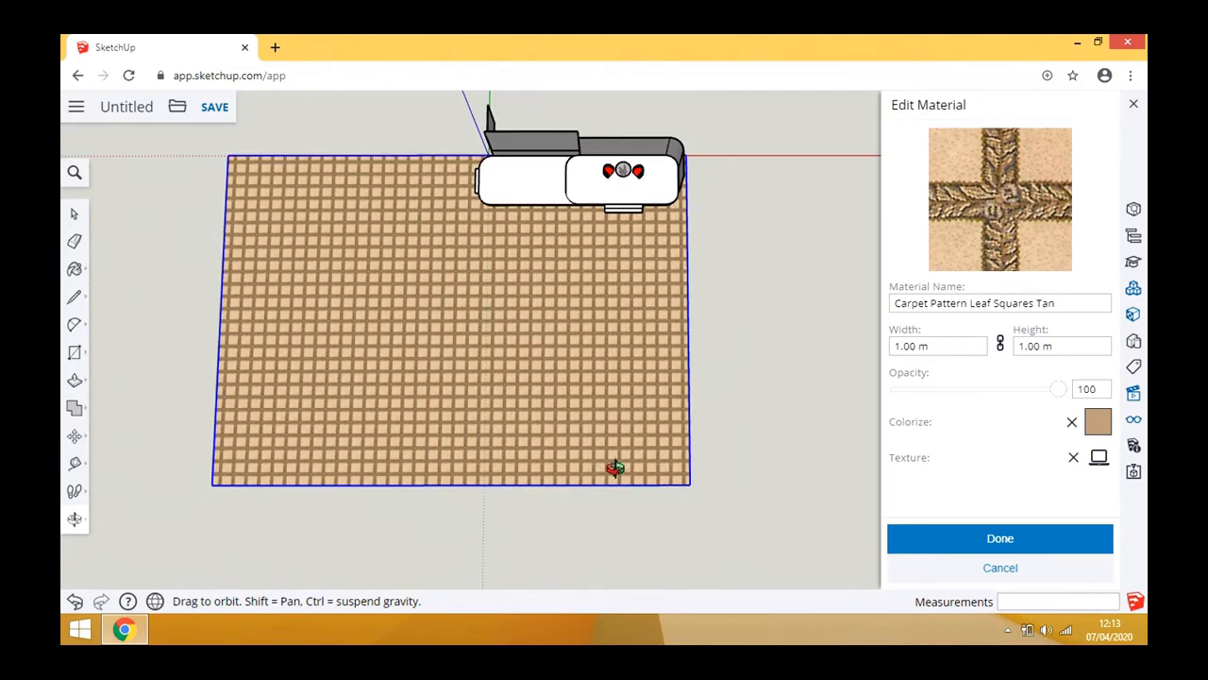
{"action": "scroll", "coordinate": [614, 467], "scroll_direction": "up", "scroll_amount": 4}
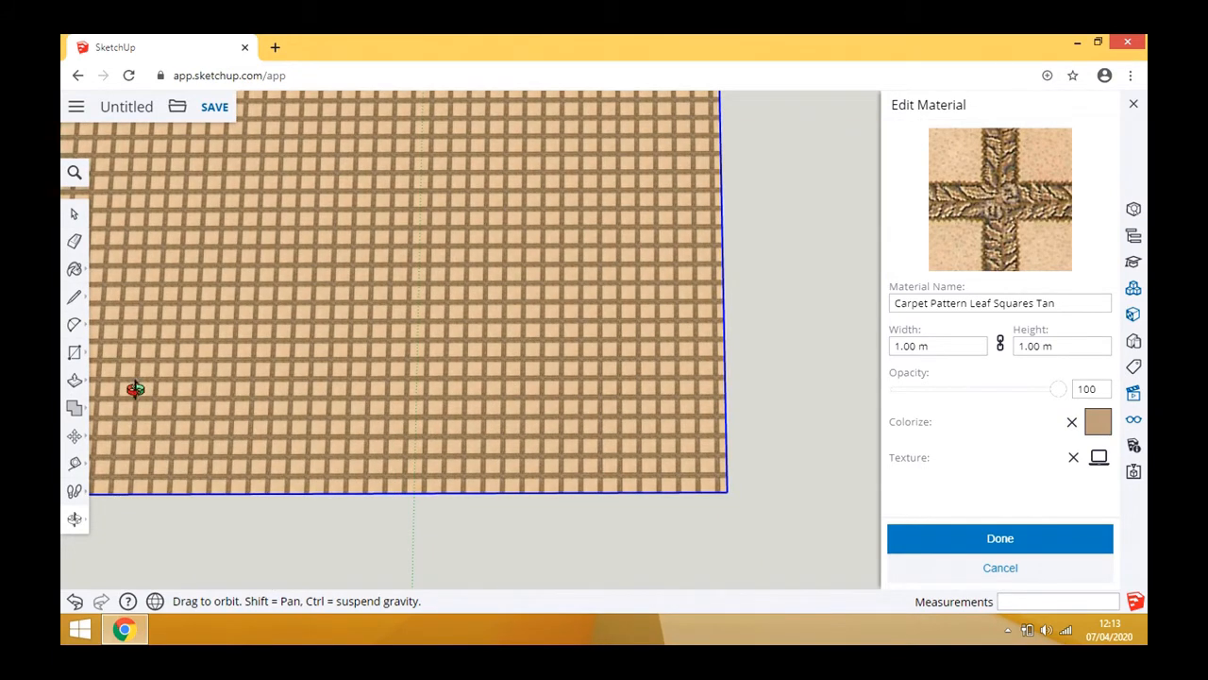
{"action": "left_click", "coordinate": [76, 352]}
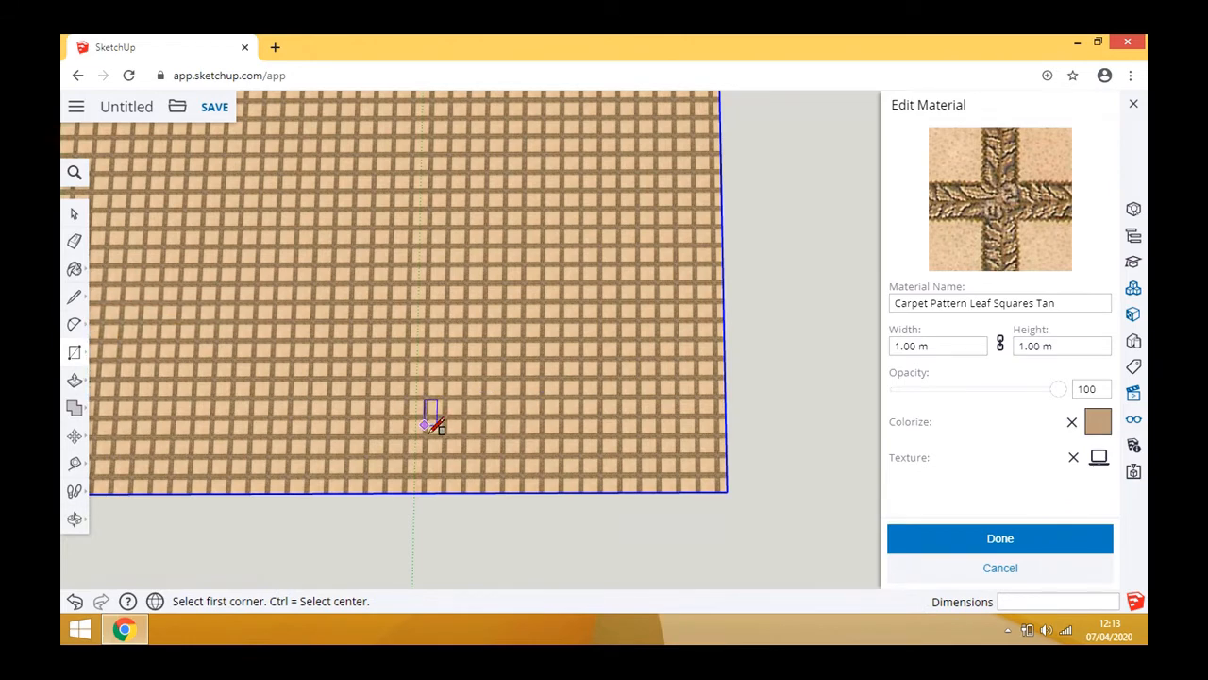
{"action": "left_click", "coordinate": [456, 440]}
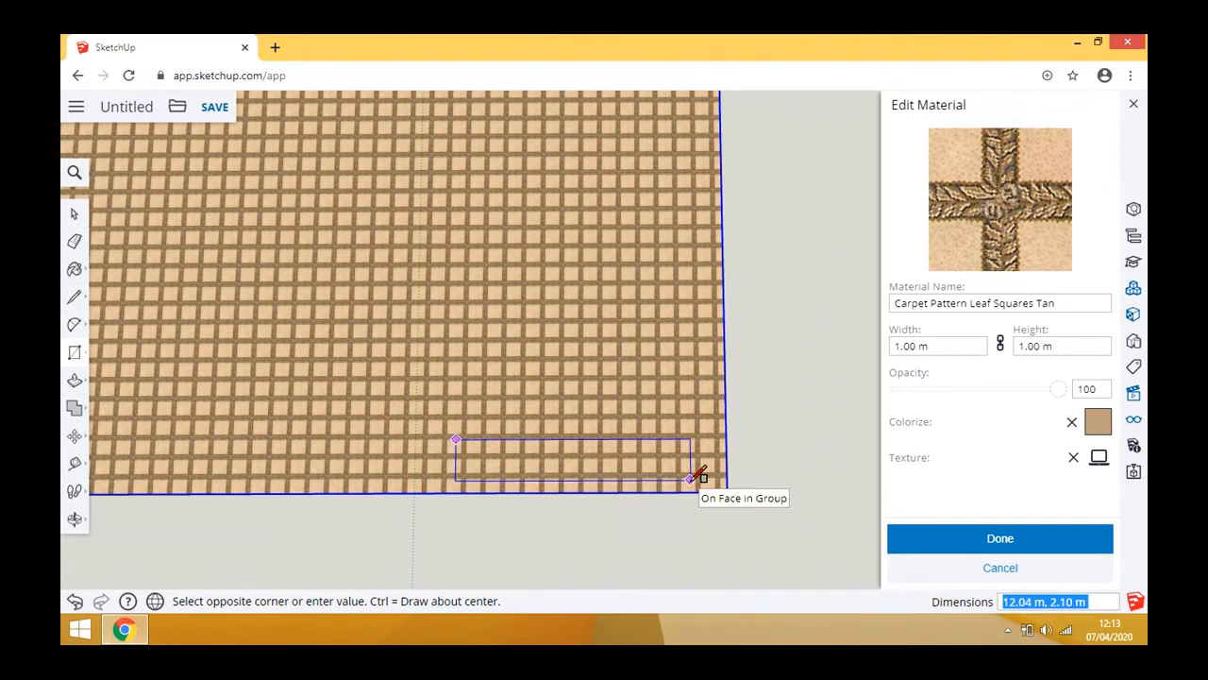
{"action": "type", "text": "8', 4"}
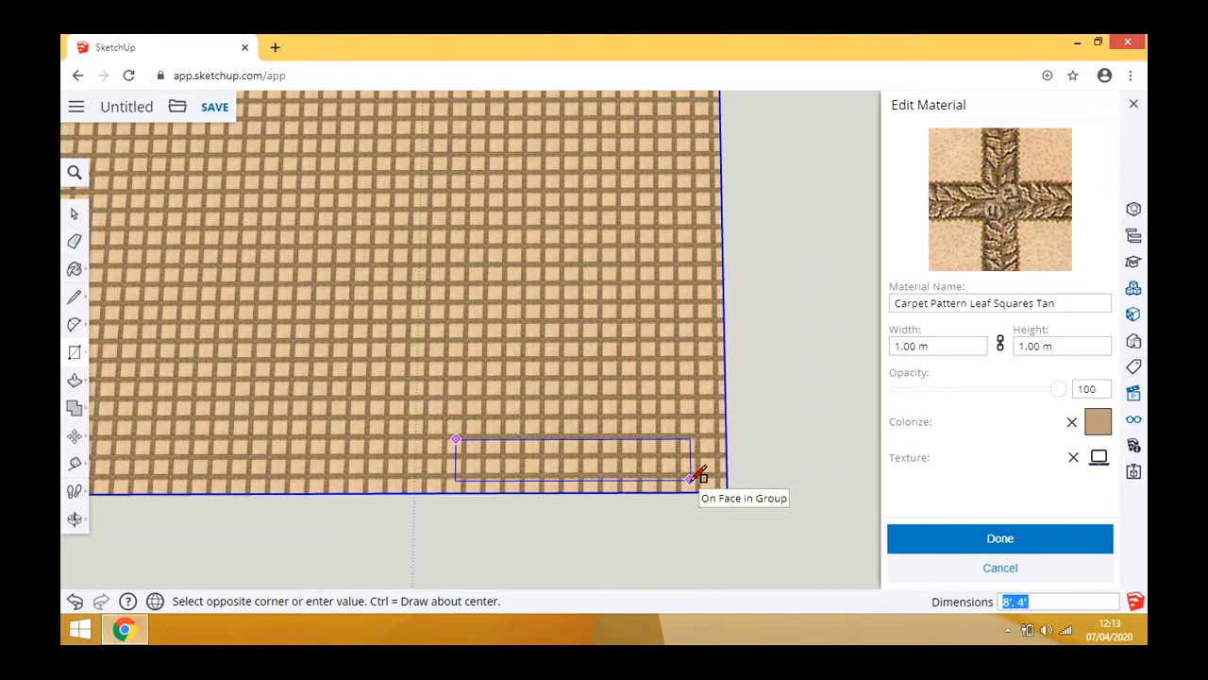
{"action": "key", "text": "Return"}
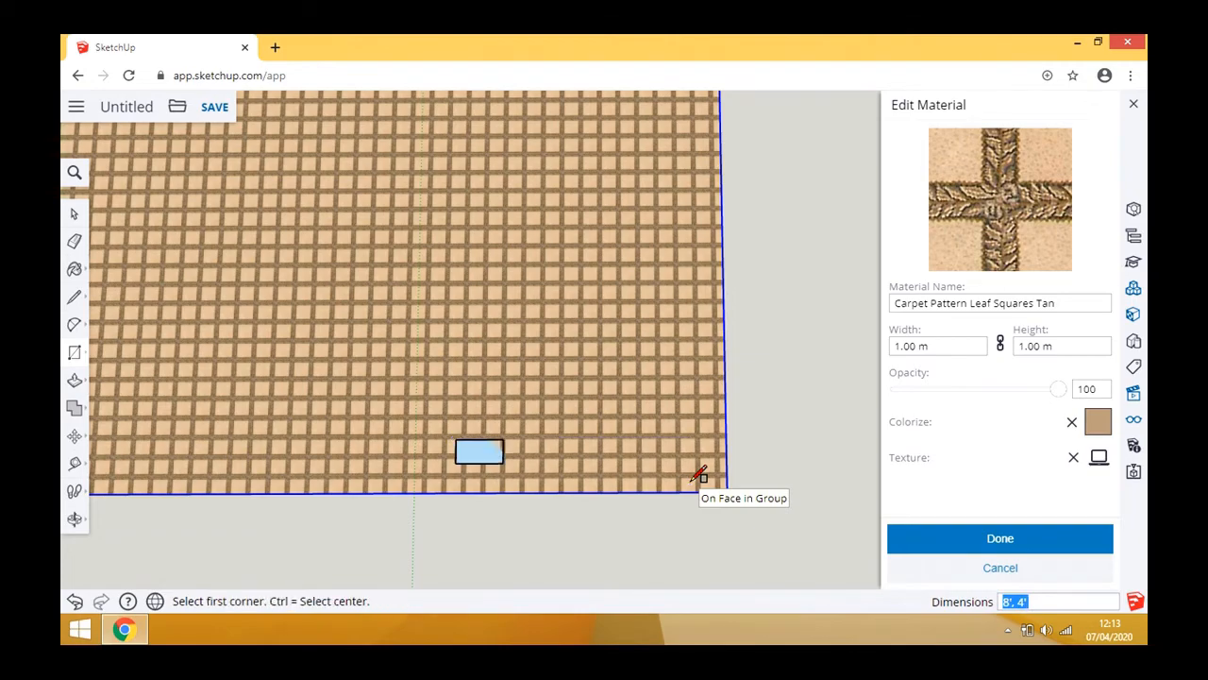
- Push/Pull the new rectangle up 3.5' into a box
{"action": "scroll", "coordinate": [479, 420], "scroll_direction": "up", "scroll_amount": 5}
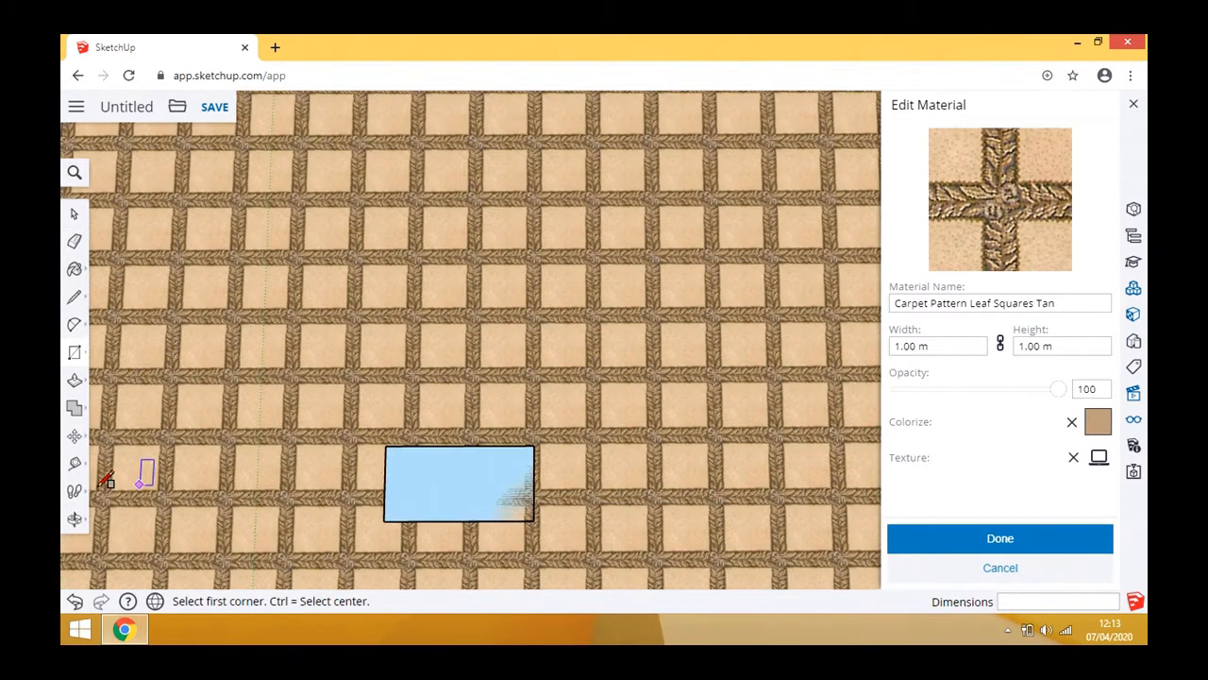
{"action": "left_click", "coordinate": [75, 519]}
{"action": "left_click_drag", "start_coordinate": [354, 433], "coordinate": [330, 433]}
{"action": "left_click_drag", "start_coordinate": [292, 370], "coordinate": [391, 391]}
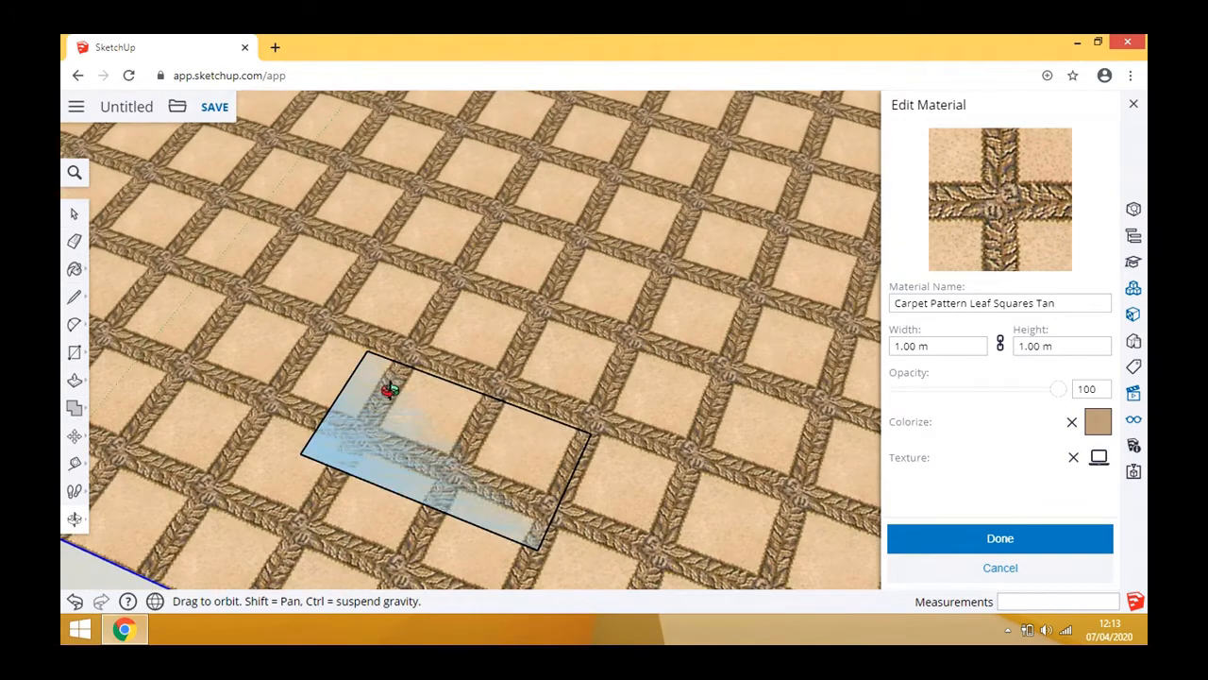
{"action": "left_click", "coordinate": [75, 380]}
{"action": "left_click", "coordinate": [429, 412]}
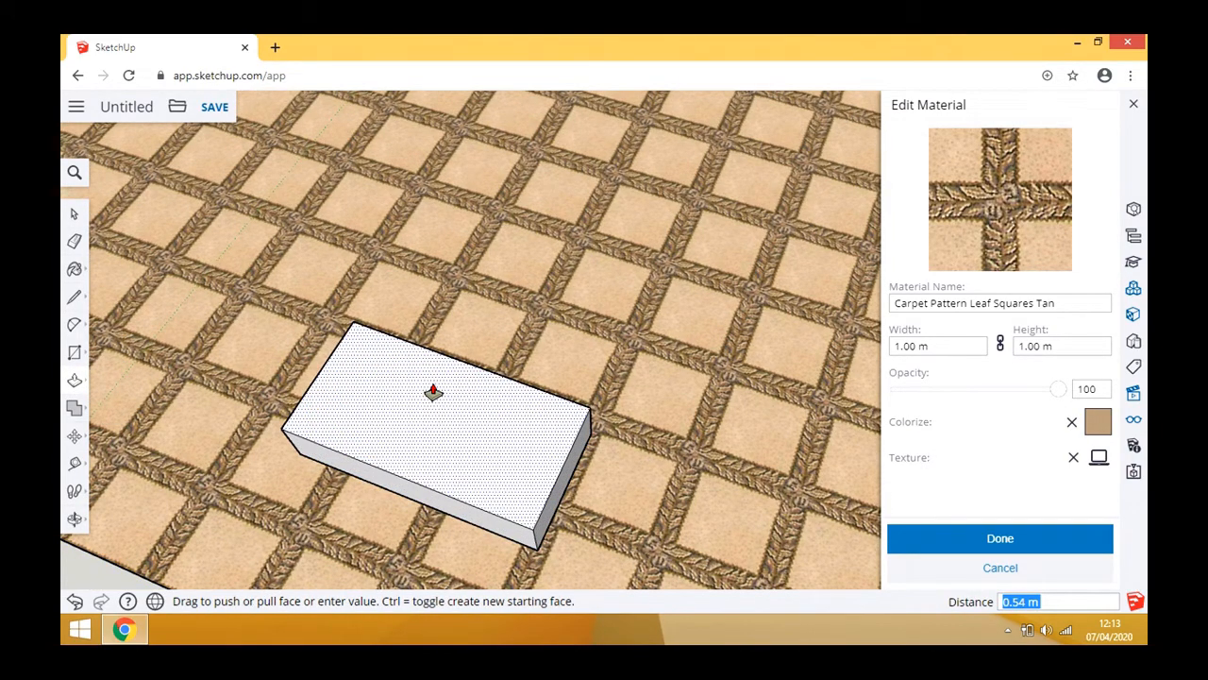
{"action": "type", "text": "3.5'"}
{"action": "key", "text": "Return"}
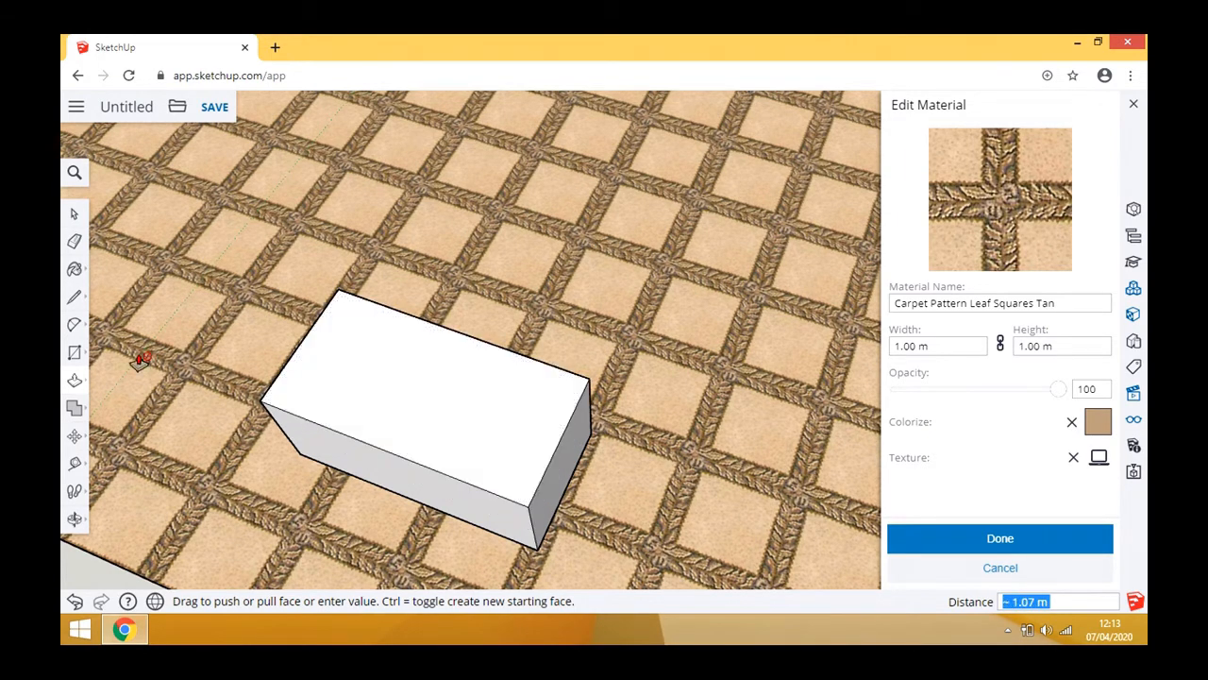
- Offset the outline of the box's top face inward by 0.05 m
{"action": "left_click", "coordinate": [76, 519]}
{"action": "left_click_drag", "start_coordinate": [291, 480], "coordinate": [494, 504]}
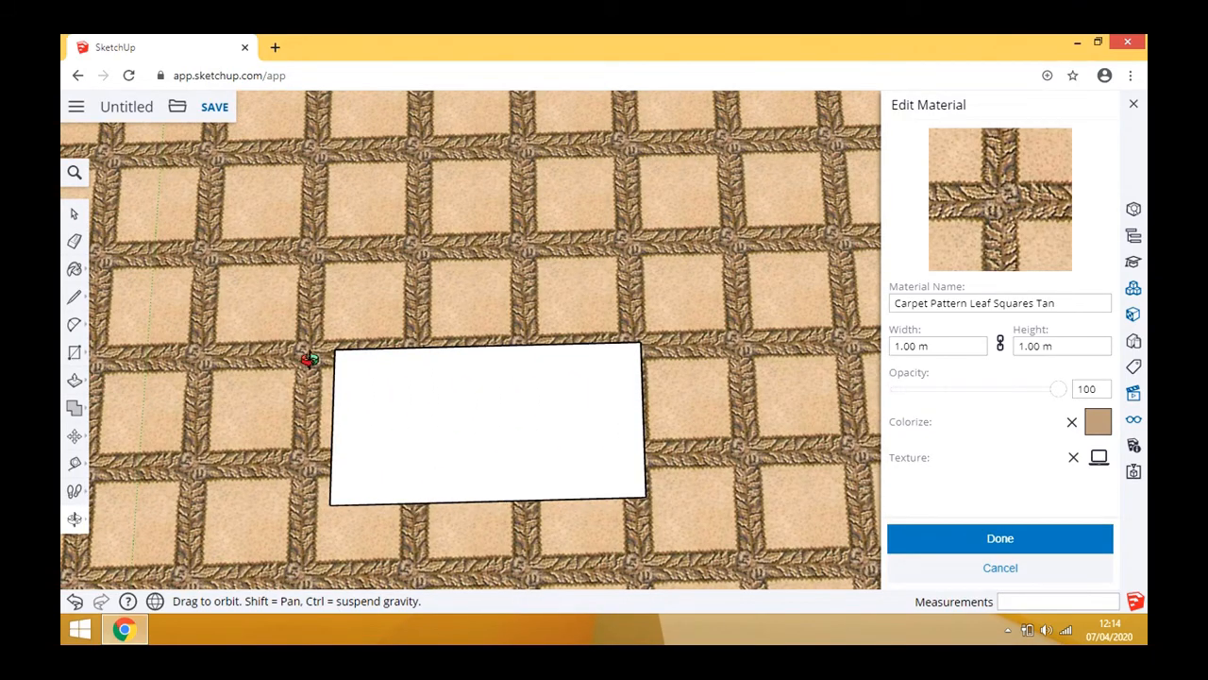
{"action": "left_click", "coordinate": [78, 357]}
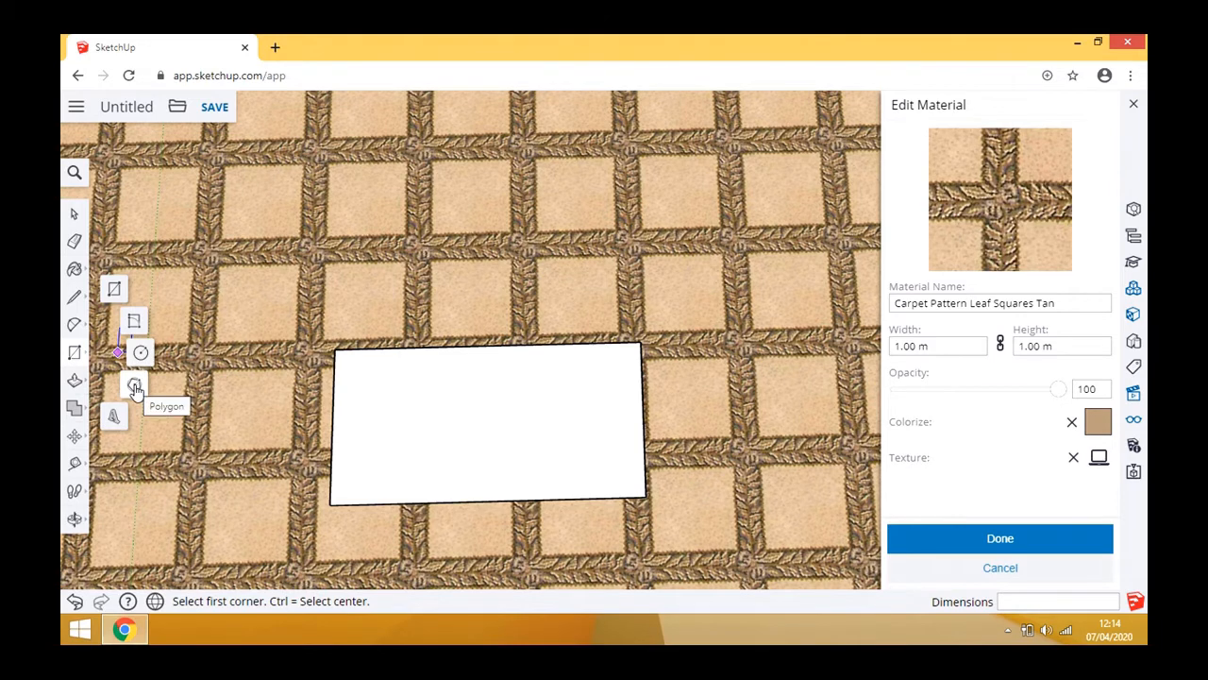
{"action": "left_click", "coordinate": [77, 326]}
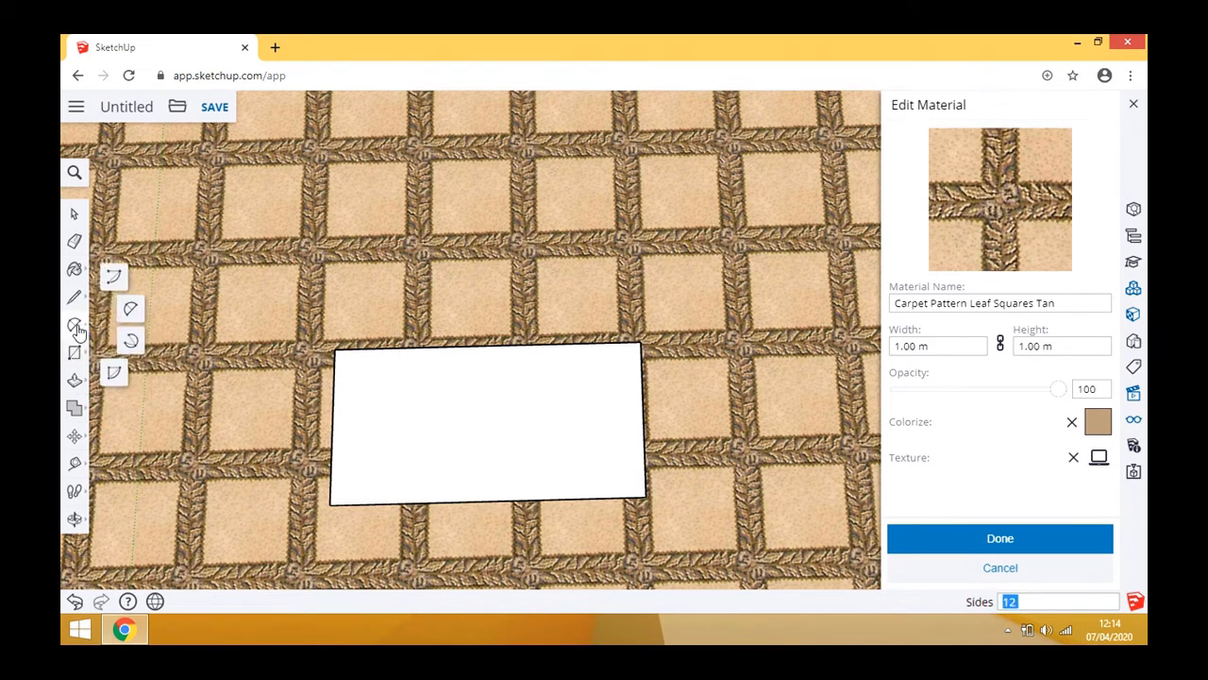
{"action": "left_click", "coordinate": [75, 297]}
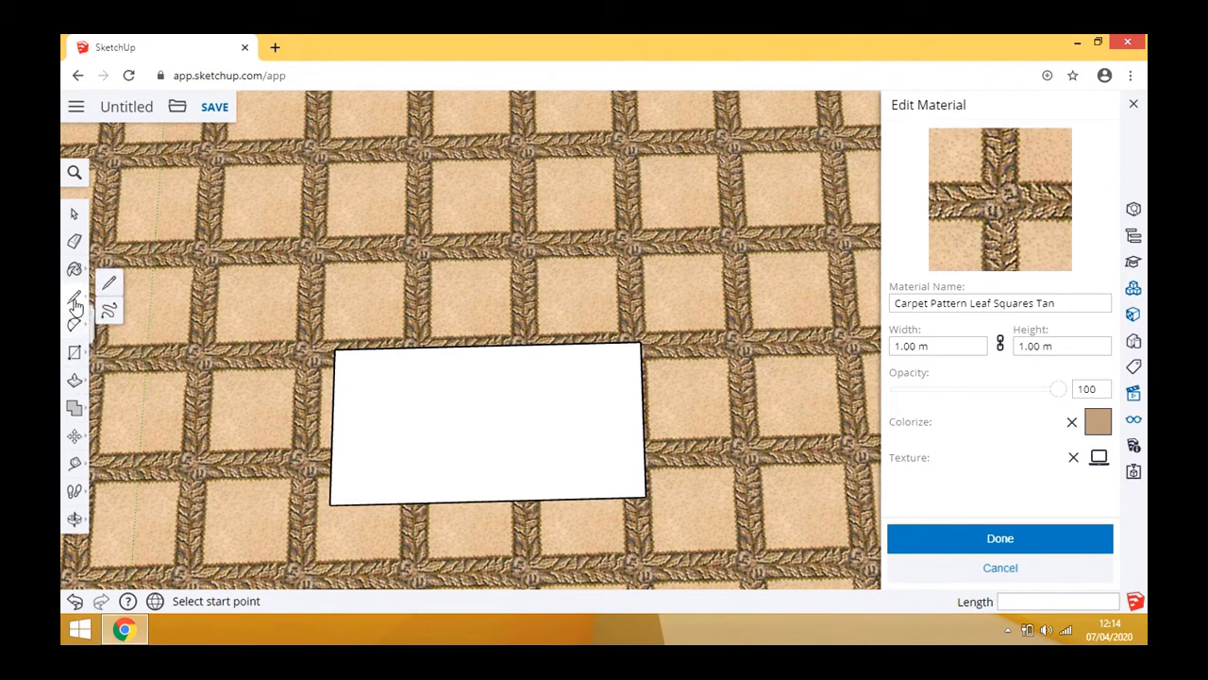
{"action": "left_click", "coordinate": [76, 383]}
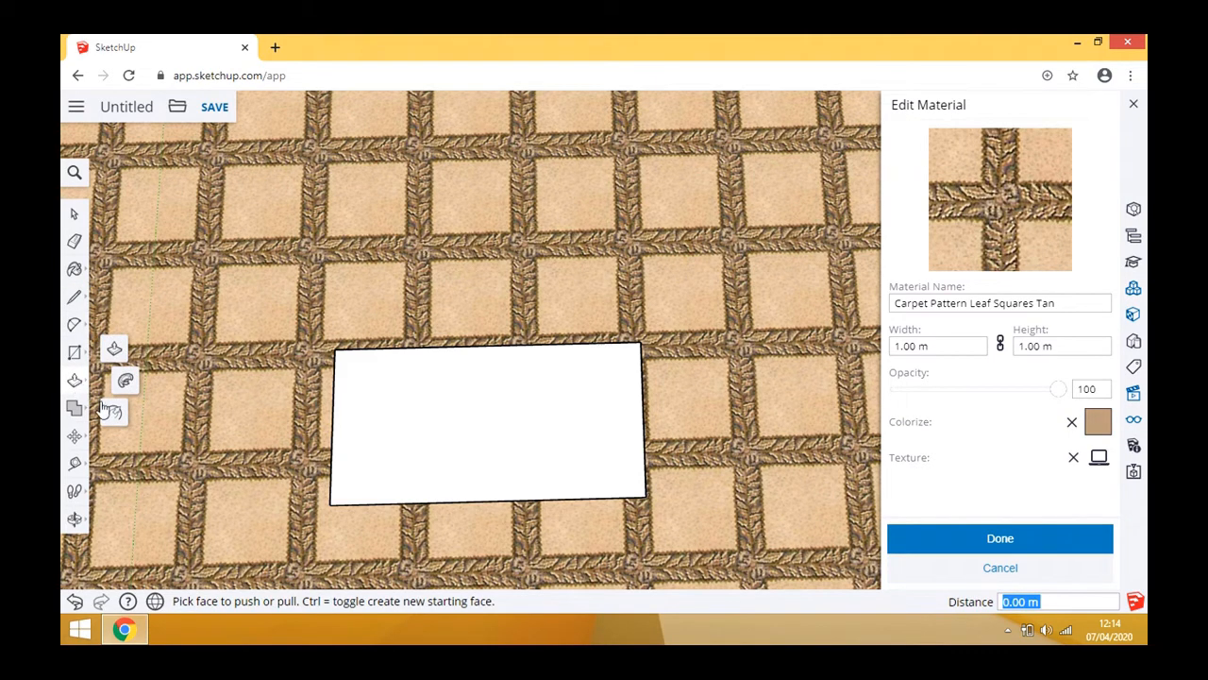
{"action": "left_click", "coordinate": [126, 380]}
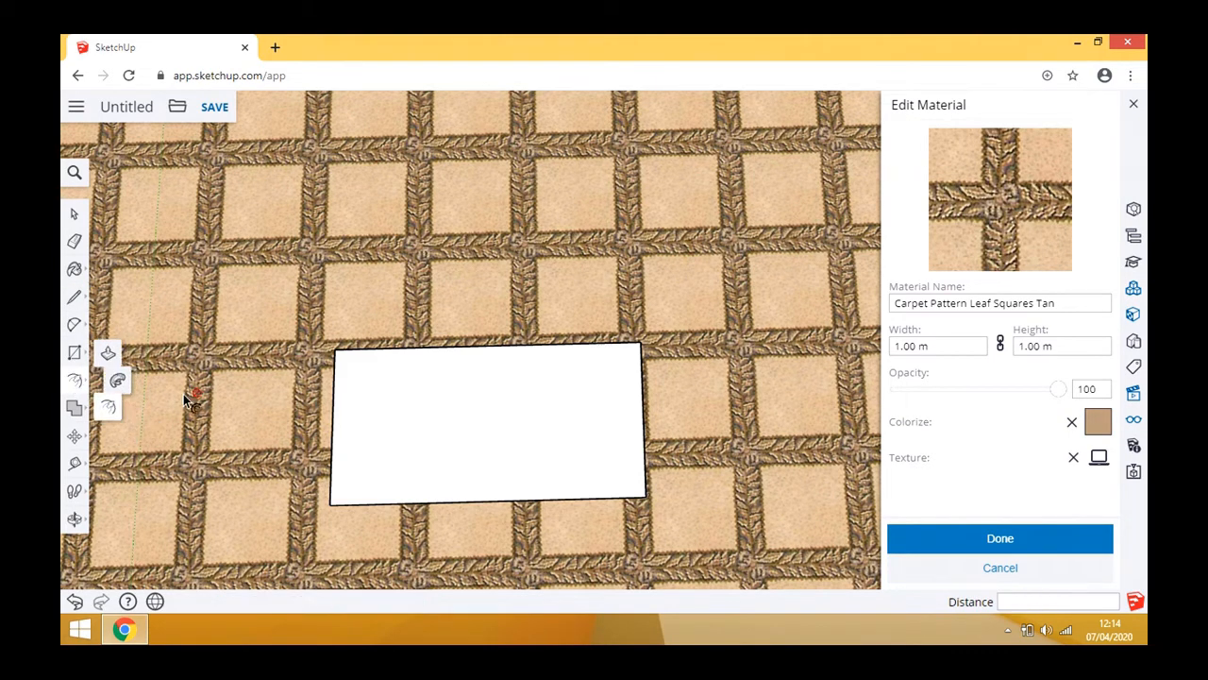
{"action": "left_click", "coordinate": [364, 350]}
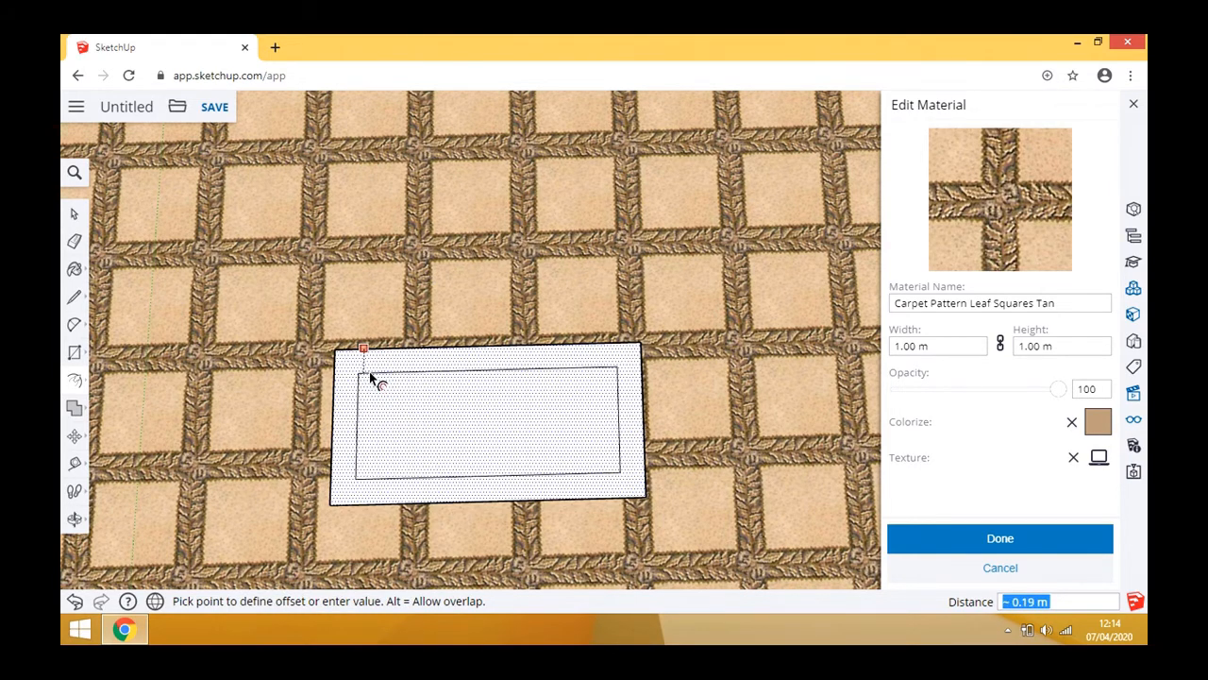
{"action": "type", "text": "5"}
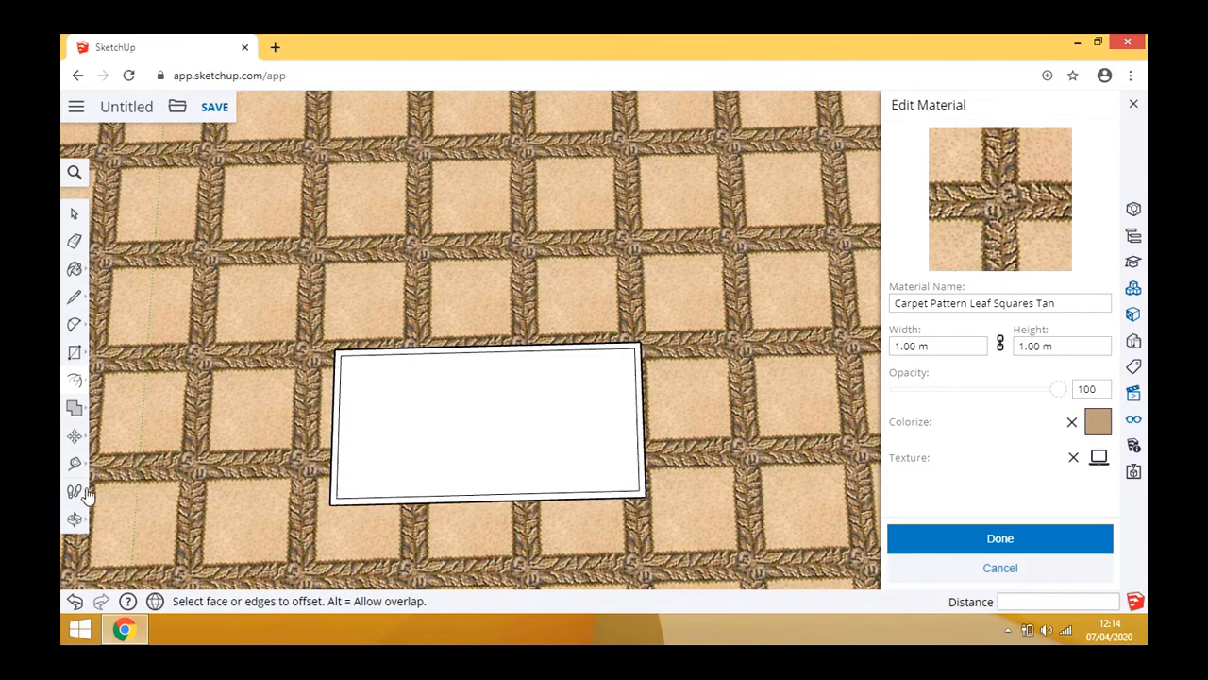
- Draw short lines from the two front corners of the inset outline to the box's front top edge
{"action": "left_click", "coordinate": [74, 297]}
{"action": "scroll", "coordinate": [388, 517], "scroll_direction": "up", "scroll_amount": 3}
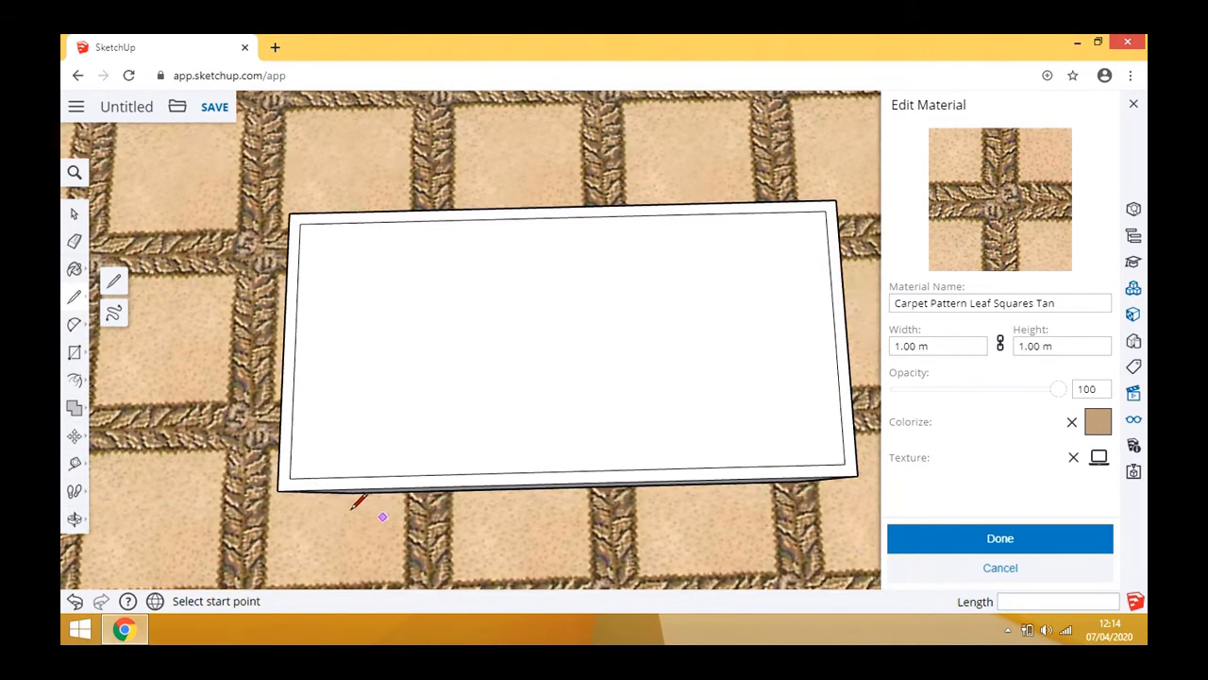
{"action": "left_click", "coordinate": [289, 479]}
{"action": "left_click", "coordinate": [290, 491]}
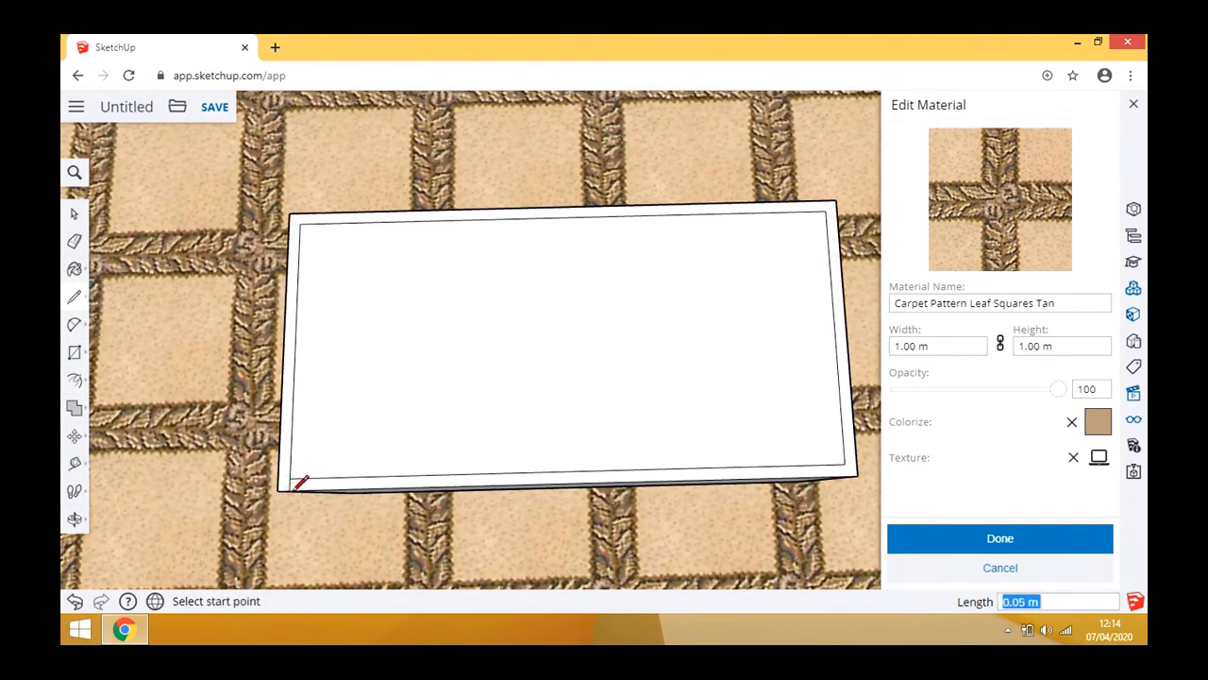
{"action": "left_click", "coordinate": [845, 464]}
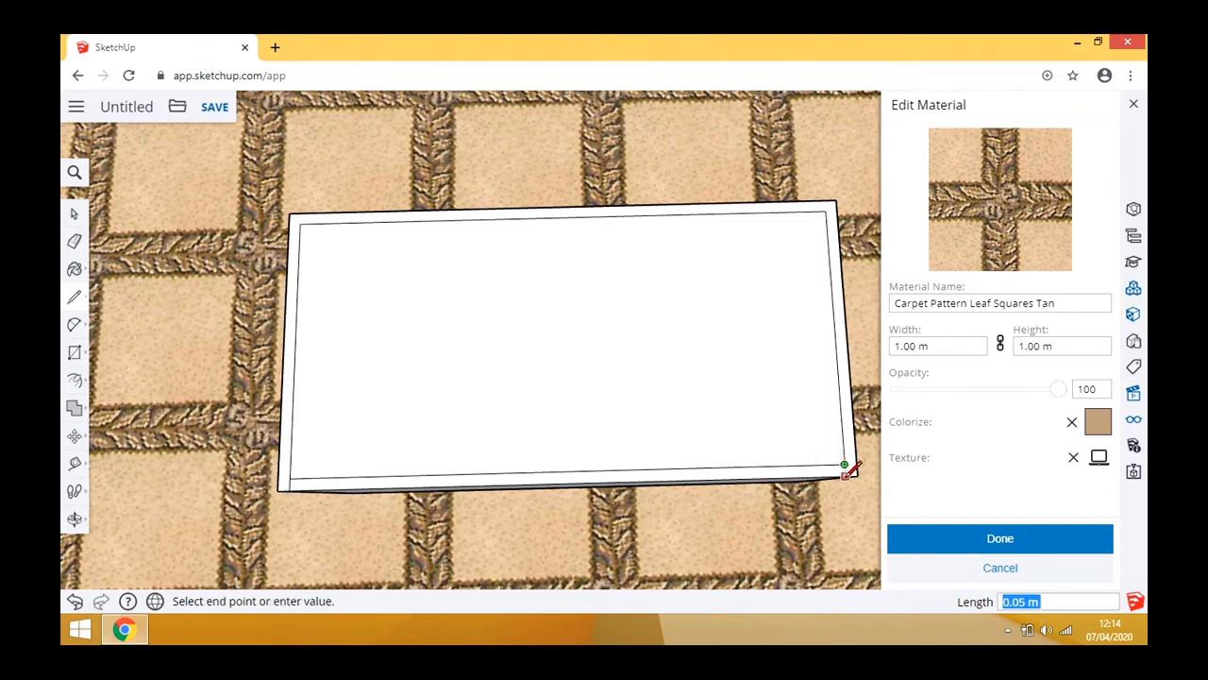
{"action": "left_click", "coordinate": [852, 480]}
- Delete the front edge of the inset outline so the inner face reaches the box's front
{"action": "left_click", "coordinate": [75, 213]}
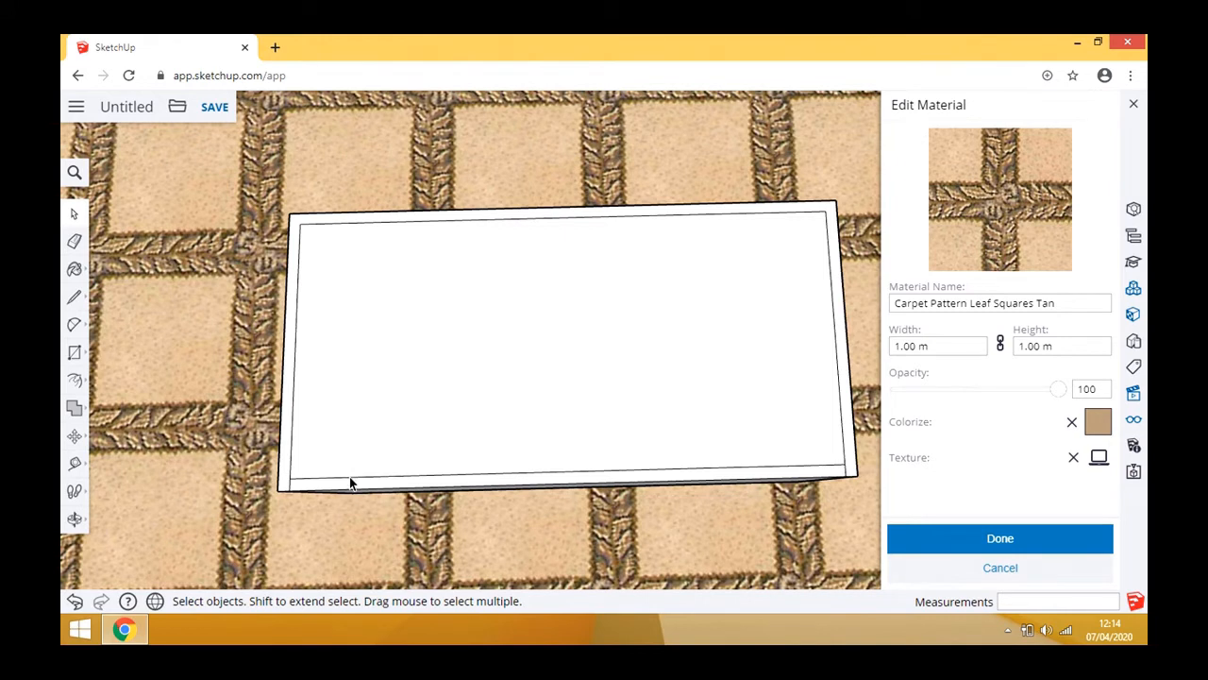
{"action": "left_click", "coordinate": [322, 478]}
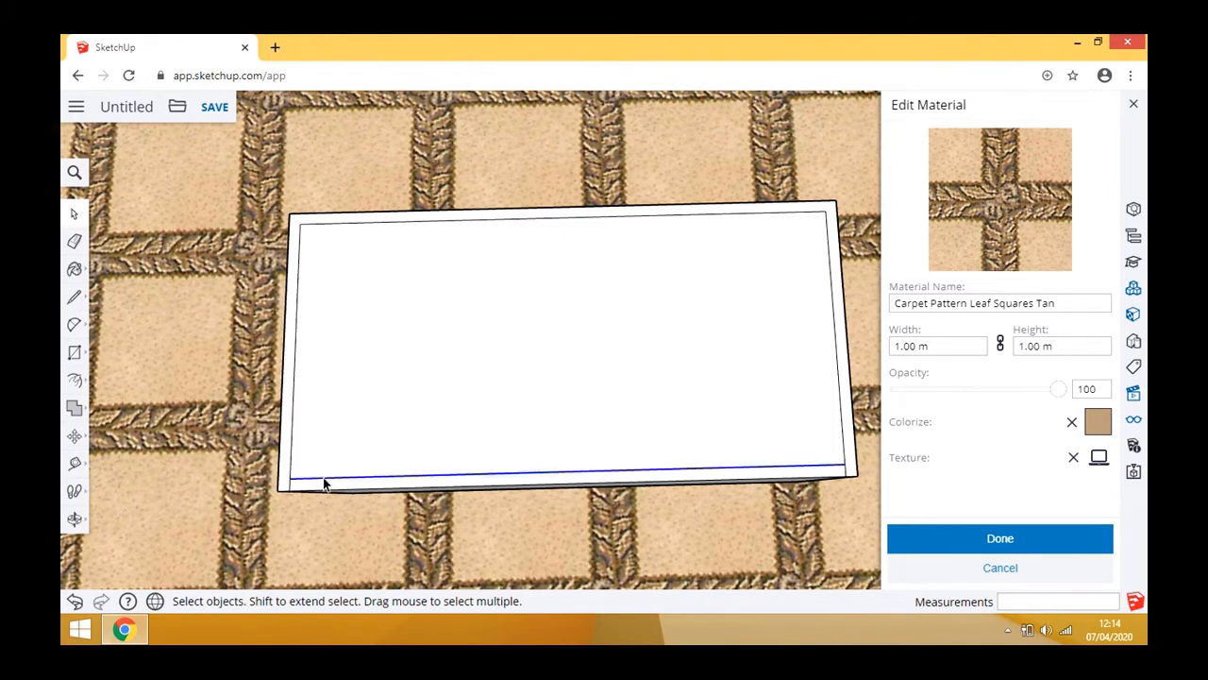
{"action": "key", "text": "Delete"}
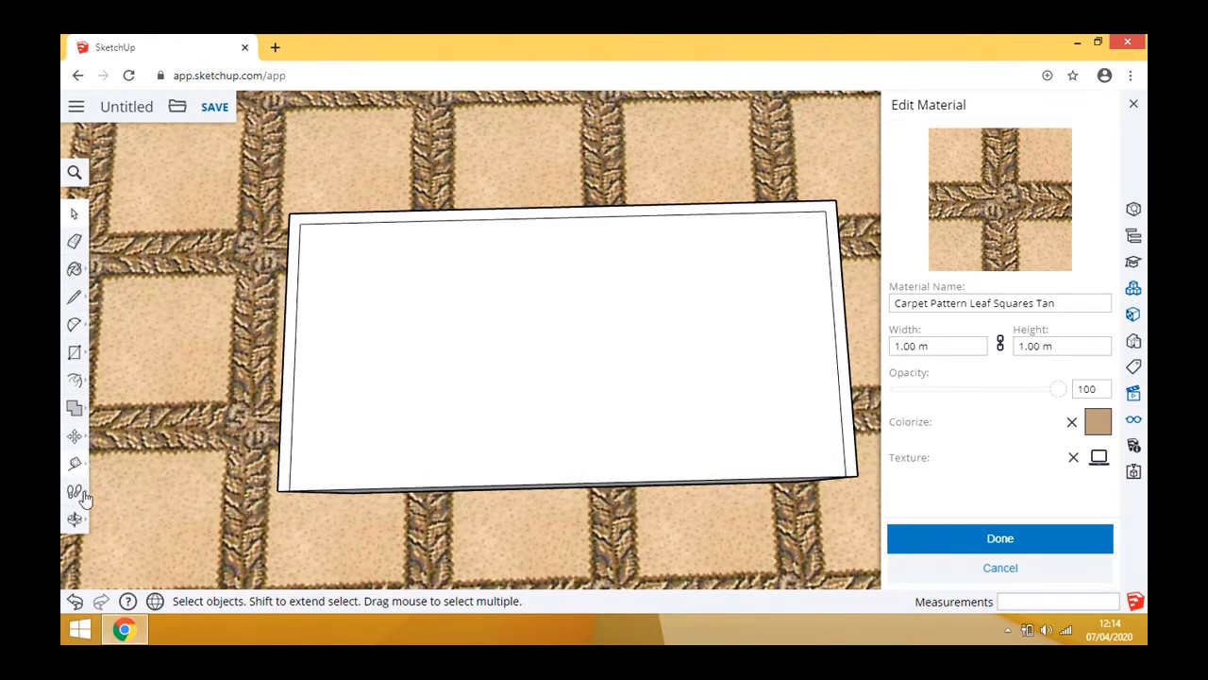
- Push the inner top face of the box down 1', leaving a thin rim on three sides
{"action": "left_click", "coordinate": [75, 518]}
{"action": "left_click_drag", "start_coordinate": [236, 444], "coordinate": [337, 354]}
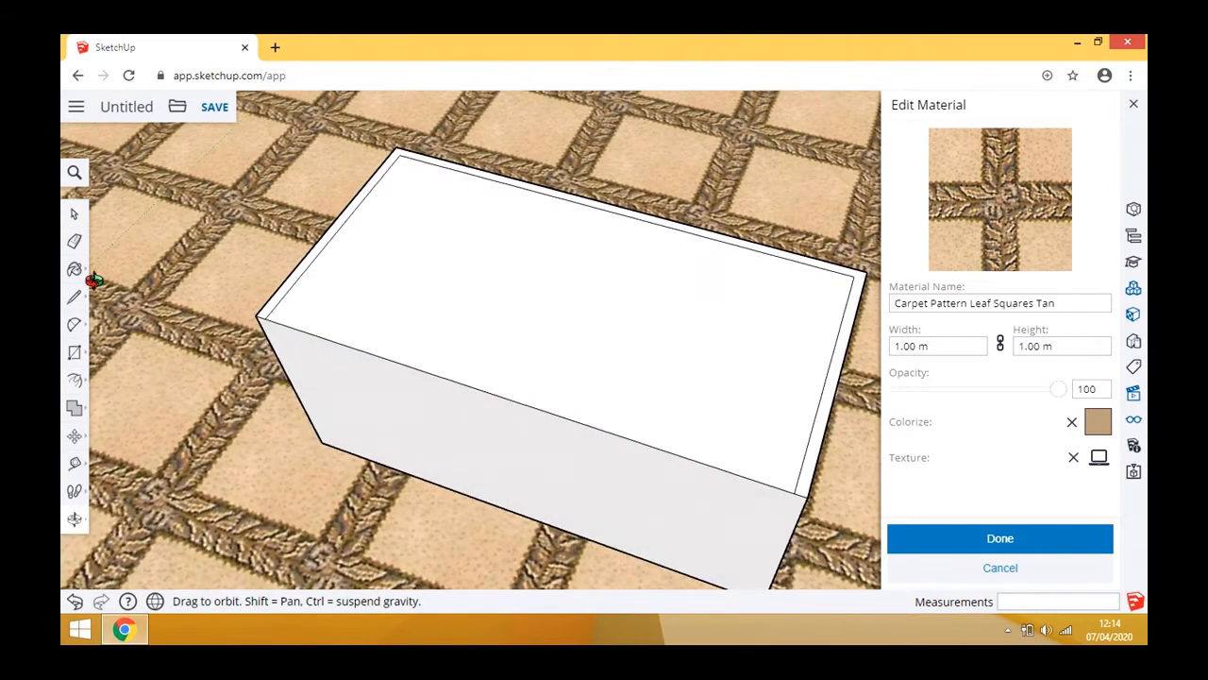
{"action": "left_click", "coordinate": [75, 214]}
{"action": "left_click", "coordinate": [463, 323]}
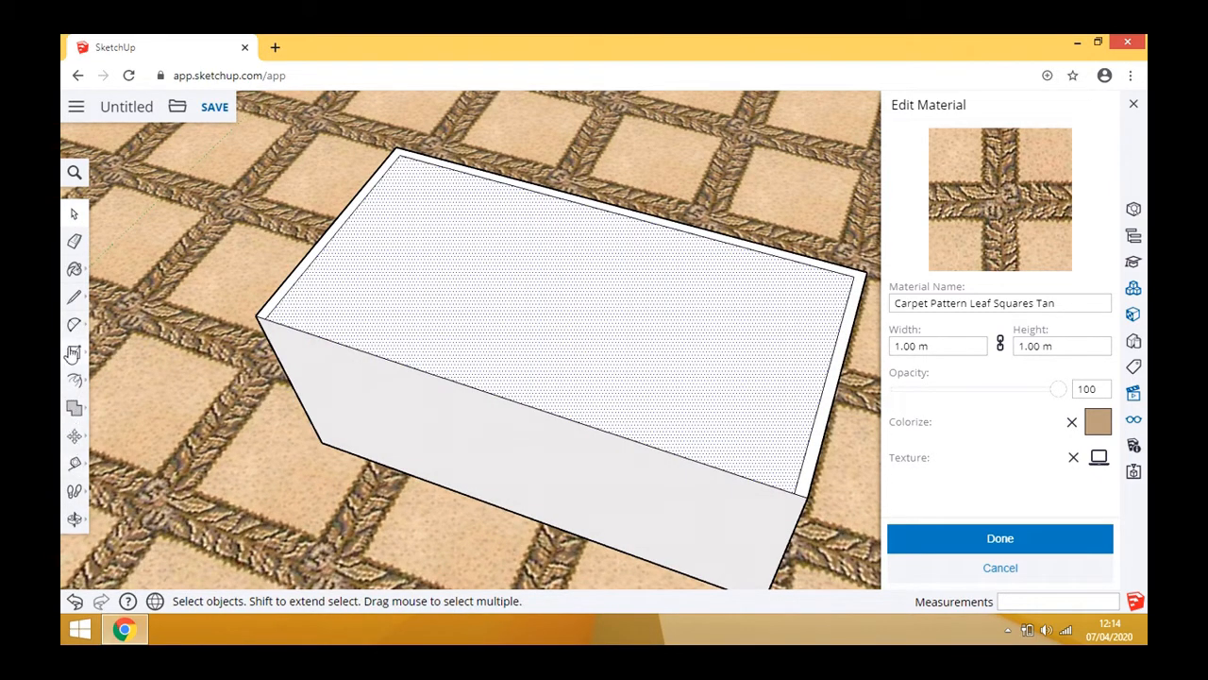
{"action": "left_click", "coordinate": [75, 381]}
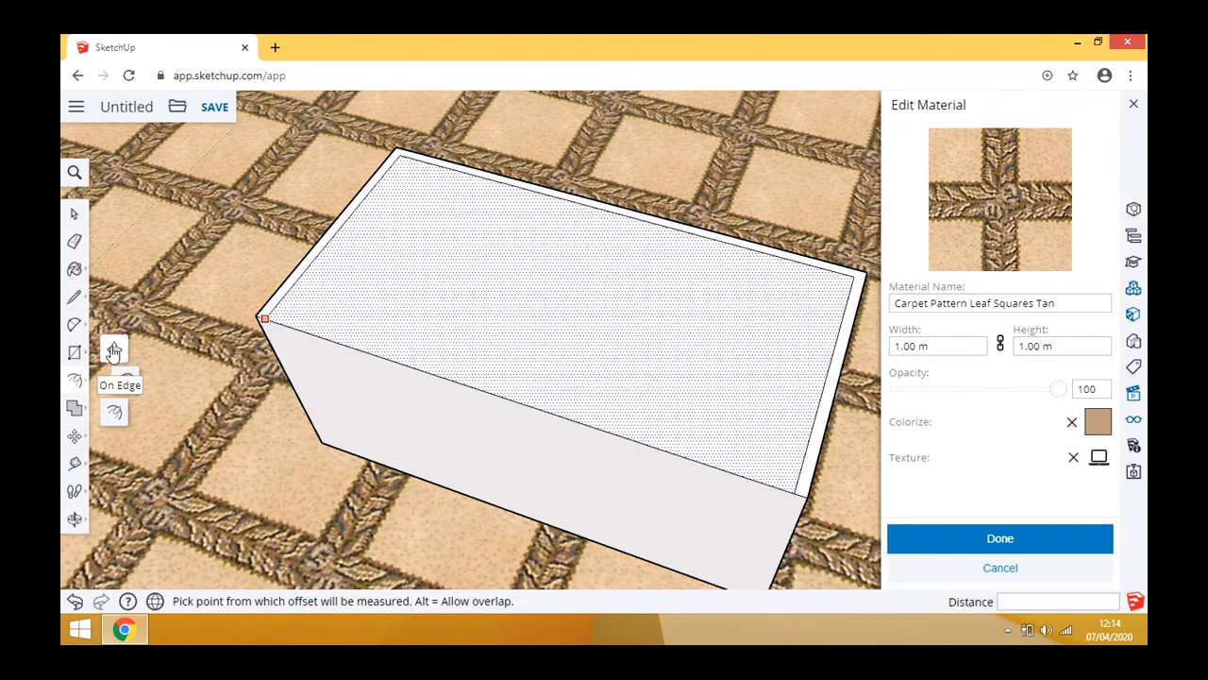
{"action": "left_click", "coordinate": [113, 351]}
{"action": "left_click", "coordinate": [529, 296]}
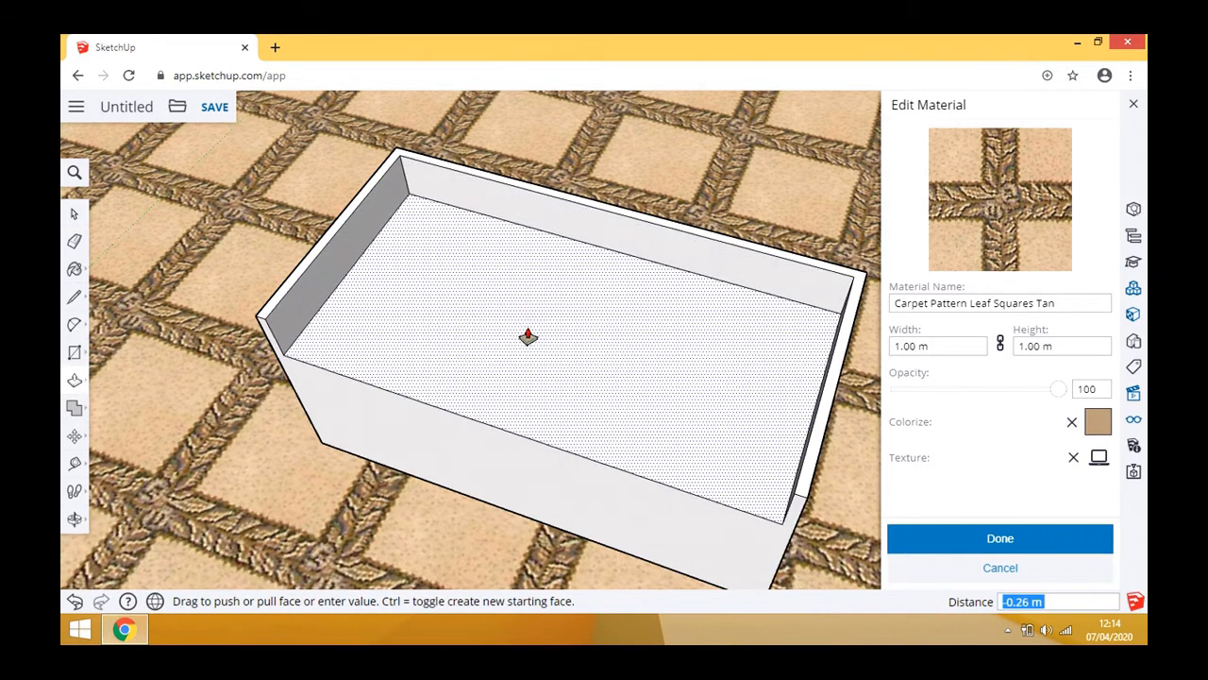
{"action": "type", "text": "1"}
{"action": "left_click", "coordinate": [527, 337]}
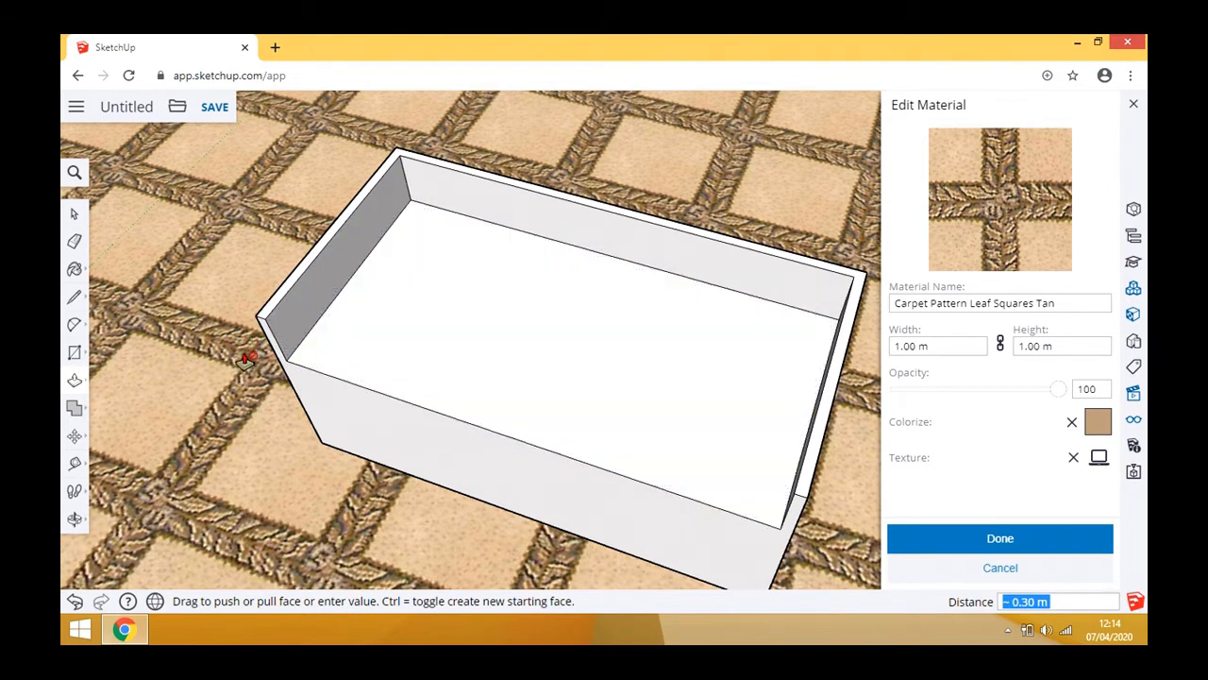
- Draw two lines about 0.76 m long down the box's front face, from the inner rim corners to the bottom edge
{"action": "left_click", "coordinate": [74, 518]}
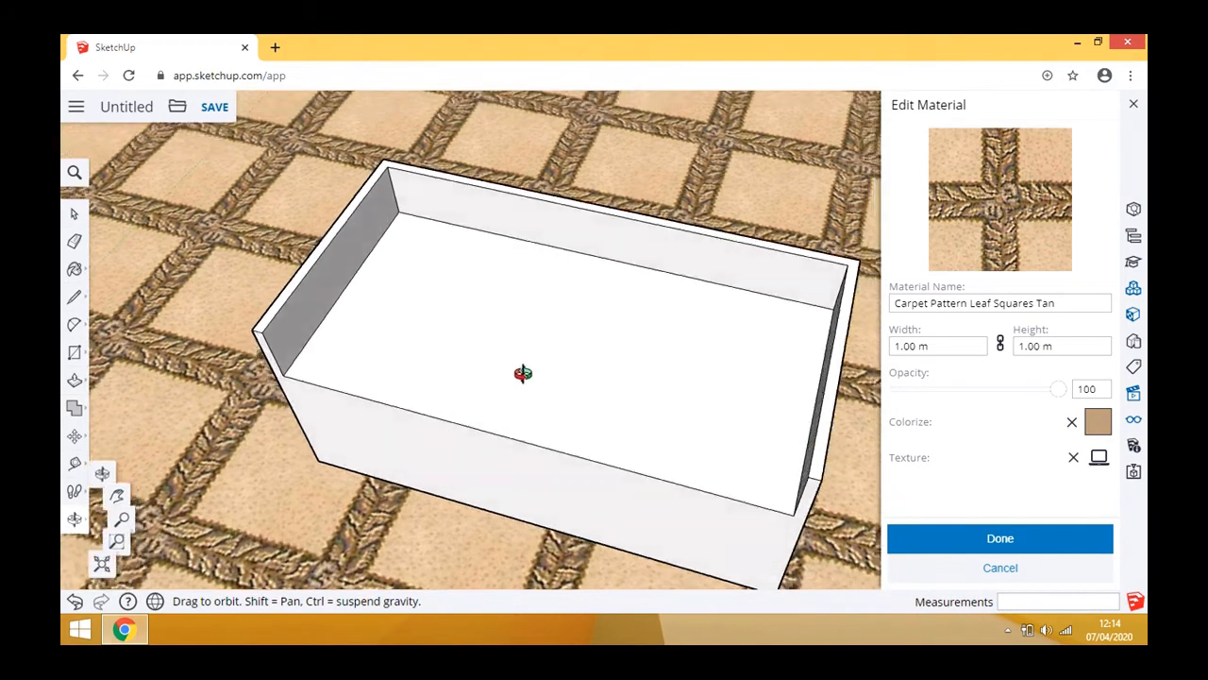
{"action": "left_click_drag", "start_coordinate": [520, 369], "coordinate": [655, 405]}
{"action": "scroll", "coordinate": [679, 375], "scroll_direction": "up", "scroll_amount": 2}
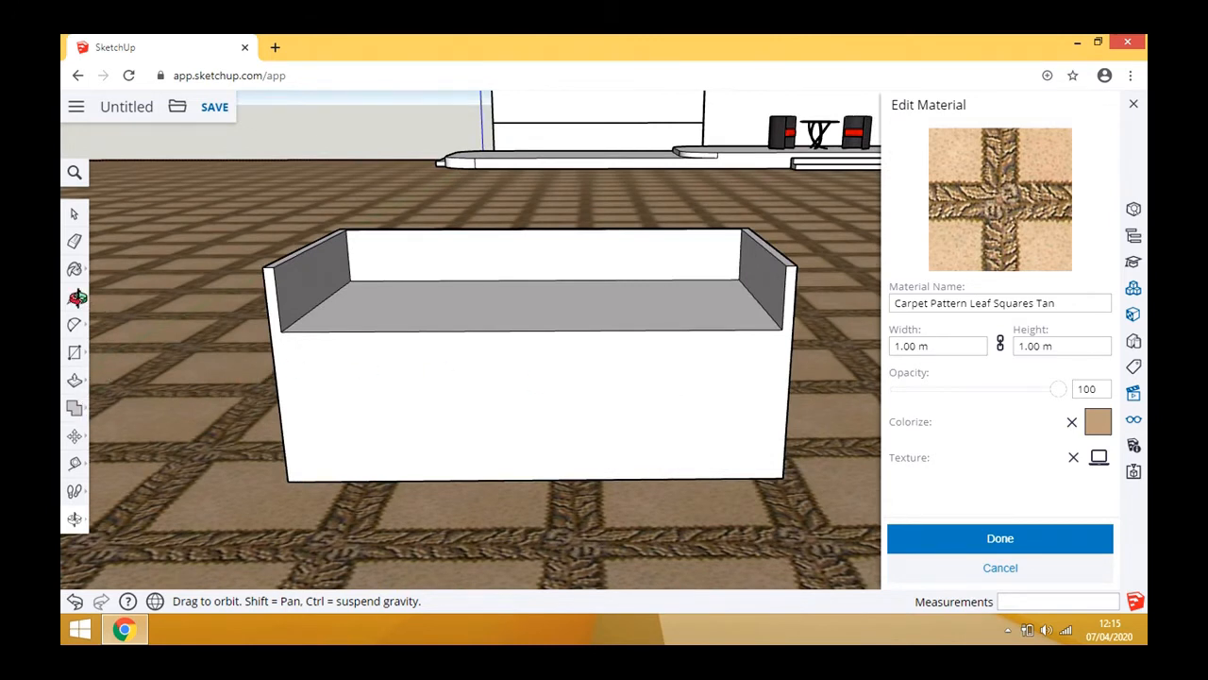
{"action": "left_click", "coordinate": [74, 294]}
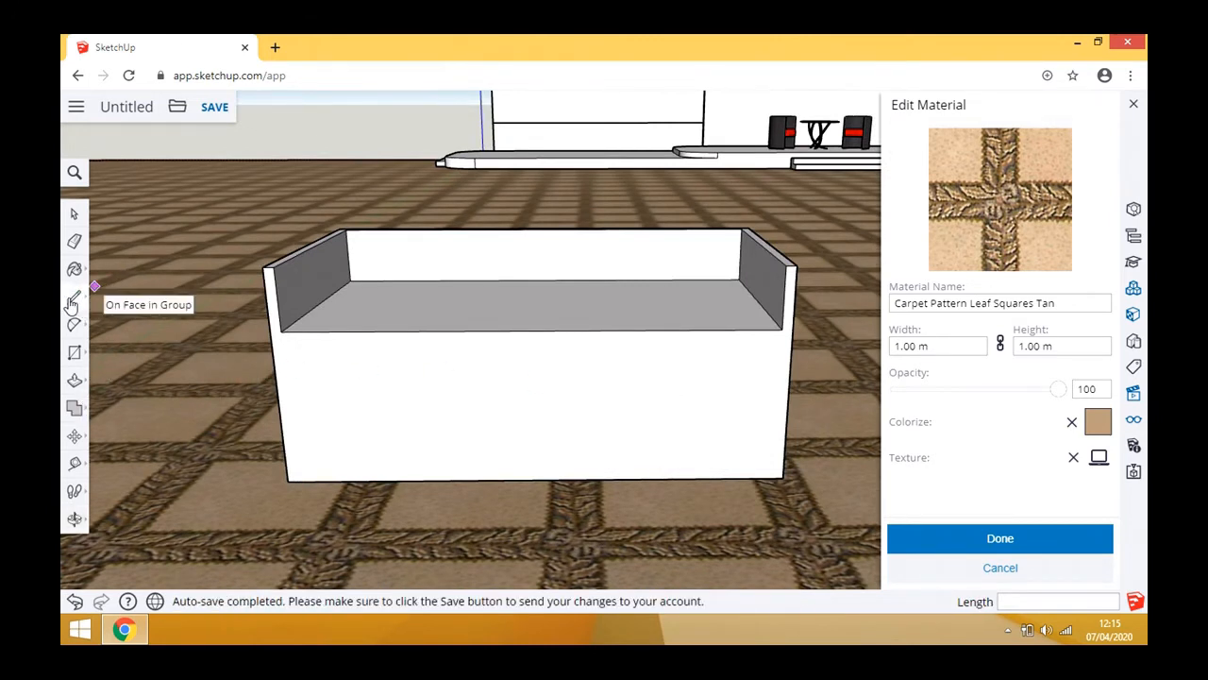
{"action": "left_click", "coordinate": [281, 330]}
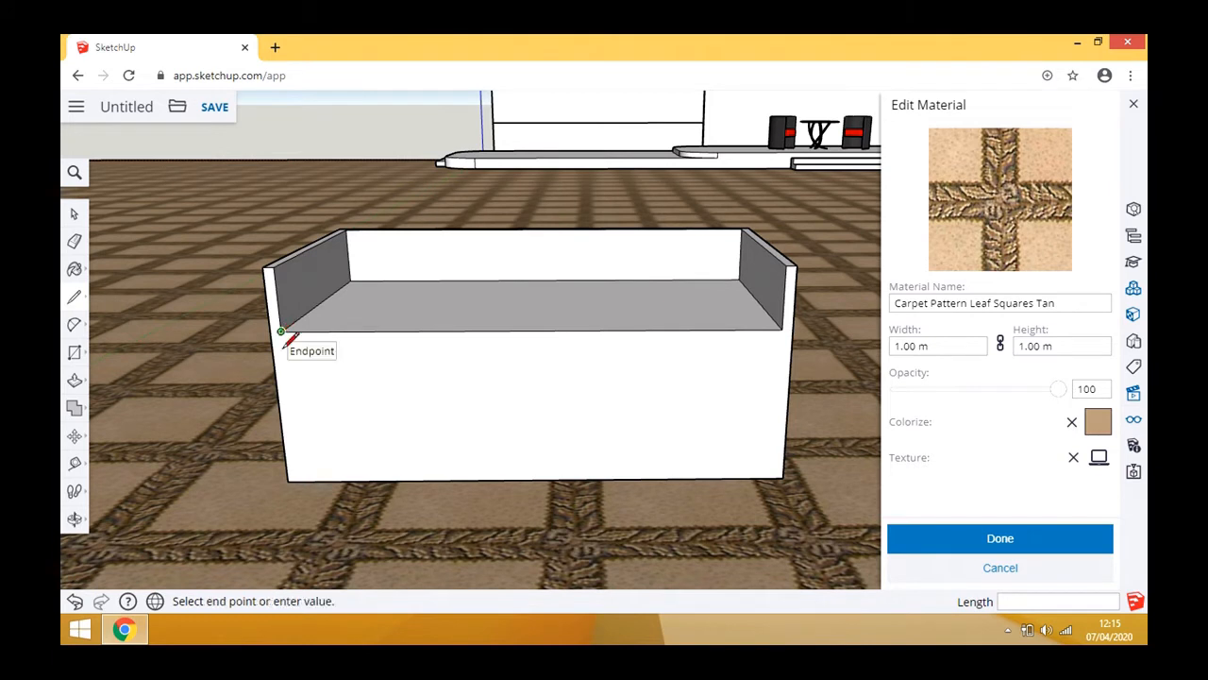
{"action": "left_click", "coordinate": [297, 481]}
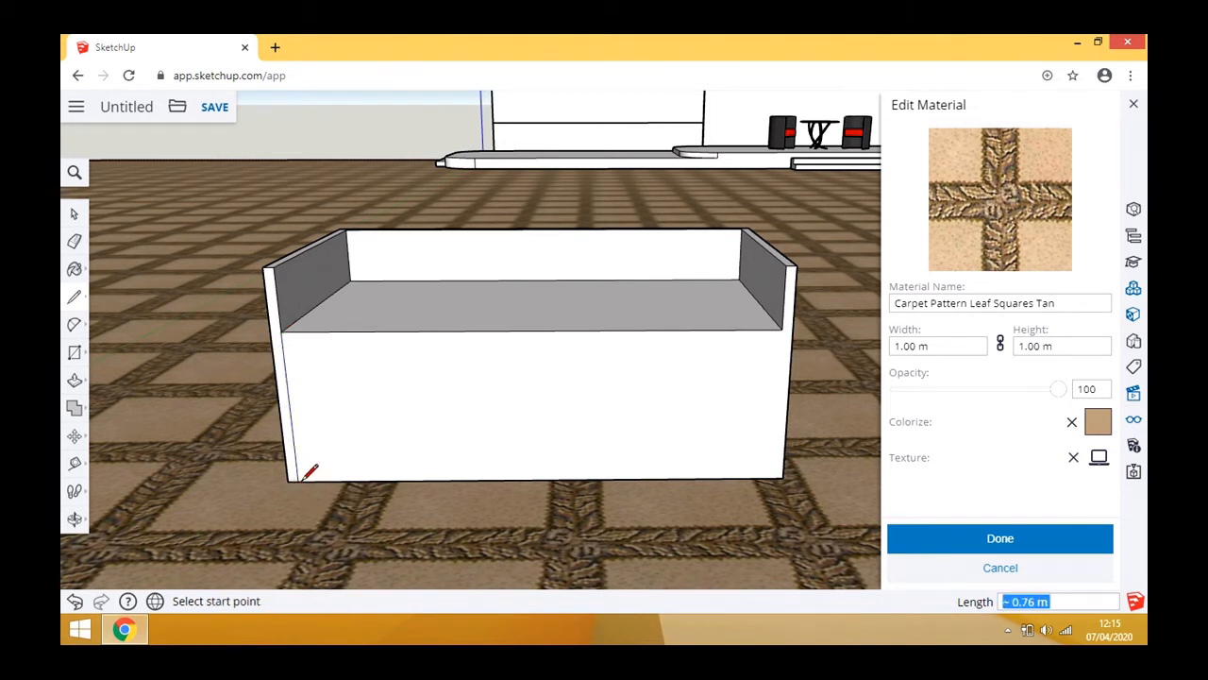
{"action": "left_click", "coordinate": [781, 330]}
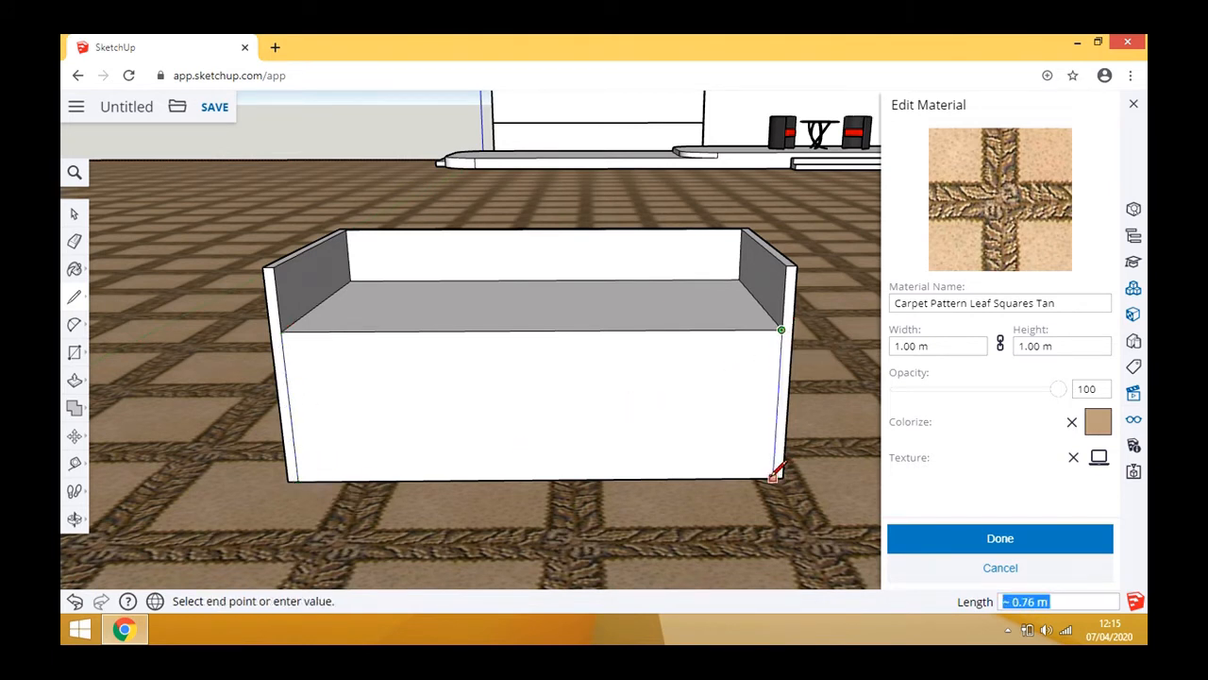
{"action": "left_click", "coordinate": [782, 476]}
- Paint the whole box, including its rim and inner faces, solid black from the Colors material collection
{"action": "left_click", "coordinate": [75, 514]}
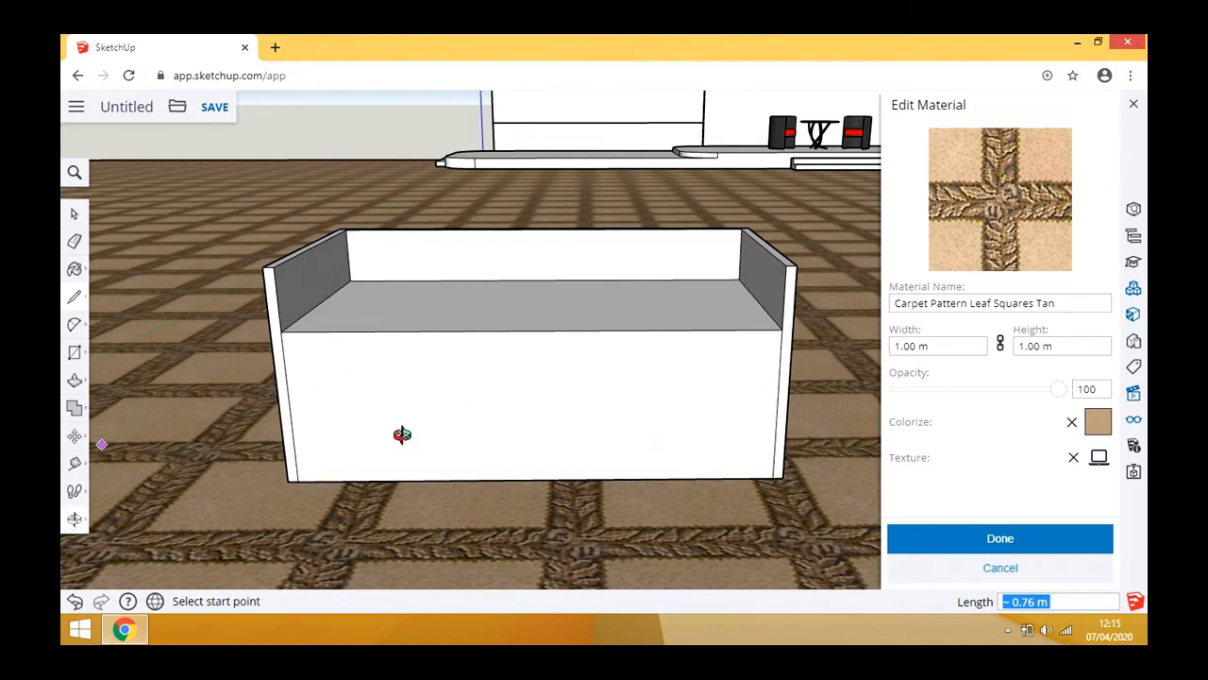
{"action": "left_click_drag", "start_coordinate": [399, 434], "coordinate": [135, 235]}
{"action": "left_click", "coordinate": [74, 215]}
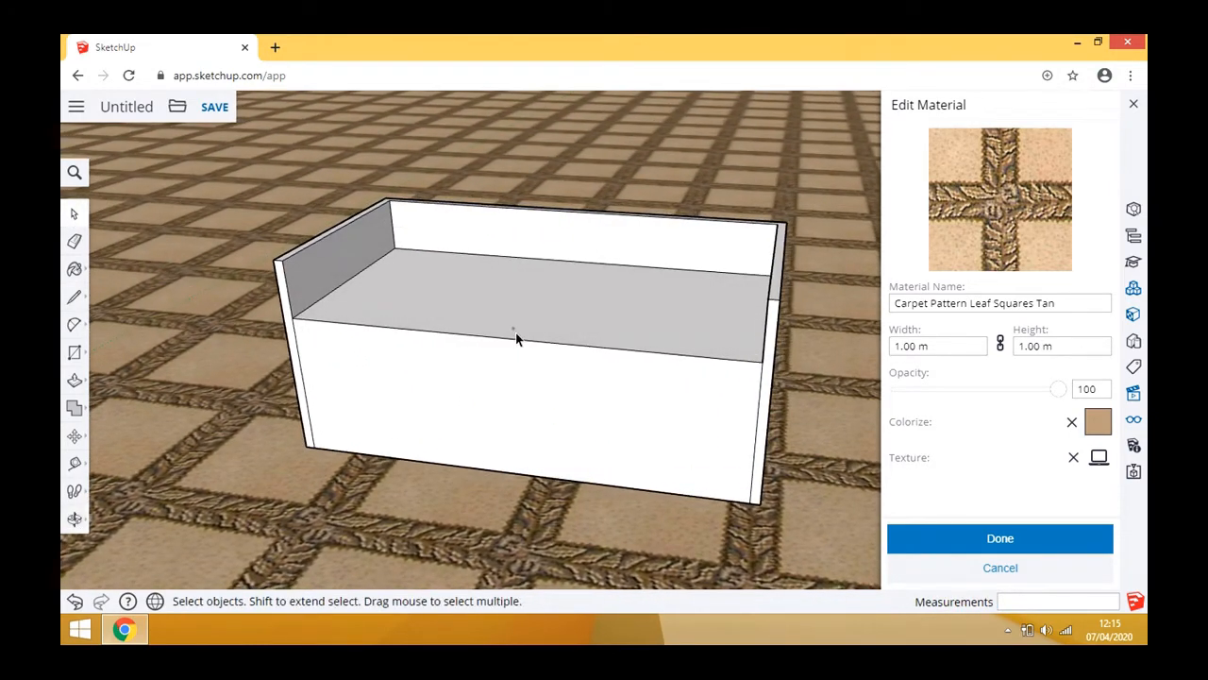
{"action": "triple_click", "coordinate": [516, 340]}
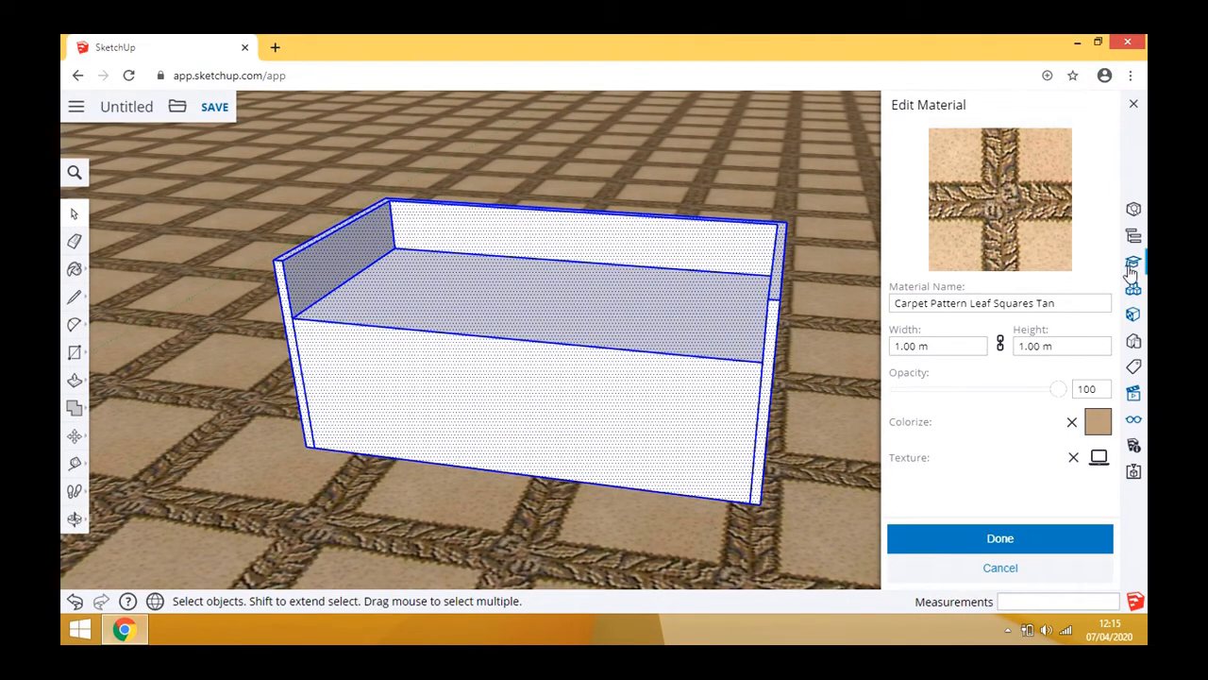
{"action": "left_click", "coordinate": [1137, 105]}
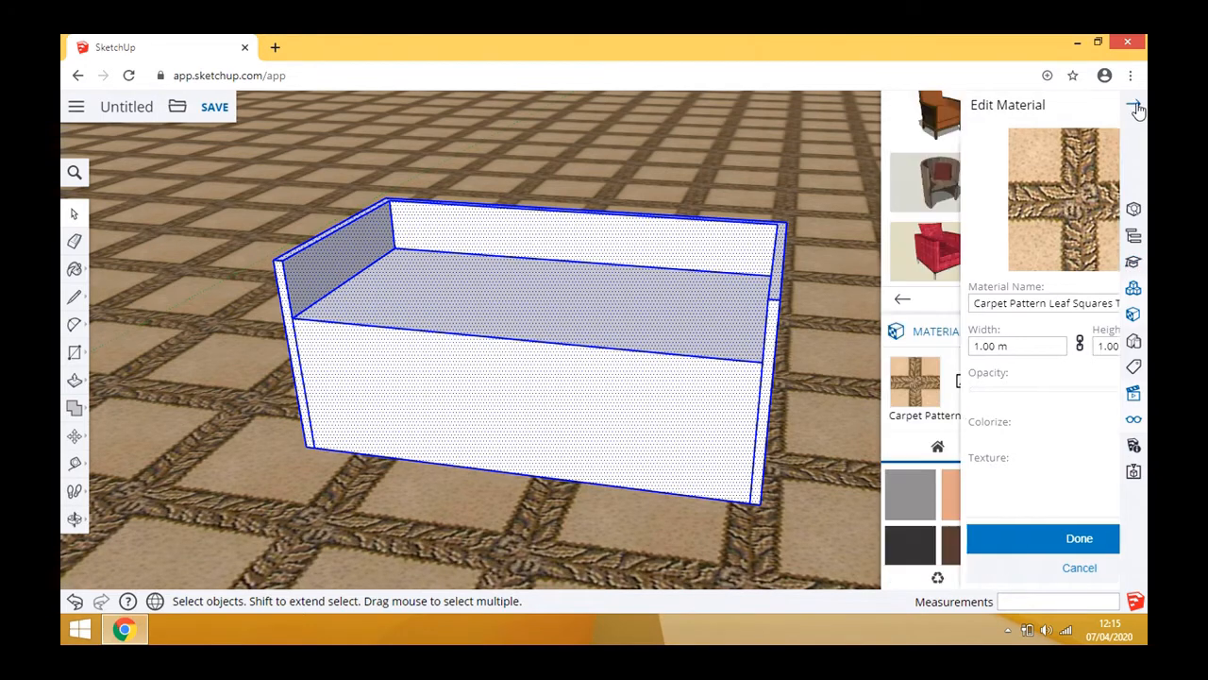
{"action": "mouse_move", "coordinate": [1114, 309]}
{"action": "left_mouse_down"}
{"action": "mouse_move", "coordinate": [1128, 442]}
{"action": "mouse_move", "coordinate": [1119, 319]}
{"action": "left_mouse_up"}
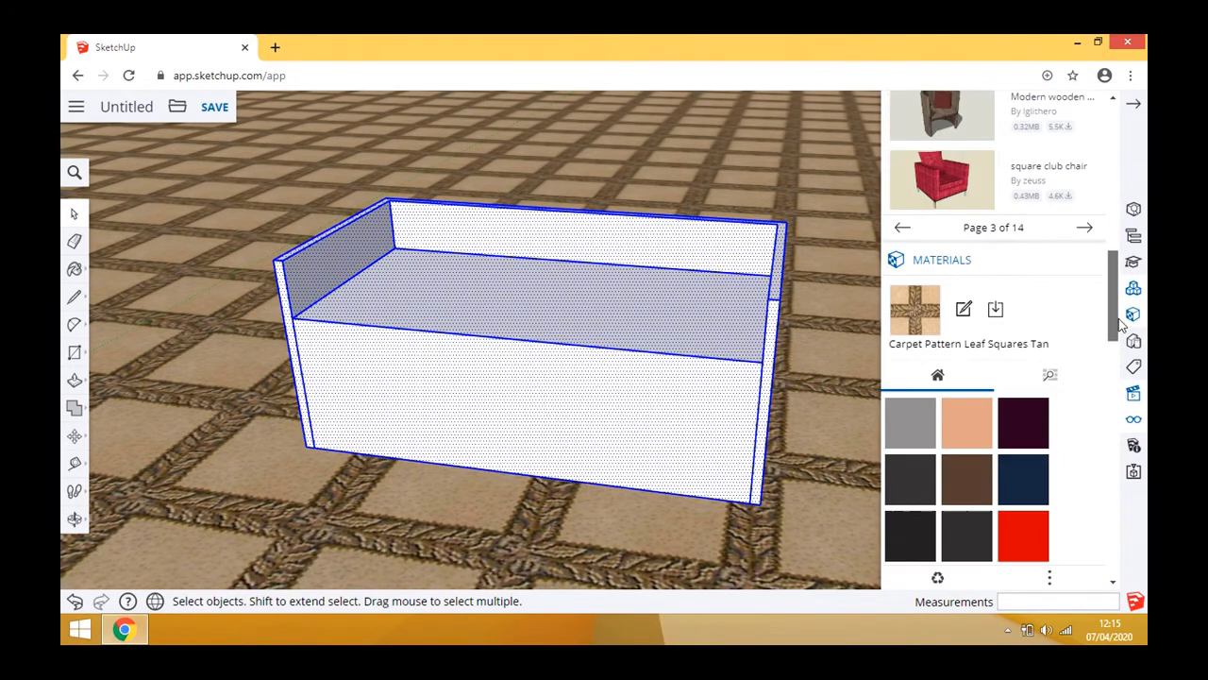
{"action": "left_click", "coordinate": [1050, 375]}
{"action": "scroll", "coordinate": [1112, 285], "scroll_direction": "down", "scroll_amount": 3}
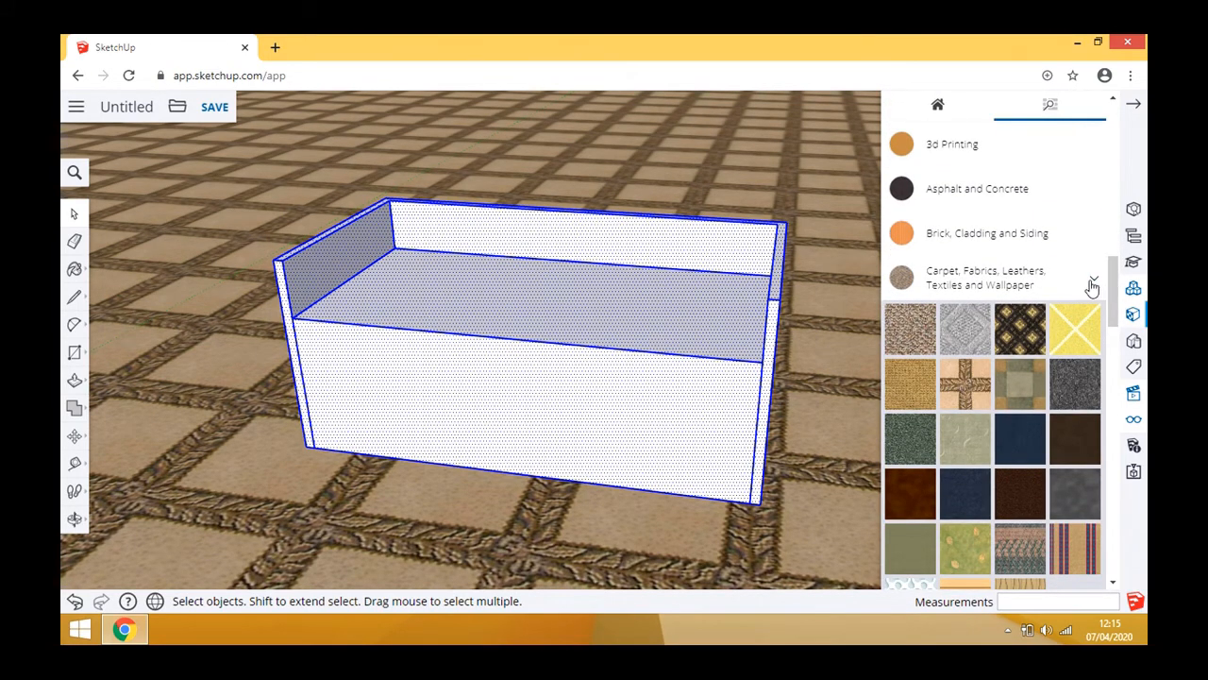
{"action": "left_click", "coordinate": [1094, 283]}
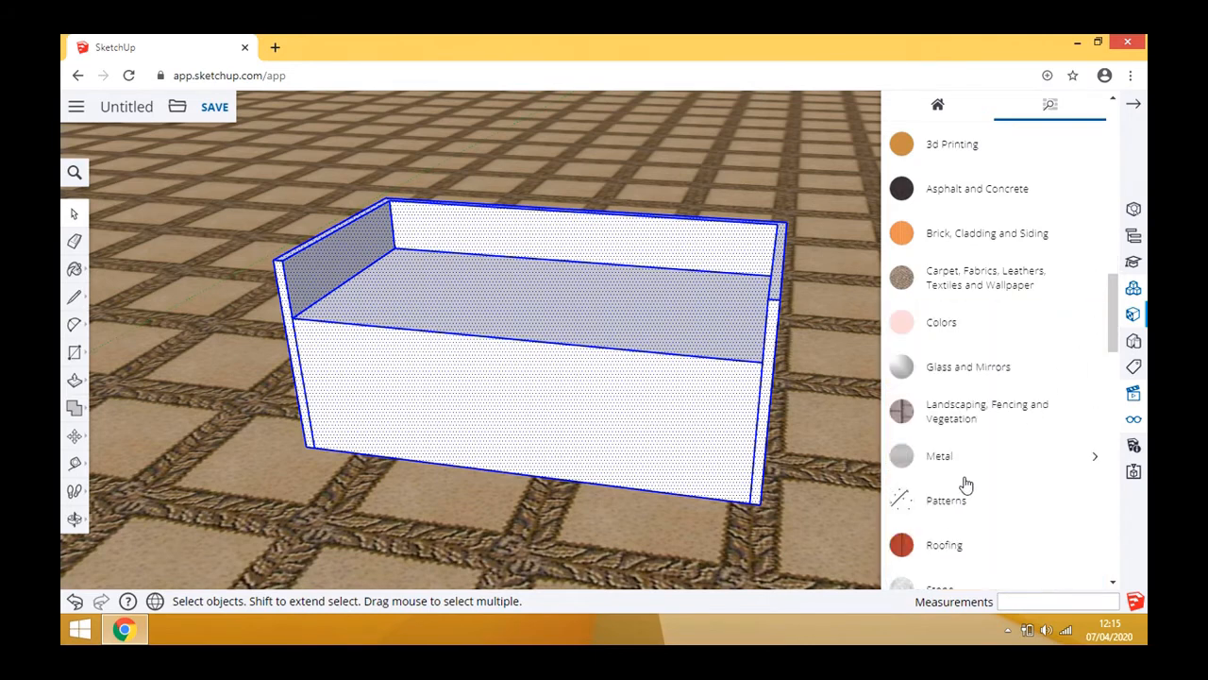
{"action": "left_click", "coordinate": [1095, 320]}
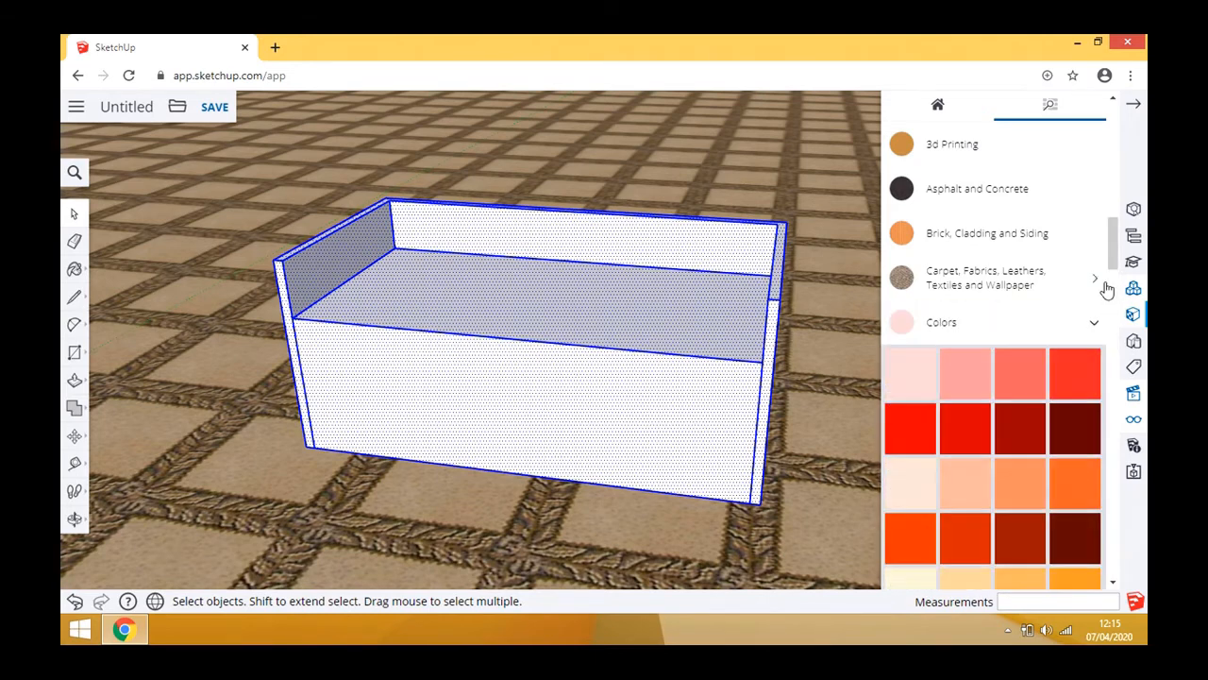
{"action": "left_click_drag", "start_coordinate": [1115, 285], "coordinate": [1113, 386]}
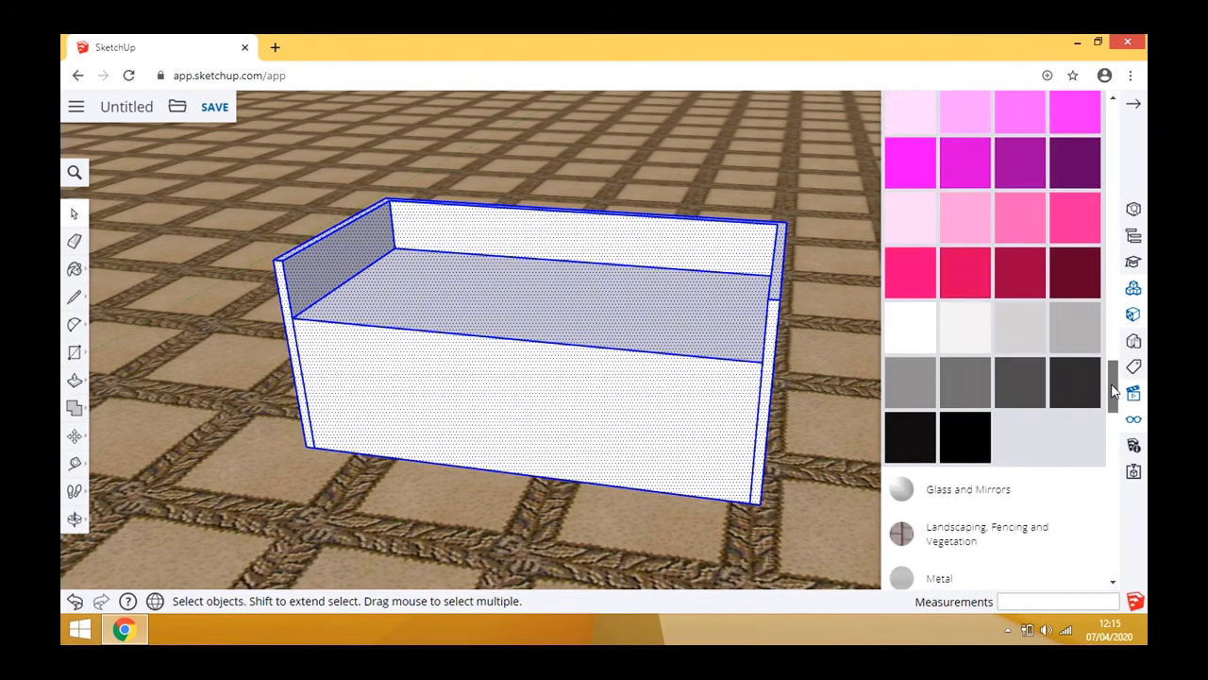
{"action": "left_click", "coordinate": [961, 434]}
{"action": "left_click", "coordinate": [721, 396]}
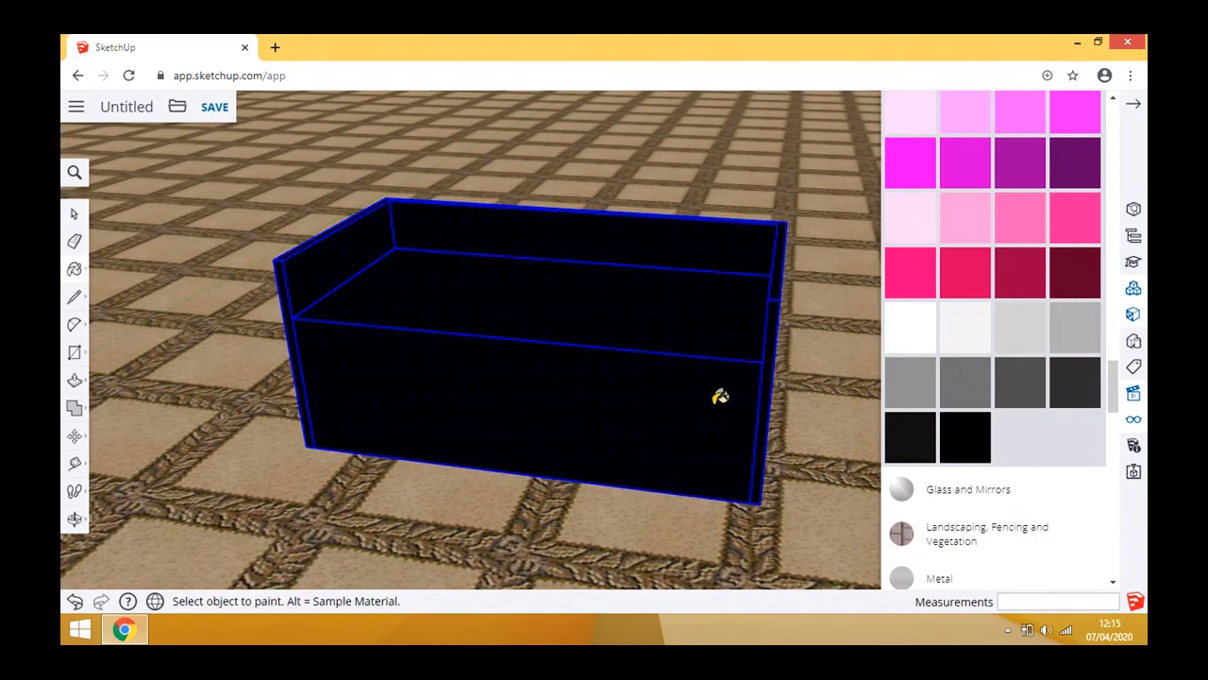
- Paint the box's recessed top face and the front face between the side strips white
{"action": "left_click", "coordinate": [75, 214]}
{"action": "left_click", "coordinate": [382, 385]}
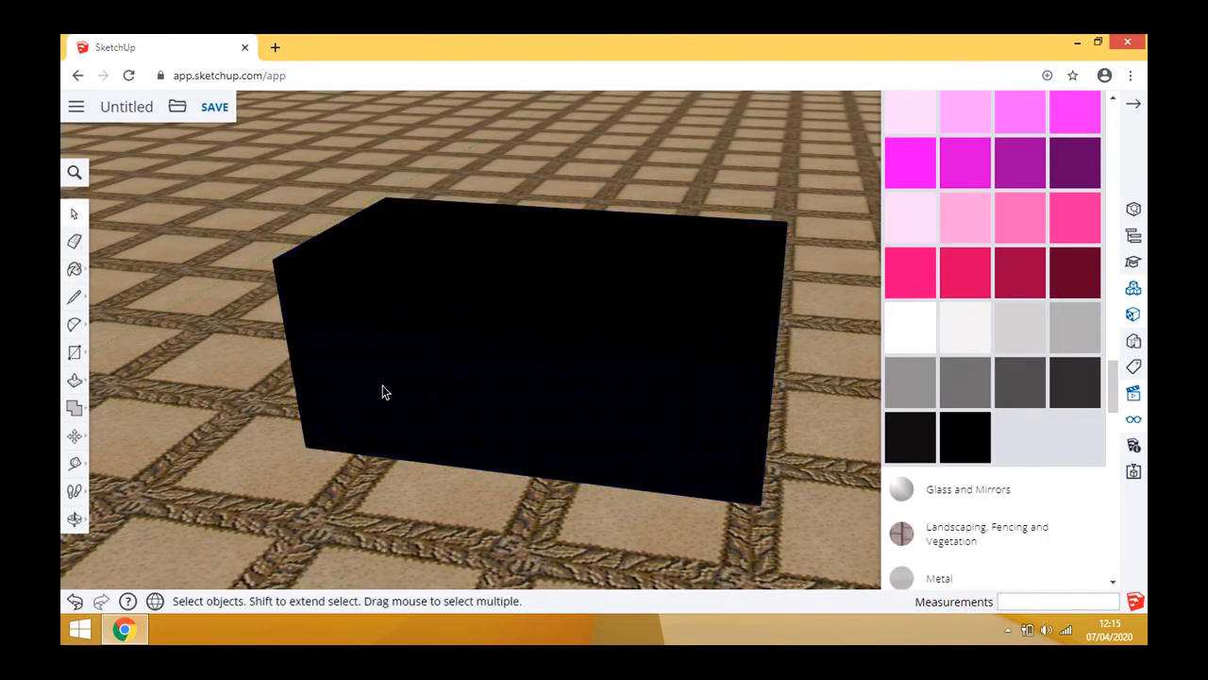
{"action": "left_click", "coordinate": [920, 330]}
{"action": "left_click", "coordinate": [644, 296]}
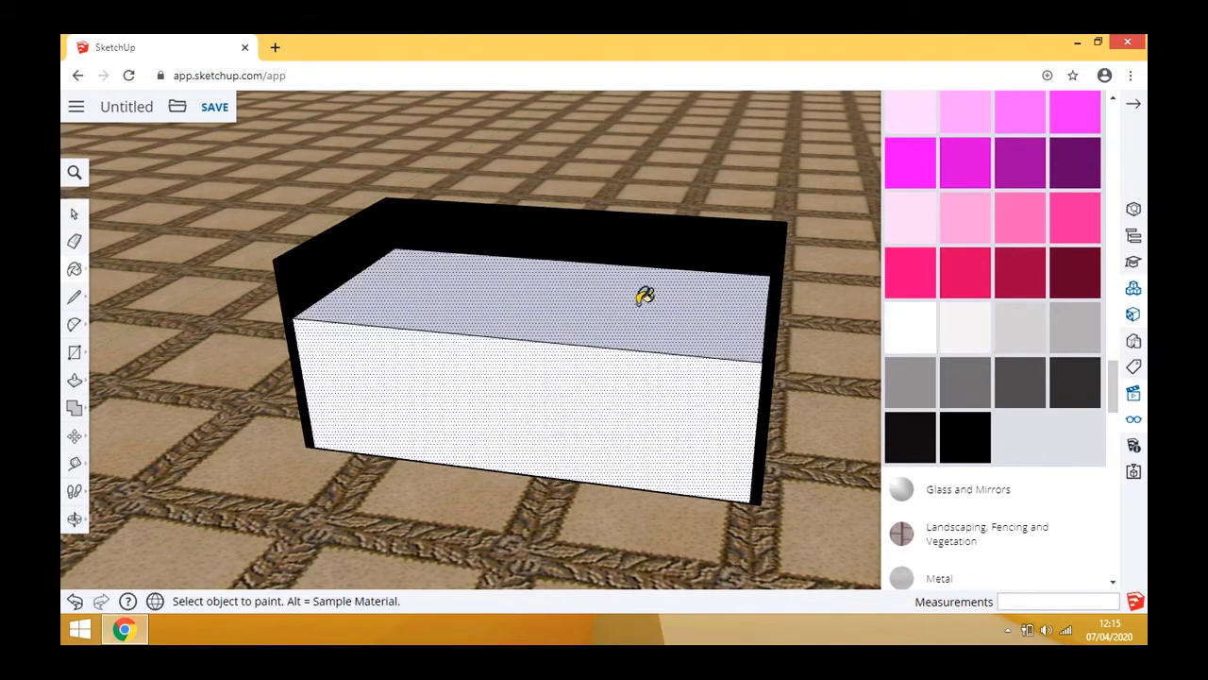
{"action": "left_click", "coordinate": [75, 214]}
{"action": "left_click", "coordinate": [228, 284]}
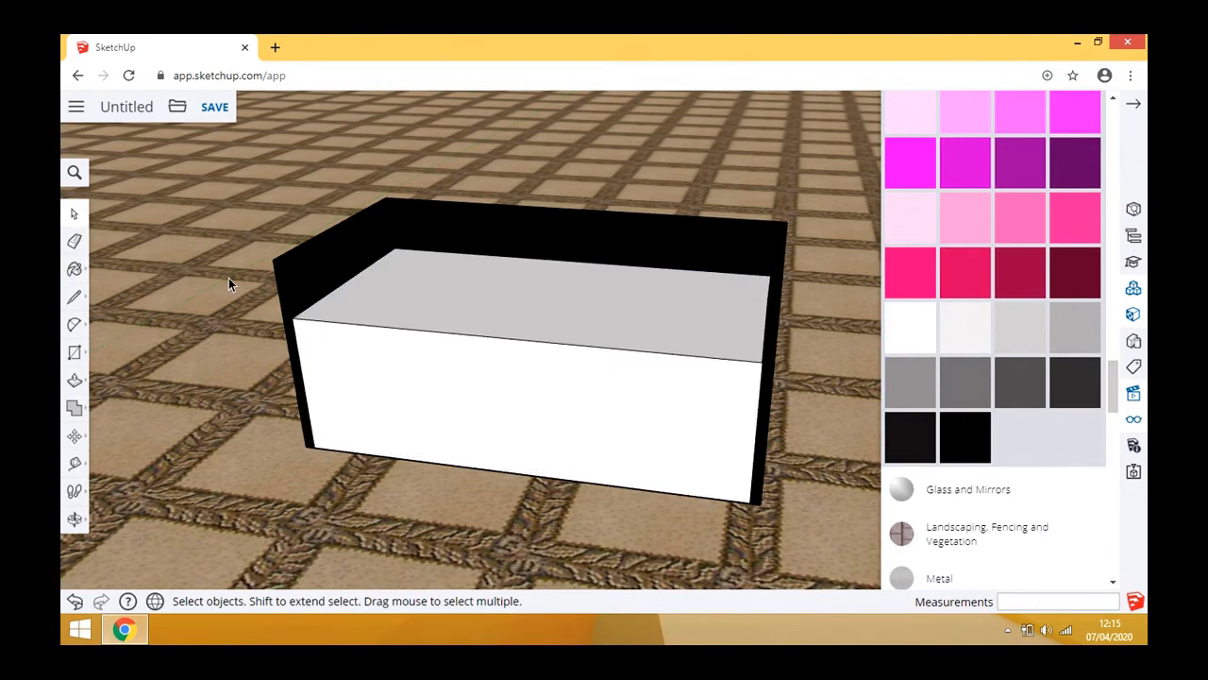
{"action": "left_click", "coordinate": [75, 519]}
{"action": "left_click_drag", "start_coordinate": [400, 399], "coordinate": [483, 540]}
{"action": "scroll", "coordinate": [499, 475], "scroll_direction": "down", "scroll_amount": 3}
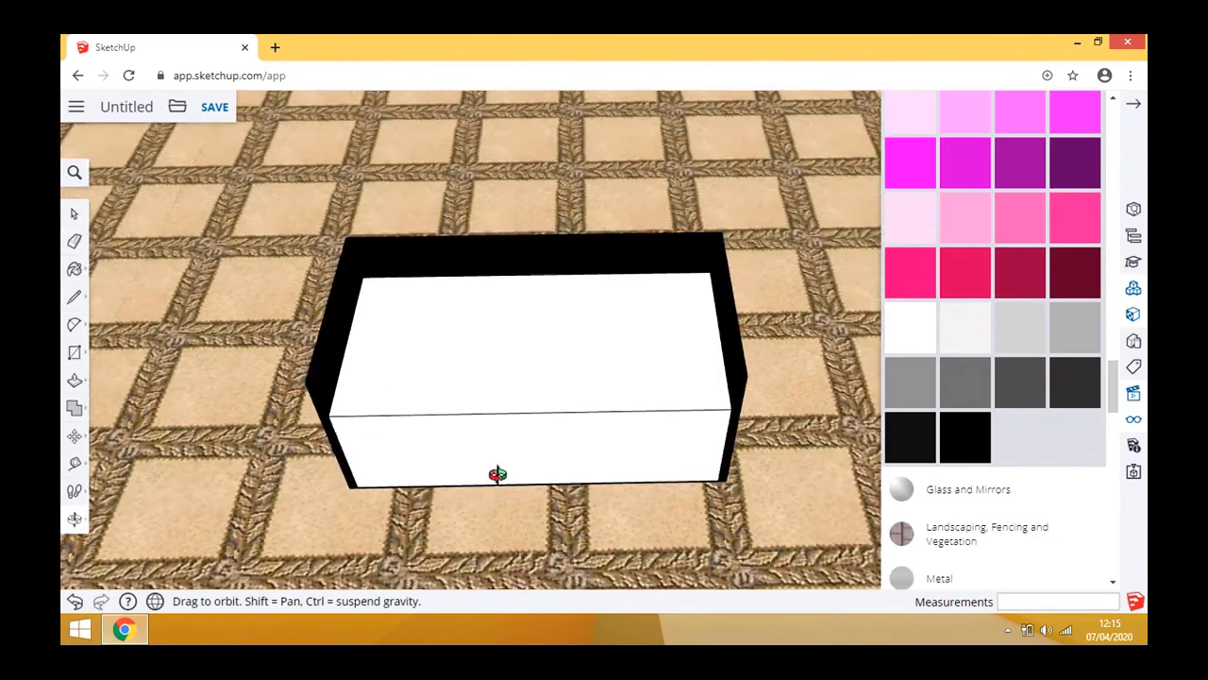
{"action": "left_click", "coordinate": [1133, 103]}
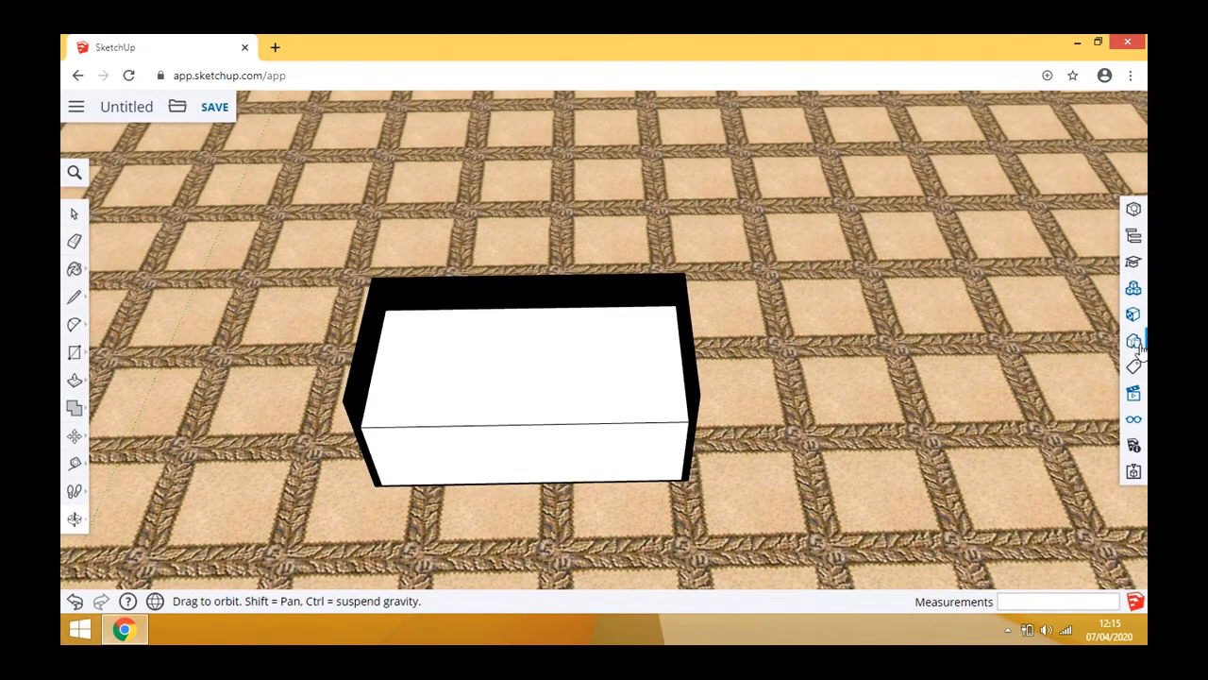
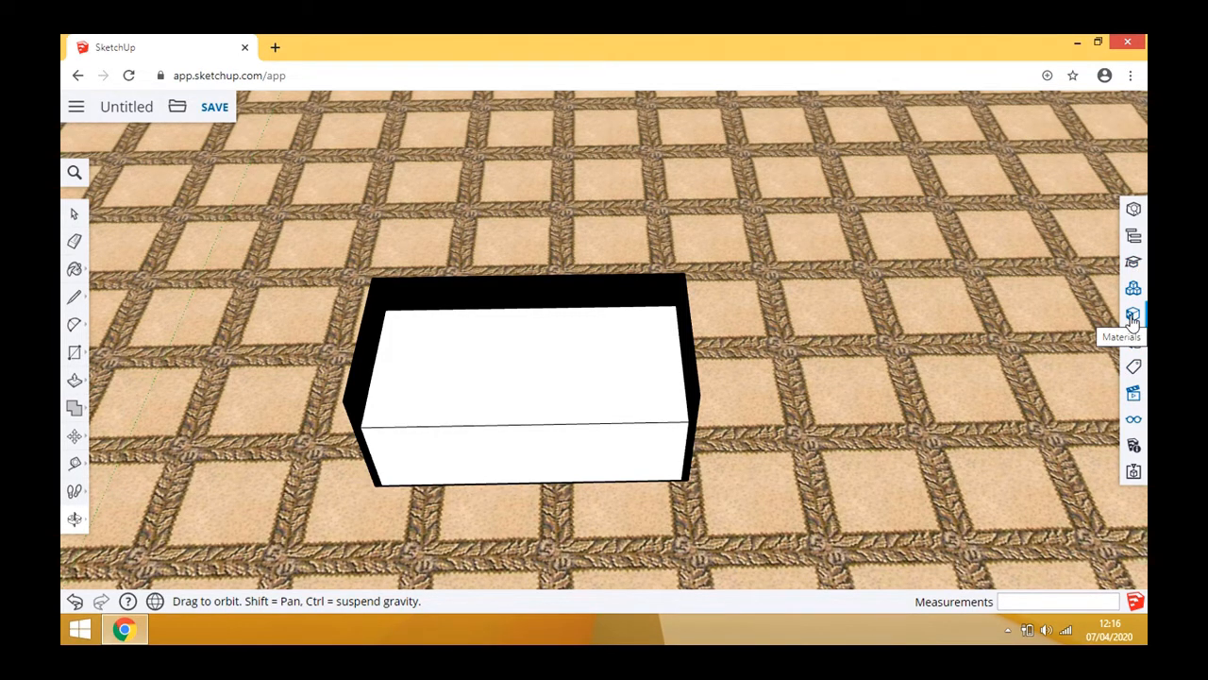
- Find "ql1" in 3D Warehouse, insert the 7.4MB Yamaha QL1, and move it about 0.86 m to the left end of the desk's top
{"action": "left_click", "coordinate": [1133, 290]}
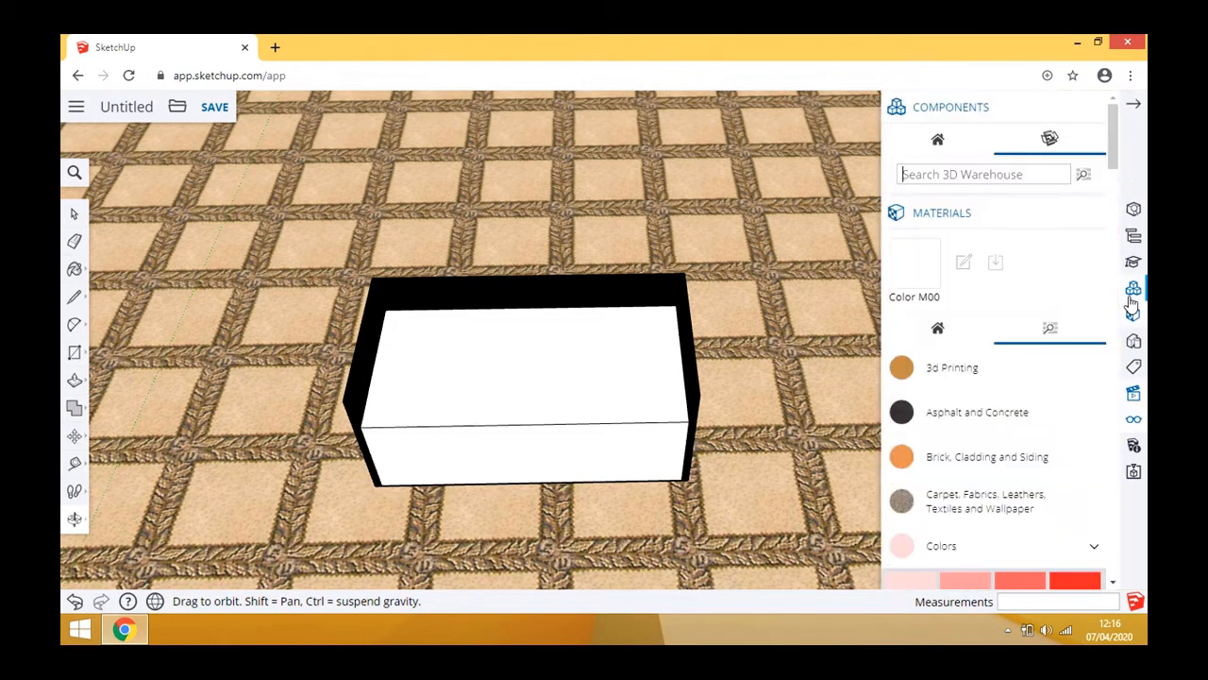
{"action": "left_click", "coordinate": [995, 174]}
{"action": "type", "text": "ql1"}
{"action": "key", "text": "Return"}
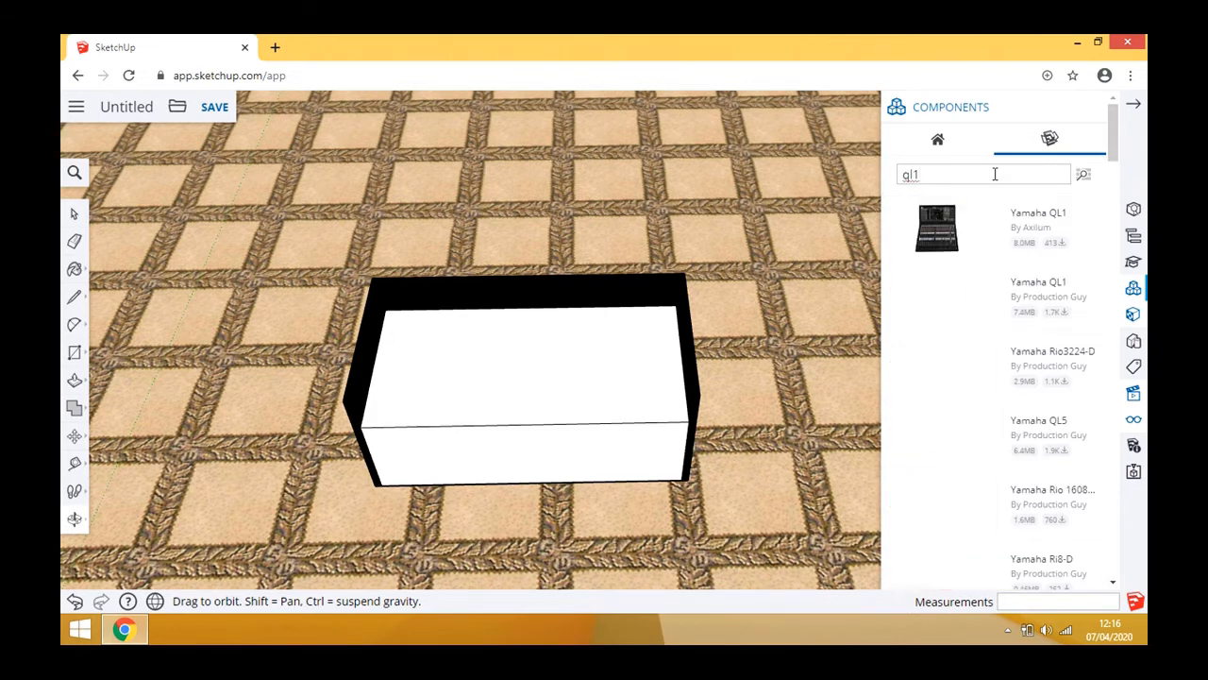
{"action": "left_click", "coordinate": [973, 299]}
{"action": "left_click", "coordinate": [800, 424]}
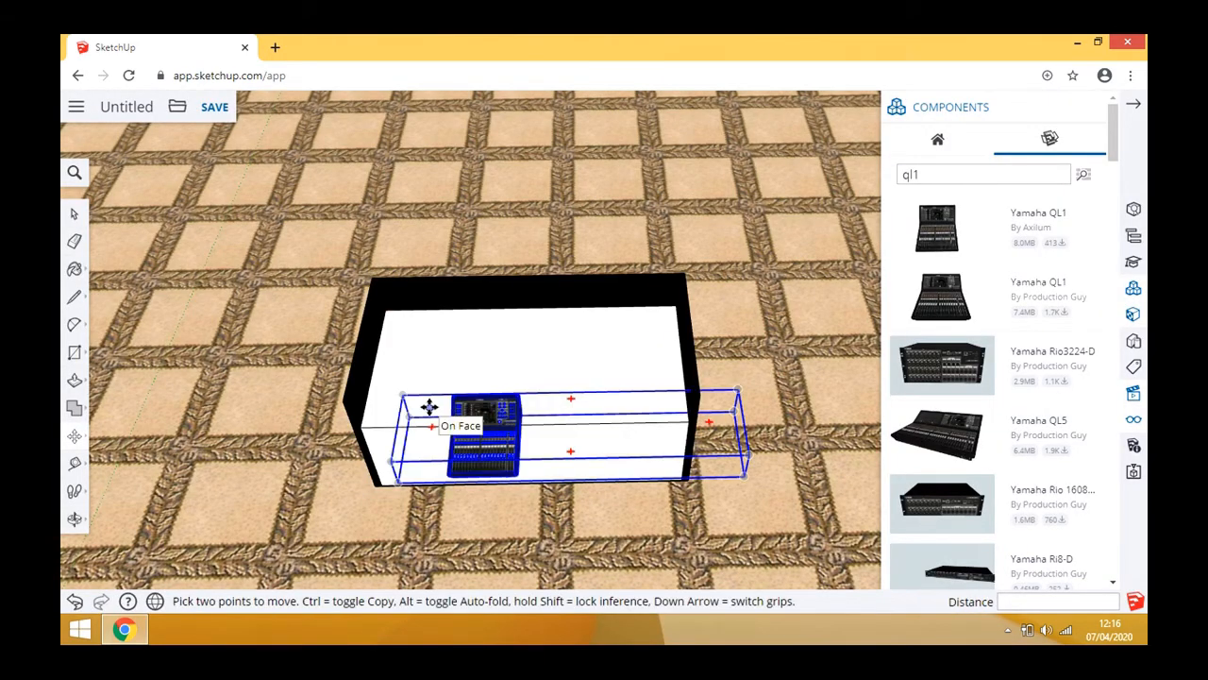
{"action": "left_click", "coordinate": [498, 441]}
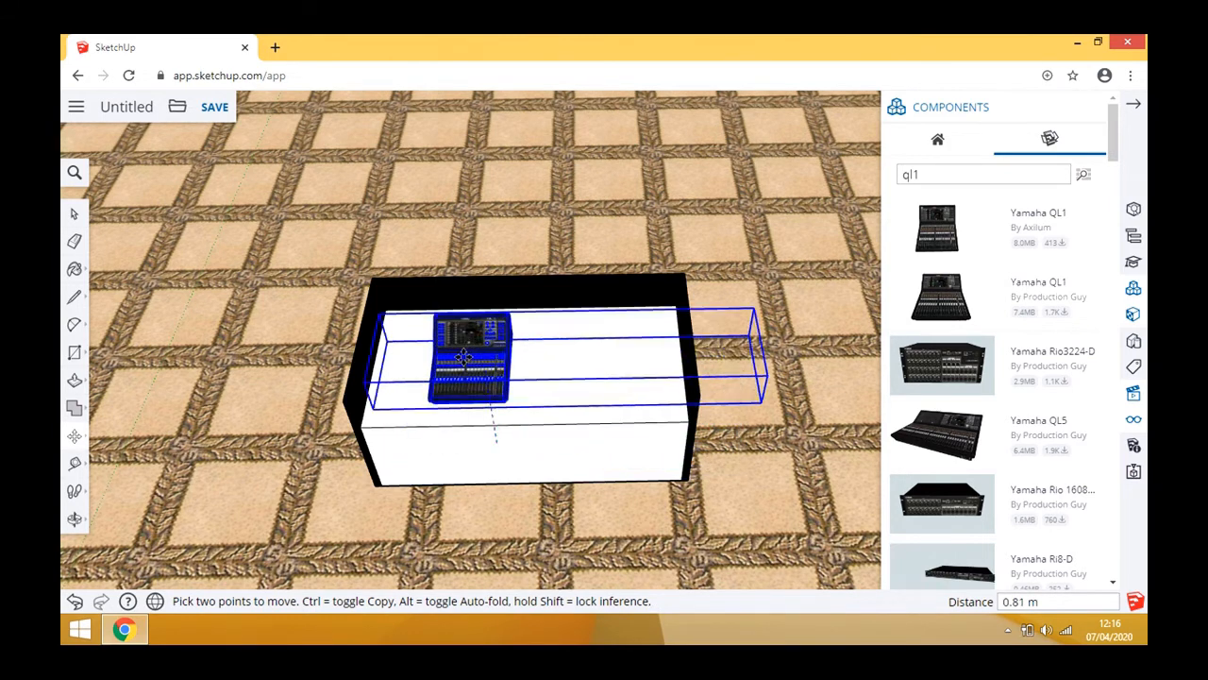
{"action": "left_click", "coordinate": [436, 363]}
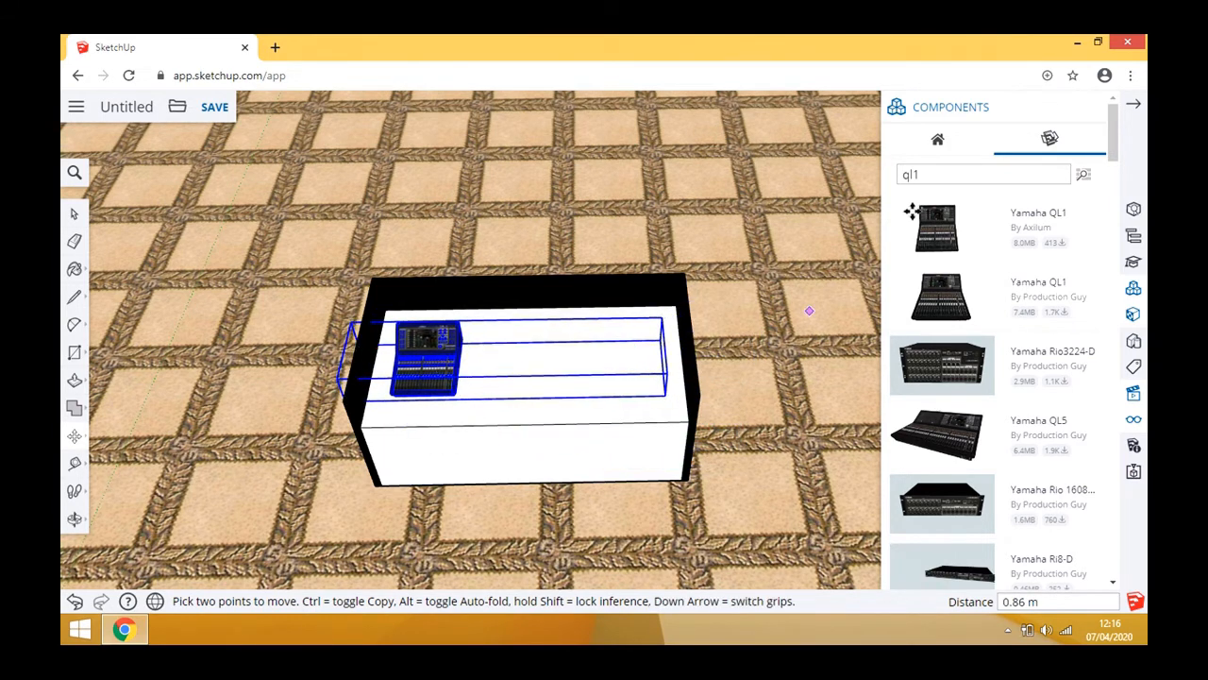
- Search 3D Warehouse for "tiger touch", then clear the search text
{"action": "left_click_drag", "start_coordinate": [928, 175], "coordinate": [882, 167]}
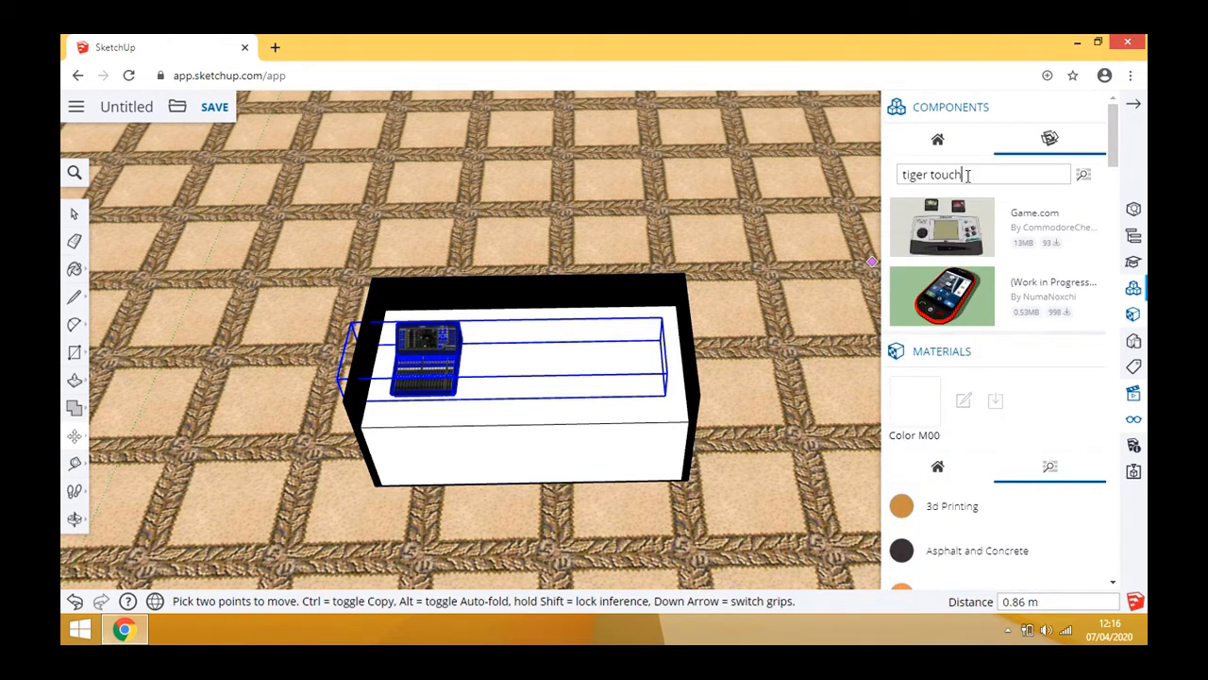
{"action": "left_click_drag", "start_coordinate": [967, 175], "coordinate": [828, 171]}
{"action": "type", "text": "pl"}
{"action": "key", "text": "BackSpace"}
{"action": "key", "text": "BackSpace"}
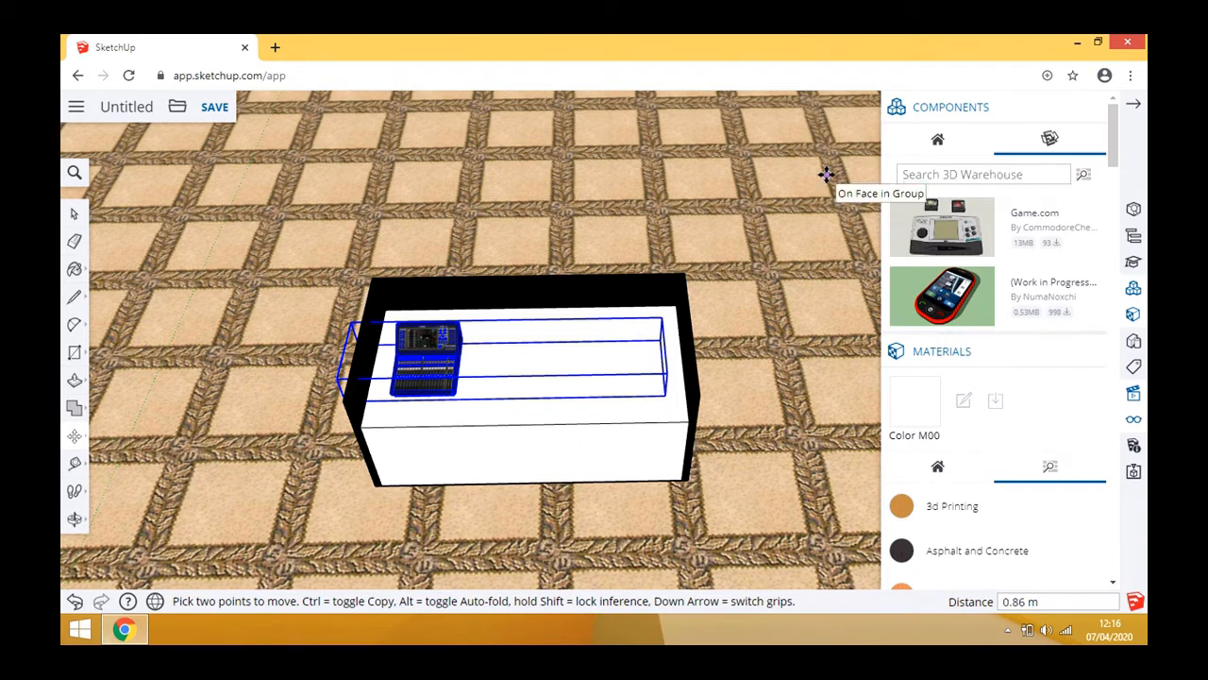
- Search 3D Warehouse for "pearl desk" and place the Avolites Pearl console on the right half of the desk's top
{"action": "type", "text": "pe"}
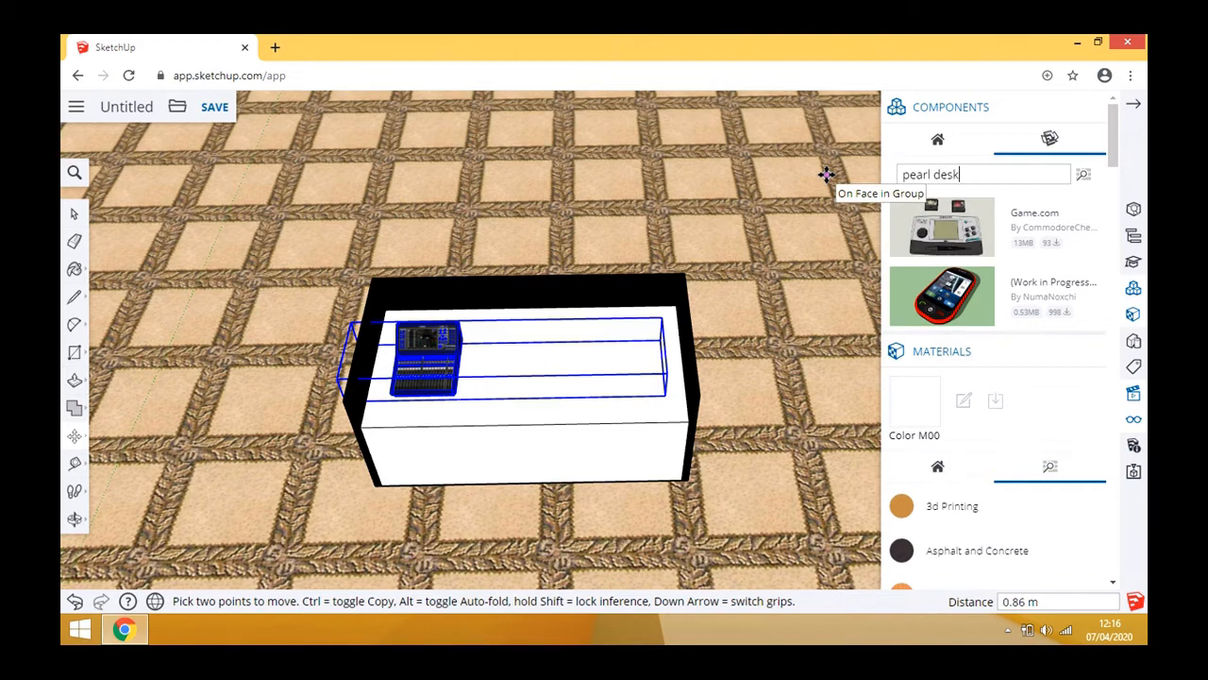
{"action": "type", "text": "arl desk"}
{"action": "key", "text": "Return"}
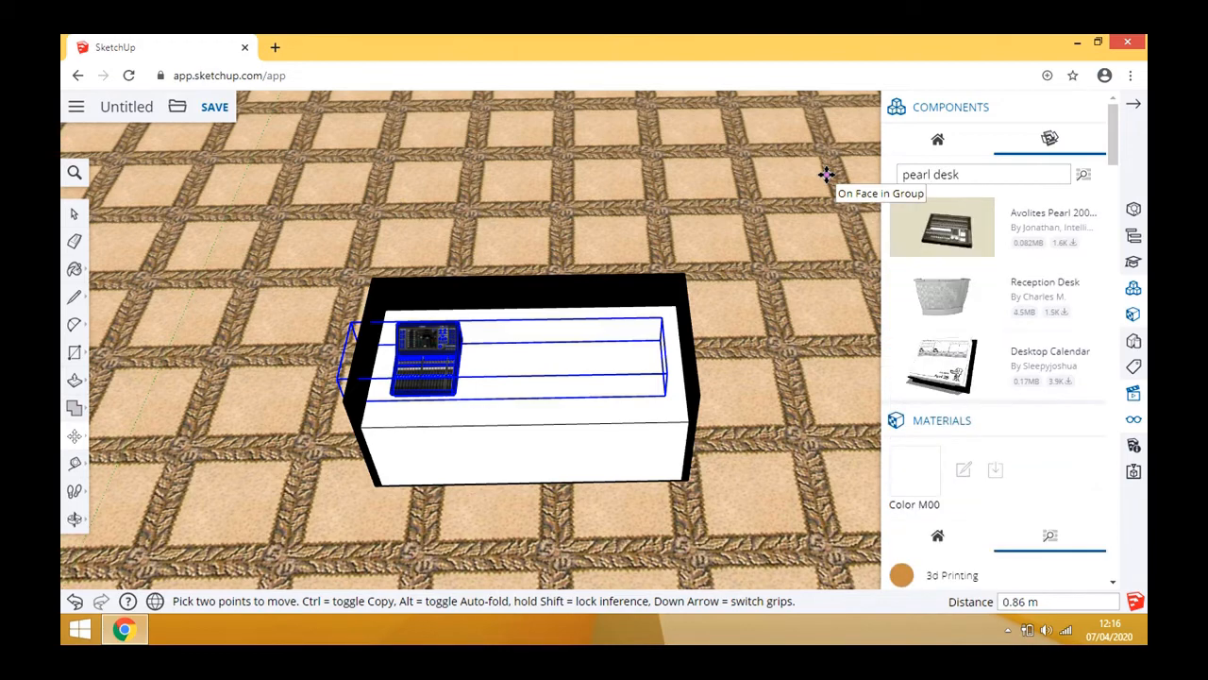
{"action": "left_click", "coordinate": [968, 239]}
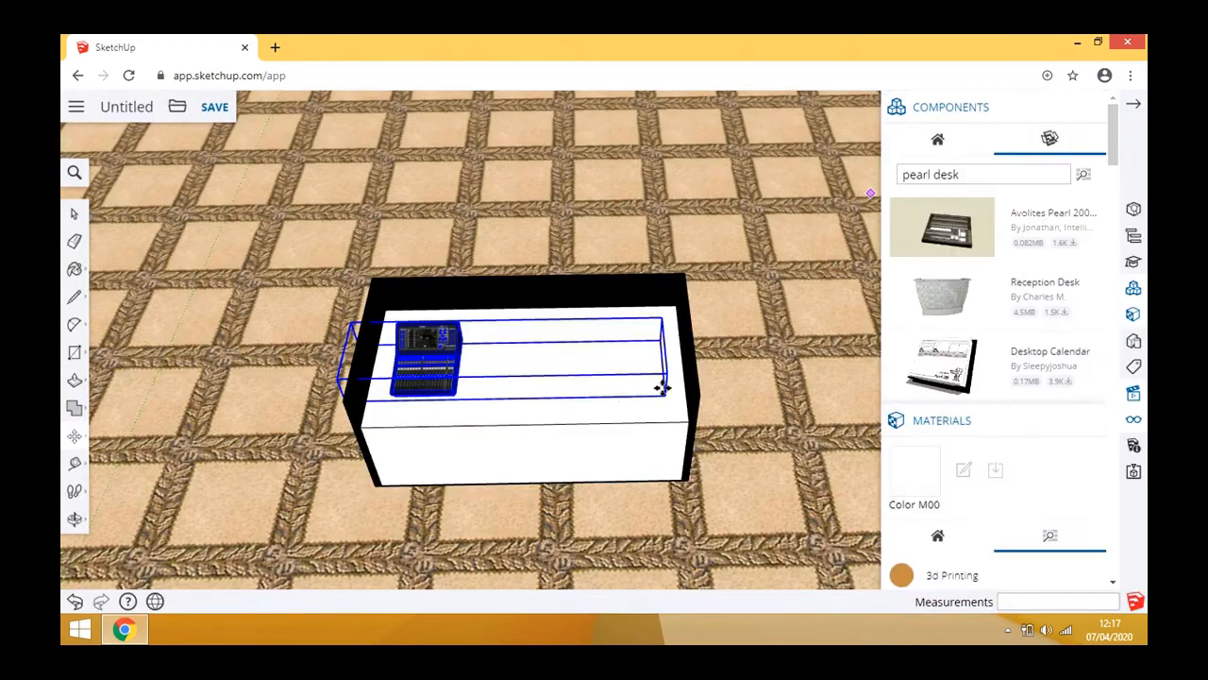
{"action": "left_click", "coordinate": [572, 401]}
- Select the black-and-white control desk together with both consoles and make them one group
{"action": "scroll", "coordinate": [758, 374], "scroll_direction": "down", "scroll_amount": 5}
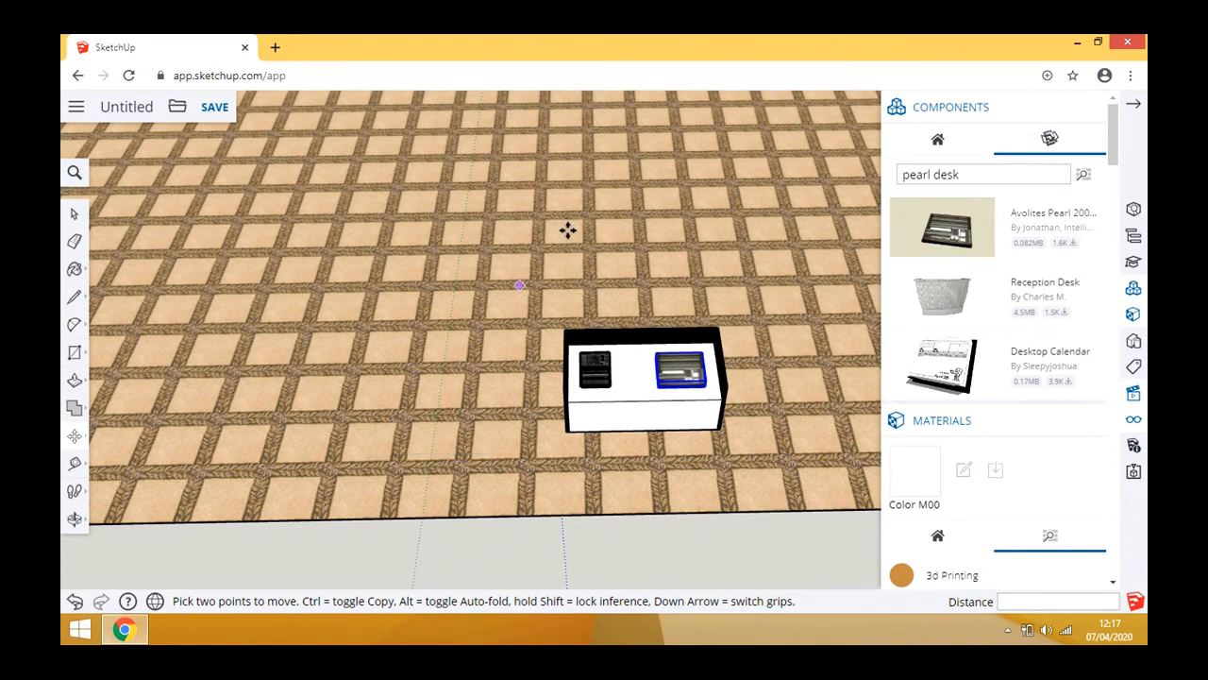
{"action": "scroll", "coordinate": [386, 396], "scroll_direction": "down", "scroll_amount": 6}
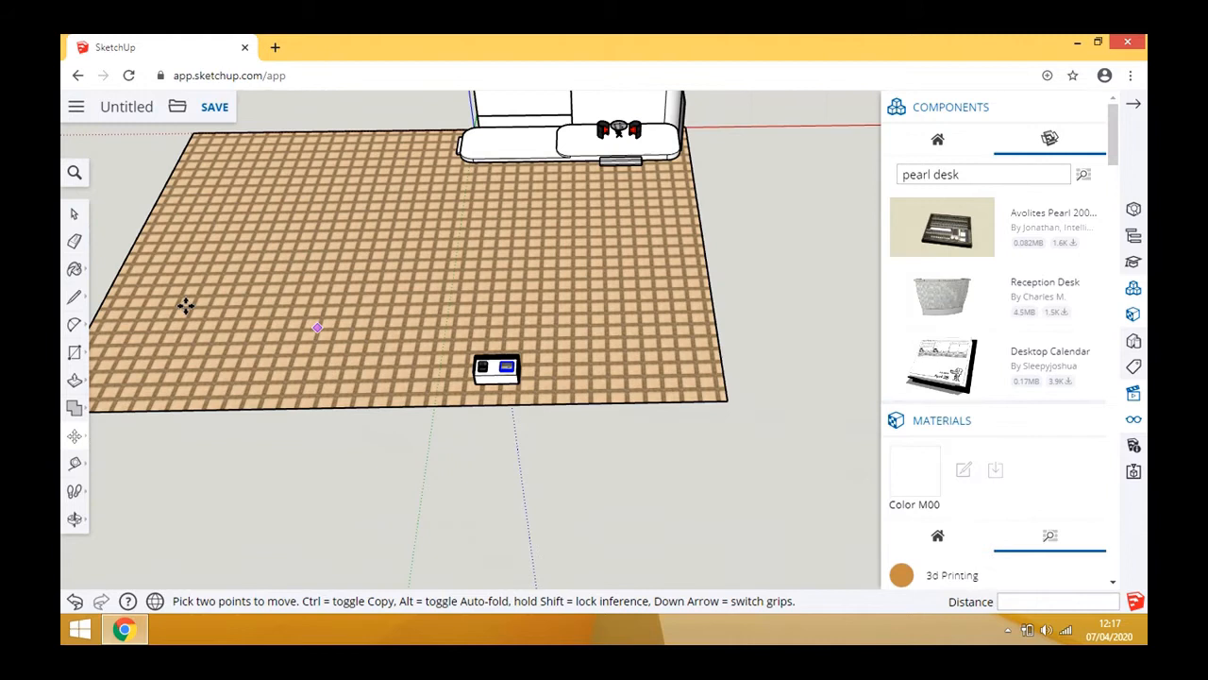
{"action": "left_click", "coordinate": [74, 214]}
{"action": "left_click", "coordinate": [511, 373]}
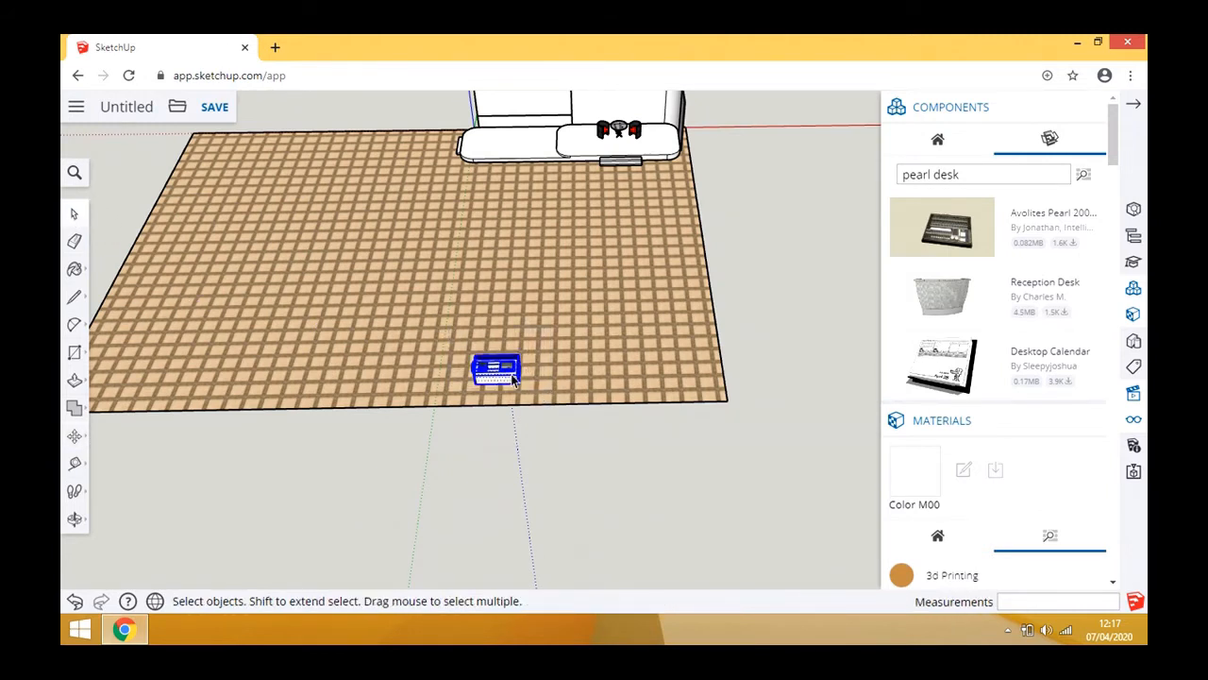
{"action": "right_click", "coordinate": [511, 374]}
{"action": "left_click", "coordinate": [562, 496]}
- Move the grouped control desk about 10.67 m along the red axis to the carpet's front right corner
{"action": "left_click", "coordinate": [75, 435]}
{"action": "left_click", "coordinate": [496, 371]}
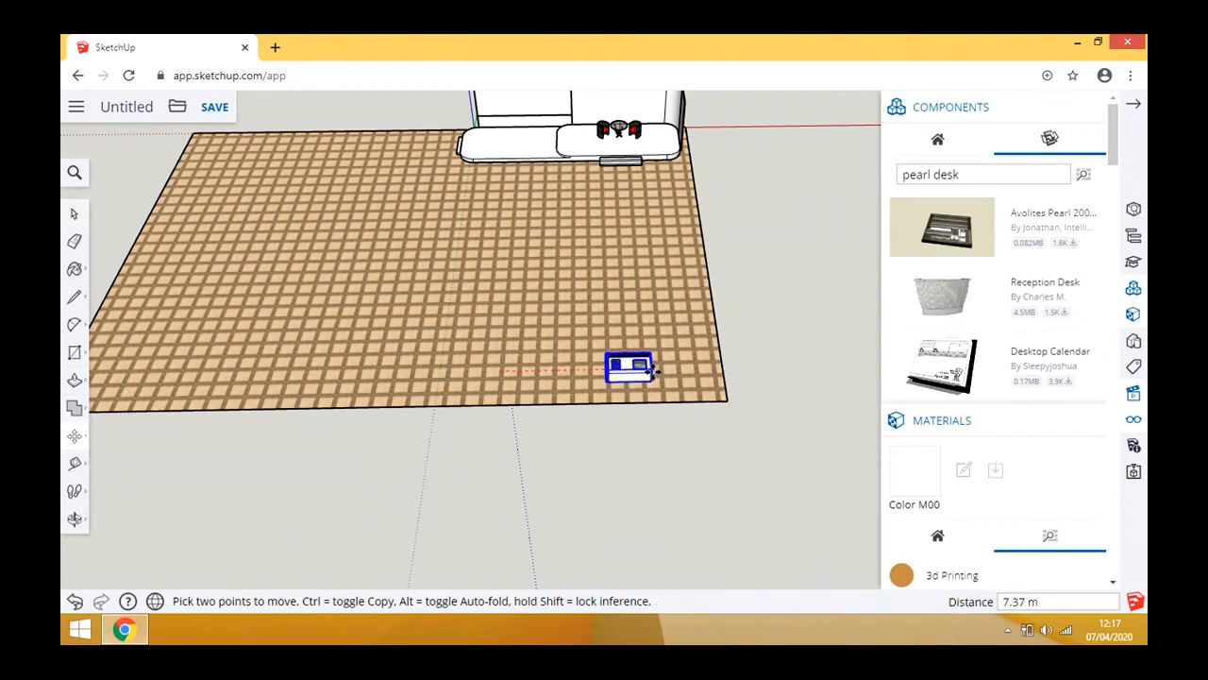
{"action": "left_click", "coordinate": [692, 373]}
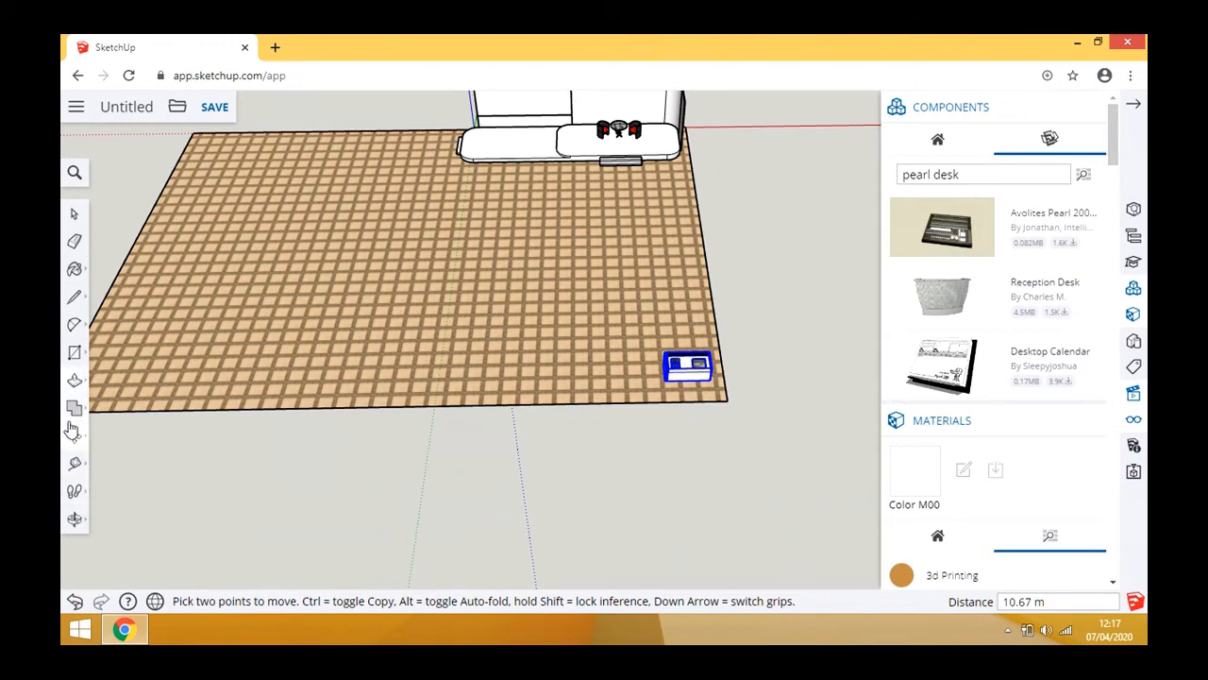
- Draw a 1 m by 1 m square on the carpet just left of the control desk
{"action": "left_click", "coordinate": [75, 490]}
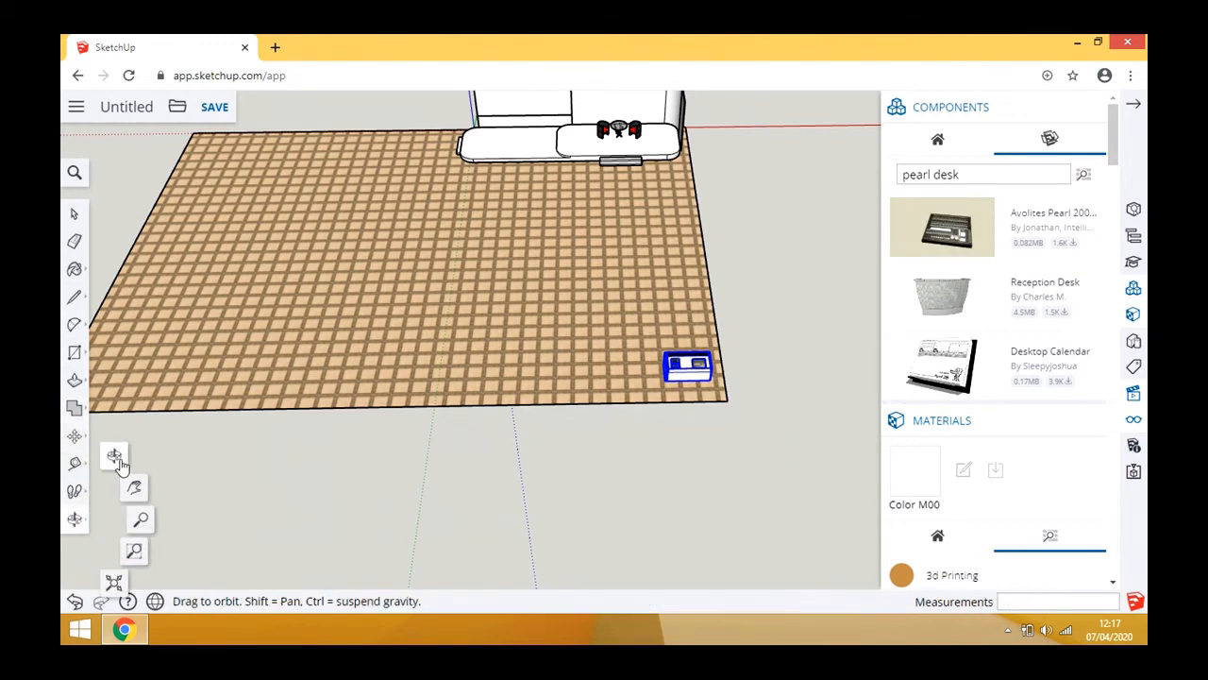
{"action": "left_click_drag", "start_coordinate": [485, 350], "coordinate": [607, 465]}
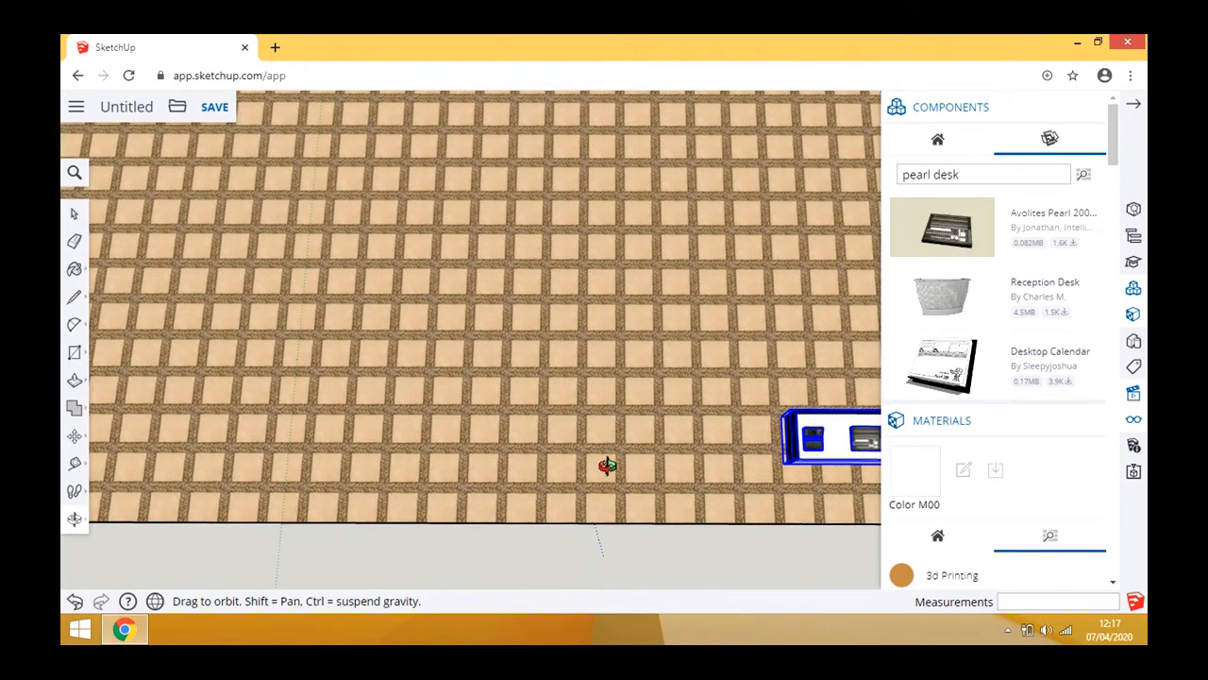
{"action": "left_click", "coordinate": [75, 353]}
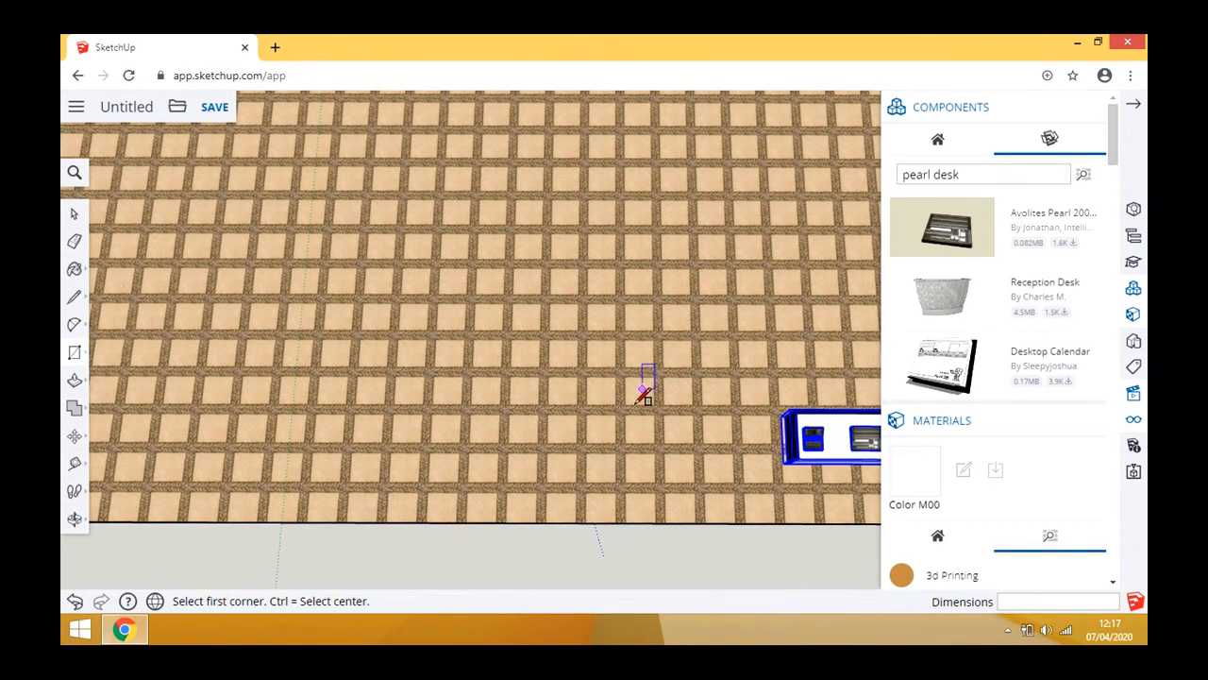
{"action": "left_click", "coordinate": [631, 406]}
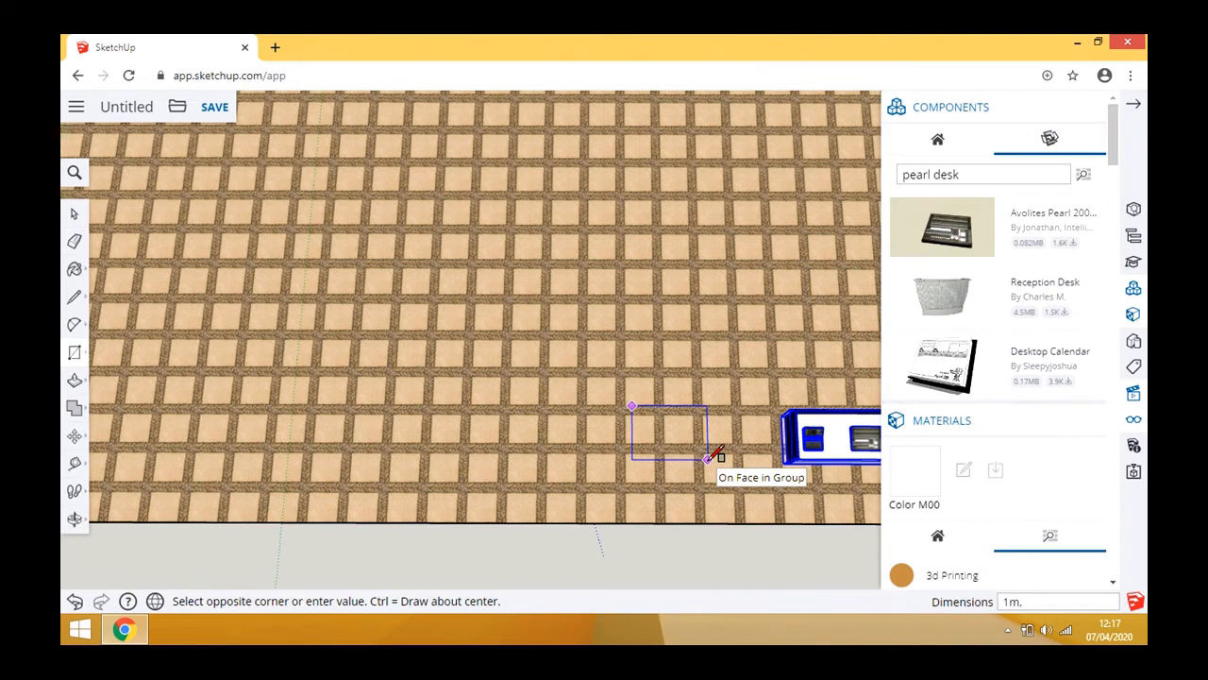
{"action": "key", "text": "Return"}
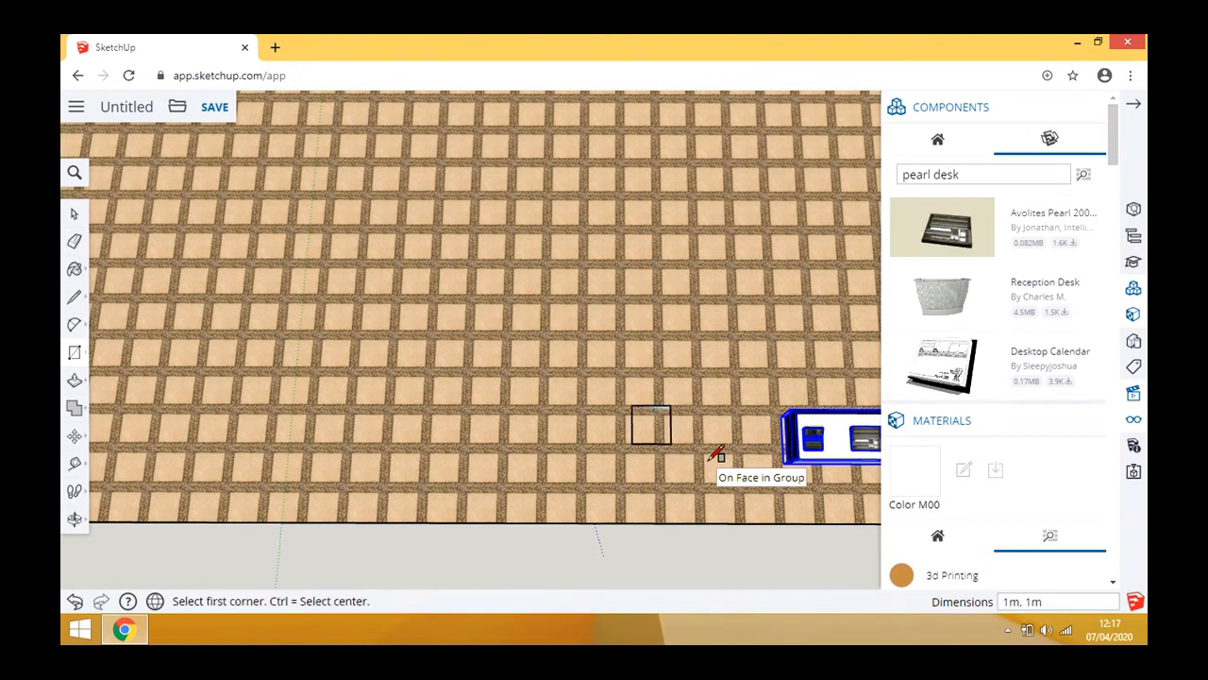
- Pull the square up 2' to form a low riser box
{"action": "left_click", "coordinate": [74, 519]}
{"action": "left_click_drag", "start_coordinate": [559, 485], "coordinate": [542, 412]}
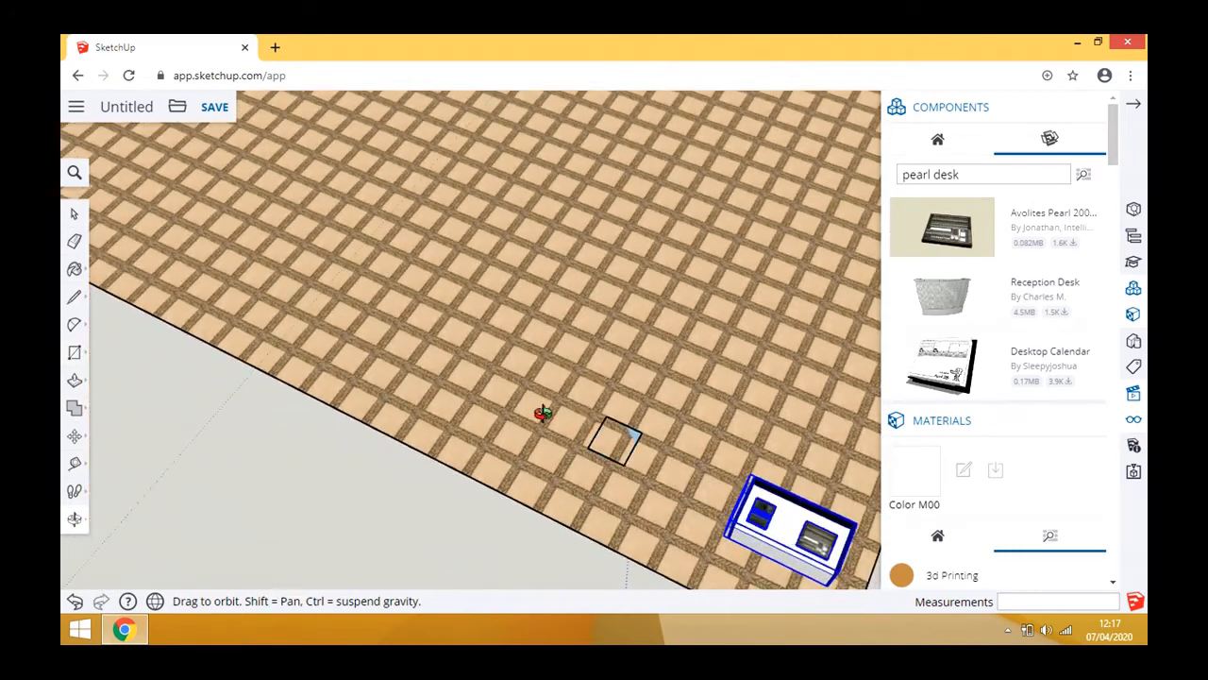
{"action": "scroll", "coordinate": [642, 453], "scroll_direction": "up", "scroll_amount": 5}
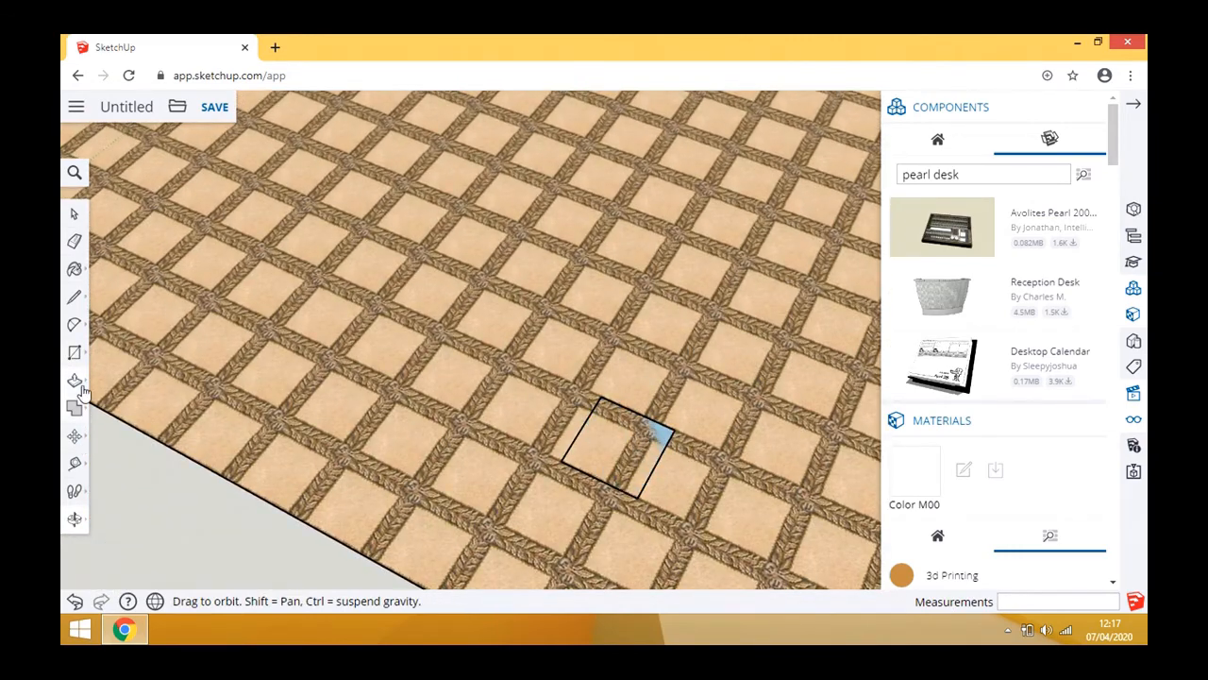
{"action": "left_click", "coordinate": [74, 380]}
{"action": "left_click", "coordinate": [611, 438]}
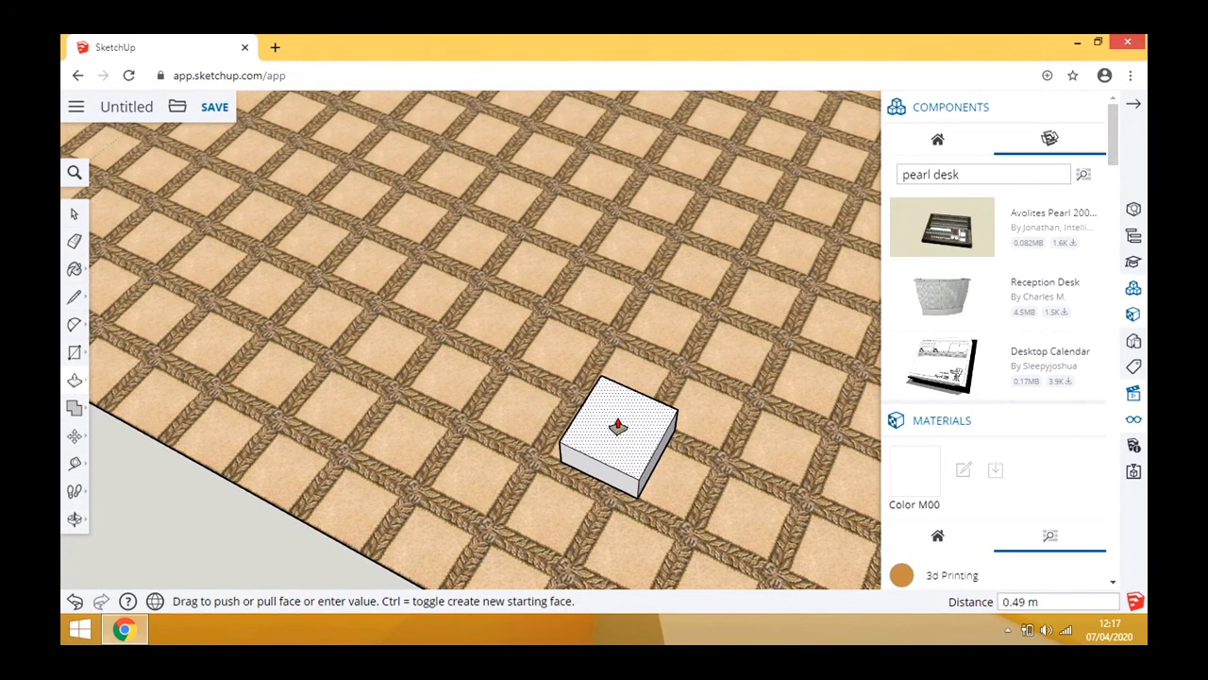
{"action": "type", "text": "2'"}
{"action": "key", "text": "Return"}
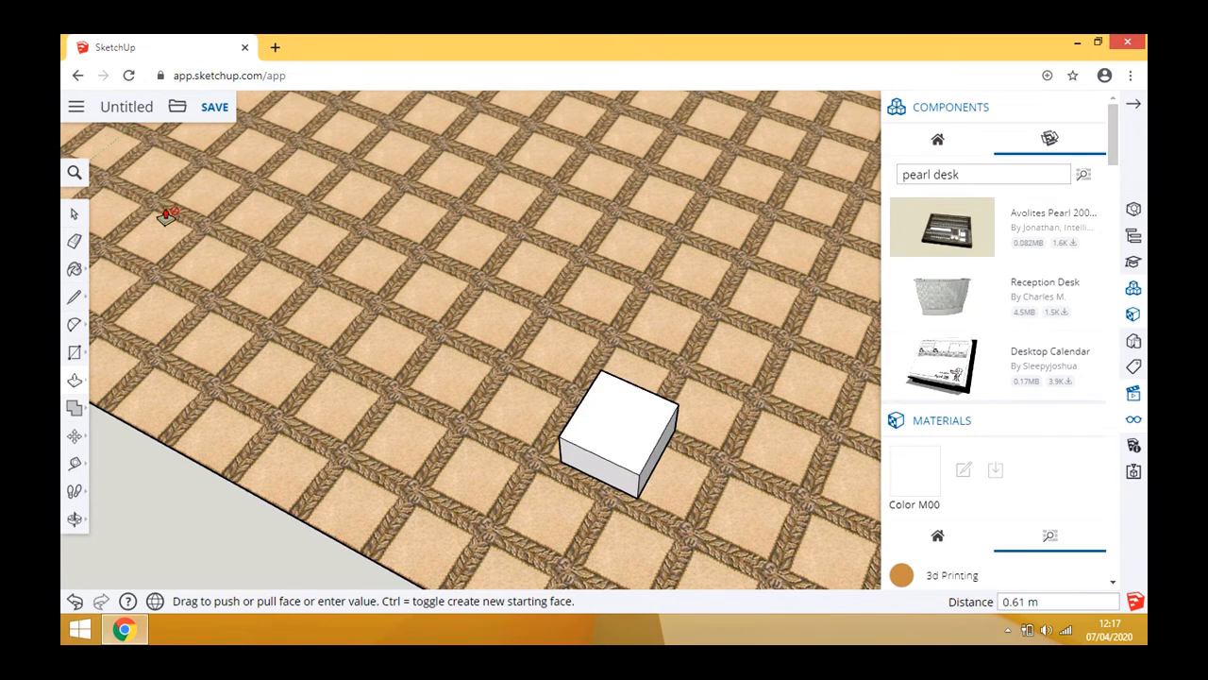
- Select the entire riser box and paint all its faces black
{"action": "left_click", "coordinate": [75, 214]}
{"action": "left_click", "coordinate": [633, 418]}
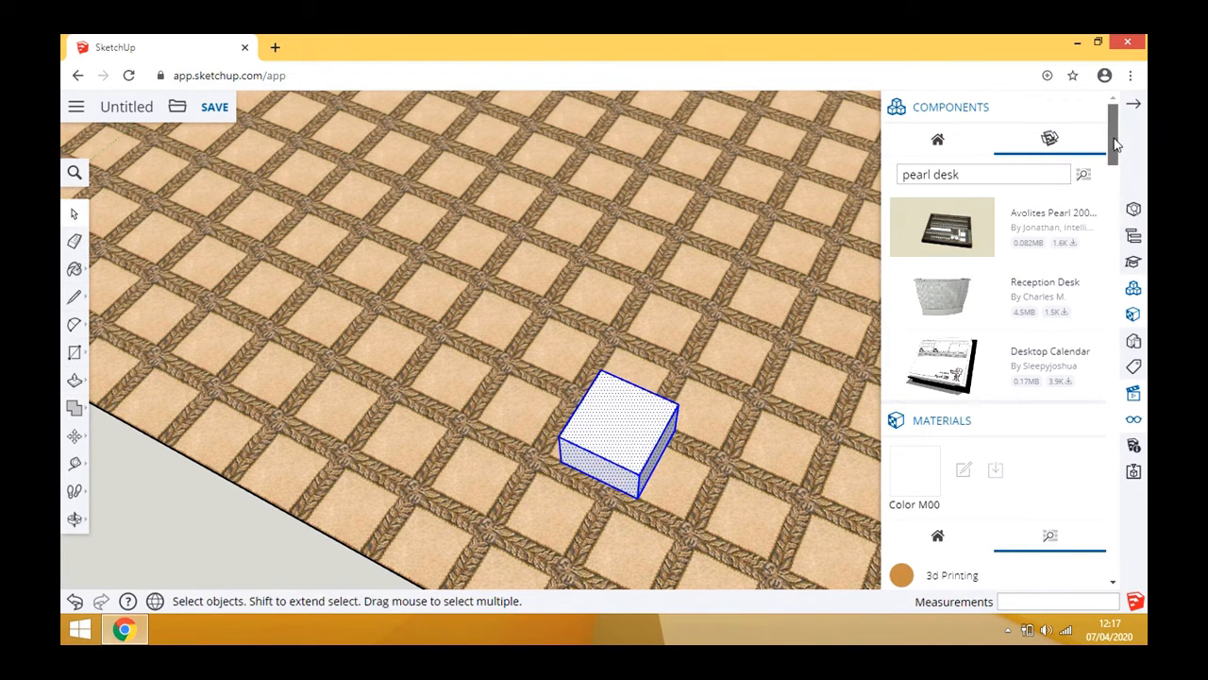
{"action": "left_click", "coordinate": [1134, 105]}
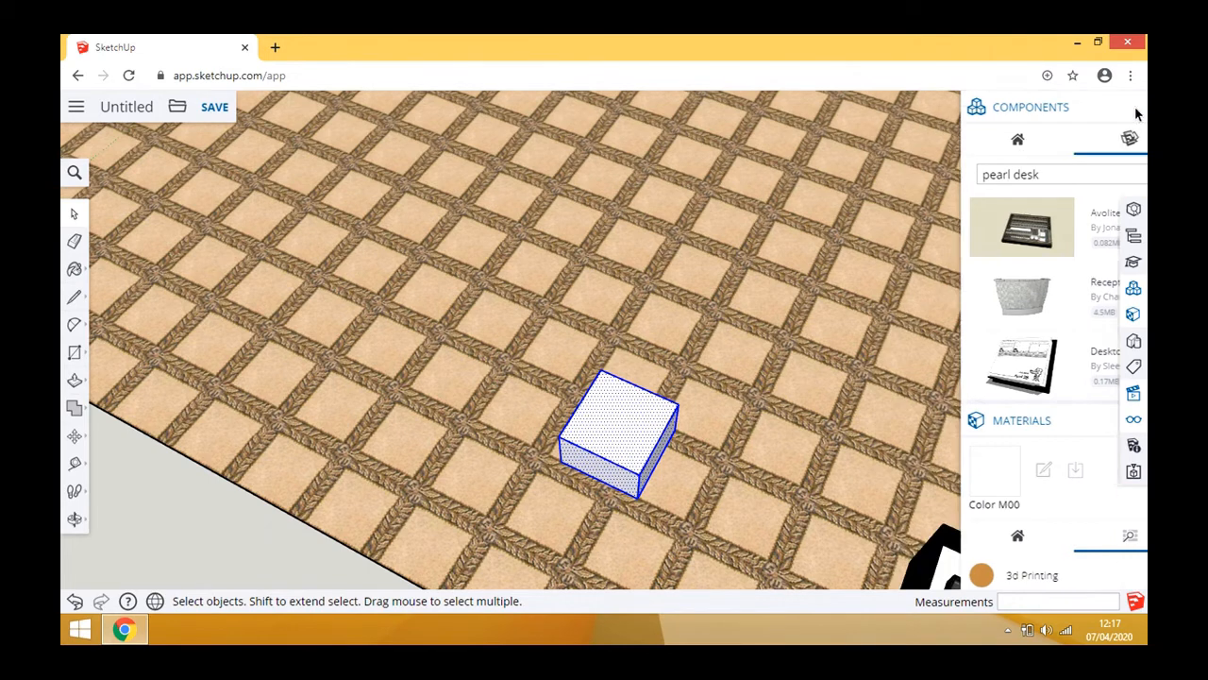
{"action": "left_click", "coordinate": [75, 270]}
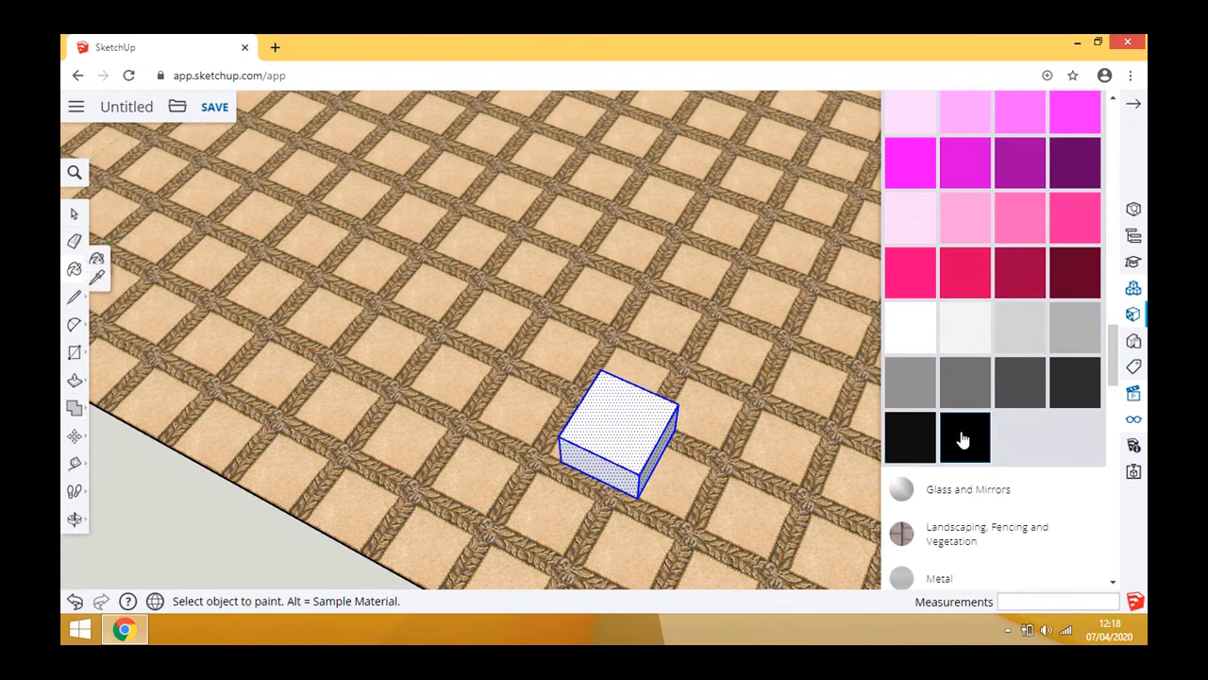
{"action": "left_click", "coordinate": [963, 440]}
{"action": "left_click", "coordinate": [628, 422]}
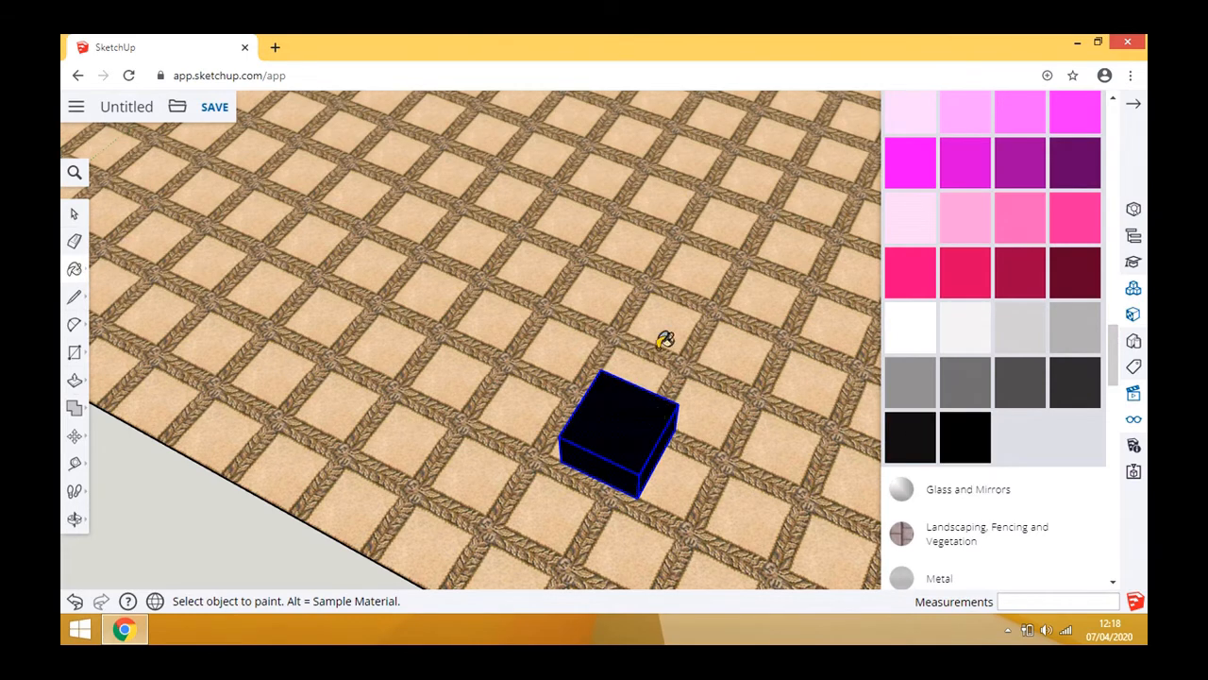
- Paint the riser's top face dark grey with Color M07
{"action": "left_click", "coordinate": [73, 214]}
{"action": "left_click", "coordinate": [641, 405]}
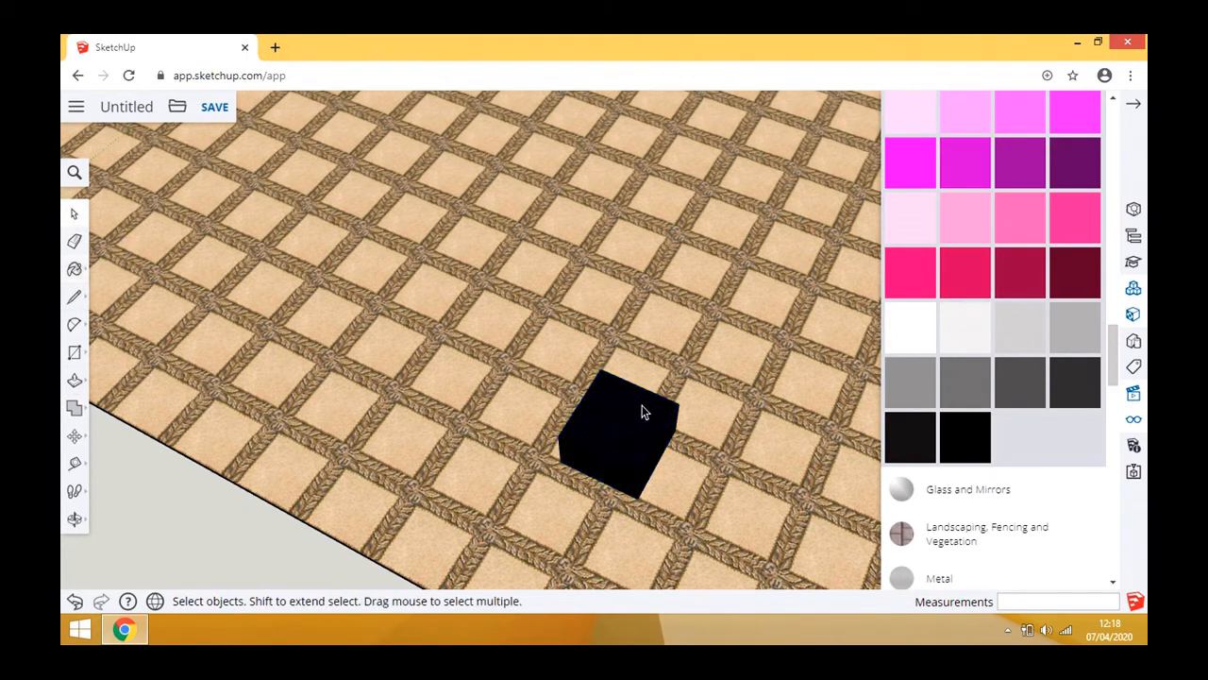
{"action": "left_click", "coordinate": [1076, 387]}
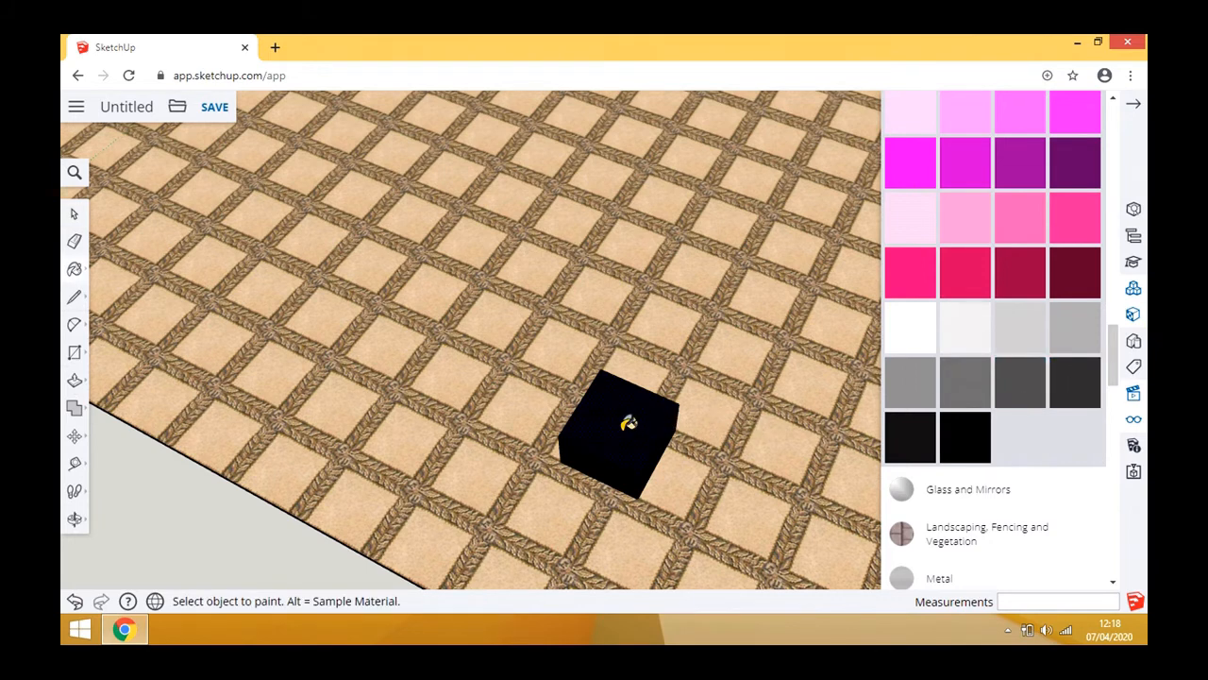
{"action": "left_click", "coordinate": [628, 422]}
- Select all of the riser's faces and edges and make them a group
{"action": "left_click", "coordinate": [74, 216]}
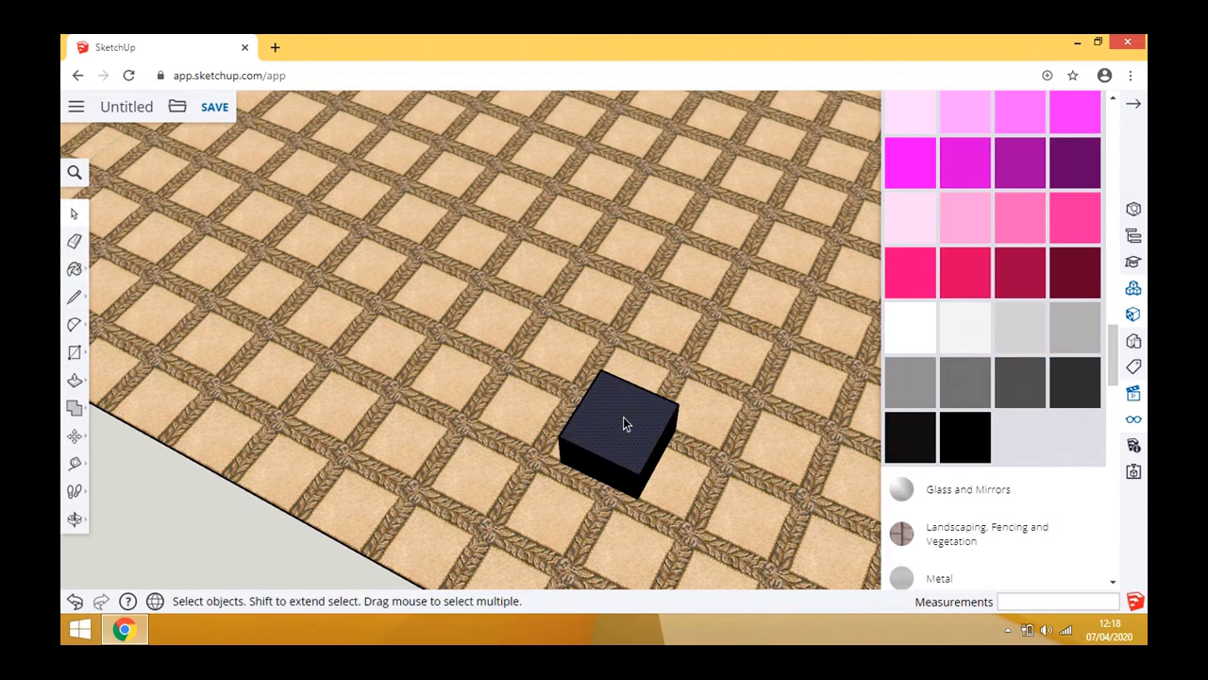
{"action": "left_click", "coordinate": [623, 417]}
{"action": "right_click", "coordinate": [623, 417]}
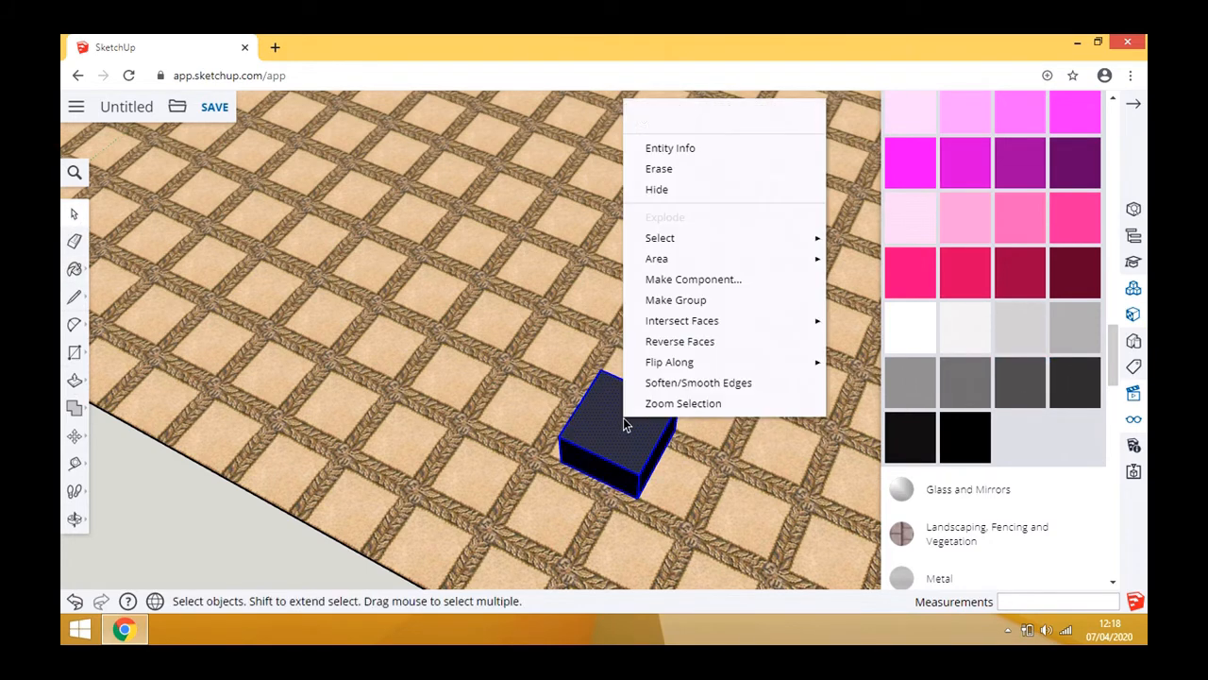
{"action": "left_click", "coordinate": [681, 300]}
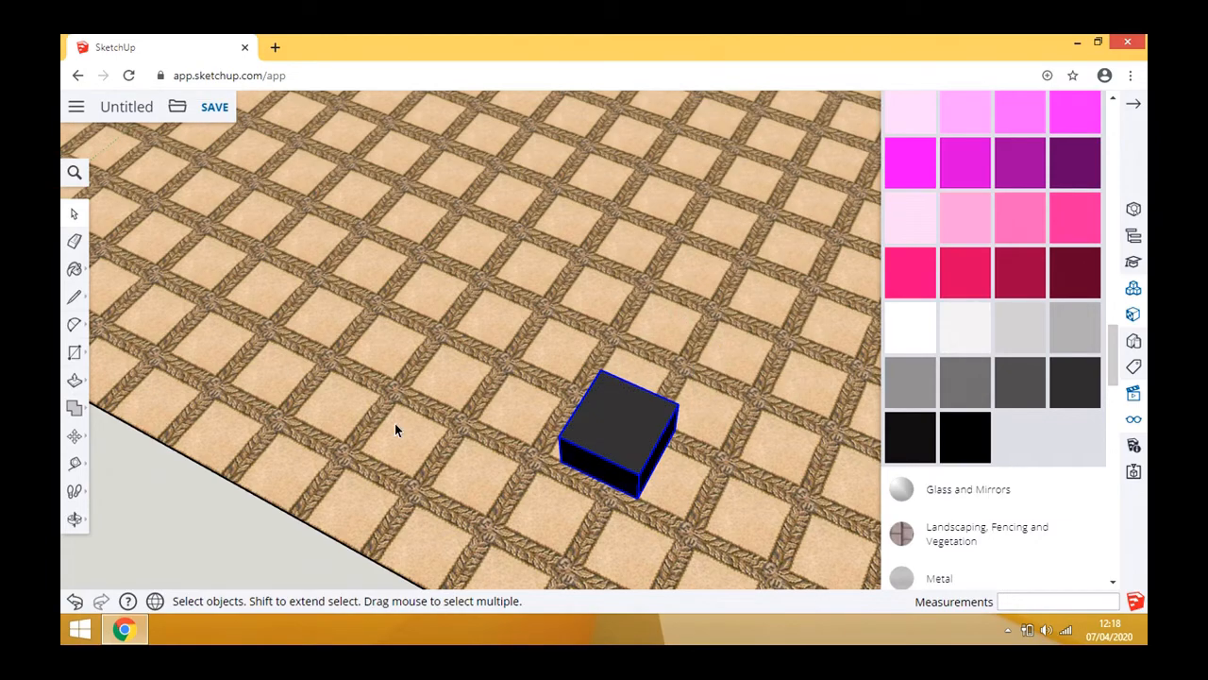
- Copy the riser group and paste the duplicate flush against its front side
{"action": "left_click", "coordinate": [75, 519]}
{"action": "left_click_drag", "start_coordinate": [562, 528], "coordinate": [758, 504]}
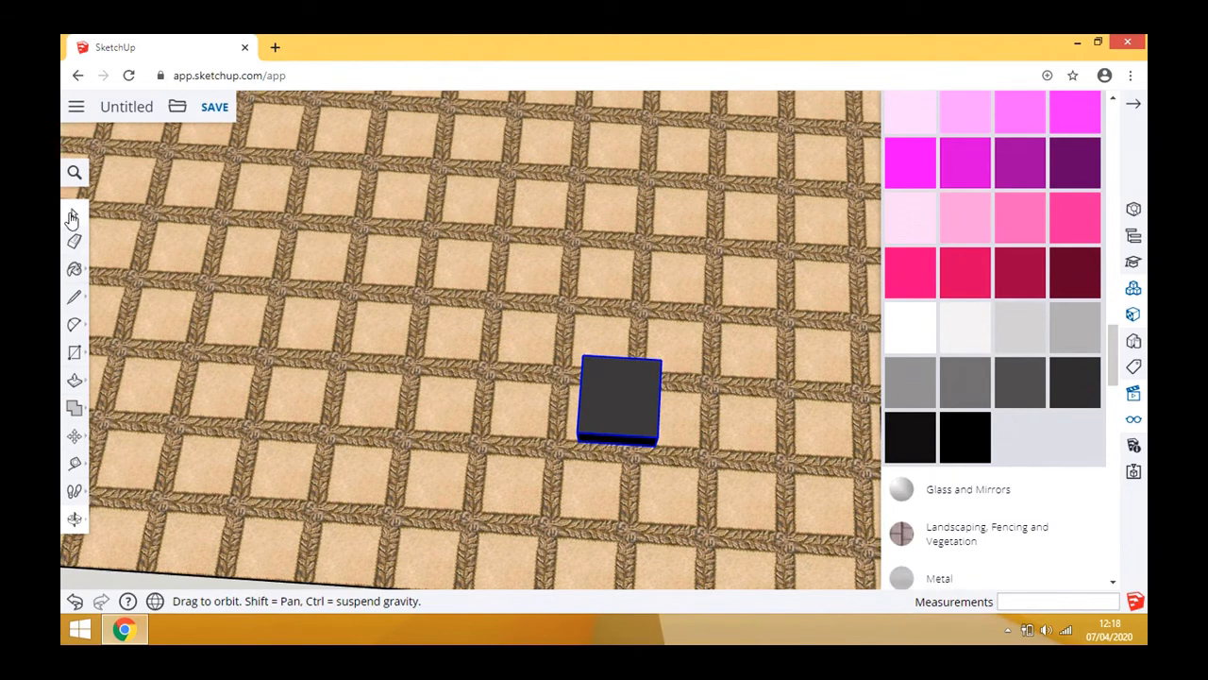
{"action": "left_click", "coordinate": [75, 214]}
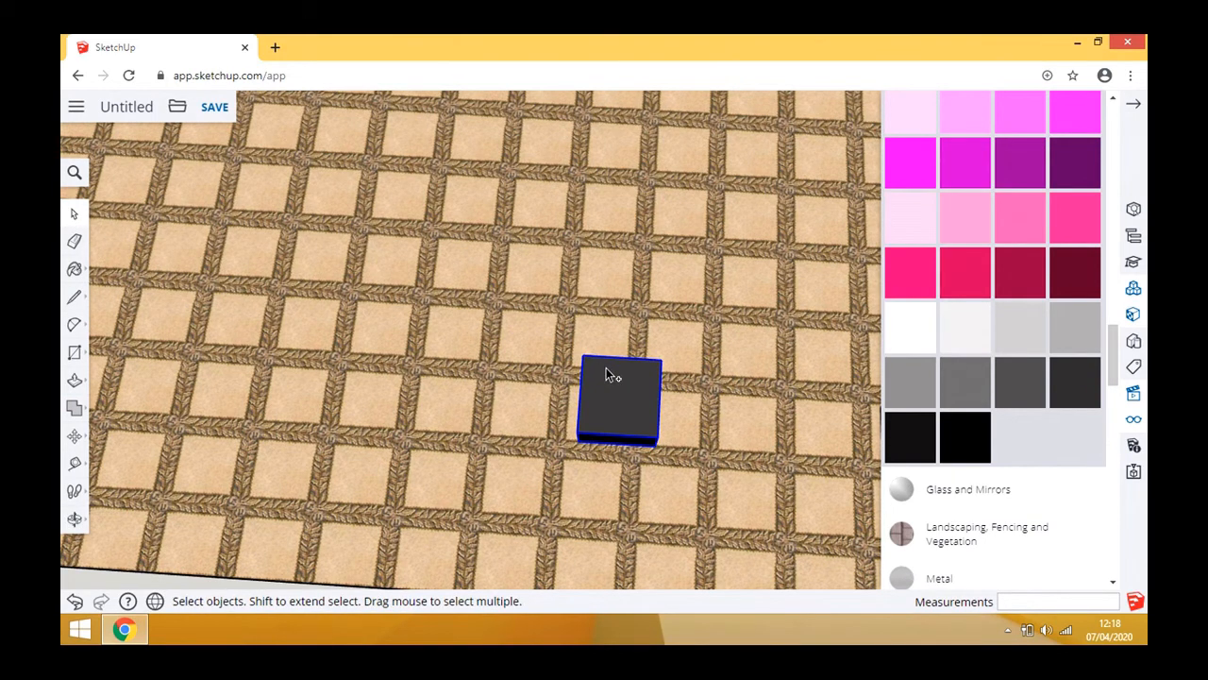
{"action": "key", "text": "ctrl+v"}
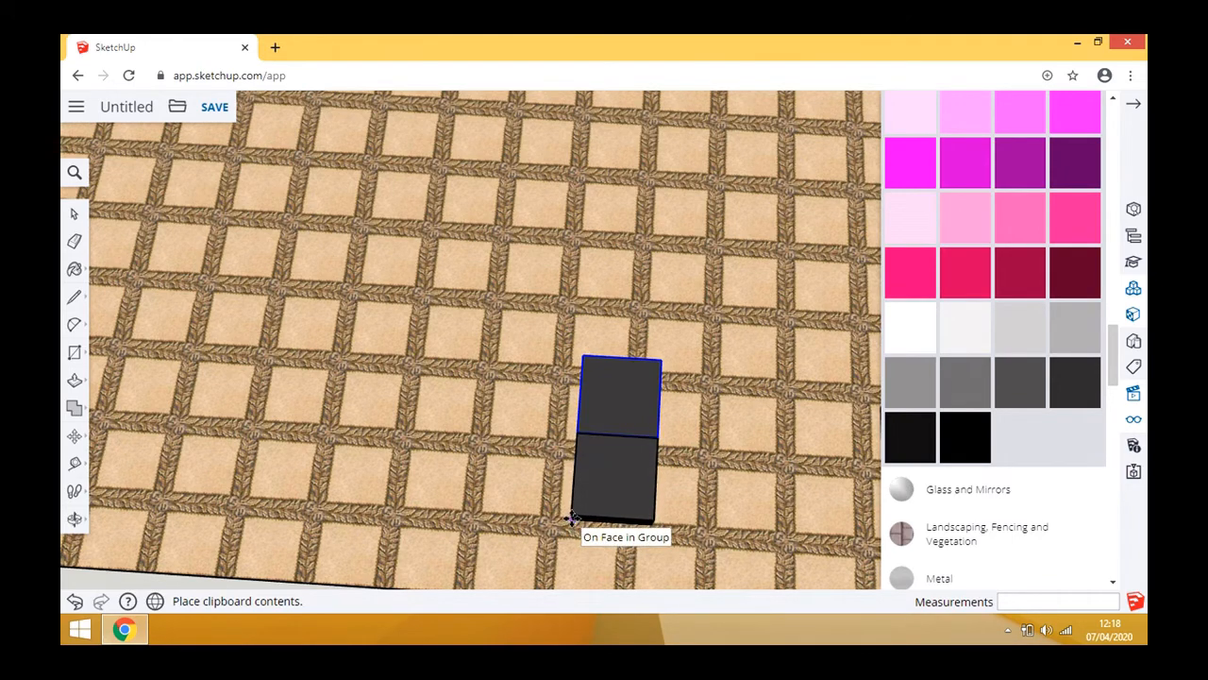
{"action": "left_click", "coordinate": [573, 517]}
- Search 3D Warehouse for "camera and operator"
{"action": "left_click", "coordinate": [74, 519]}
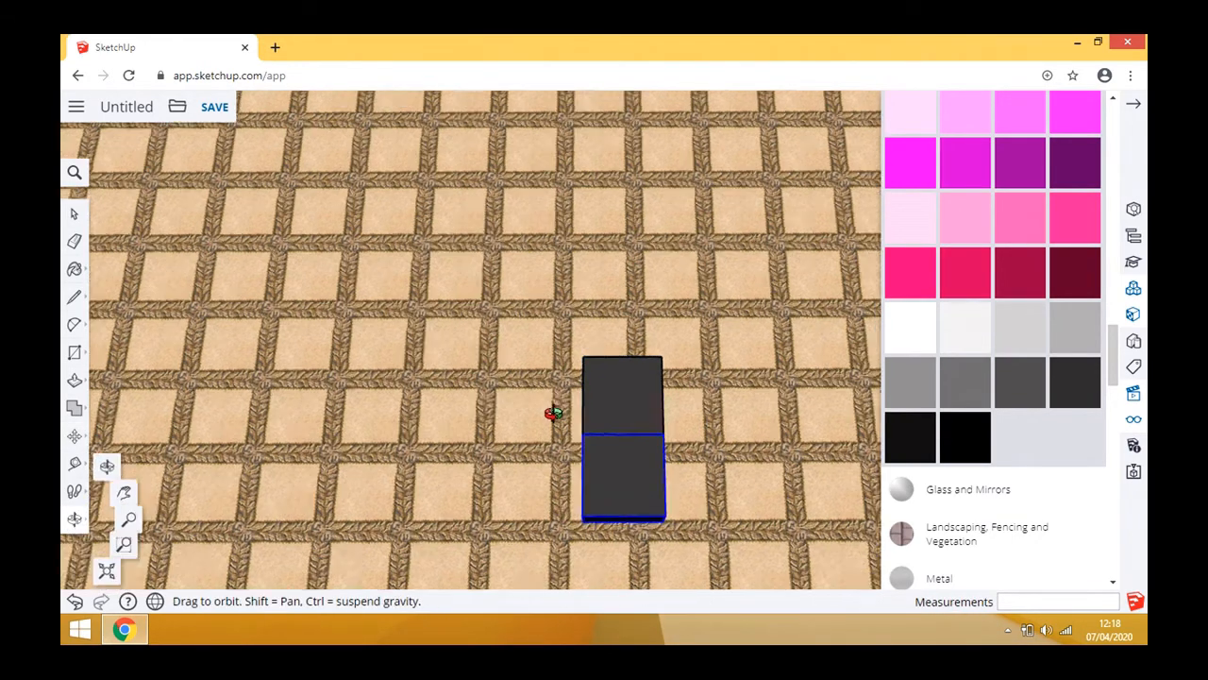
{"action": "left_click_drag", "start_coordinate": [553, 410], "coordinate": [831, 226]}
{"action": "left_click", "coordinate": [1134, 103]}
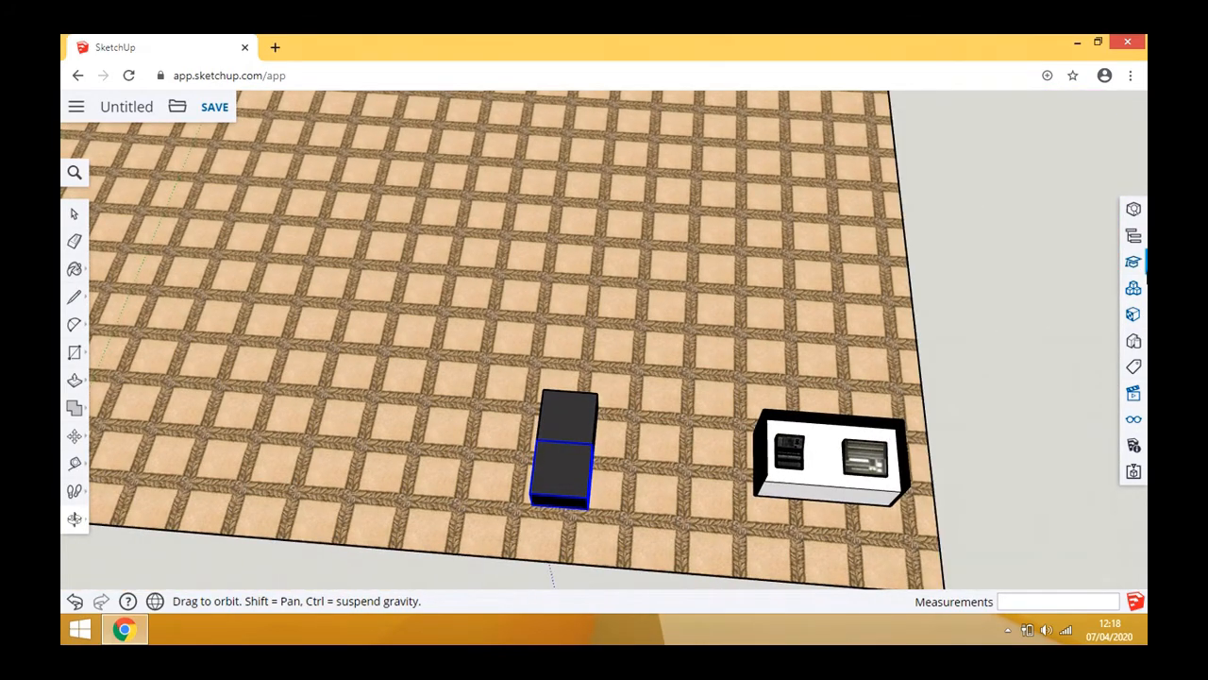
{"action": "left_click", "coordinate": [1134, 288]}
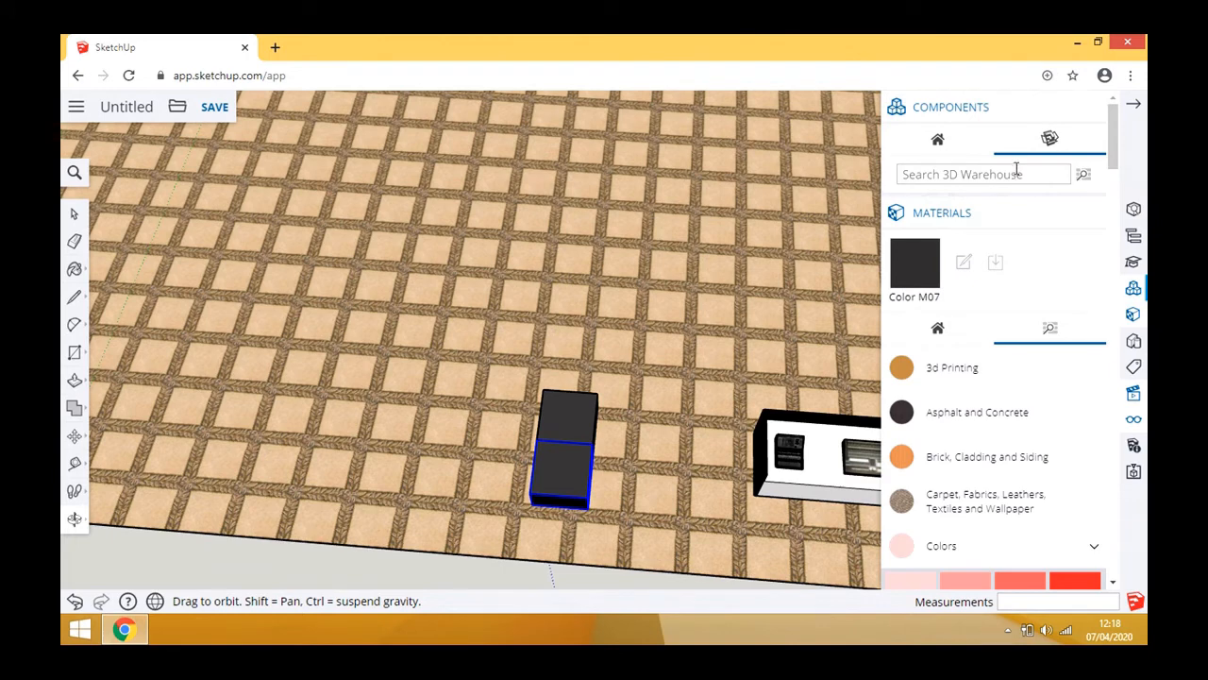
{"action": "type", "text": "camera and operator"}
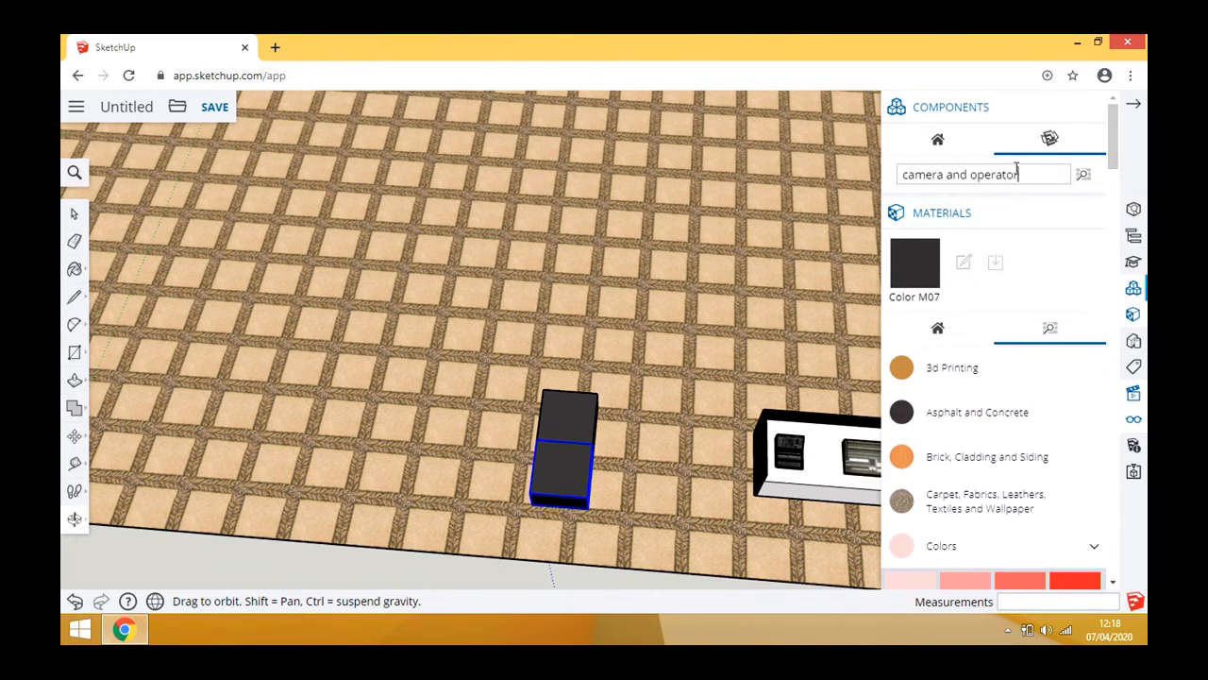
{"action": "key", "text": "Return"}
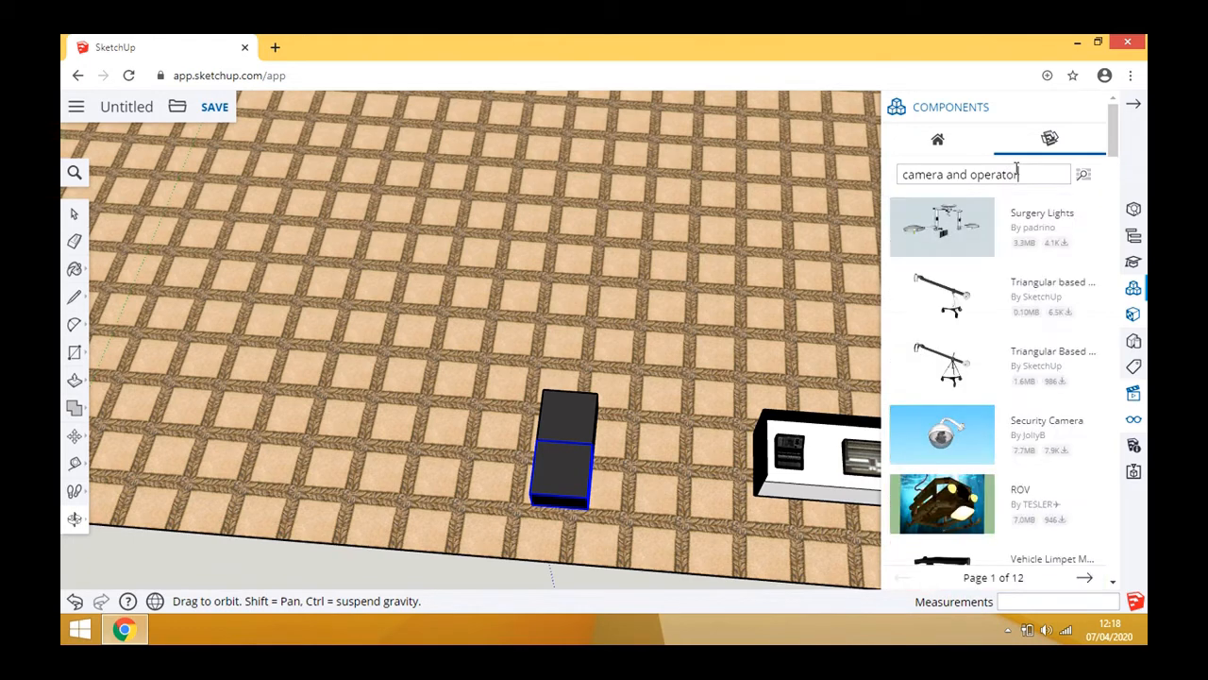
- Look through the first three pages of search results for a suitable camera with an operator
{"action": "scroll", "coordinate": [973, 316], "scroll_direction": "down", "scroll_amount": 5}
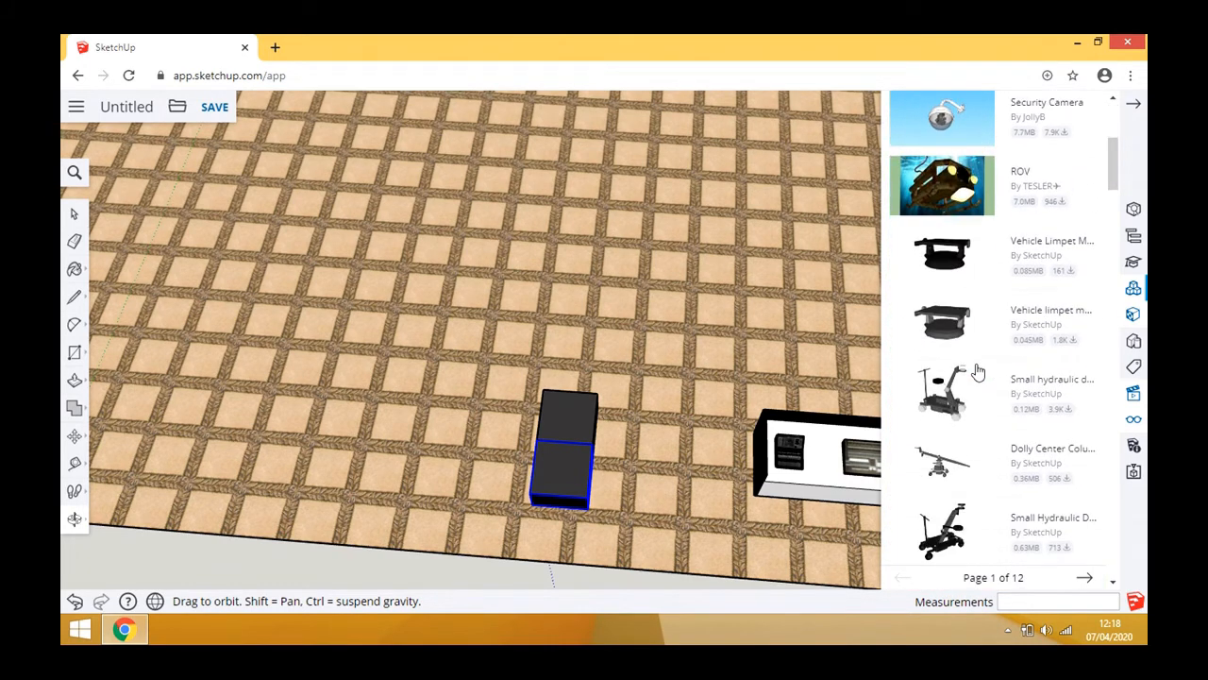
{"action": "scroll", "coordinate": [978, 373], "scroll_direction": "down", "scroll_amount": 3}
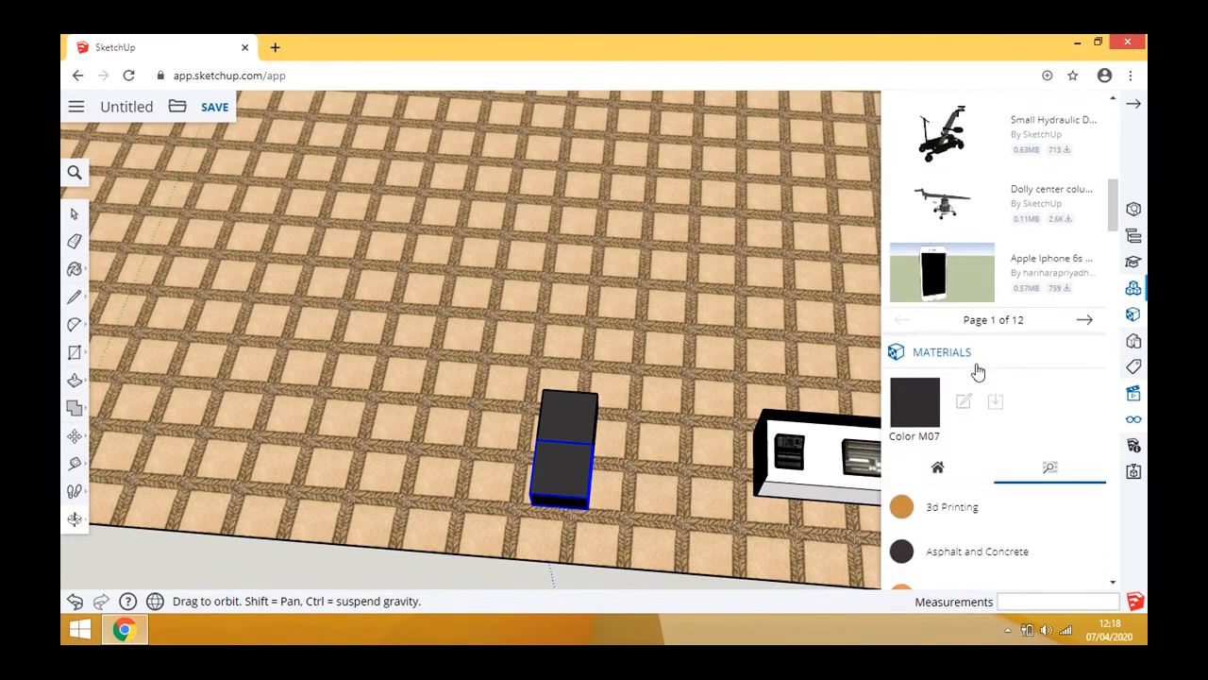
{"action": "left_click", "coordinate": [1086, 323]}
{"action": "scroll", "coordinate": [1051, 253], "scroll_direction": "up", "scroll_amount": 3}
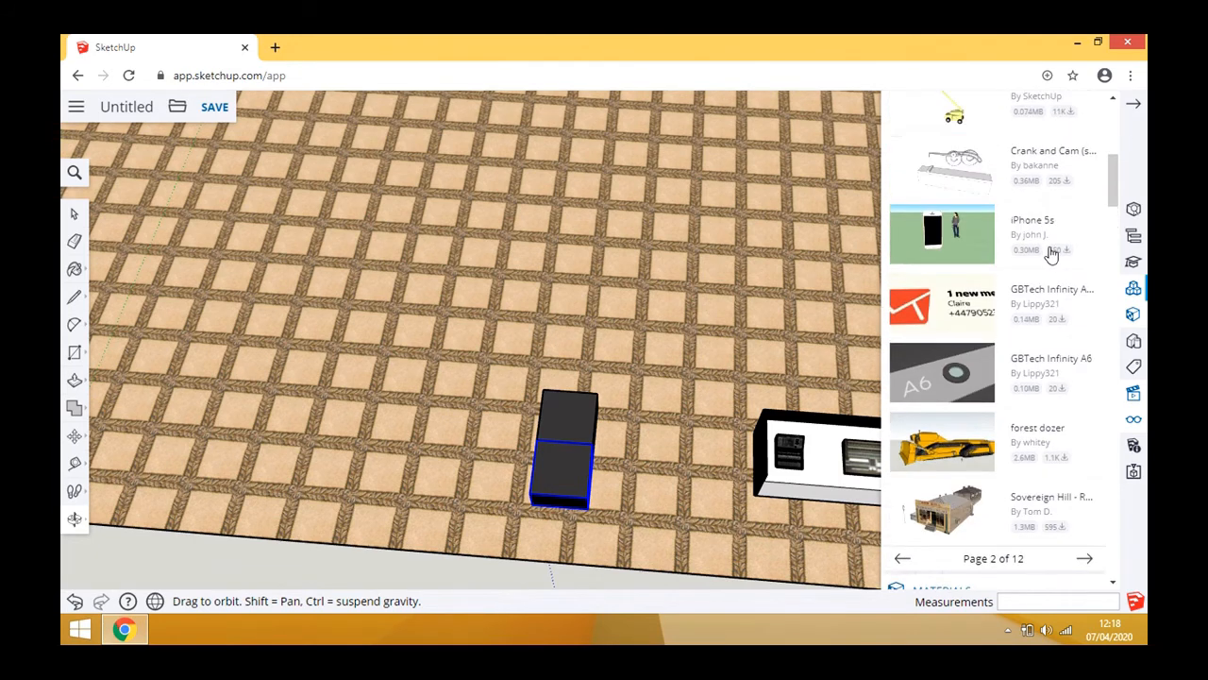
{"action": "scroll", "coordinate": [1052, 253], "scroll_direction": "up", "scroll_amount": 5}
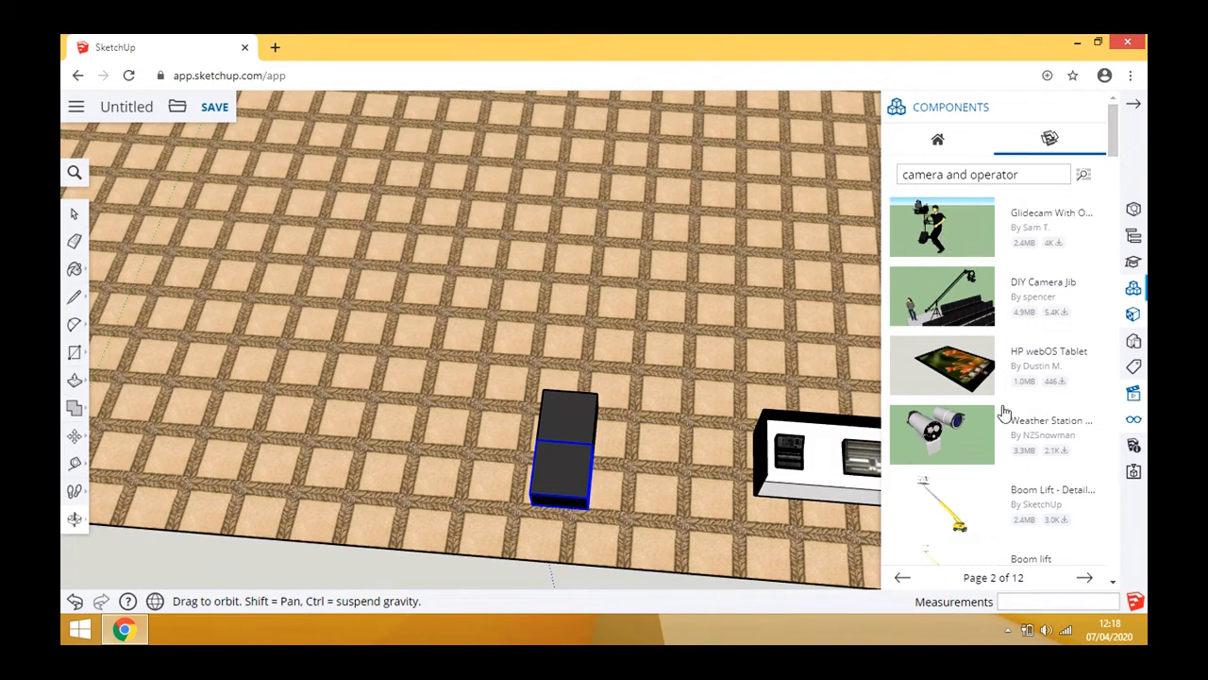
{"action": "scroll", "coordinate": [1019, 425], "scroll_direction": "down", "scroll_amount": 6}
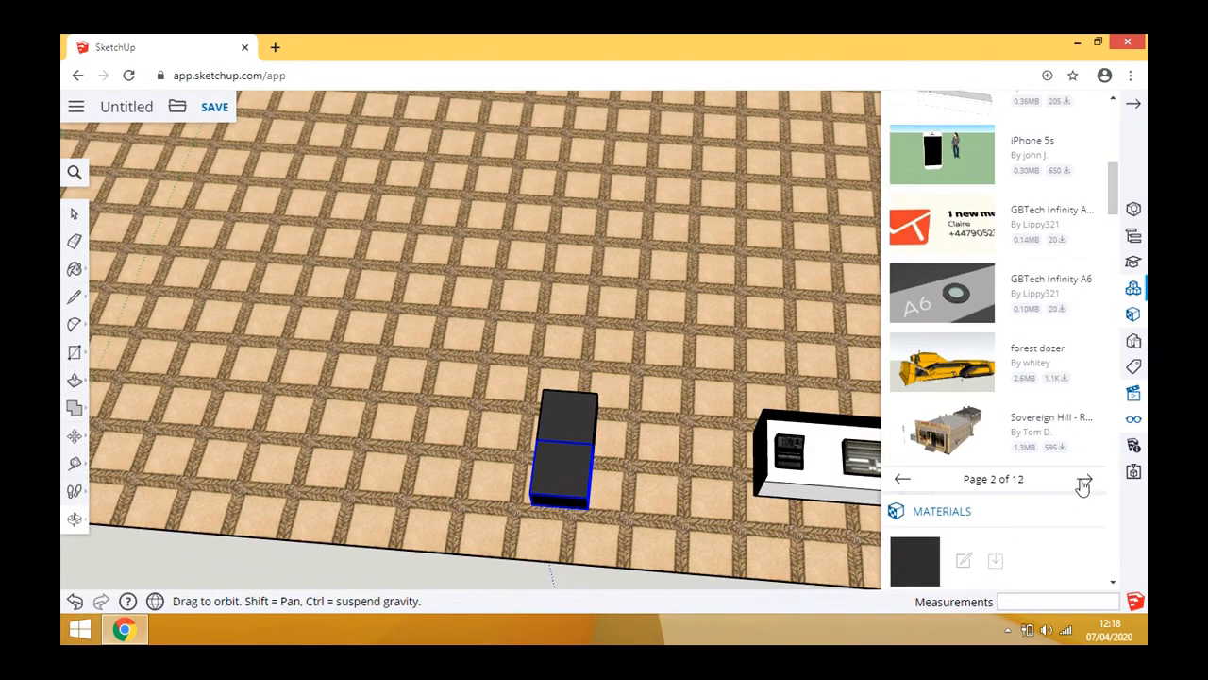
{"action": "left_click", "coordinate": [1084, 483]}
{"action": "scroll", "coordinate": [1057, 368], "scroll_direction": "up", "scroll_amount": 5}
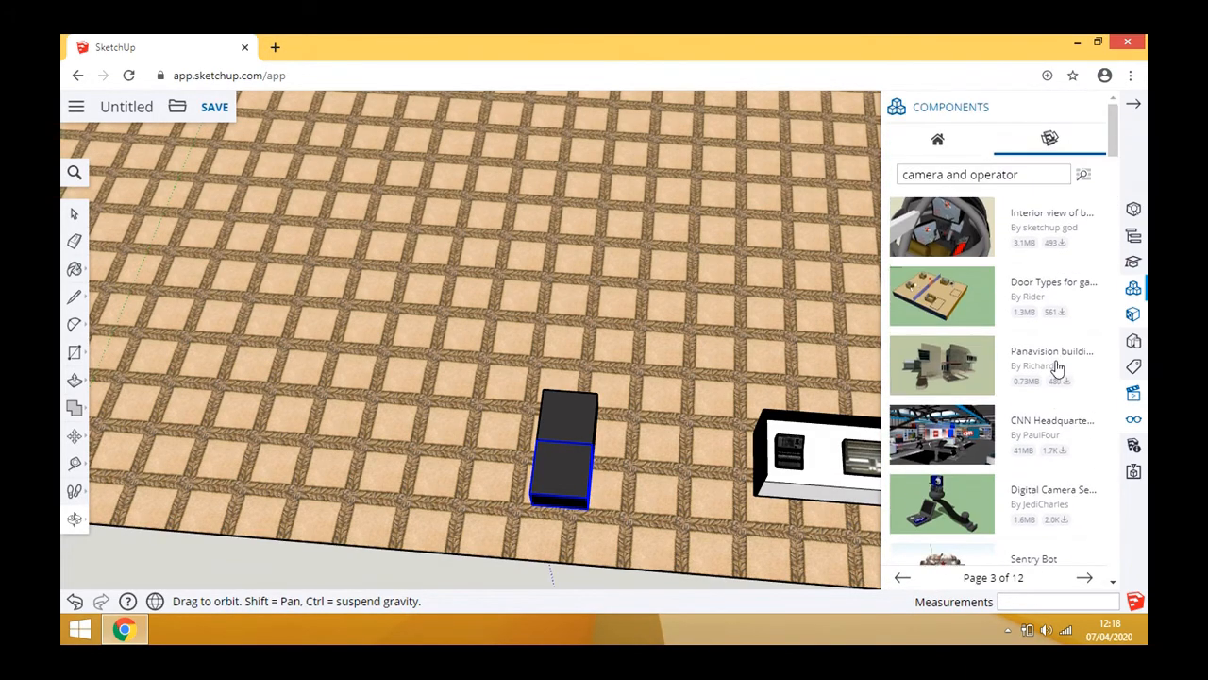
- Shorten the 3D Warehouse search to "camera", then refine it to "video camera"
{"action": "left_click_drag", "start_coordinate": [1016, 177], "coordinate": [961, 175]}
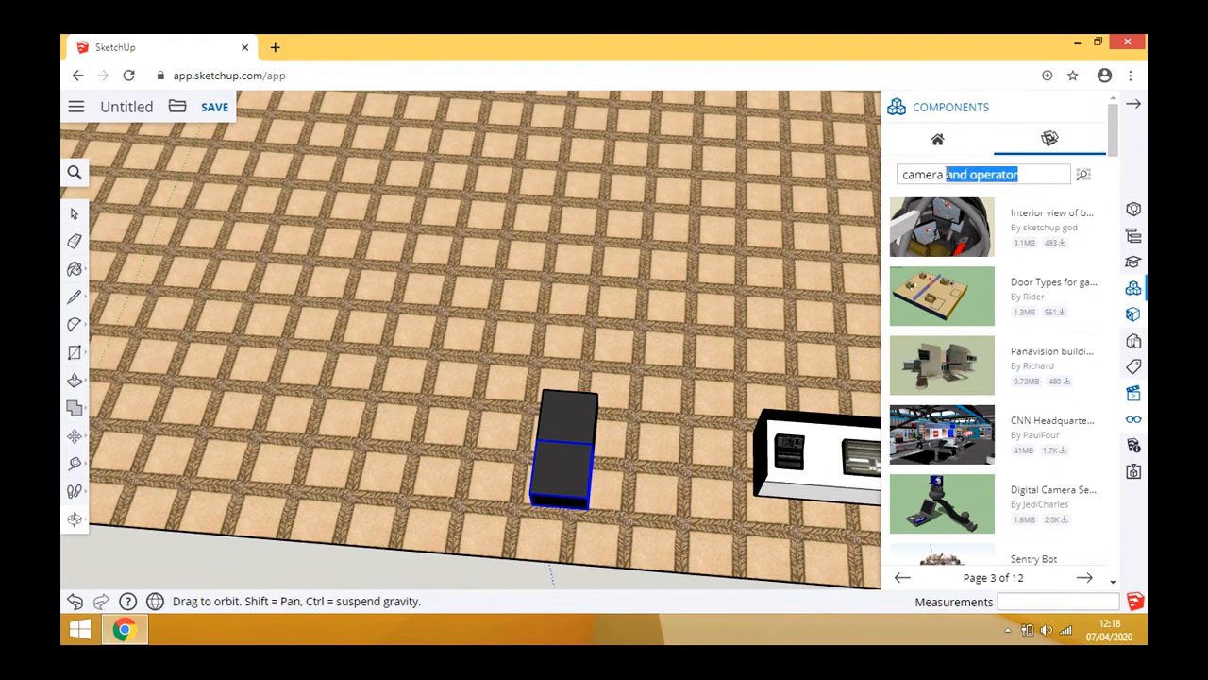
{"action": "key", "text": "BackSpace"}
{"action": "key", "text": "Return"}
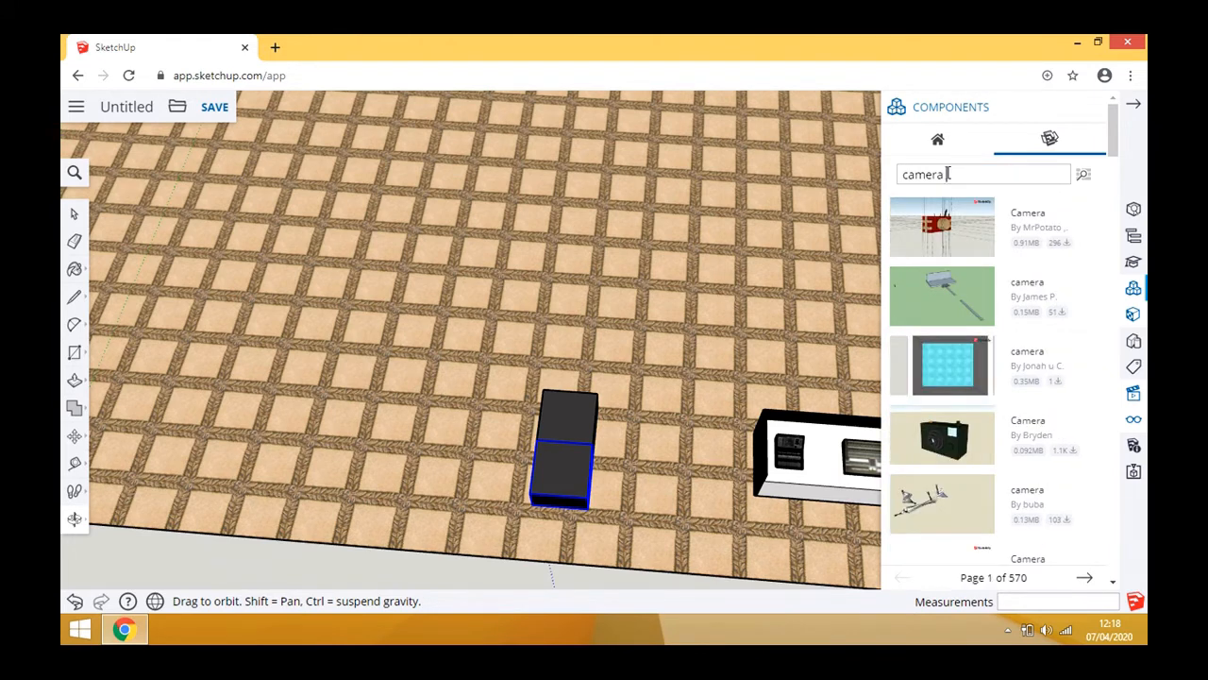
{"action": "double_click", "coordinate": [947, 173]}
{"action": "type", "text": "video"}
{"action": "key", "text": "Return"}
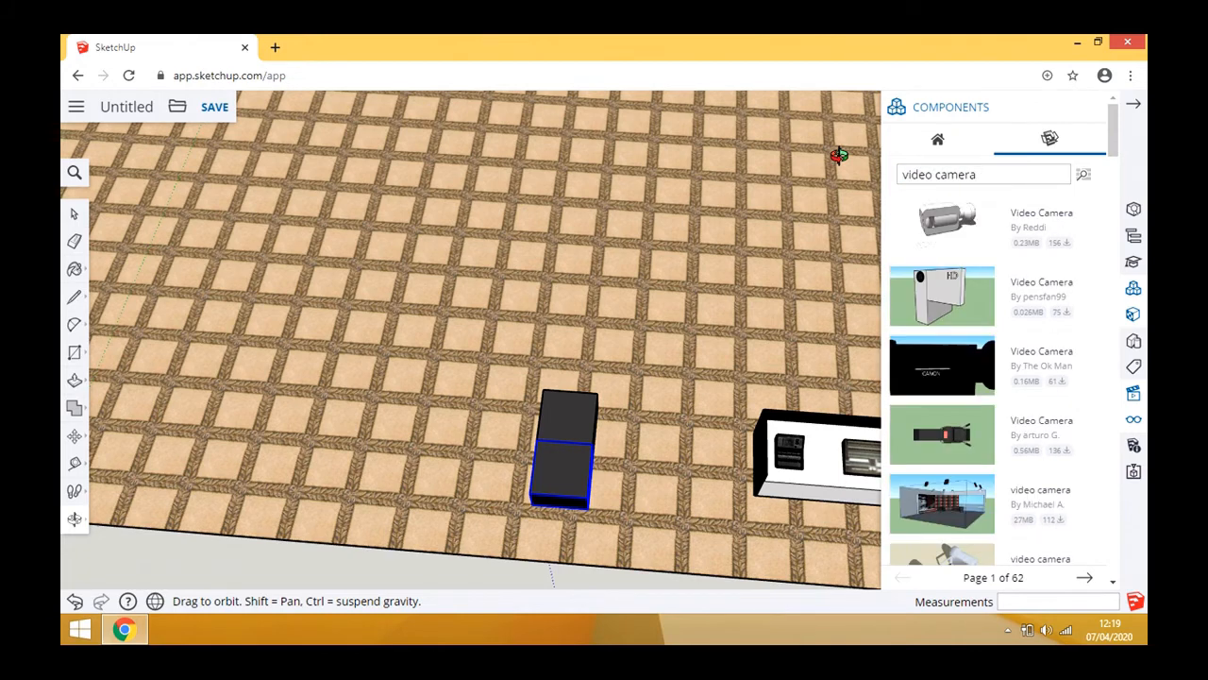
- Look through the first four pages of video camera results in the component library for a suitable model
{"action": "scroll", "coordinate": [903, 237], "scroll_direction": "down", "scroll_amount": 10}
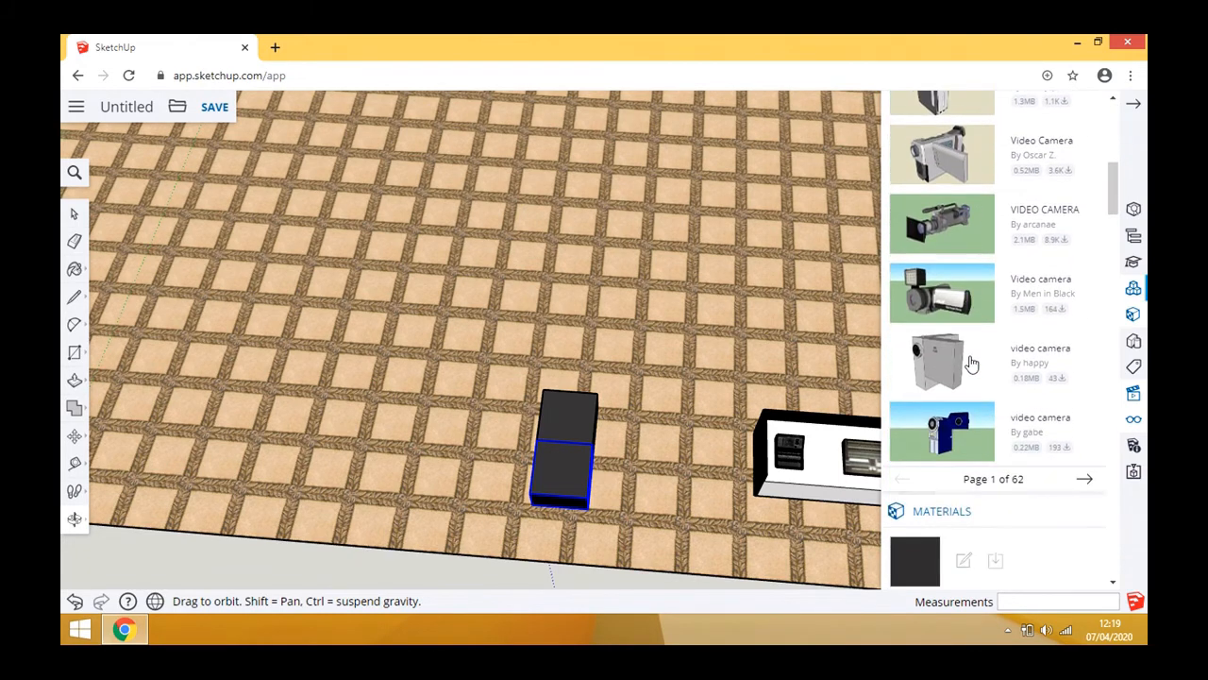
{"action": "left_click", "coordinate": [1085, 246]}
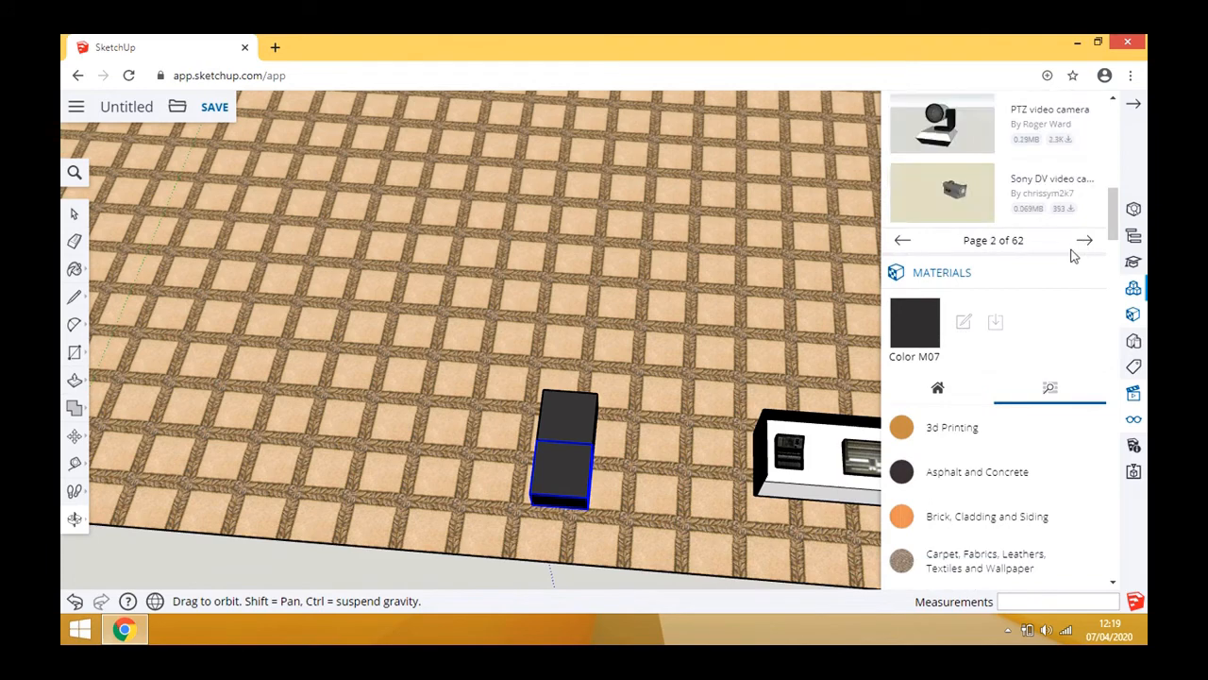
{"action": "scroll", "coordinate": [1071, 243], "scroll_direction": "up", "scroll_amount": 10}
{"action": "scroll", "coordinate": [1063, 245], "scroll_direction": "down", "scroll_amount": 10}
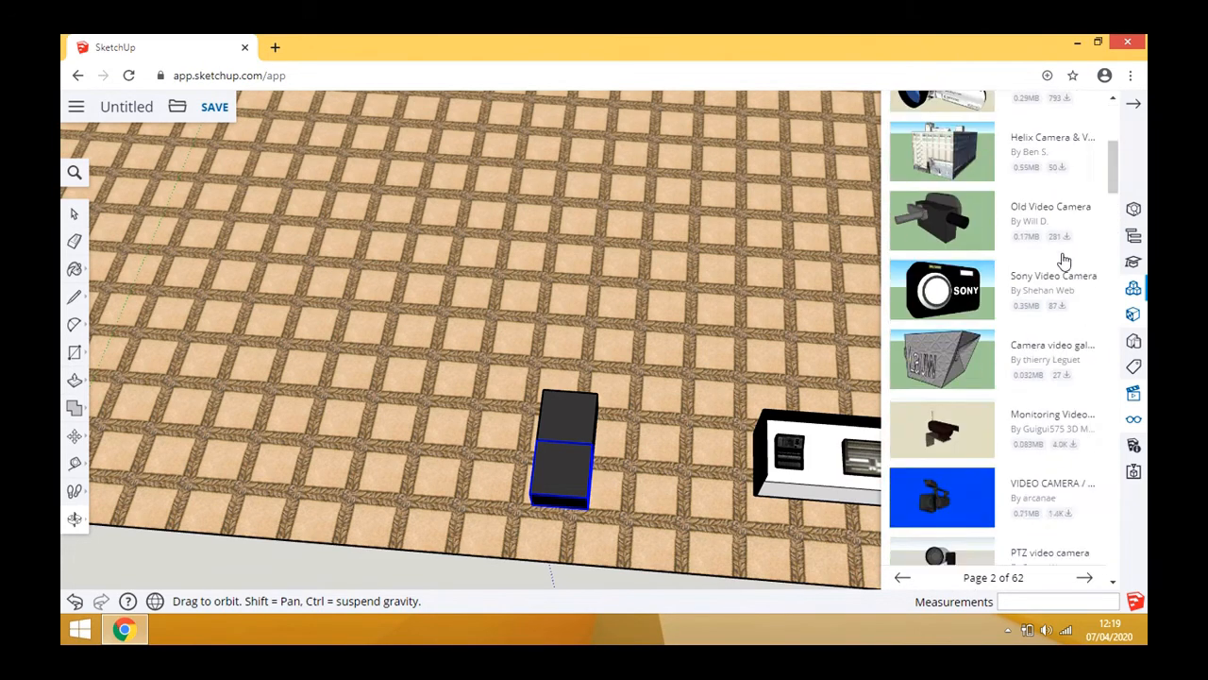
{"action": "left_click", "coordinate": [1084, 240]}
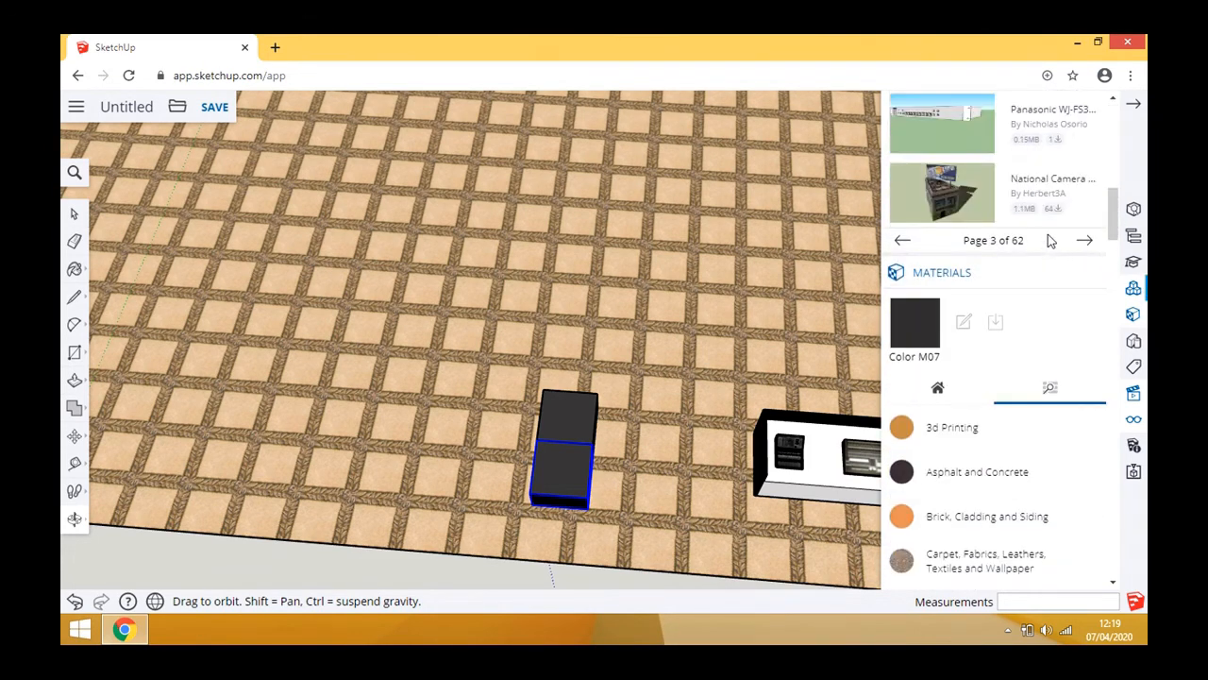
{"action": "scroll", "coordinate": [1055, 244], "scroll_direction": "up", "scroll_amount": 10}
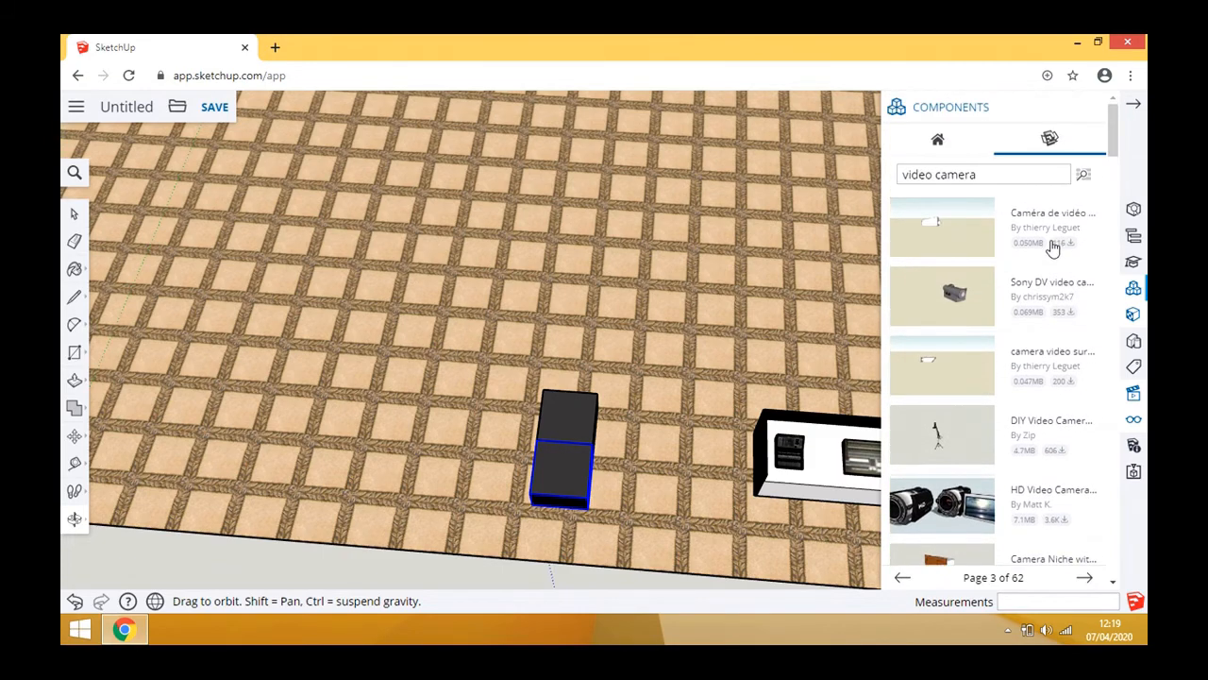
{"action": "scroll", "coordinate": [1054, 246], "scroll_direction": "down", "scroll_amount": 10}
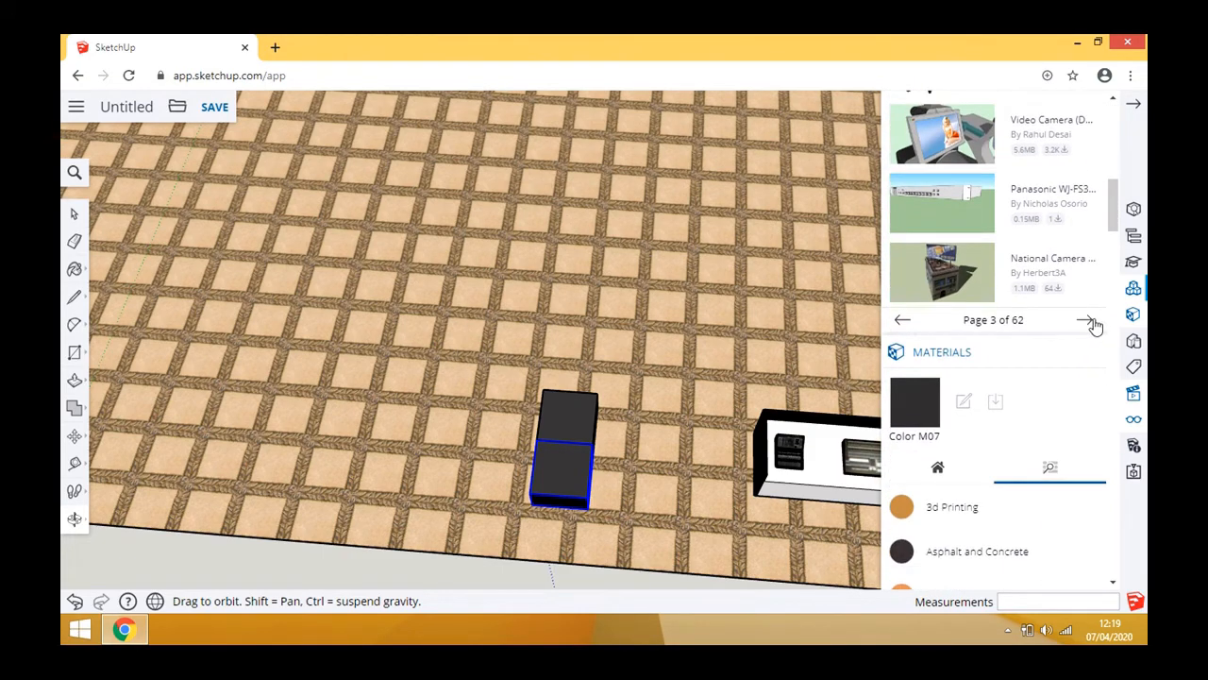
{"action": "left_click", "coordinate": [1086, 321]}
{"action": "scroll", "coordinate": [1073, 317], "scroll_direction": "up", "scroll_amount": 10}
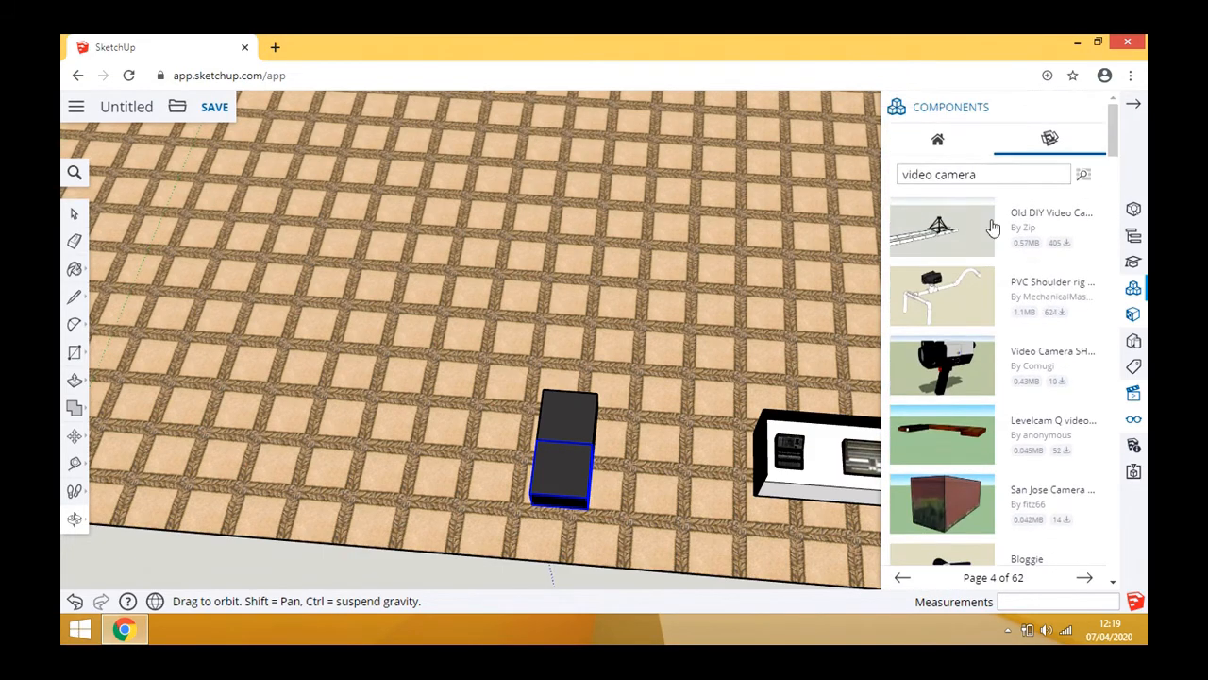
- Search the component library for "cameraman" and insert the TV Cameraman model on the small black platform
{"action": "triple_click", "coordinate": [988, 174]}
{"action": "type", "text": "came"}
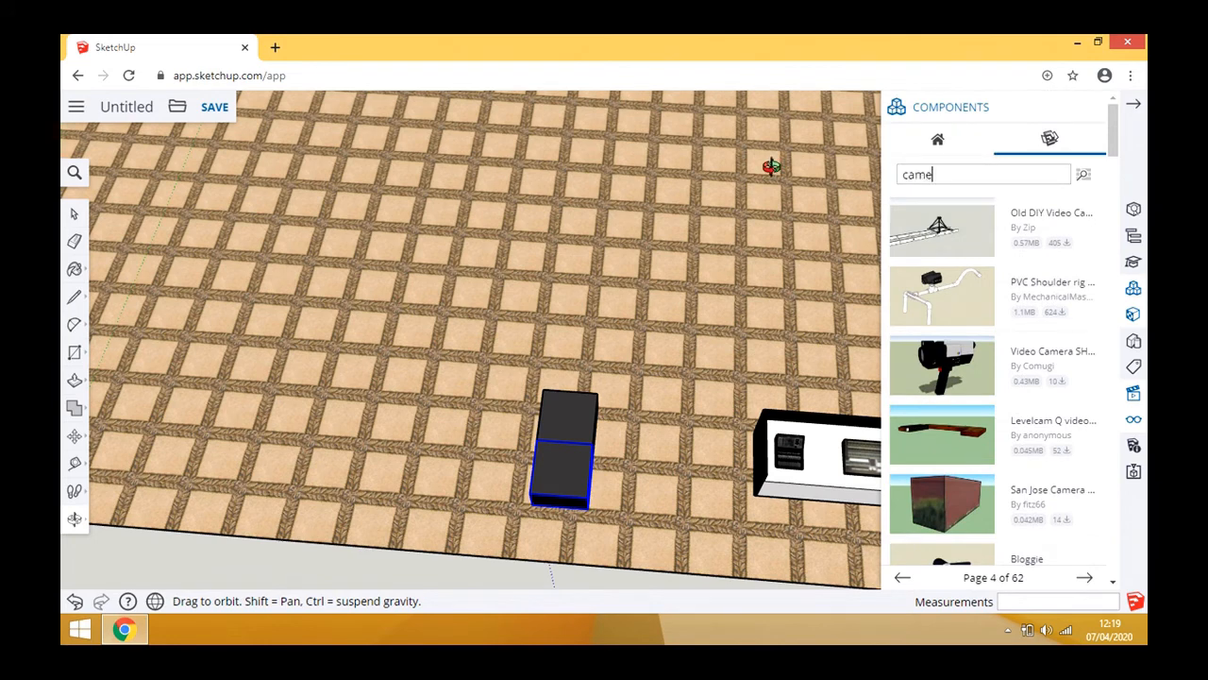
{"action": "key", "text": "Return"}
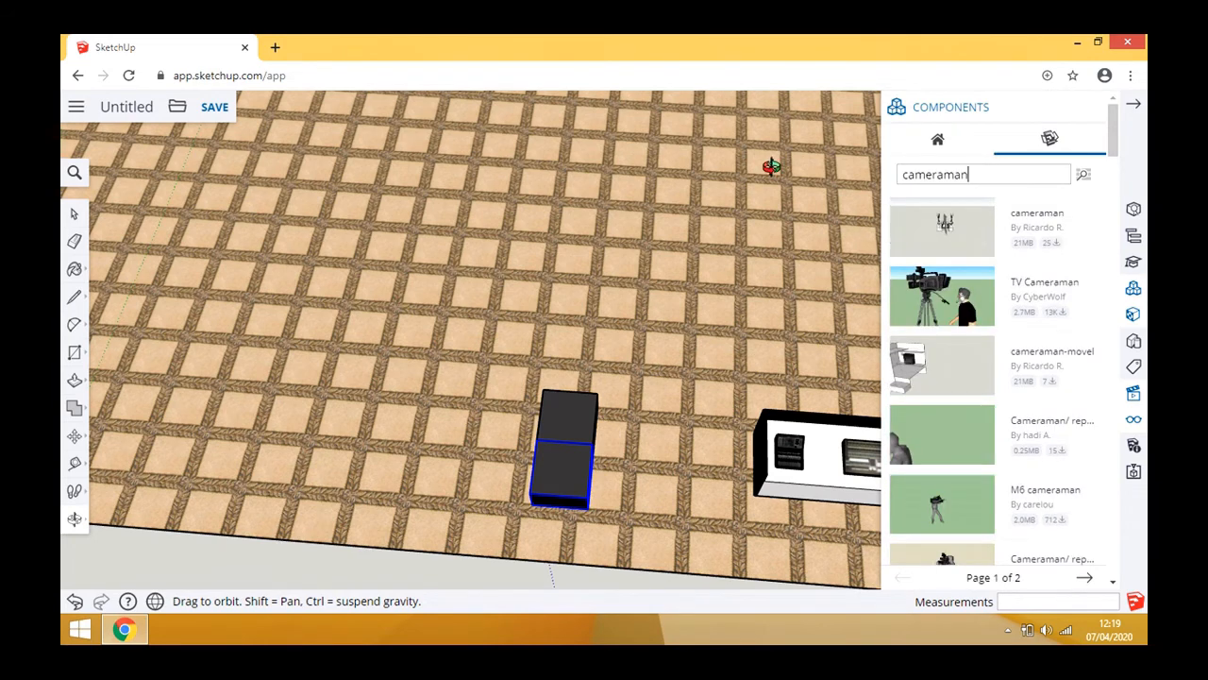
{"action": "scroll", "coordinate": [989, 298], "scroll_direction": "down", "scroll_amount": 2}
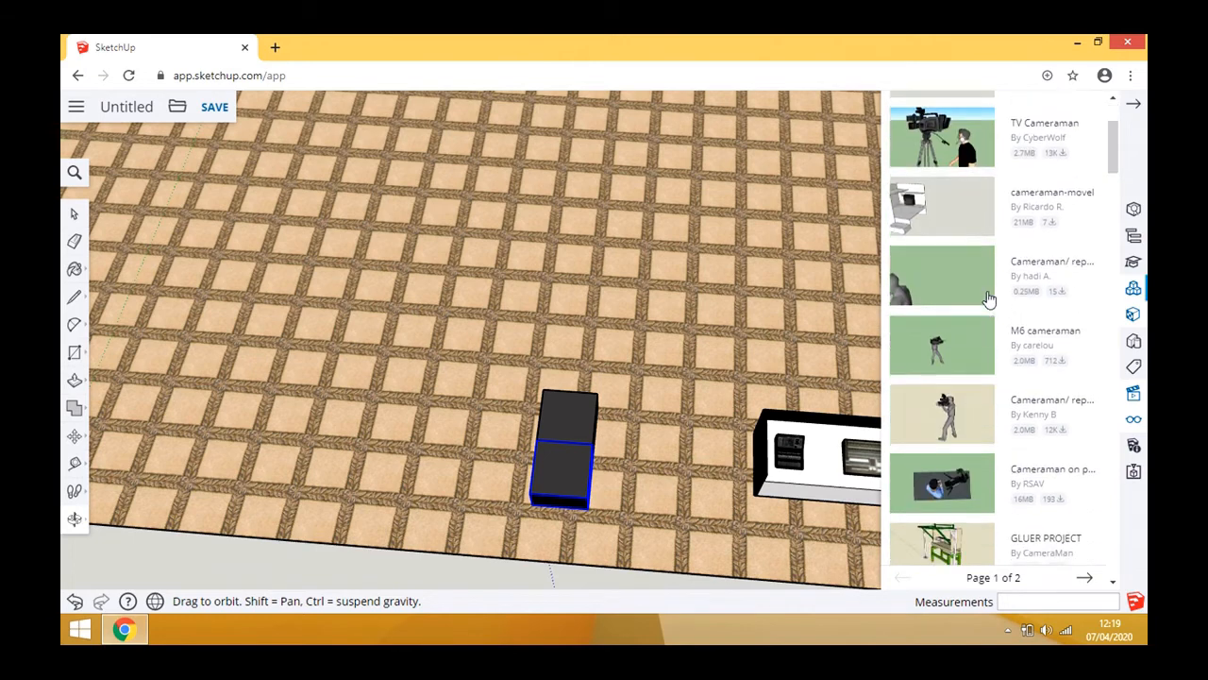
{"action": "scroll", "coordinate": [985, 330], "scroll_direction": "down", "scroll_amount": 1}
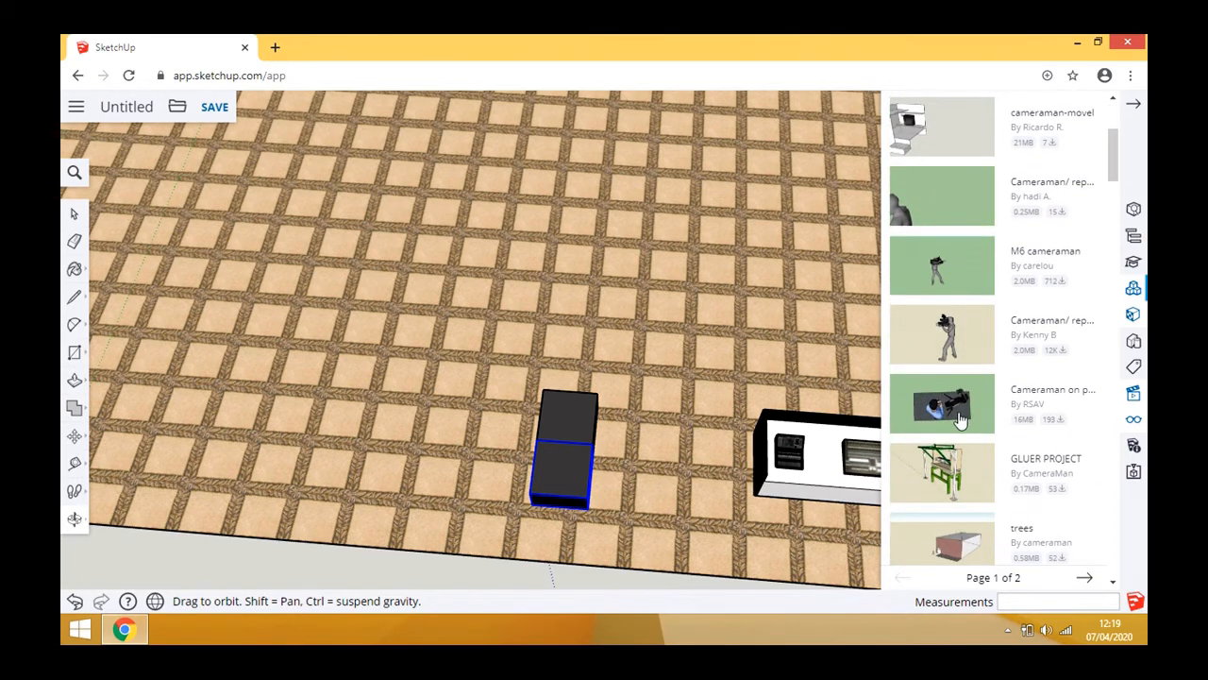
{"action": "scroll", "coordinate": [959, 419], "scroll_direction": "down", "scroll_amount": 1}
{"action": "scroll", "coordinate": [959, 359], "scroll_direction": "down", "scroll_amount": 2}
{"action": "scroll", "coordinate": [954, 357], "scroll_direction": "up", "scroll_amount": 6}
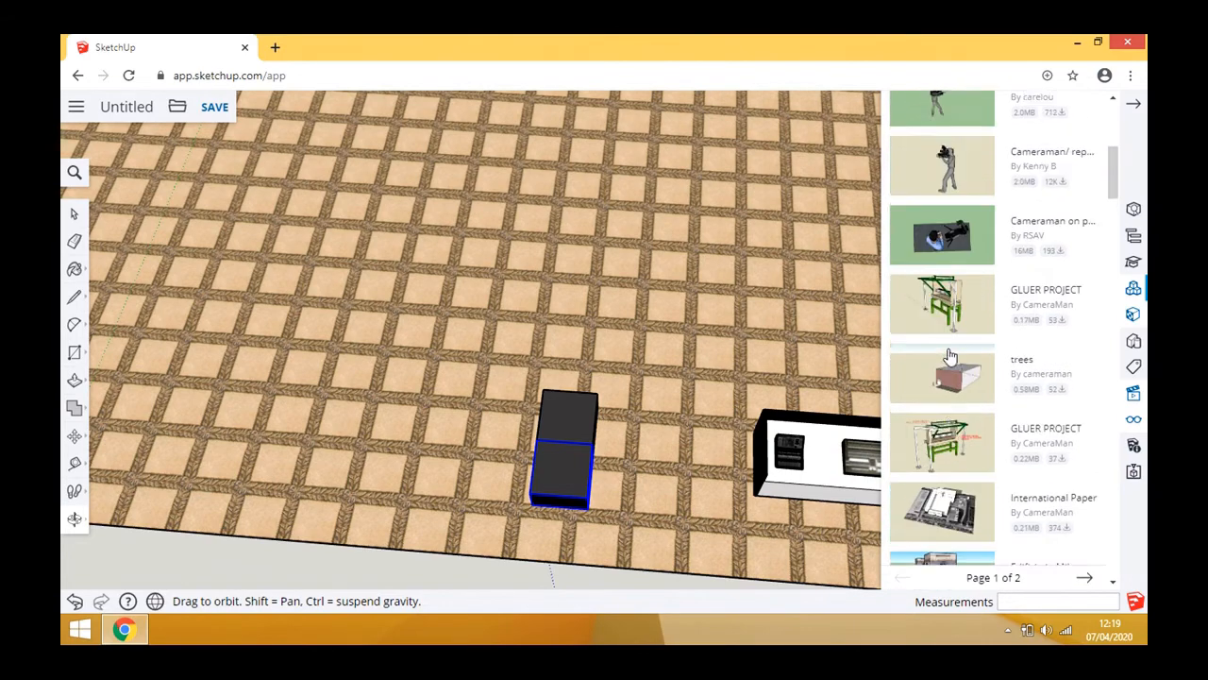
{"action": "left_click", "coordinate": [940, 308]}
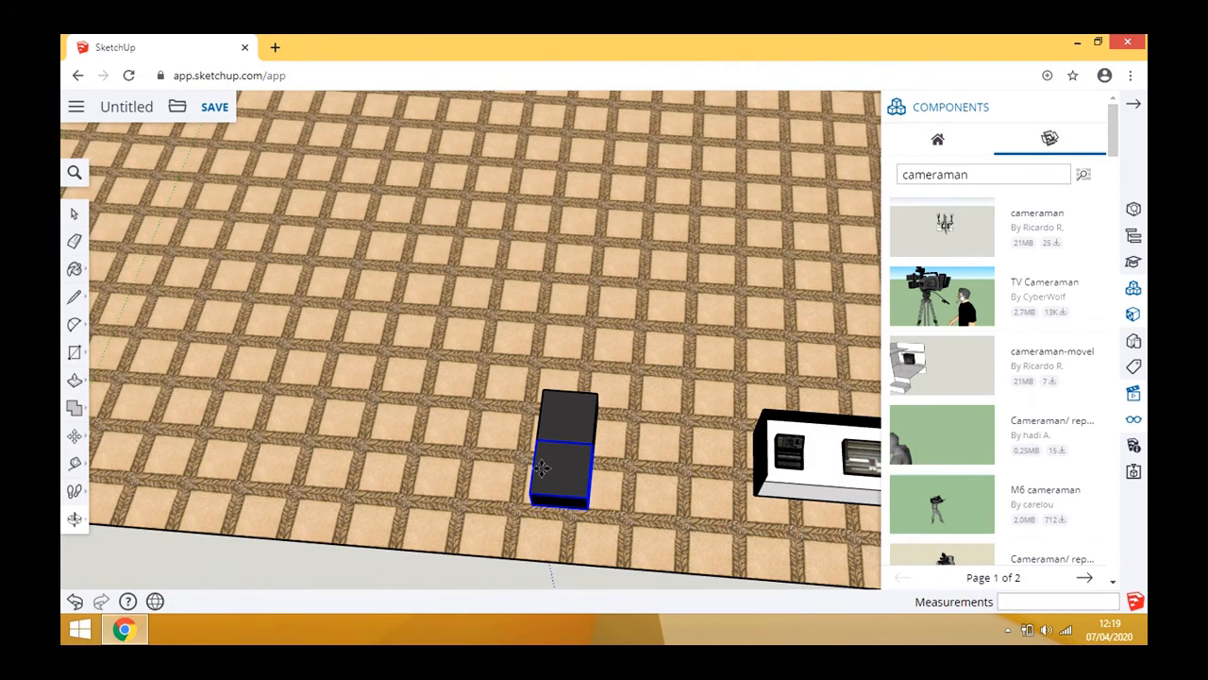
{"action": "left_click", "coordinate": [566, 436]}
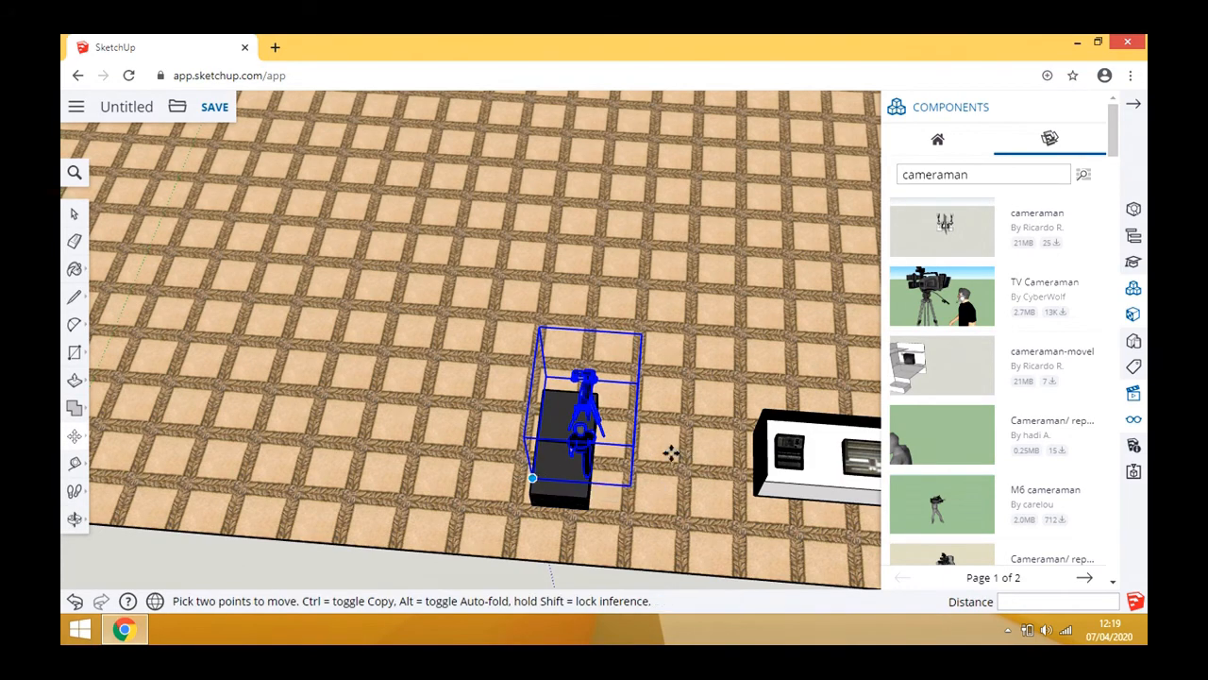
- Move the cameraman component about 0.35 m along the red axis to centre it on the black platform
{"action": "scroll", "coordinate": [604, 469], "scroll_direction": "up", "scroll_amount": 5}
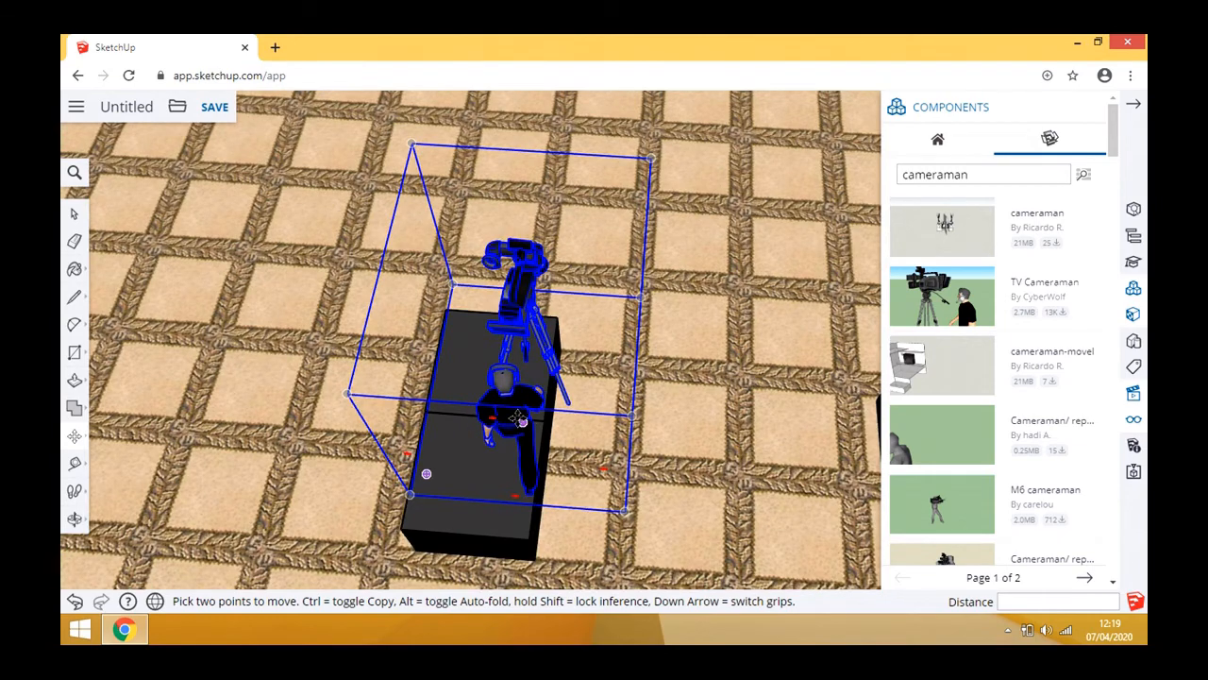
{"action": "left_click", "coordinate": [483, 415]}
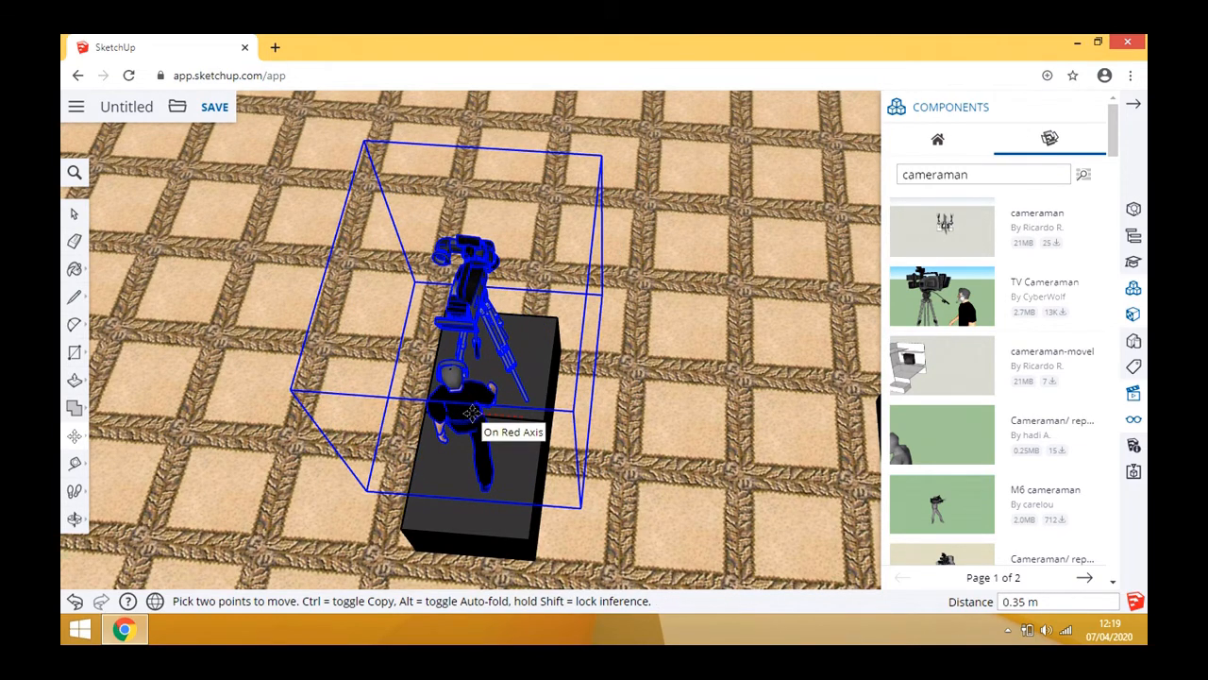
{"action": "left_click", "coordinate": [75, 519]}
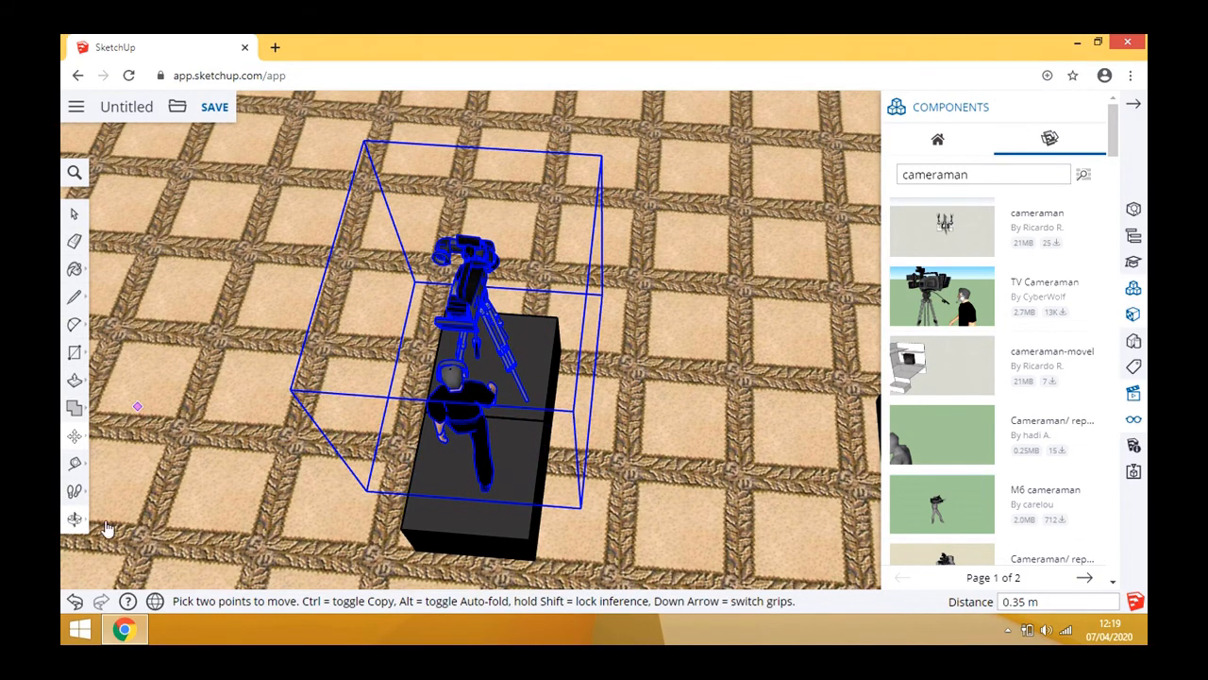
{"action": "left_click_drag", "start_coordinate": [543, 345], "coordinate": [704, 387]}
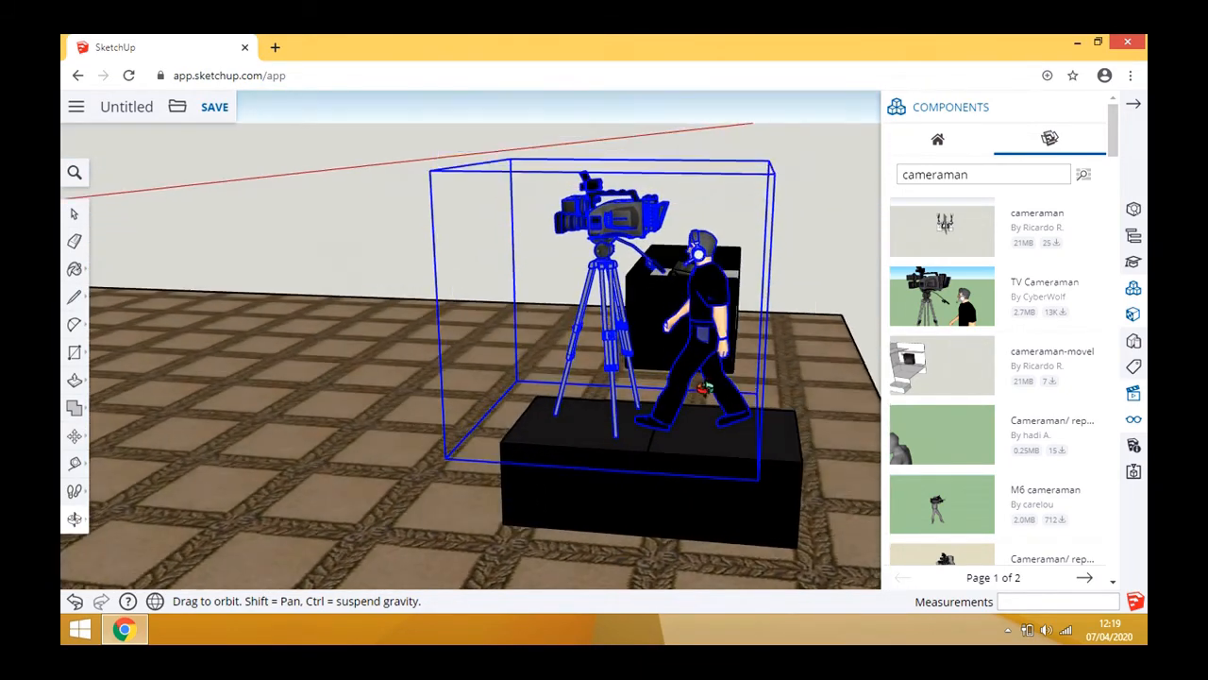
- Select the cameraman together with its black platform and move them about 2.35 m closer to the white desk
{"action": "left_click_drag", "start_coordinate": [744, 330], "coordinate": [424, 488]}
{"action": "scroll", "coordinate": [461, 438], "scroll_direction": "down", "scroll_amount": 10}
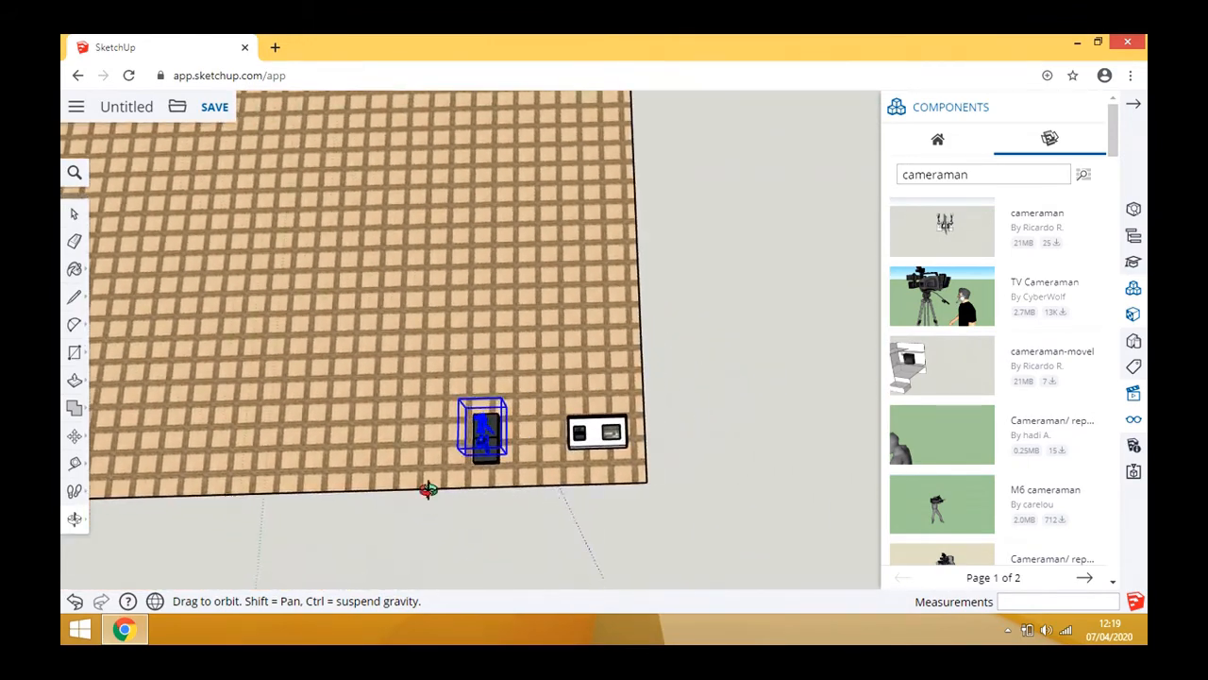
{"action": "left_click", "coordinate": [75, 214]}
{"action": "left_click_drag", "start_coordinate": [413, 362], "coordinate": [524, 500]}
{"action": "left_click", "coordinate": [73, 437]}
{"action": "scroll", "coordinate": [520, 504], "scroll_direction": "up", "scroll_amount": 4}
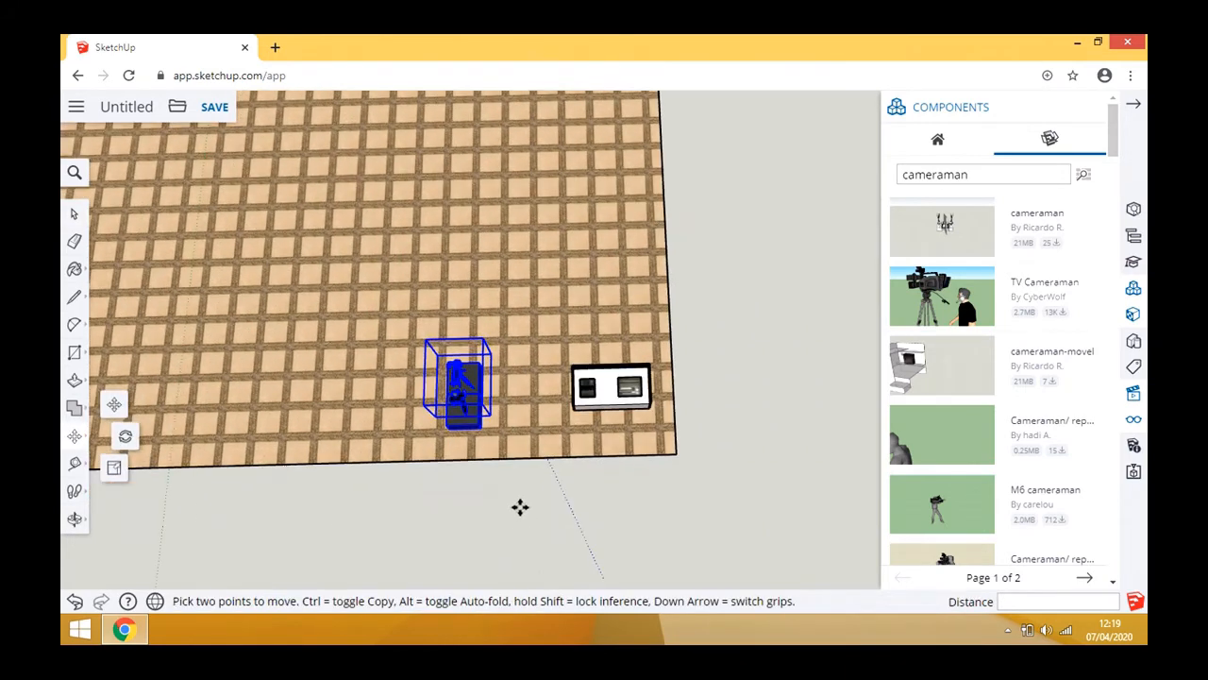
{"action": "left_click", "coordinate": [442, 389]}
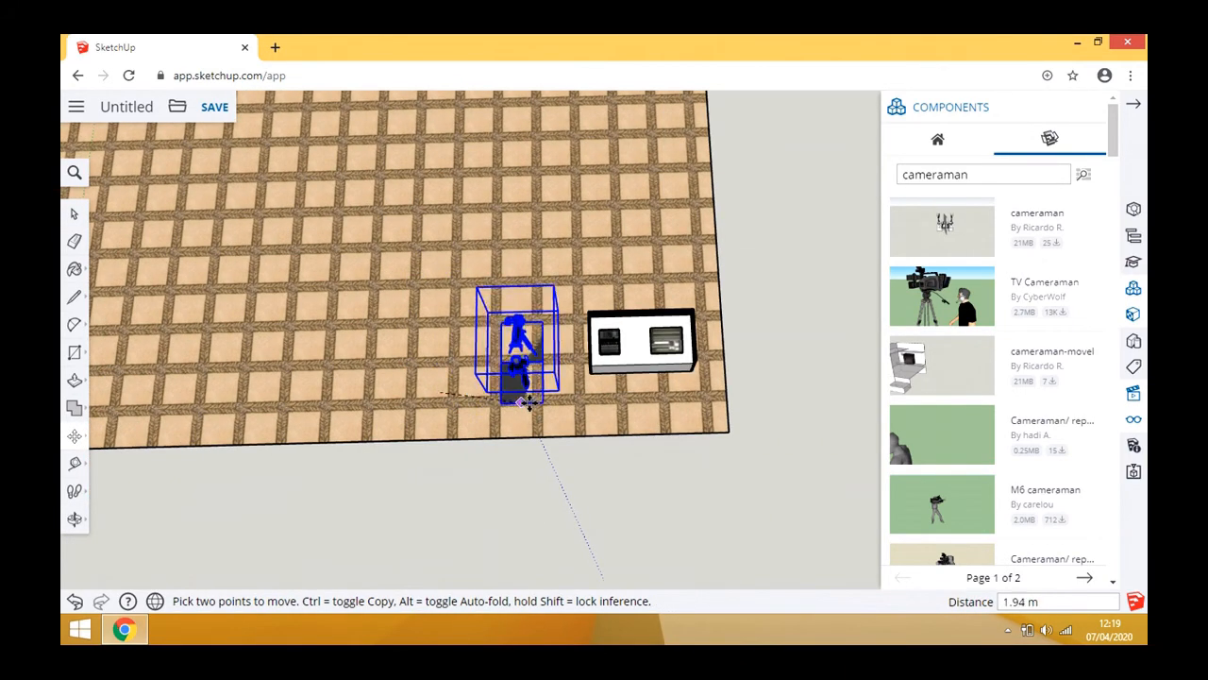
{"action": "left_click", "coordinate": [540, 387]}
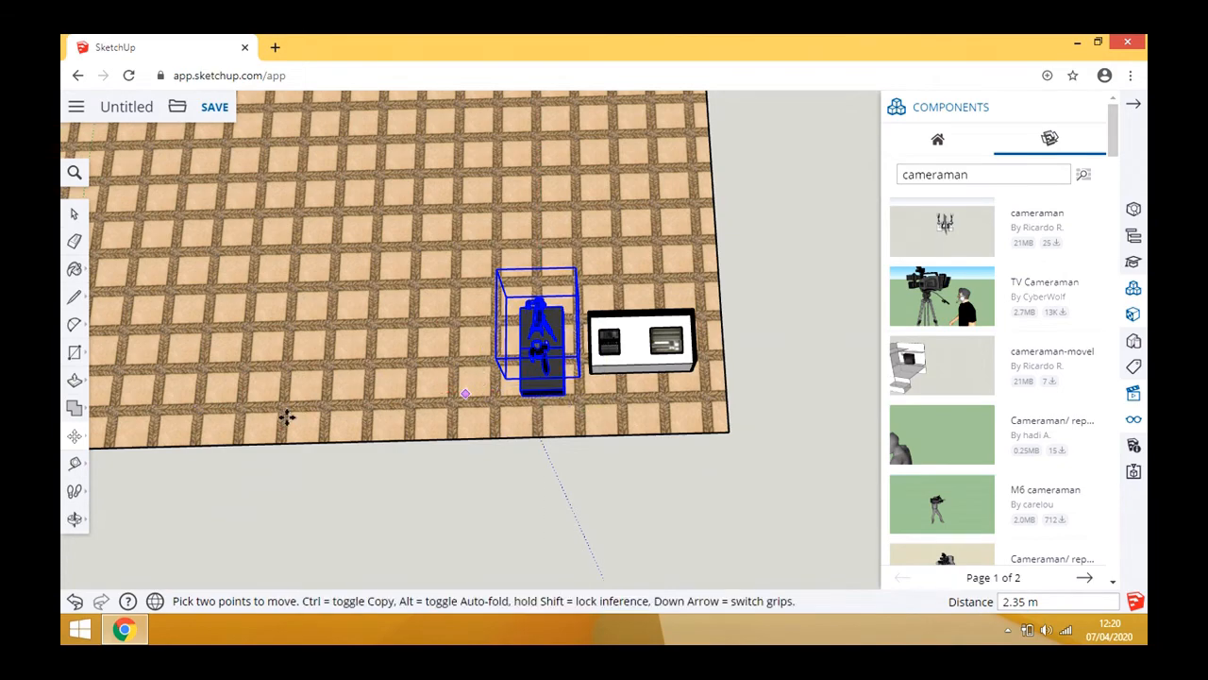
- Examine the overall studio layout, the stage and its back panels, and open the style collections
{"action": "left_click", "coordinate": [74, 518]}
{"action": "left_click_drag", "start_coordinate": [547, 424], "coordinate": [586, 244]}
{"action": "scroll", "coordinate": [585, 244], "scroll_direction": "down", "scroll_amount": 10}
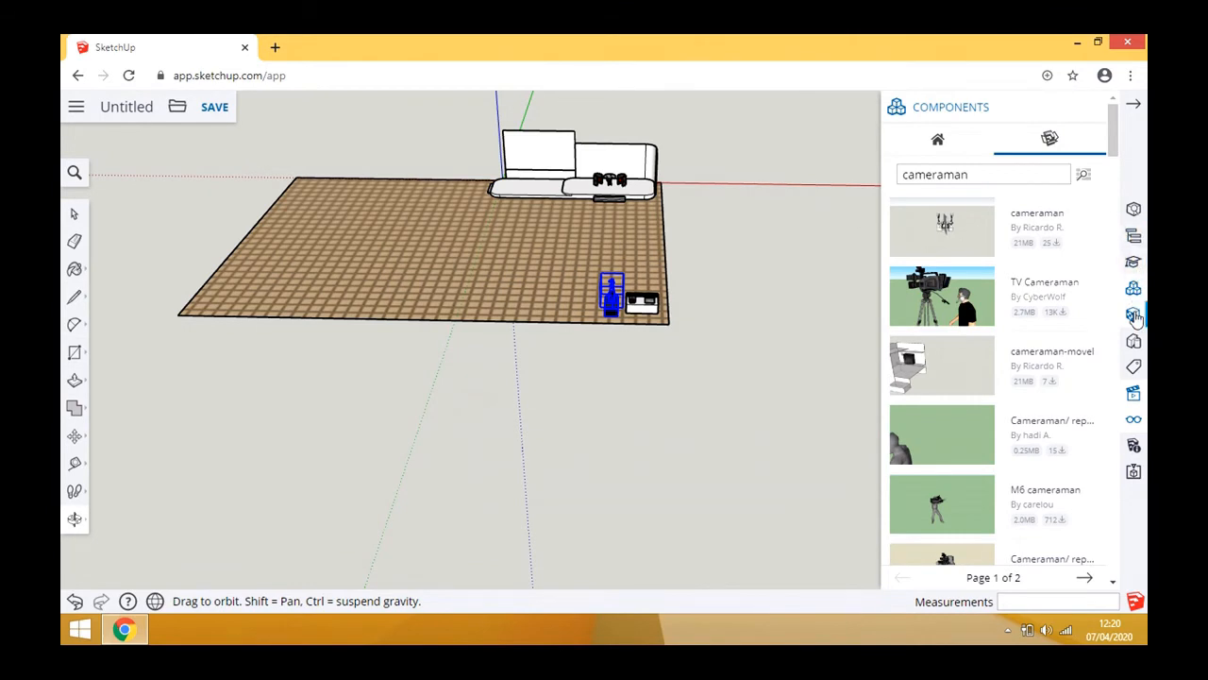
{"action": "left_click", "coordinate": [1132, 340]}
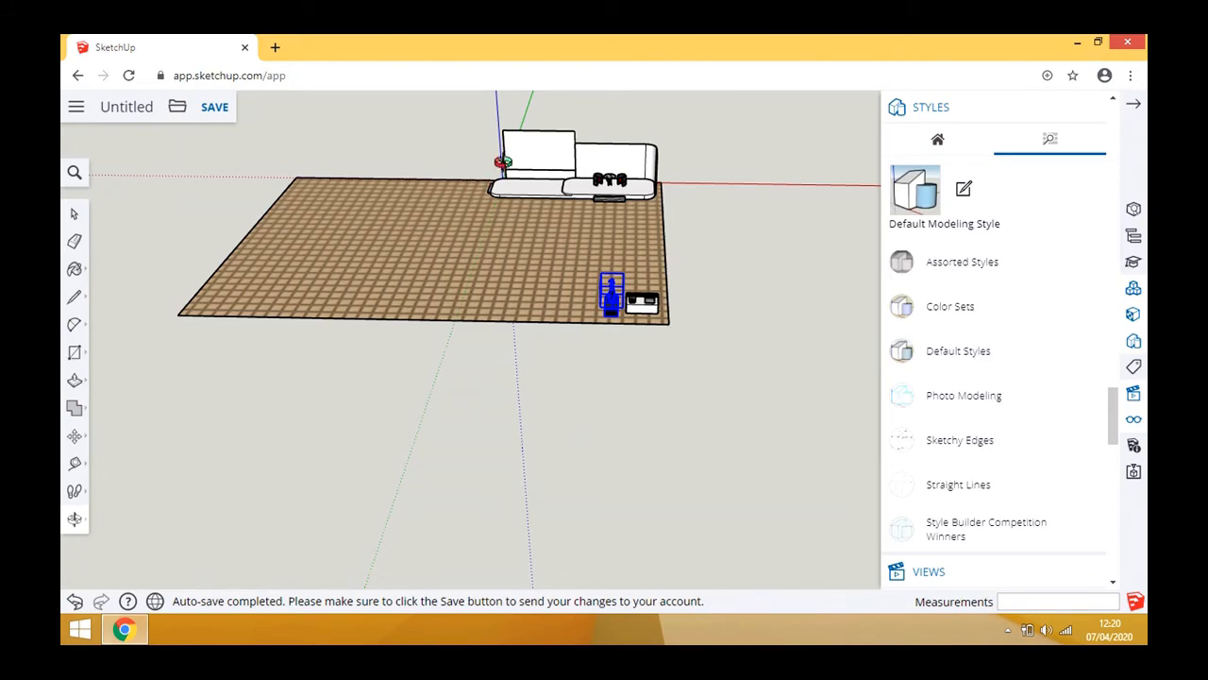
{"action": "scroll", "coordinate": [532, 137], "scroll_direction": "up", "scroll_amount": 6}
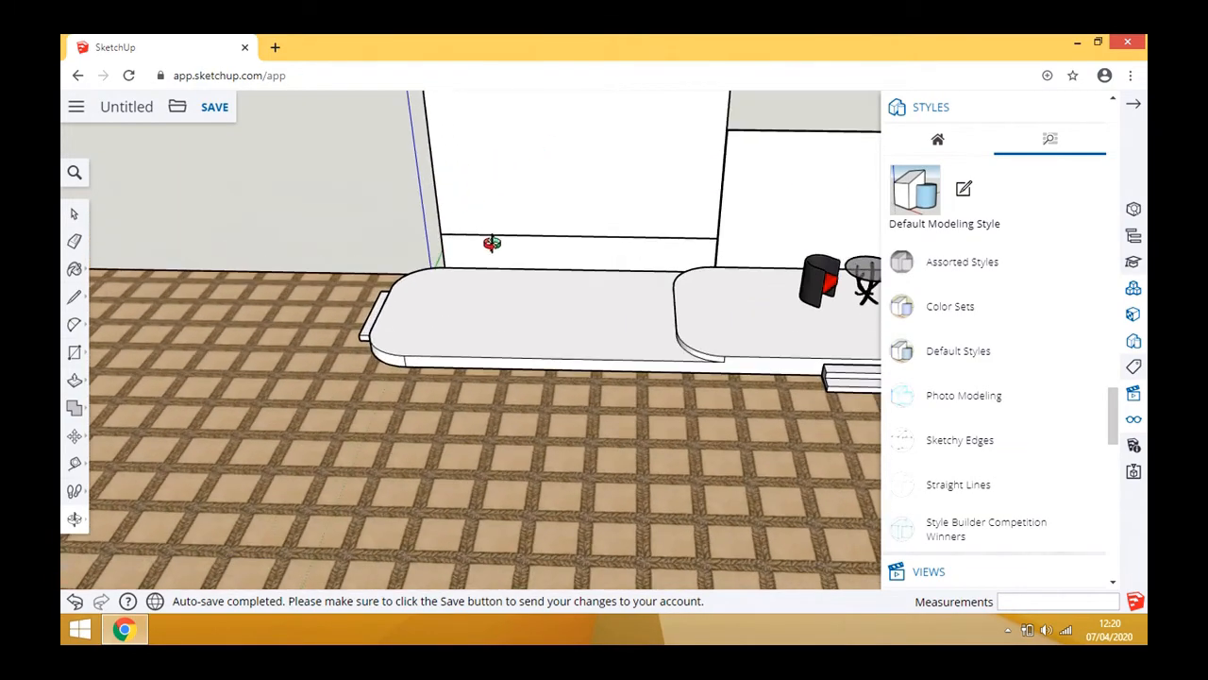
{"action": "middle_click_drag", "start_coordinate": [488, 240], "coordinate": [672, 313]}
{"action": "scroll", "coordinate": [729, 321], "scroll_direction": "up", "scroll_amount": 3}
{"action": "scroll", "coordinate": [572, 342], "scroll_direction": "down", "scroll_amount": 3}
{"action": "scroll", "coordinate": [673, 312], "scroll_direction": "up", "scroll_amount": 4}
{"action": "scroll", "coordinate": [553, 349], "scroll_direction": "down", "scroll_amount": 5}
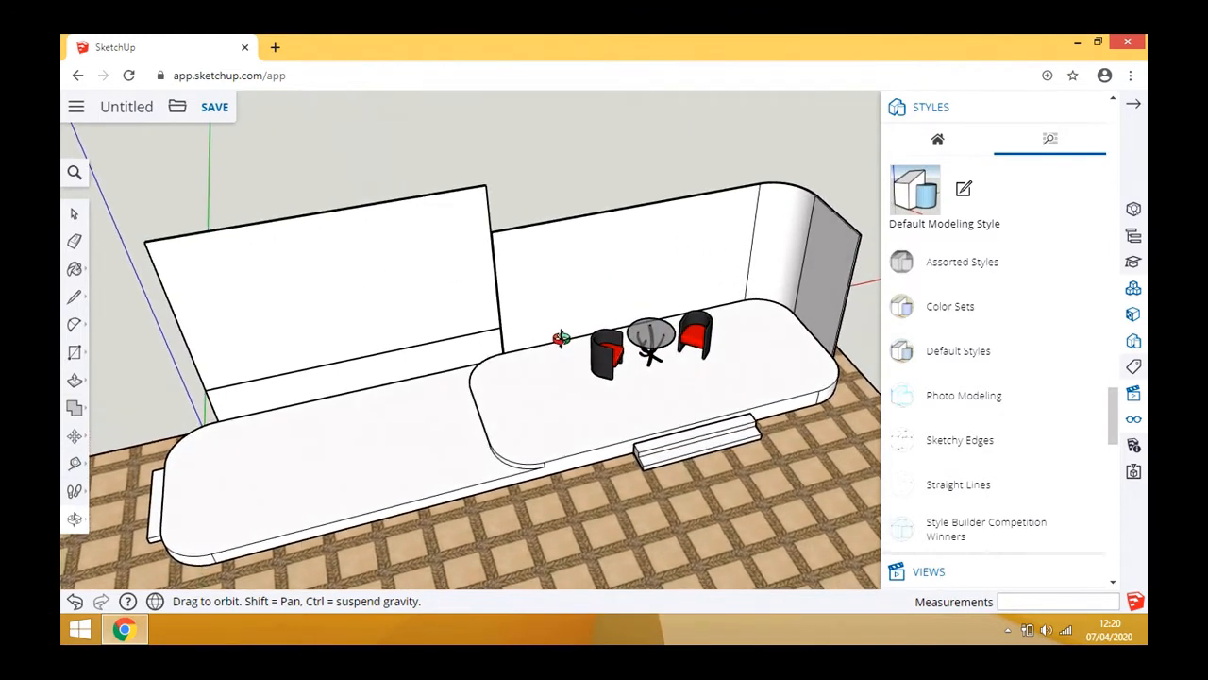
{"action": "middle_click_drag", "start_coordinate": [553, 374], "coordinate": [587, 359]}
- Open the backdrop group behind the lower stage, paint its large upper front face bright yellow, and leave group editing
{"action": "left_click", "coordinate": [72, 215]}
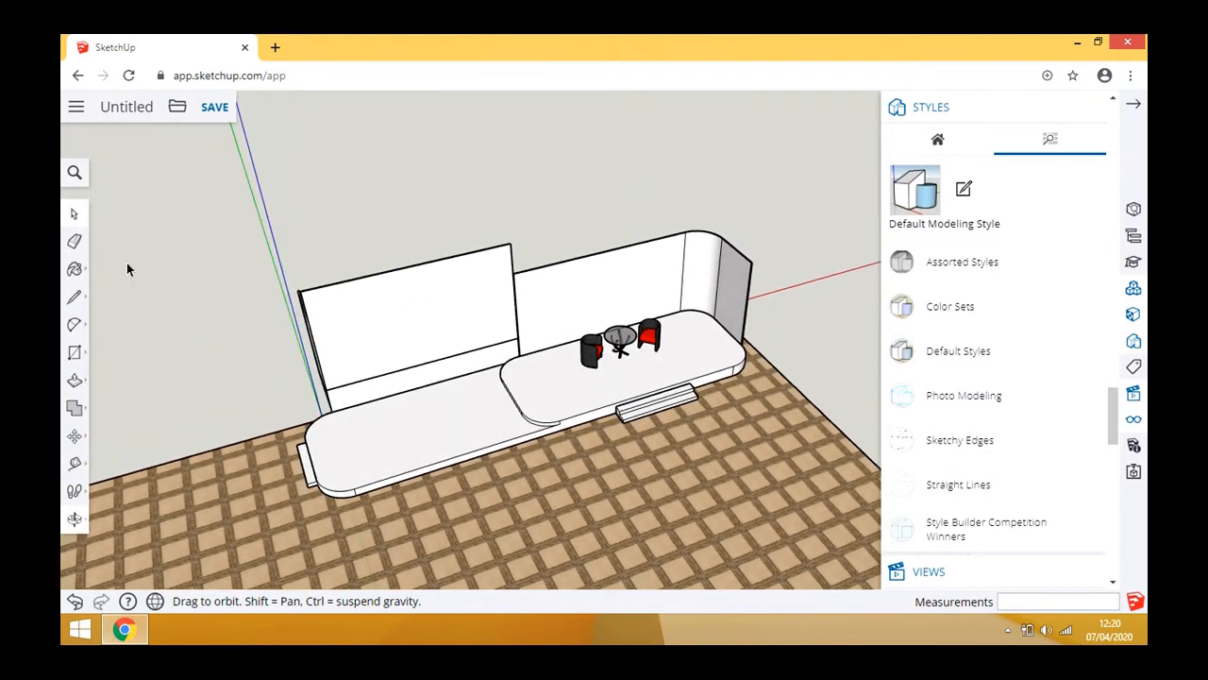
{"action": "scroll", "coordinate": [266, 418], "scroll_direction": "up", "scroll_amount": 3}
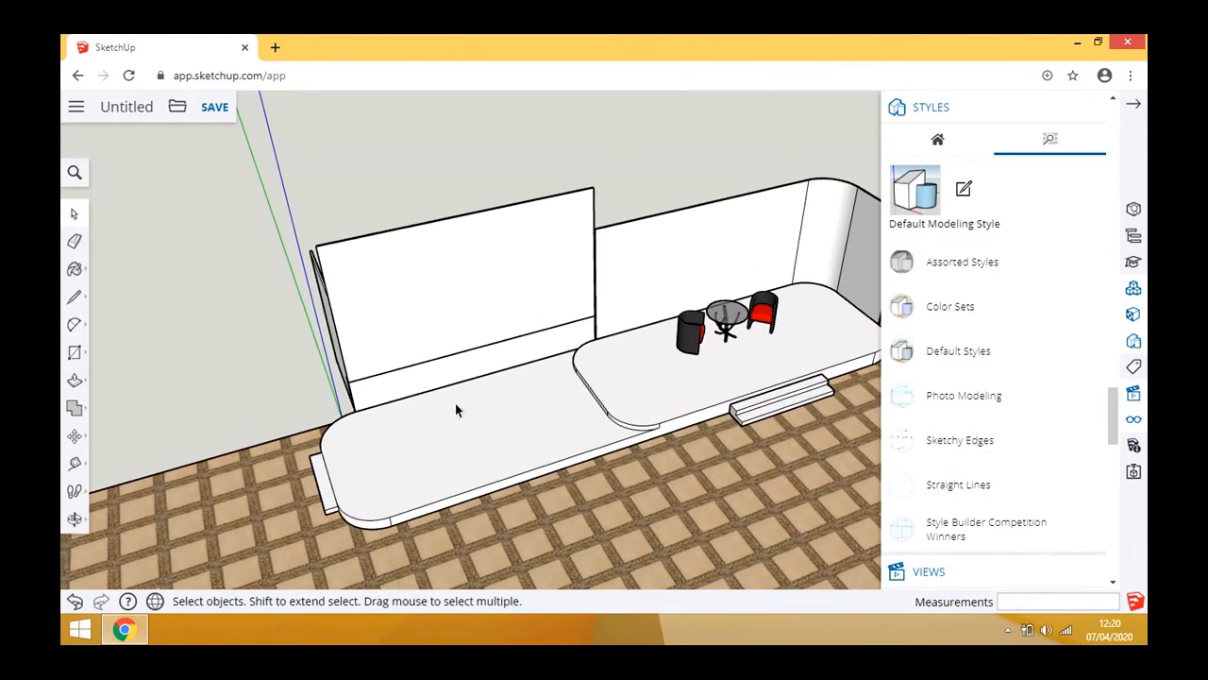
{"action": "double_click", "coordinate": [452, 303]}
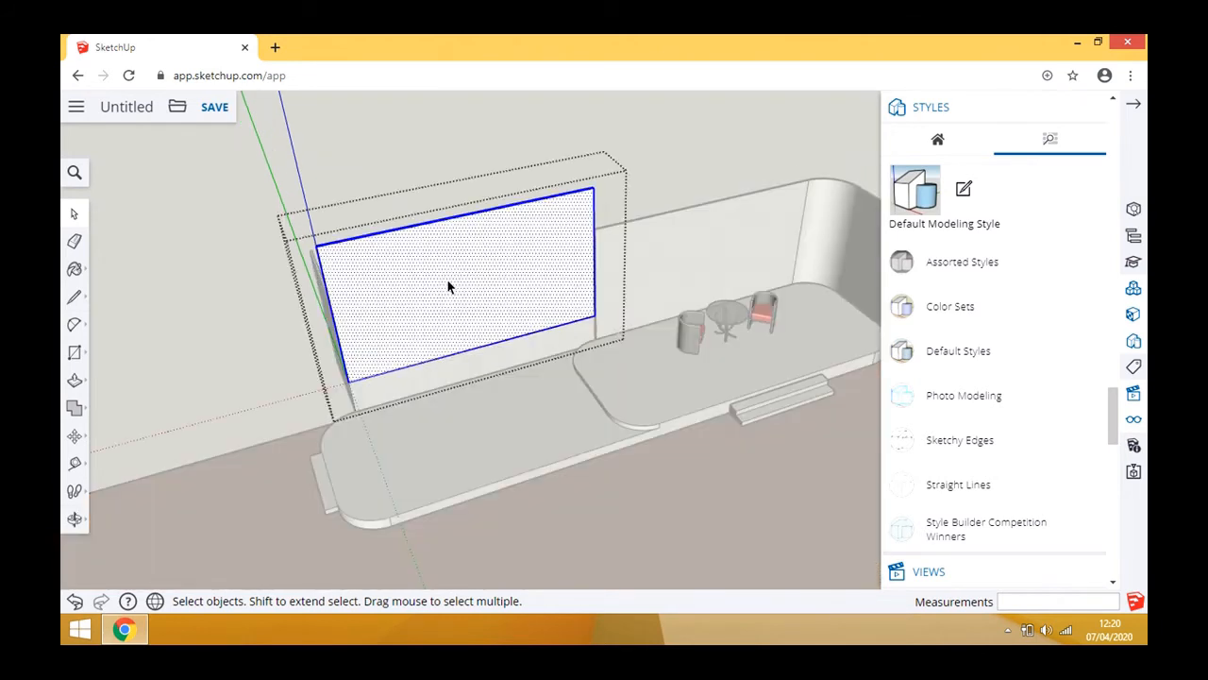
{"action": "left_click", "coordinate": [448, 273]}
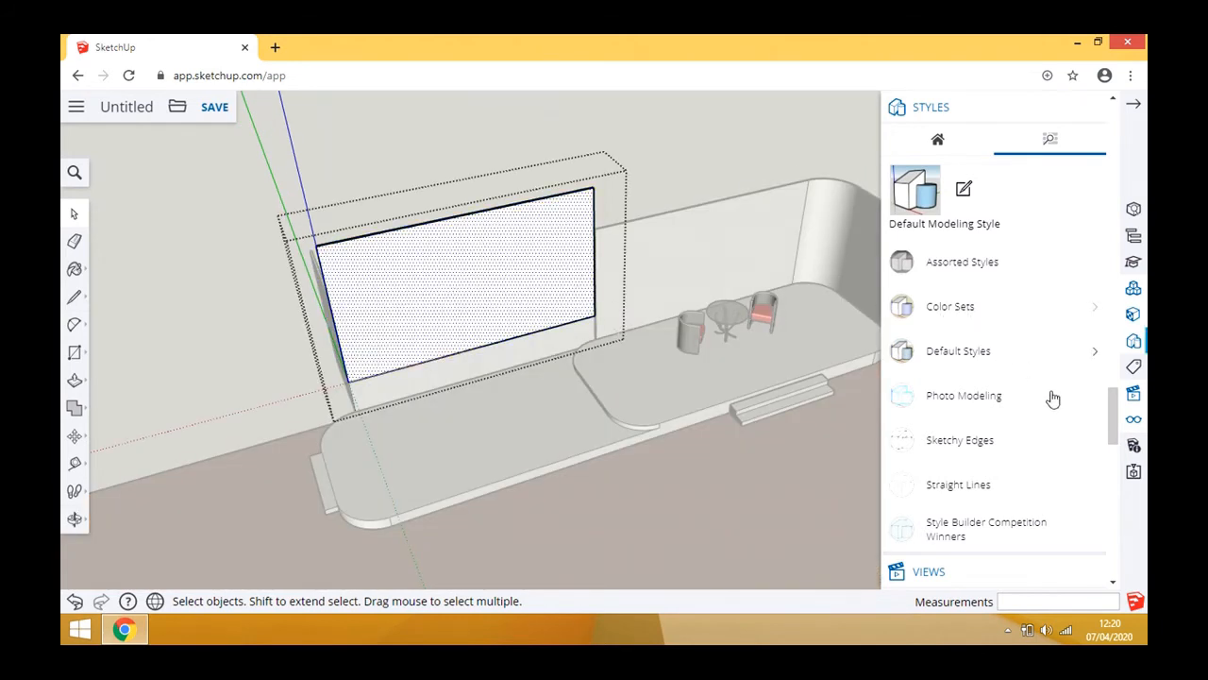
{"action": "left_click", "coordinate": [1134, 105]}
{"action": "left_click", "coordinate": [75, 269]}
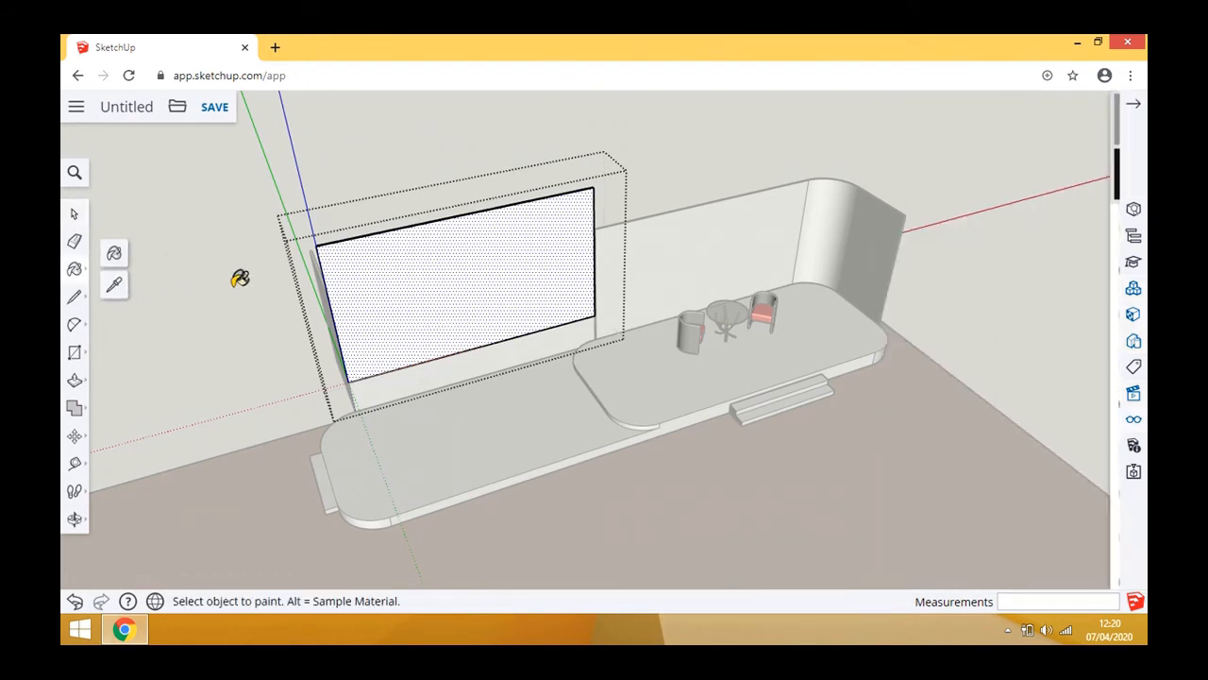
{"action": "left_click_drag", "start_coordinate": [1116, 331], "coordinate": [1121, 247]}
{"action": "left_click", "coordinate": [925, 247]}
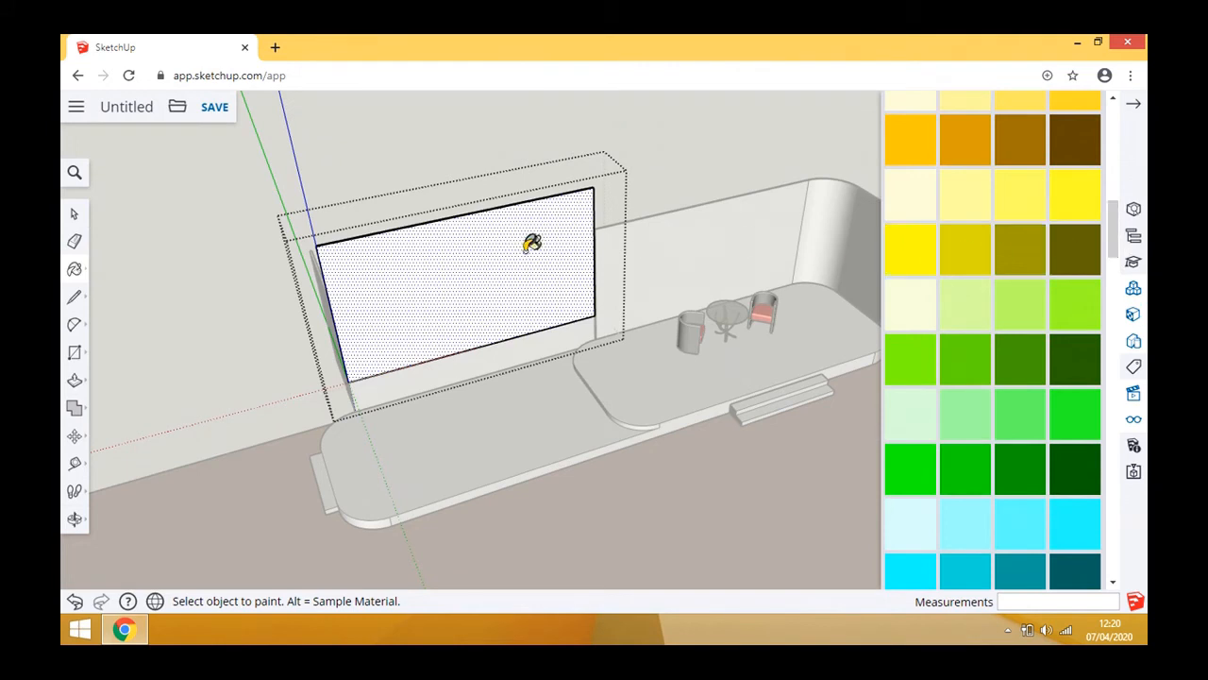
{"action": "left_click", "coordinate": [492, 243]}
{"action": "left_click", "coordinate": [75, 214]}
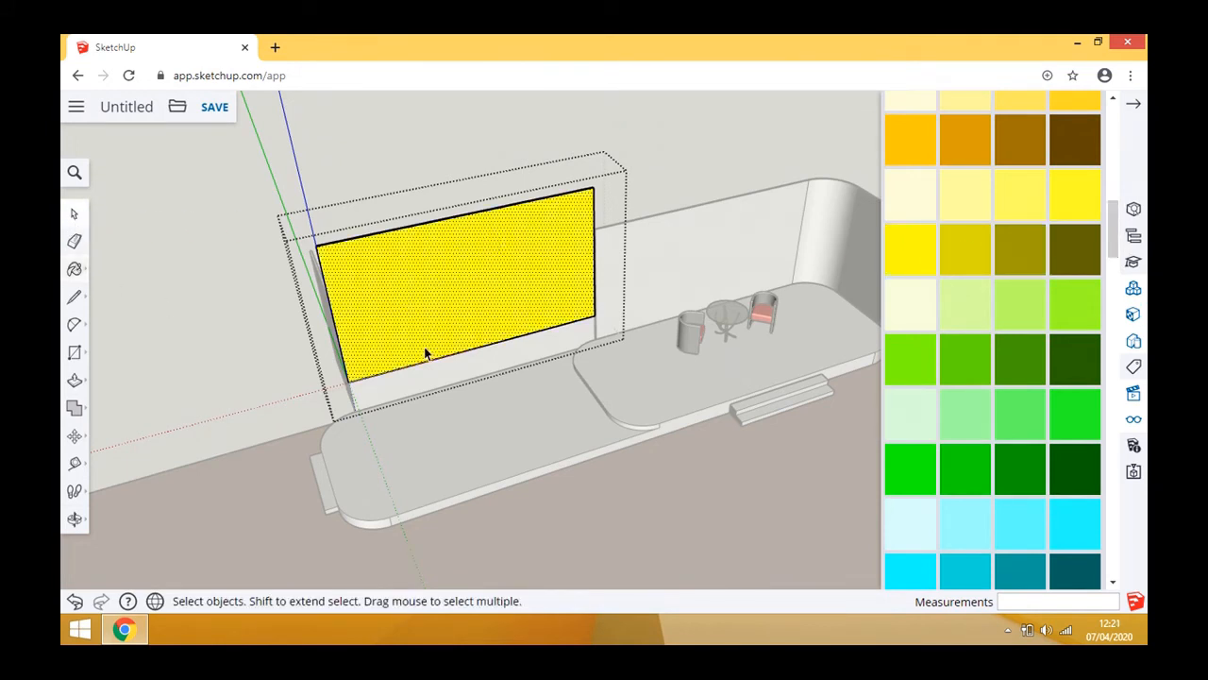
{"action": "double_click", "coordinate": [504, 427]}
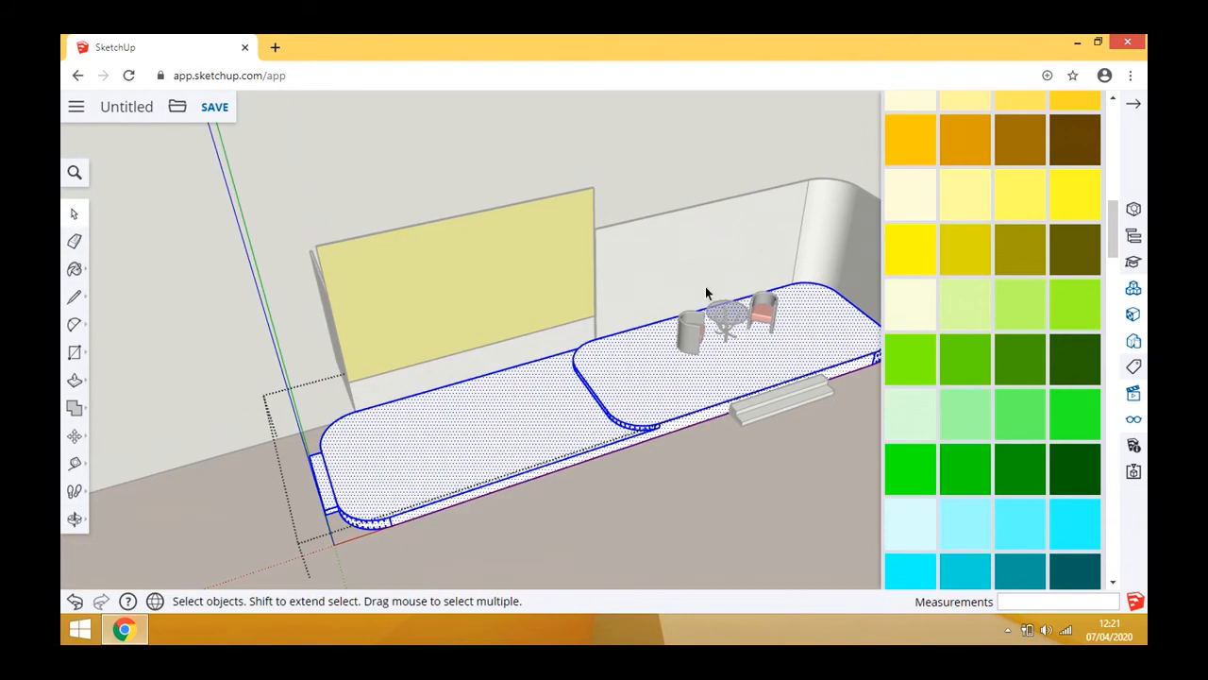
{"action": "left_click", "coordinate": [404, 547]}
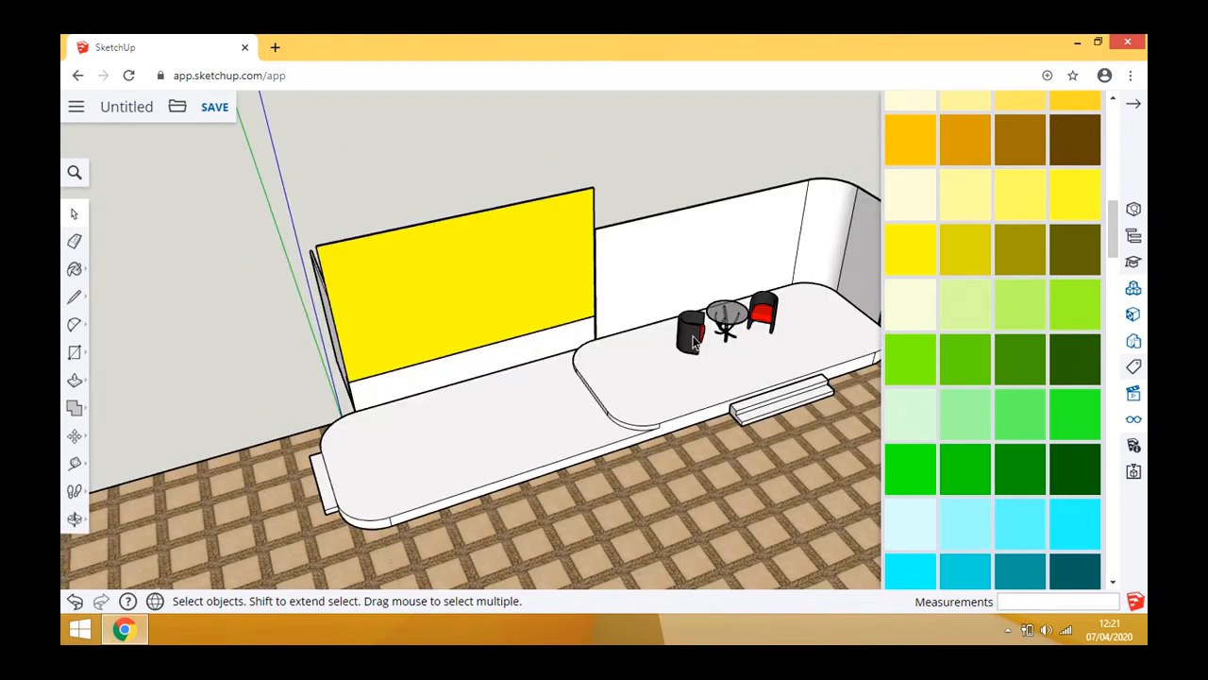
- Open the stage group for editing and select the lower stage's front and corner side faces together with the side step's vertical faces
{"action": "left_click", "coordinate": [75, 517]}
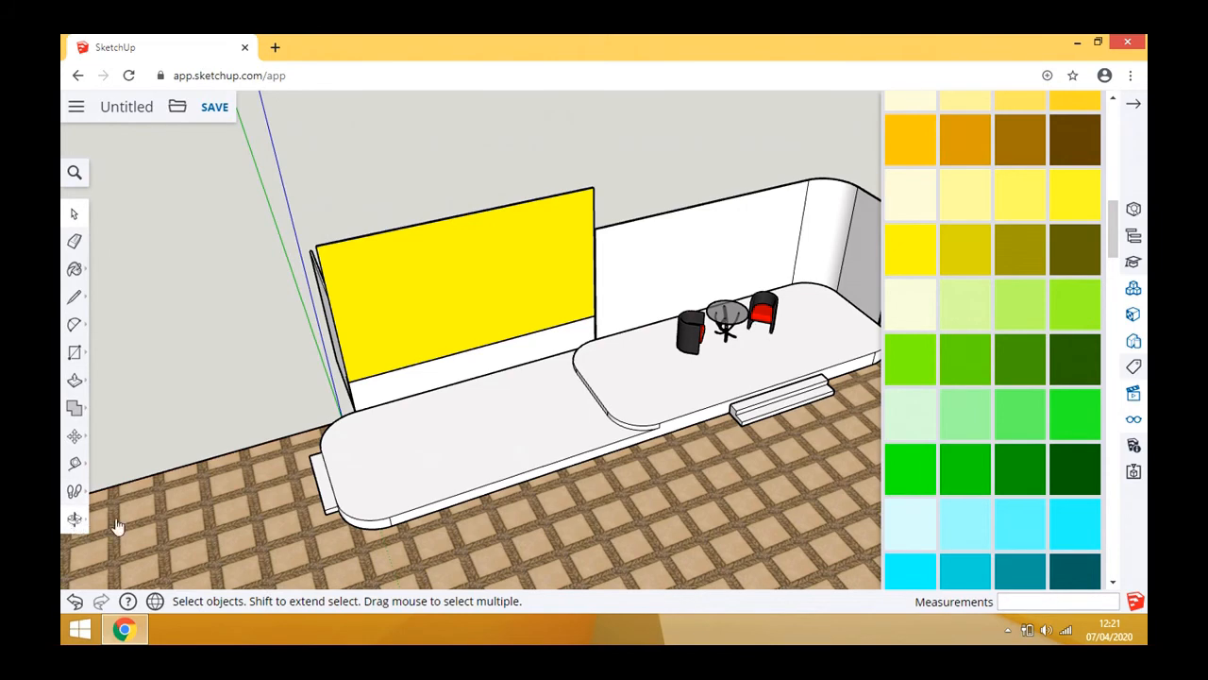
{"action": "left_click_drag", "start_coordinate": [116, 520], "coordinate": [410, 437]}
{"action": "scroll", "coordinate": [233, 423], "scroll_direction": "up", "scroll_amount": 3}
{"action": "left_click_drag", "start_coordinate": [233, 423], "coordinate": [305, 424]}
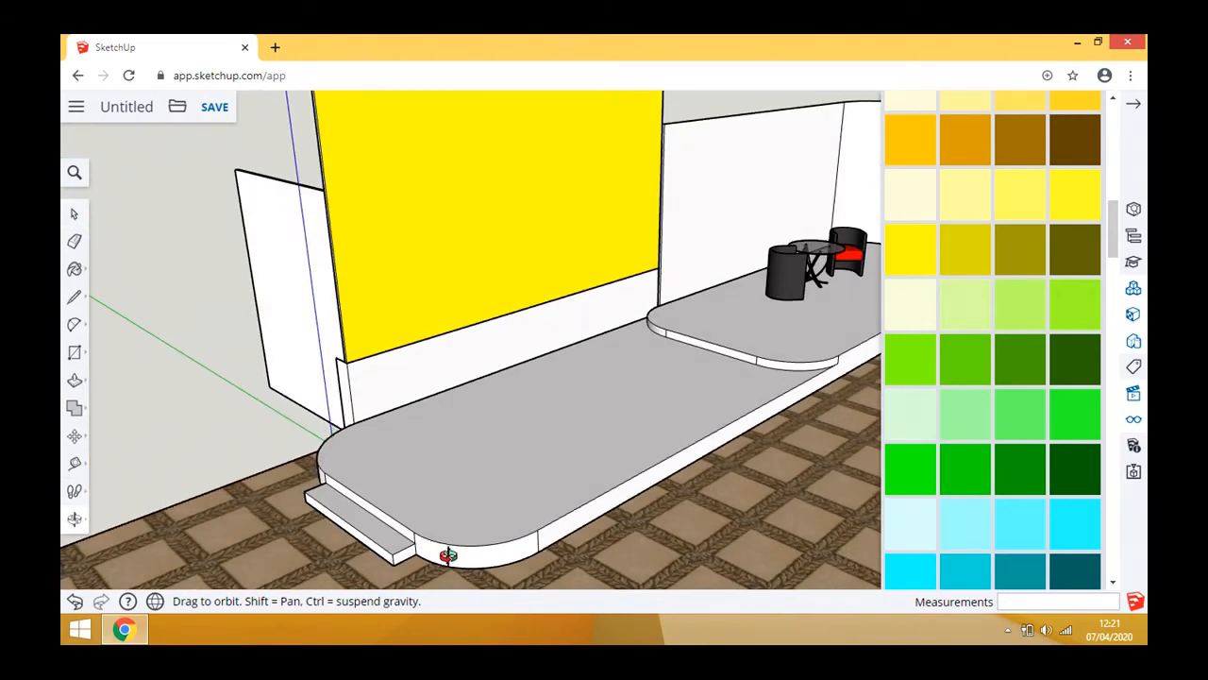
{"action": "left_click", "coordinate": [74, 213]}
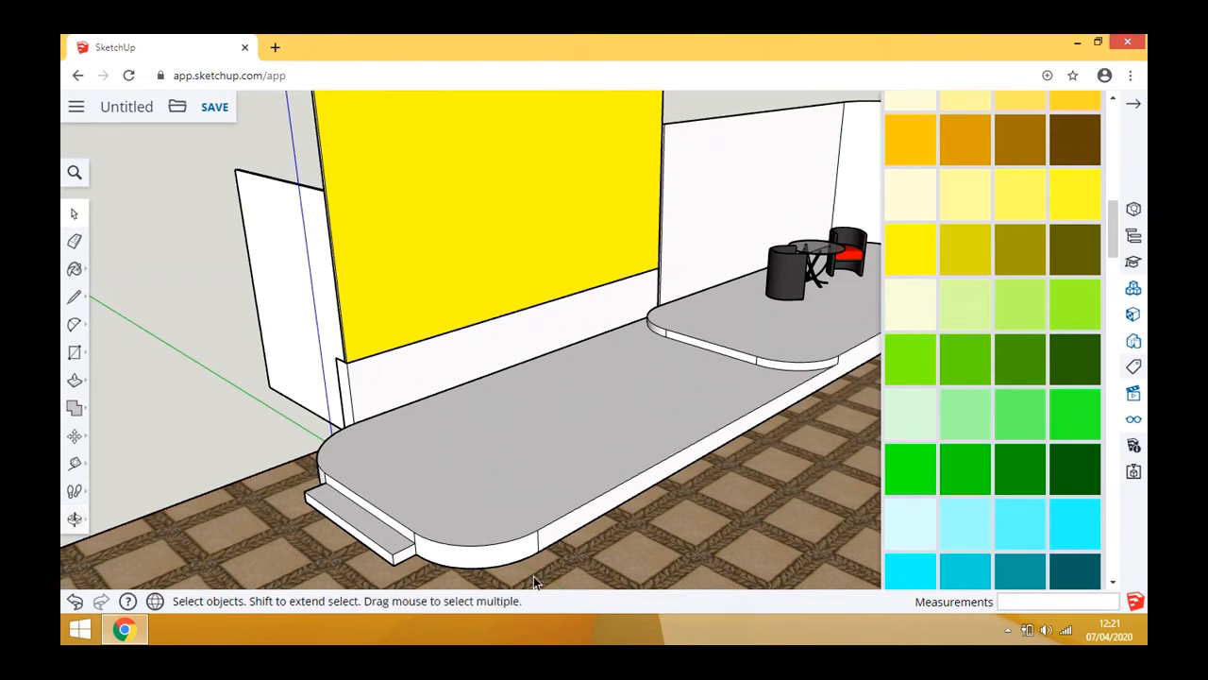
{"action": "triple_click", "coordinate": [483, 561]}
{"action": "left_click", "coordinate": [469, 558]}
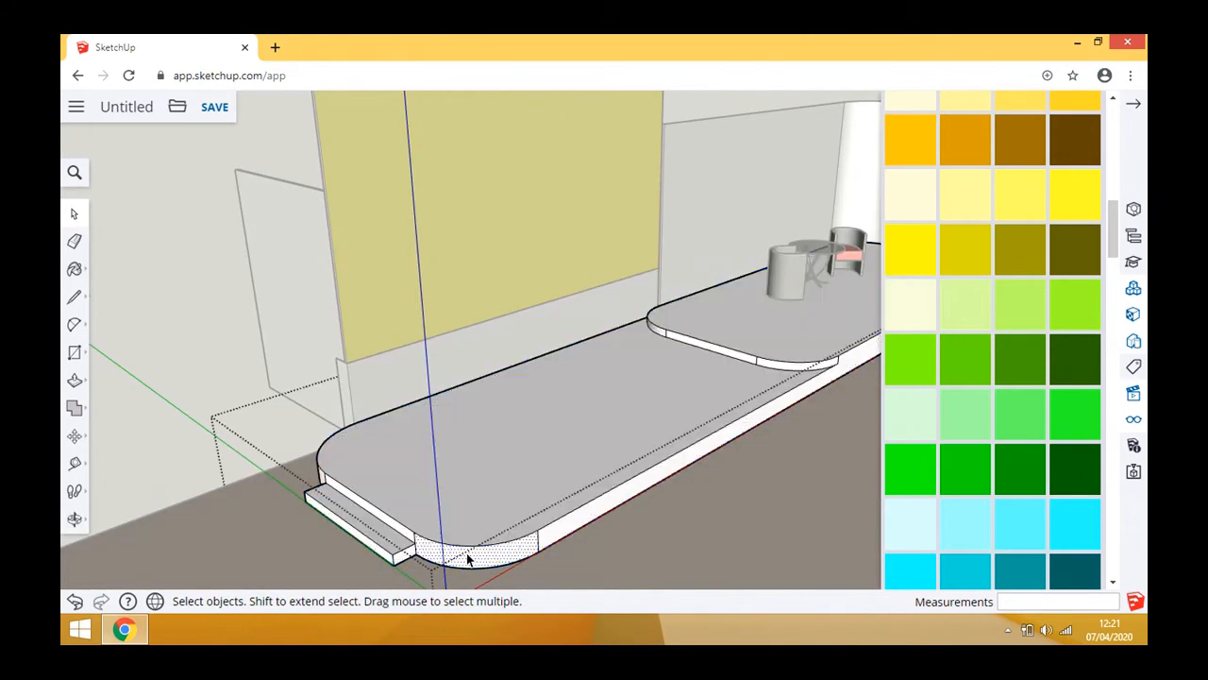
{"action": "left_click", "coordinate": [404, 534]}
{"action": "left_click", "coordinate": [406, 535]}
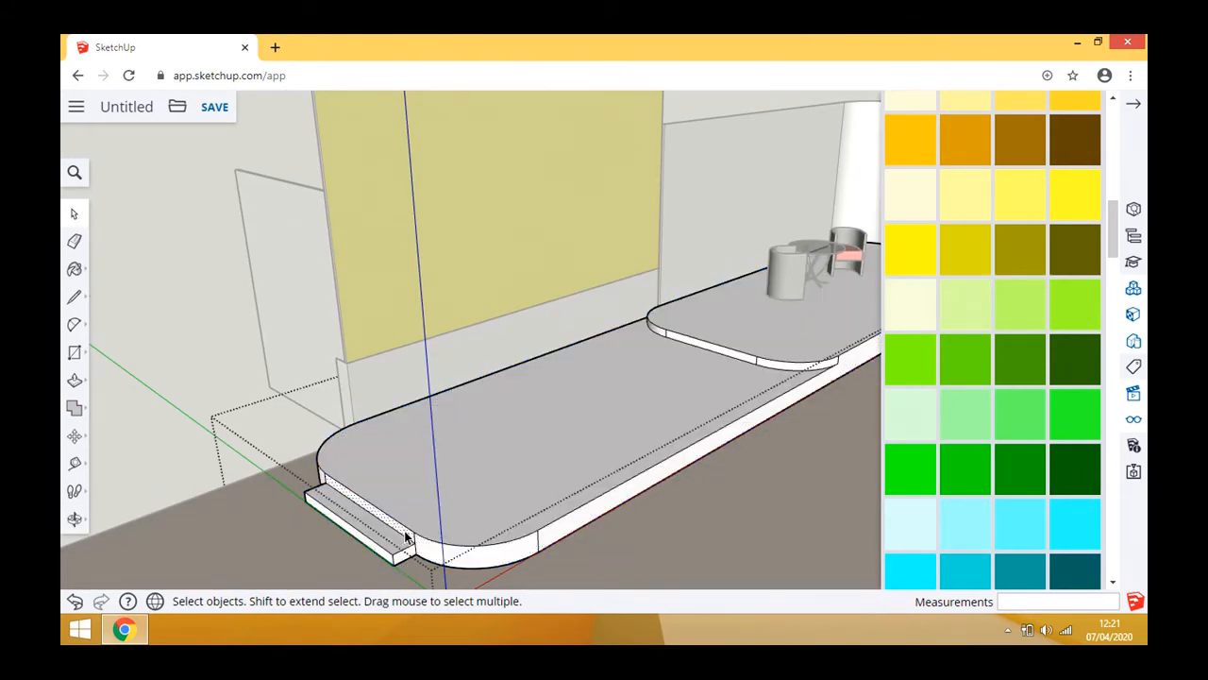
{"action": "scroll", "coordinate": [381, 555], "scroll_direction": "up", "scroll_amount": 3}
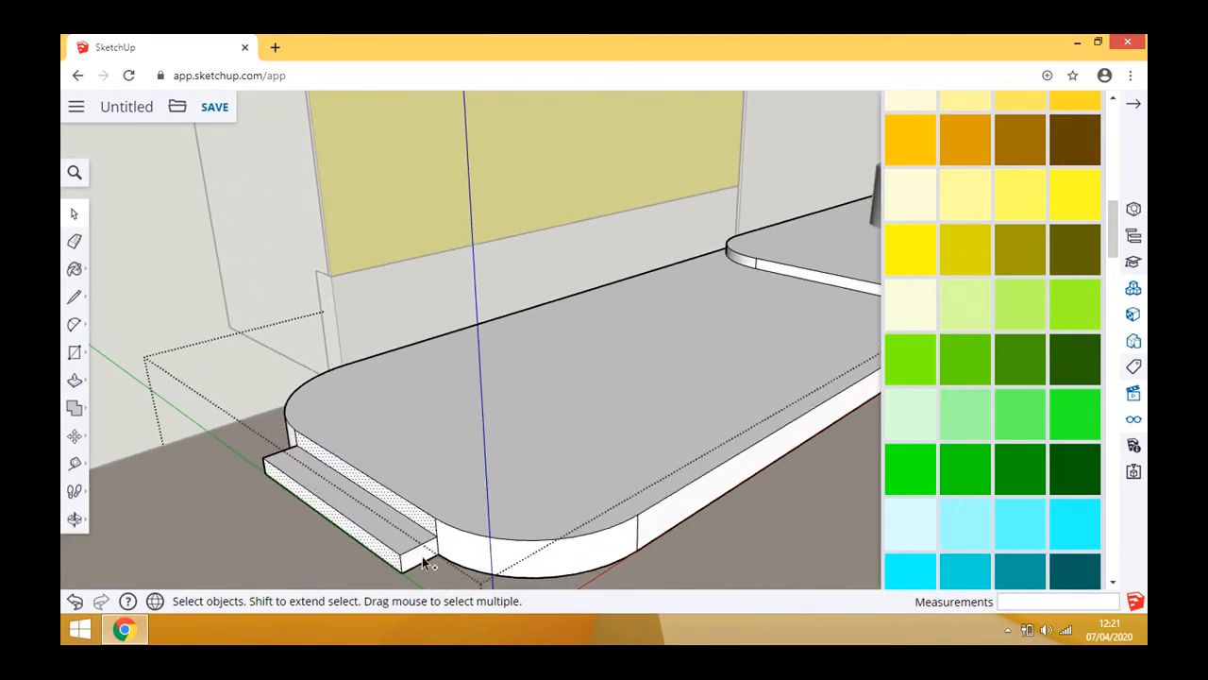
{"action": "left_click", "coordinate": [475, 557], "text": "ctrl"}
{"action": "scroll", "coordinate": [264, 512], "scroll_direction": "down", "scroll_amount": 5}
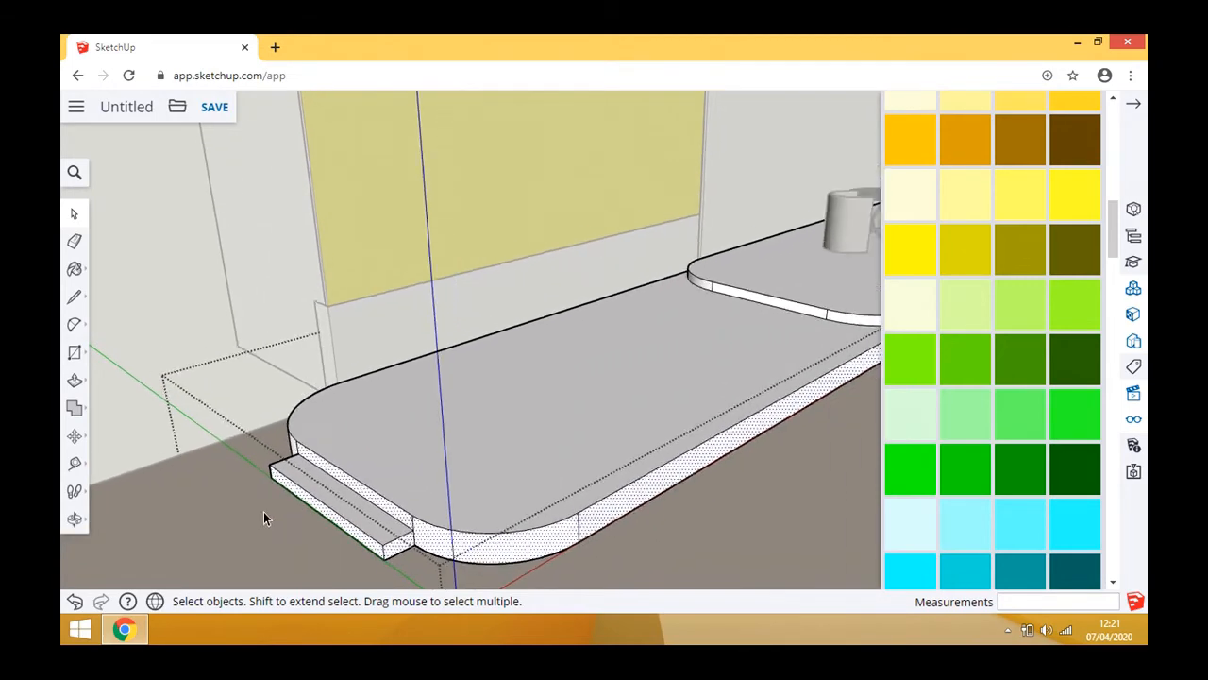
- Add the vertical rim faces of the raised upper stage, including its rounded corners, to the selection
{"action": "scroll", "coordinate": [425, 434], "scroll_direction": "up", "scroll_amount": 6}
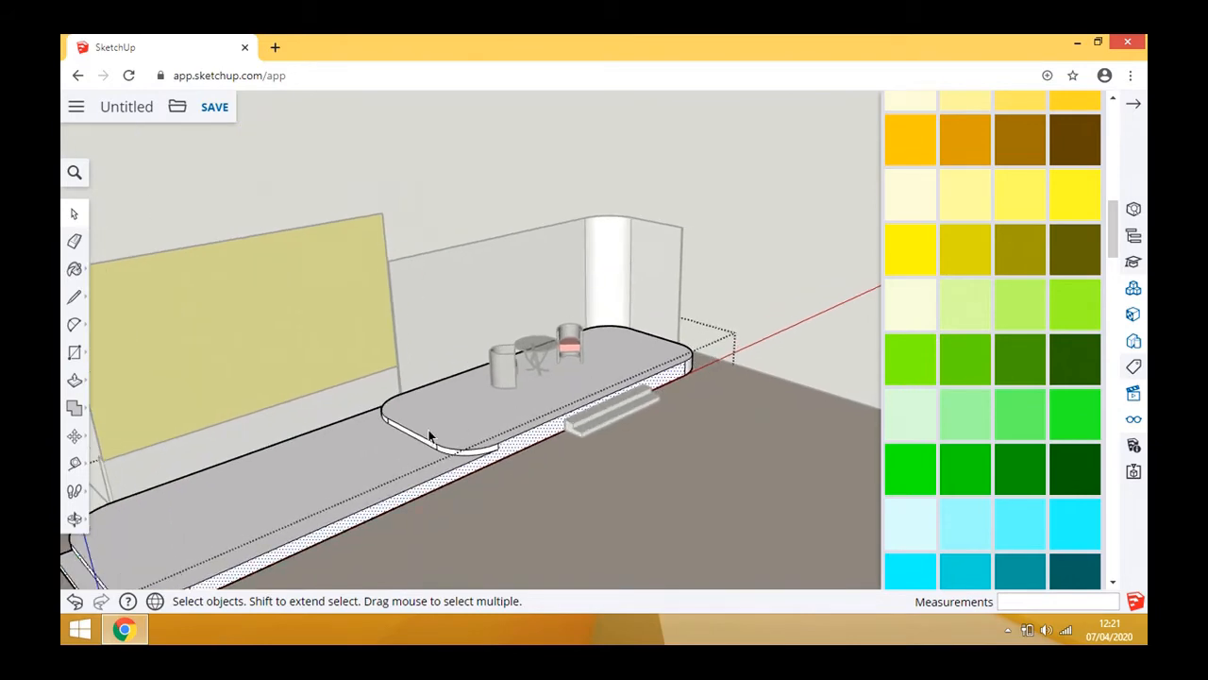
{"action": "scroll", "coordinate": [326, 396], "scroll_direction": "up", "scroll_amount": 2}
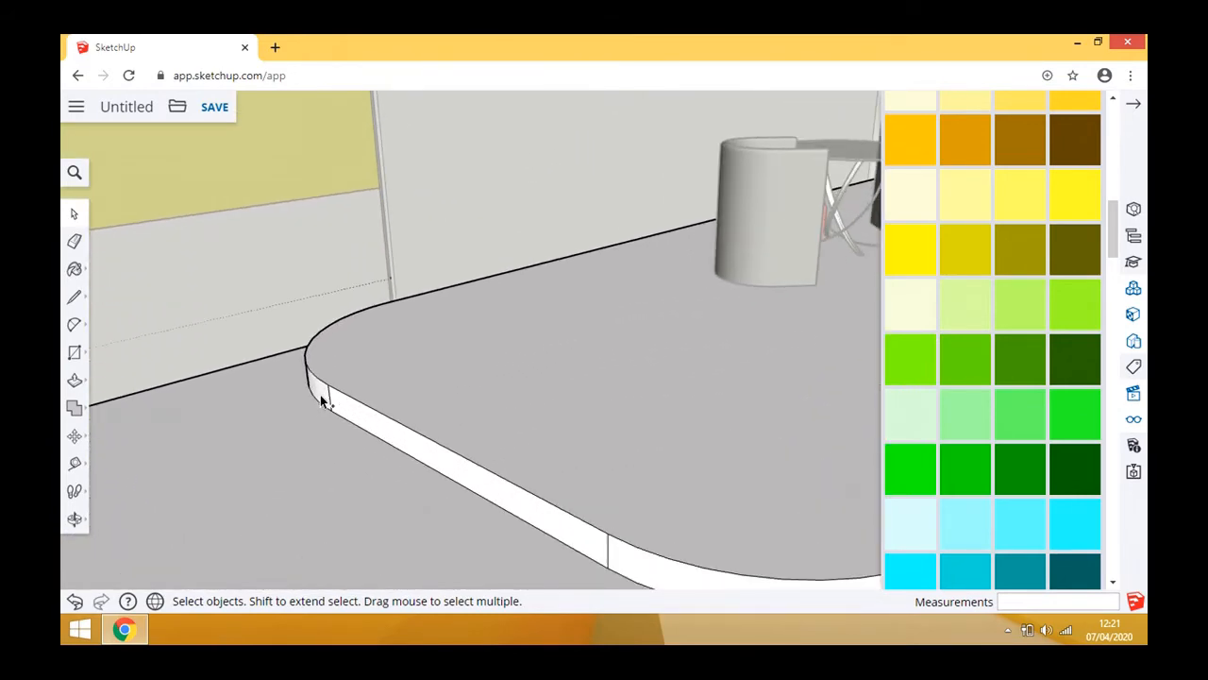
{"action": "scroll", "coordinate": [264, 426], "scroll_direction": "down", "scroll_amount": 2}
{"action": "middle_click_drag", "start_coordinate": [264, 425], "coordinate": [519, 522]}
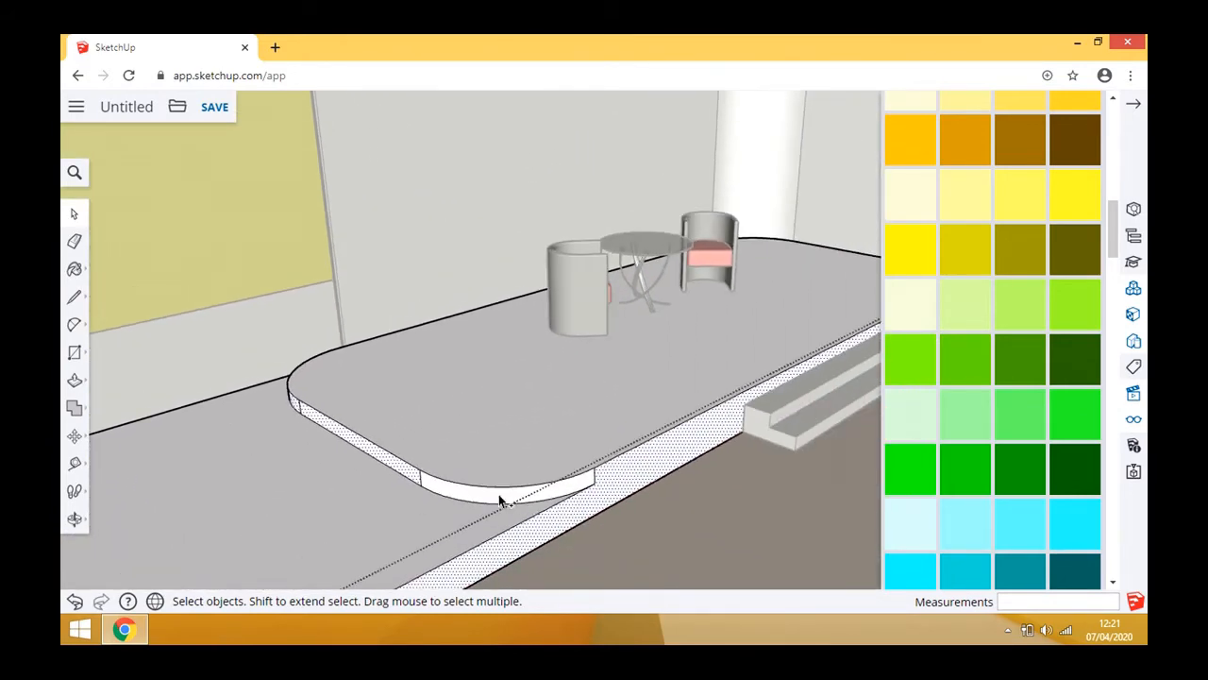
{"action": "scroll", "coordinate": [369, 468], "scroll_direction": "down", "scroll_amount": 5}
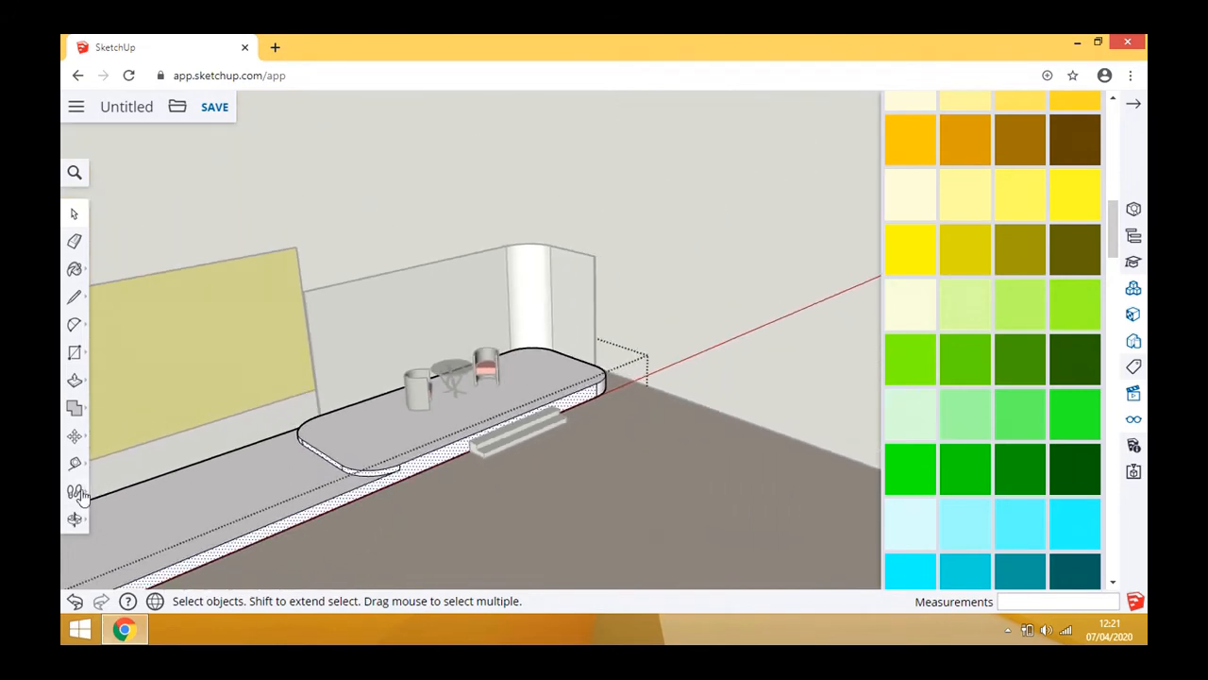
- Add the rounded corner and end side faces at the far end of the upper stage to the selection
{"action": "left_click", "coordinate": [74, 518]}
{"action": "left_click_drag", "start_coordinate": [667, 380], "coordinate": [116, 233]}
{"action": "left_click", "coordinate": [74, 213]}
{"action": "scroll", "coordinate": [614, 444], "scroll_direction": "up", "scroll_amount": 4}
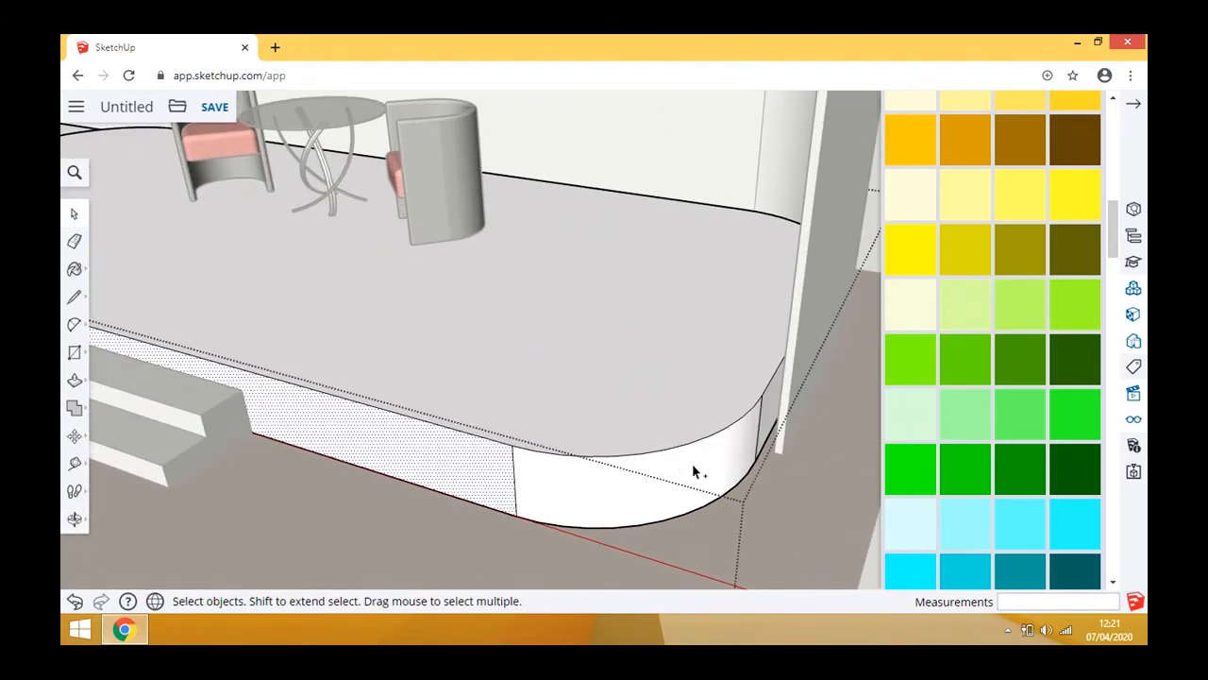
{"action": "left_click", "coordinate": [692, 464], "text": "shift"}
{"action": "left_click", "coordinate": [769, 409], "text": "shift"}
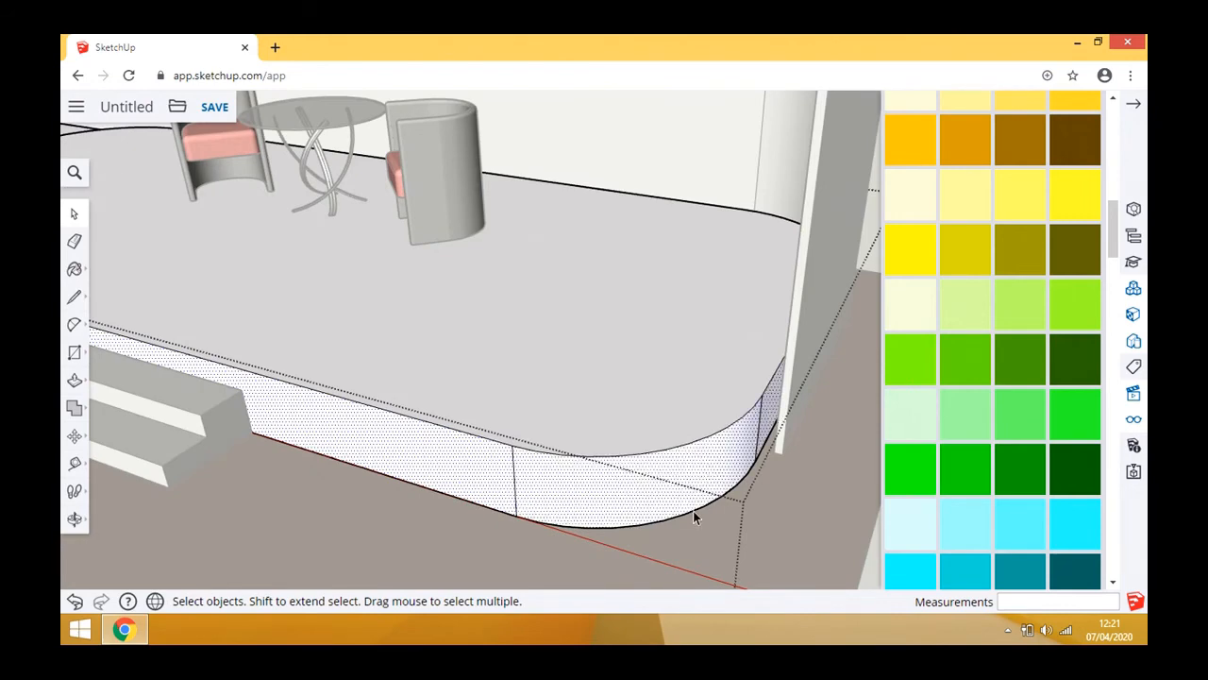
{"action": "scroll", "coordinate": [725, 490], "scroll_direction": "down", "scroll_amount": 5}
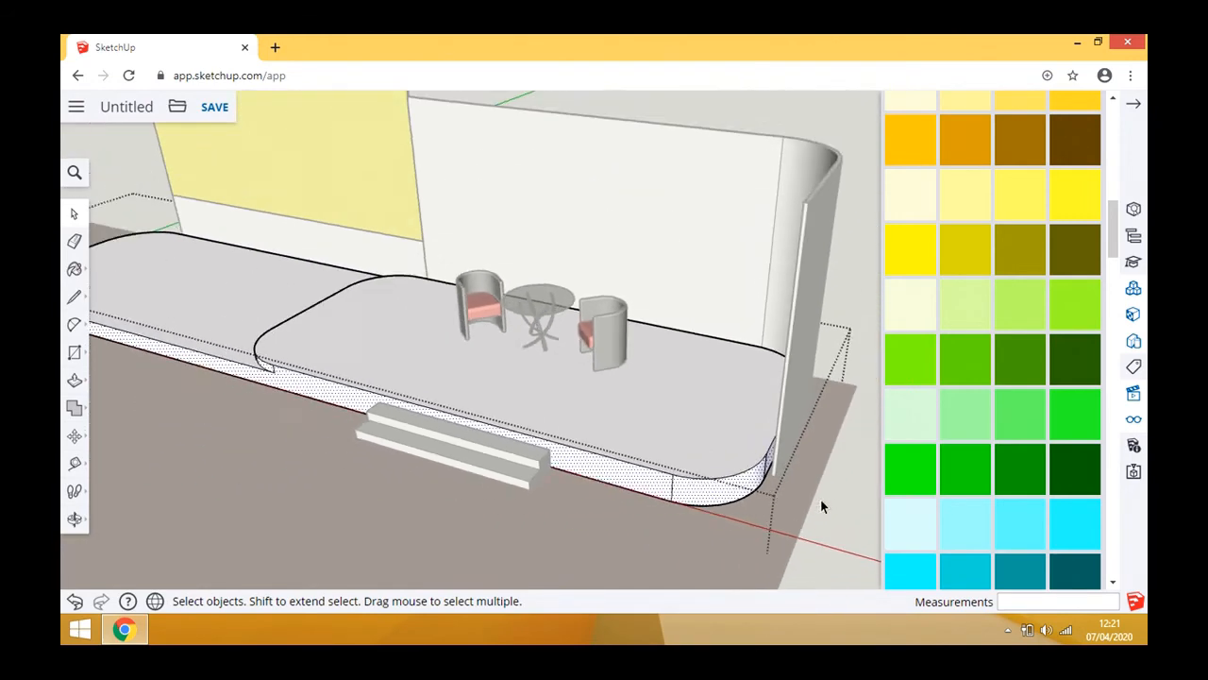
{"action": "scroll", "coordinate": [820, 507], "scroll_direction": "down", "scroll_amount": 3}
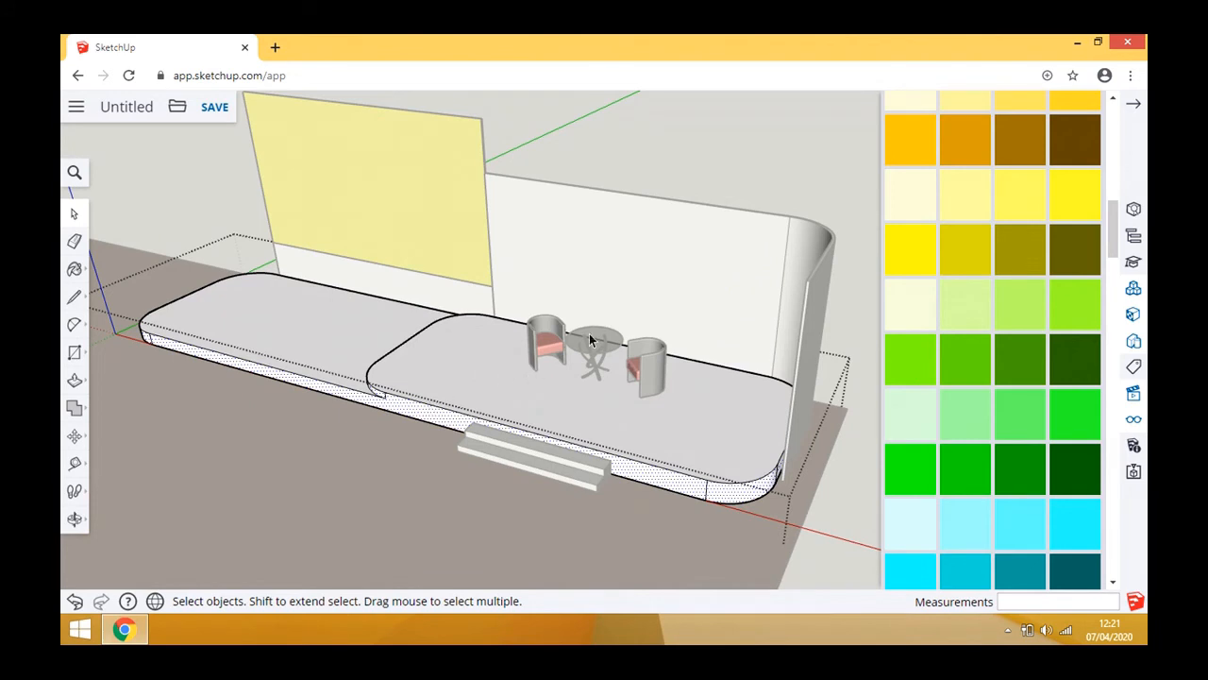
- Sample the red Color_A06 from a chair seat, paint the selected stage side faces with it, and leave group editing
{"action": "left_click", "coordinate": [75, 268]}
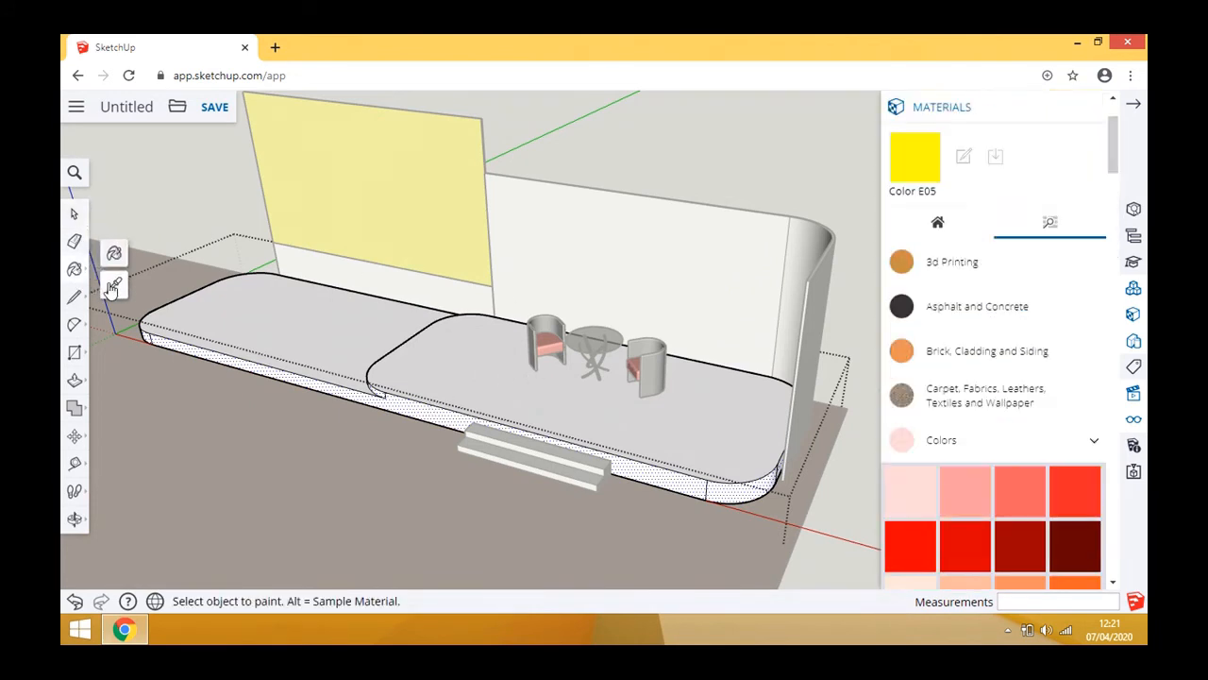
{"action": "left_click", "coordinate": [114, 283]}
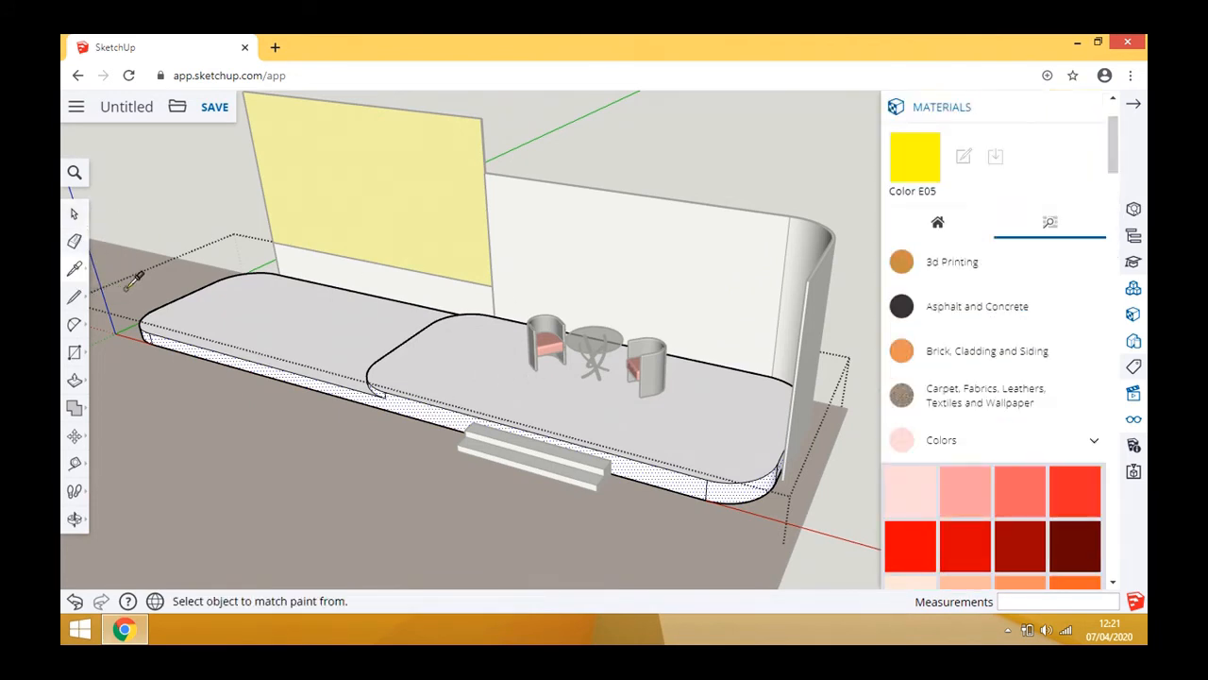
{"action": "left_click", "coordinate": [551, 336]}
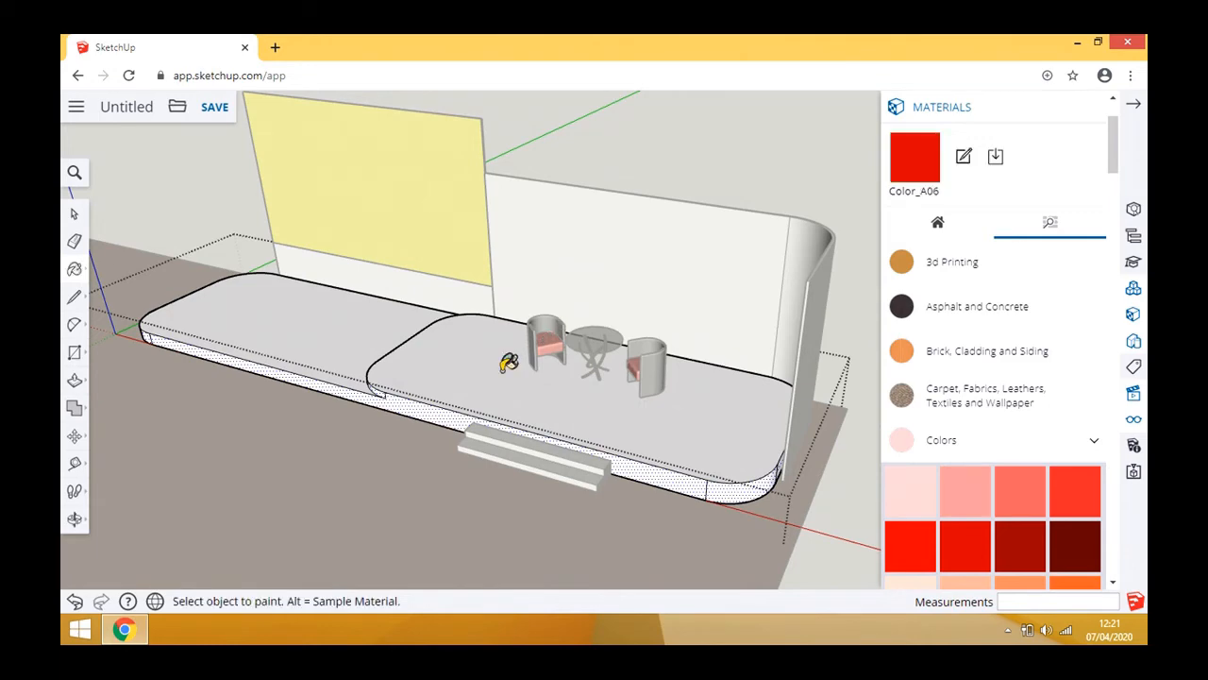
{"action": "left_click", "coordinate": [449, 402]}
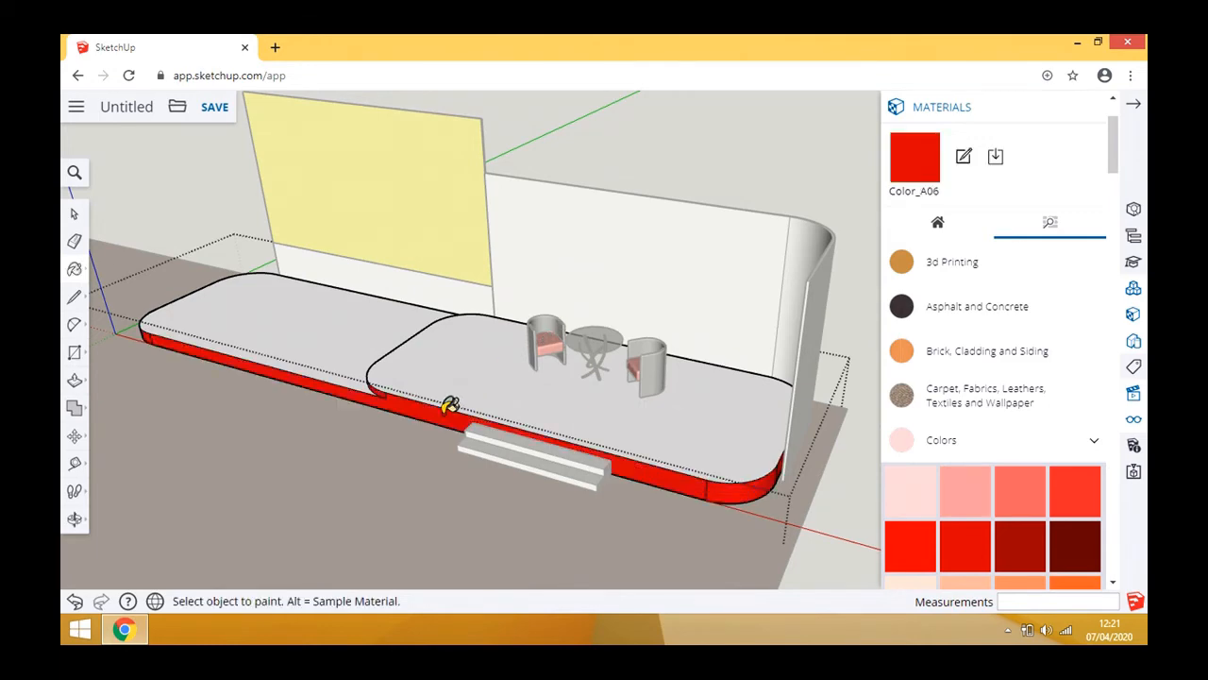
{"action": "left_click", "coordinate": [77, 216]}
{"action": "left_click", "coordinate": [320, 456]}
- Open the two-step stair group in front of the upper stage for editing and select its upper riser face
{"action": "scroll", "coordinate": [558, 470], "scroll_direction": "up", "scroll_amount": 1}
{"action": "scroll", "coordinate": [558, 476], "scroll_direction": "up", "scroll_amount": 4}
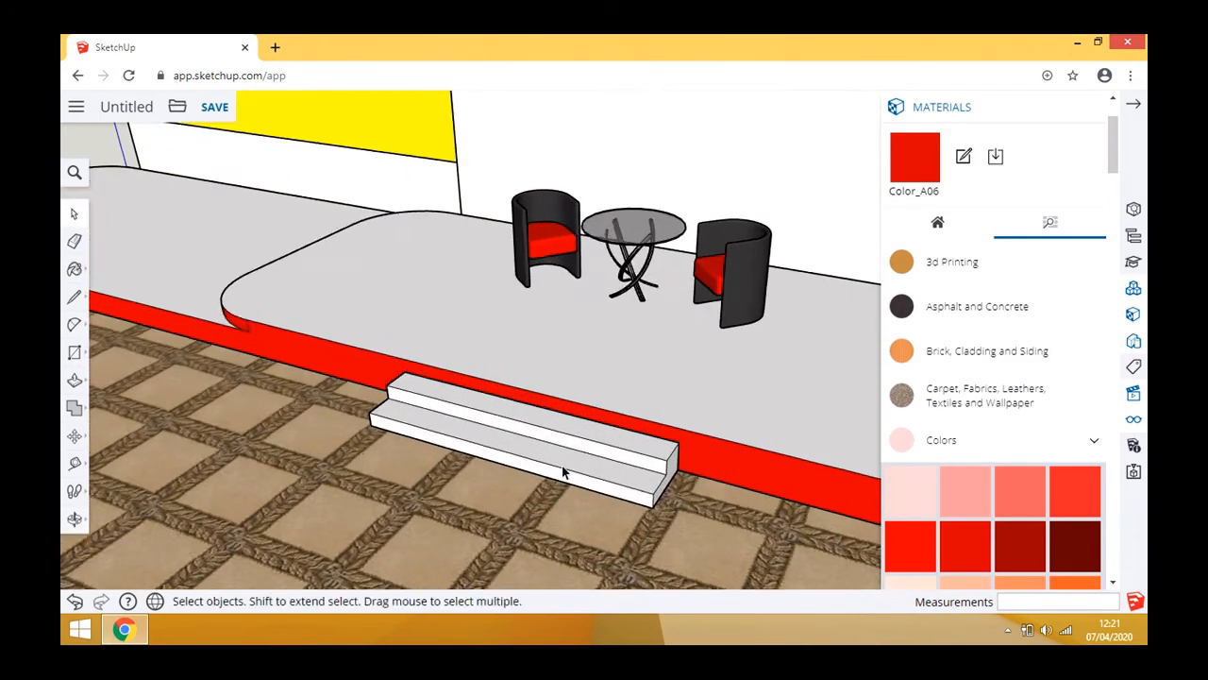
{"action": "triple_click", "coordinate": [553, 482]}
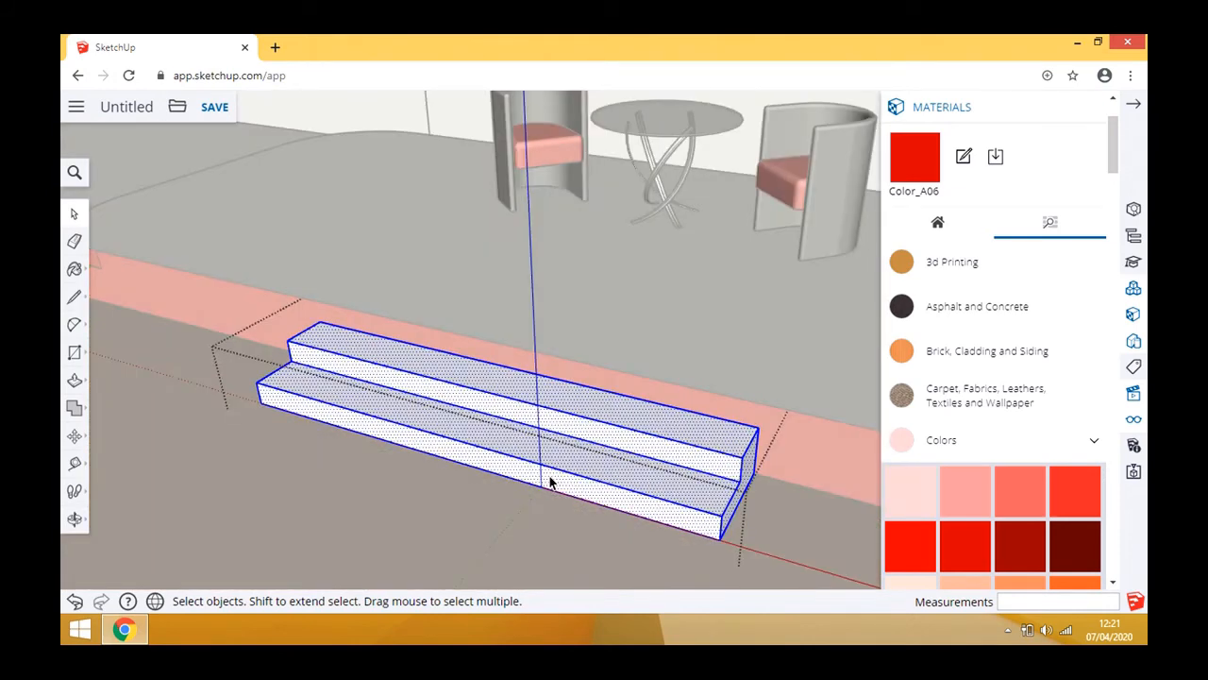
{"action": "left_click", "coordinate": [552, 482]}
{"action": "left_click", "coordinate": [569, 433], "text": "shift"}
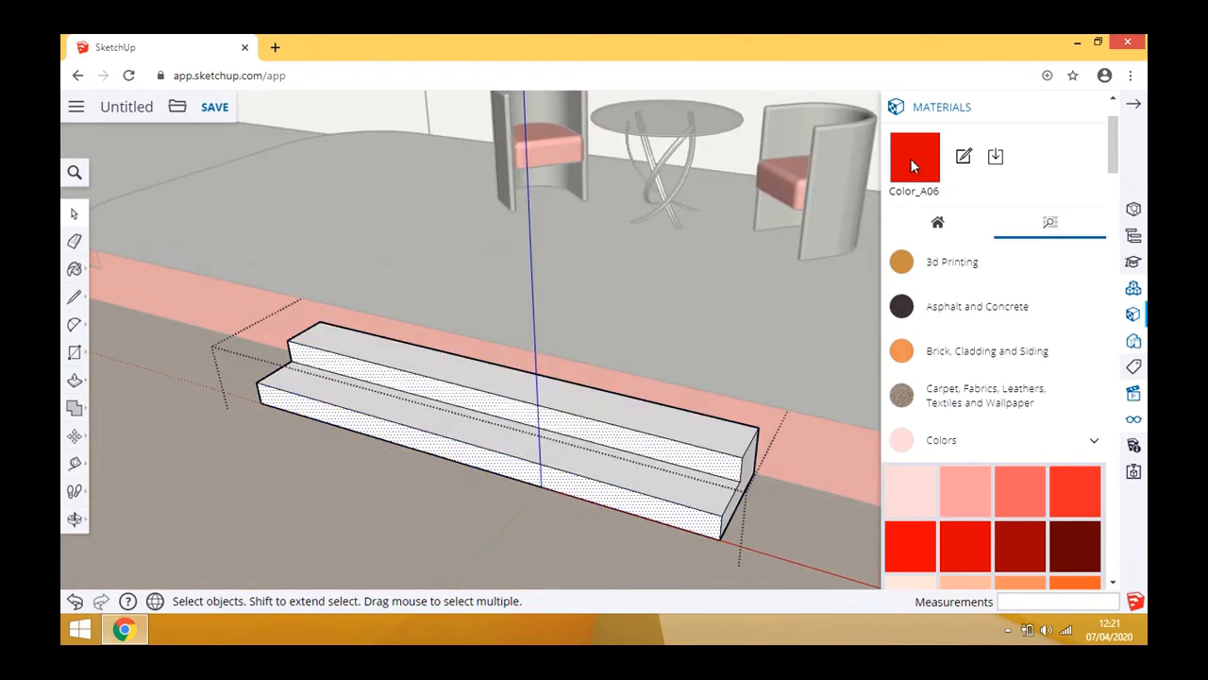
{"action": "left_click", "coordinate": [580, 427]}
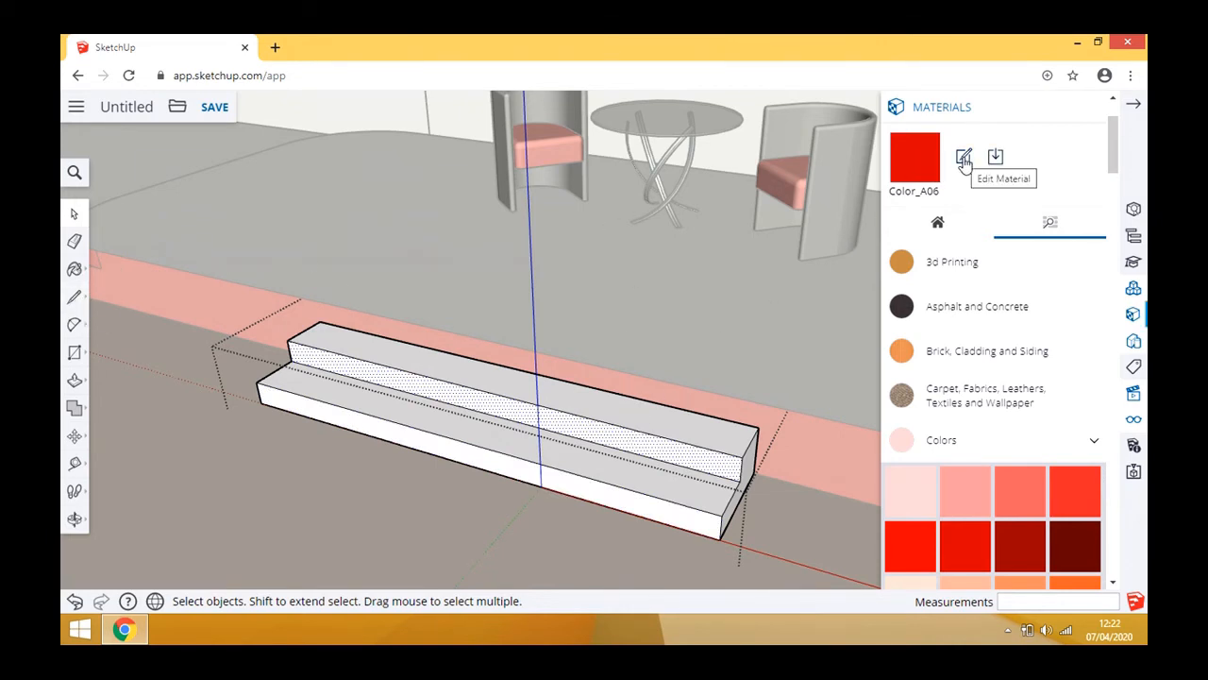
- Sample red Color_A06 from the stage's side, paint both stair risers with it, and leave group editing
{"action": "left_click", "coordinate": [73, 271]}
{"action": "left_click", "coordinate": [113, 289]}
{"action": "left_click", "coordinate": [499, 352]}
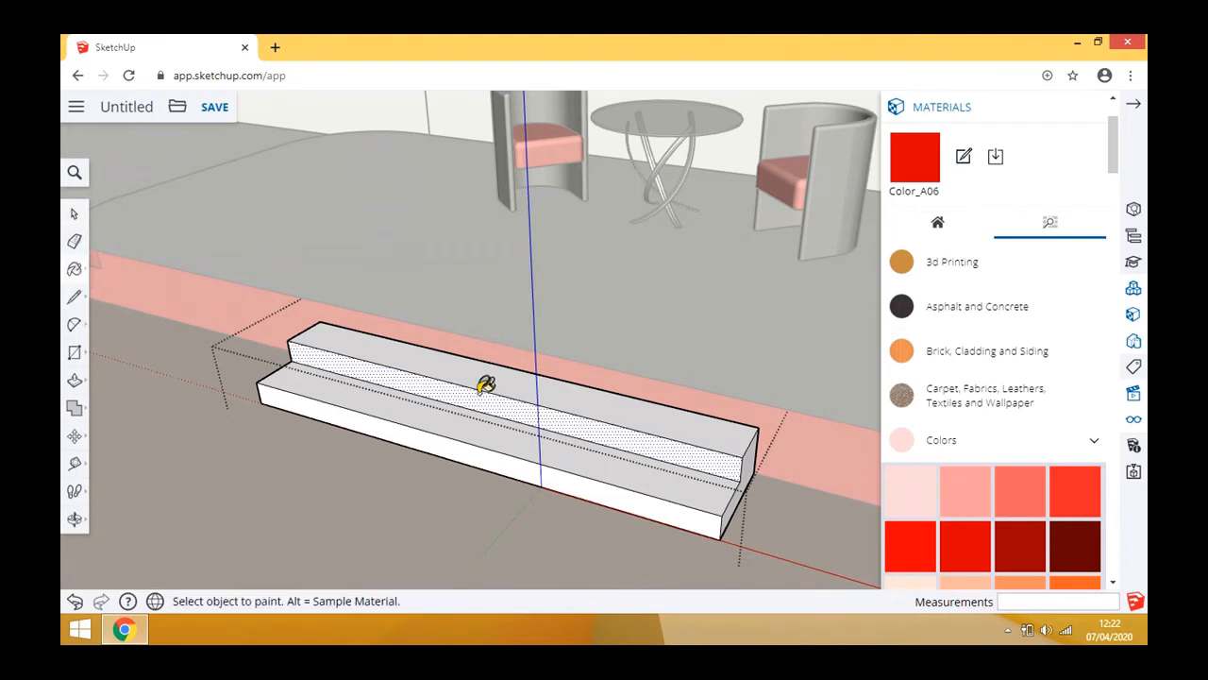
{"action": "left_click", "coordinate": [483, 387]}
{"action": "left_click", "coordinate": [455, 440]}
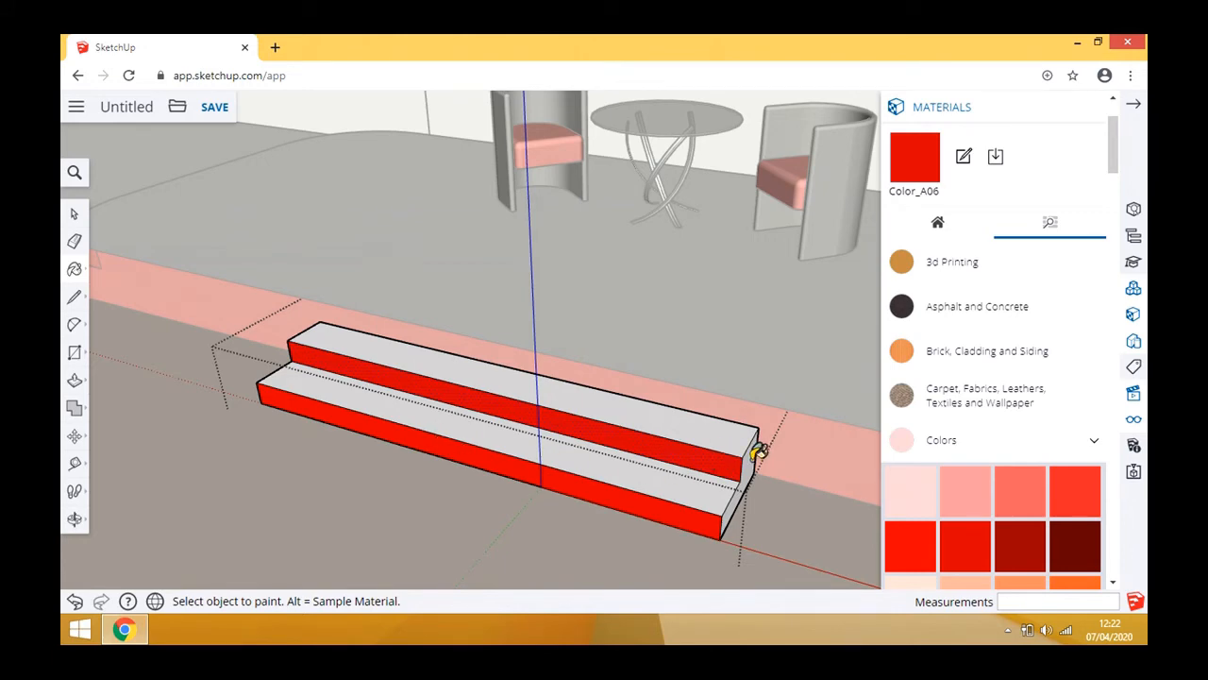
{"action": "scroll", "coordinate": [760, 455], "scroll_direction": "down", "scroll_amount": 10}
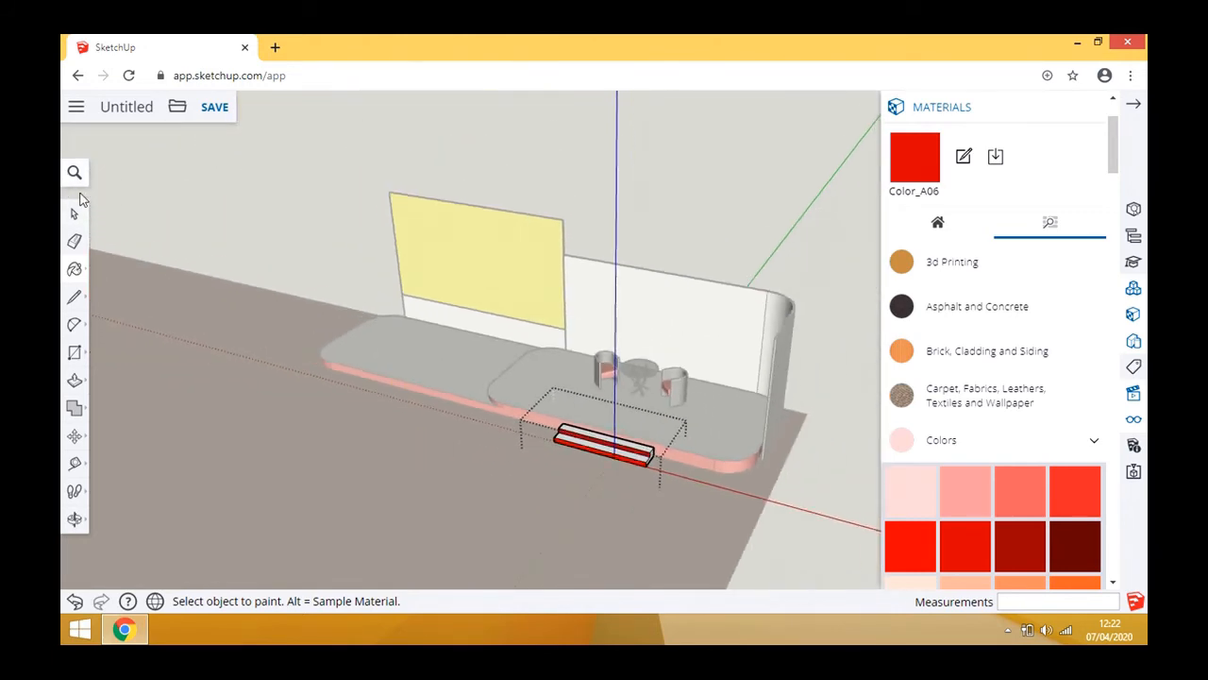
{"action": "left_click", "coordinate": [75, 213]}
{"action": "left_click", "coordinate": [231, 227]}
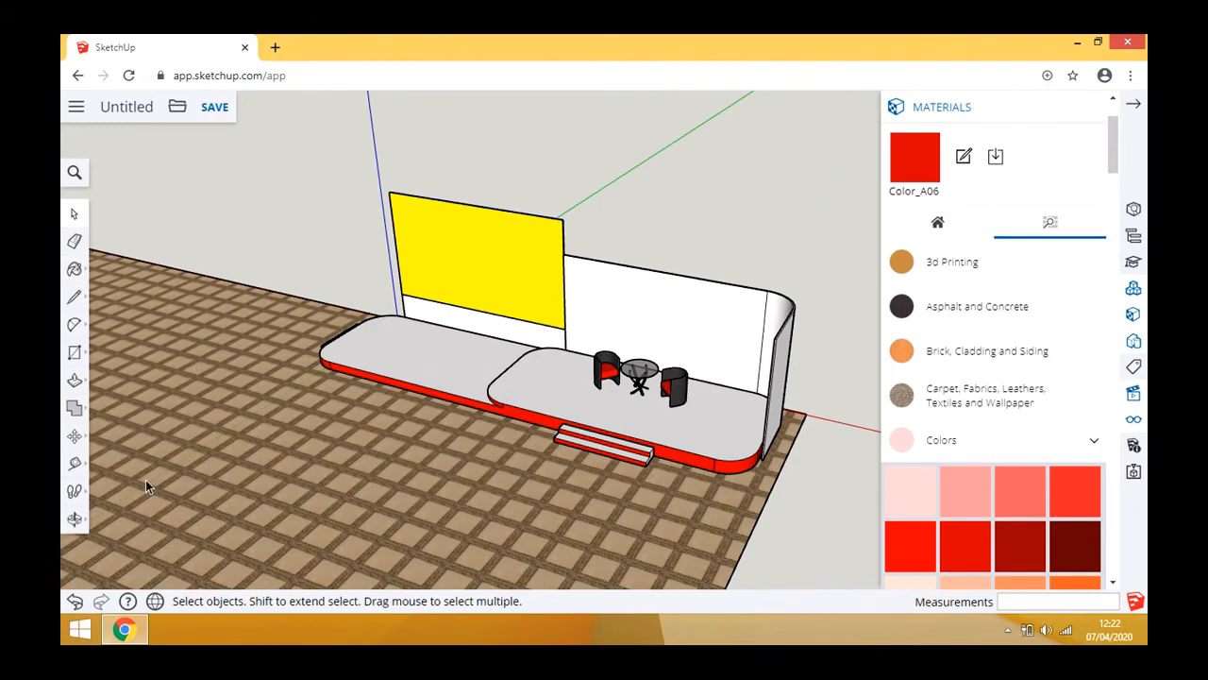
- Select the whole stage with its backdrops, furniture and steps, and move it about 2.86 m along the green axis away from the floor's back edge
{"action": "left_click", "coordinate": [74, 525]}
{"action": "left_click_drag", "start_coordinate": [337, 504], "coordinate": [748, 506]}
{"action": "left_click_drag", "start_coordinate": [557, 490], "coordinate": [377, 381]}
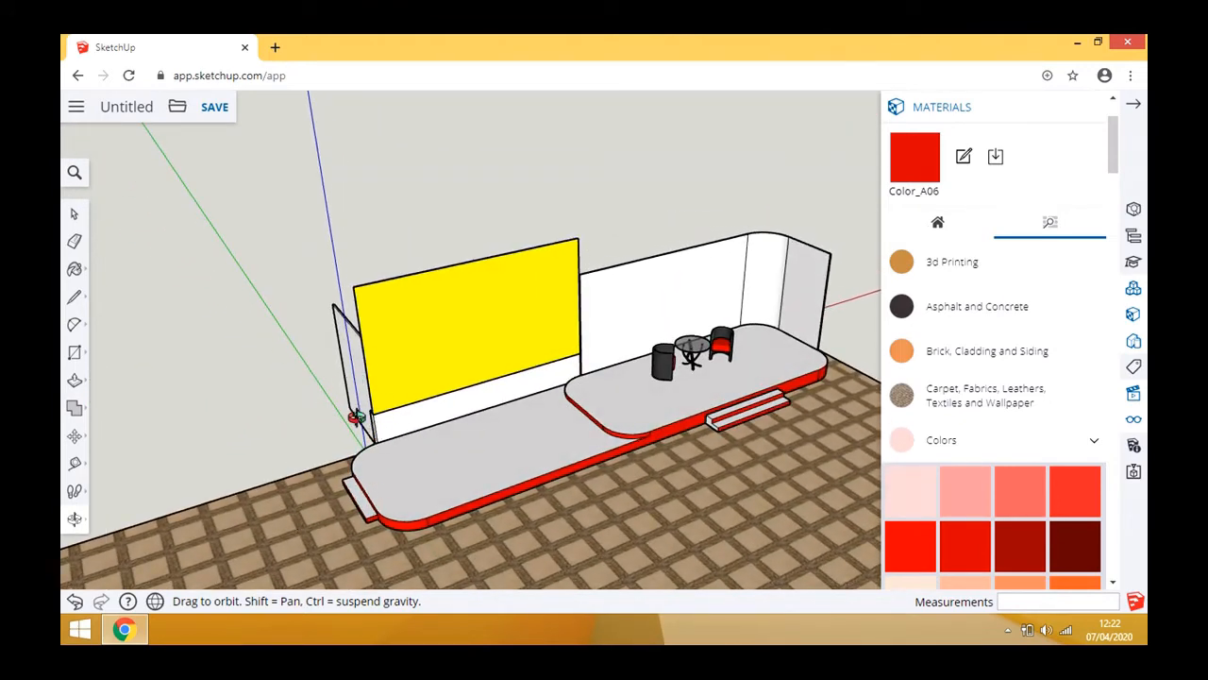
{"action": "left_click_drag", "start_coordinate": [413, 431], "coordinate": [563, 371]}
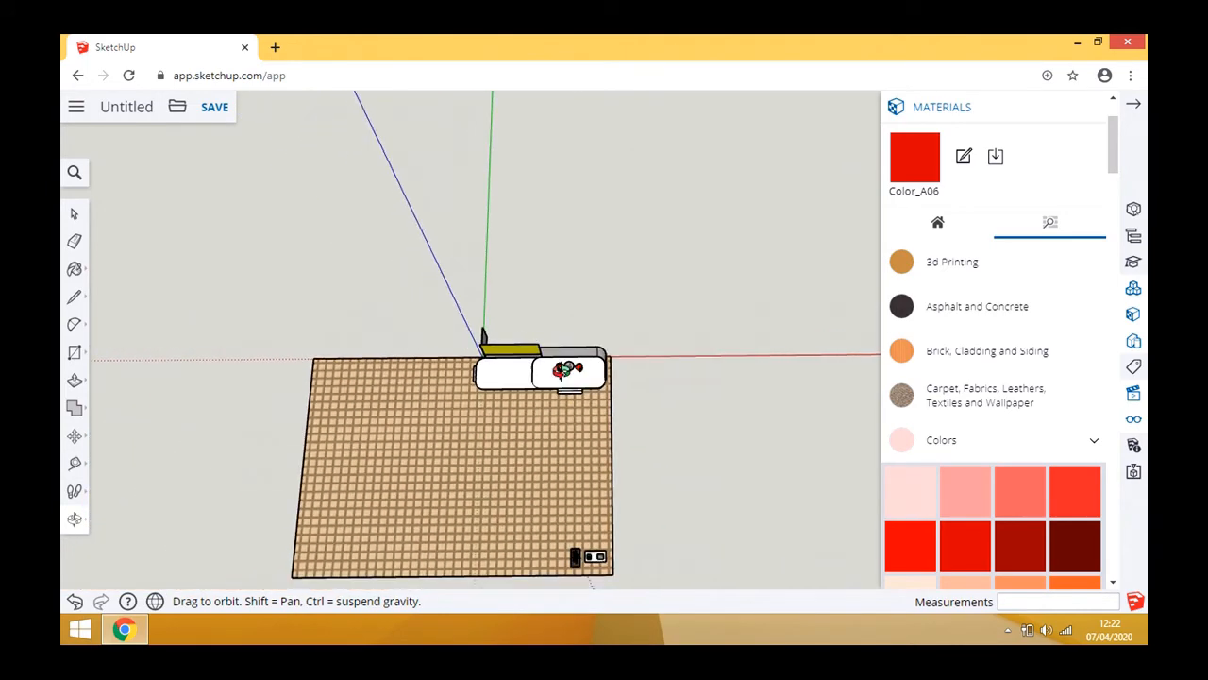
{"action": "key", "text": "space"}
{"action": "left_click_drag", "start_coordinate": [412, 296], "coordinate": [665, 431]}
{"action": "scroll", "coordinate": [505, 356], "scroll_direction": "up", "scroll_amount": 4}
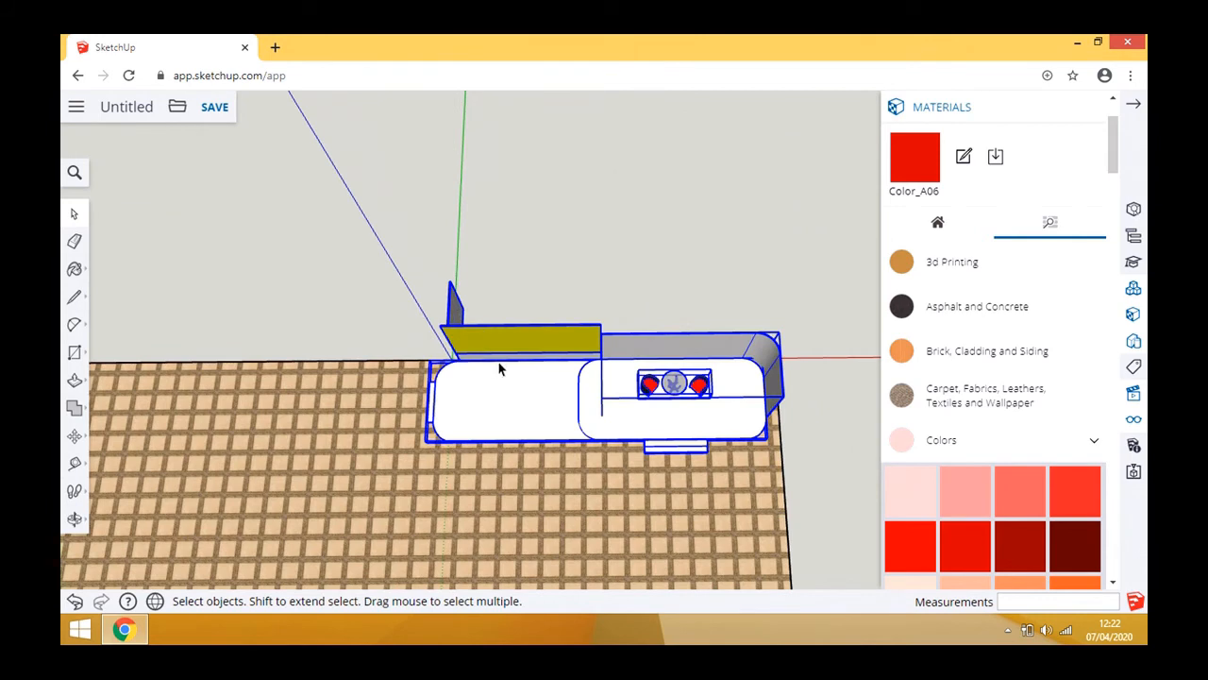
{"action": "left_click", "coordinate": [75, 435]}
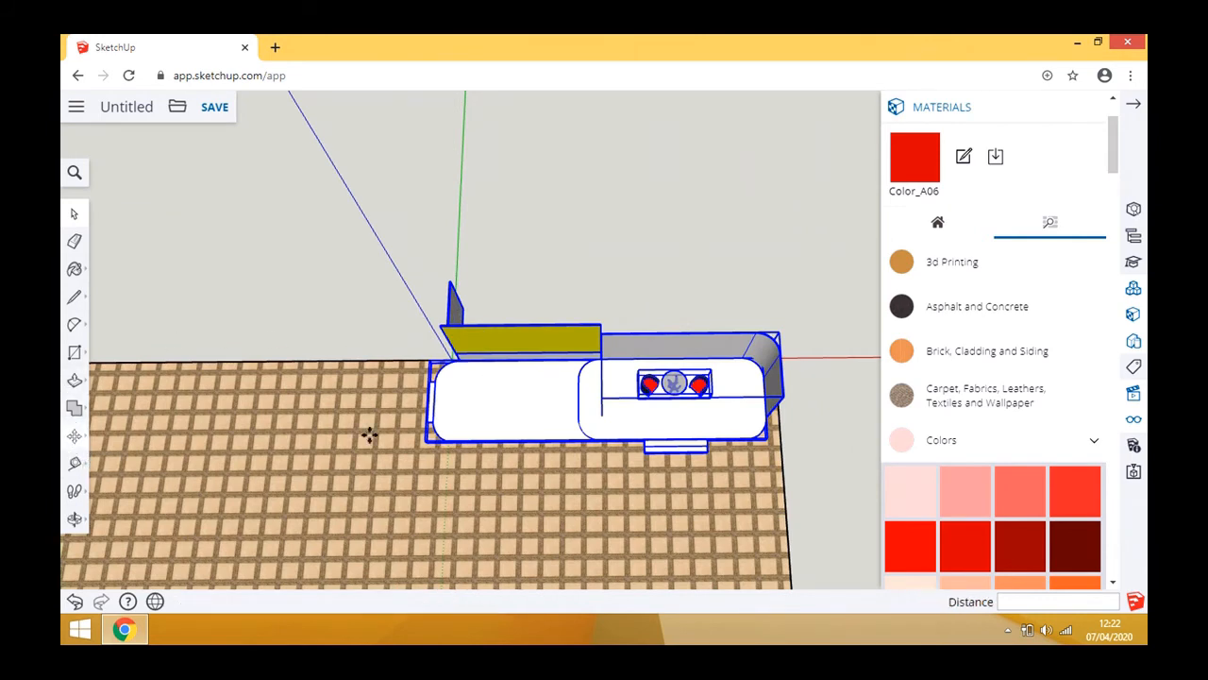
{"action": "left_click_drag", "start_coordinate": [507, 424], "coordinate": [504, 482]}
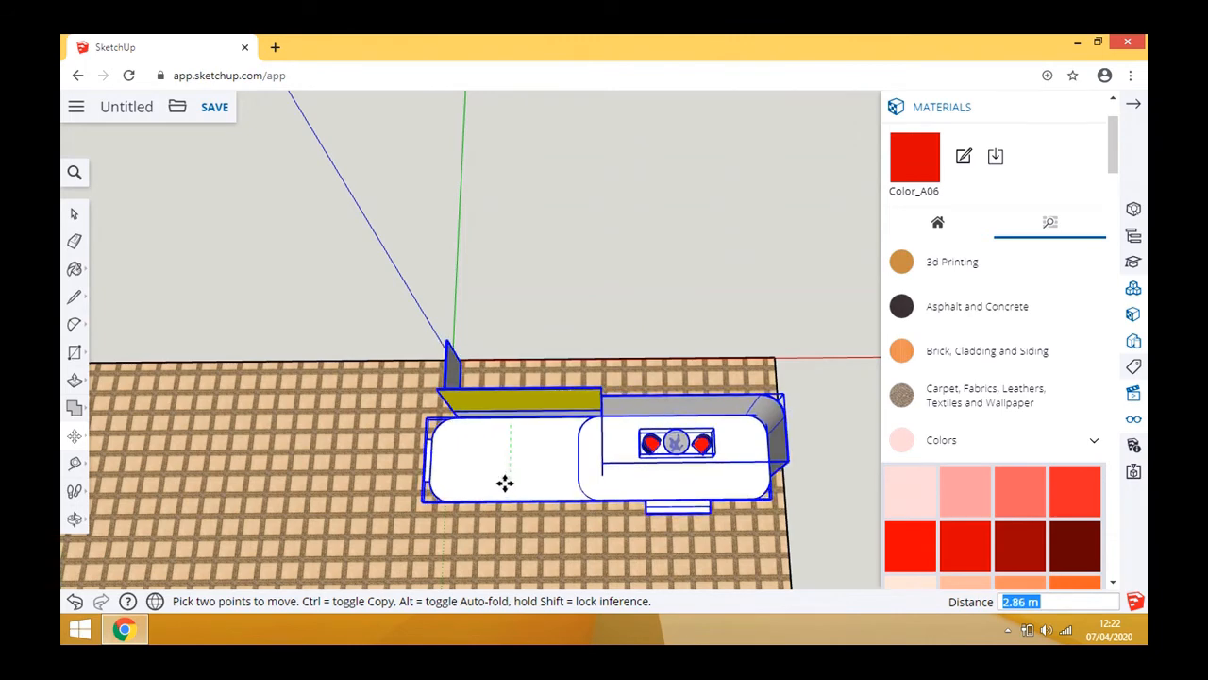
- Open the floor group for editing and place a guide line about 16.26 m in from the floor's left edge
{"action": "left_click", "coordinate": [75, 519]}
{"action": "left_click_drag", "start_coordinate": [176, 513], "coordinate": [531, 526]}
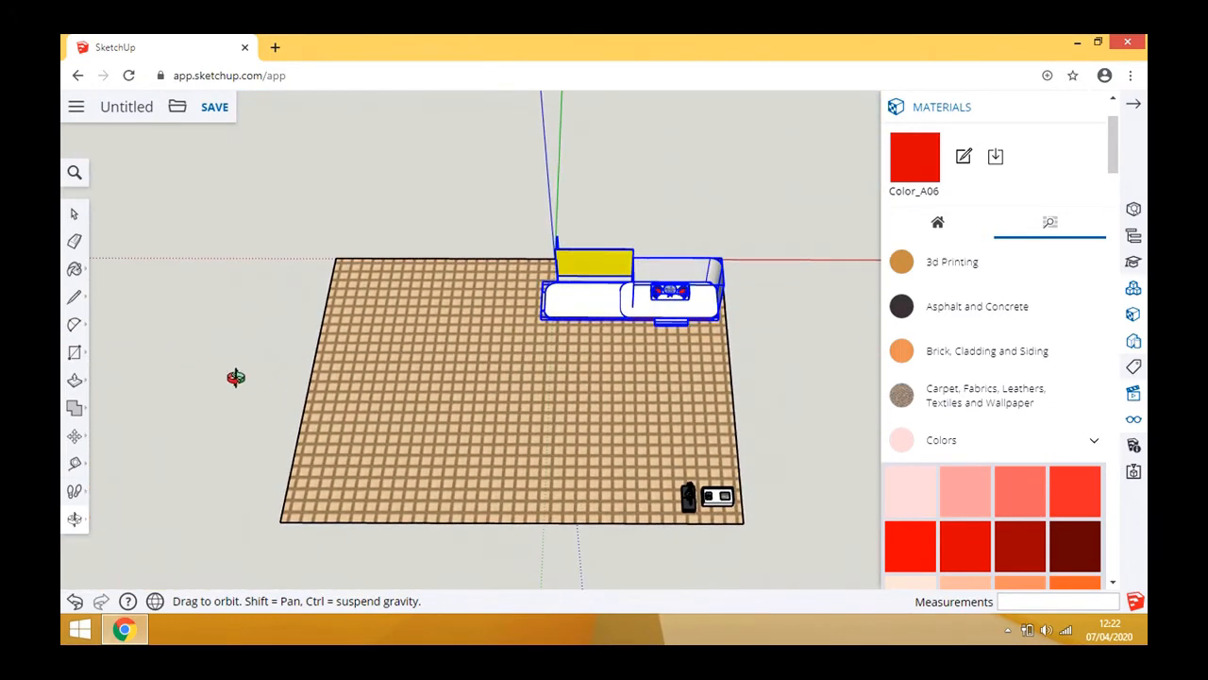
{"action": "left_click", "coordinate": [75, 462]}
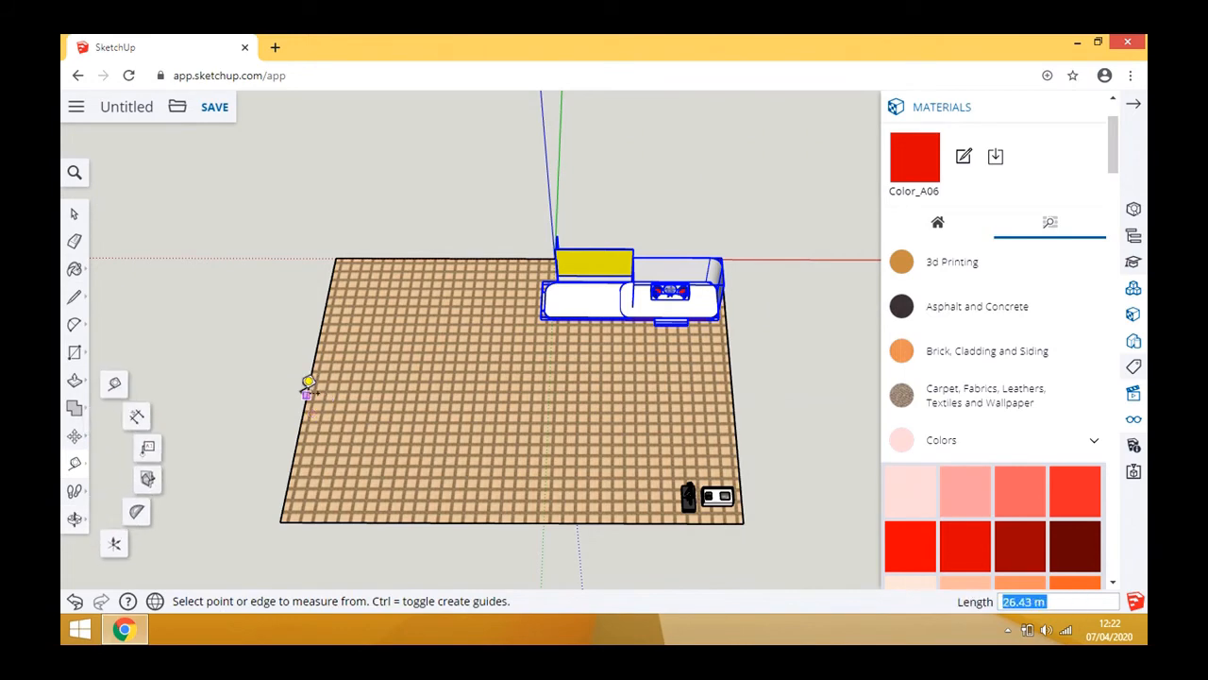
{"action": "left_click", "coordinate": [74, 214]}
{"action": "double_click", "coordinate": [434, 323]}
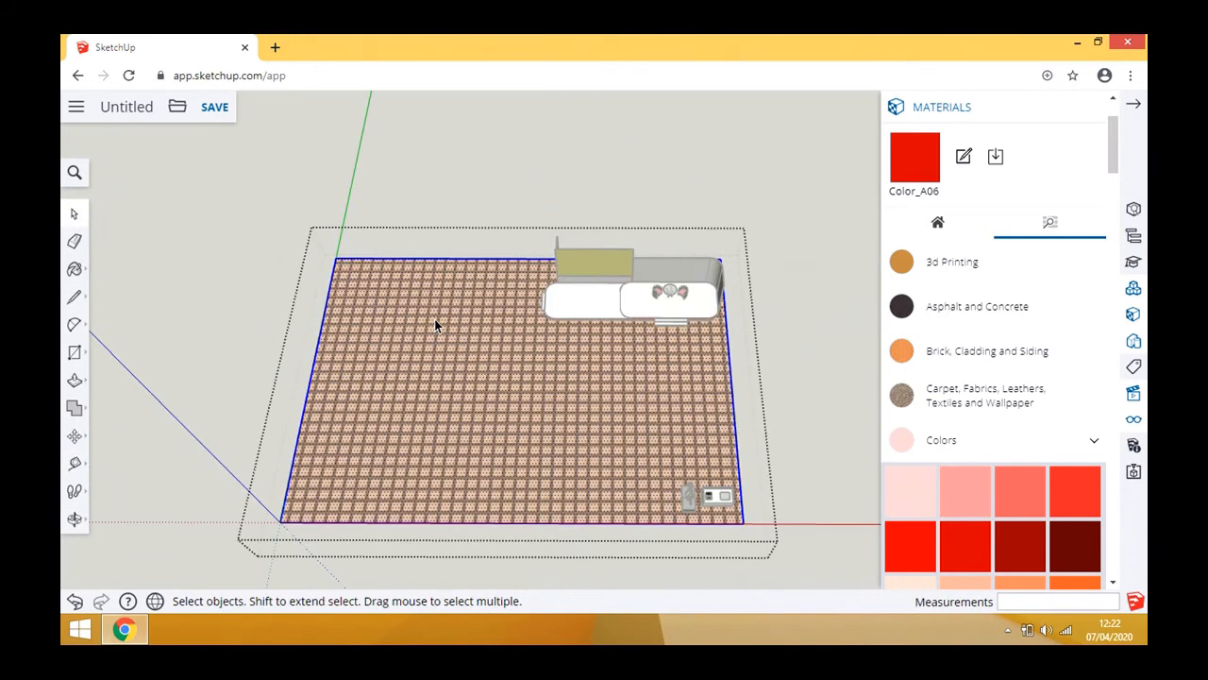
{"action": "key", "text": "t"}
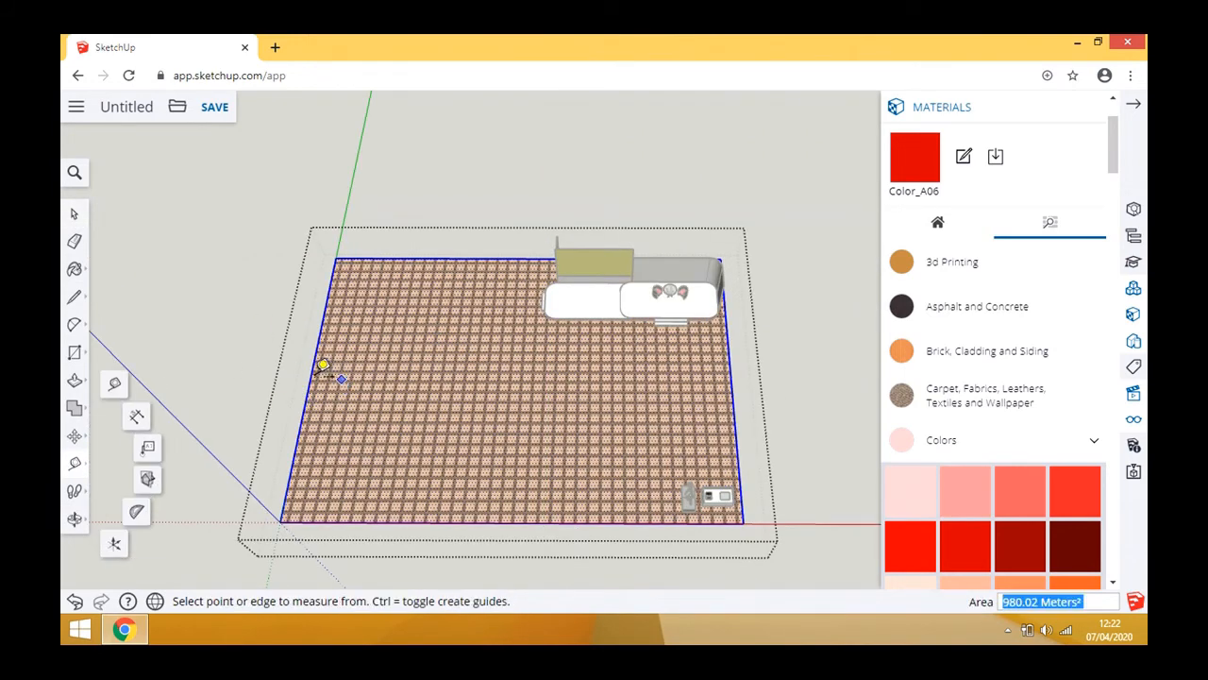
{"action": "left_click", "coordinate": [311, 378]}
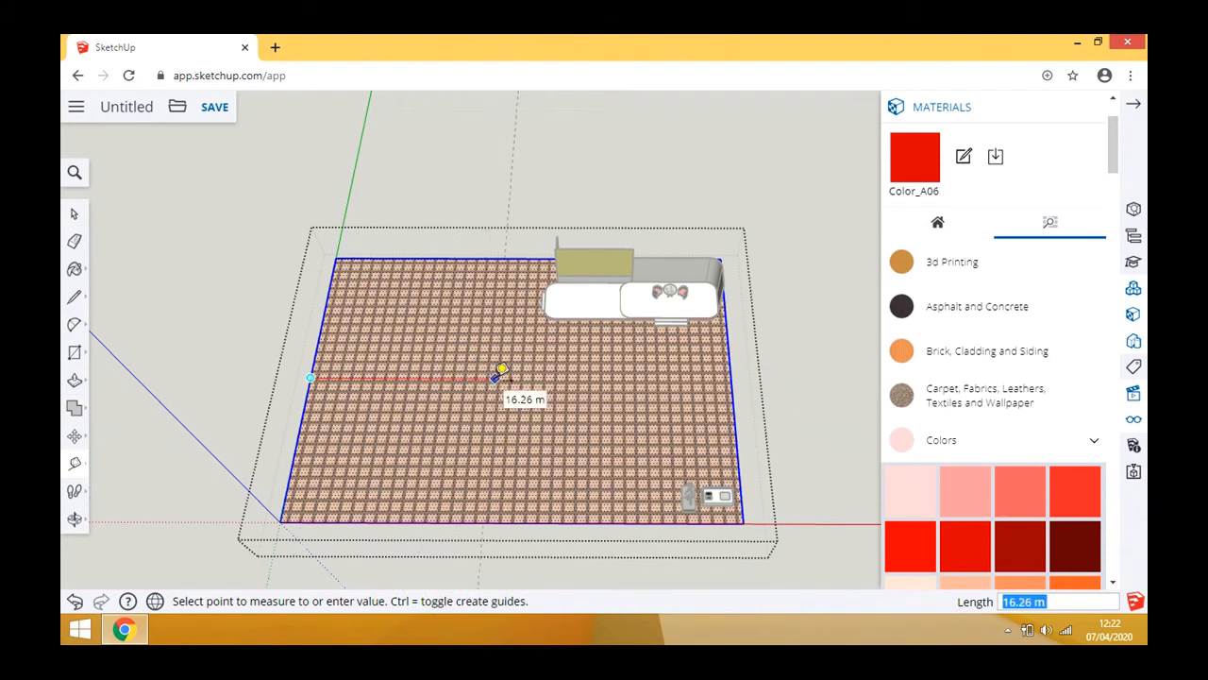
{"action": "left_click", "coordinate": [495, 377]}
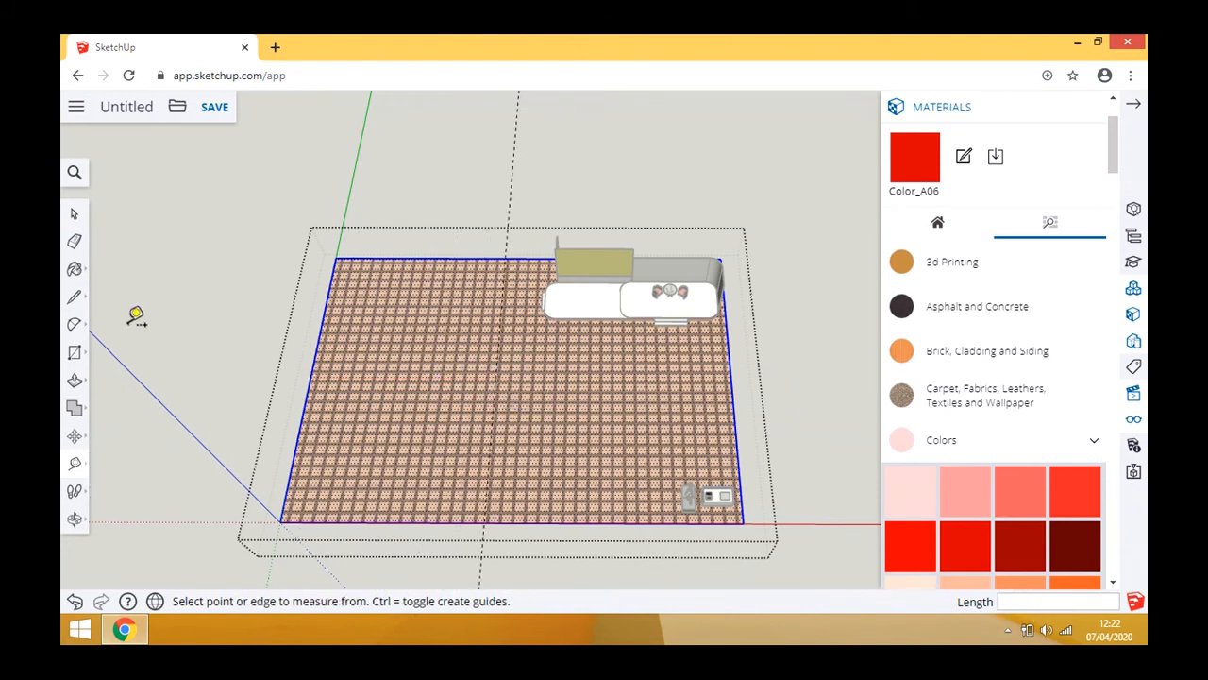
- Split the floor with a line along the guide from its back edge to its front edge
{"action": "left_click", "coordinate": [73, 297]}
{"action": "left_click", "coordinate": [505, 258]}
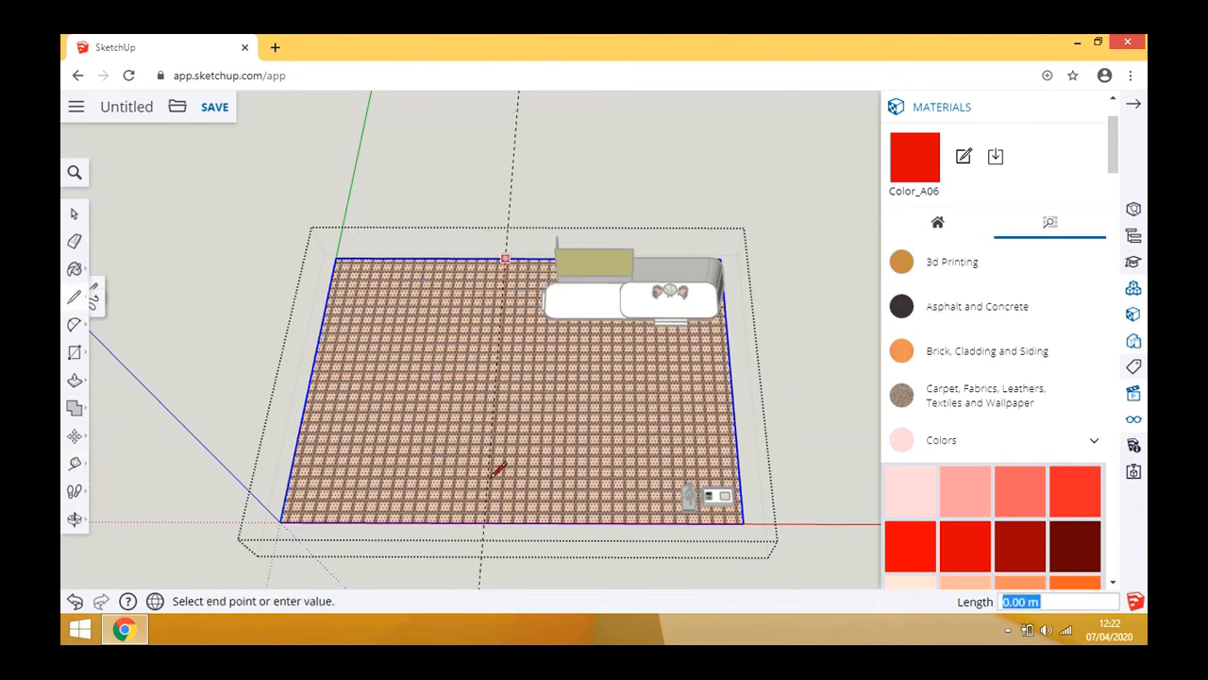
{"action": "left_click", "coordinate": [484, 521]}
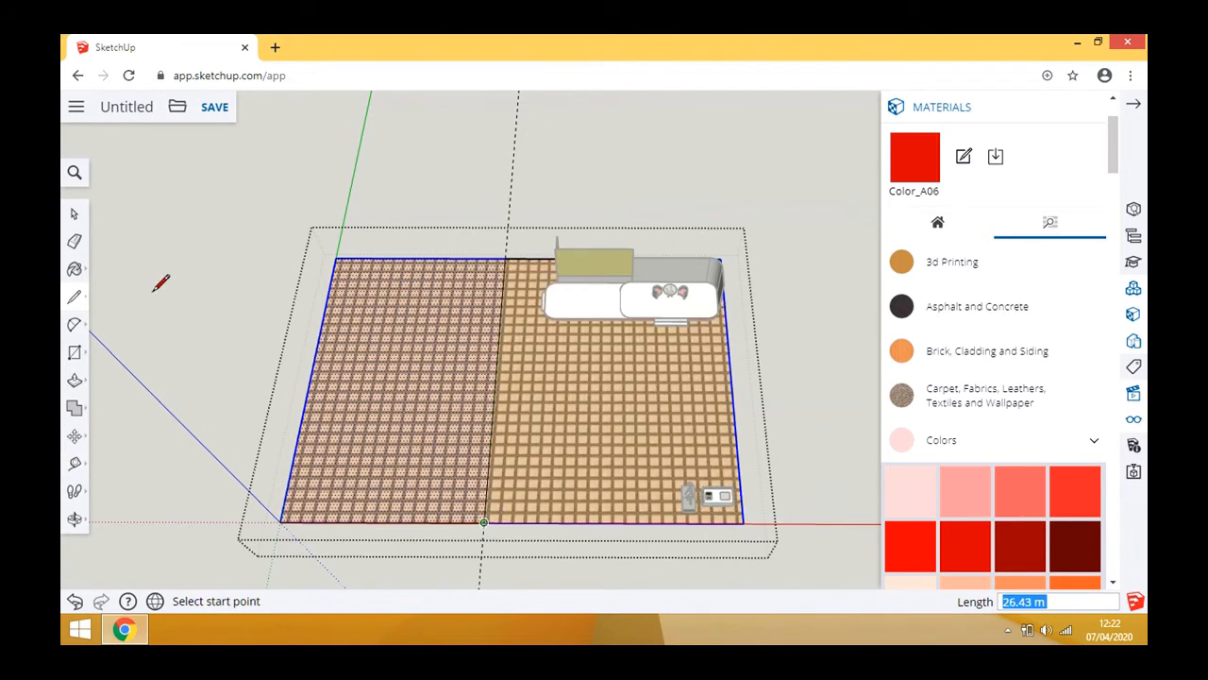
- Delete the back and outer side edges of the floor section left of the dividing line, removing that section
{"action": "left_click", "coordinate": [75, 215]}
{"action": "left_click", "coordinate": [409, 325]}
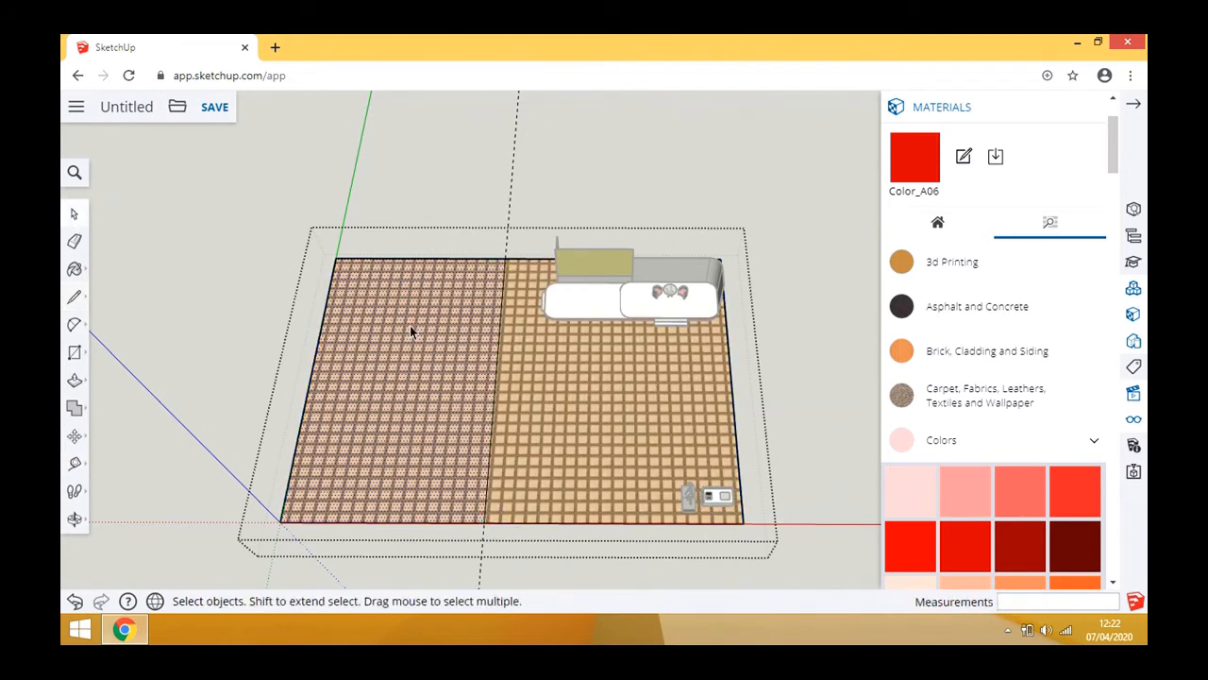
{"action": "left_click", "coordinate": [393, 260]}
{"action": "key", "text": "Delete"}
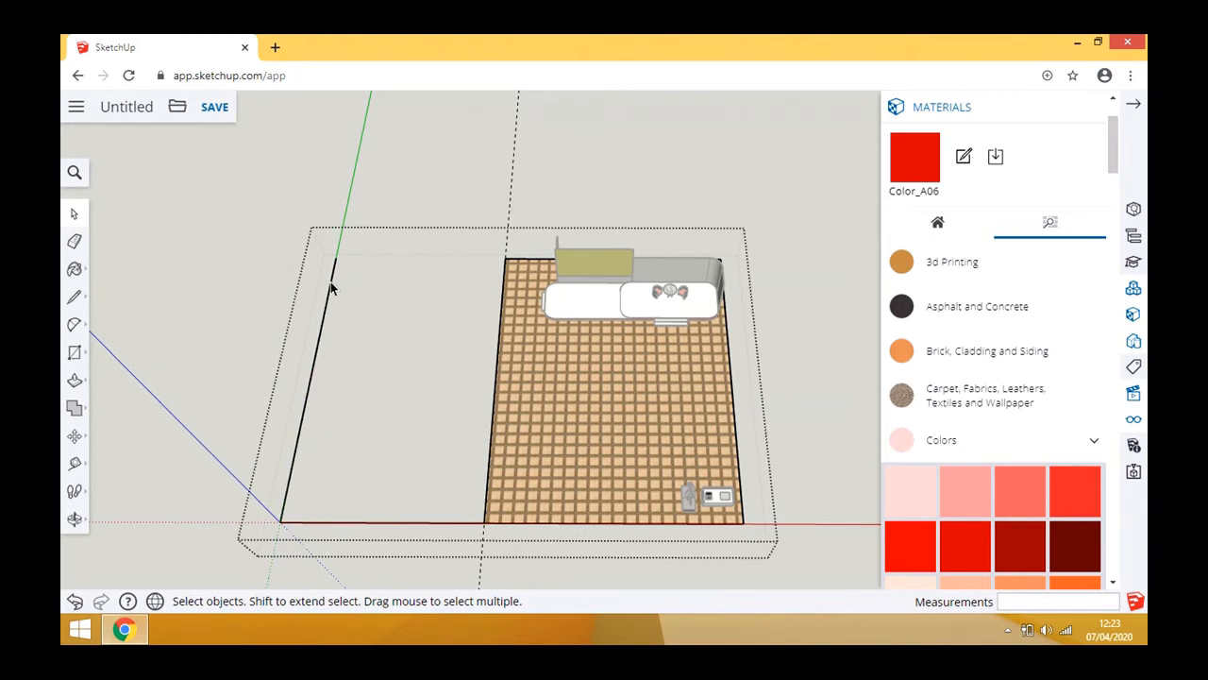
{"action": "left_click", "coordinate": [331, 283]}
{"action": "key", "text": "Delete"}
{"action": "left_click", "coordinate": [406, 522]}
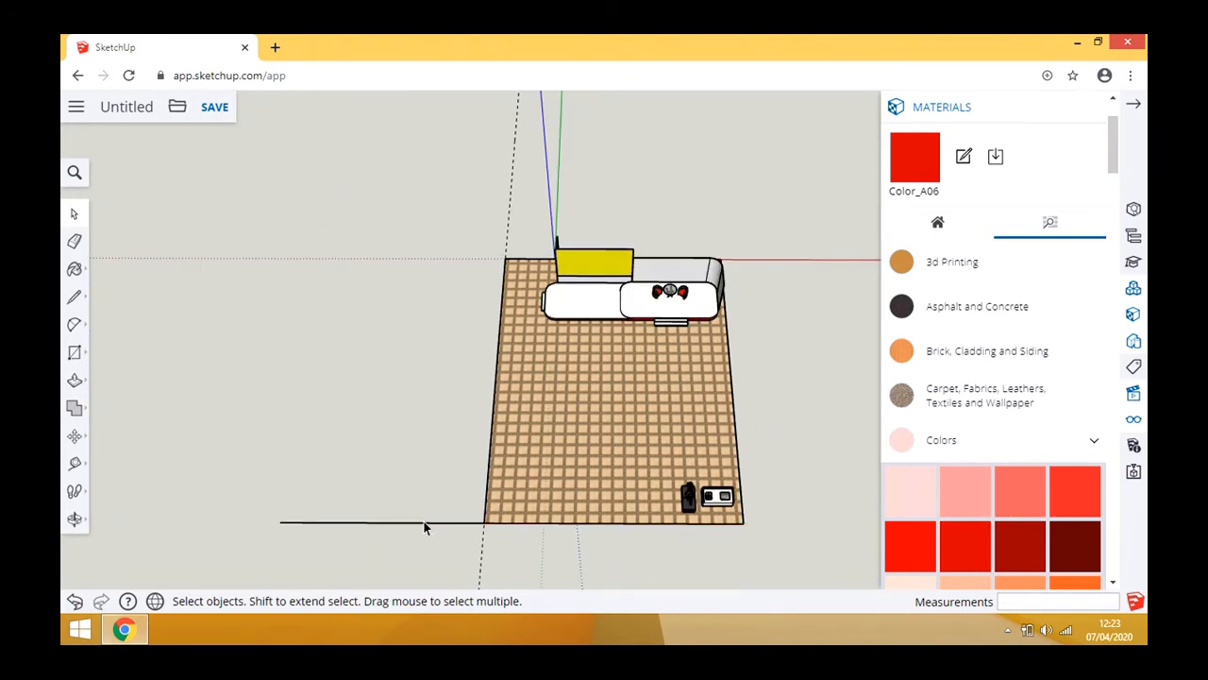
{"action": "triple_click", "coordinate": [424, 522]}
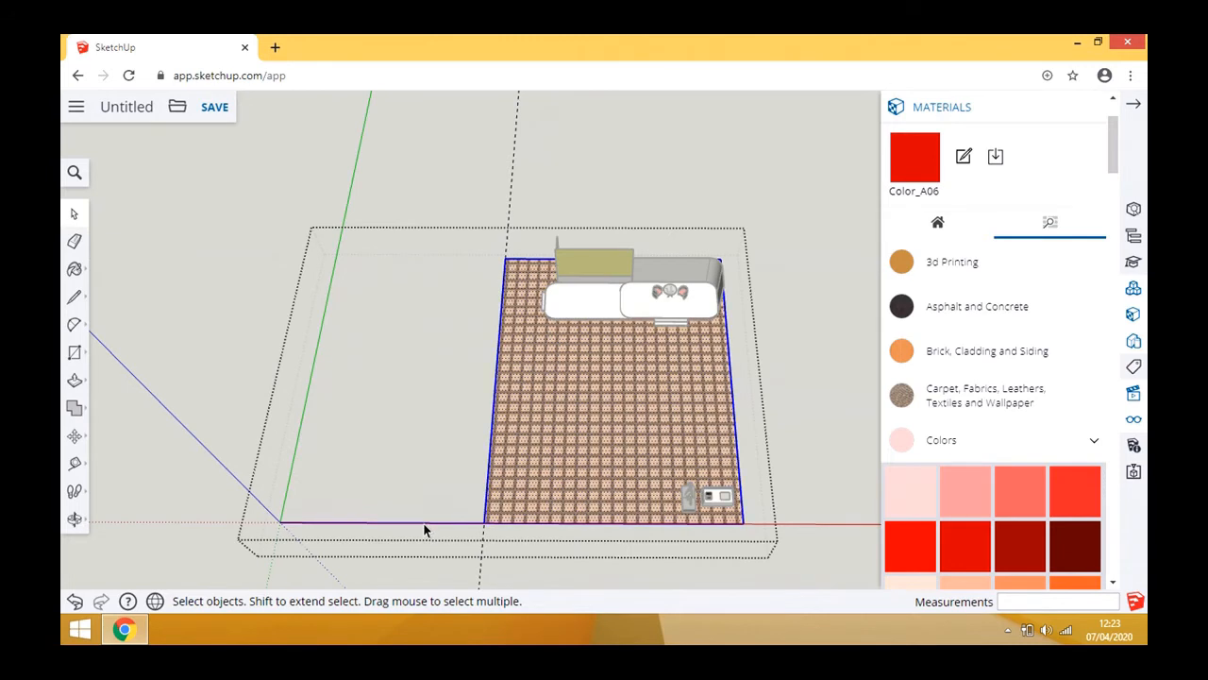
{"action": "key", "text": "Delete"}
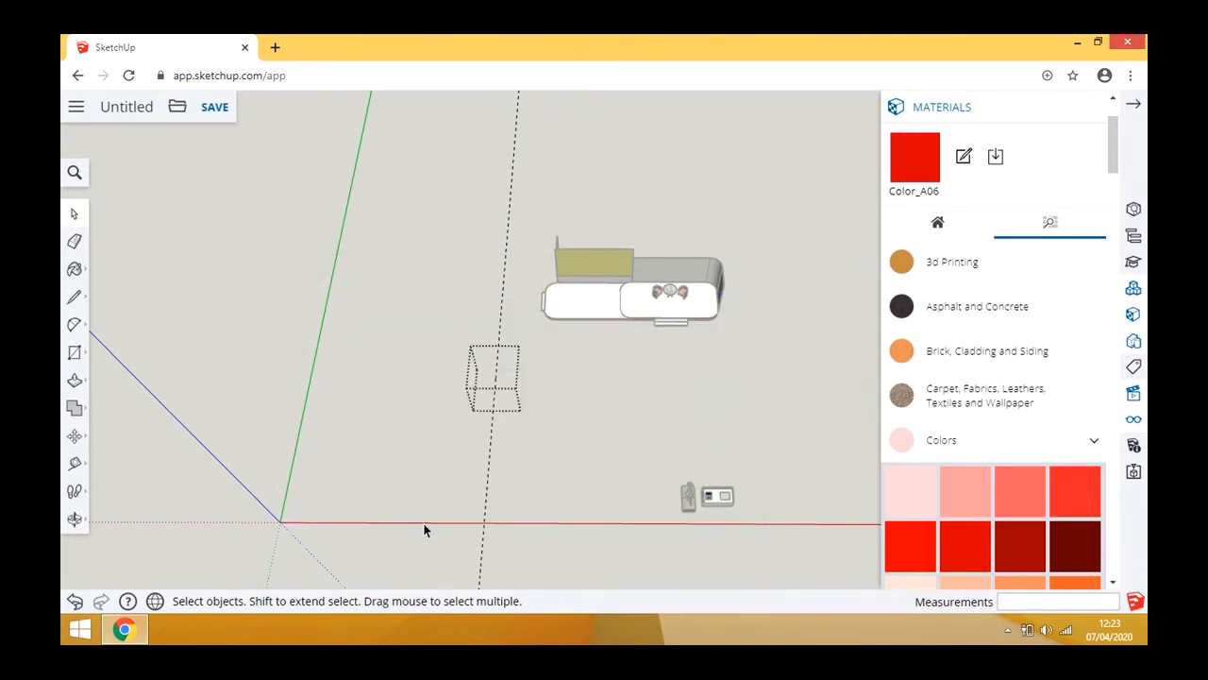
{"action": "key", "text": "ctrl+z"}
- Delete the leftover front edge beyond the trimmed floor's left side and leave group editing
{"action": "scroll", "coordinate": [422, 523], "scroll_direction": "up", "scroll_amount": 2}
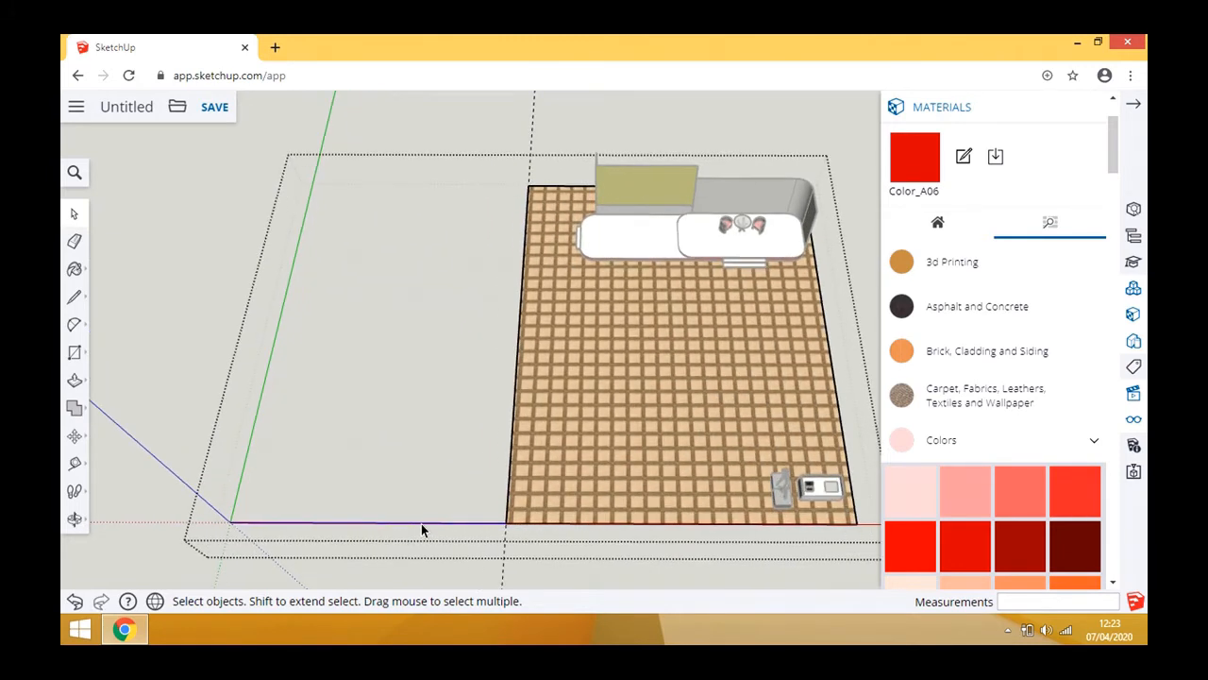
{"action": "key", "text": "Delete"}
{"action": "left_click", "coordinate": [405, 464]}
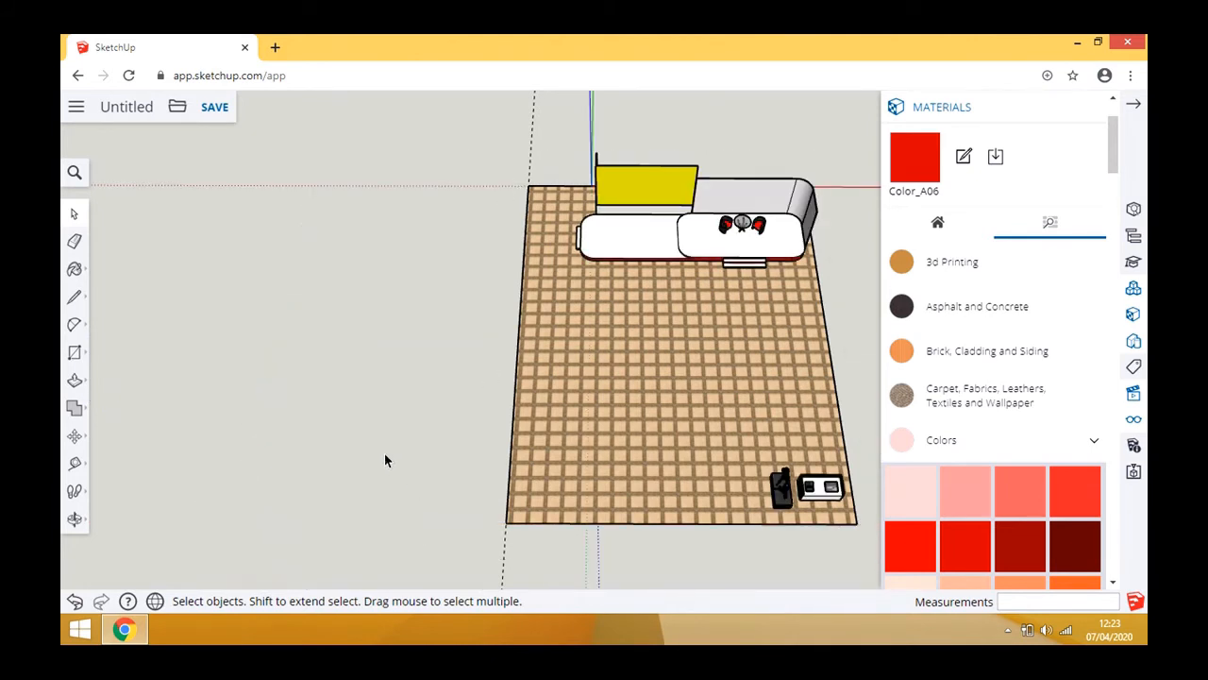
- Remove the guide line along the trimmed floor's left edge and leave the floor group
{"action": "scroll", "coordinate": [328, 414], "scroll_direction": "down", "scroll_amount": 1}
{"action": "key", "text": "ctrl+z"}
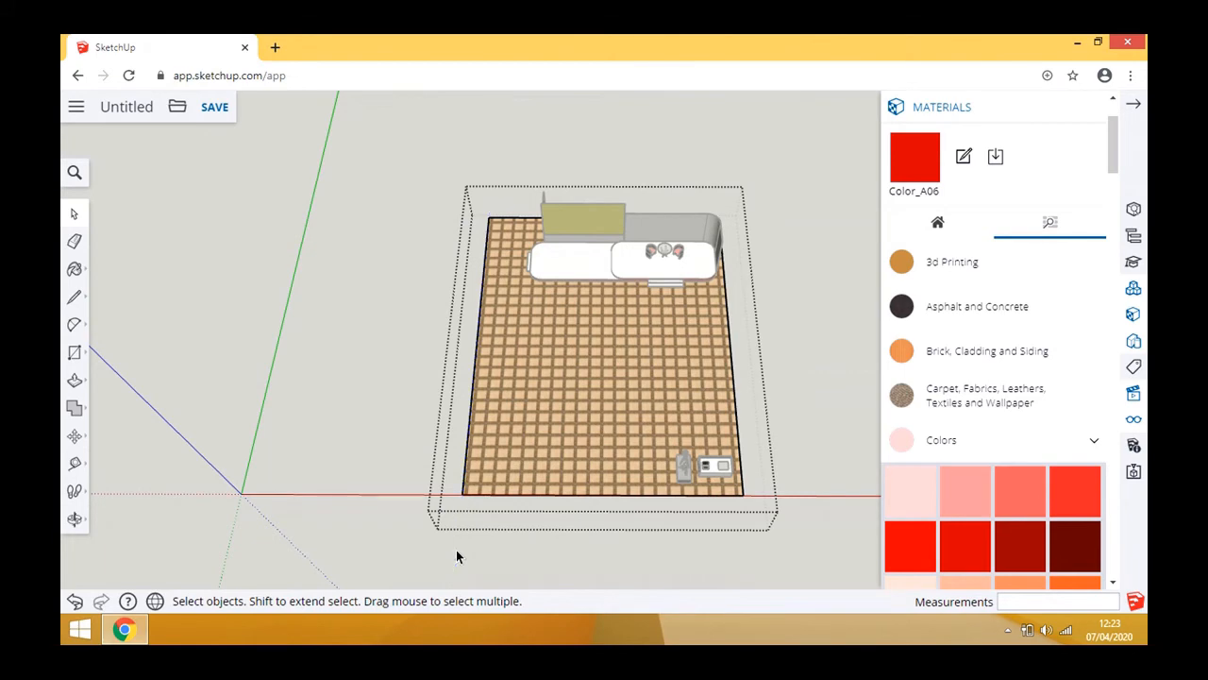
{"action": "left_click", "coordinate": [415, 242]}
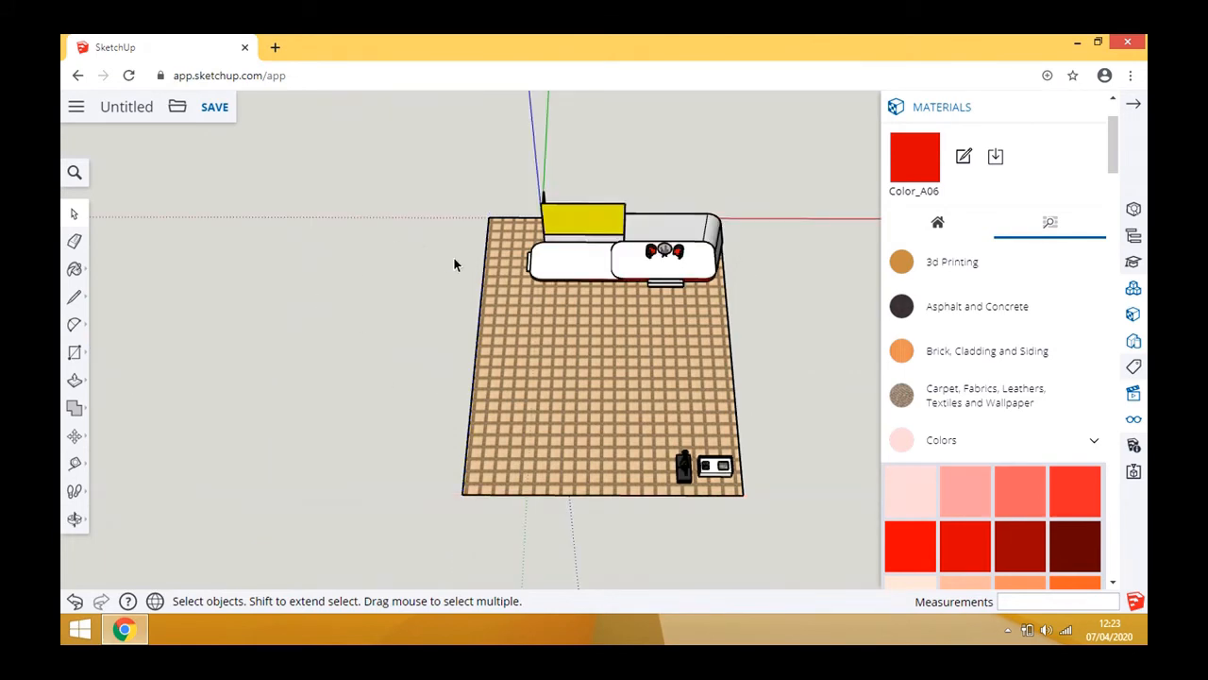
- Examine the stage, furniture and camera layout on the trimmed floor from several angles, including from above
{"action": "left_click", "coordinate": [74, 518]}
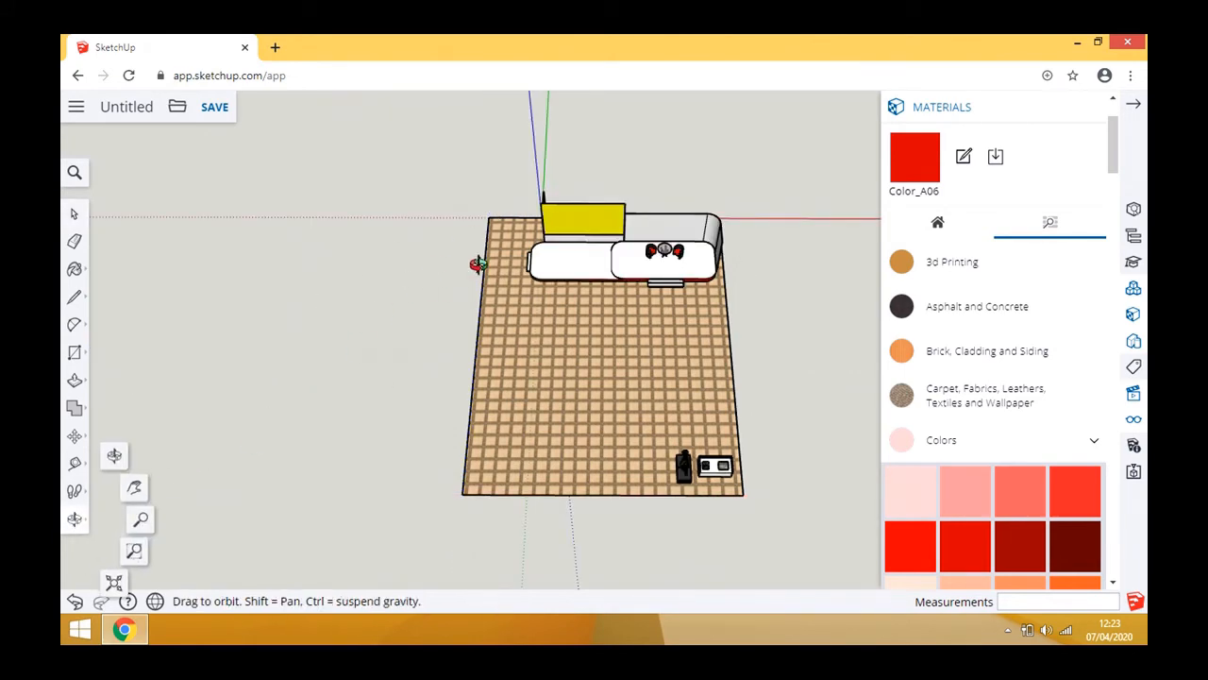
{"action": "mouse_move", "coordinate": [477, 261]}
{"action": "left_mouse_down"}
{"action": "mouse_move", "coordinate": [769, 216]}
{"action": "mouse_move", "coordinate": [483, 283]}
{"action": "left_mouse_up"}
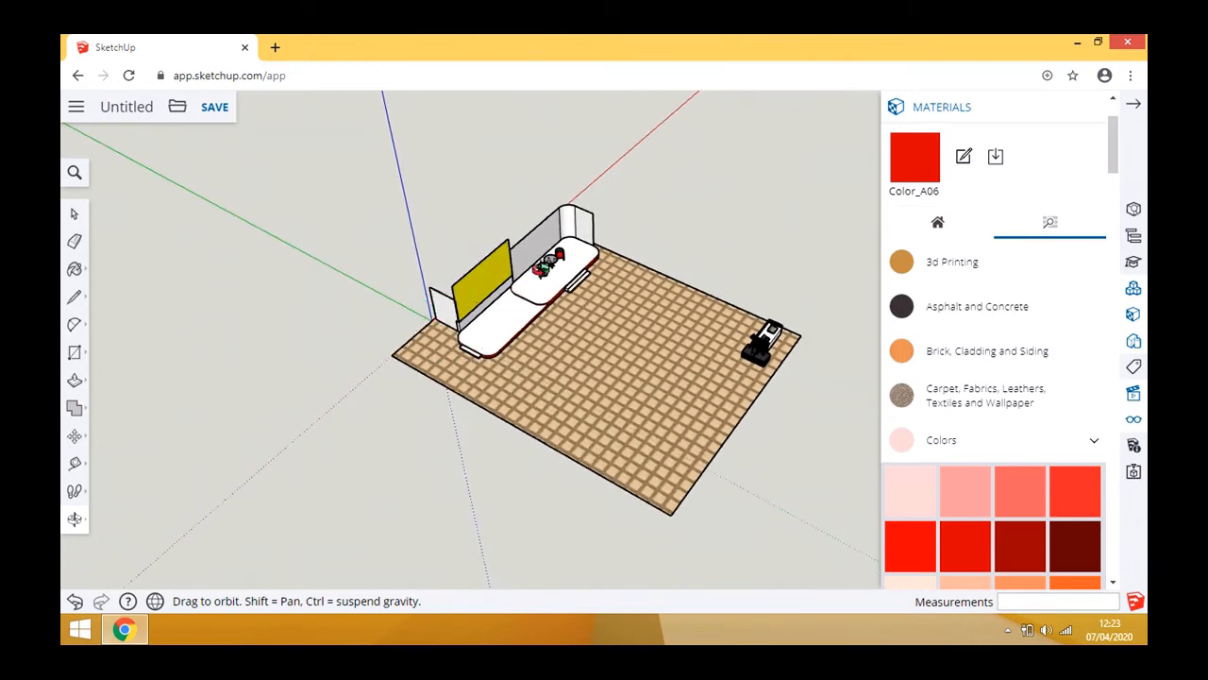
{"action": "left_click_drag", "start_coordinate": [664, 361], "coordinate": [676, 415]}
{"action": "left_click_drag", "start_coordinate": [656, 317], "coordinate": [524, 425]}
{"action": "scroll", "coordinate": [596, 349], "scroll_direction": "up", "scroll_amount": 4}
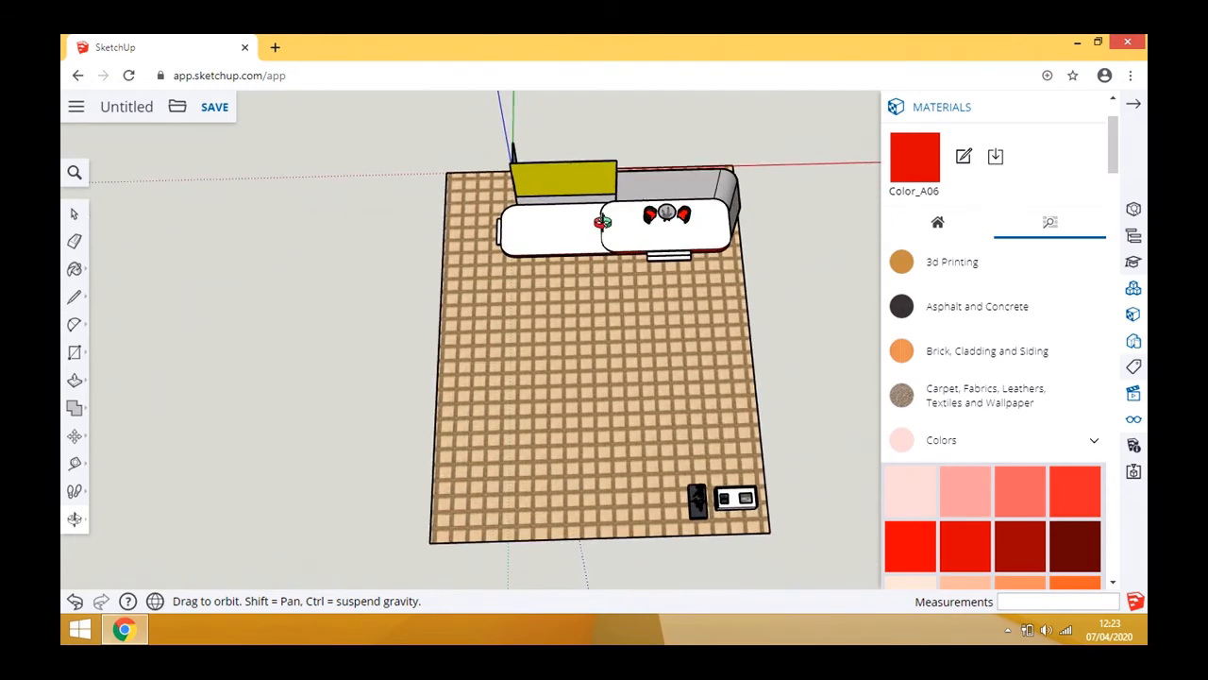
{"action": "scroll", "coordinate": [564, 180], "scroll_direction": "down", "scroll_amount": 5}
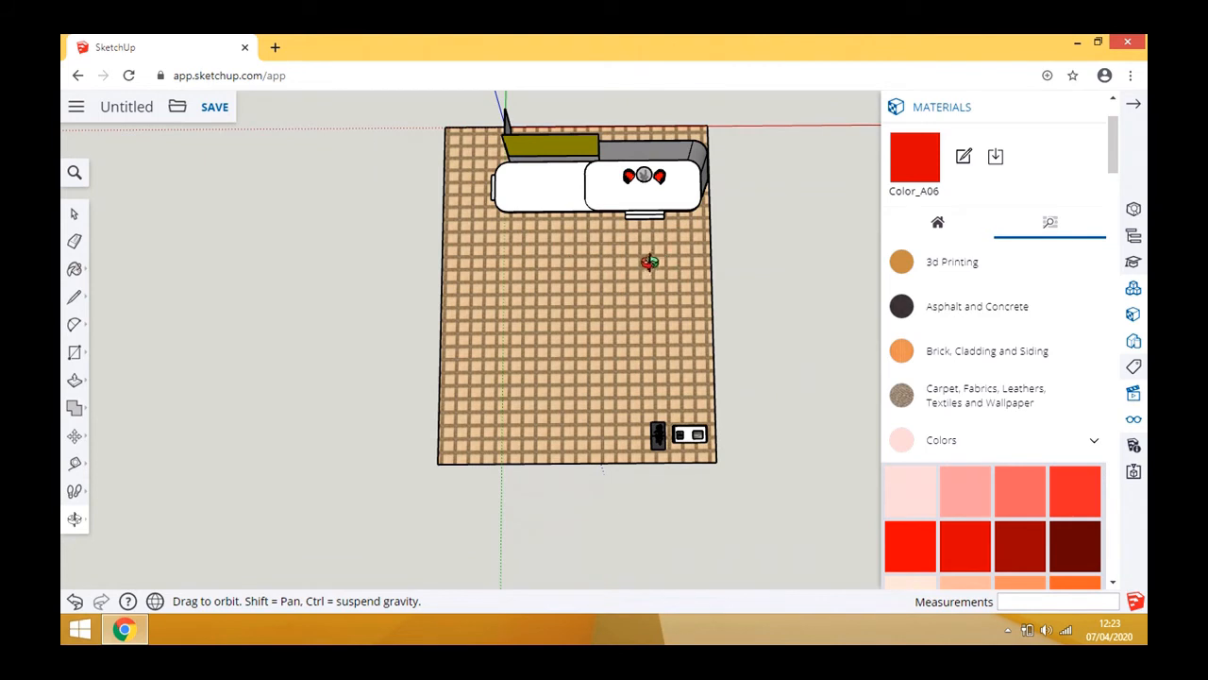
{"action": "left_click_drag", "start_coordinate": [647, 264], "coordinate": [687, 297]}
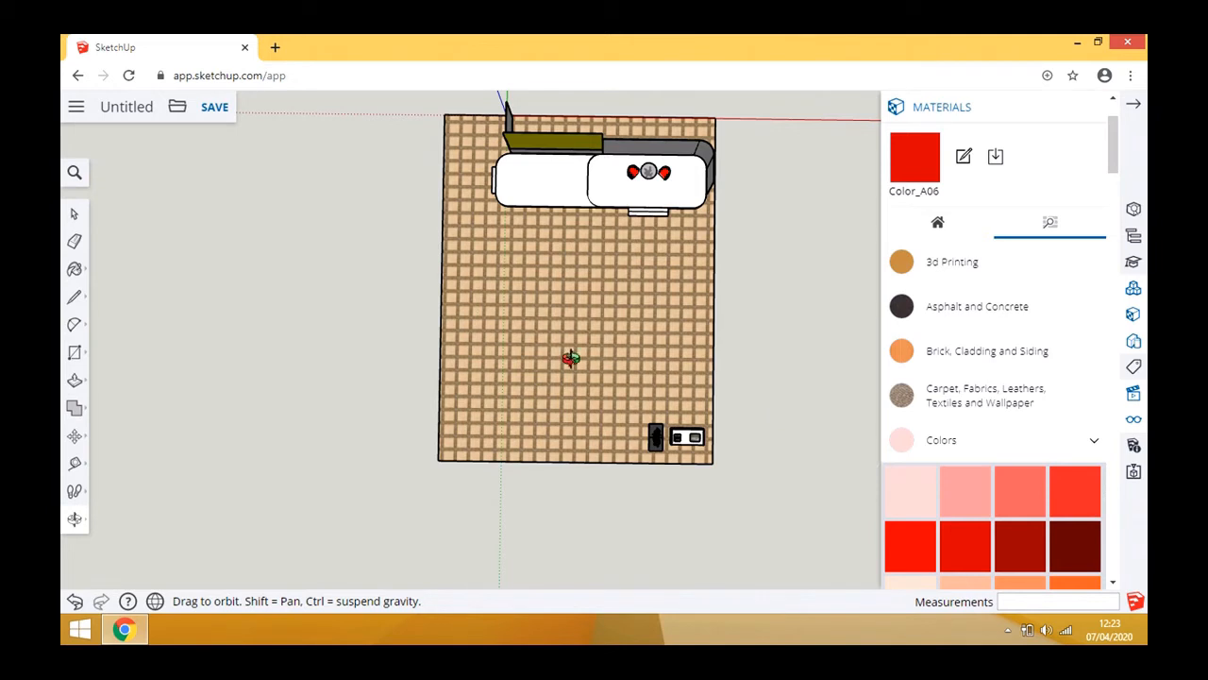
{"action": "left_click_drag", "start_coordinate": [623, 330], "coordinate": [615, 258]}
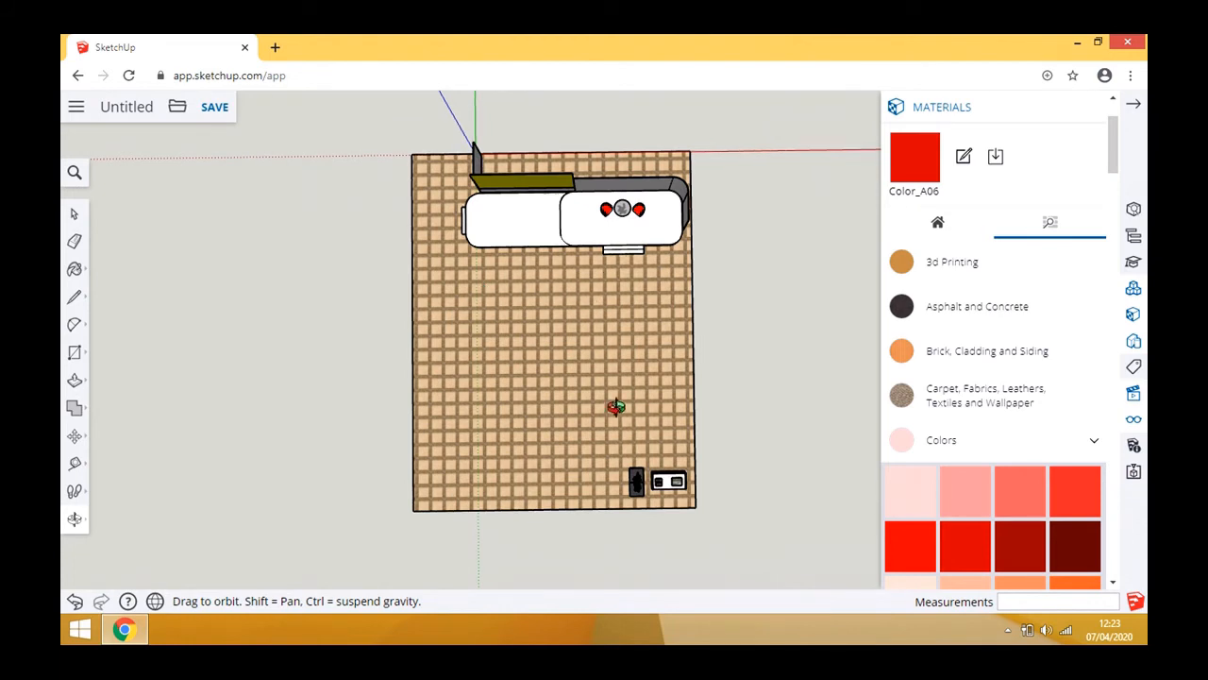
{"action": "left_click_drag", "start_coordinate": [617, 405], "coordinate": [639, 353]}
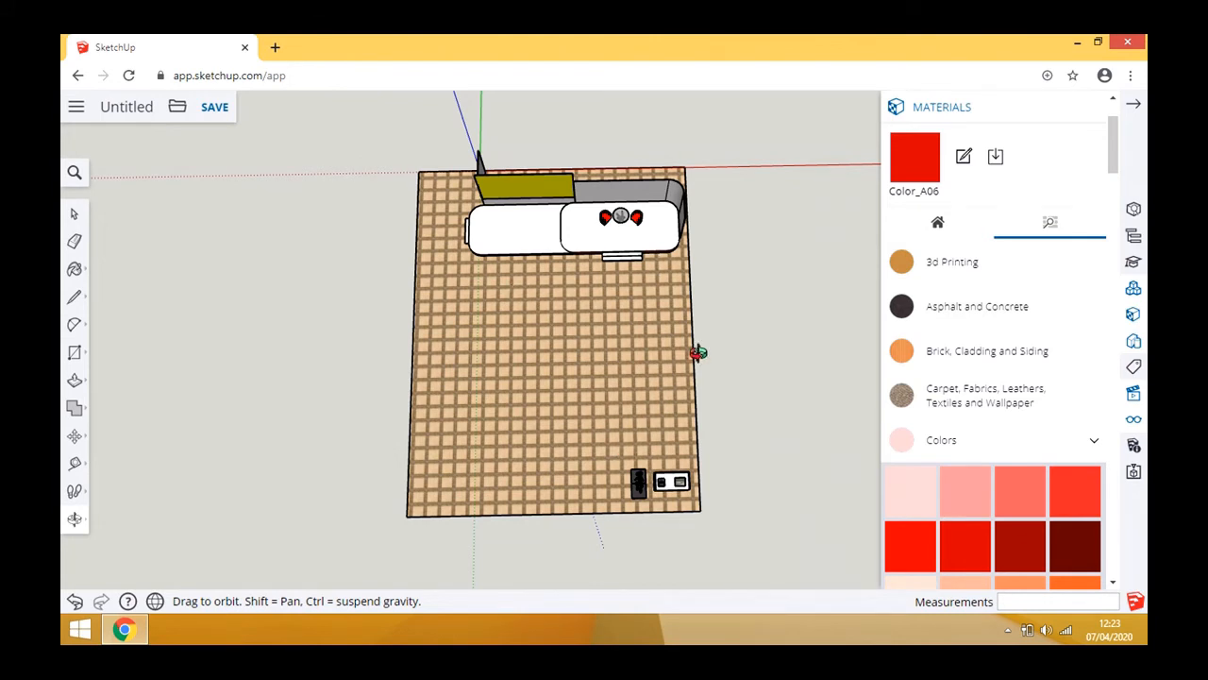
- Search 3D Warehouse for "6' round" and place the round black conference table with chairs on the floor in front of the stage steps
{"action": "left_click", "coordinate": [1133, 287]}
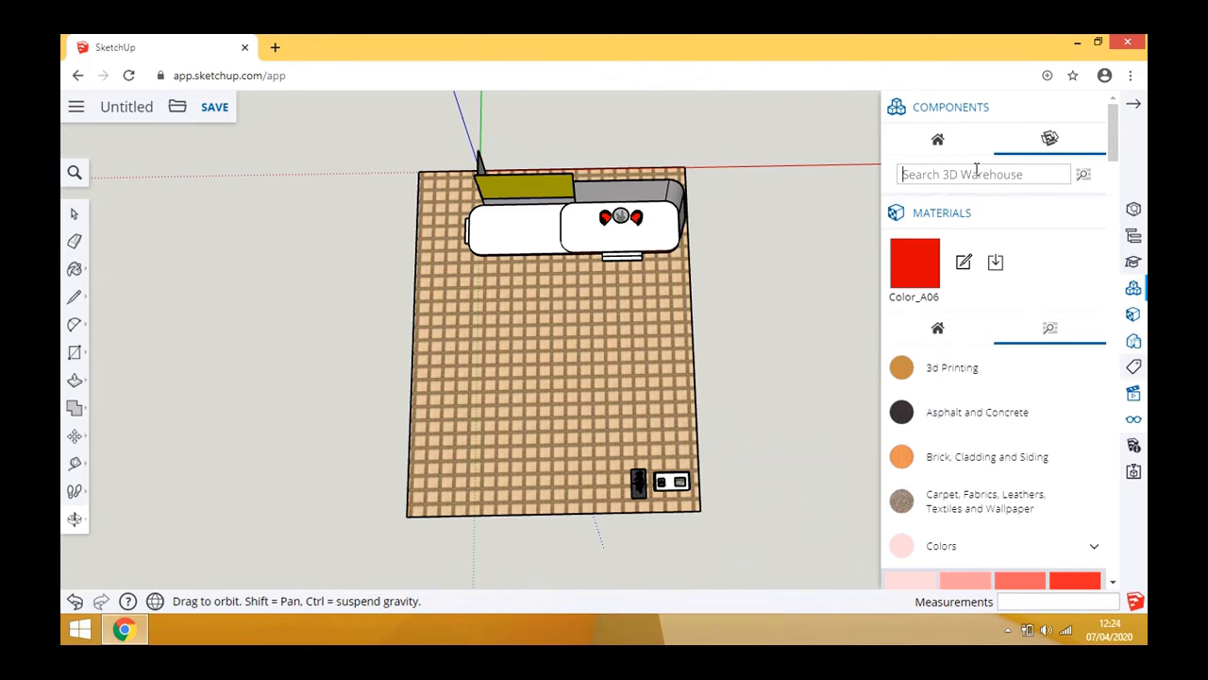
{"action": "type", "text": "6' round"}
{"action": "key", "text": "Return"}
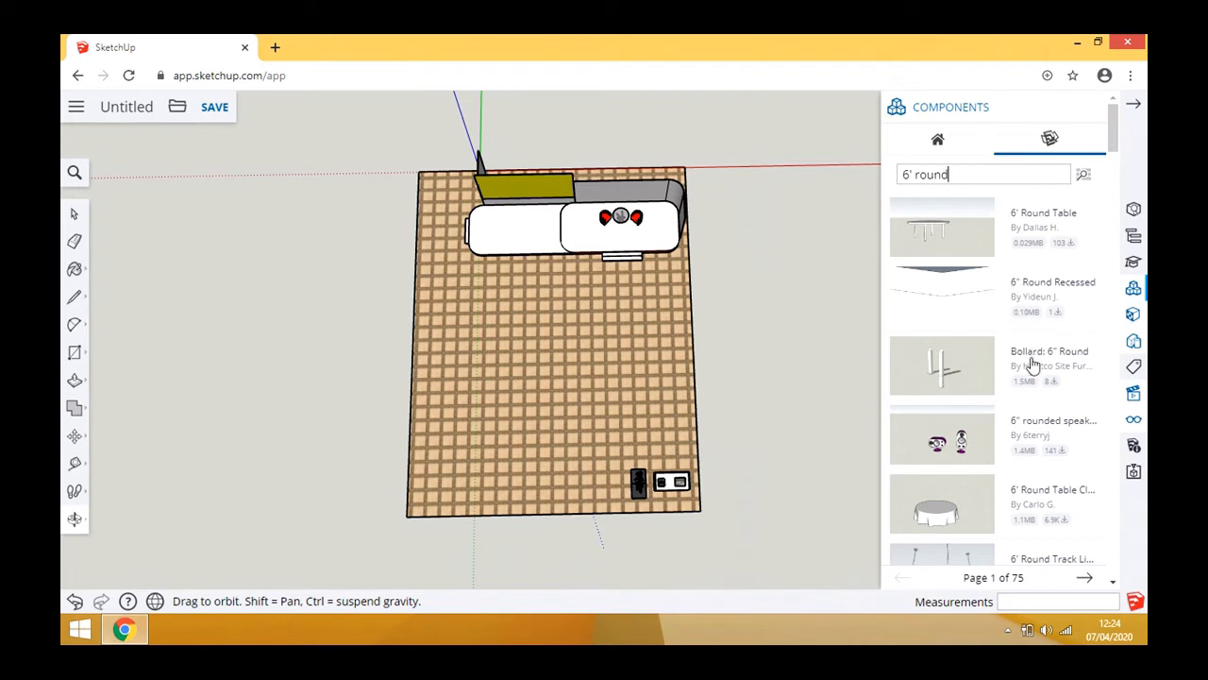
{"action": "scroll", "coordinate": [1013, 402], "scroll_direction": "down", "scroll_amount": 3}
{"action": "scroll", "coordinate": [950, 366], "scroll_direction": "down", "scroll_amount": 4}
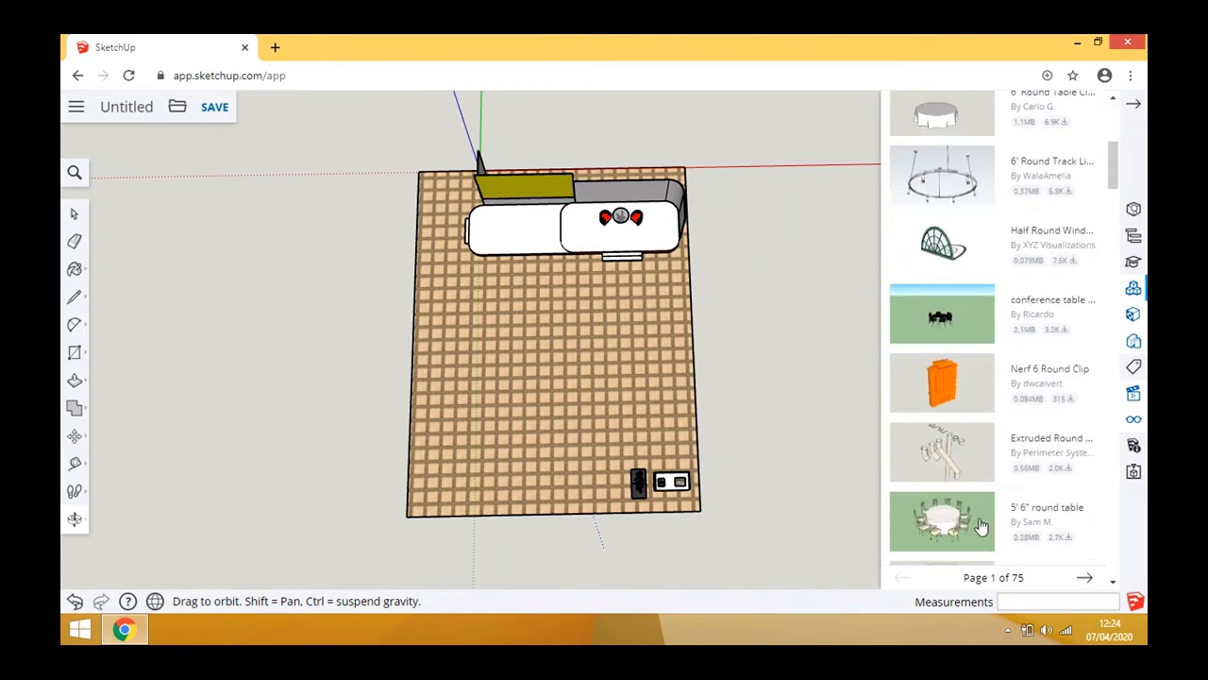
{"action": "scroll", "coordinate": [980, 490], "scroll_direction": "down", "scroll_amount": 3}
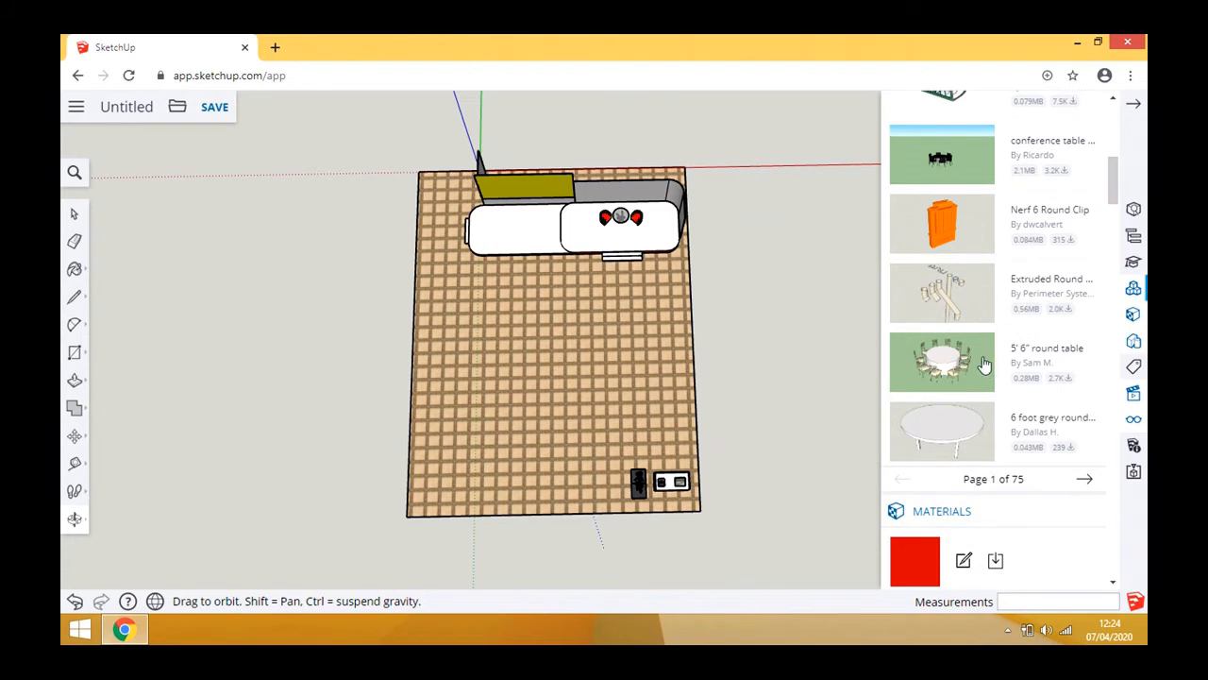
{"action": "scroll", "coordinate": [985, 364], "scroll_direction": "up", "scroll_amount": 3}
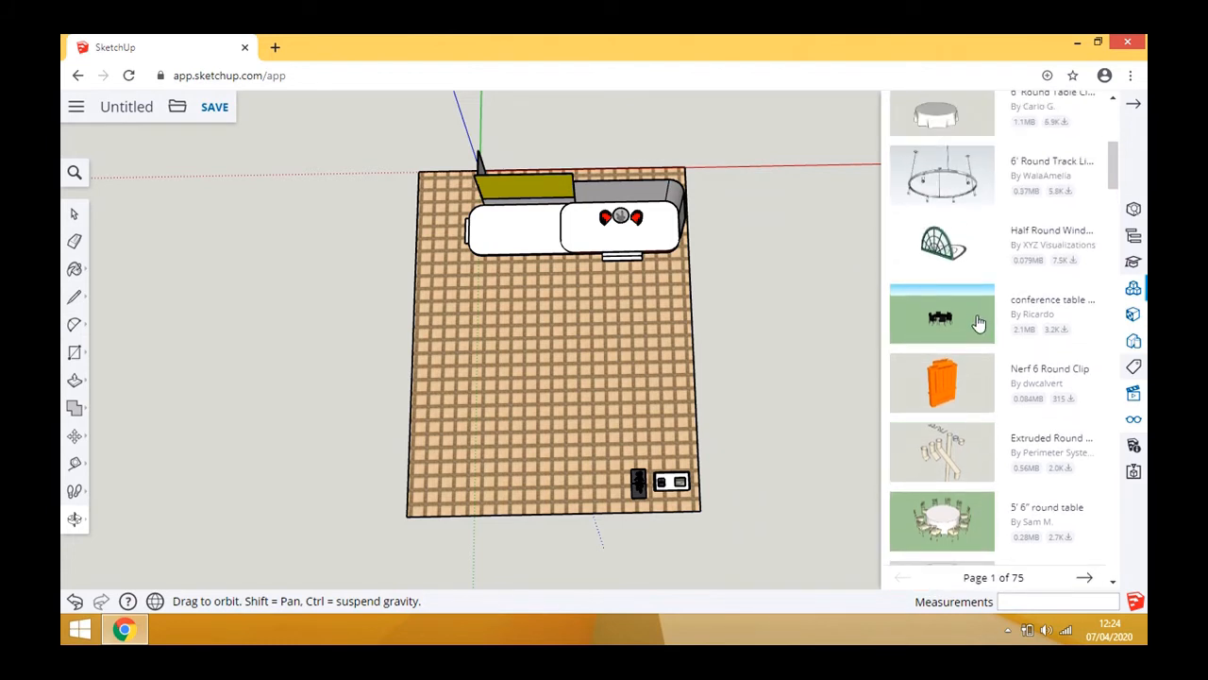
{"action": "left_click", "coordinate": [978, 321]}
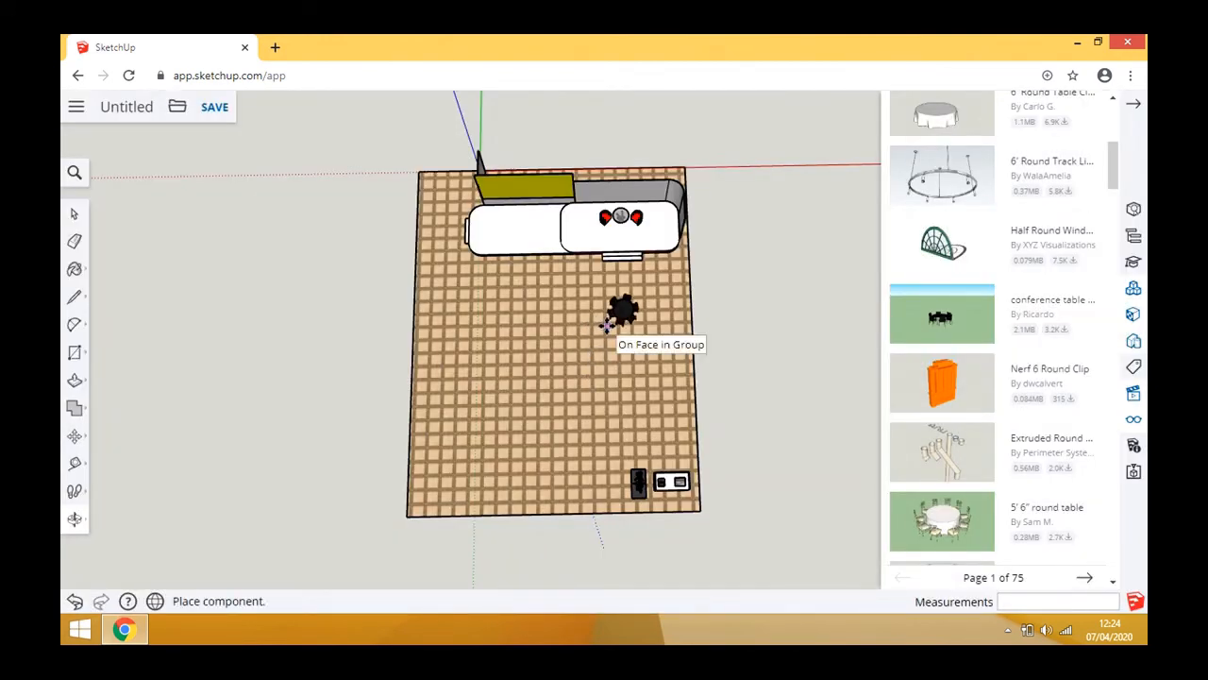
{"action": "left_click", "coordinate": [607, 325]}
{"action": "scroll", "coordinate": [663, 273], "scroll_direction": "up", "scroll_amount": 5}
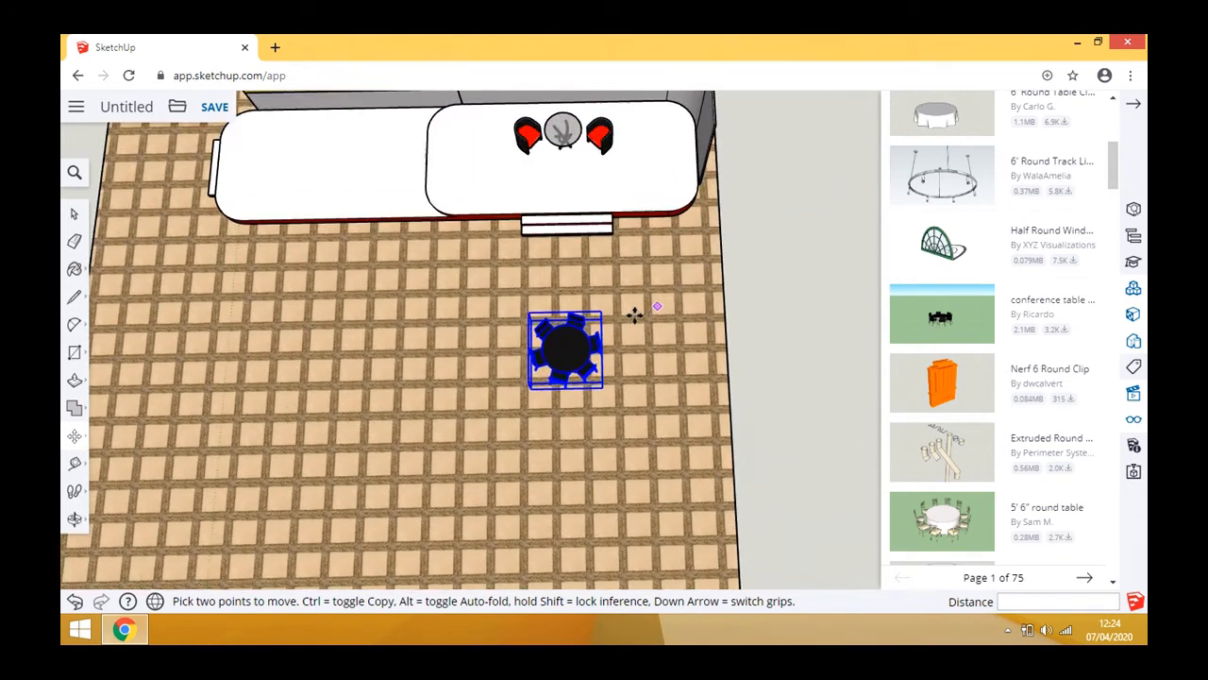
{"action": "scroll", "coordinate": [634, 314], "scroll_direction": "up", "scroll_amount": 2}
{"action": "scroll", "coordinate": [655, 283], "scroll_direction": "down", "scroll_amount": 4}
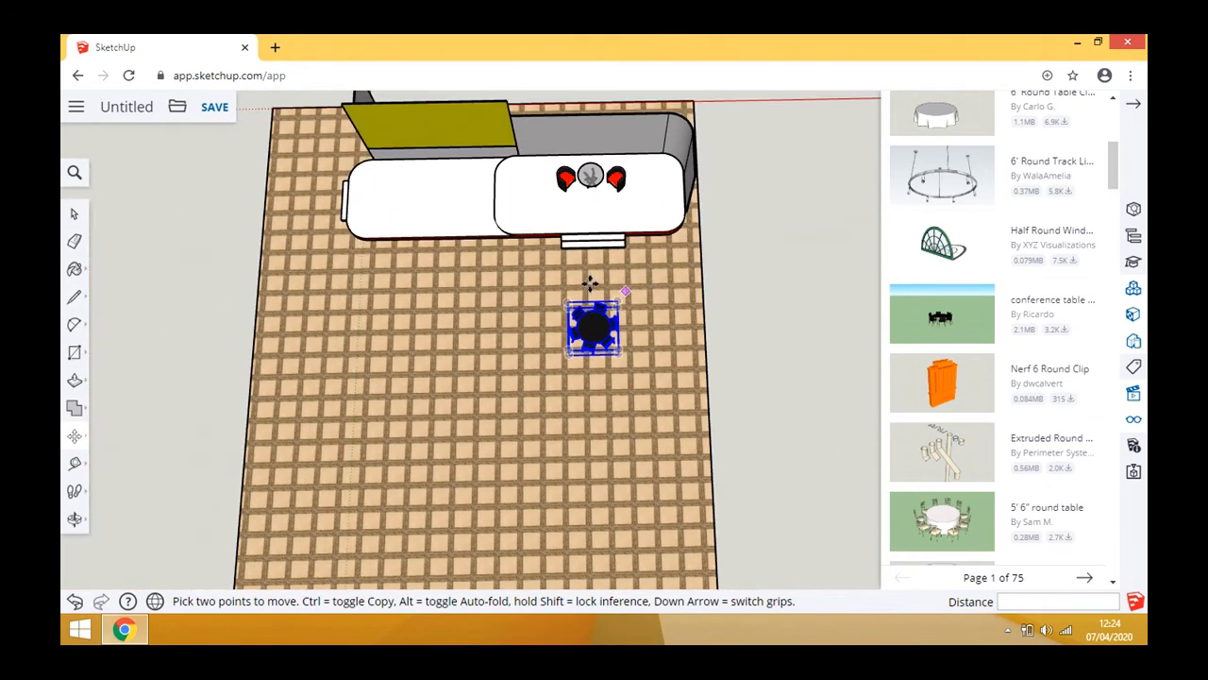
- Show the model from the top standard view in parallel projection
{"action": "left_click", "coordinate": [1137, 107]}
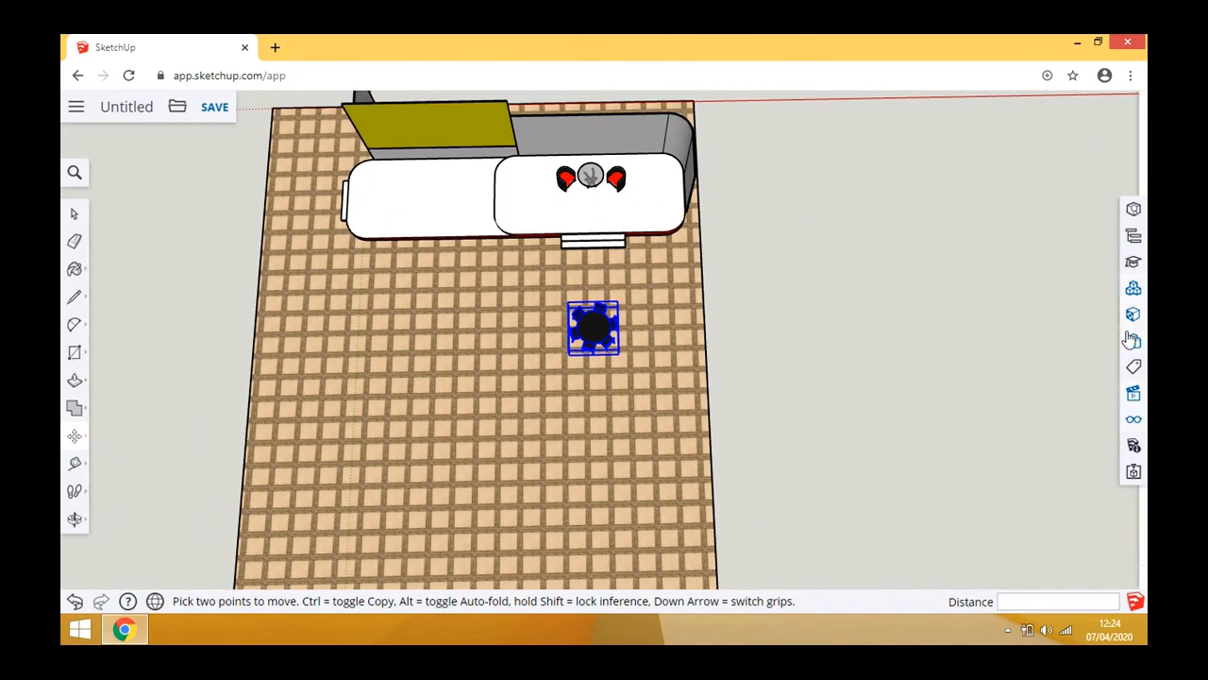
{"action": "left_click", "coordinate": [1136, 424]}
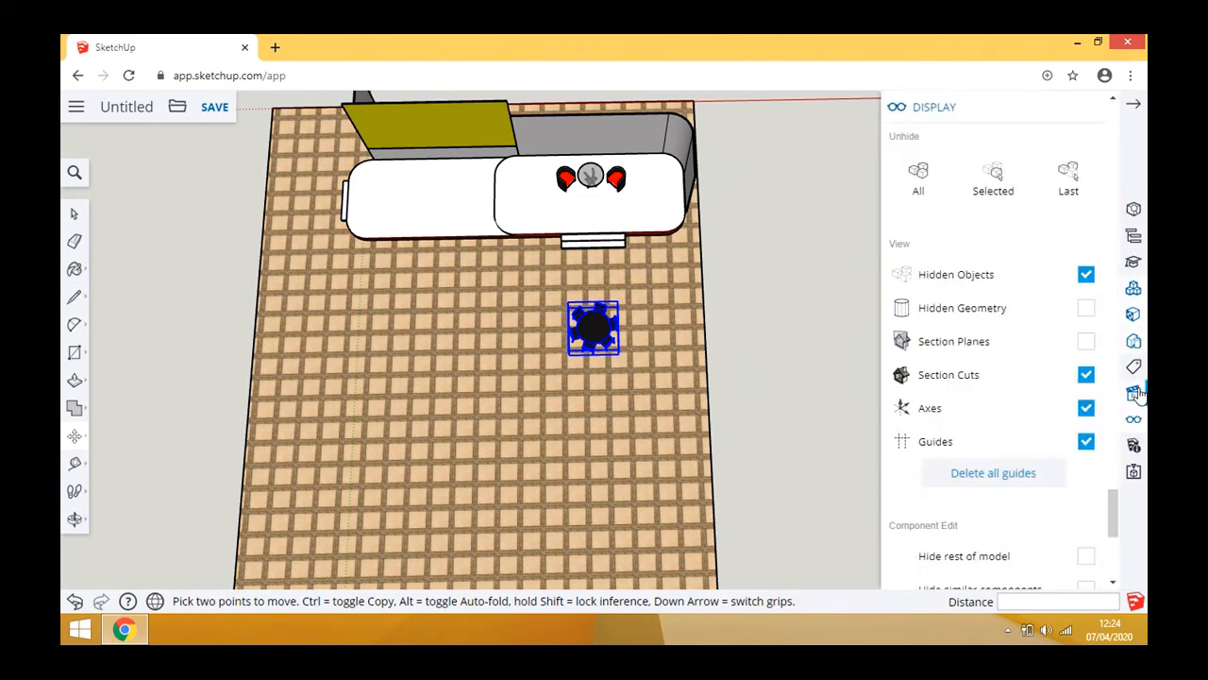
{"action": "left_click", "coordinate": [1136, 393]}
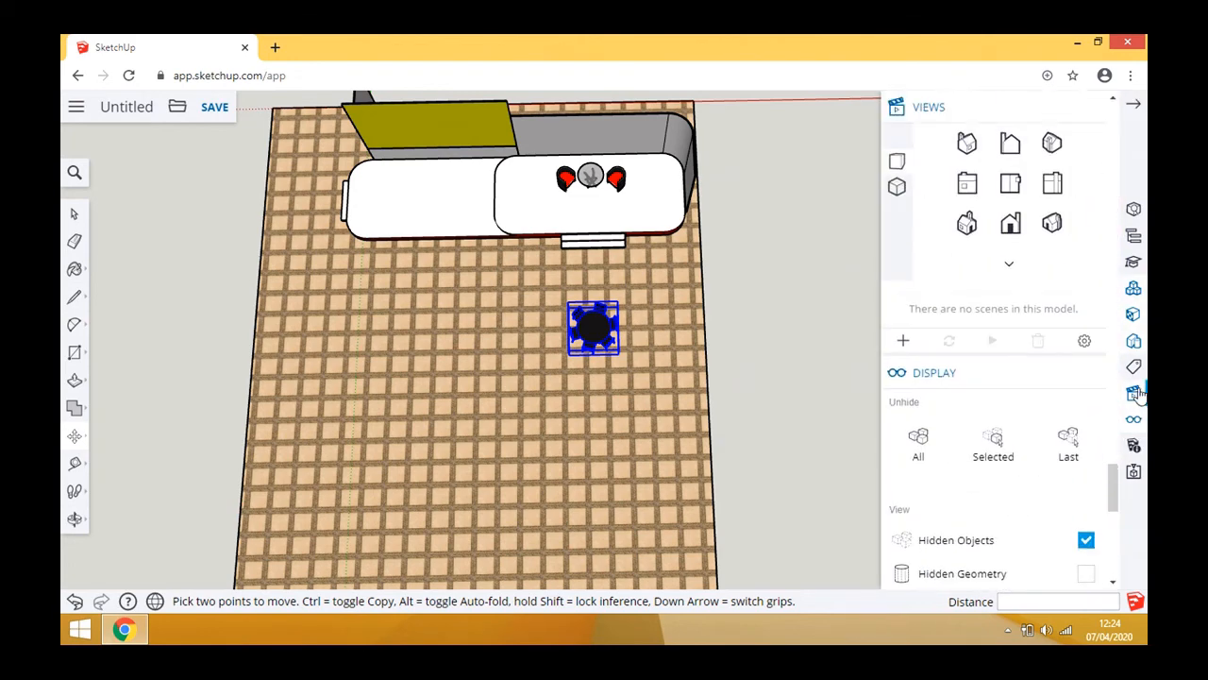
{"action": "left_click", "coordinate": [1012, 189]}
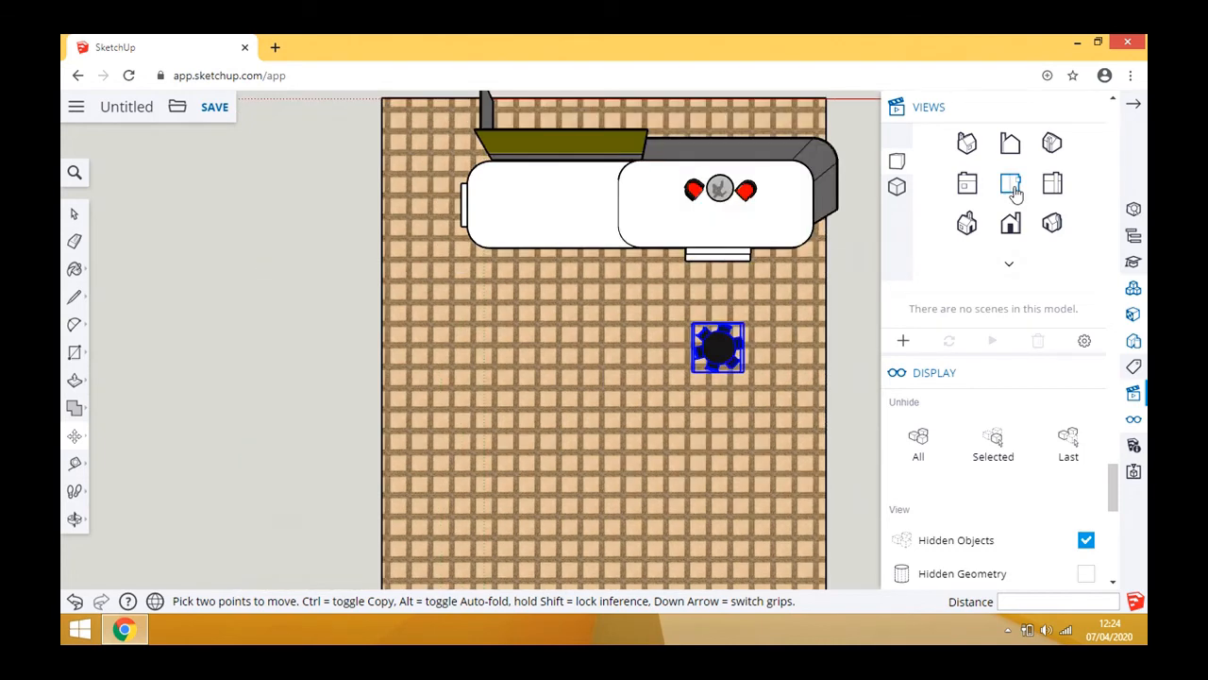
{"action": "left_click", "coordinate": [900, 190]}
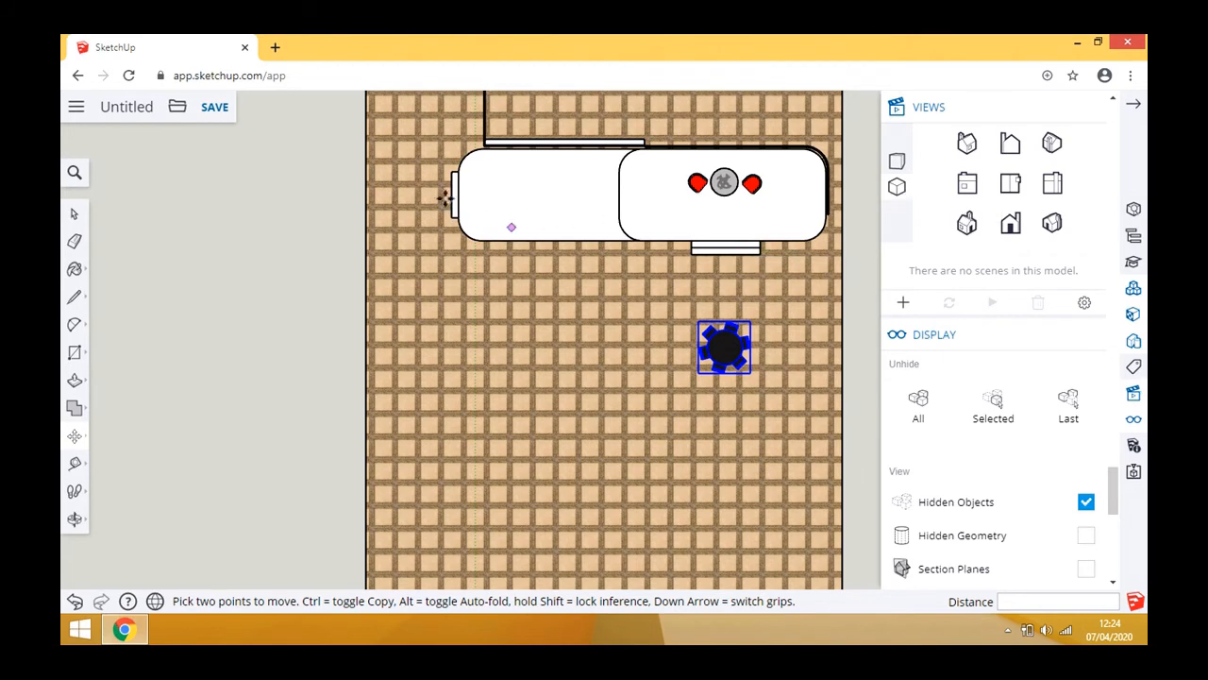
- Paste a copy of the round black table with chairs on the floor just left of the original, level with it
{"action": "scroll", "coordinate": [439, 185], "scroll_direction": "down", "scroll_amount": 3}
{"action": "left_click", "coordinate": [76, 216]}
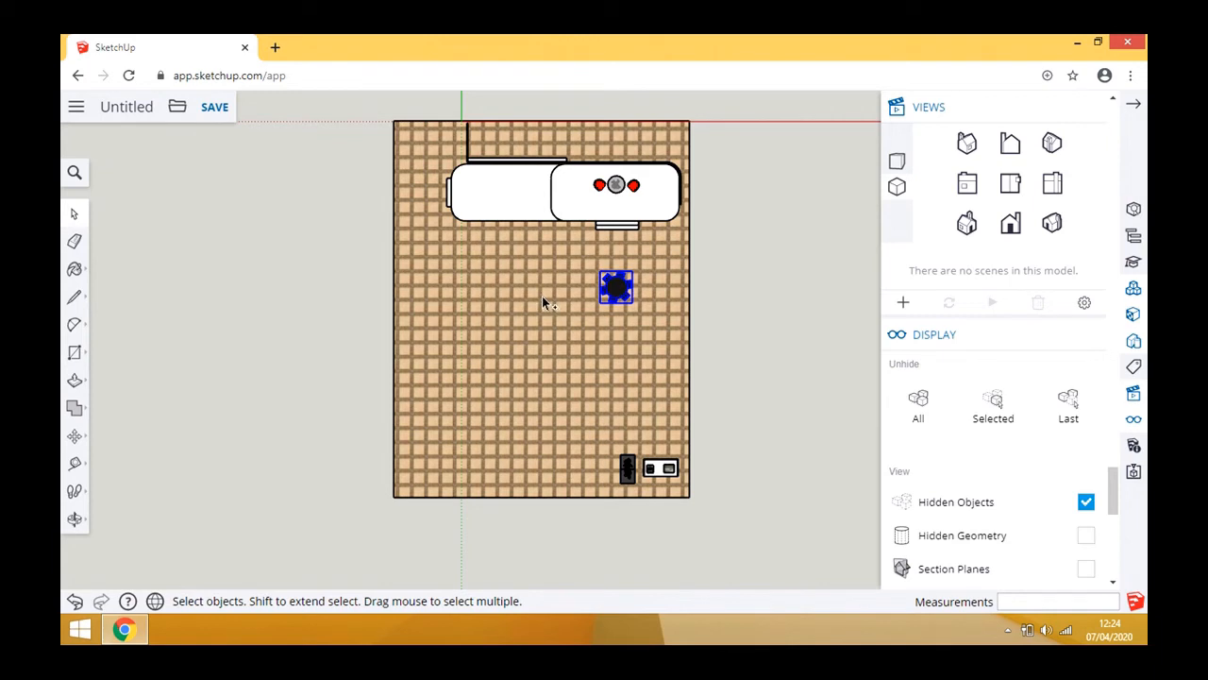
{"action": "key", "text": "ctrl+v"}
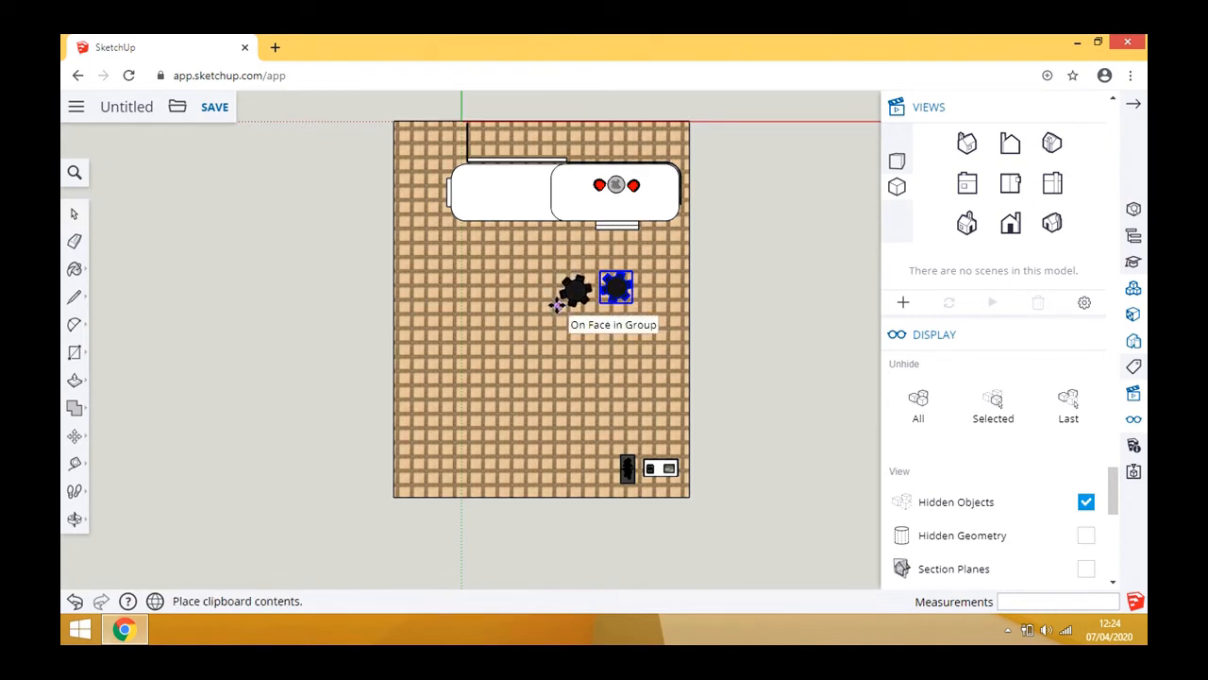
{"action": "left_click", "coordinate": [556, 301]}
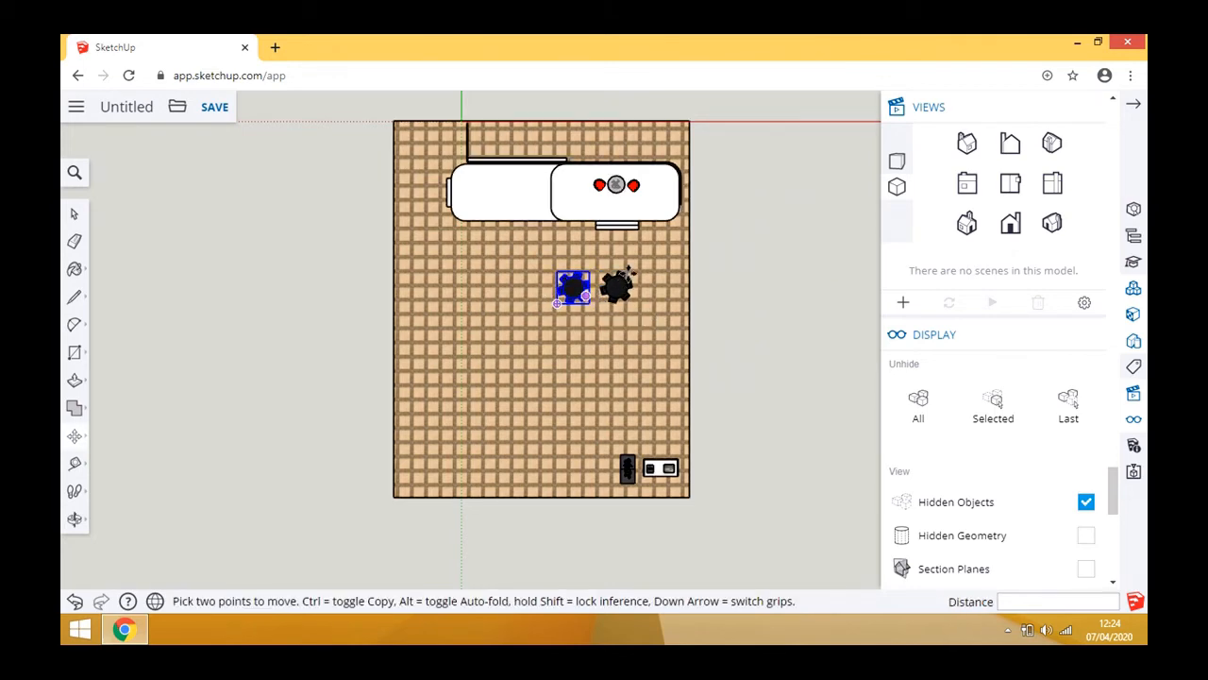
- Open the right-hand table set for editing and select its upper-left chair for moving and rotating
{"action": "scroll", "coordinate": [564, 293], "scroll_direction": "up", "scroll_amount": 4}
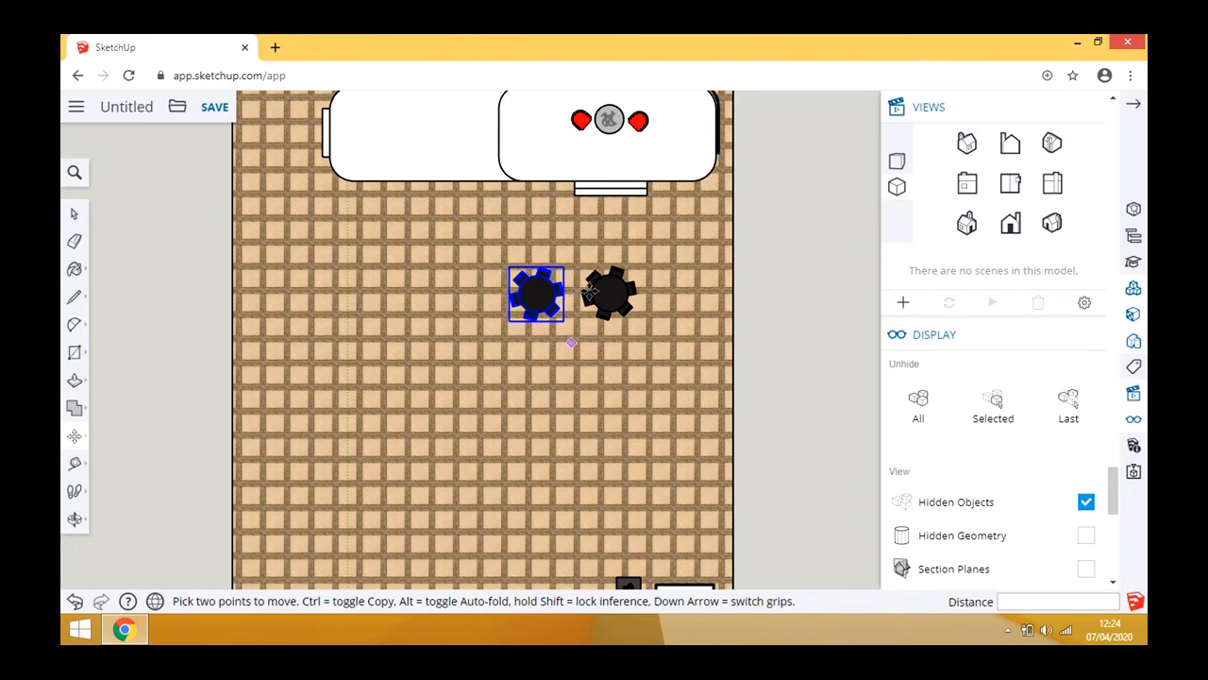
{"action": "scroll", "coordinate": [573, 287], "scroll_direction": "up", "scroll_amount": 8}
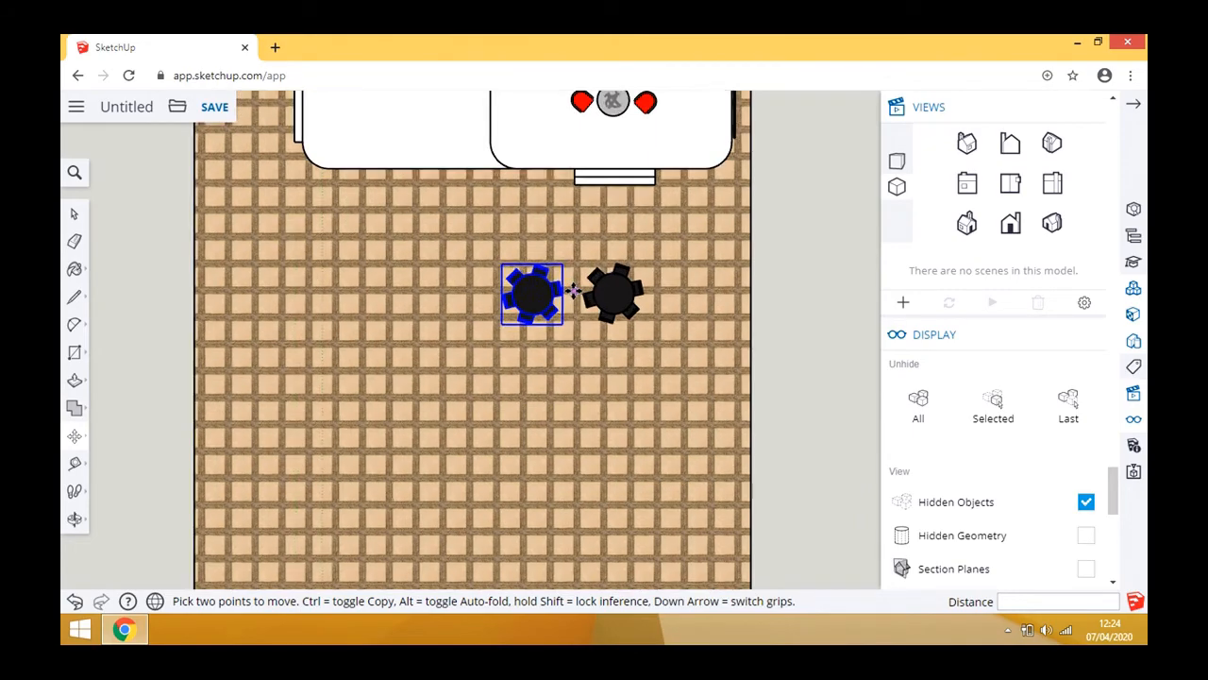
{"action": "scroll", "coordinate": [488, 312], "scroll_direction": "down", "scroll_amount": 8}
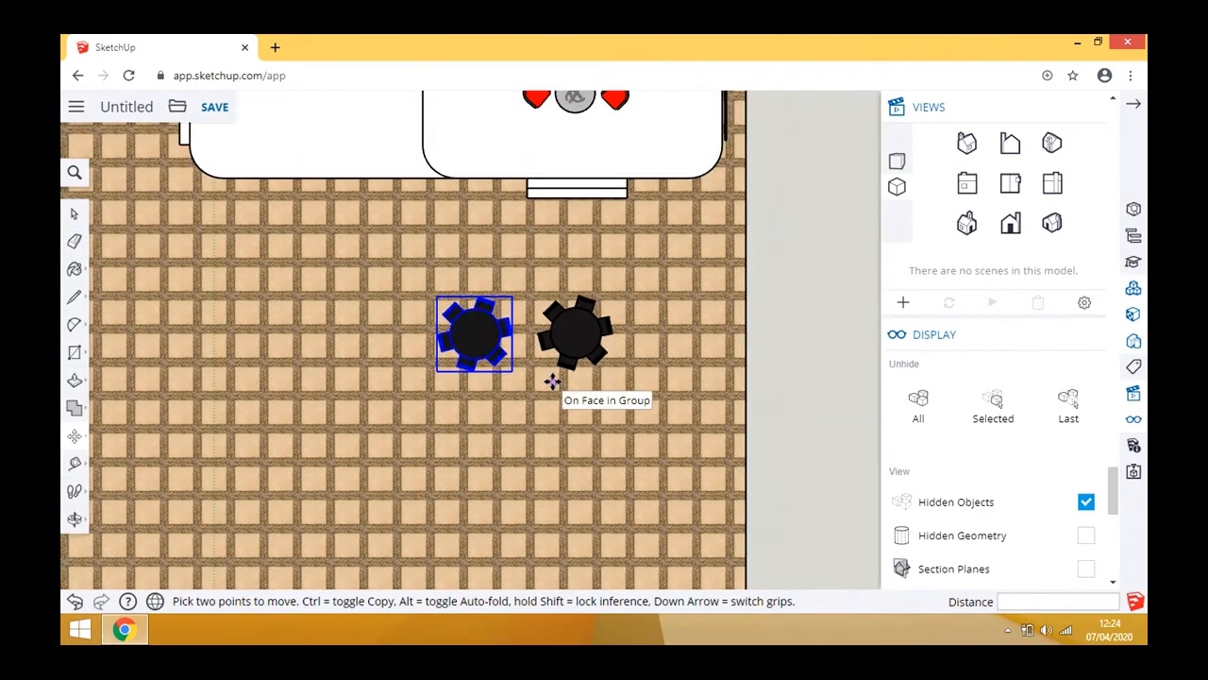
{"action": "scroll", "coordinate": [533, 373], "scroll_direction": "up", "scroll_amount": 4}
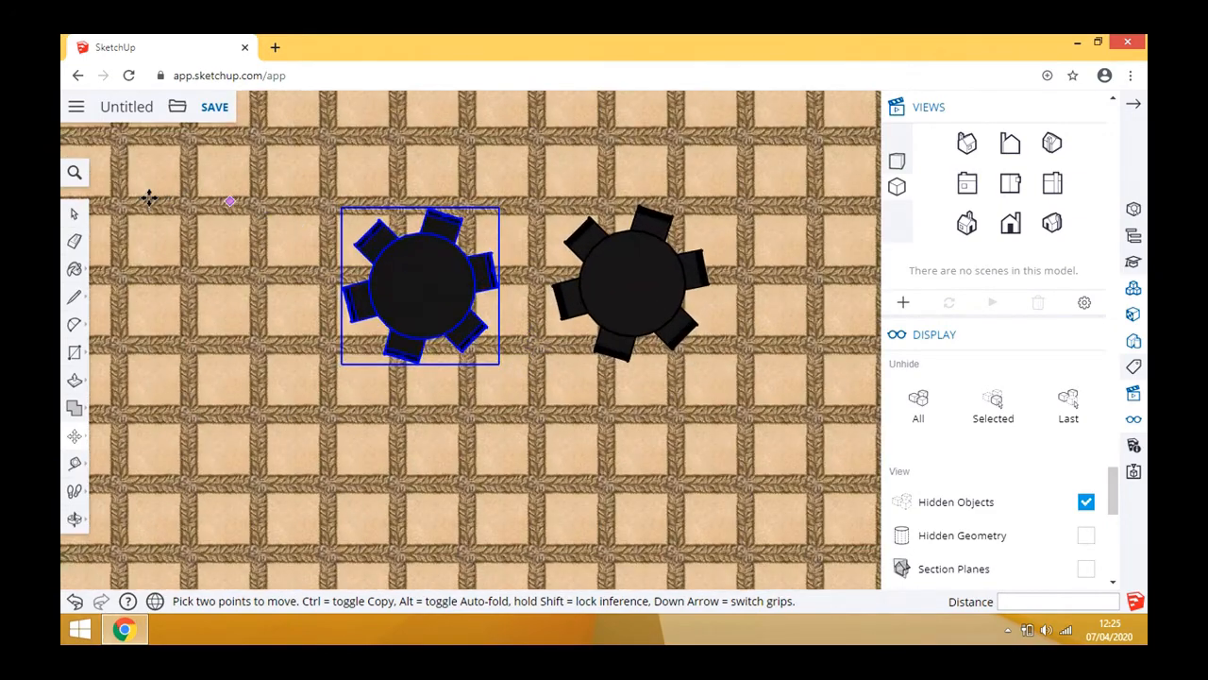
{"action": "left_click", "coordinate": [75, 214]}
{"action": "left_click", "coordinate": [647, 285]}
{"action": "double_click", "coordinate": [647, 285]}
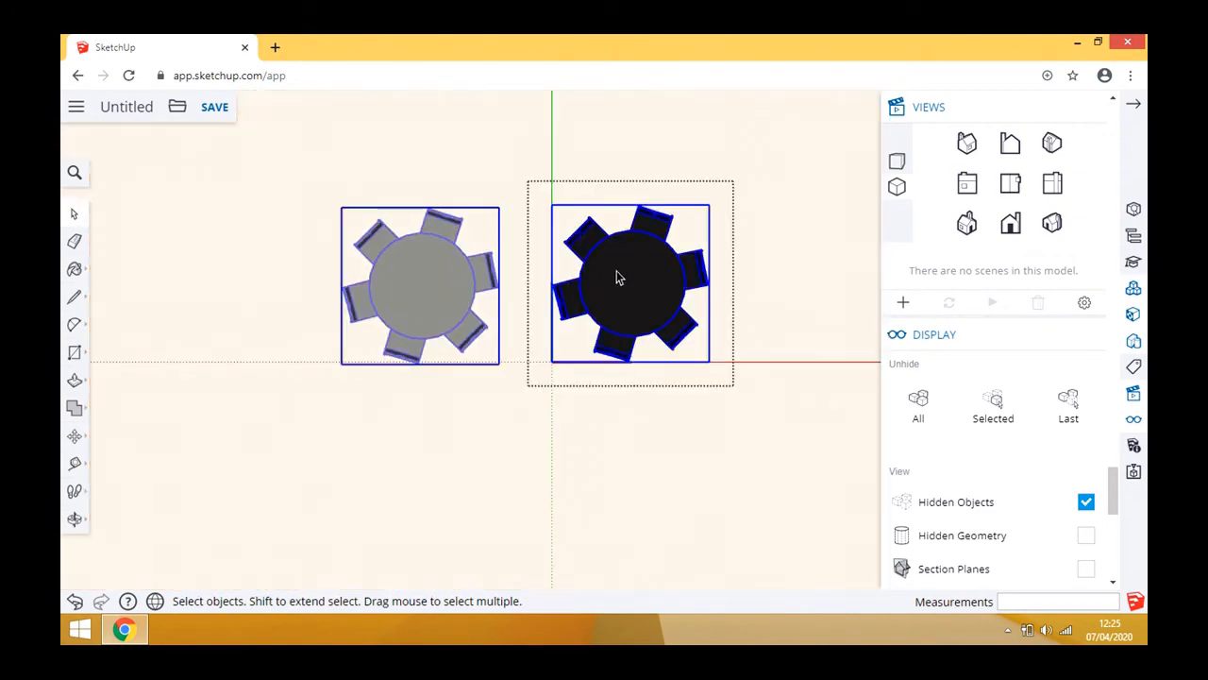
{"action": "double_click", "coordinate": [586, 242]}
{"action": "left_click", "coordinate": [586, 240]}
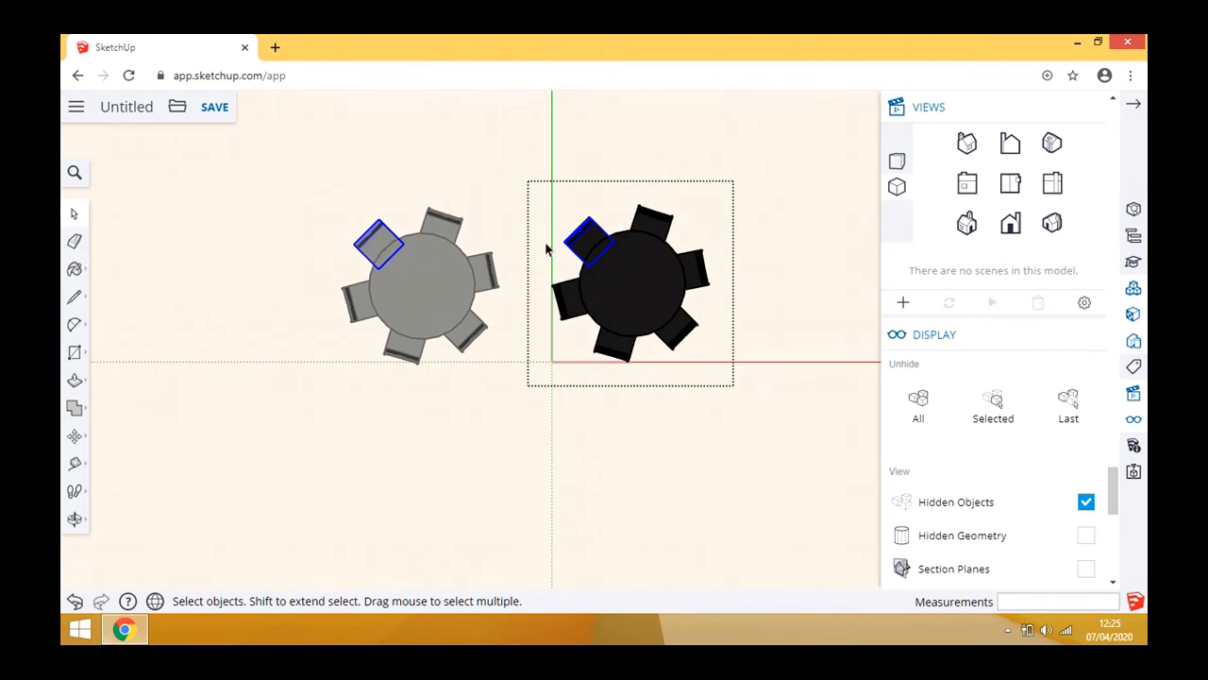
{"action": "left_click", "coordinate": [75, 435]}
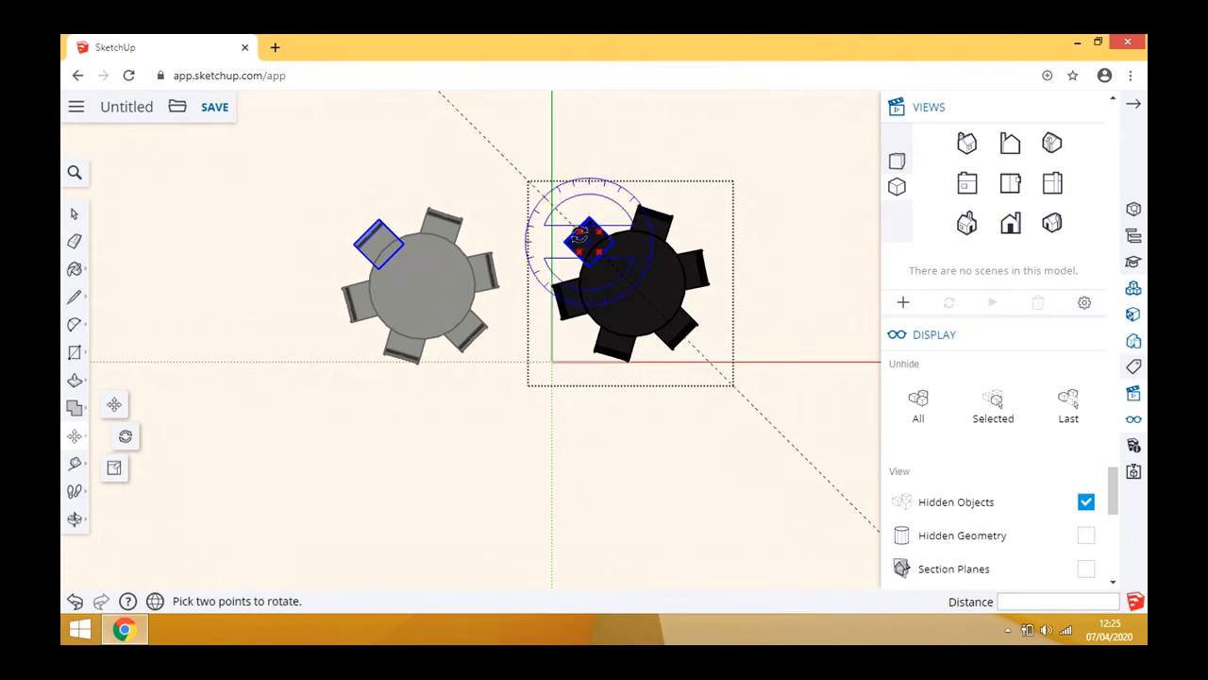
{"action": "left_click", "coordinate": [581, 230]}
{"action": "left_click", "coordinate": [585, 230]}
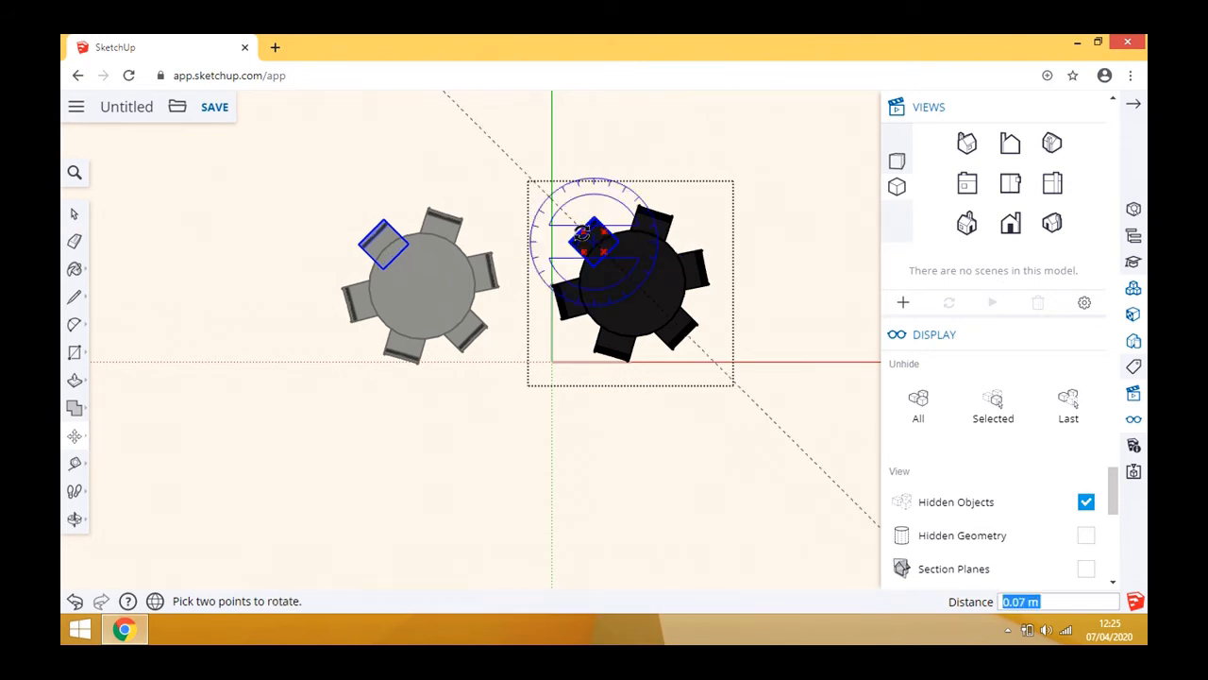
{"action": "key", "text": "ctrl+z"}
- Rotate the table's upper-left chair about its centre so it faces straight toward the stage
{"action": "scroll", "coordinate": [582, 233], "scroll_direction": "up", "scroll_amount": 2}
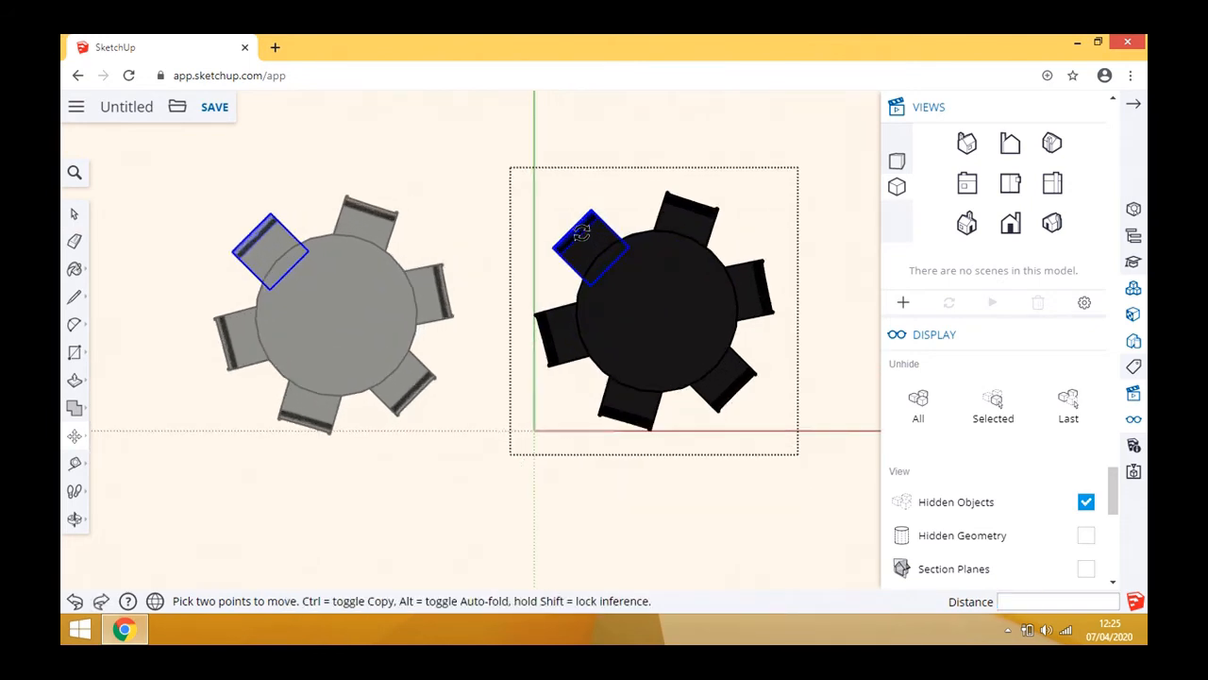
{"action": "left_click", "coordinate": [571, 233]}
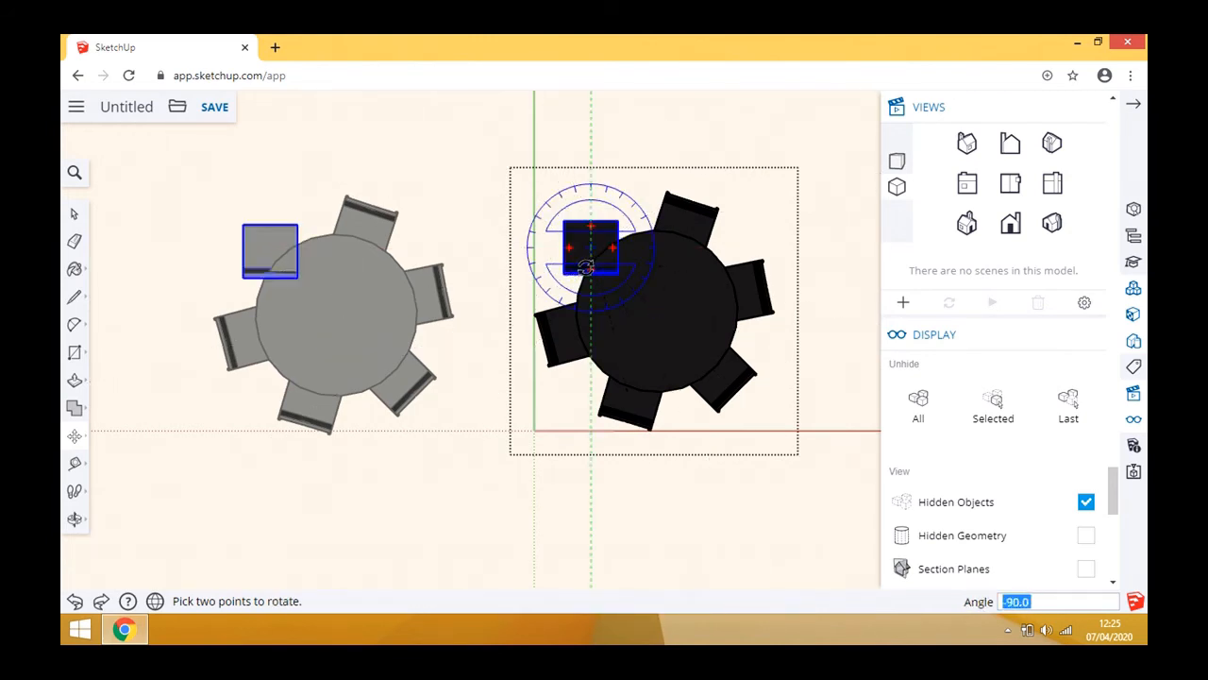
{"action": "left_click", "coordinate": [585, 267]}
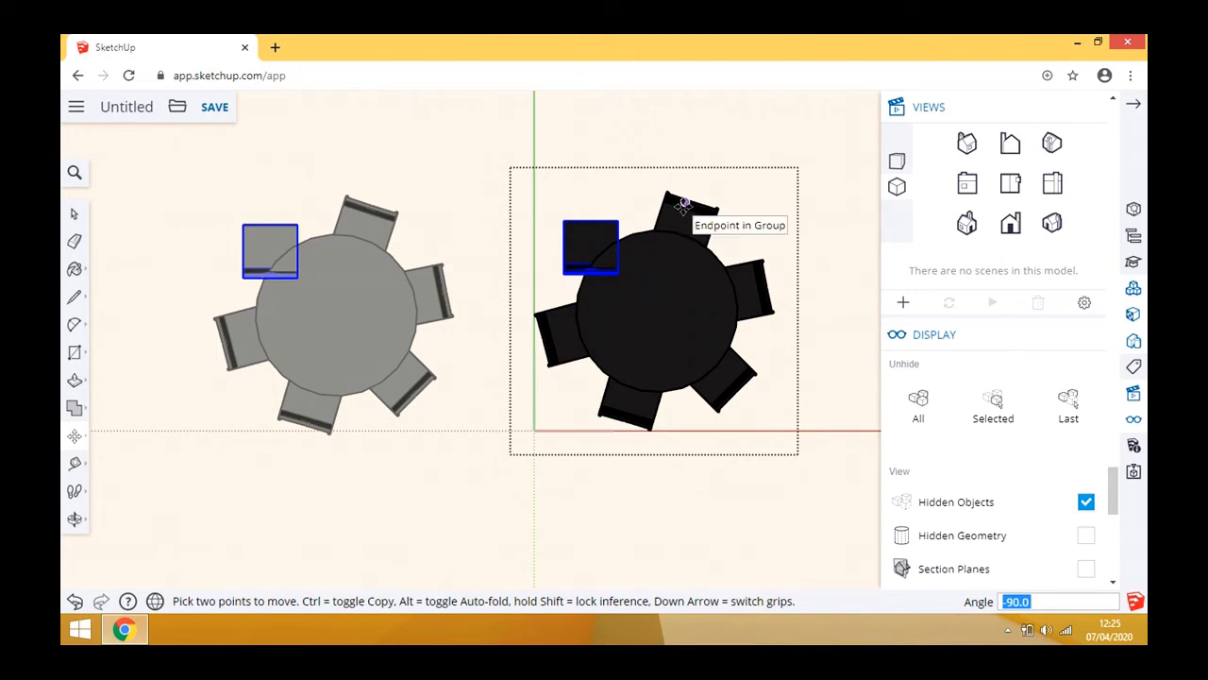
{"action": "key", "text": "Escape"}
- Rotate the table's top chair and right chair so both face straight toward the stage
{"action": "left_click", "coordinate": [688, 209]}
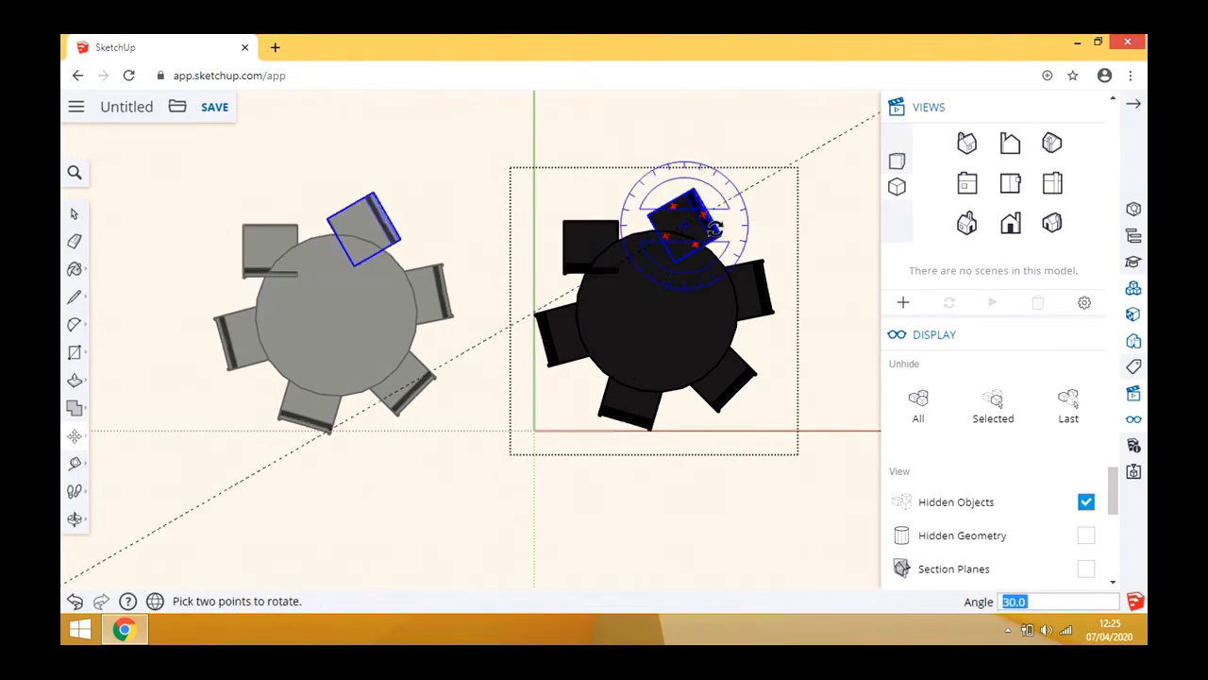
{"action": "left_click", "coordinate": [672, 253]}
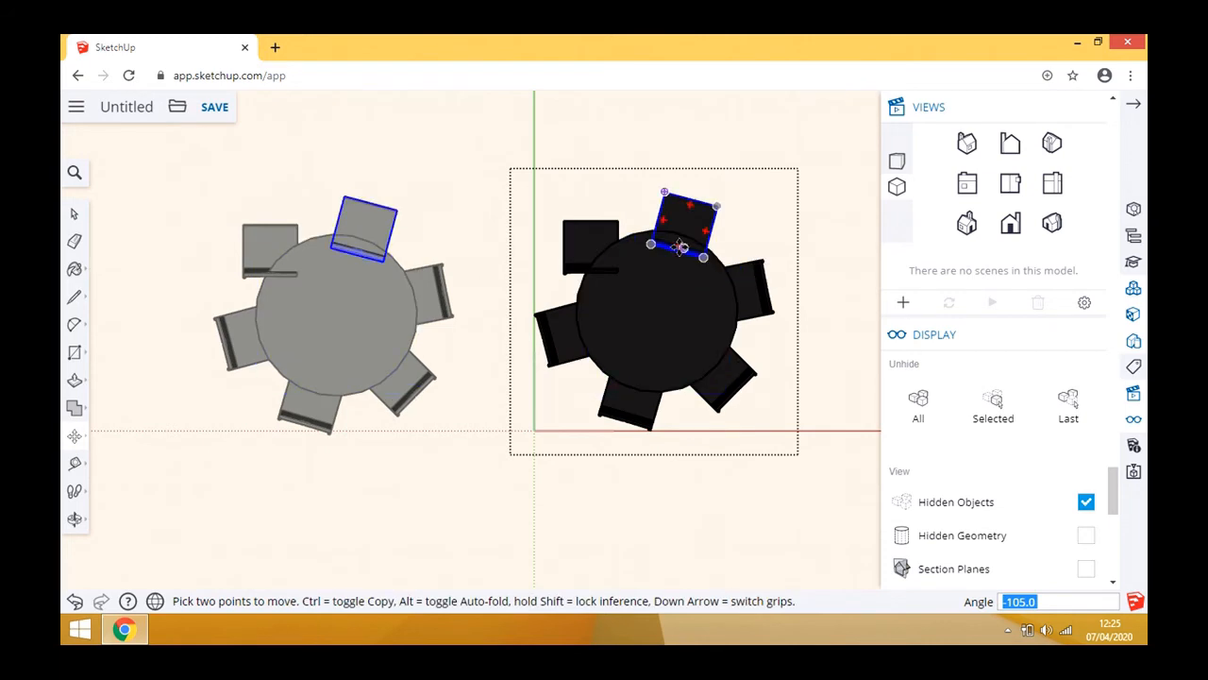
{"action": "left_click", "coordinate": [665, 223]}
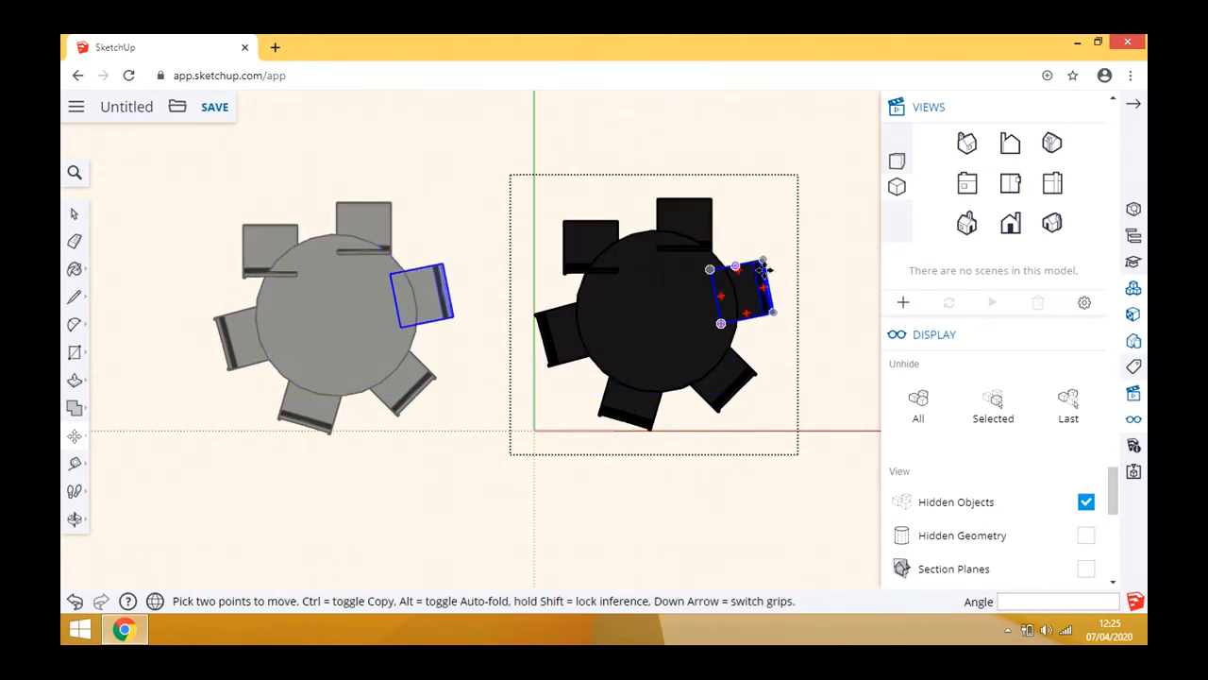
{"action": "left_click", "coordinate": [760, 300]}
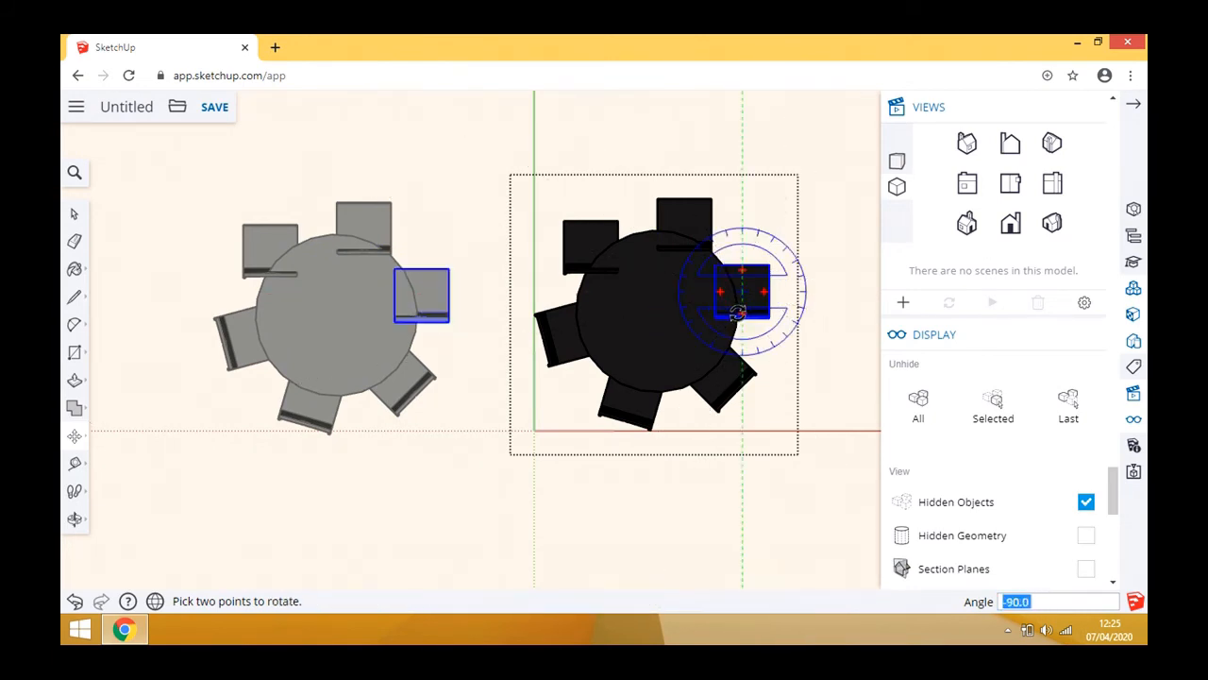
{"action": "left_click", "coordinate": [737, 312]}
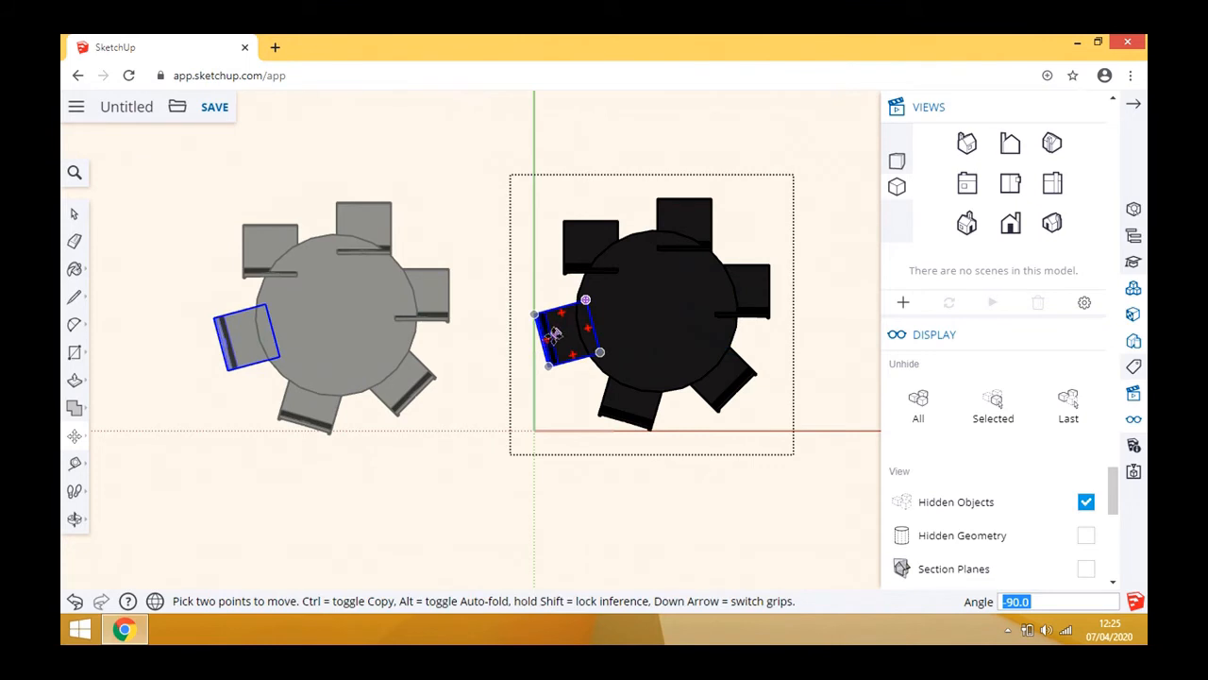
- Rotate the left, lower-right and bottom chairs so they all face straight toward the stage
{"action": "key", "text": "q"}
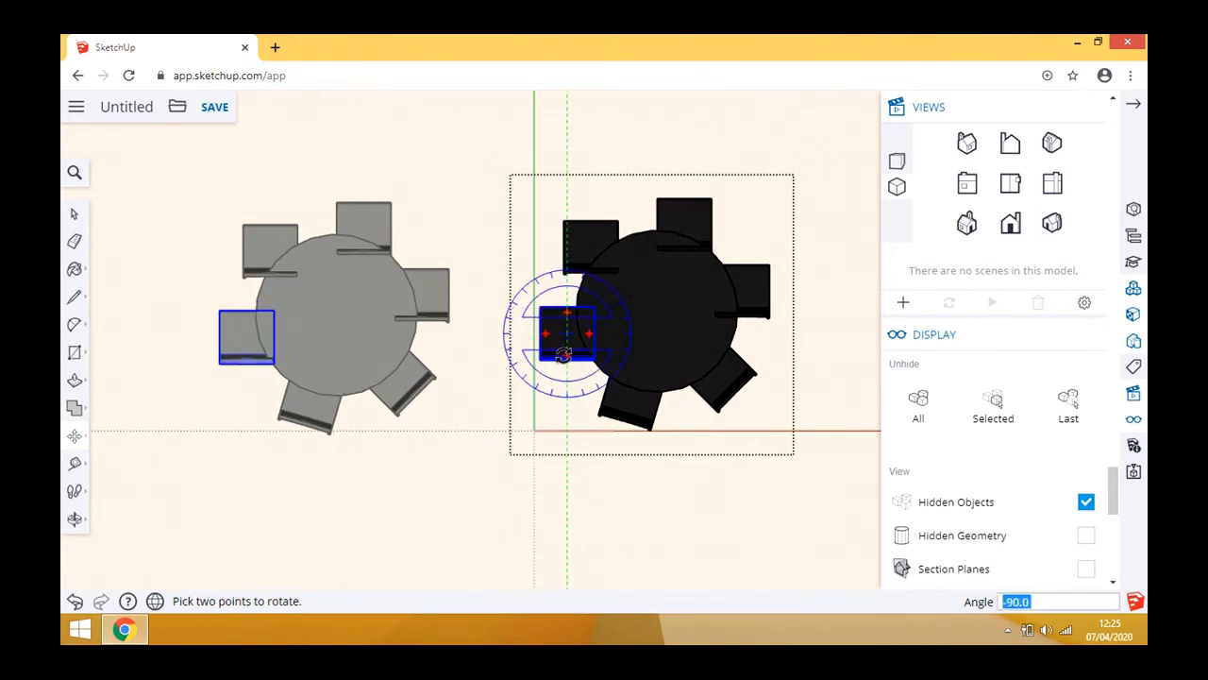
{"action": "left_click", "coordinate": [563, 355]}
{"action": "key", "text": "m"}
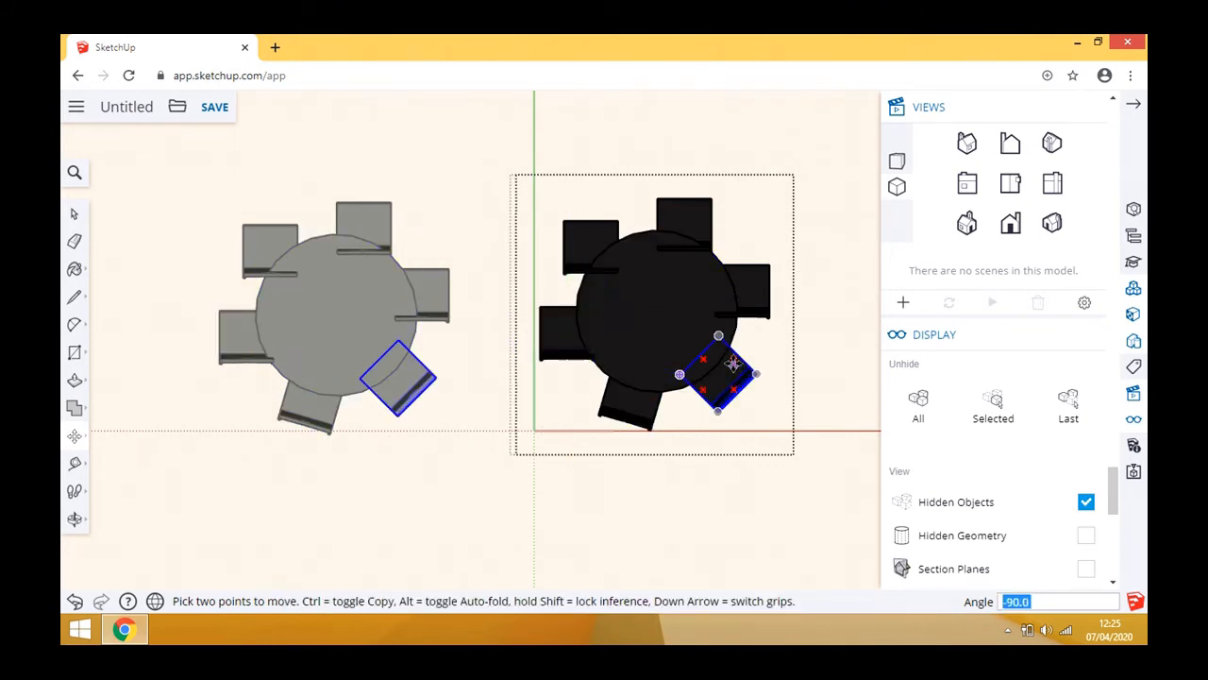
{"action": "left_click", "coordinate": [733, 365]}
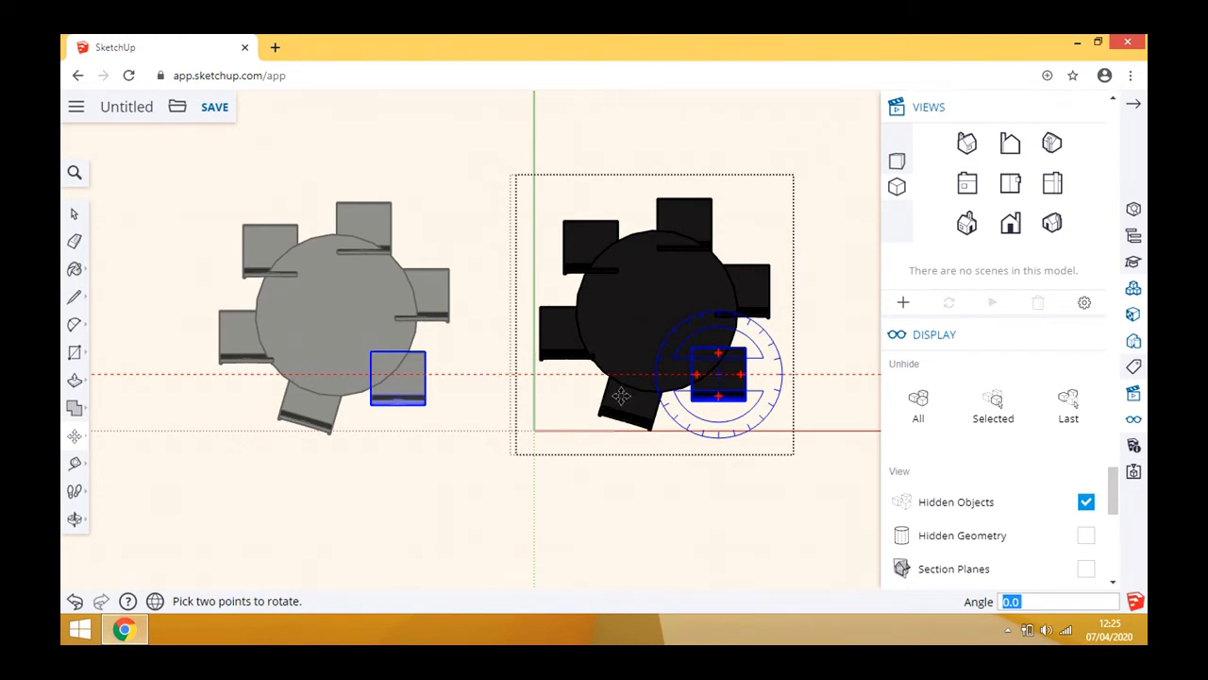
{"action": "key", "text": "m"}
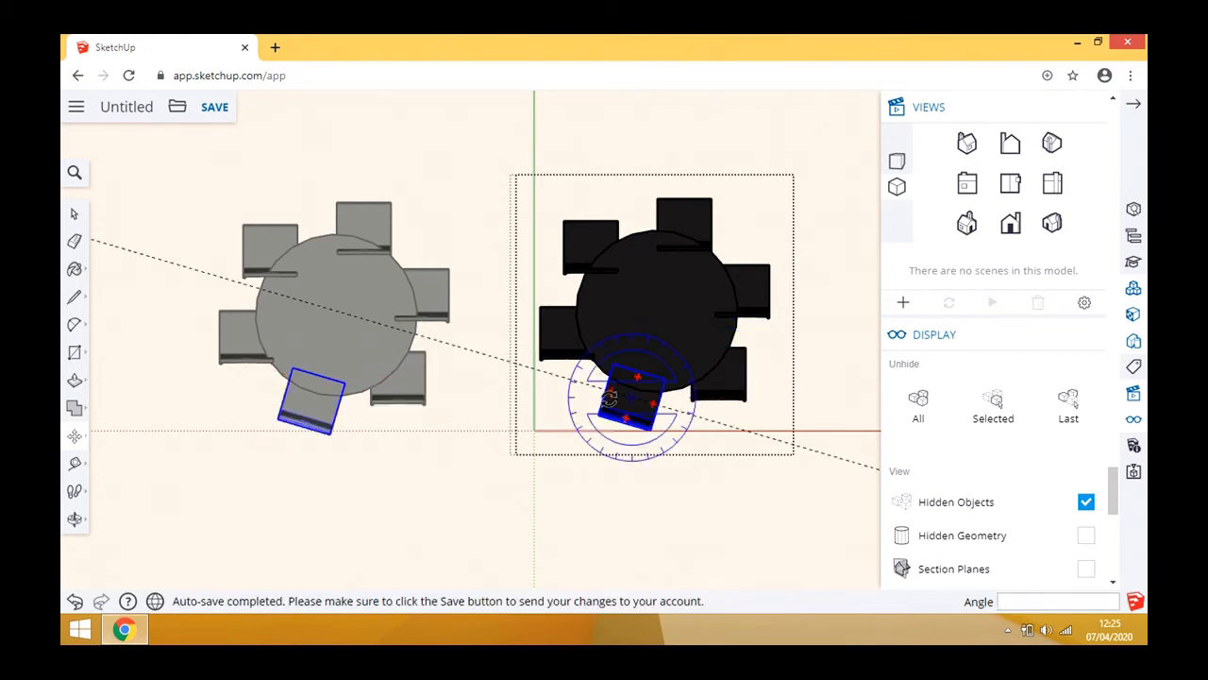
{"action": "left_click", "coordinate": [610, 398]}
{"action": "left_click", "coordinate": [610, 399]}
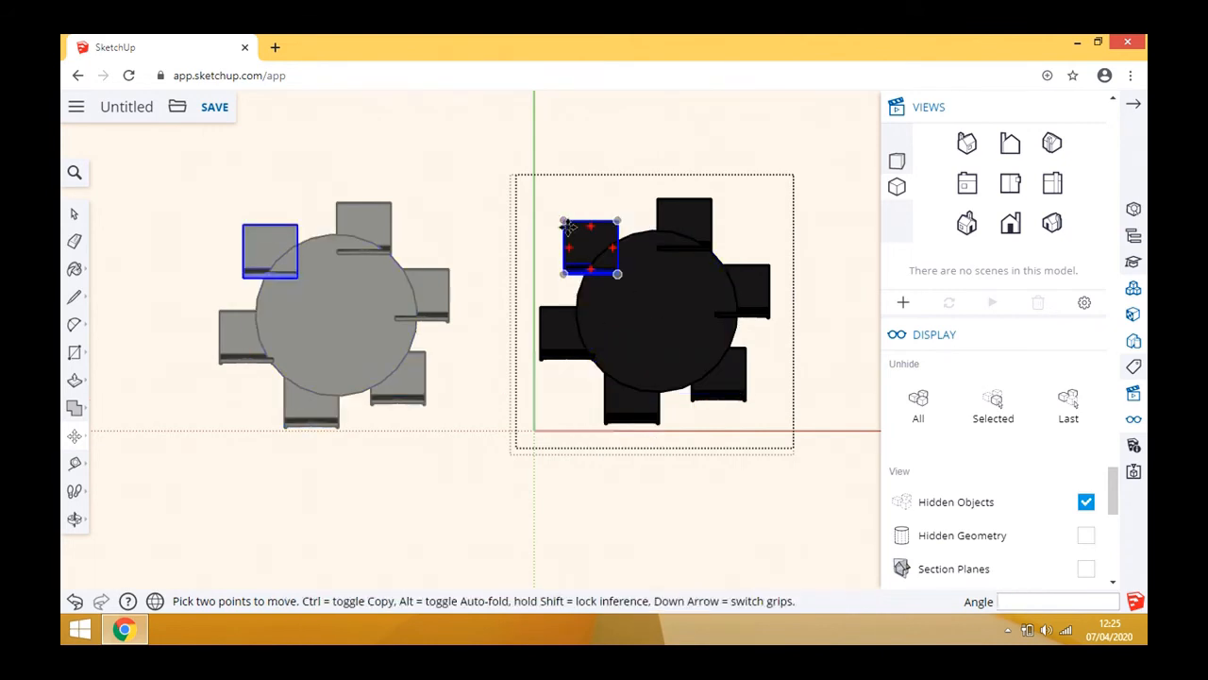
- Move the upper-left chair about 0.30 m and the right chair about 0.19 m outward along the red axis, clear of the tabletop
{"action": "left_click", "coordinate": [567, 224]}
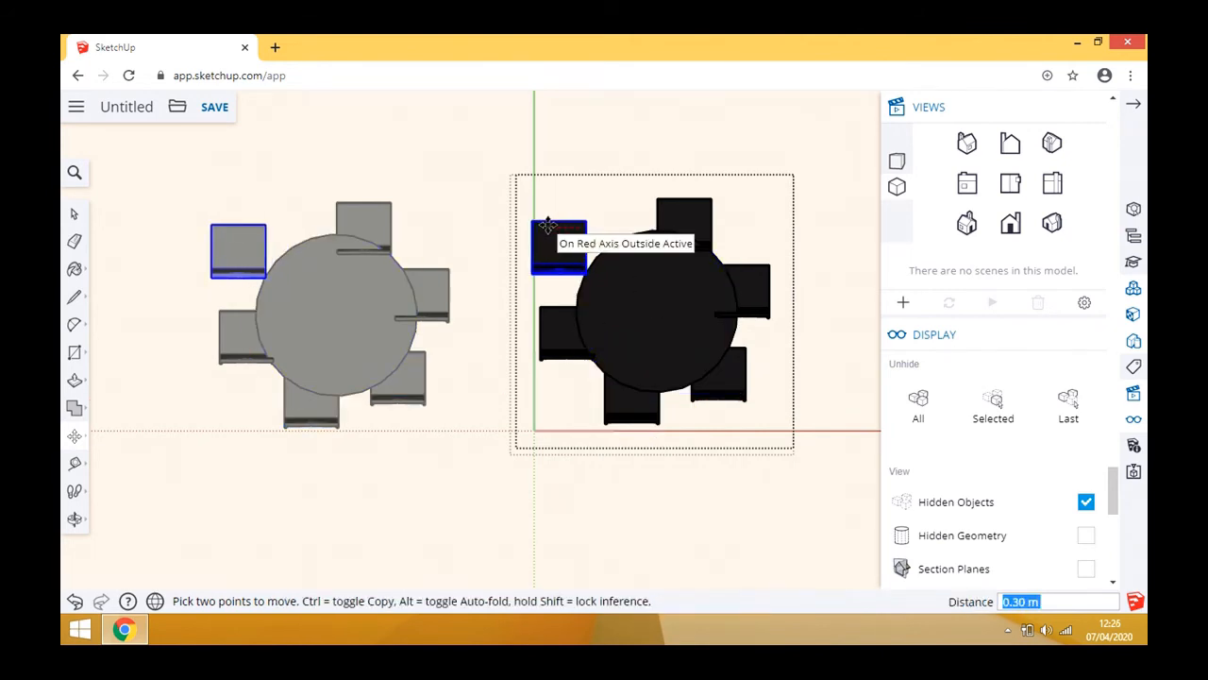
{"action": "left_click", "coordinate": [547, 227]}
{"action": "key", "text": "q"}
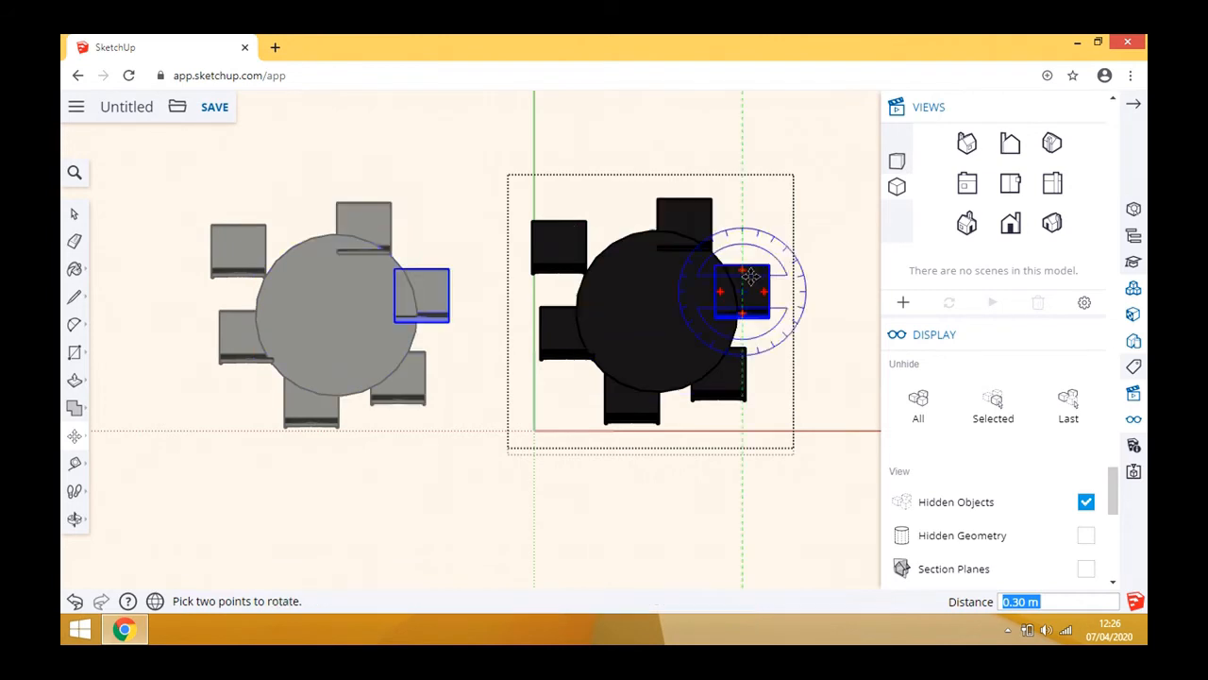
{"action": "key", "text": "m"}
{"action": "left_click", "coordinate": [752, 292]}
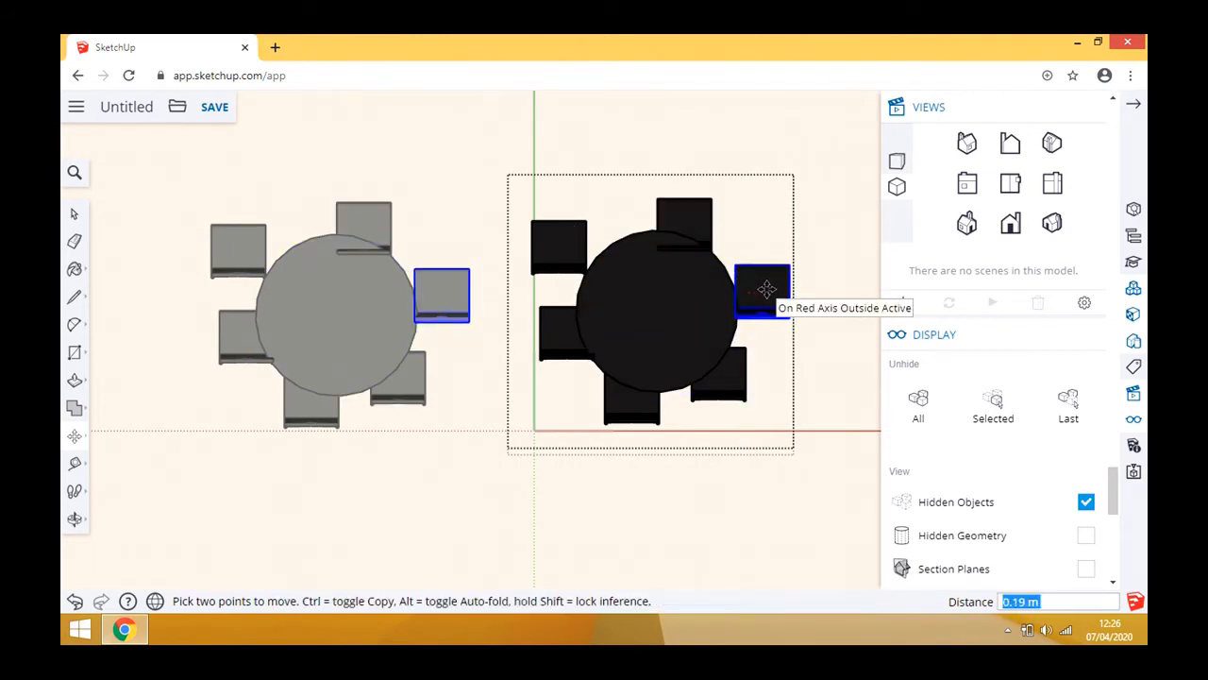
{"action": "left_click", "coordinate": [766, 283]}
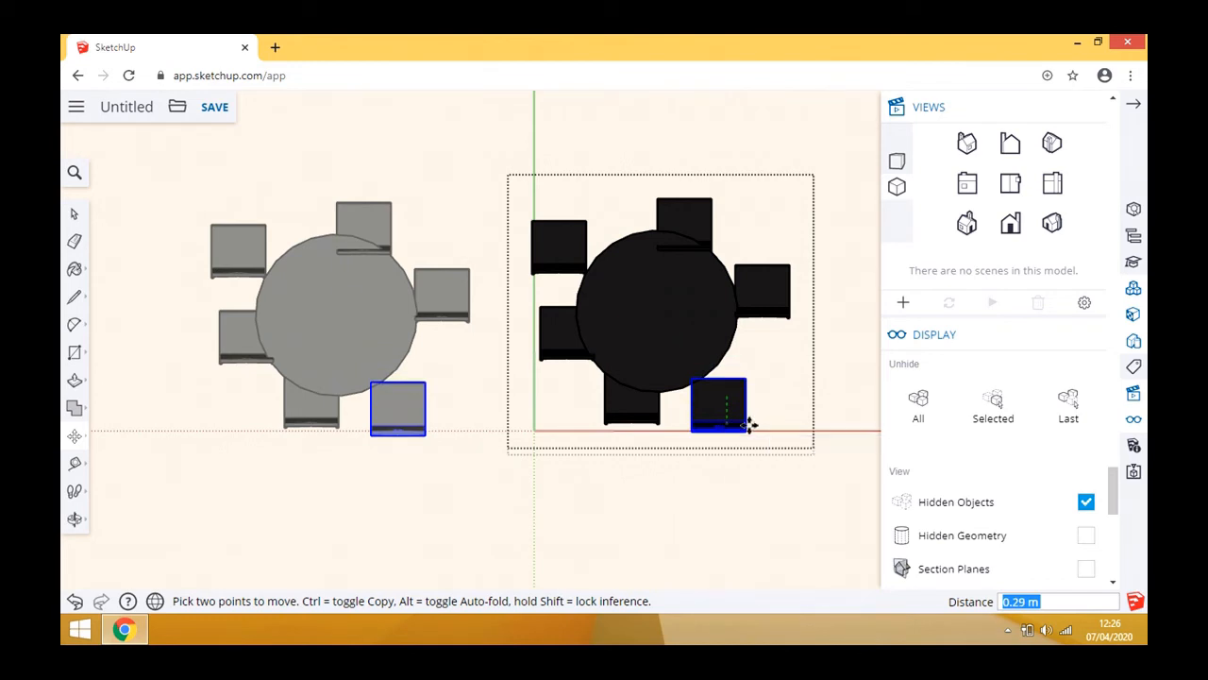
- Move the lower-right chair about 0.45 m, the bottom chair about 0.28 m and the lower-left chair about 0.29 m to clear the tabletop
{"action": "left_click", "coordinate": [760, 423]}
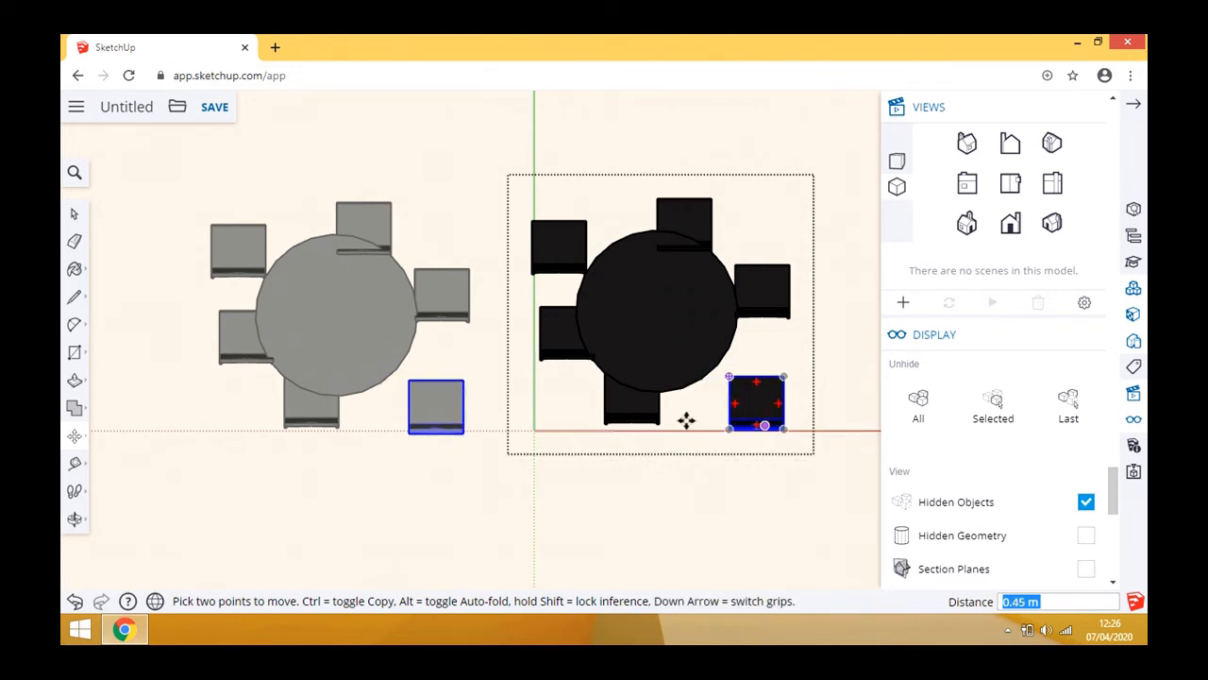
{"action": "left_click", "coordinate": [637, 404]}
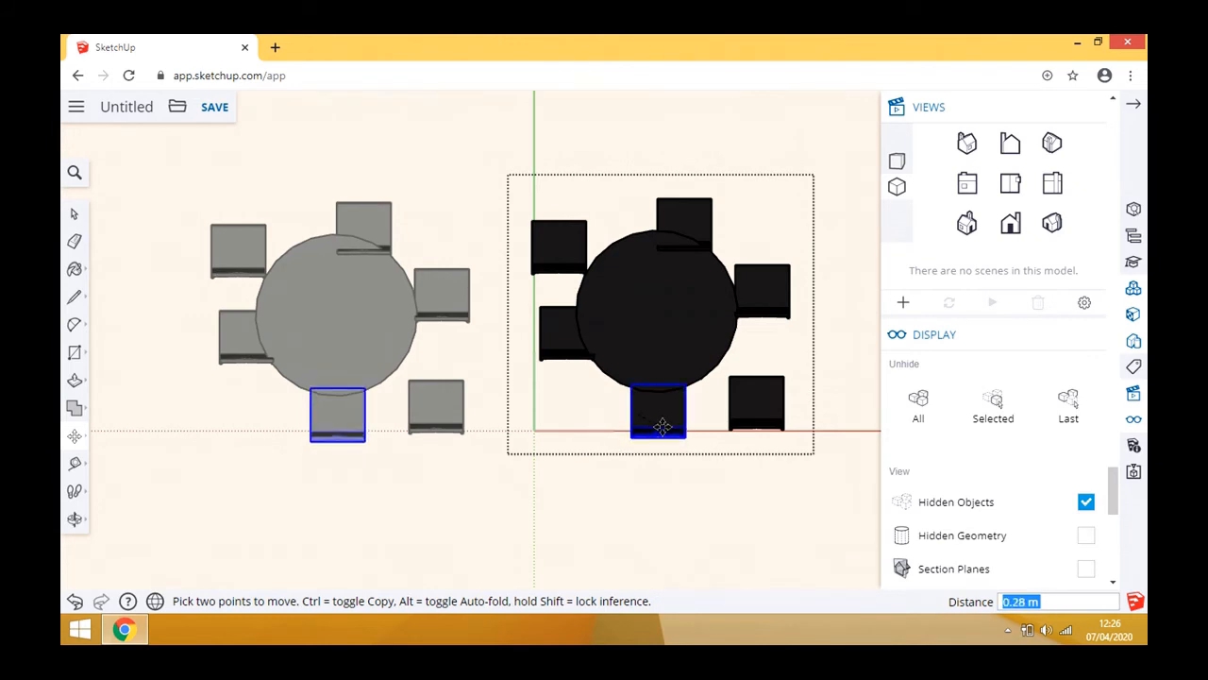
{"action": "left_click", "coordinate": [663, 427]}
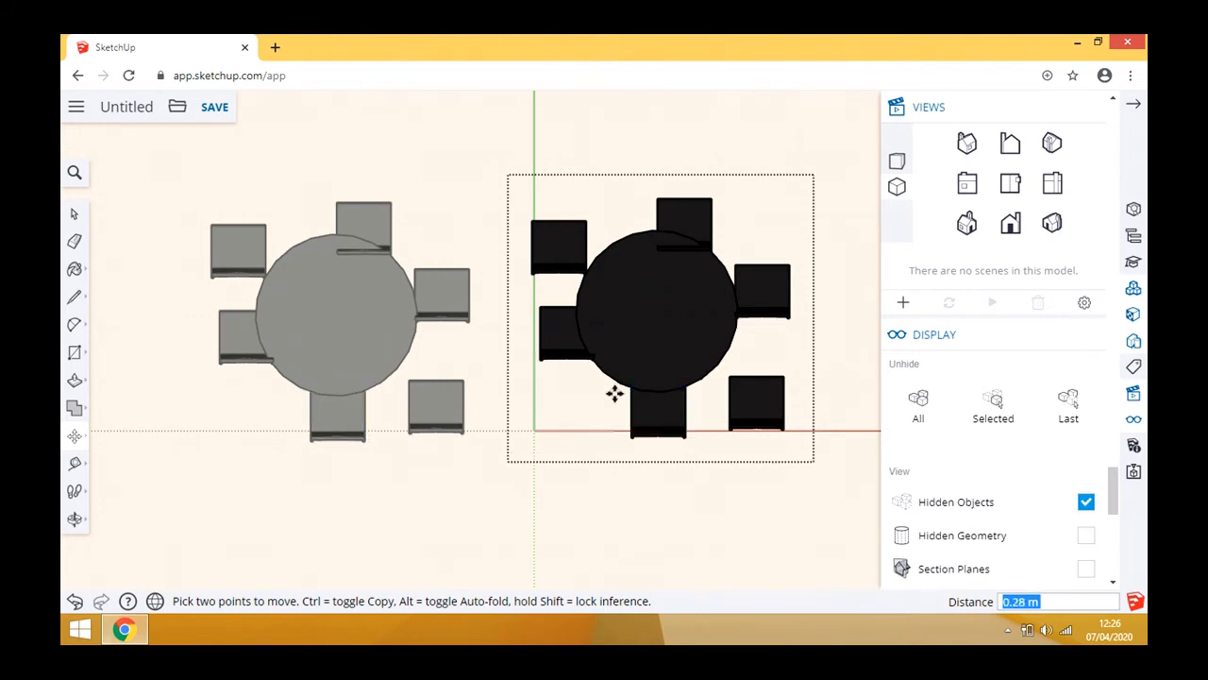
{"action": "left_click", "coordinate": [561, 347]}
{"action": "left_click", "coordinate": [559, 383]}
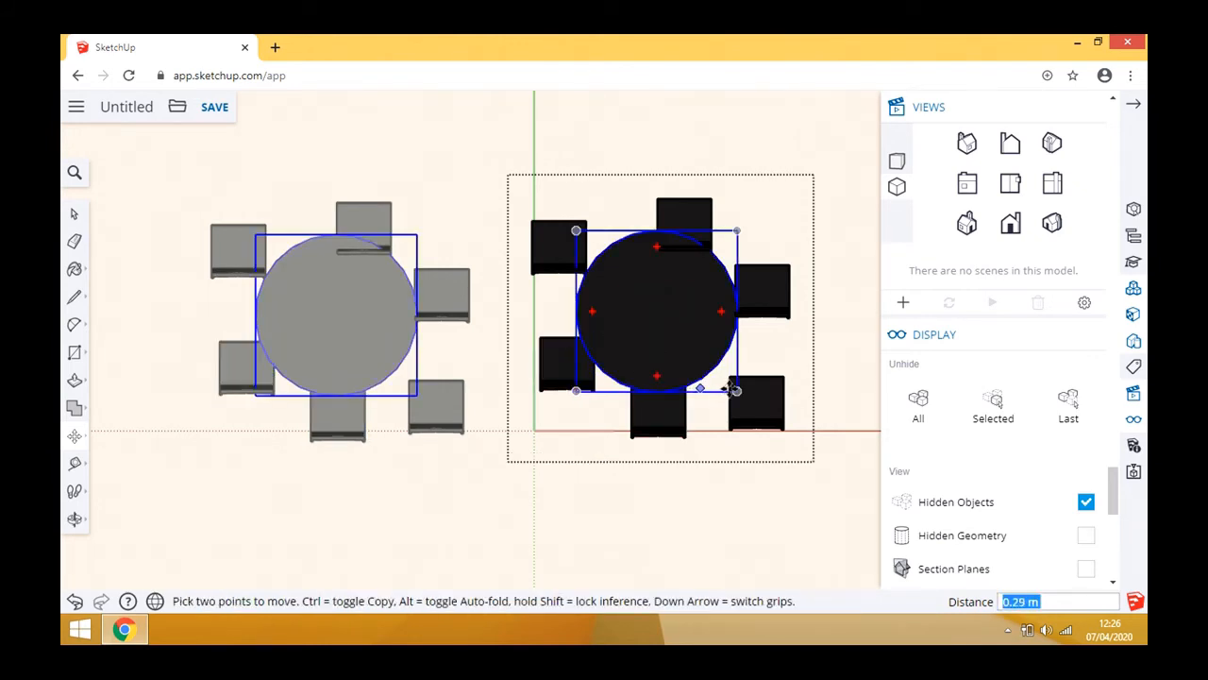
- Move the lower-right chair about 0.3 m back against the tabletop edge and shift the upper-left chair slightly outward and away from the stage
{"action": "left_click", "coordinate": [760, 396]}
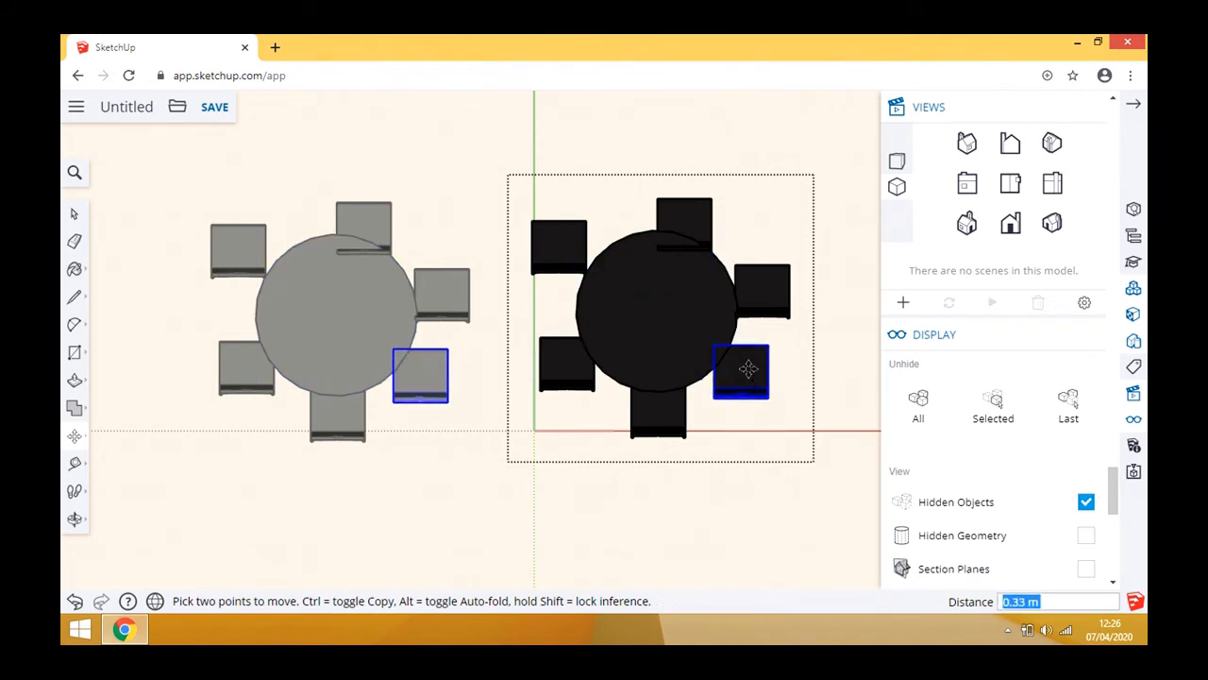
{"action": "left_click", "coordinate": [748, 368]}
{"action": "left_click", "coordinate": [559, 248]}
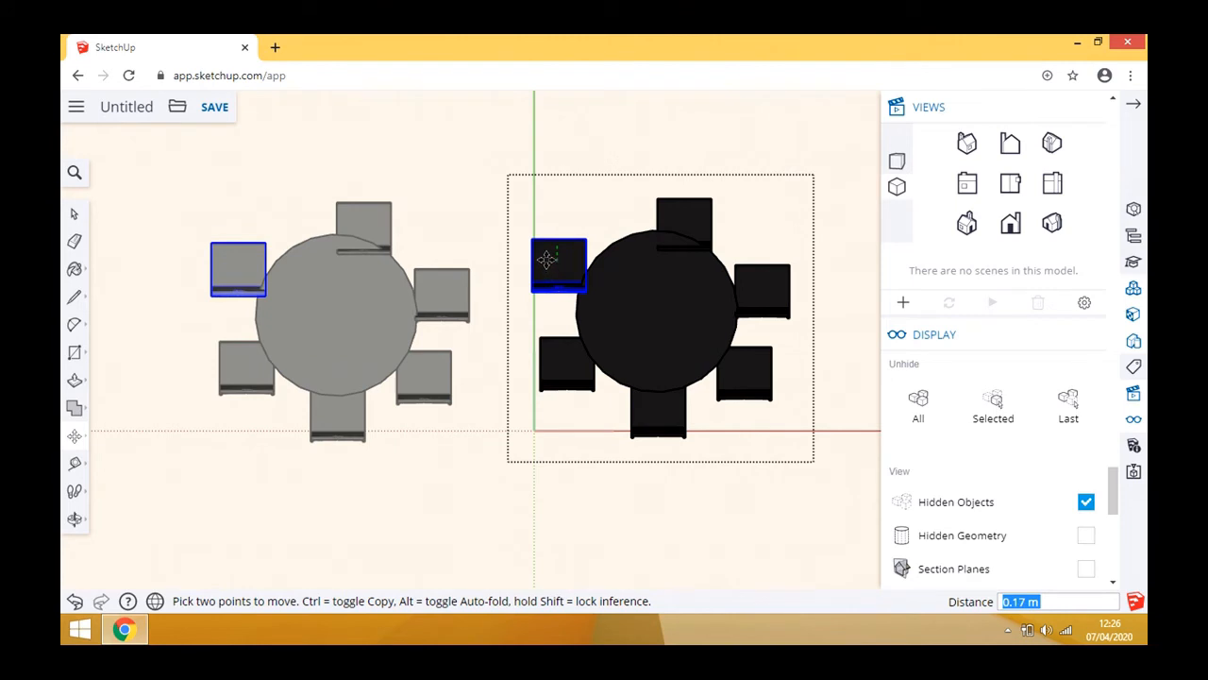
{"action": "left_click", "coordinate": [552, 257]}
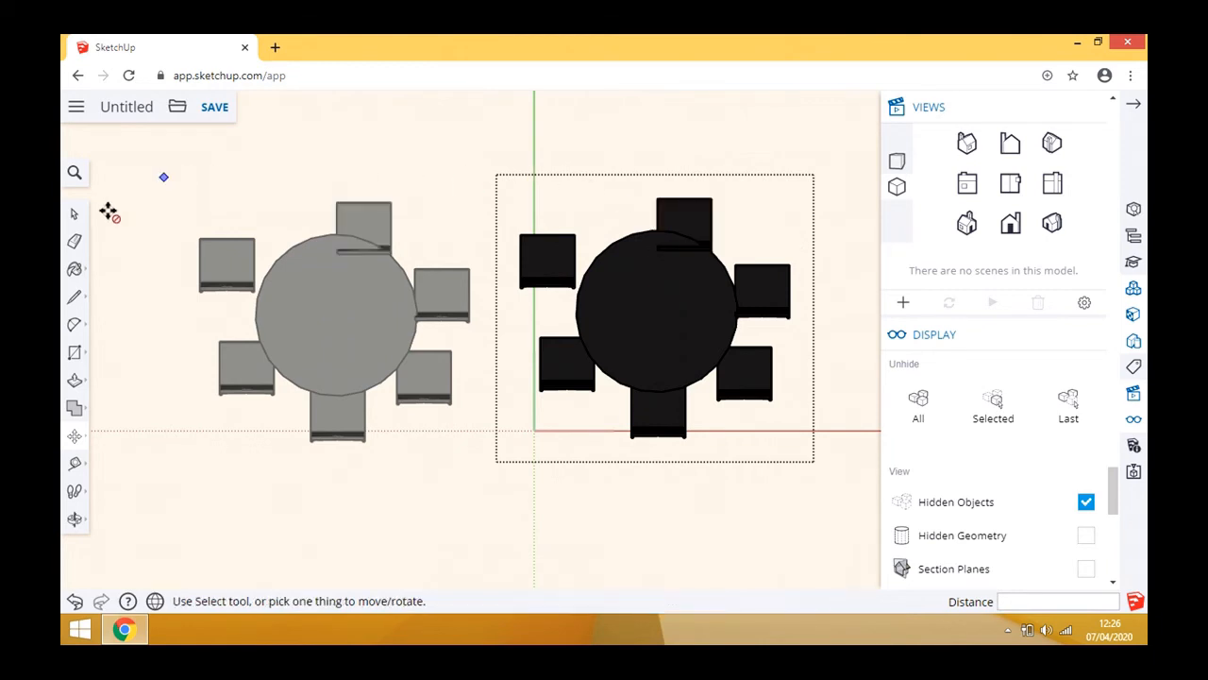
- Delete the chair on the stage side of the table
{"action": "left_click", "coordinate": [74, 213]}
{"action": "left_click", "coordinate": [698, 213]}
{"action": "key", "text": "Delete"}
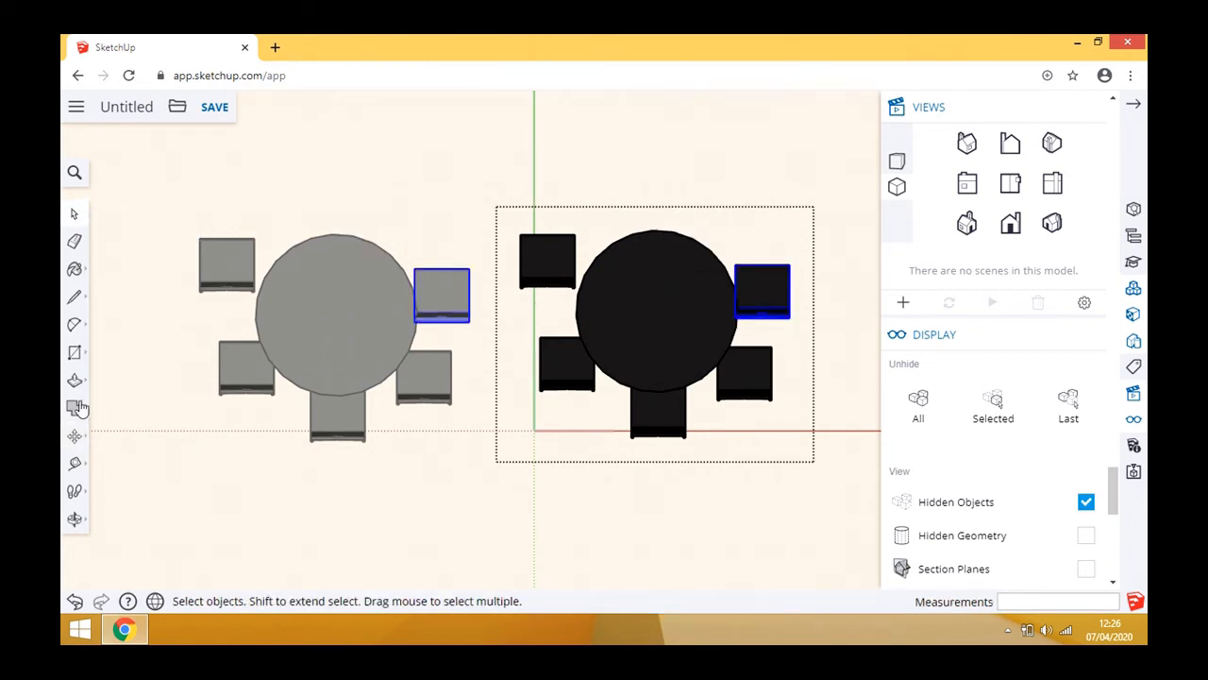
- Move the upper-left chair about 0.17 m away from the stage, keeping it just clear of the tabletop
{"action": "left_click", "coordinate": [552, 257]}
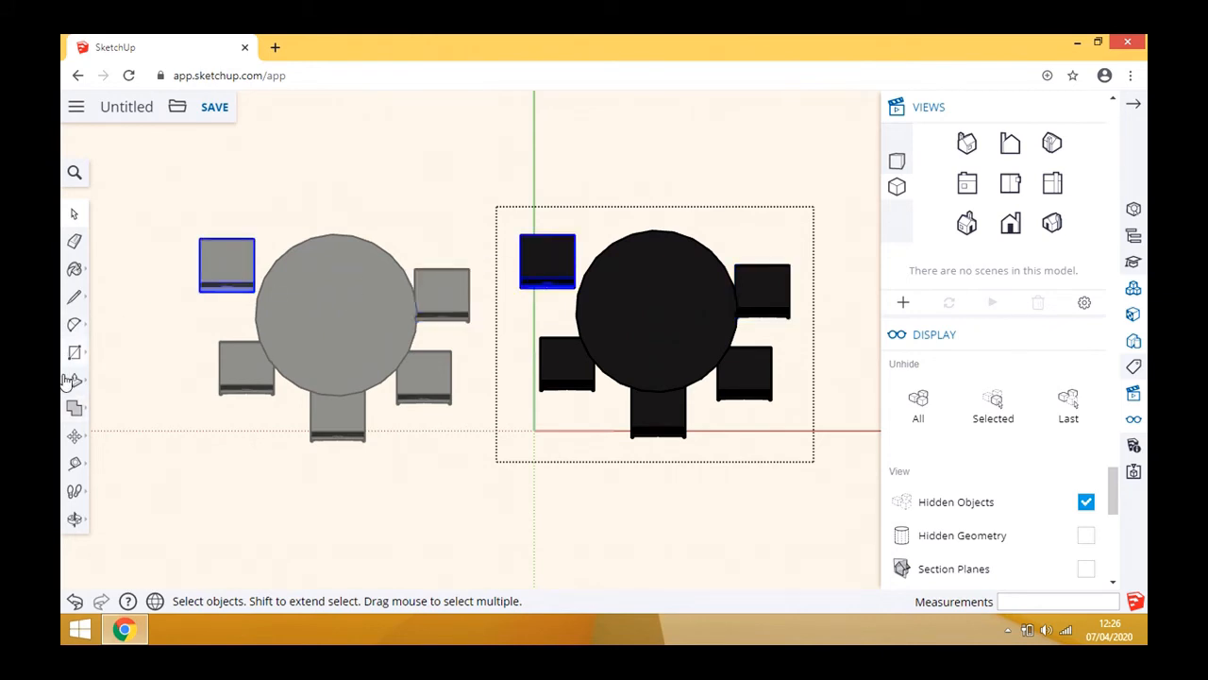
{"action": "left_click", "coordinate": [75, 435]}
{"action": "left_click", "coordinate": [553, 264]}
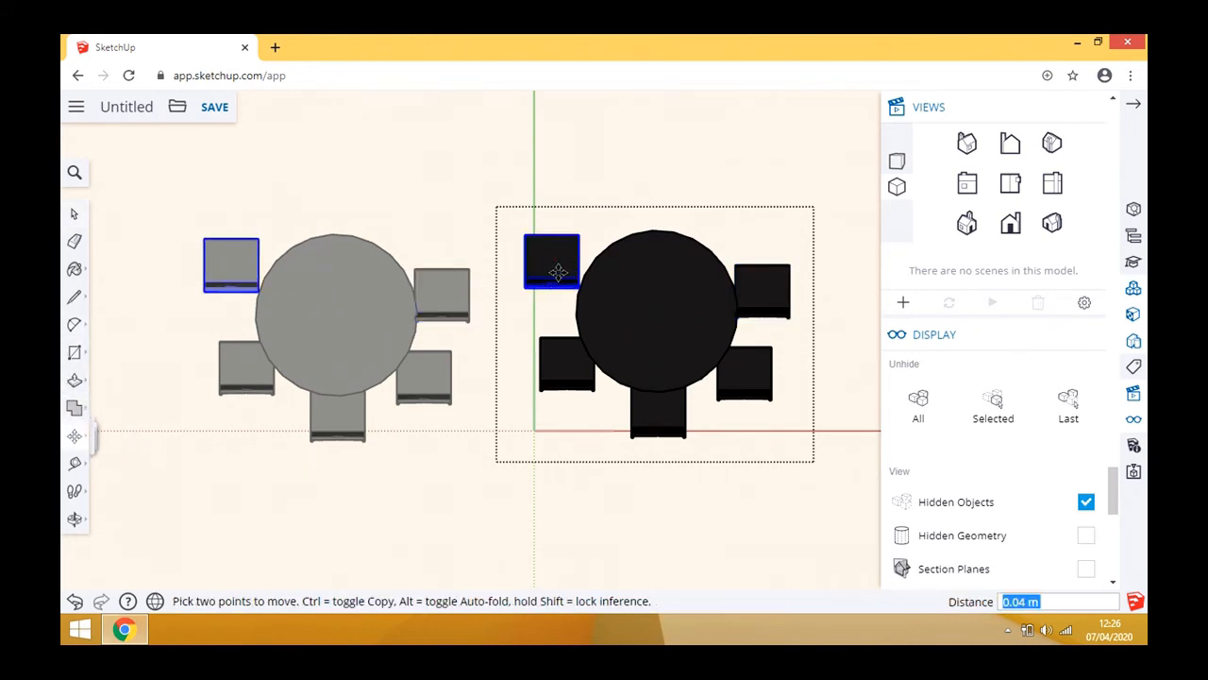
{"action": "left_click", "coordinate": [558, 274]}
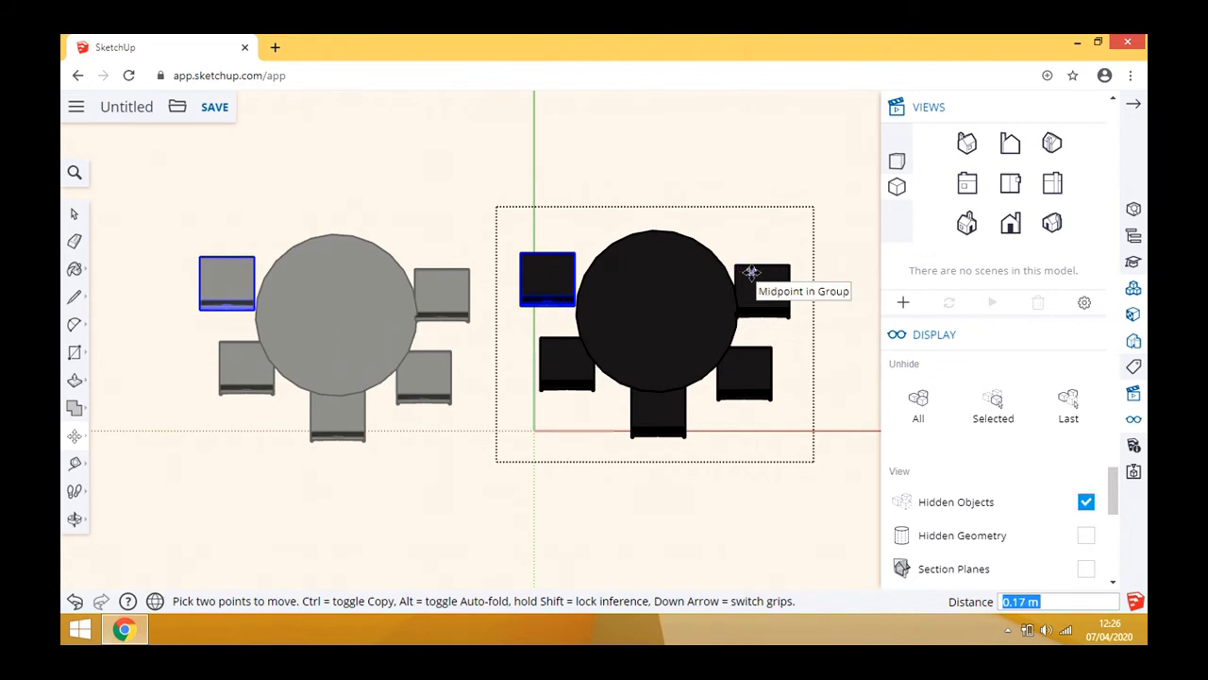
- Move the upper-right chair about 0.18 m toward the stage and about 0.04 m outward, and finish editing the table group
{"action": "left_click", "coordinate": [767, 286]}
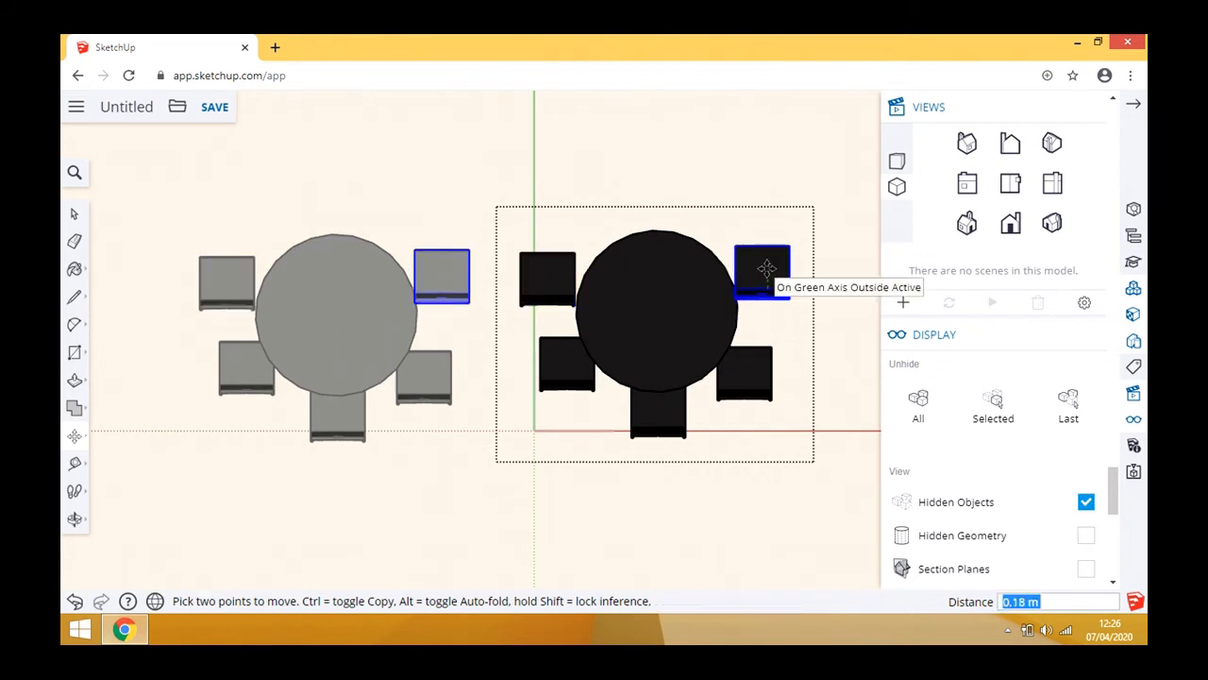
{"action": "scroll", "coordinate": [769, 274], "scroll_direction": "up", "scroll_amount": 5}
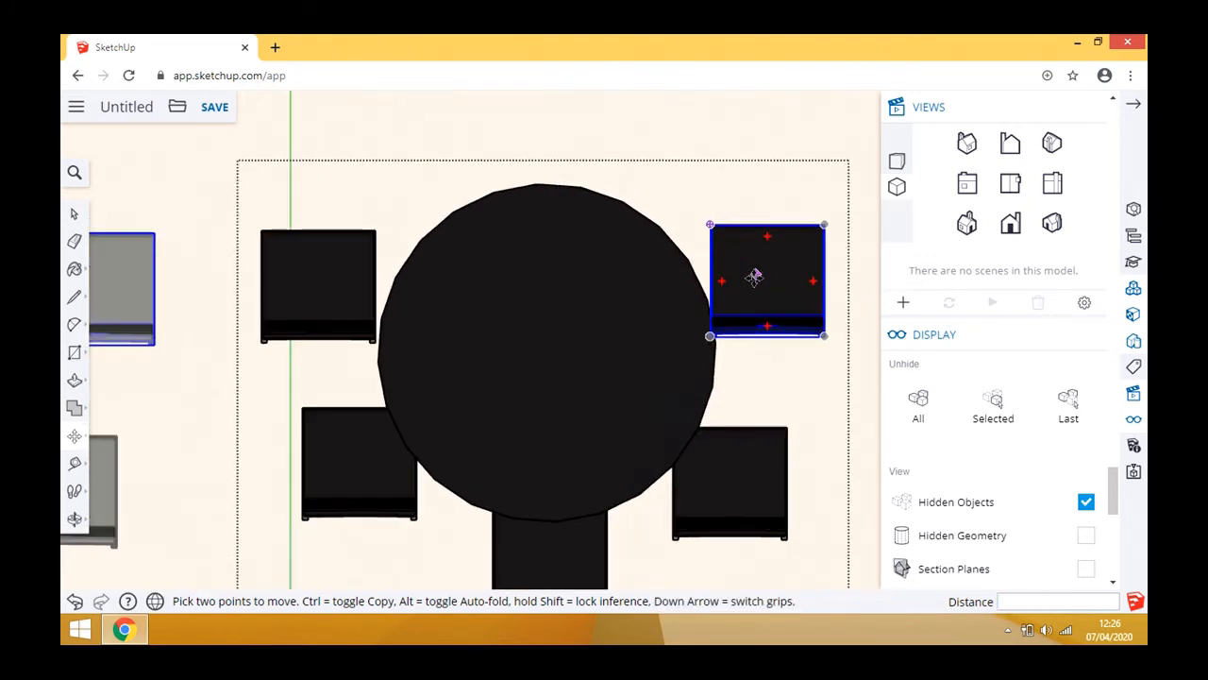
{"action": "left_click", "coordinate": [761, 275]}
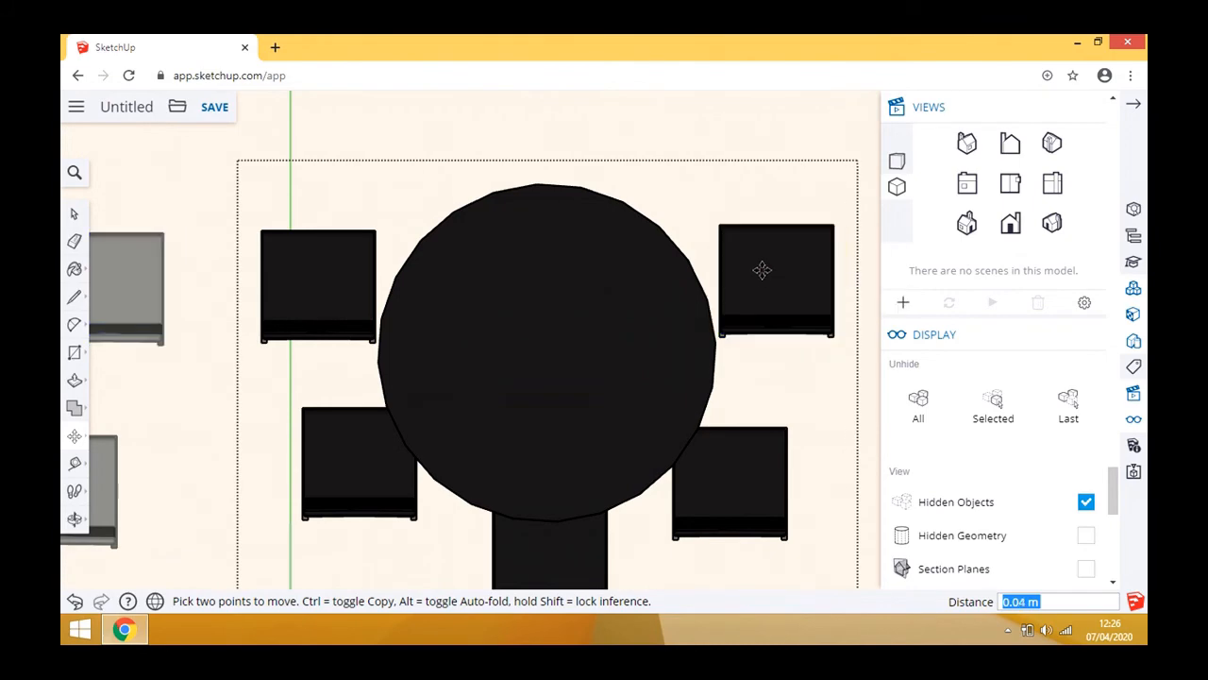
{"action": "scroll", "coordinate": [738, 200], "scroll_direction": "down", "scroll_amount": 6}
{"action": "scroll", "coordinate": [736, 208], "scroll_direction": "down", "scroll_amount": 4}
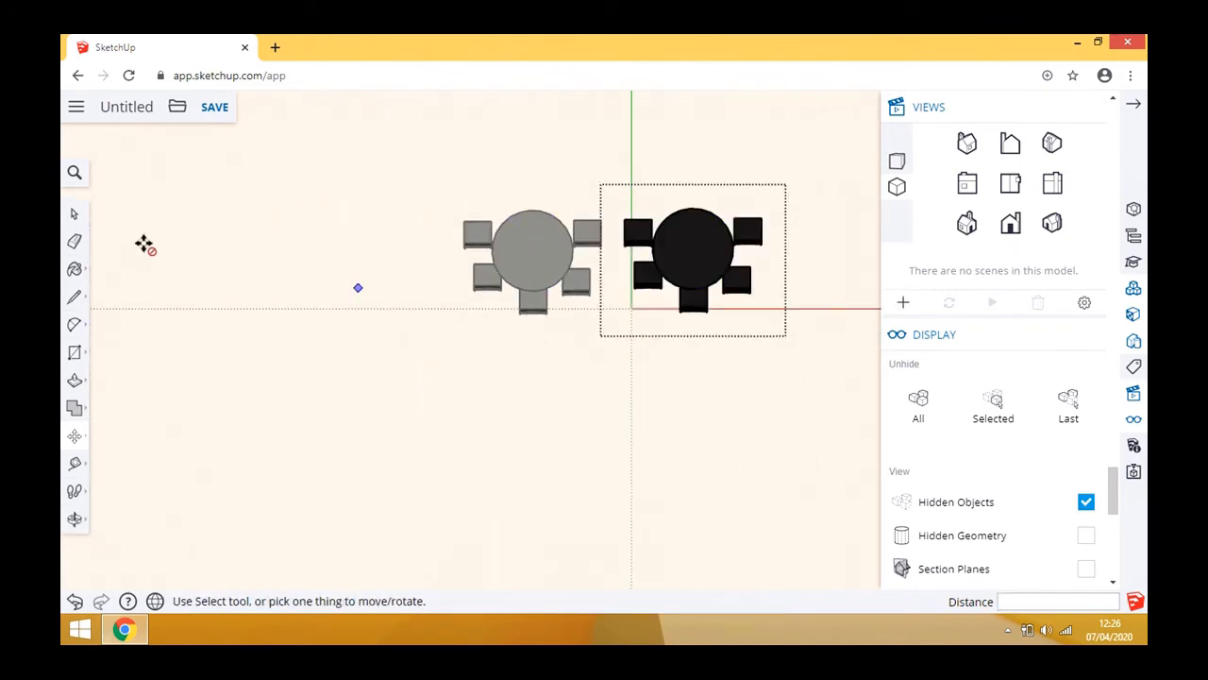
{"action": "left_click", "coordinate": [75, 213]}
{"action": "left_click", "coordinate": [270, 270]}
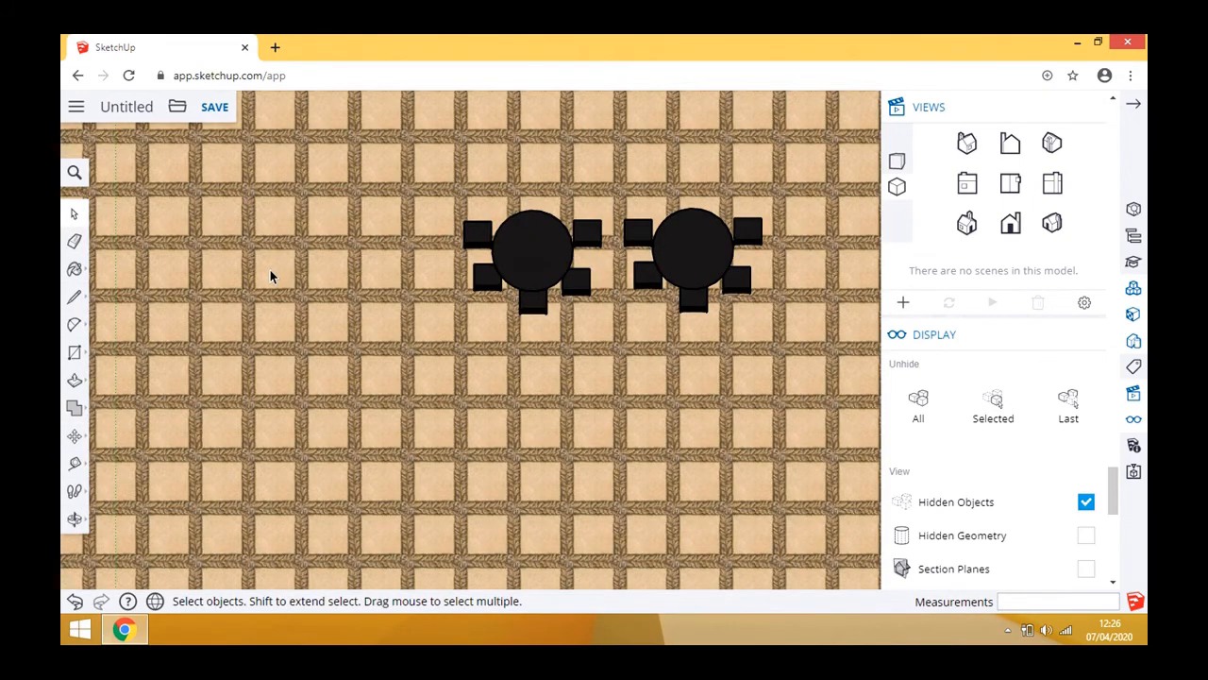
- Copy both table groups and paste the pair beside them to form a row of four tables
{"action": "scroll", "coordinate": [270, 275], "scroll_direction": "down", "scroll_amount": 5}
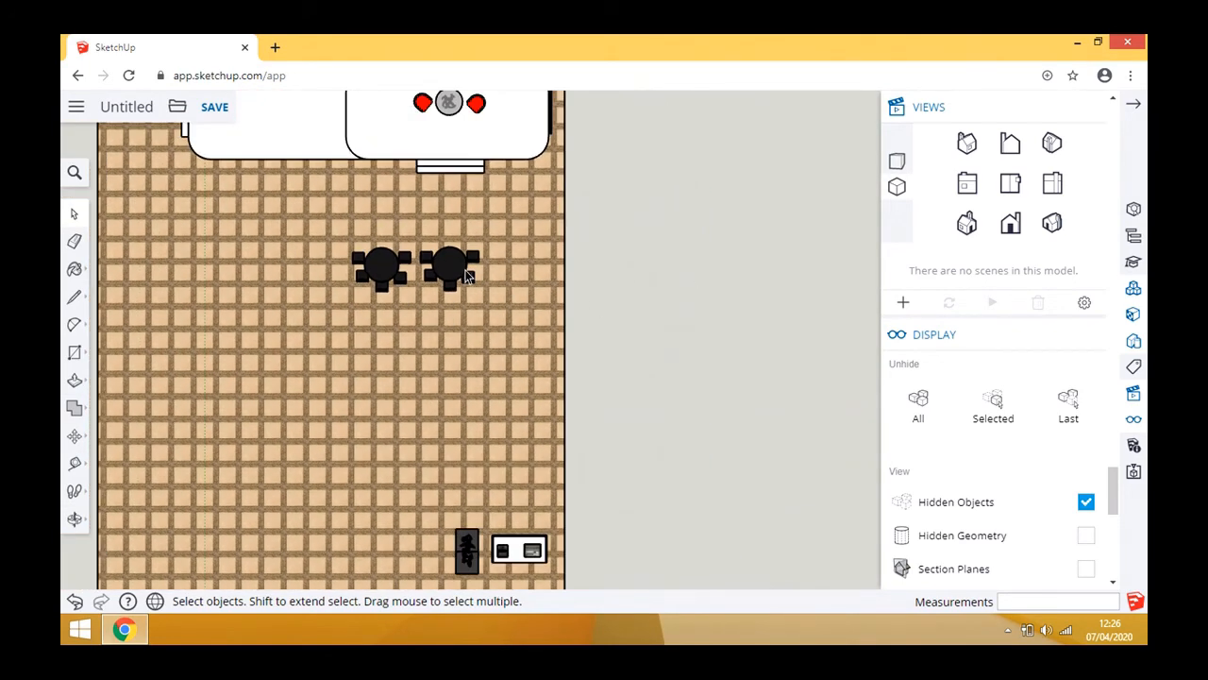
{"action": "left_click", "coordinate": [395, 265], "text": "shift"}
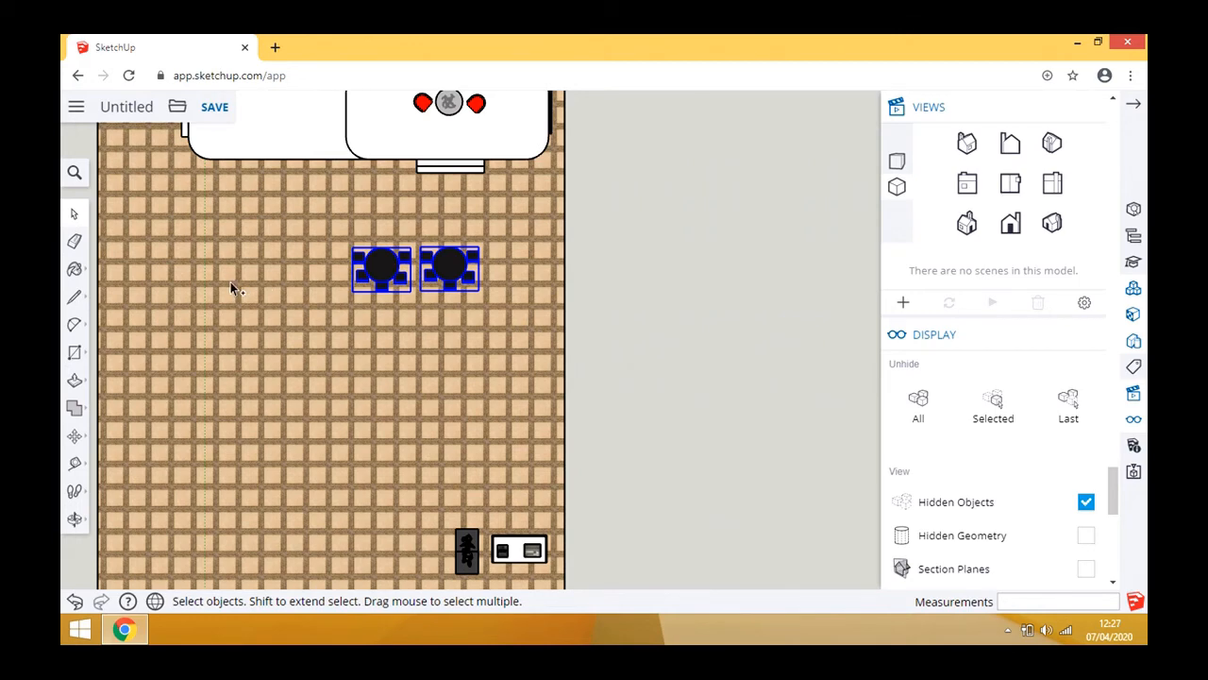
{"action": "key", "text": "ctrl+v"}
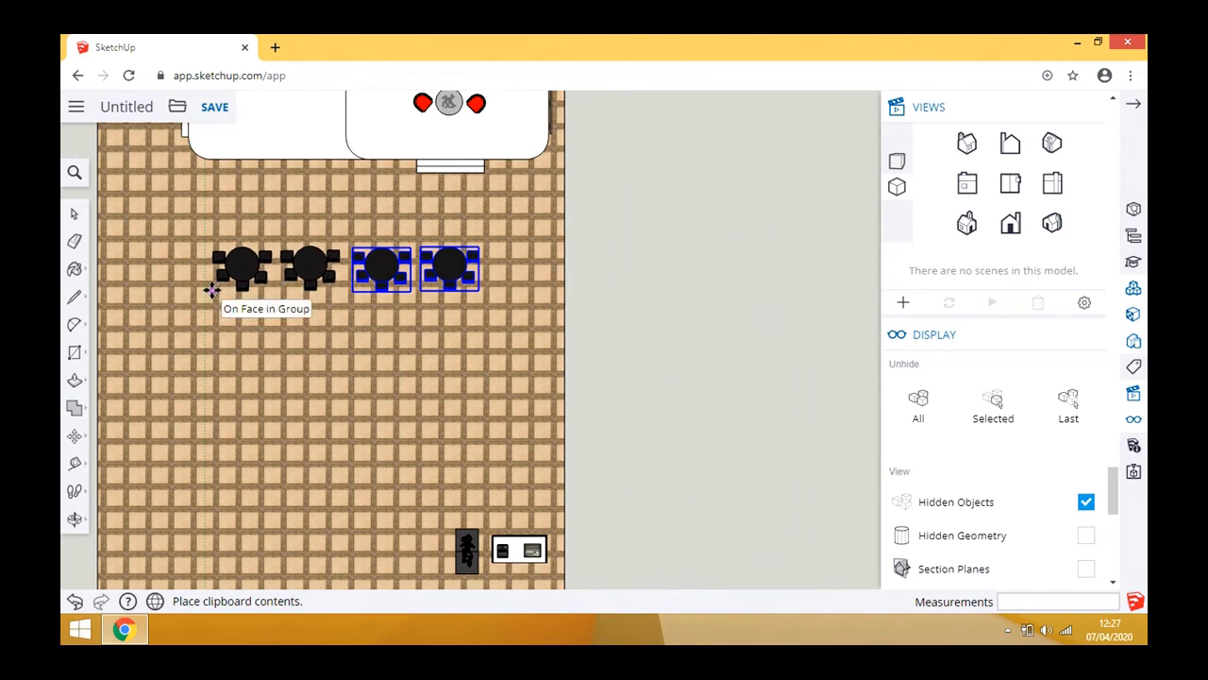
{"action": "left_click", "coordinate": [212, 291]}
- Move all four tables together about 3.61 m diagonally toward the stage and the floor's right edge
{"action": "scroll", "coordinate": [648, 296], "scroll_direction": "down", "scroll_amount": 3}
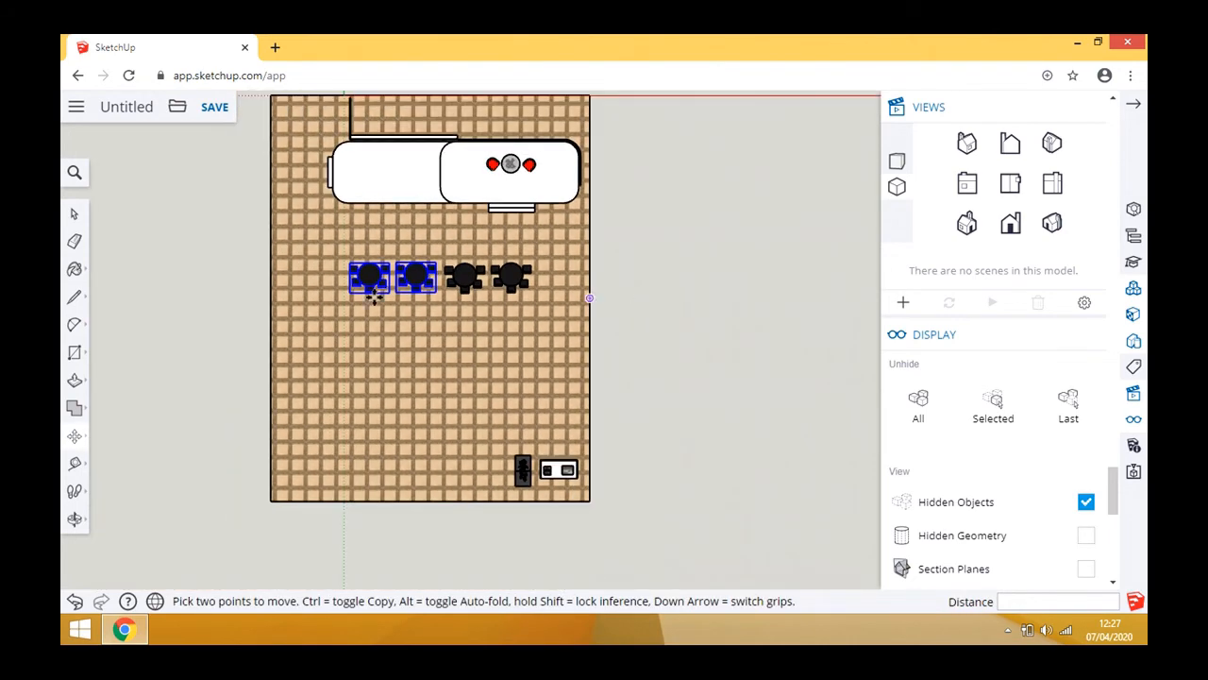
{"action": "left_click", "coordinate": [75, 215]}
{"action": "scroll", "coordinate": [330, 217], "scroll_direction": "up", "scroll_amount": 3}
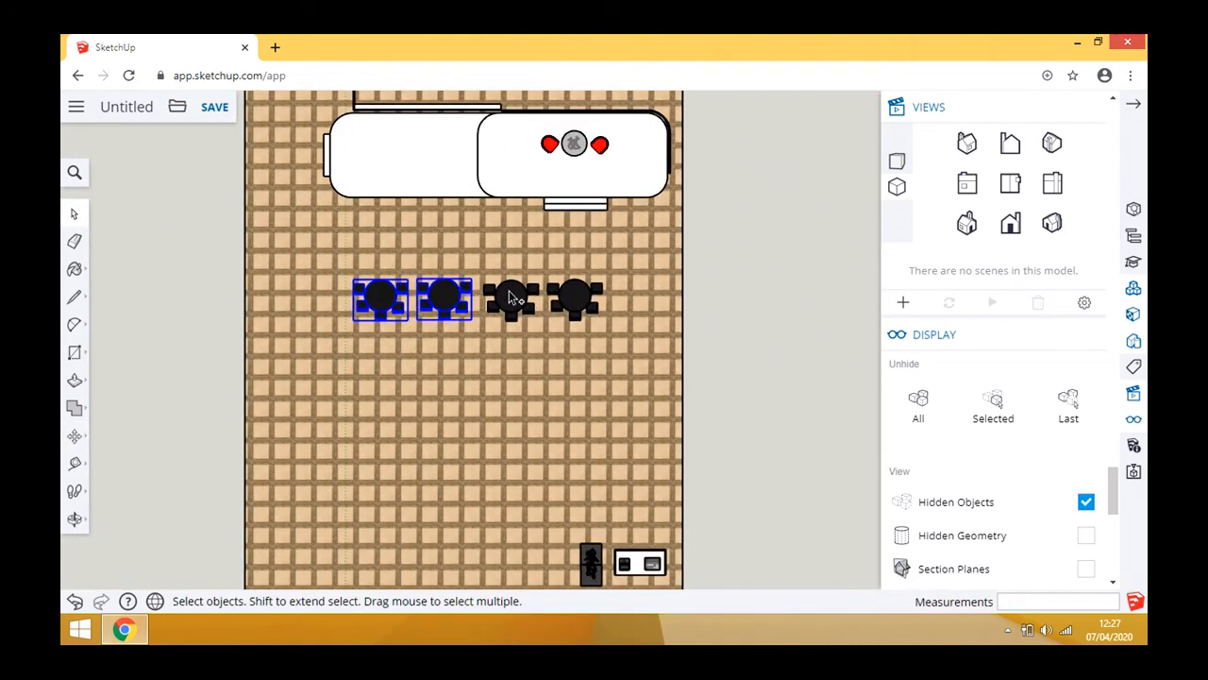
{"action": "left_click", "coordinate": [508, 291], "text": "shift"}
{"action": "left_click", "coordinate": [597, 297], "text": "shift"}
{"action": "left_click", "coordinate": [74, 435]}
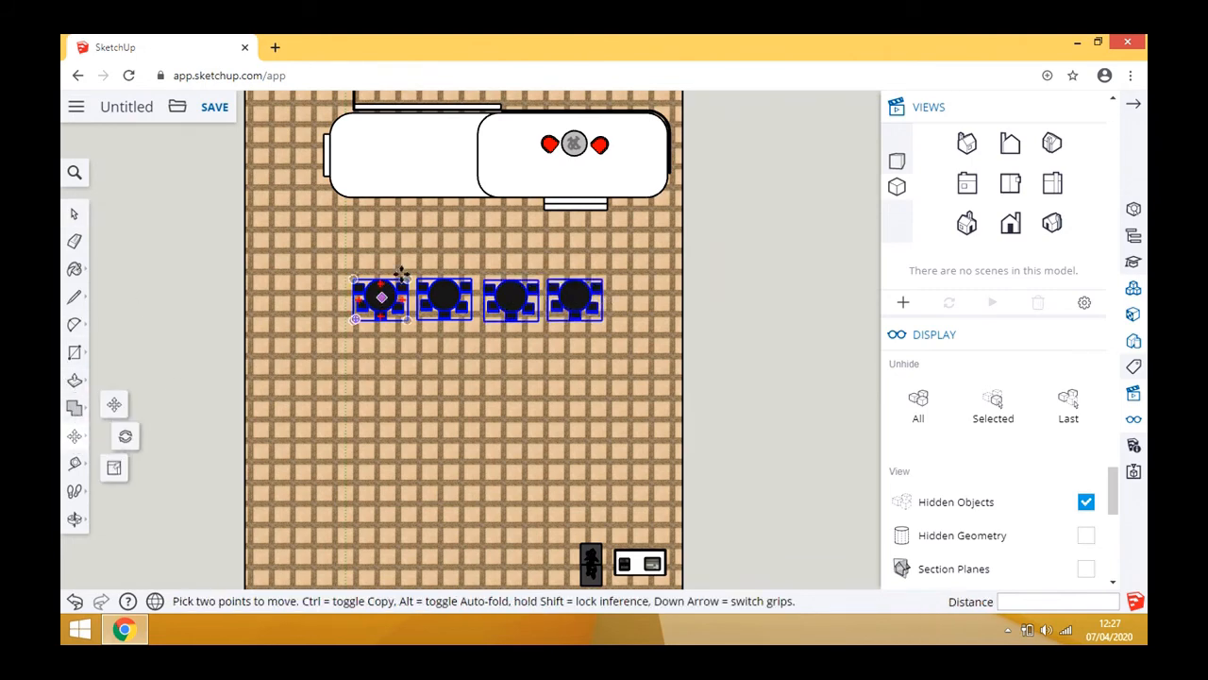
{"action": "left_click", "coordinate": [382, 297]}
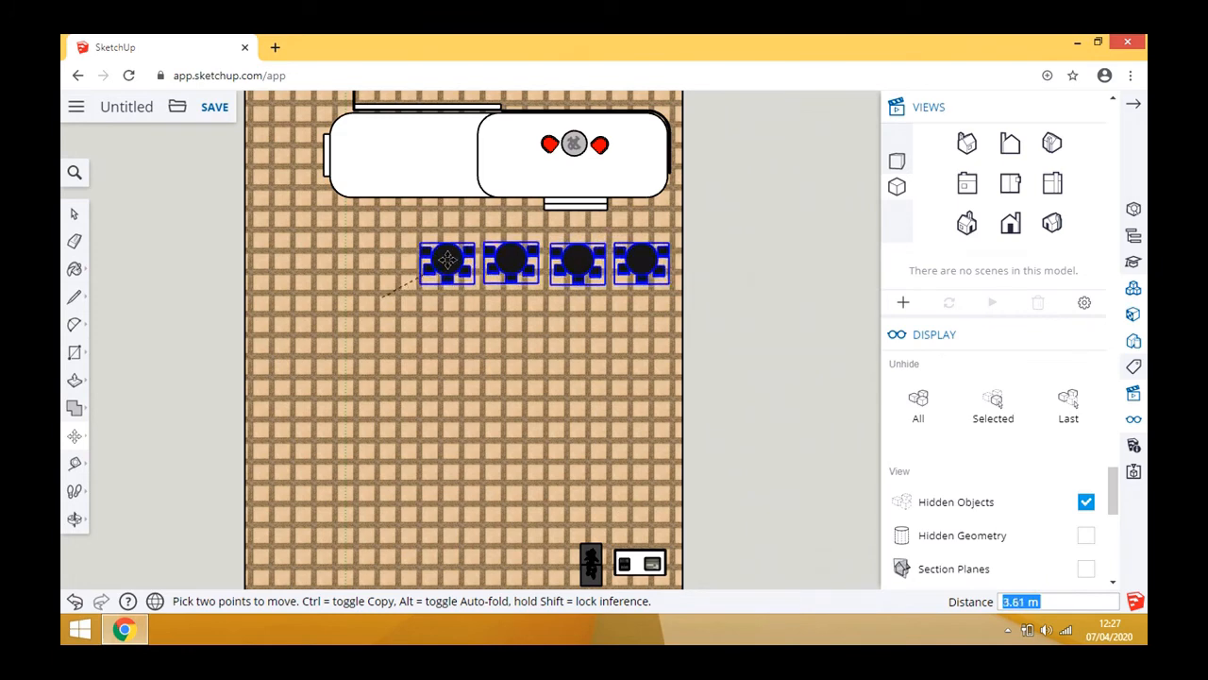
{"action": "left_click", "coordinate": [447, 259]}
- Copy the two leftmost tables and paste them at the row's free end to make a row of six
{"action": "left_click", "coordinate": [75, 213]}
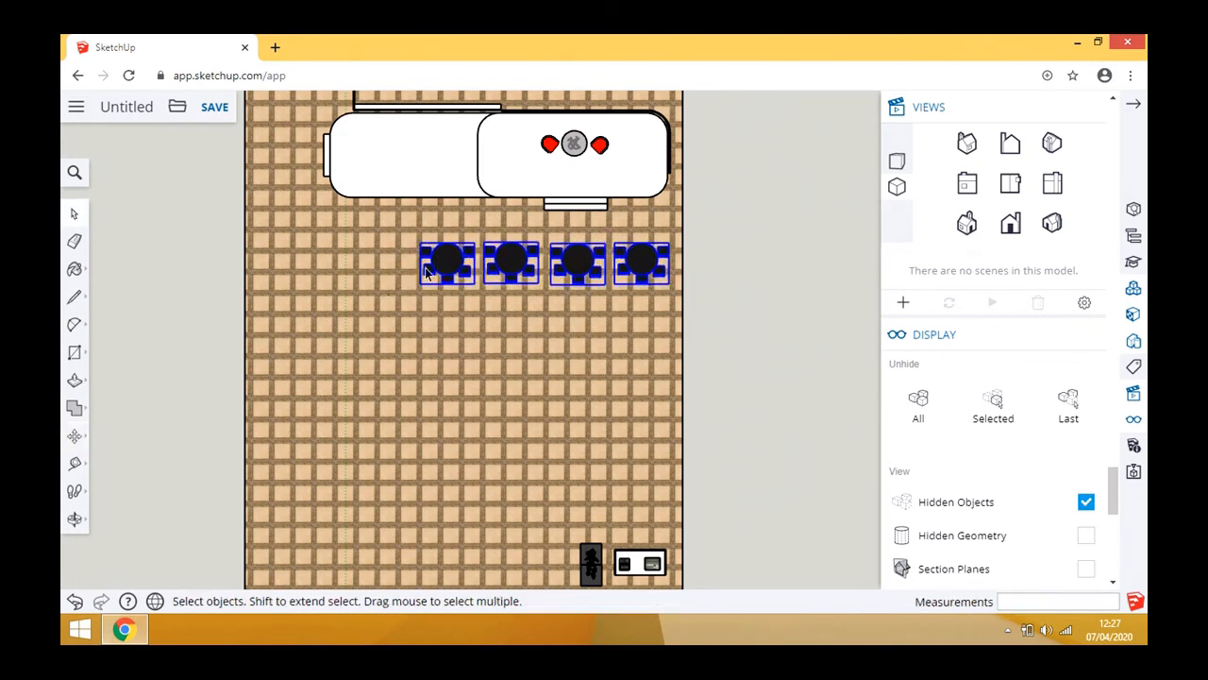
{"action": "left_click", "coordinate": [425, 259]}
{"action": "left_click", "coordinate": [434, 261]}
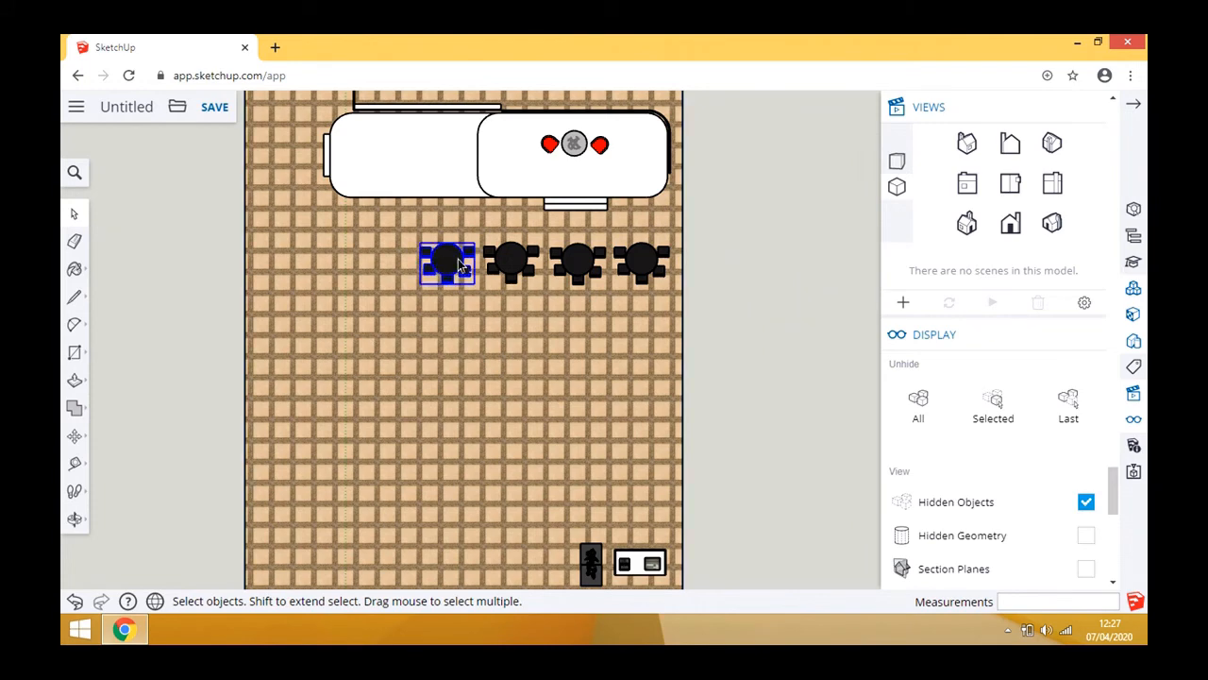
{"action": "left_click", "coordinate": [505, 266], "text": "shift"}
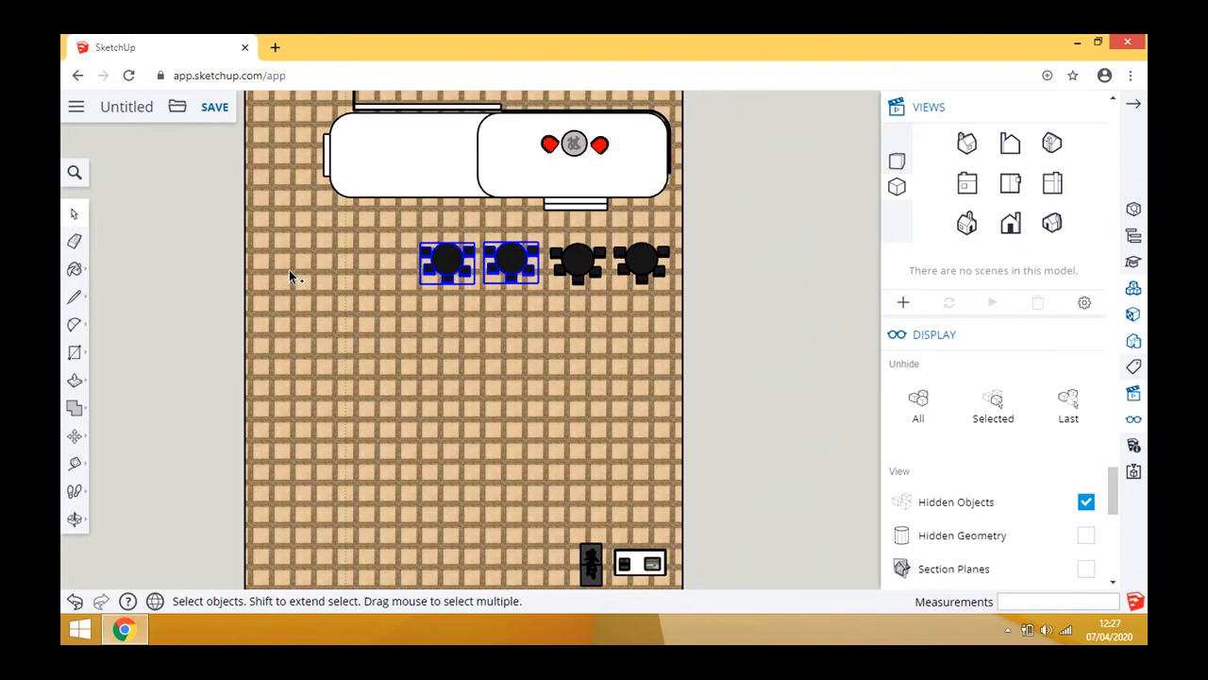
{"action": "key", "text": "ctrl+v"}
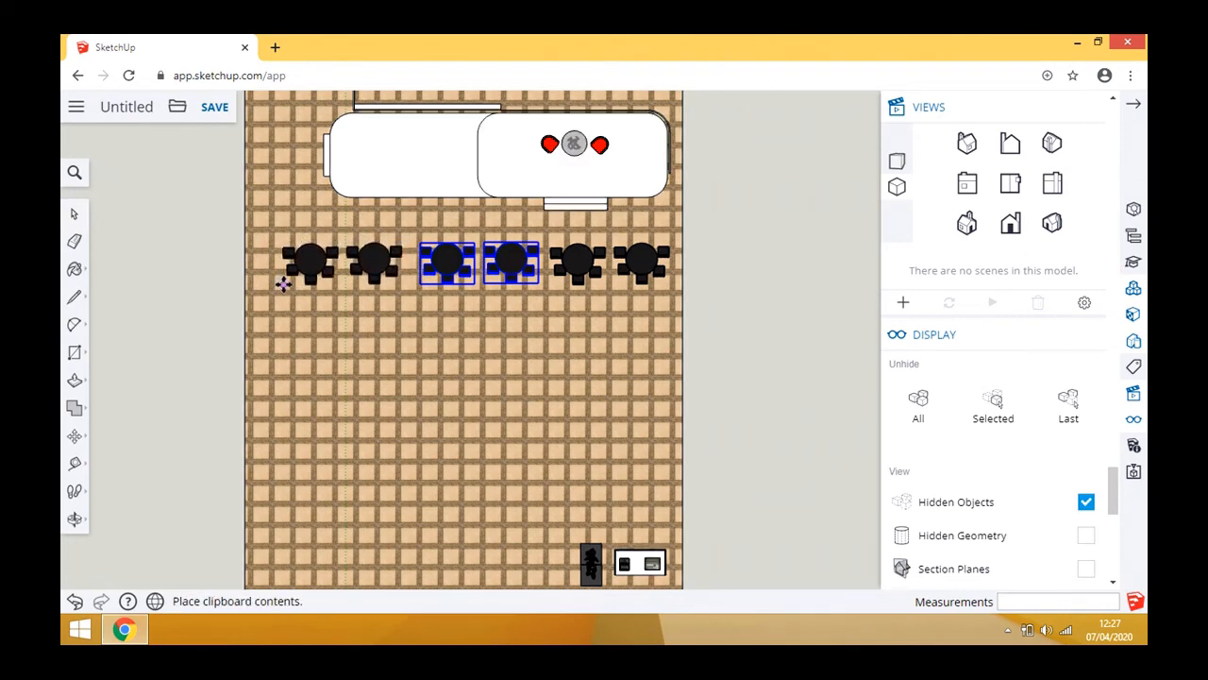
{"action": "left_click", "coordinate": [289, 283]}
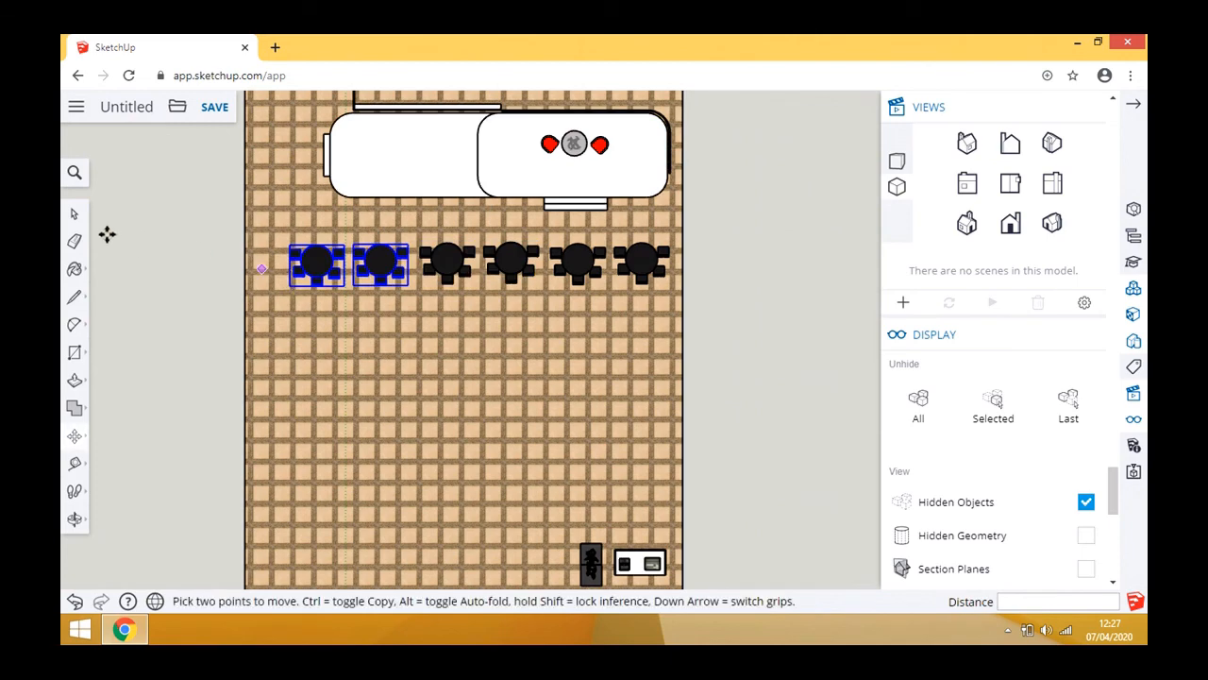
- Copy the whole row of six tables and paste it behind the first row, offset sideways by about half a table
{"action": "left_click", "coordinate": [73, 215]}
{"action": "left_click_drag", "start_coordinate": [216, 221], "coordinate": [712, 297]}
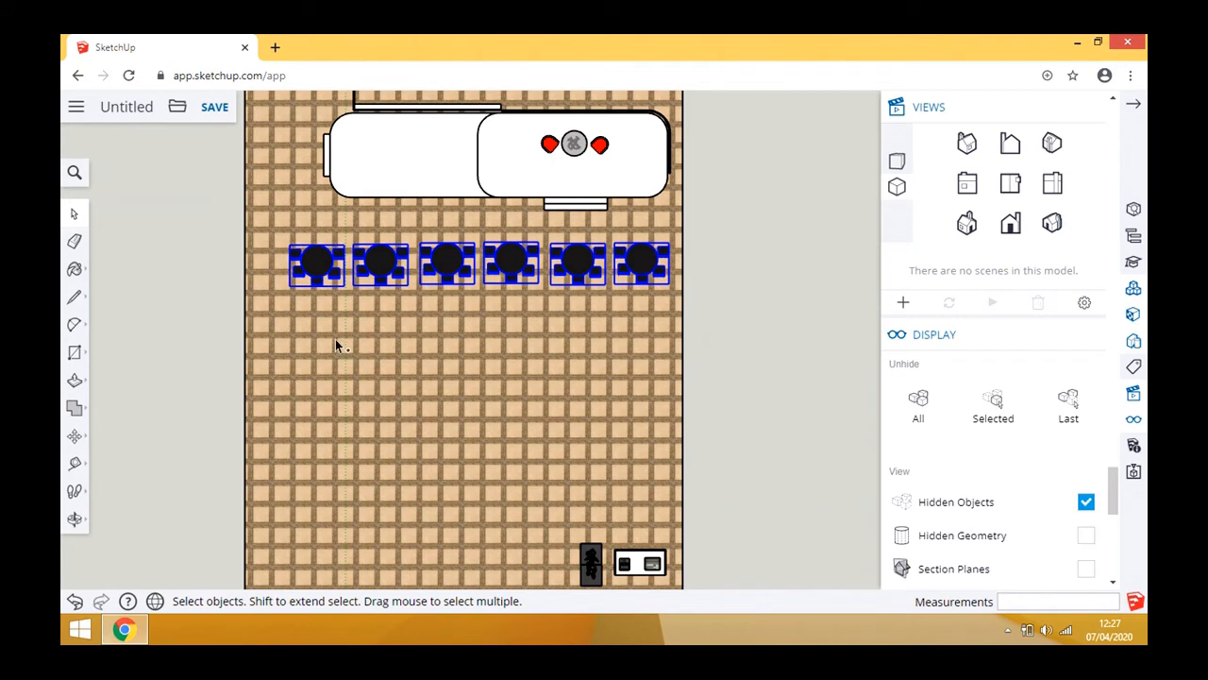
{"action": "key", "text": "ctrl+v"}
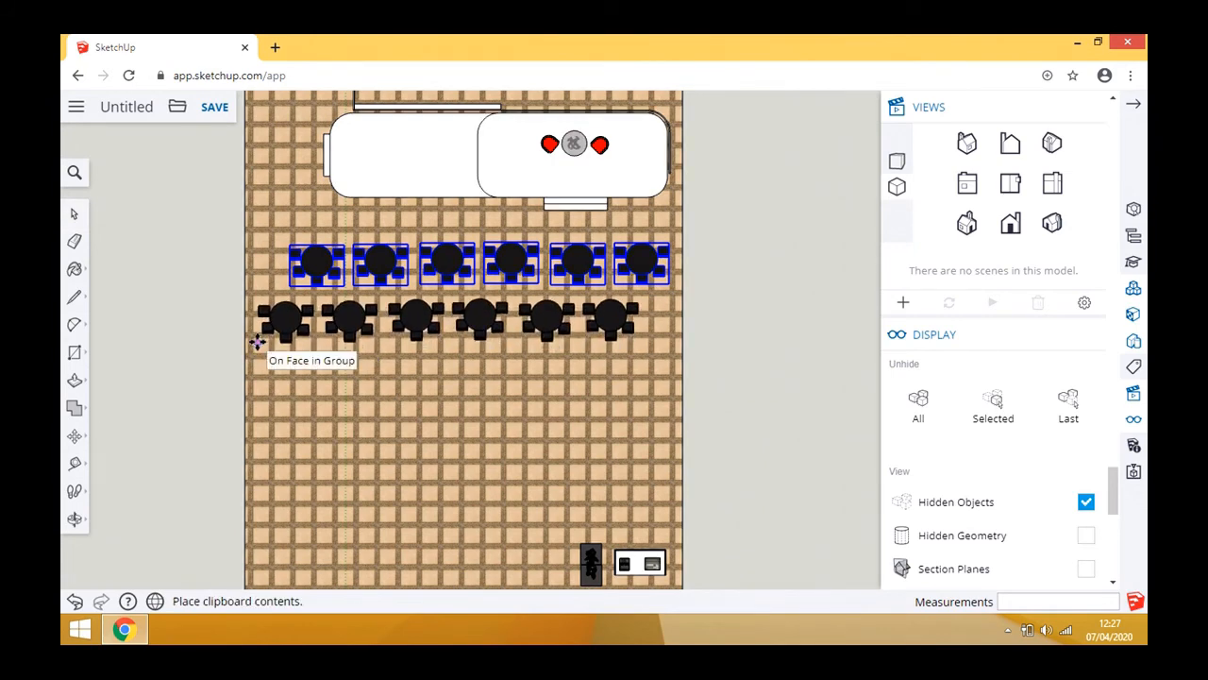
{"action": "left_click", "coordinate": [260, 342]}
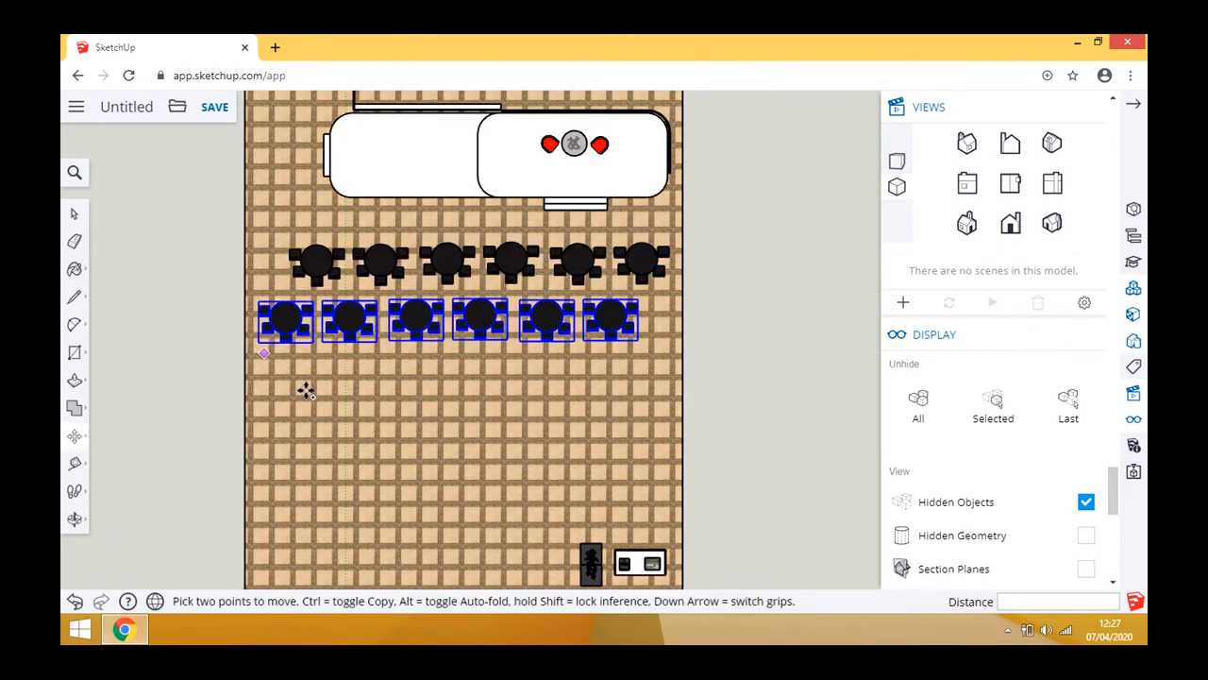
- Paste a third and a fourth row of six tables behind the second, staggering each row against the one before
{"action": "key", "text": "ctrl+v"}
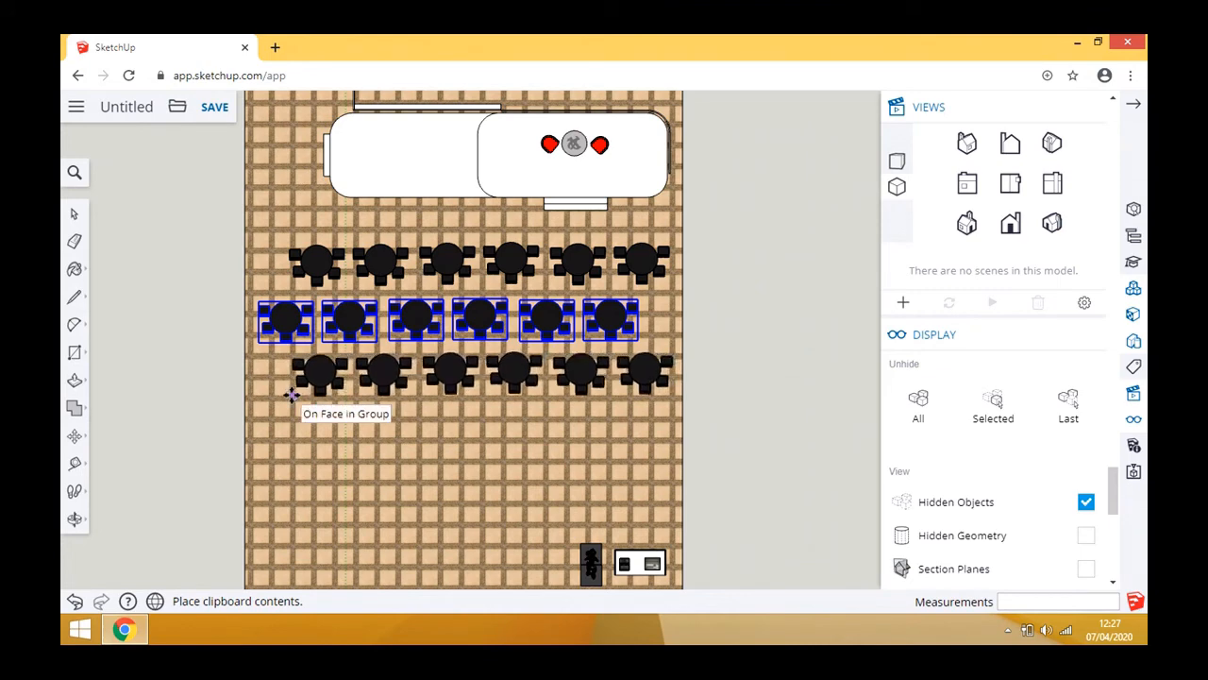
{"action": "left_click", "coordinate": [286, 445]}
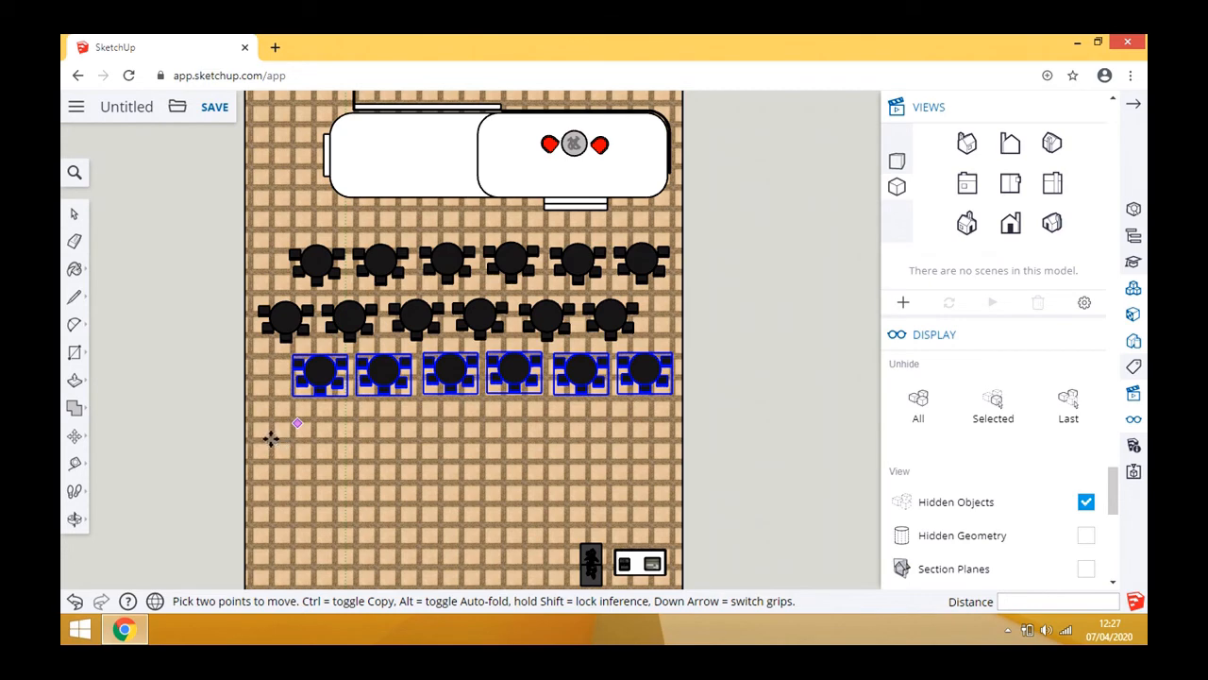
{"action": "key", "text": "ctrl+v"}
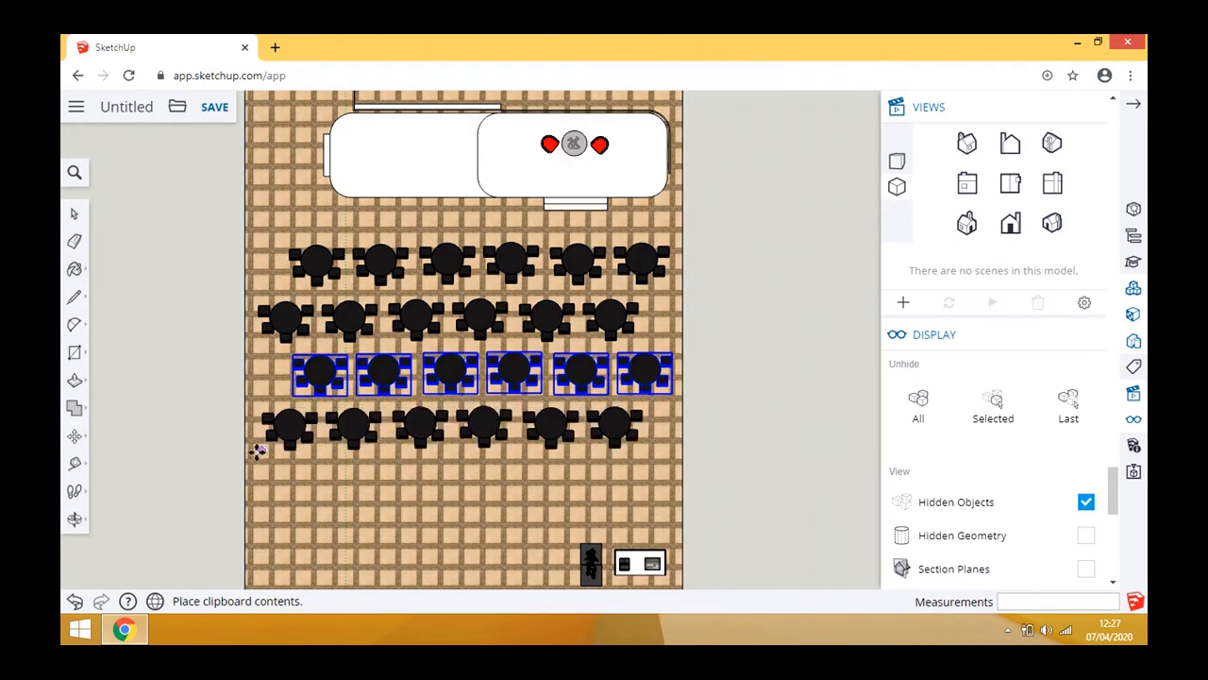
{"action": "left_click", "coordinate": [257, 453]}
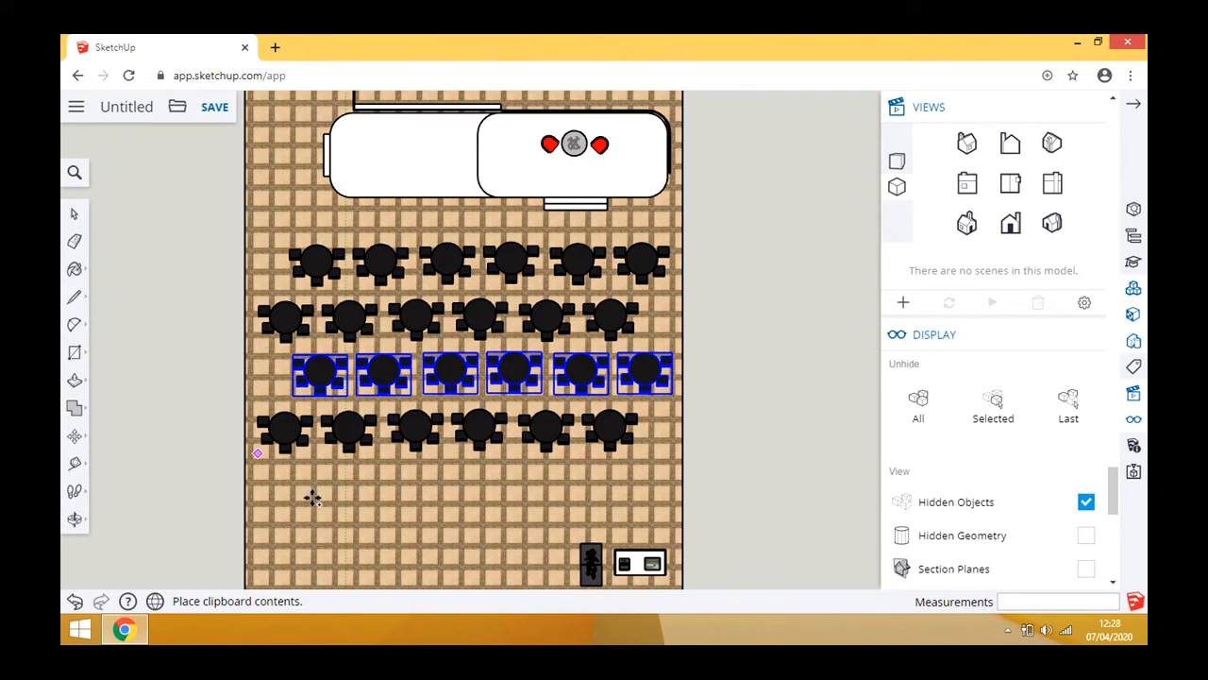
- Paste a fifth row of six tables behind the fourth, offset sideways by about half a table
{"action": "key", "text": "ctrl+v"}
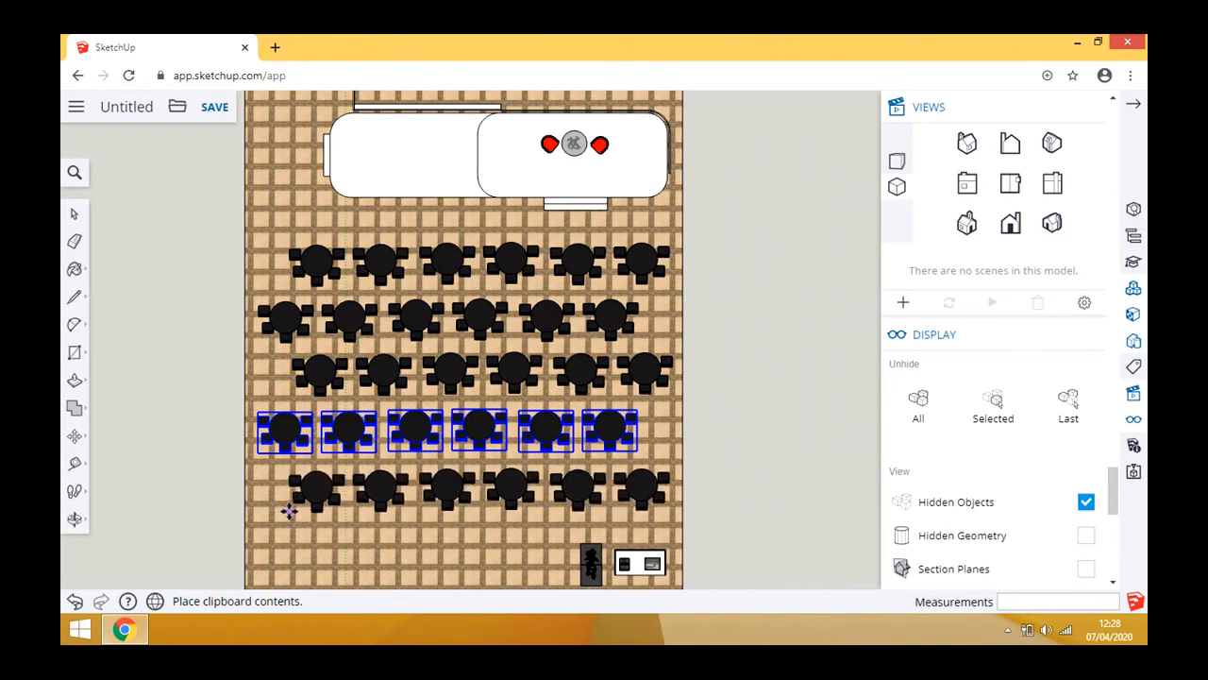
{"action": "left_click", "coordinate": [289, 511]}
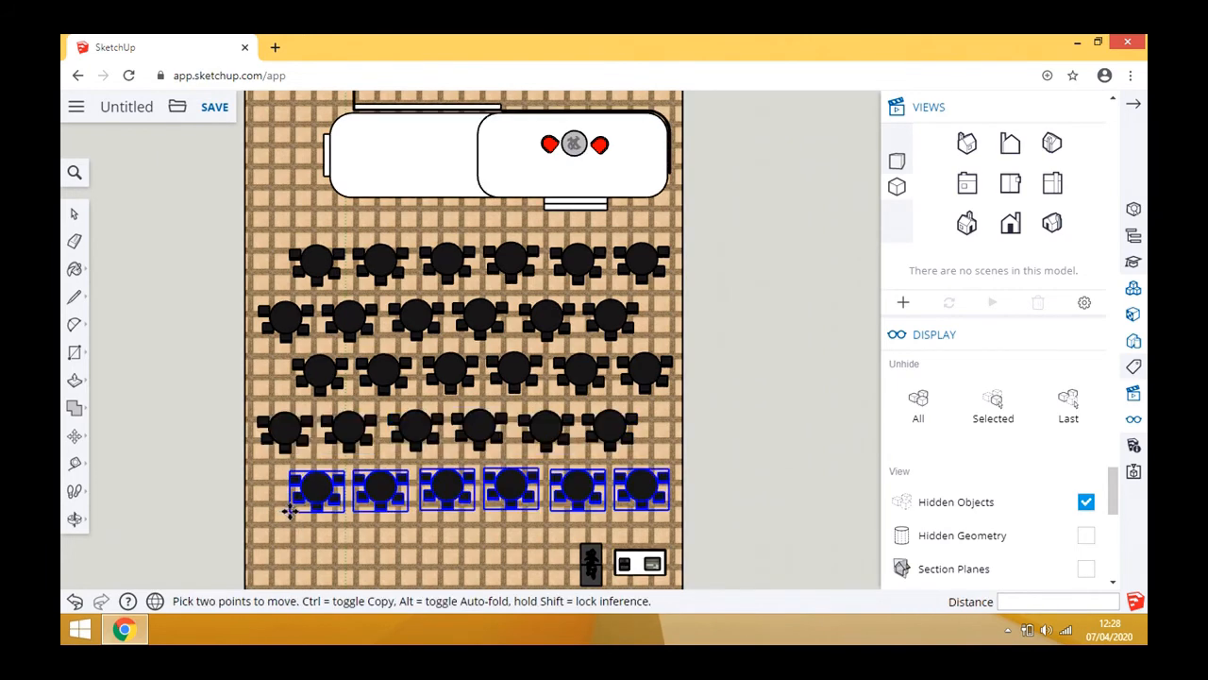
{"action": "left_click", "coordinate": [75, 519]}
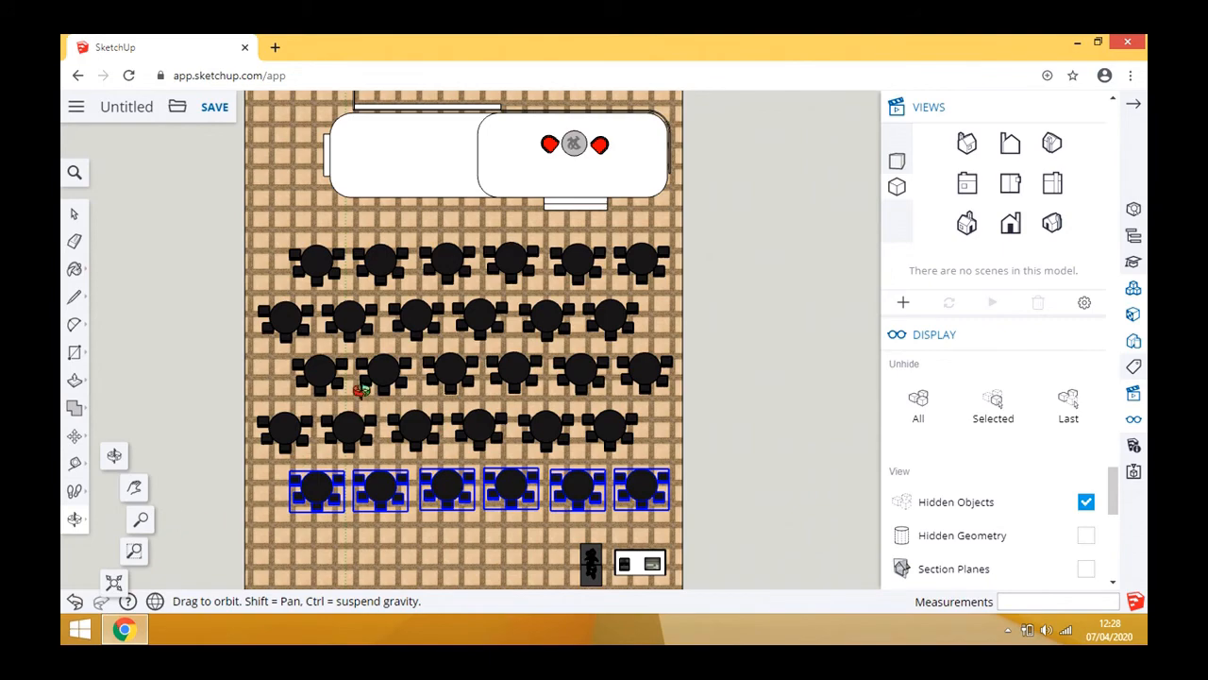
{"action": "left_click_drag", "start_coordinate": [362, 392], "coordinate": [686, 207]}
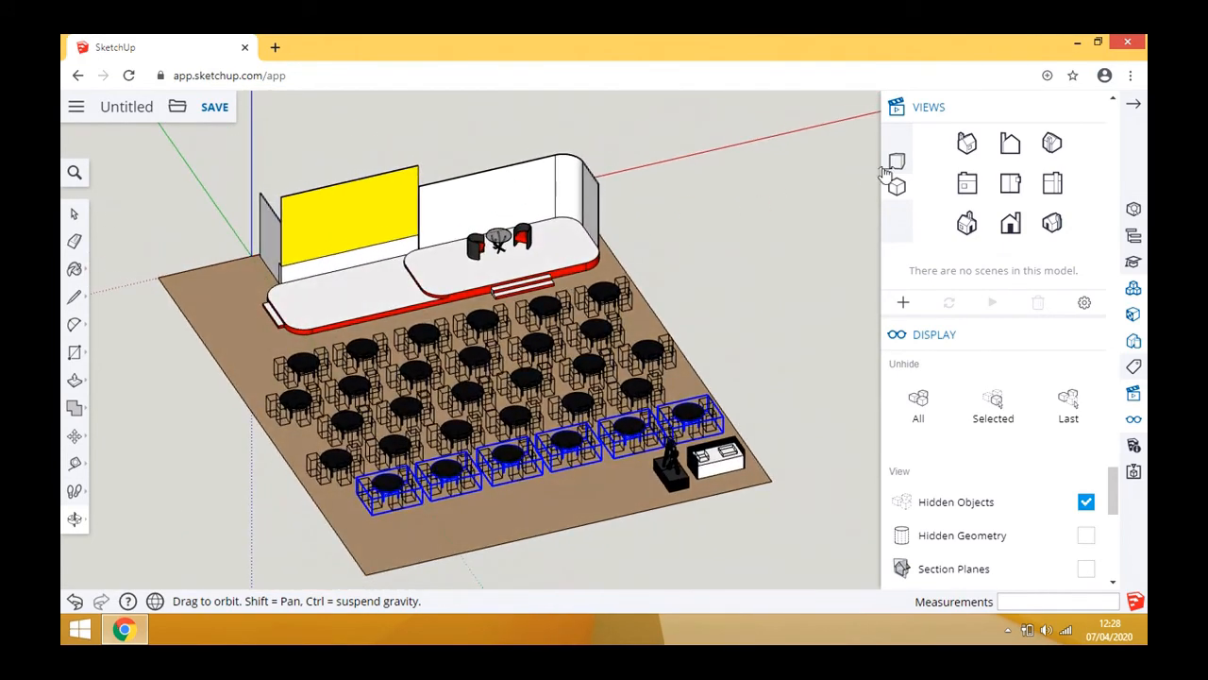
- Switch the model to perspective projection and clear the selection of the last table row
{"action": "left_click", "coordinate": [897, 166]}
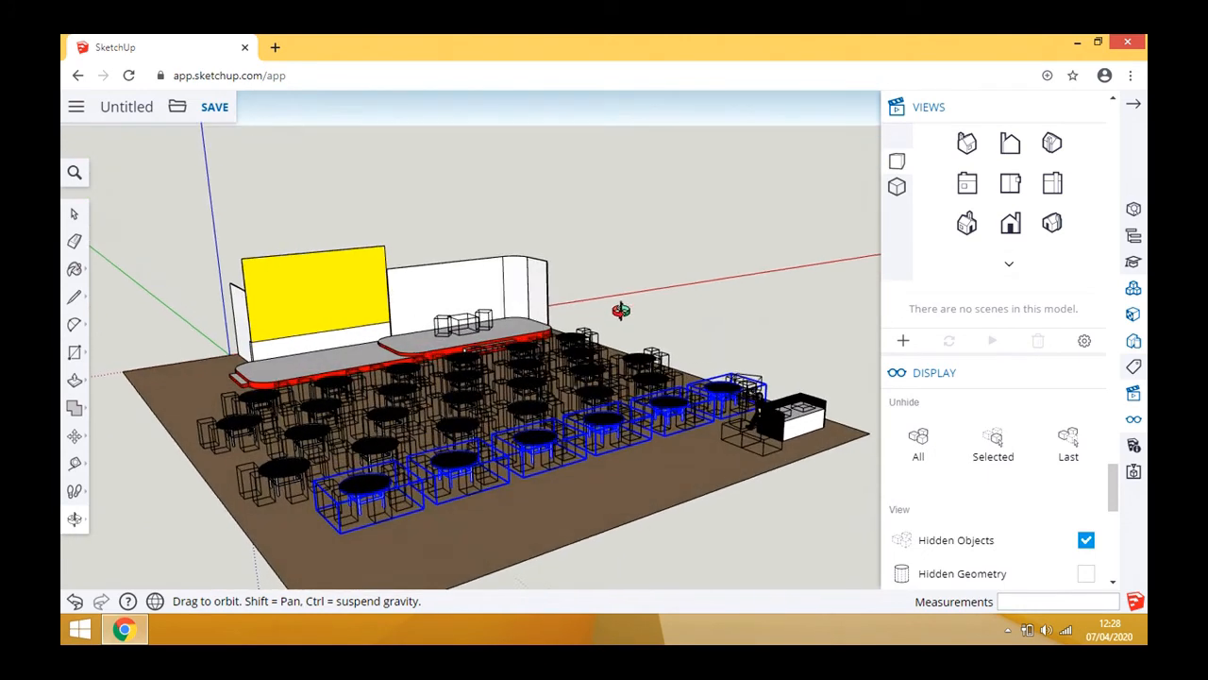
{"action": "left_click_drag", "start_coordinate": [523, 449], "coordinate": [484, 510]}
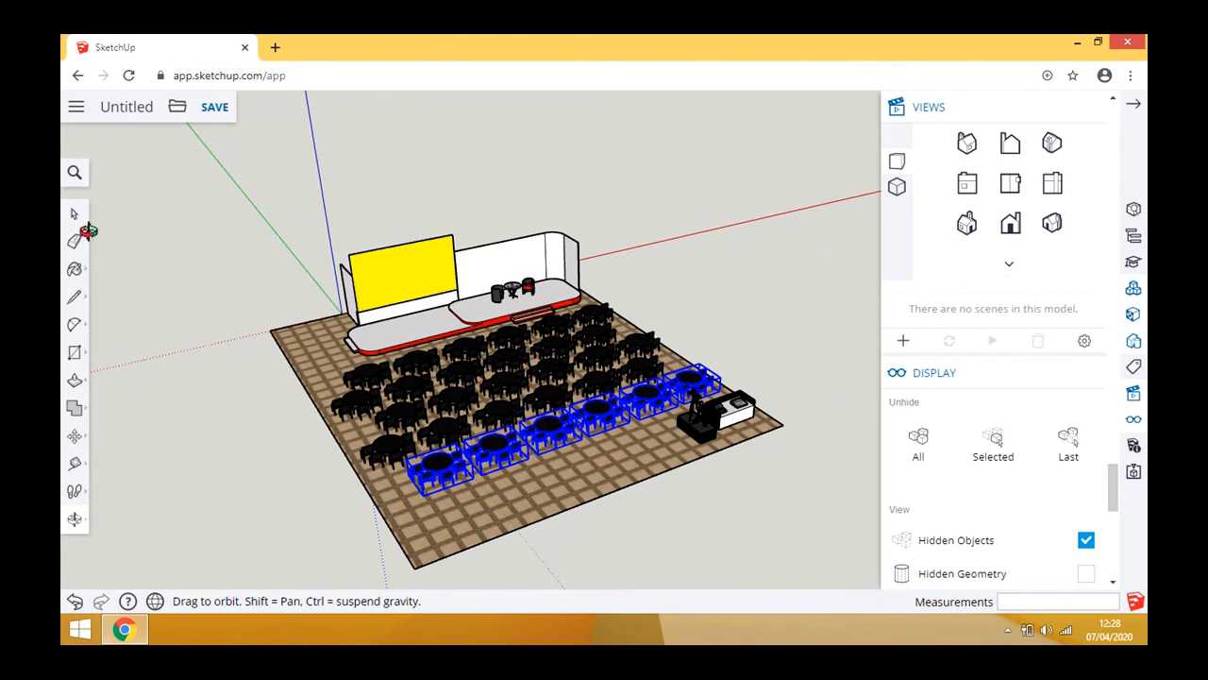
{"action": "left_click", "coordinate": [731, 243]}
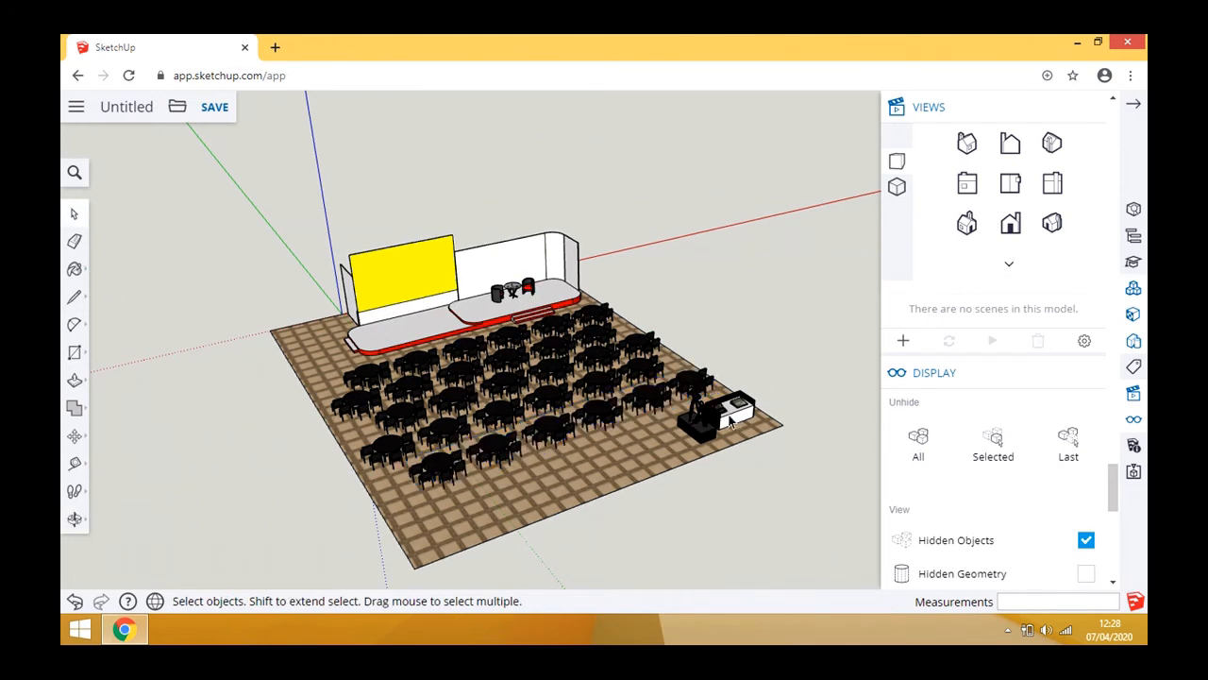
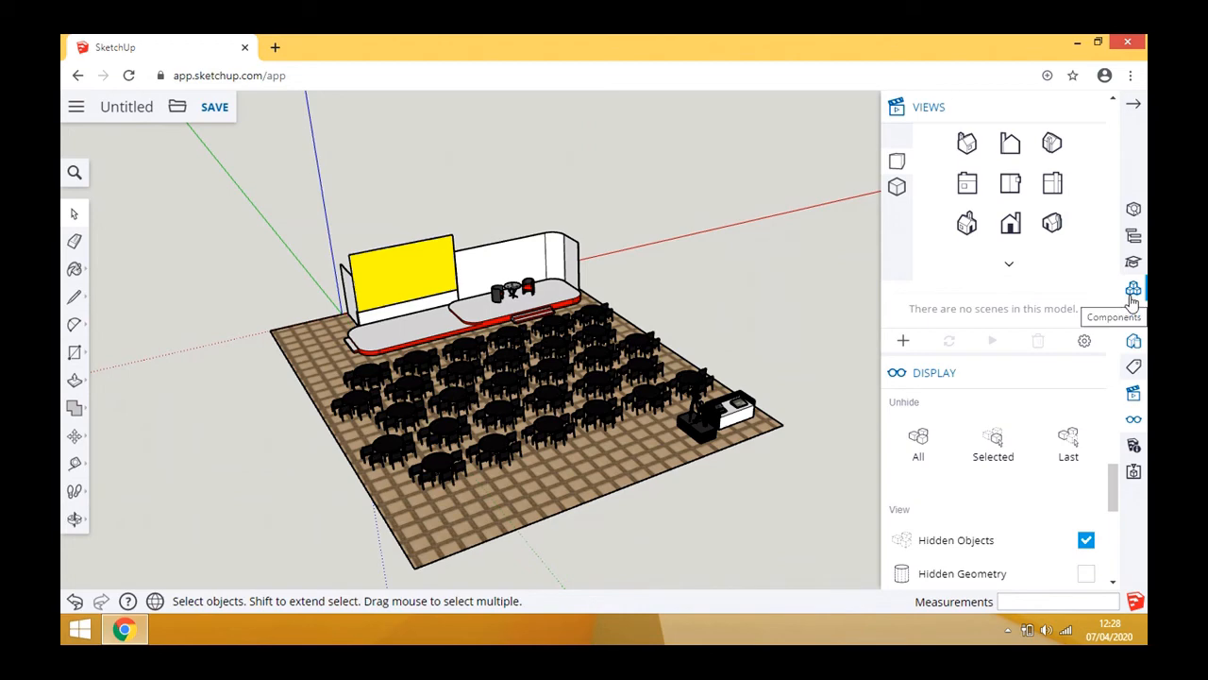
- Edit the Default Modeling Style to turn off its Profiles so the edges are drawn thinner
{"action": "left_click", "coordinate": [1133, 295]}
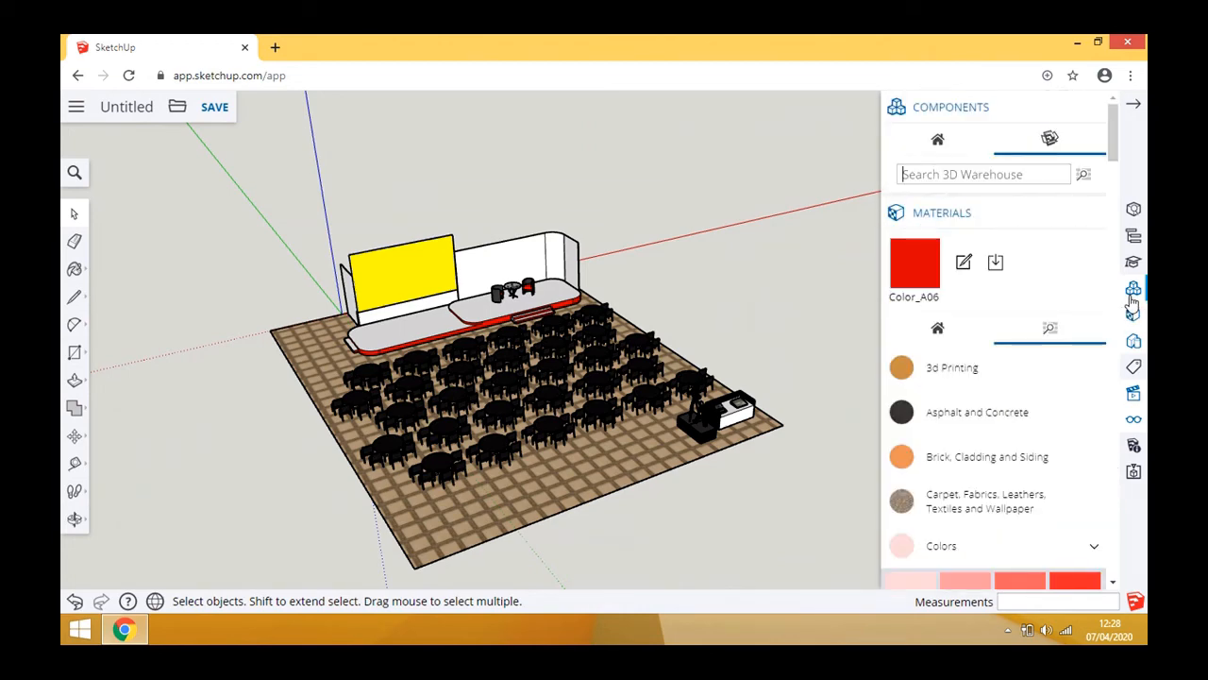
{"action": "left_click", "coordinate": [1133, 343]}
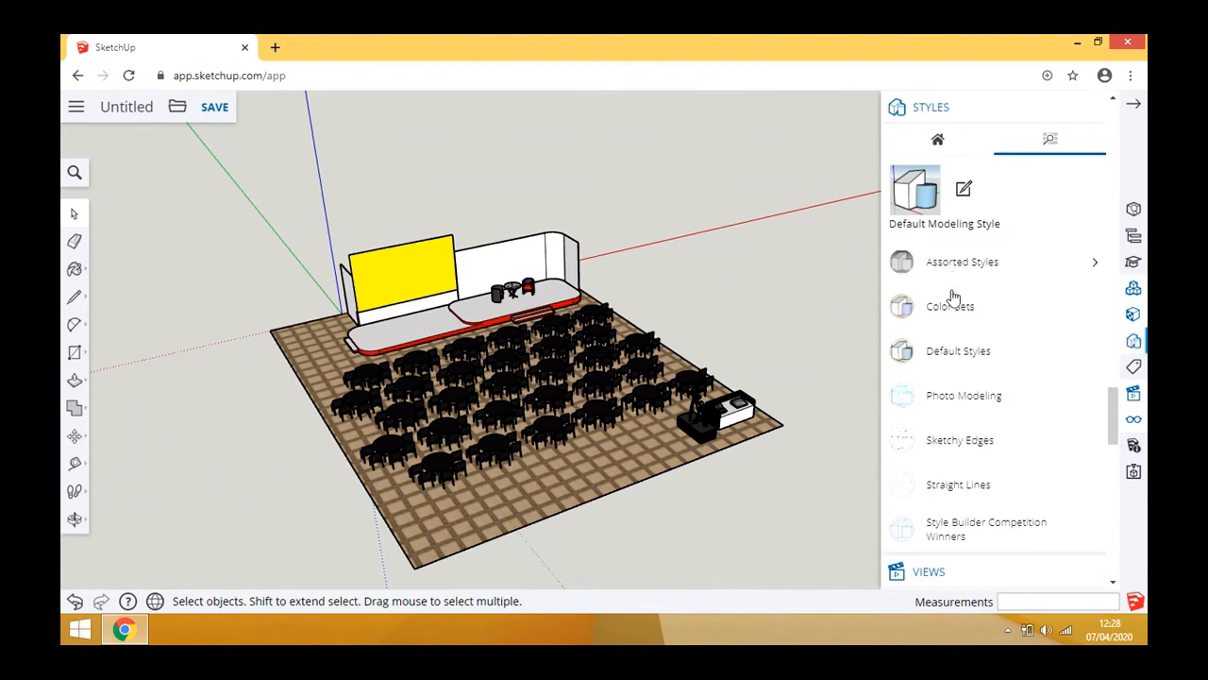
{"action": "left_click", "coordinate": [963, 190]}
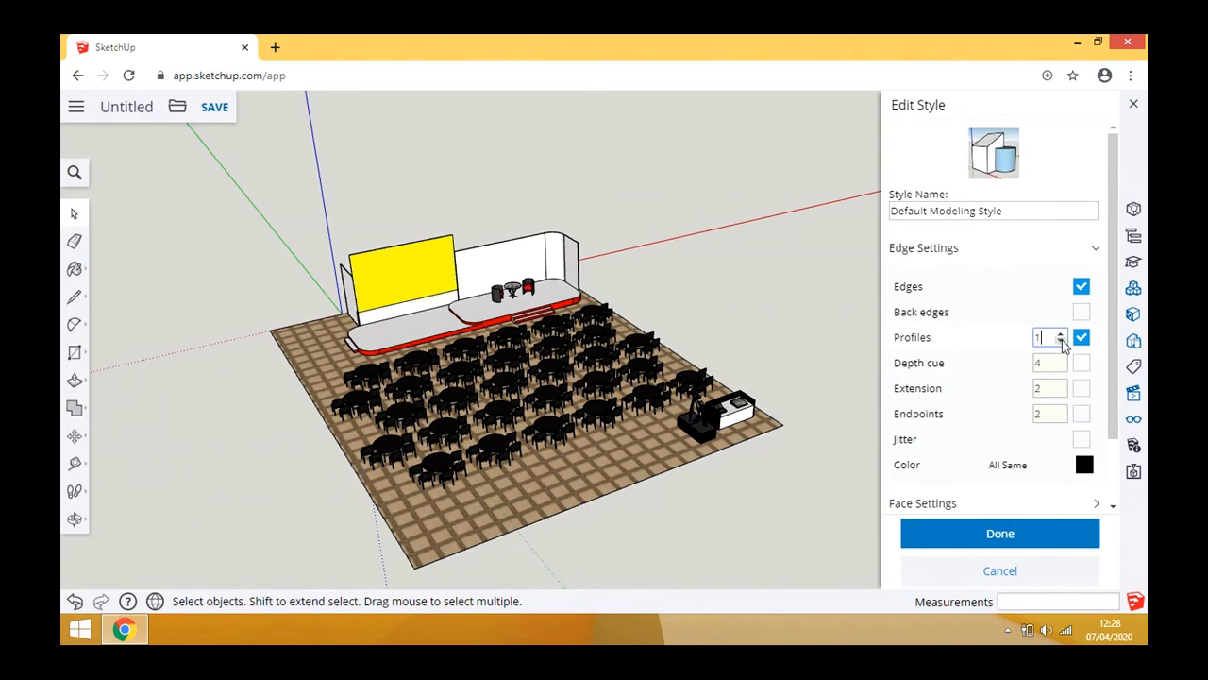
{"action": "left_click", "coordinate": [1081, 339]}
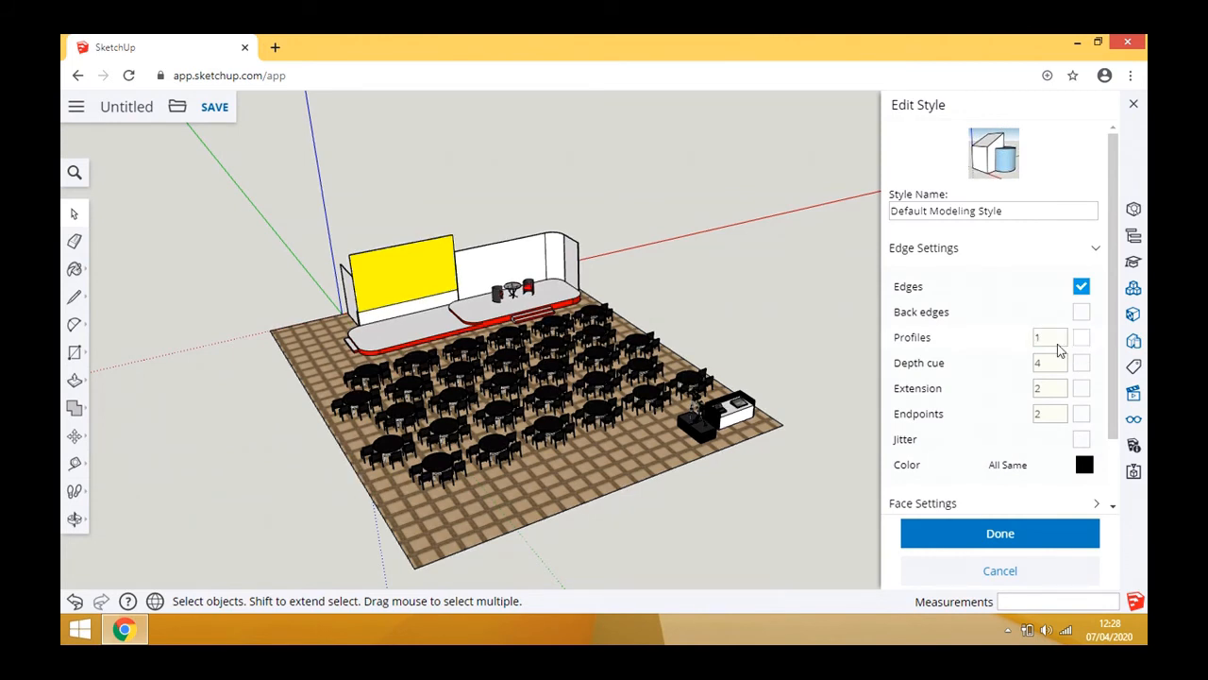
{"action": "scroll", "coordinate": [571, 351], "scroll_direction": "up", "scroll_amount": 10}
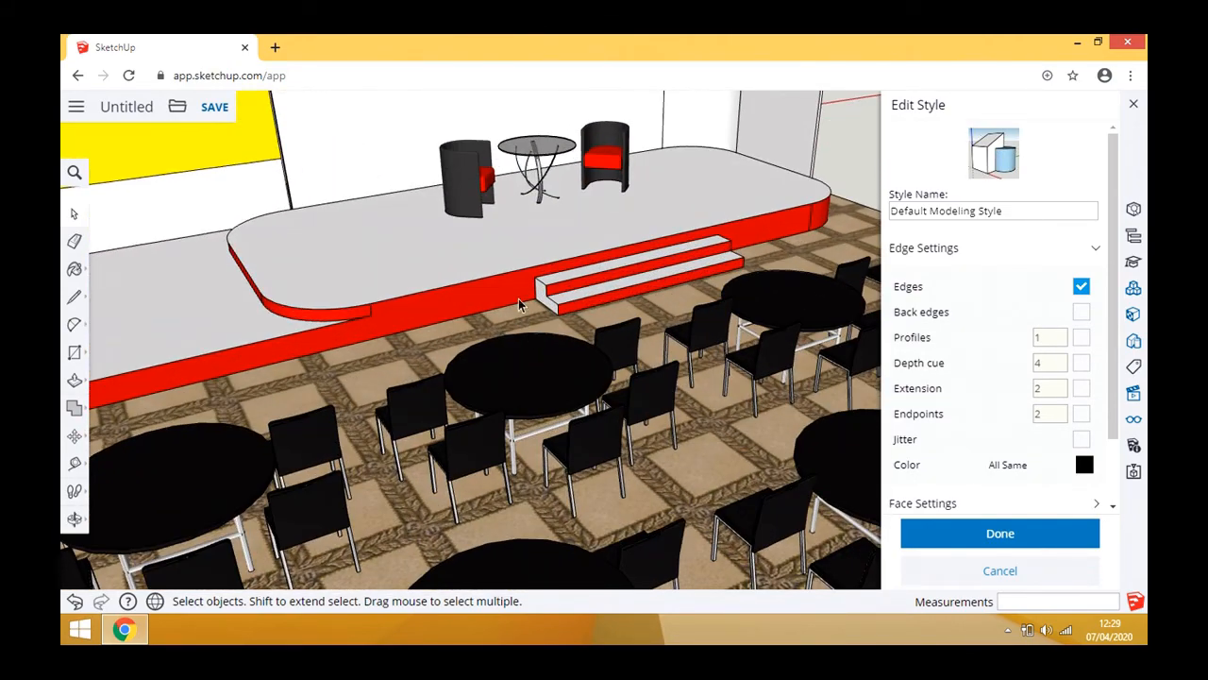
{"action": "scroll", "coordinate": [526, 286], "scroll_direction": "down", "scroll_amount": 6}
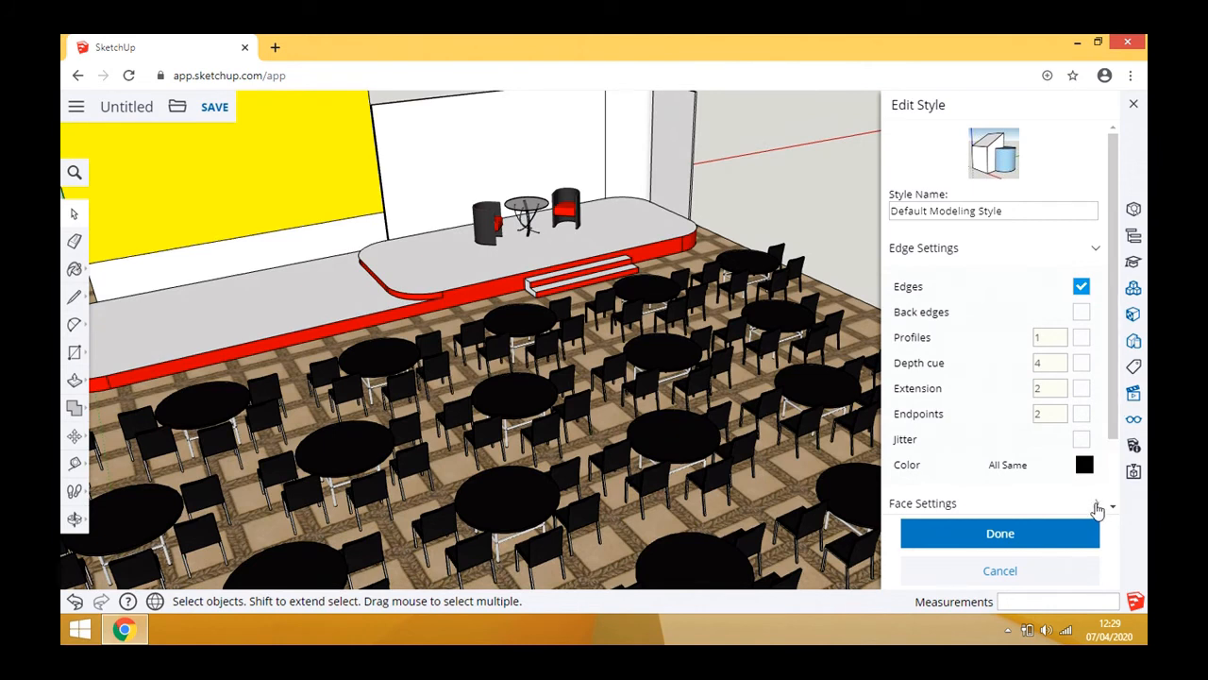
- Examine the background and face settings of the Default Modeling Style
{"action": "scroll", "coordinate": [1104, 507], "scroll_direction": "down", "scroll_amount": 1}
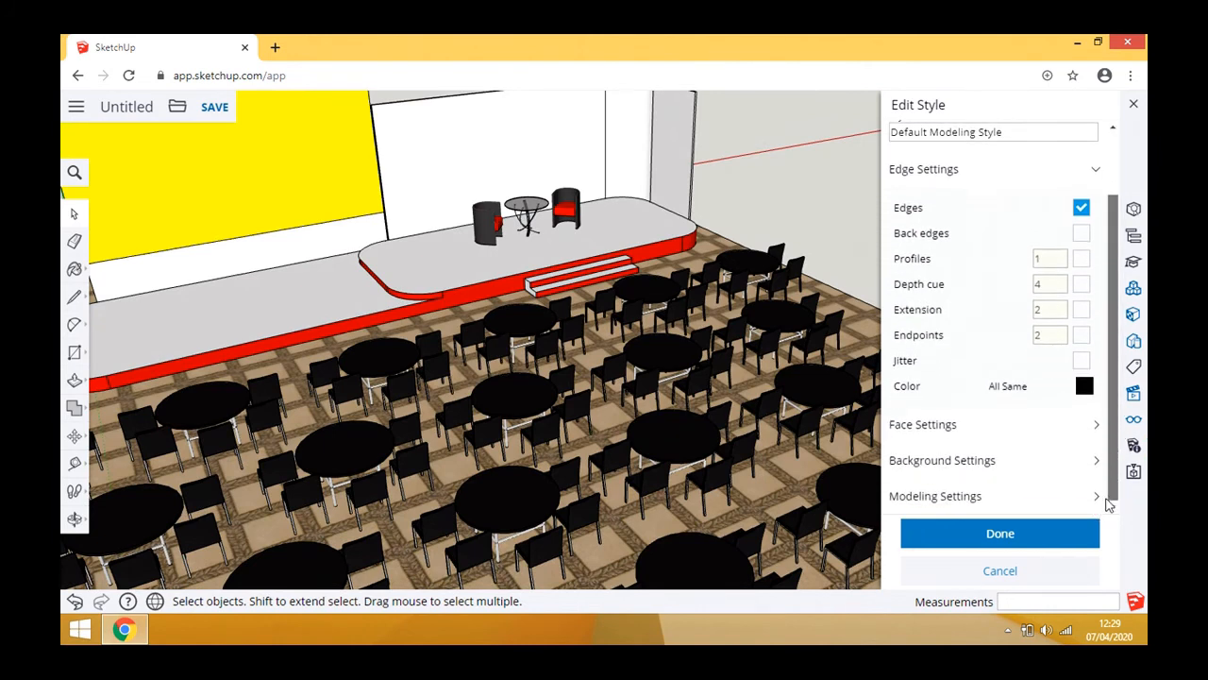
{"action": "left_click", "coordinate": [1098, 463]}
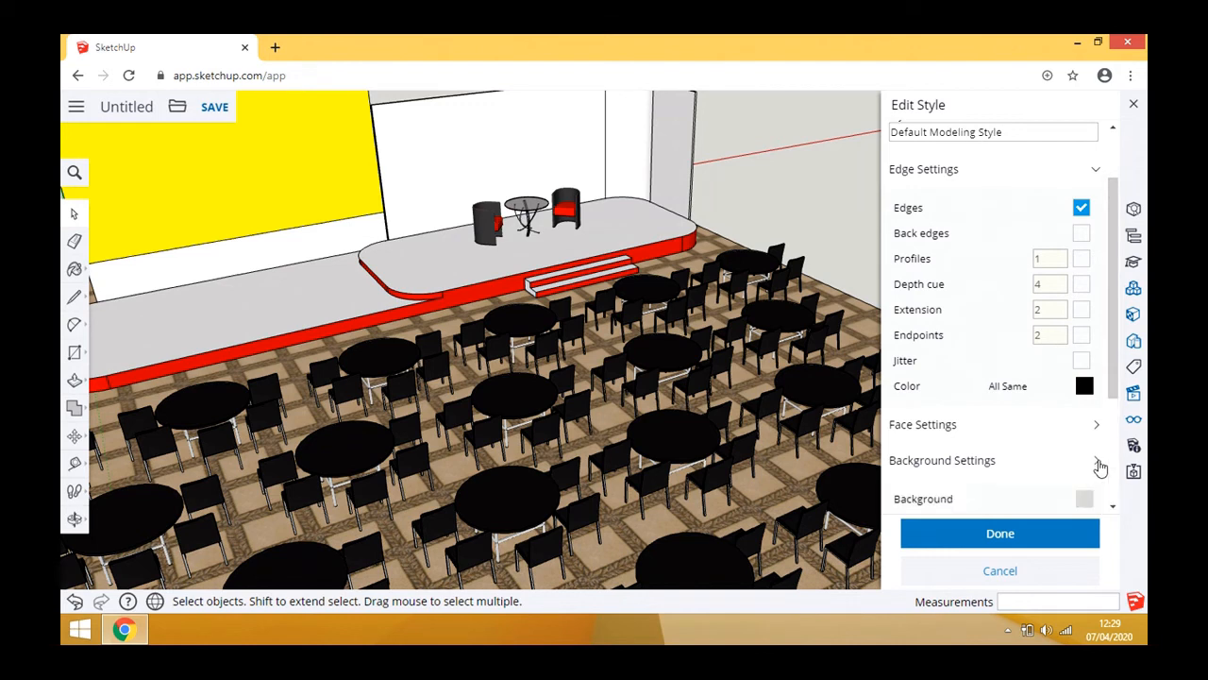
{"action": "scroll", "coordinate": [1095, 406], "scroll_direction": "down", "scroll_amount": 2}
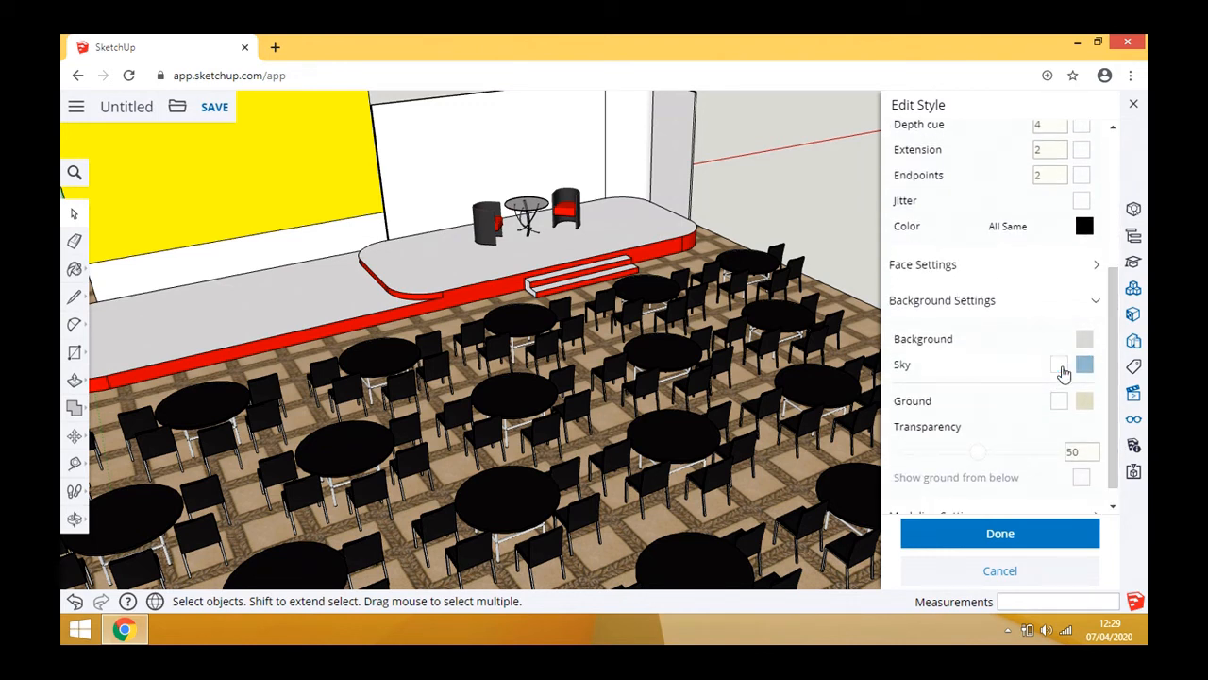
{"action": "left_click", "coordinate": [1094, 304]}
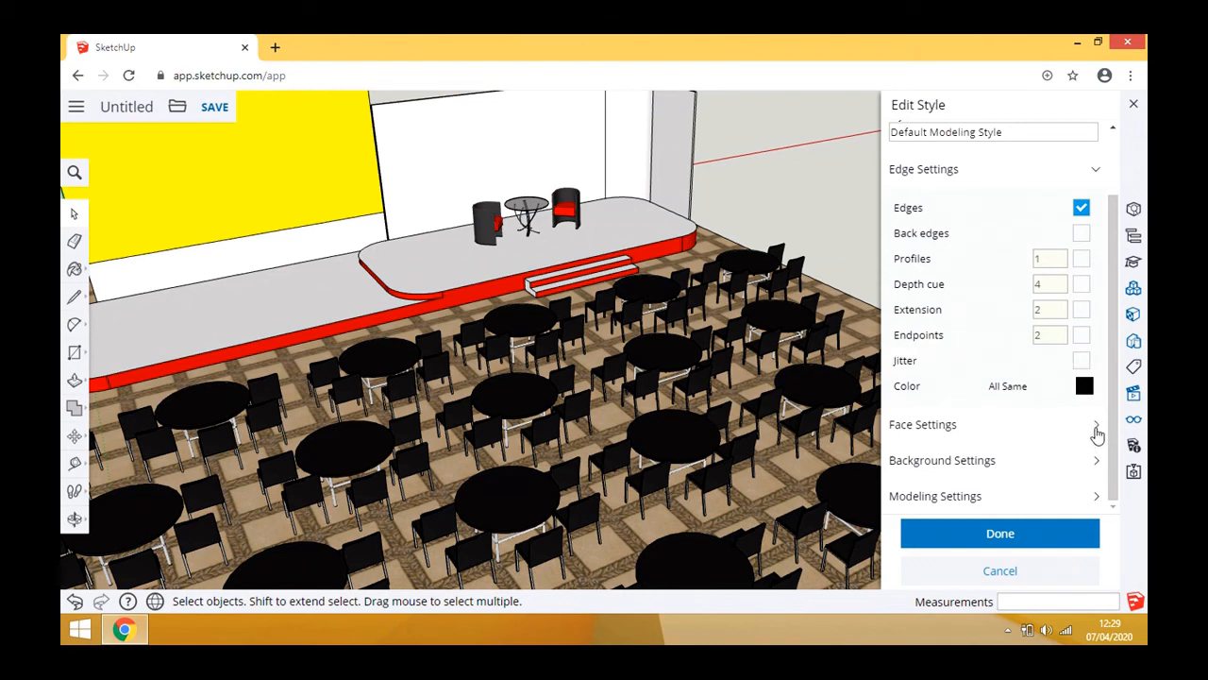
{"action": "left_click", "coordinate": [1096, 427]}
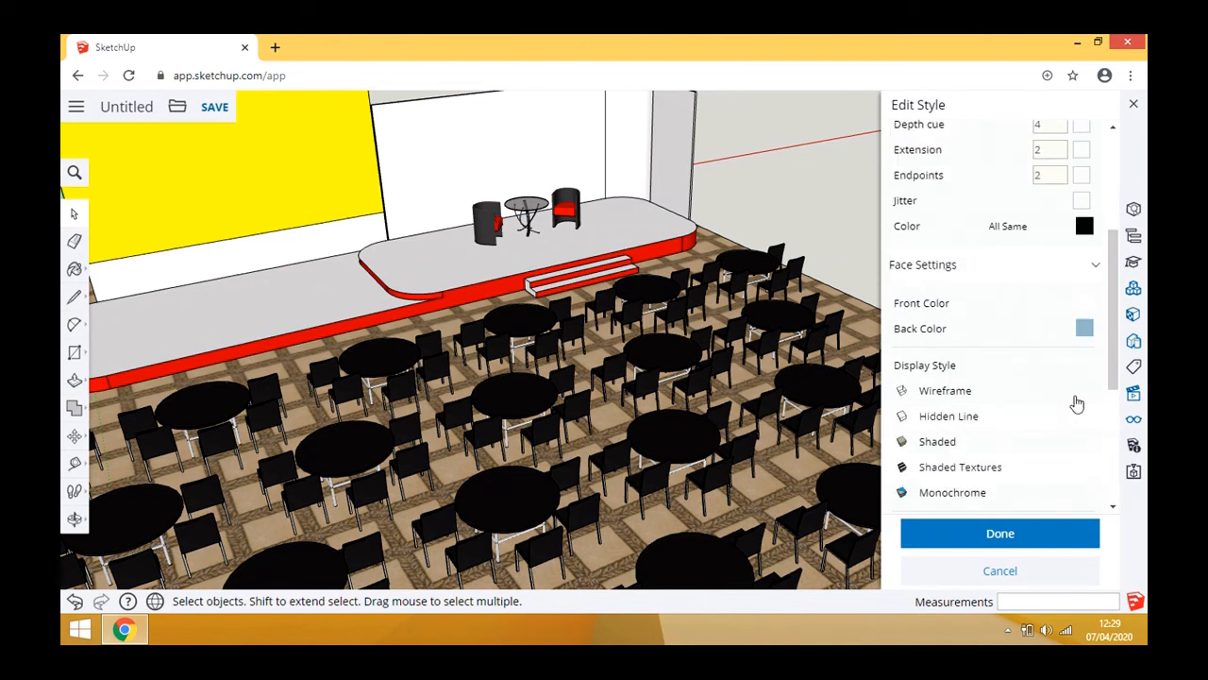
{"action": "left_click_drag", "start_coordinate": [1114, 340], "coordinate": [1114, 244]}
{"action": "scroll", "coordinate": [706, 283], "scroll_direction": "down", "scroll_amount": 3}
{"action": "scroll", "coordinate": [707, 281], "scroll_direction": "down", "scroll_amount": 4}
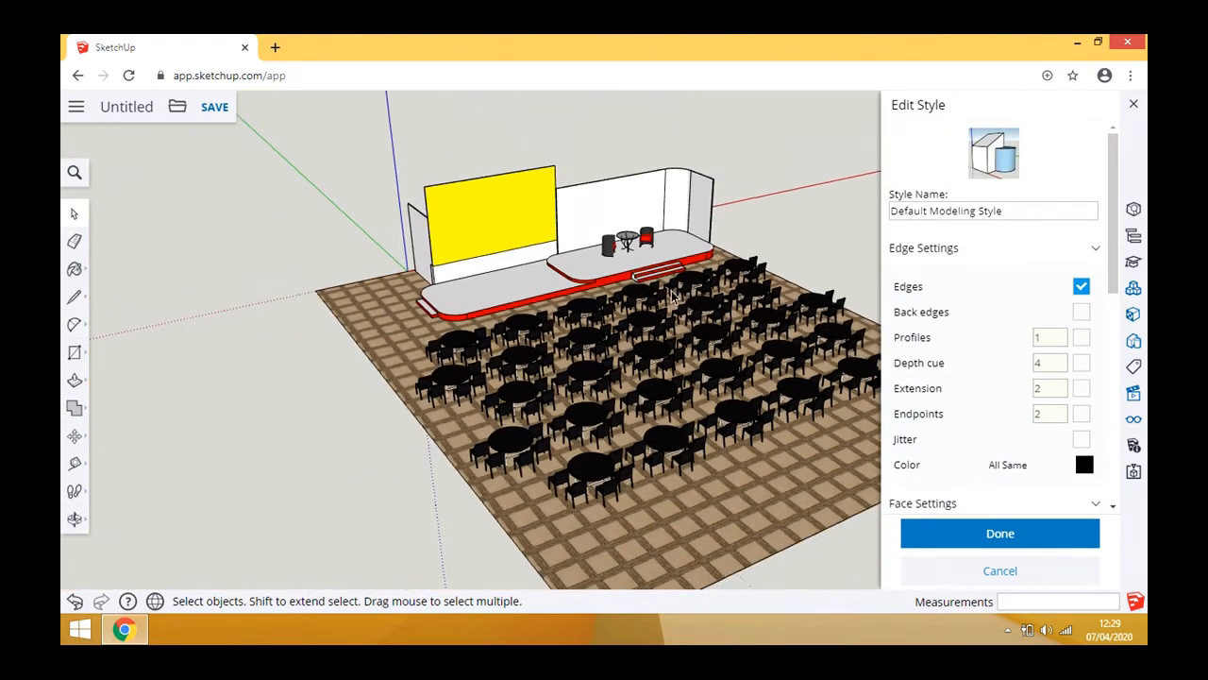
- Open the floor group and offset the floor's outline outward by 1'
{"action": "left_click", "coordinate": [83, 519]}
{"action": "left_click_drag", "start_coordinate": [453, 514], "coordinate": [391, 569]}
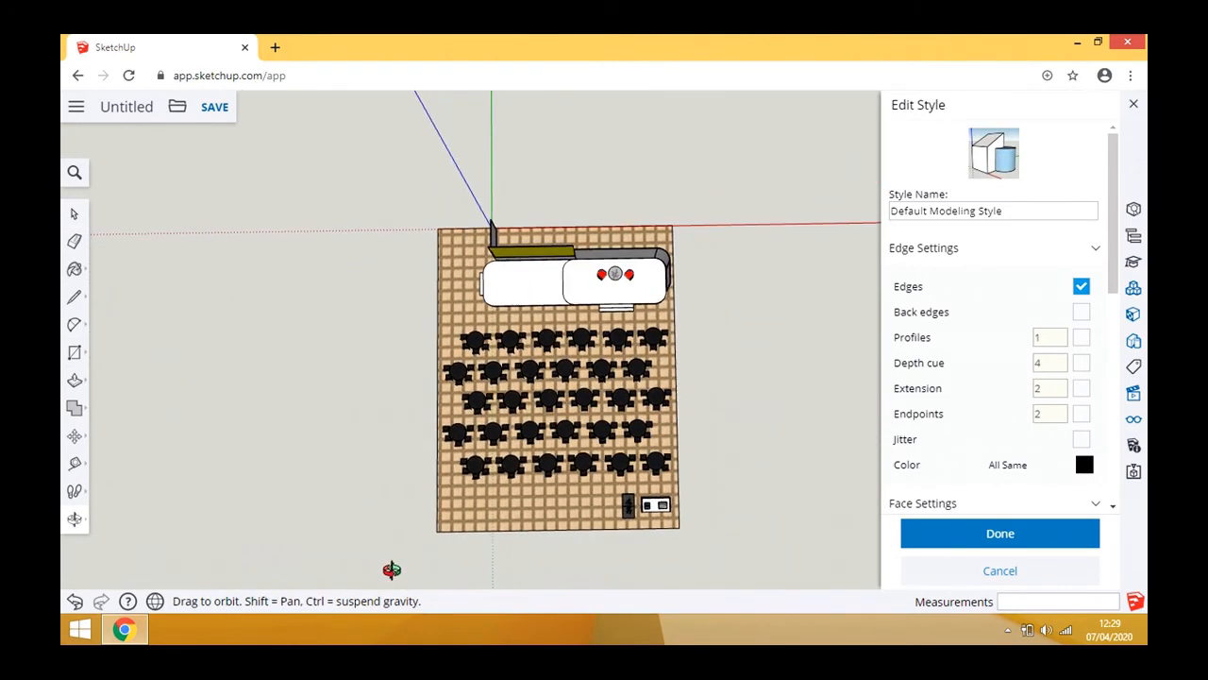
{"action": "left_click", "coordinate": [75, 214]}
{"action": "double_click", "coordinate": [452, 280]}
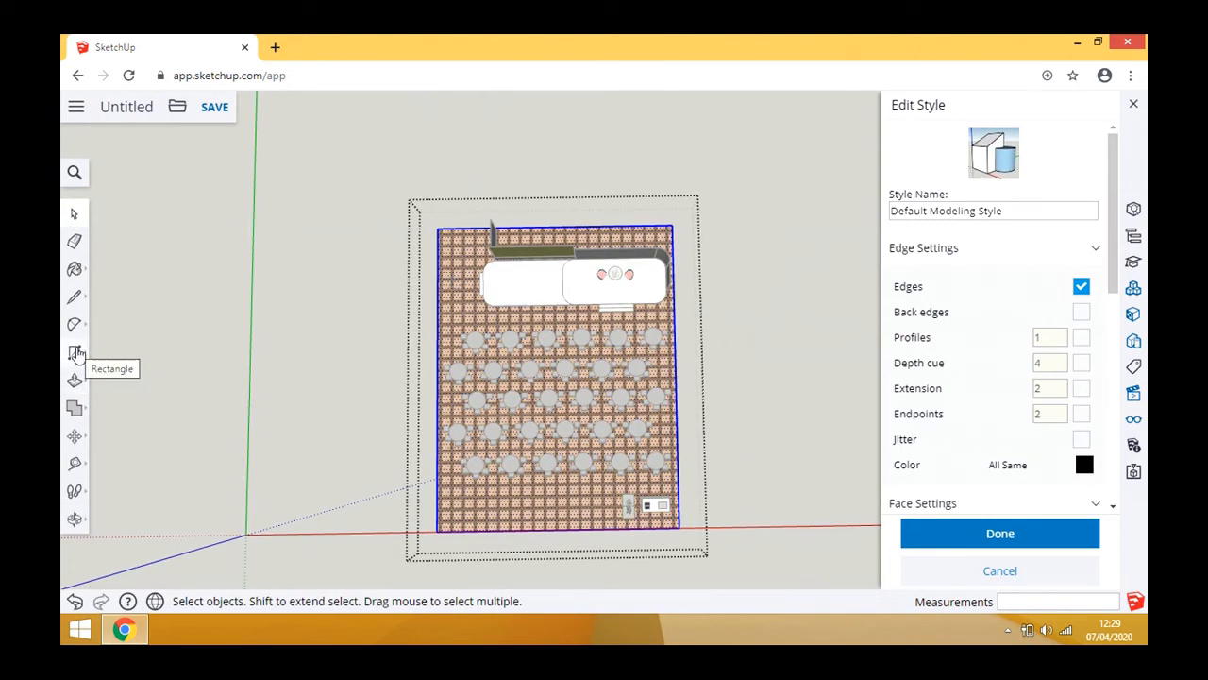
{"action": "left_click", "coordinate": [75, 381]}
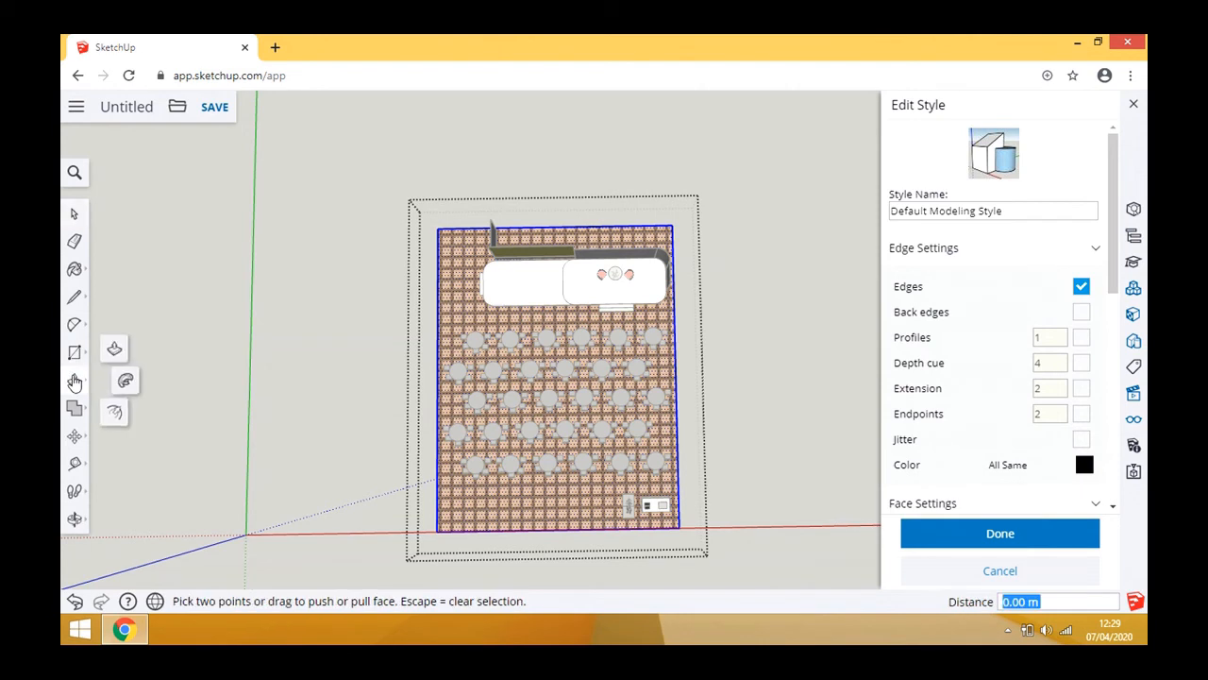
{"action": "left_click", "coordinate": [125, 381]}
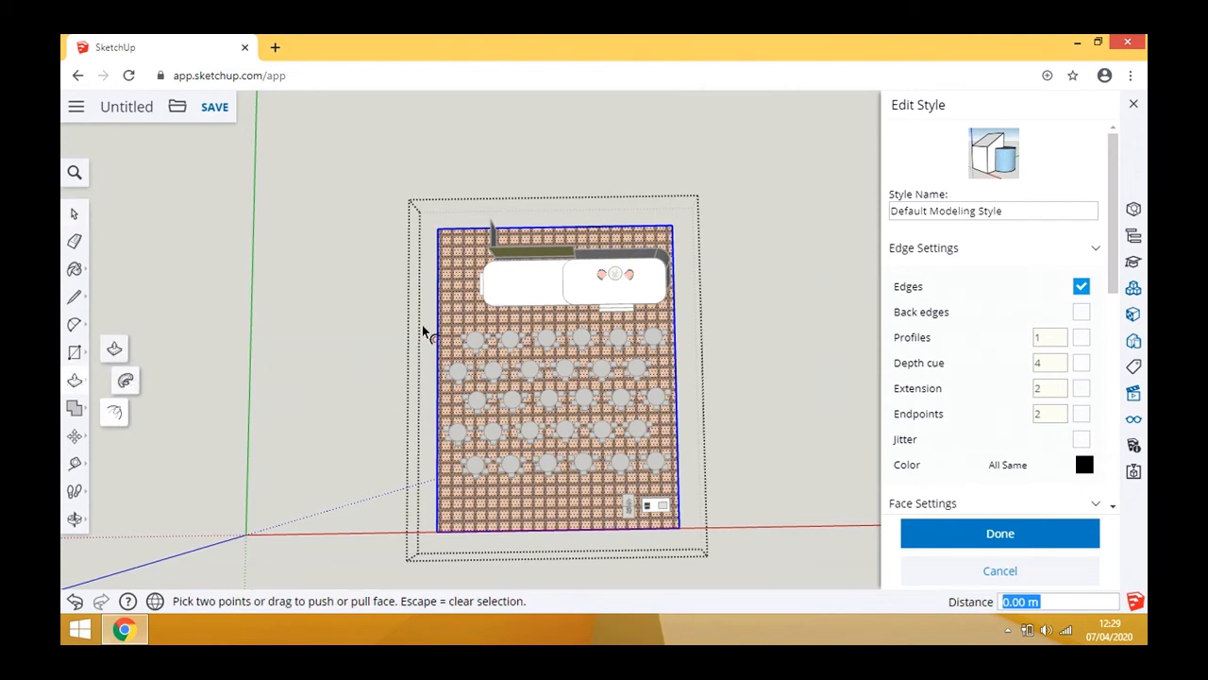
{"action": "left_click", "coordinate": [443, 301]}
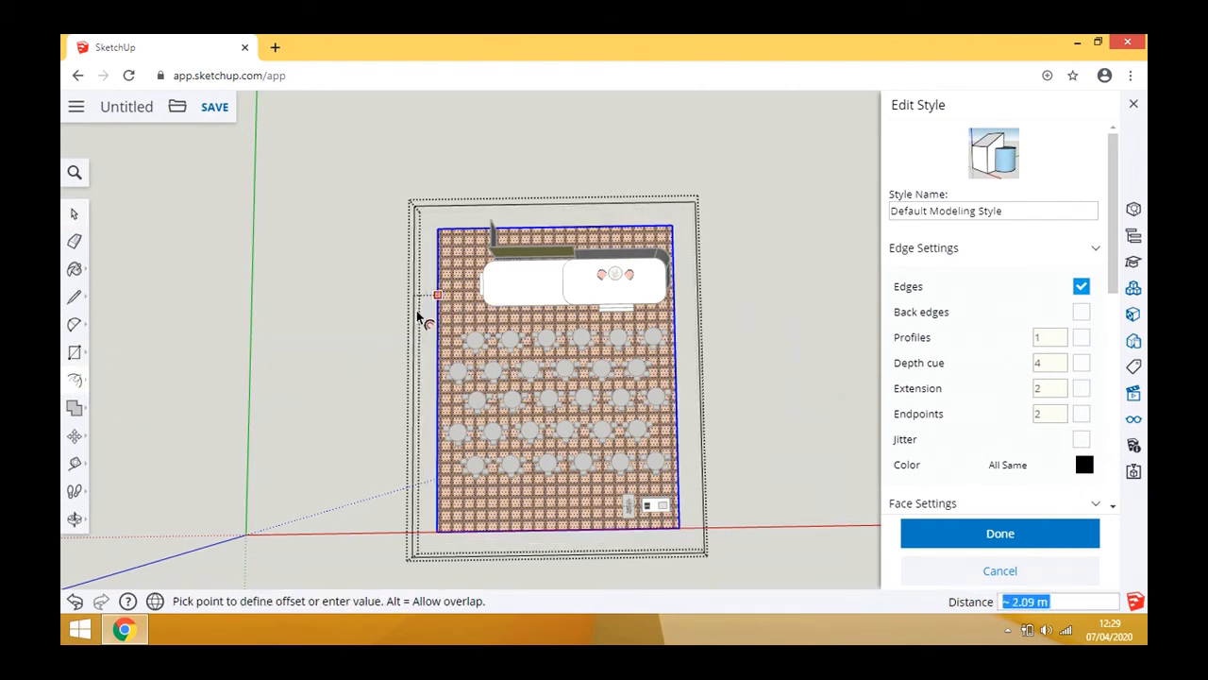
{"action": "type", "text": "1'"}
{"action": "key", "text": "Return"}
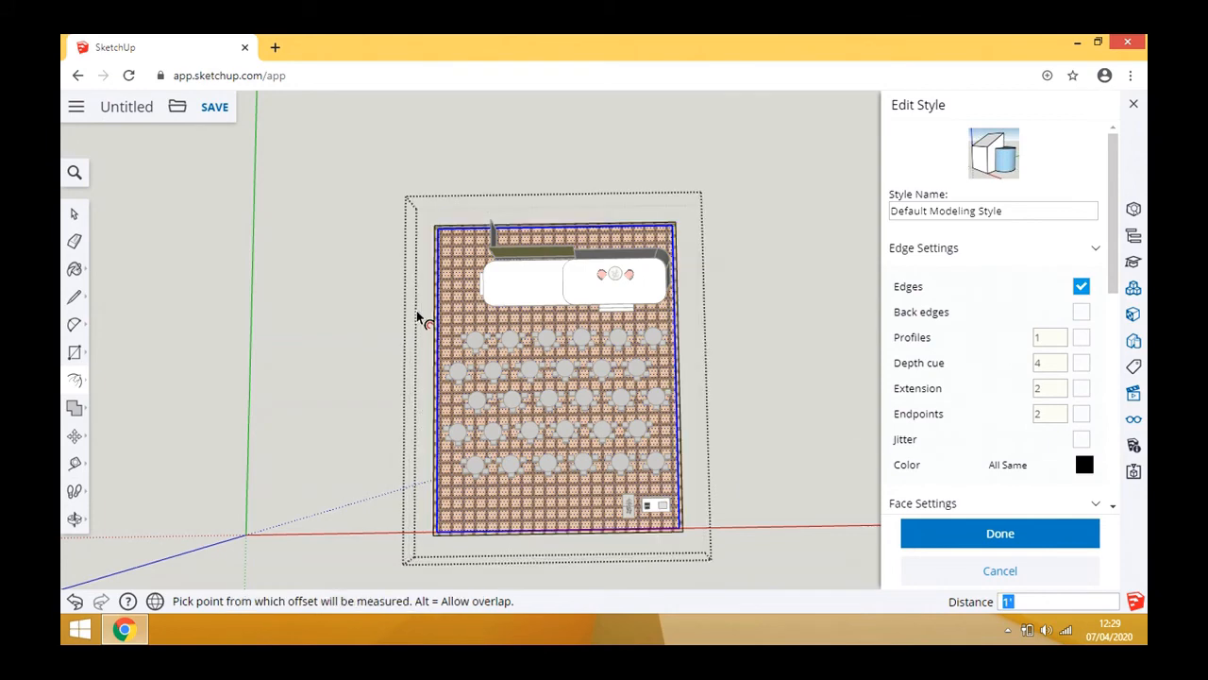
- Draw a line about 0.30 m long along the red axis across the border strip, from the inner floor corner farthest from the stage and the mixing desk
{"action": "left_click", "coordinate": [74, 518]}
{"action": "left_click_drag", "start_coordinate": [466, 406], "coordinate": [447, 235]}
{"action": "scroll", "coordinate": [466, 216], "scroll_direction": "up", "scroll_amount": 5}
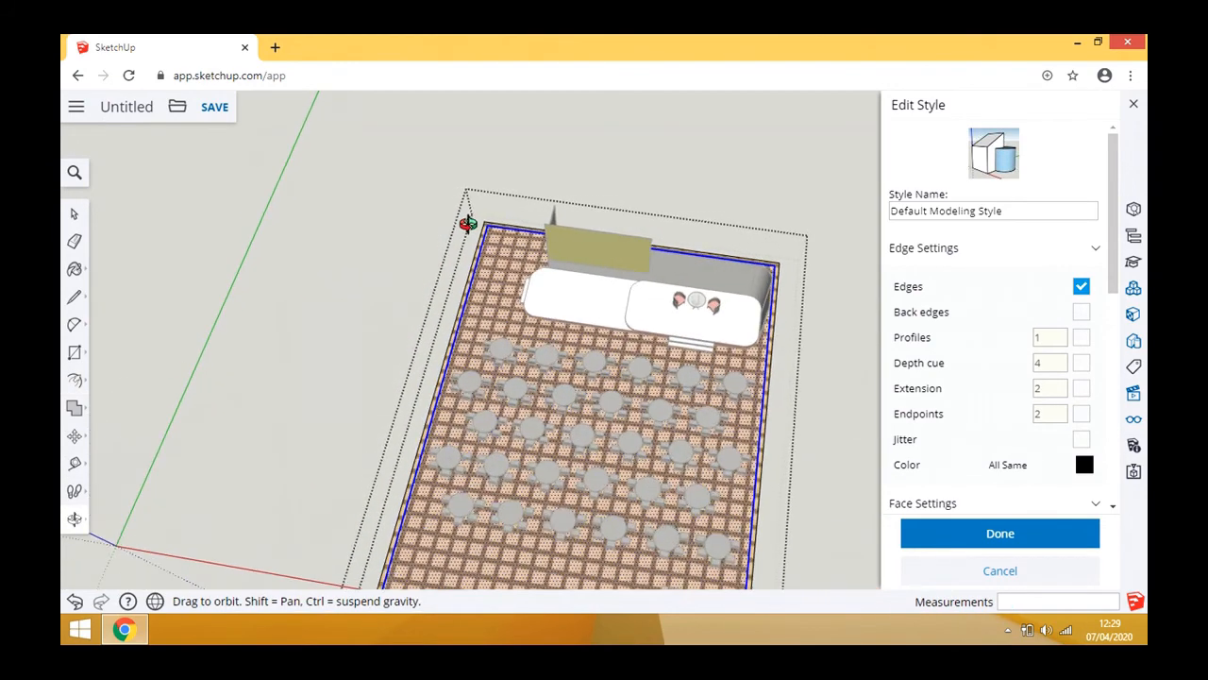
{"action": "scroll", "coordinate": [493, 198], "scroll_direction": "up", "scroll_amount": 3}
{"action": "scroll", "coordinate": [538, 141], "scroll_direction": "down", "scroll_amount": 3}
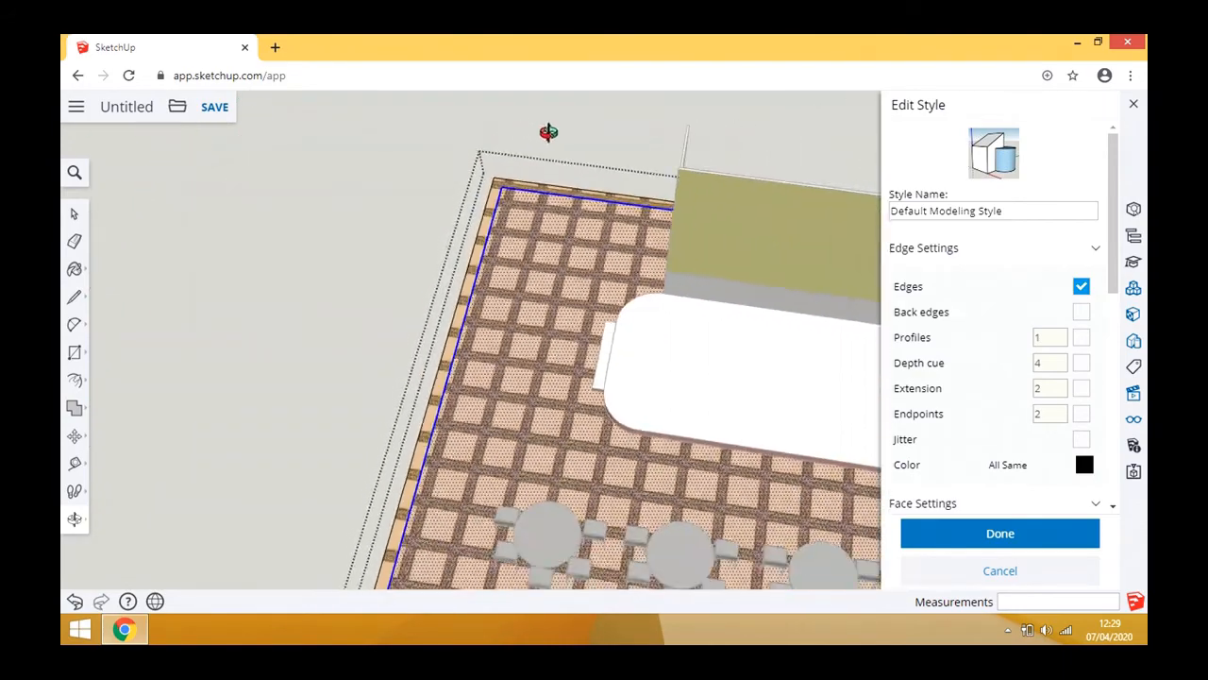
{"action": "scroll", "coordinate": [570, 140], "scroll_direction": "down", "scroll_amount": 6}
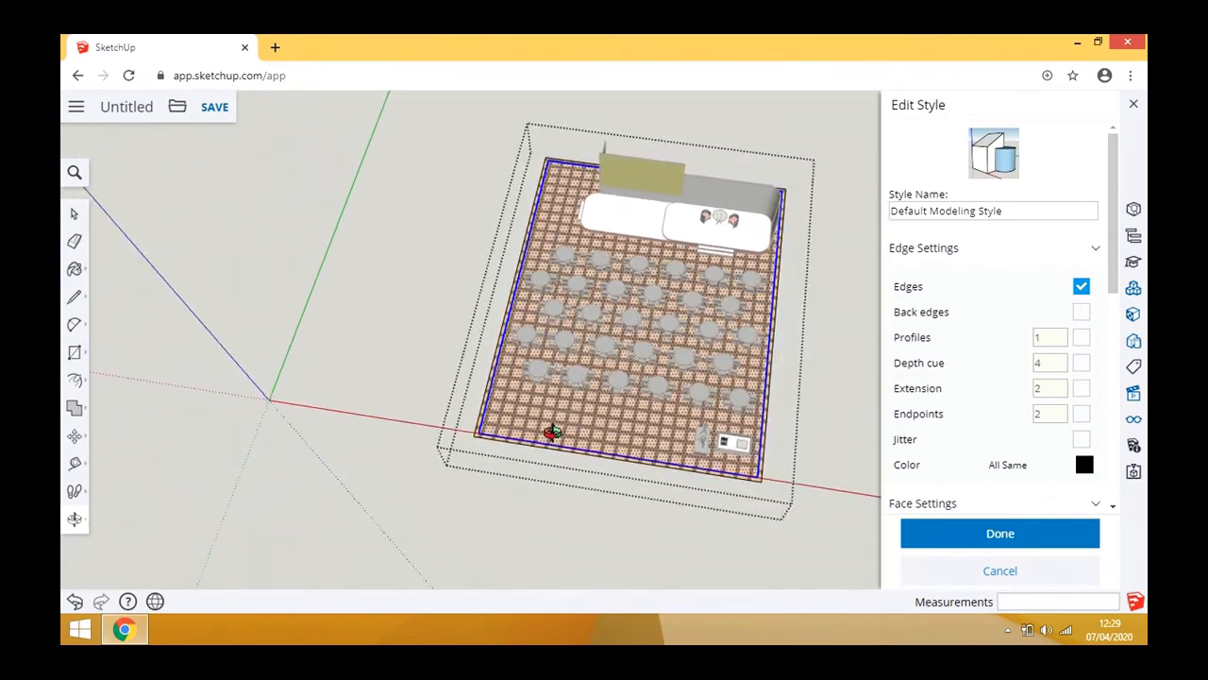
{"action": "scroll", "coordinate": [466, 447], "scroll_direction": "up", "scroll_amount": 8}
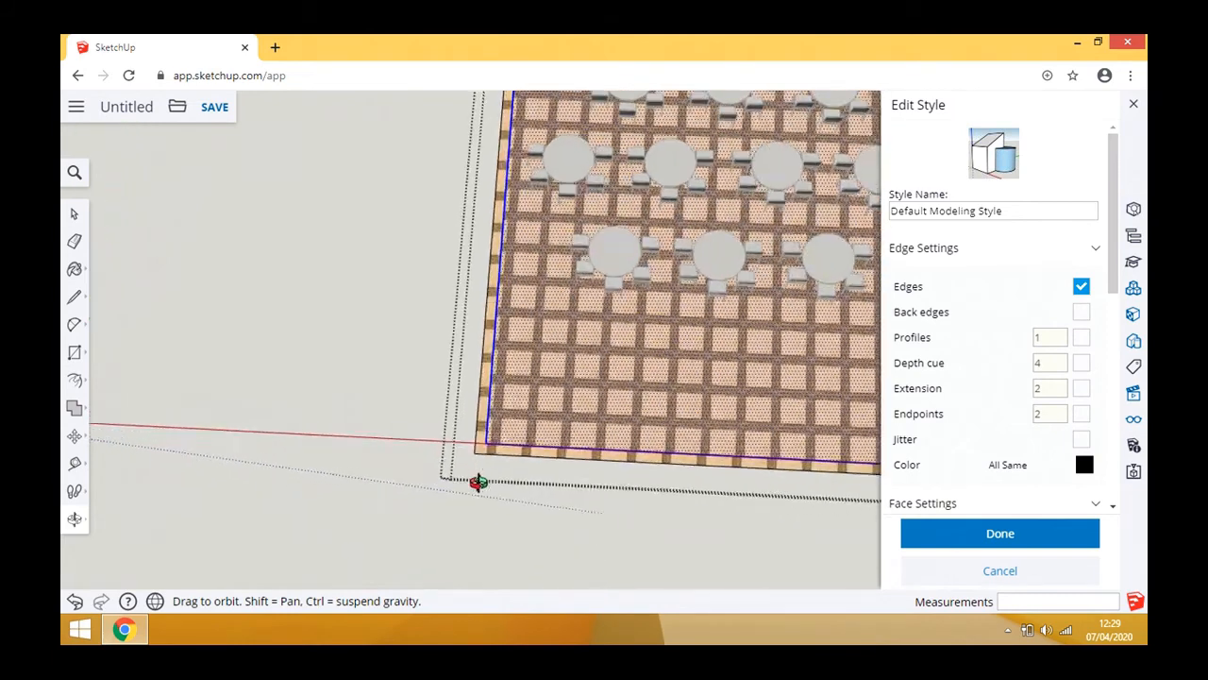
{"action": "left_click", "coordinate": [73, 296]}
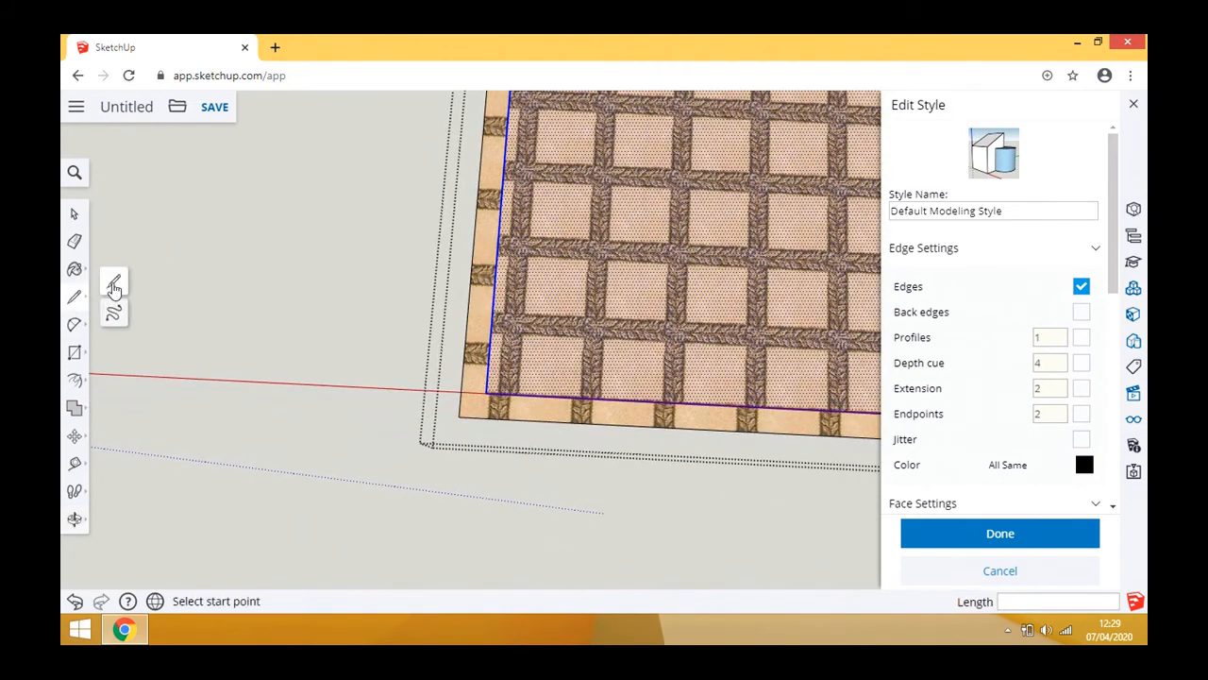
{"action": "left_click", "coordinate": [488, 393]}
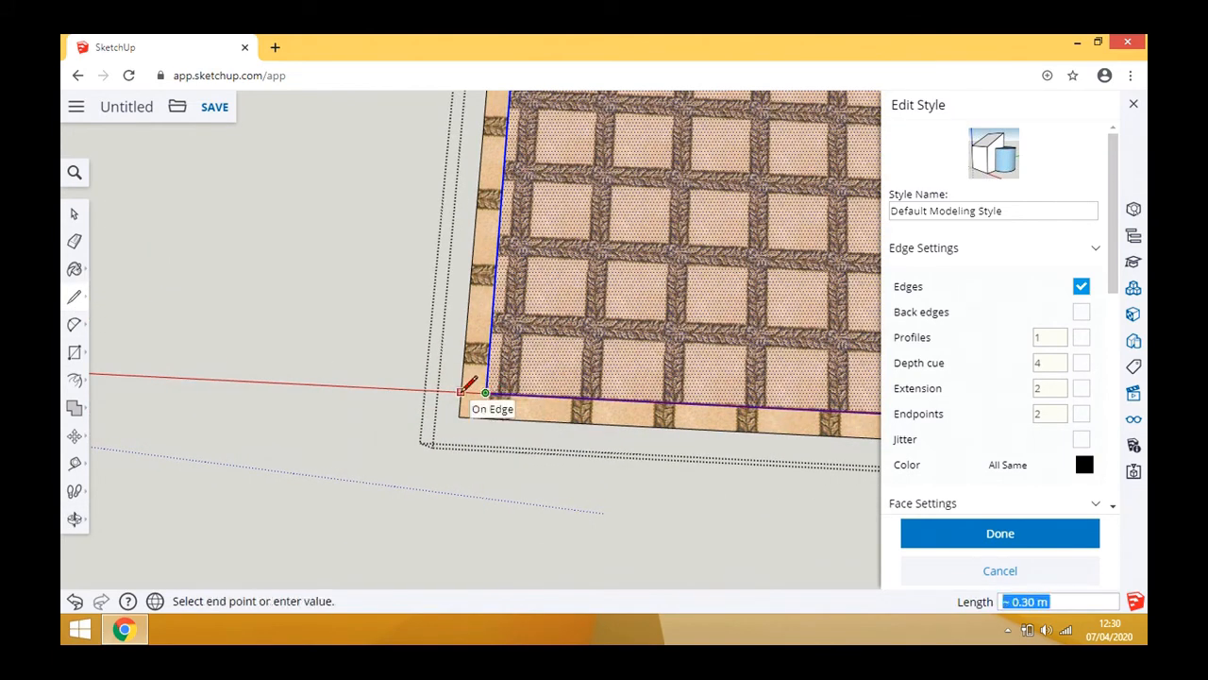
{"action": "left_click", "coordinate": [461, 391]}
- Draw a line about 0.30 m long across the border strip from the inner floor corner beside the mixing desk
{"action": "scroll", "coordinate": [198, 382], "scroll_direction": "down", "scroll_amount": 5}
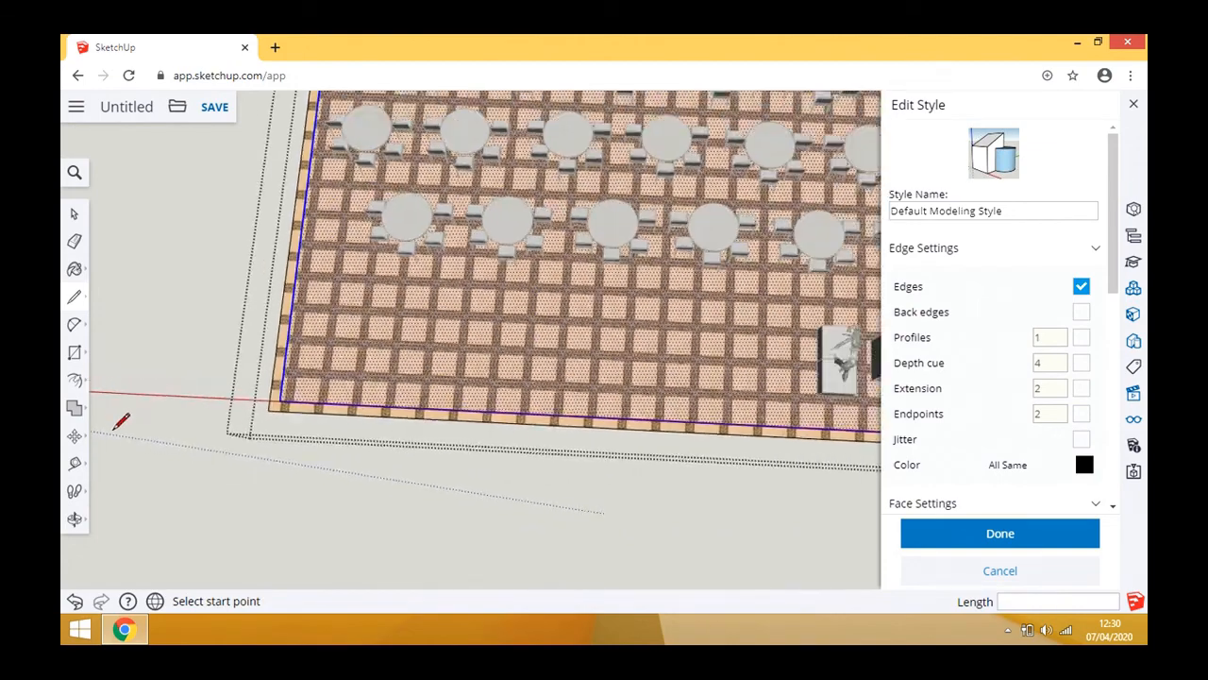
{"action": "middle_click_drag", "start_coordinate": [189, 459], "coordinate": [804, 416]}
{"action": "left_click", "coordinate": [798, 413]}
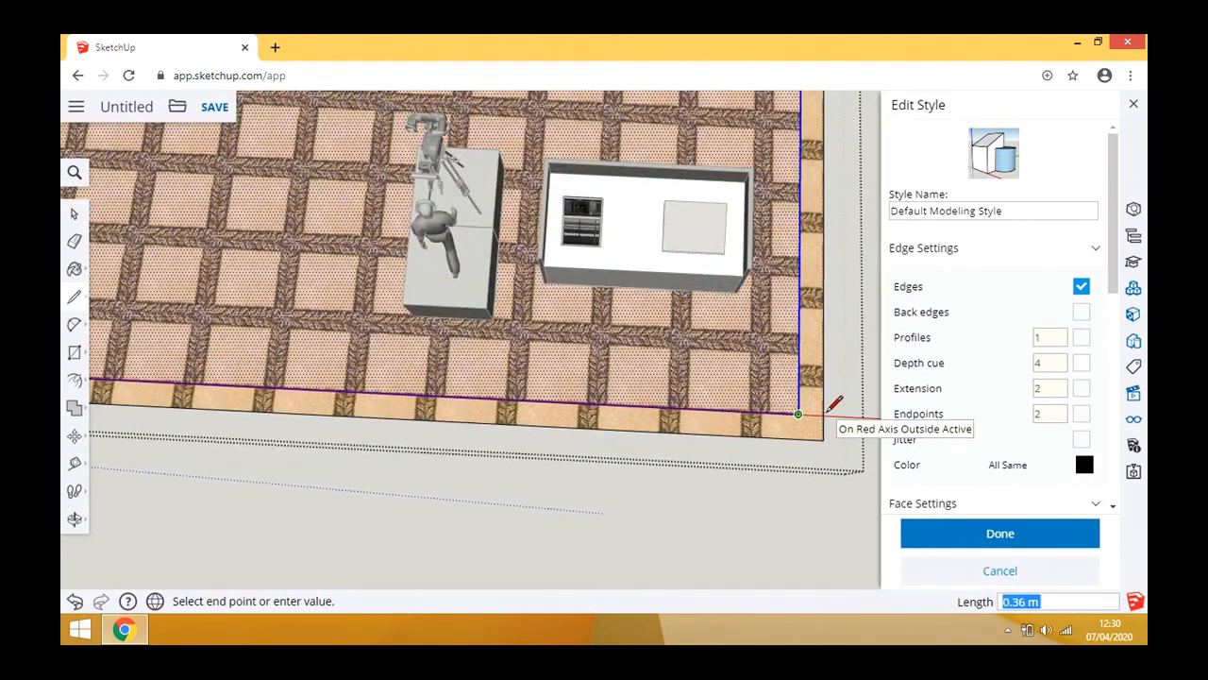
{"action": "key", "text": "Escape"}
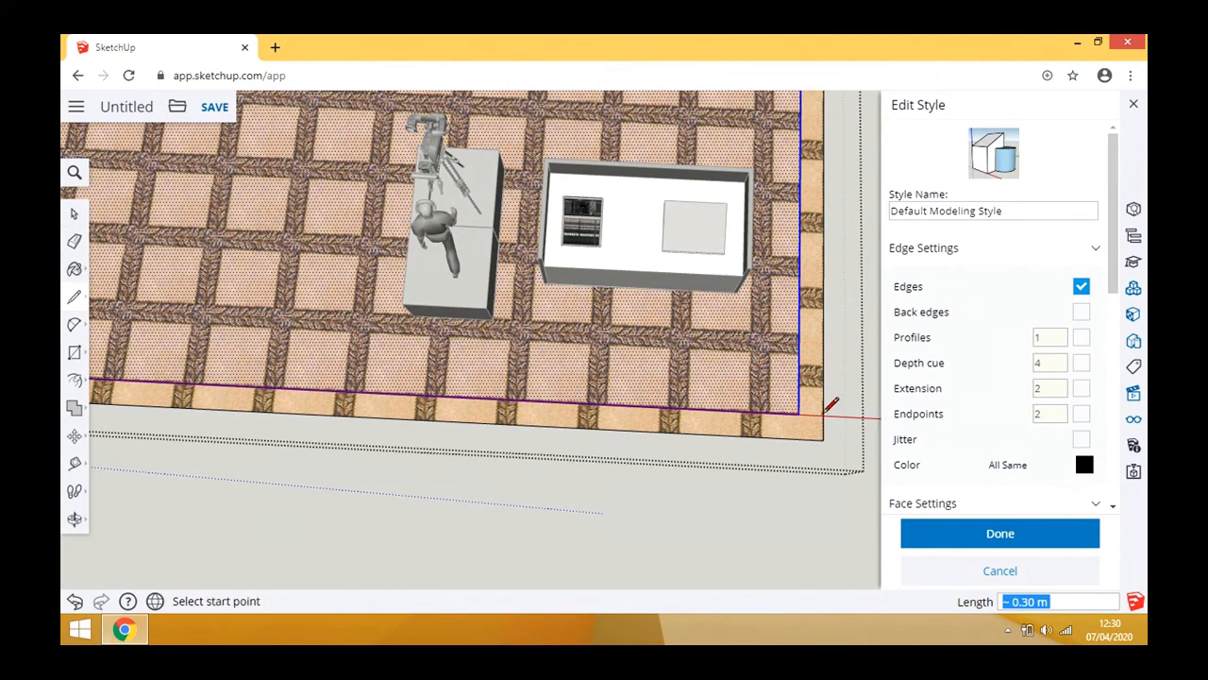
- Delete the border strip's face and its leftover outer edges along the open side behind the mixing desk
{"action": "left_click", "coordinate": [75, 214]}
{"action": "left_click", "coordinate": [347, 416]}
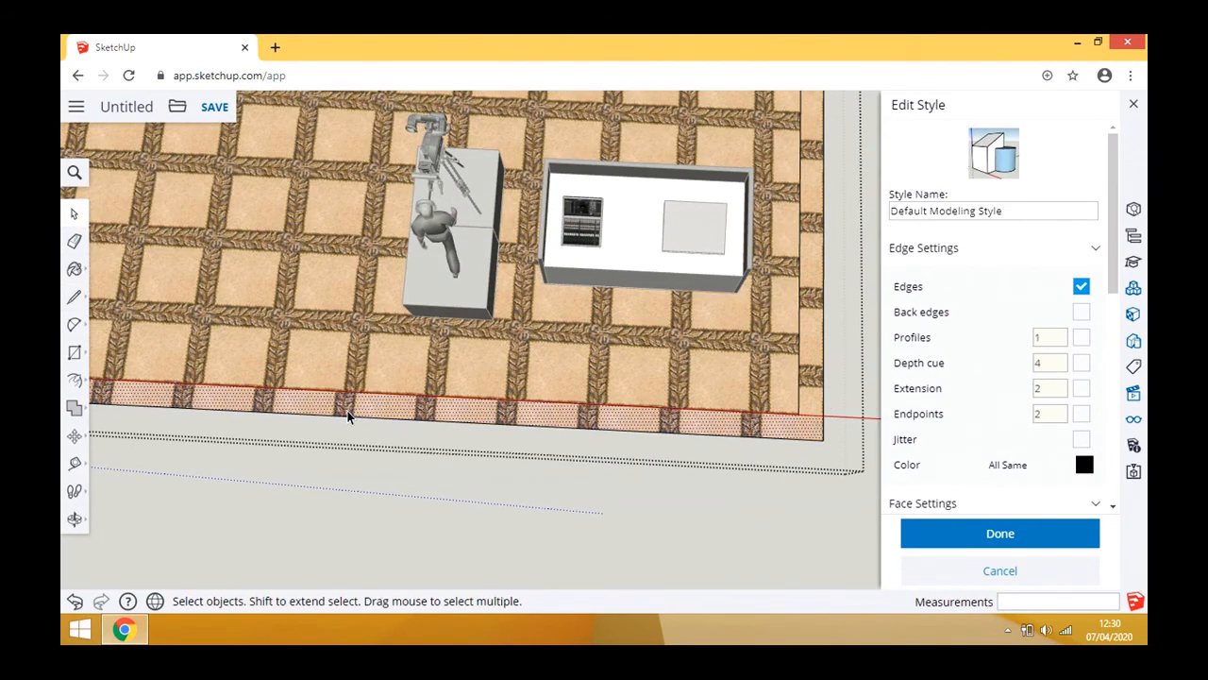
{"action": "key", "text": "Delete"}
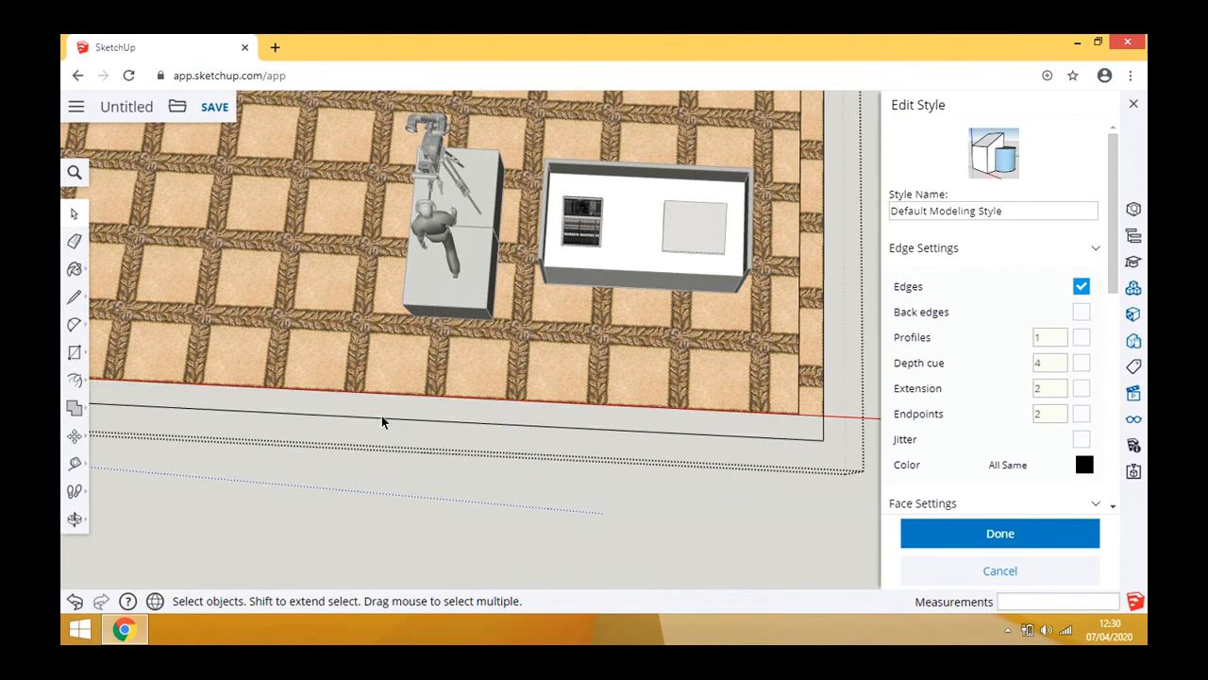
{"action": "left_click", "coordinate": [819, 440]}
{"action": "key", "text": "Delete"}
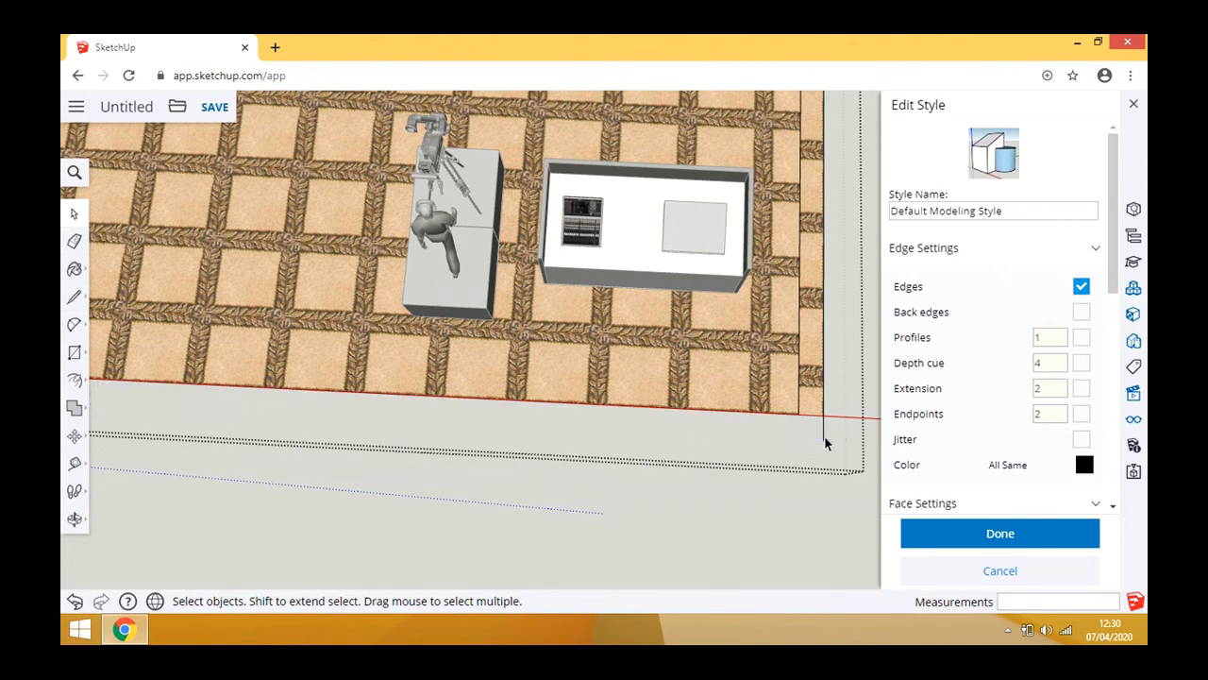
{"action": "scroll", "coordinate": [817, 406], "scroll_direction": "down", "scroll_amount": 6}
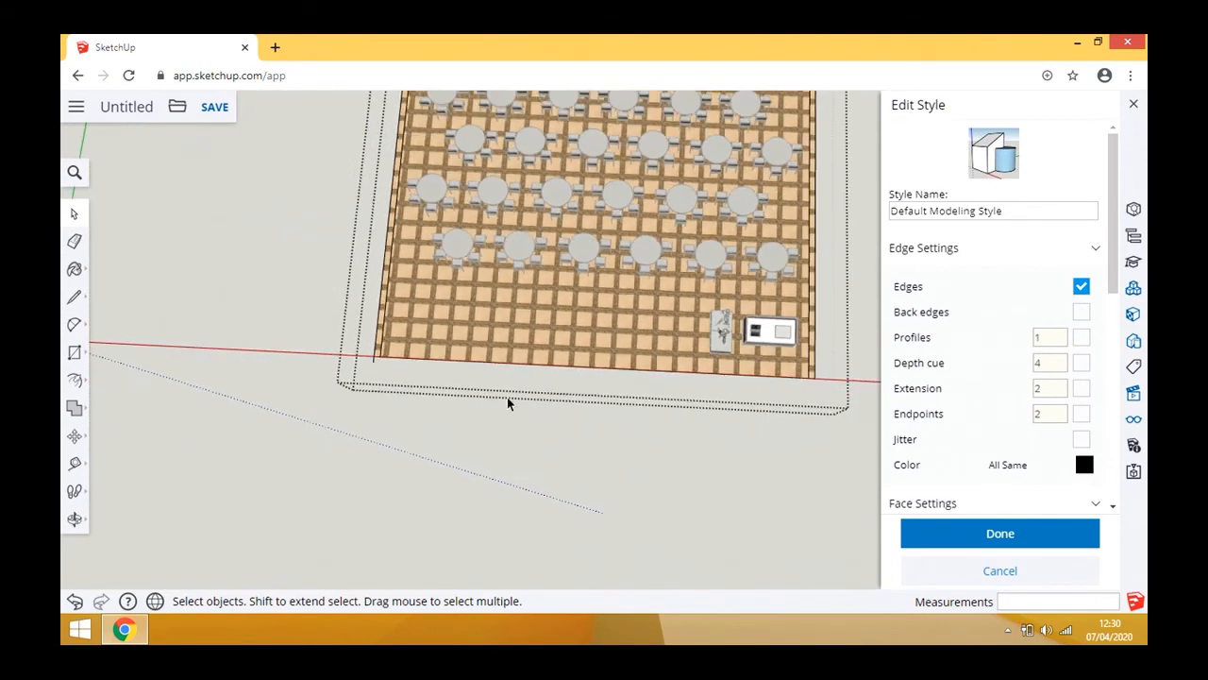
{"action": "middle_click_drag", "start_coordinate": [507, 399], "coordinate": [409, 367]}
{"action": "scroll", "coordinate": [464, 353], "scroll_direction": "up", "scroll_amount": 5}
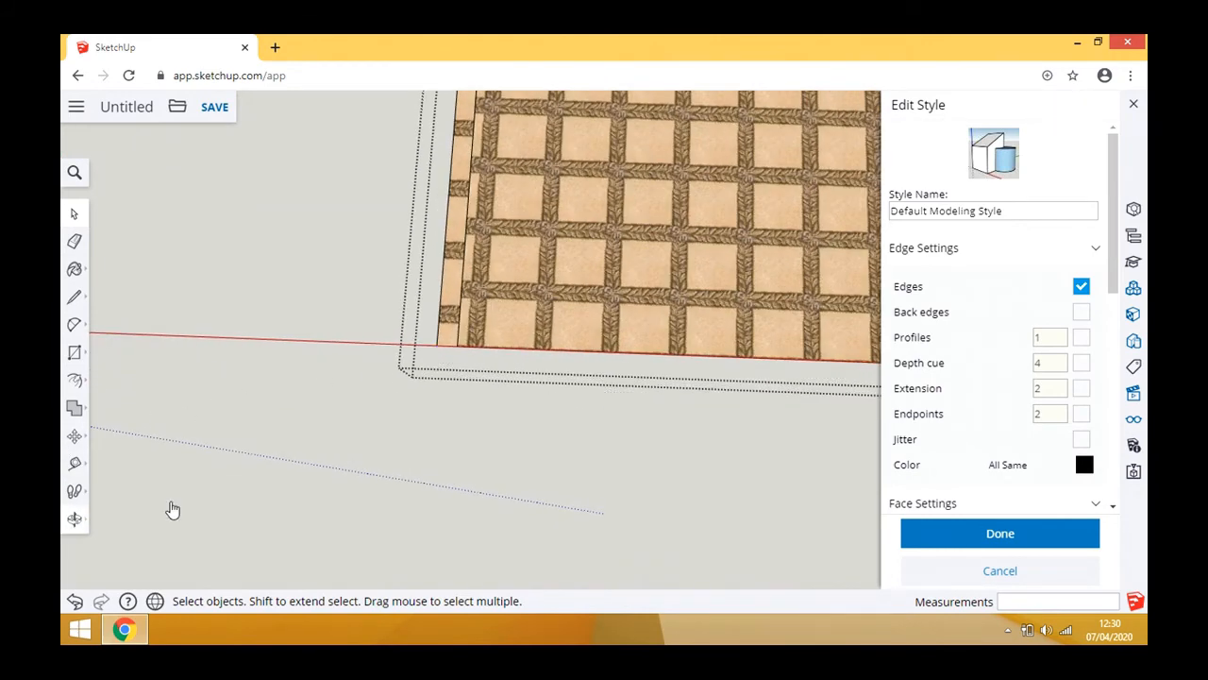
- Push/Pull the remaining U-shaped border strip up 5 m to form the studio walls
{"action": "middle_click_drag", "start_coordinate": [173, 509], "coordinate": [221, 374]}
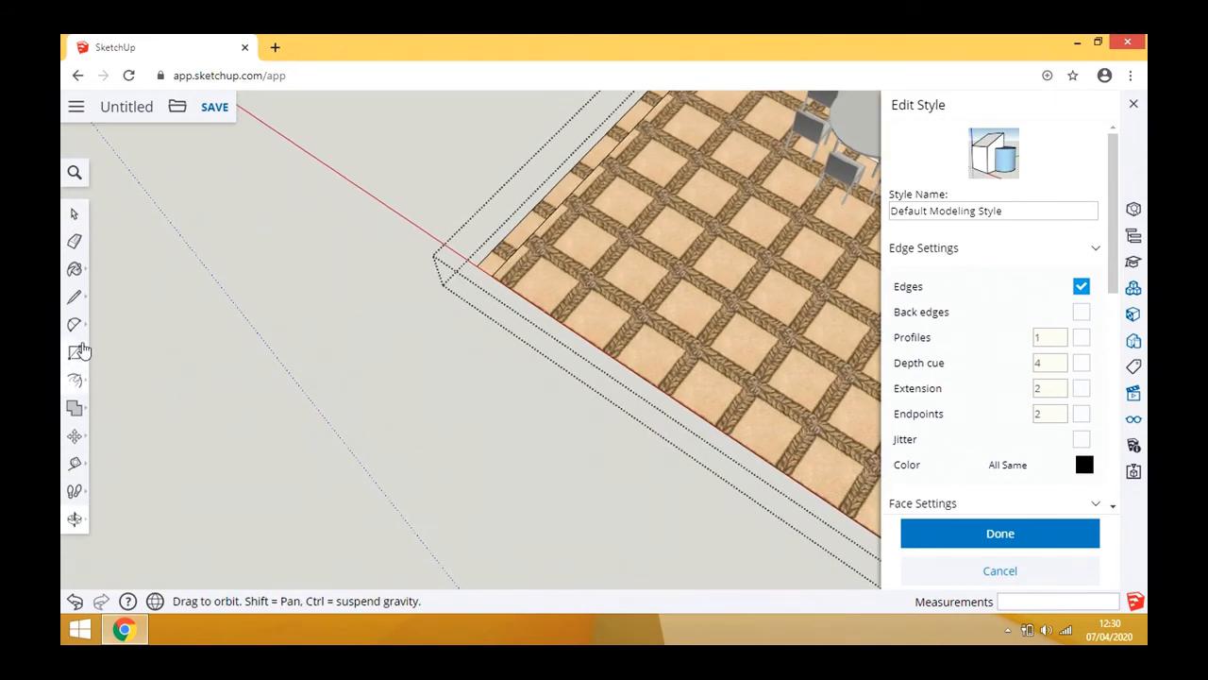
{"action": "left_click", "coordinate": [77, 385]}
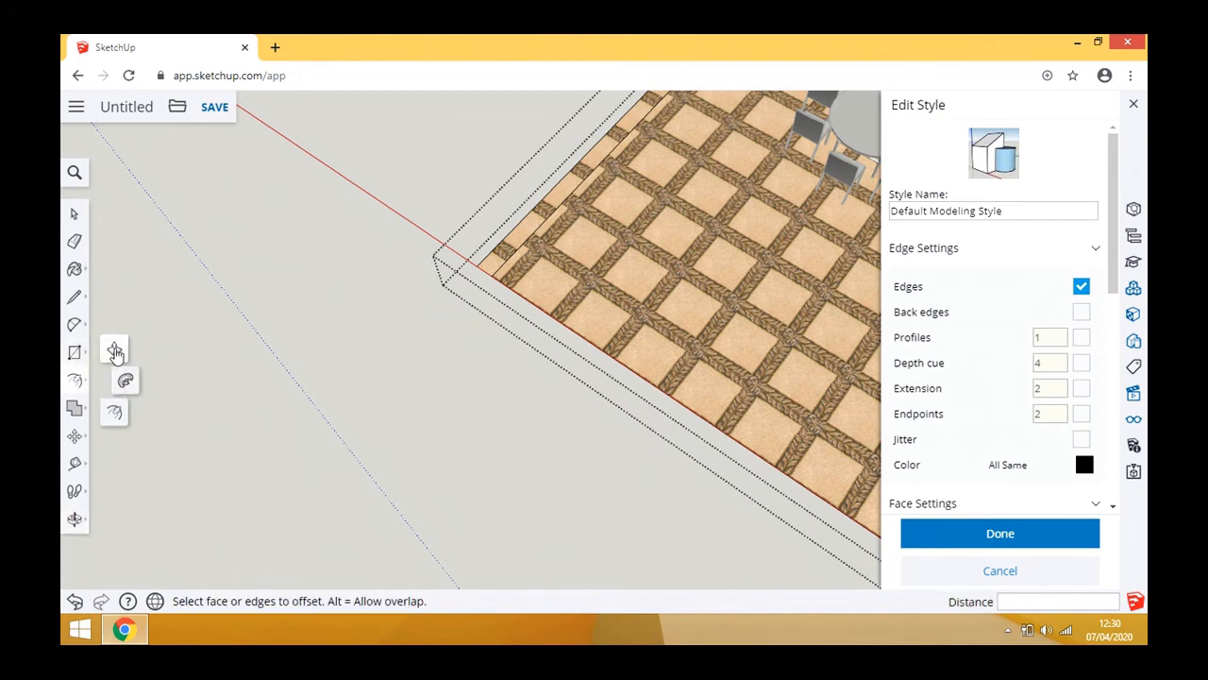
{"action": "left_click", "coordinate": [114, 350]}
{"action": "left_click", "coordinate": [518, 245]}
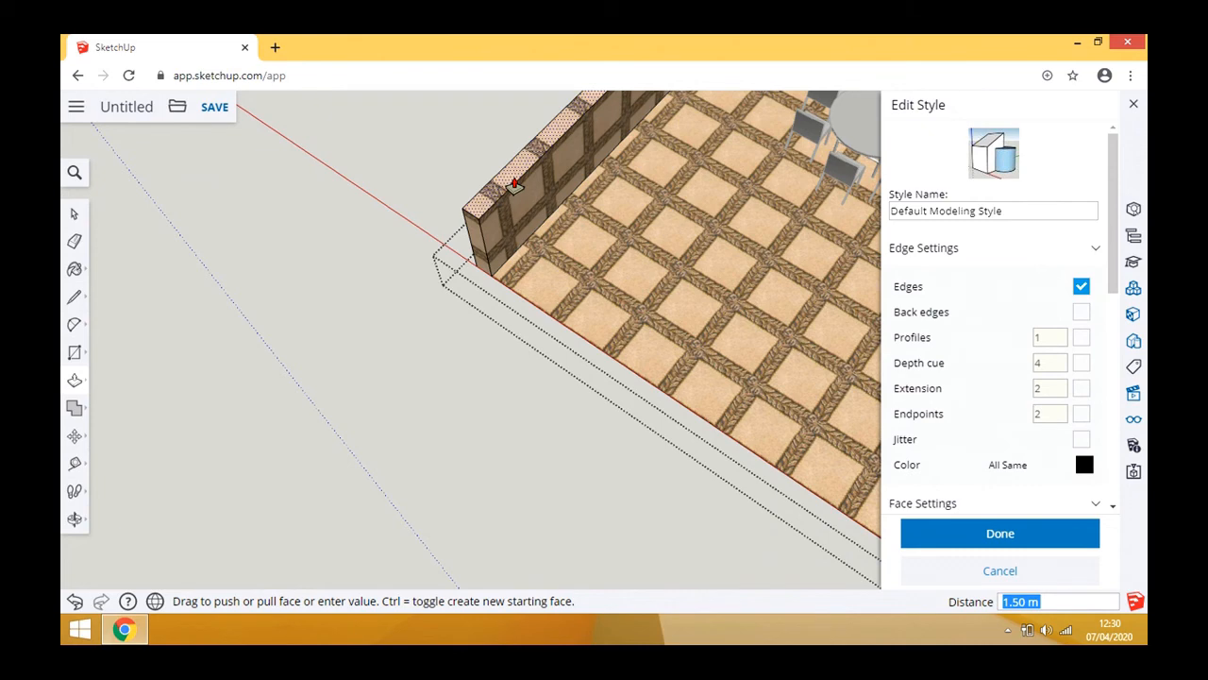
{"action": "type", "text": "5m"}
{"action": "key", "text": "Return"}
{"action": "middle_click_drag", "start_coordinate": [463, 278], "coordinate": [277, 450]}
{"action": "left_click", "coordinate": [74, 214]}
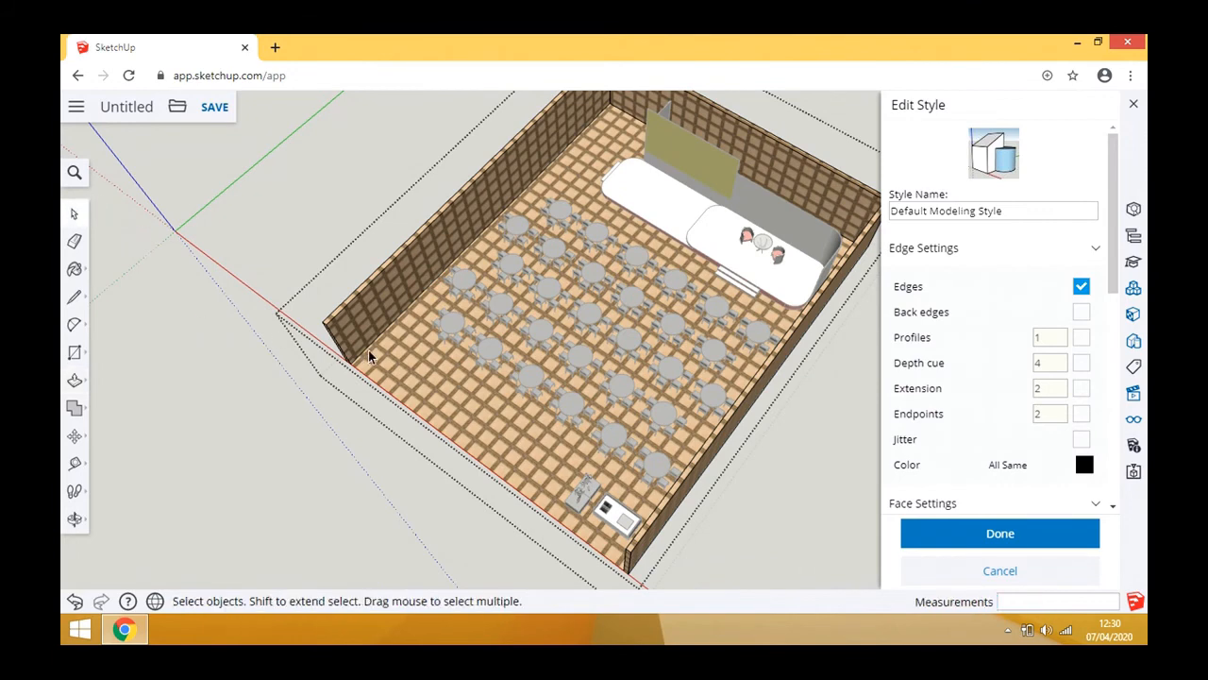
{"action": "triple_click", "coordinate": [397, 356]}
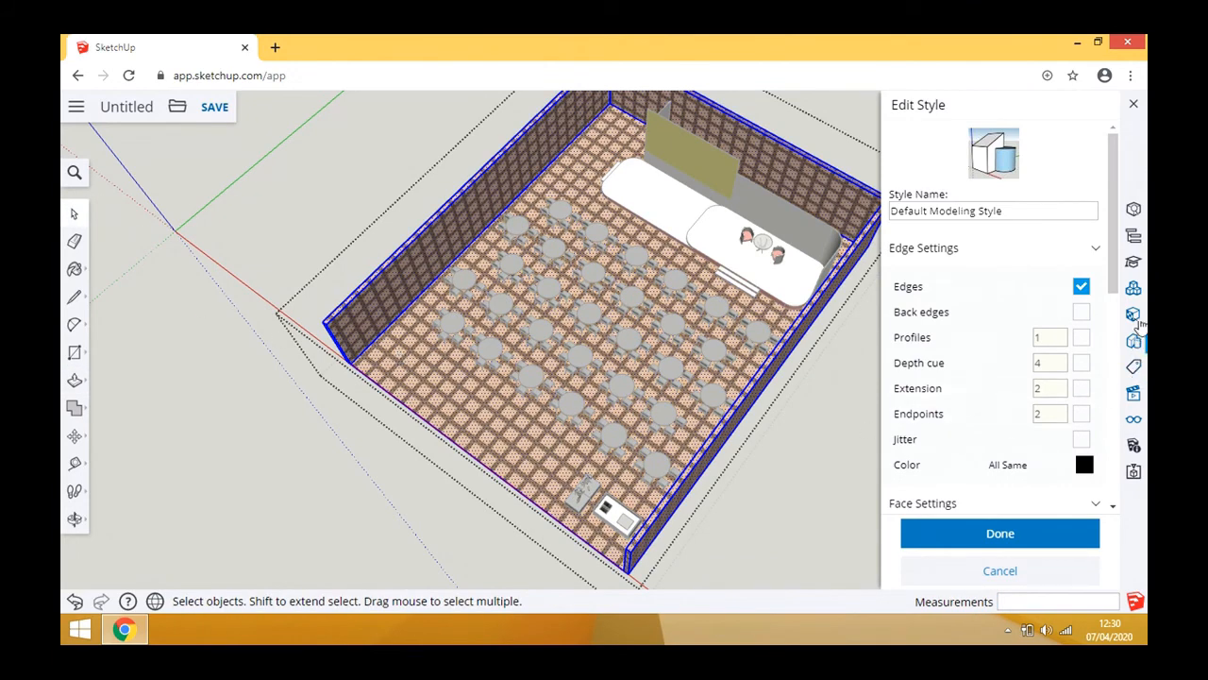
{"action": "left_click", "coordinate": [1096, 251]}
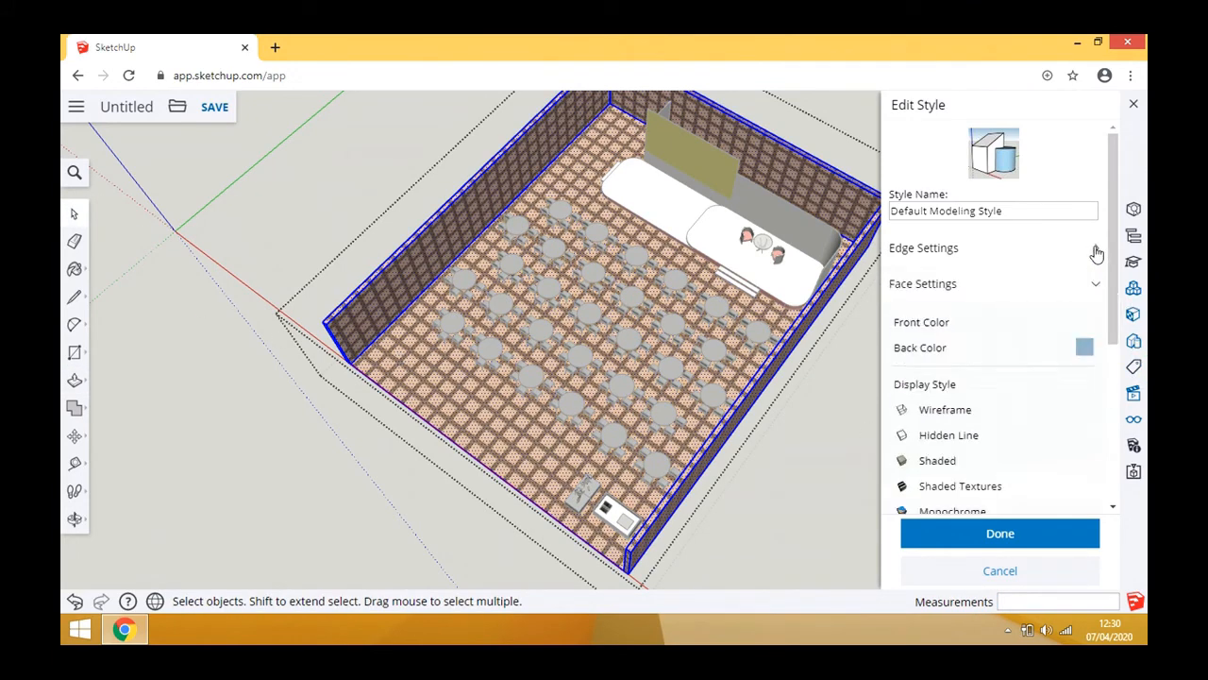
{"action": "left_click", "coordinate": [1096, 251]}
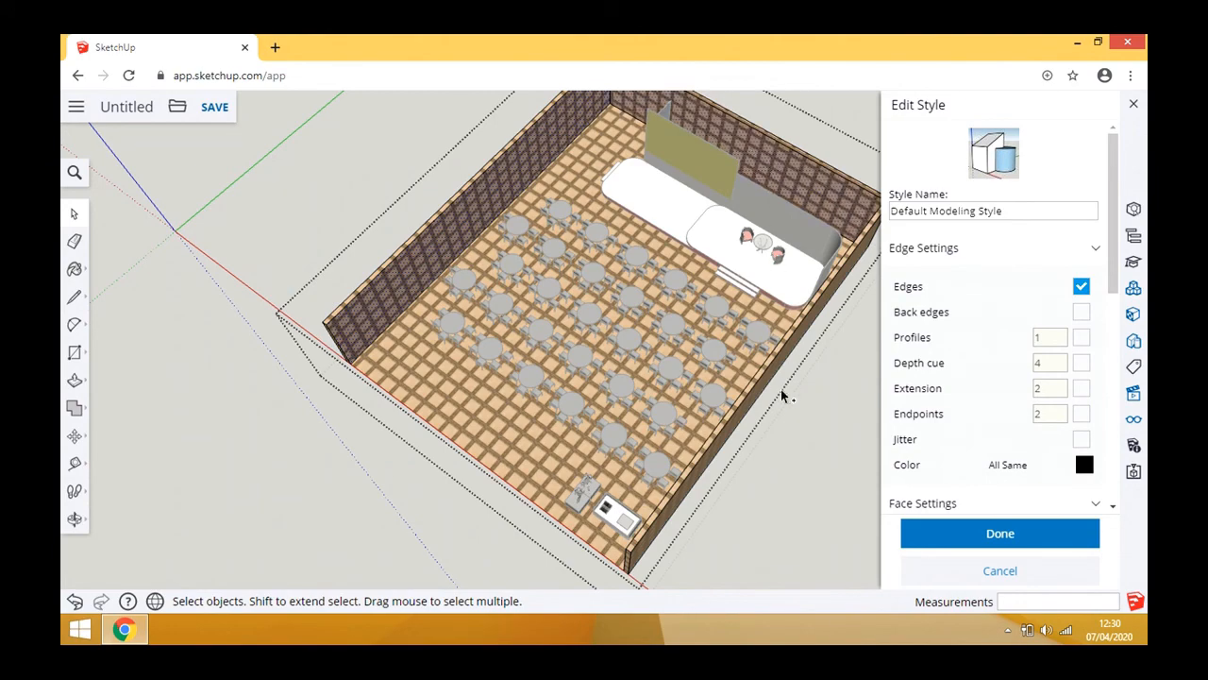
- Select the inner, outer, top and end faces of the three walls together, leaving out the floor
{"action": "scroll", "coordinate": [706, 456], "scroll_direction": "up", "scroll_amount": 5}
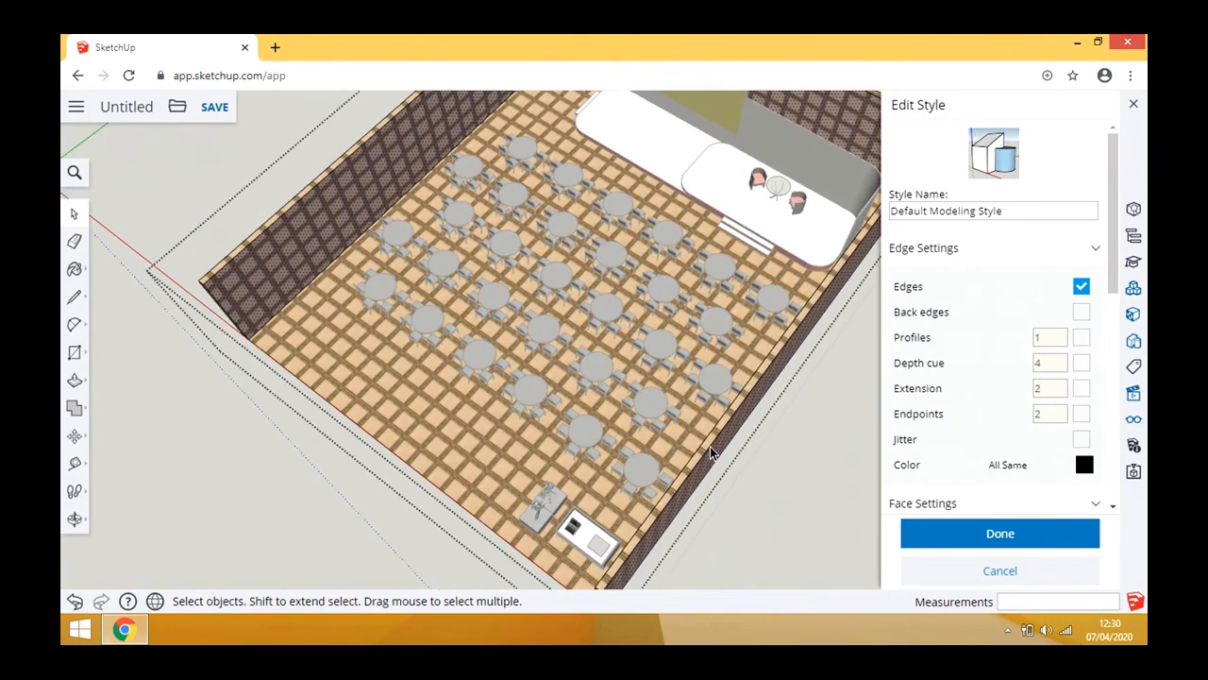
{"action": "scroll", "coordinate": [610, 414], "scroll_direction": "down", "scroll_amount": 5}
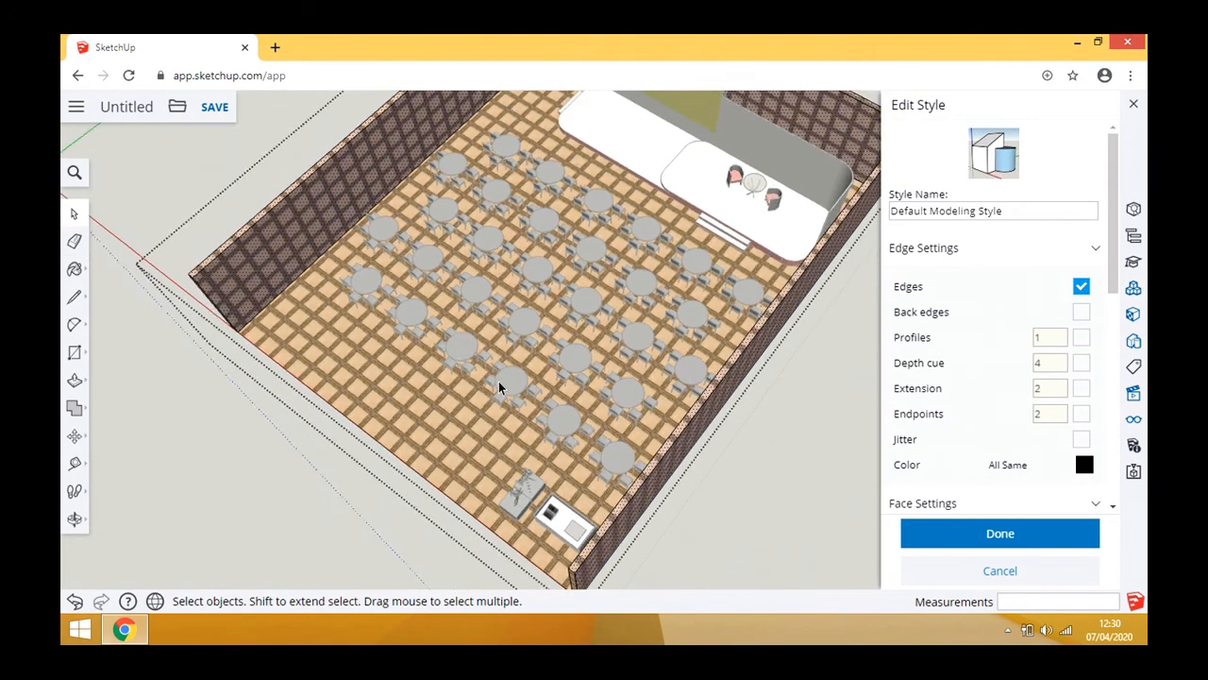
{"action": "scroll", "coordinate": [205, 235], "scroll_direction": "up", "scroll_amount": 4}
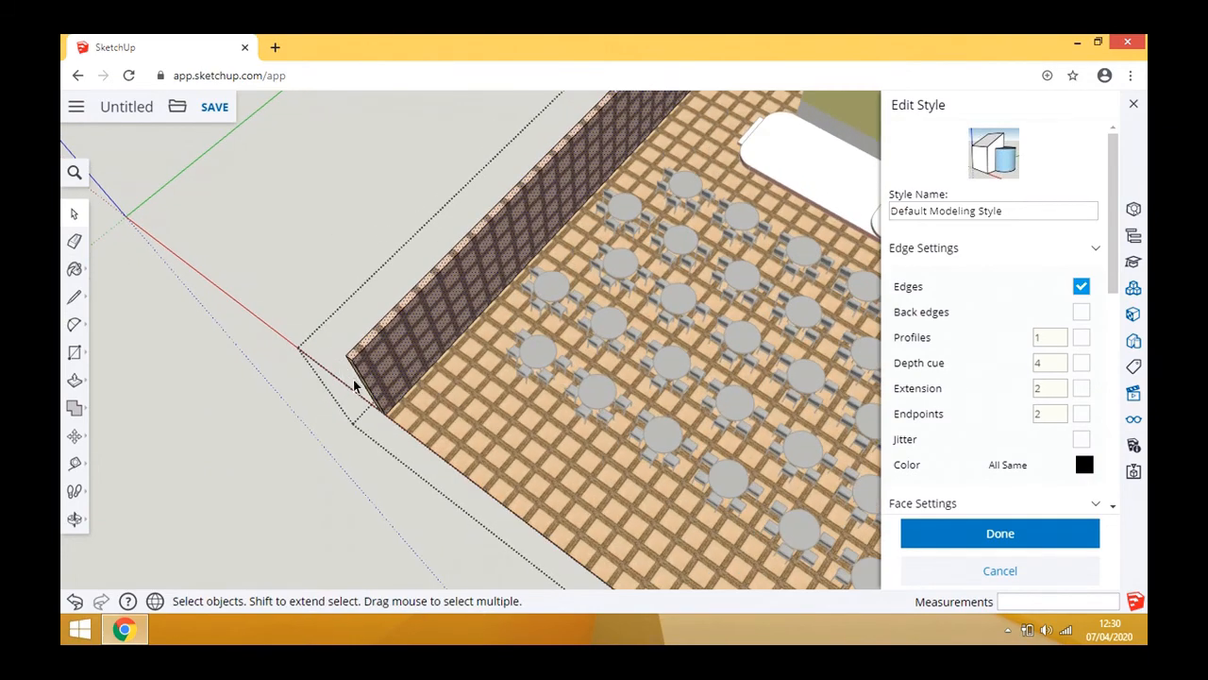
{"action": "scroll", "coordinate": [357, 383], "scroll_direction": "up", "scroll_amount": 5}
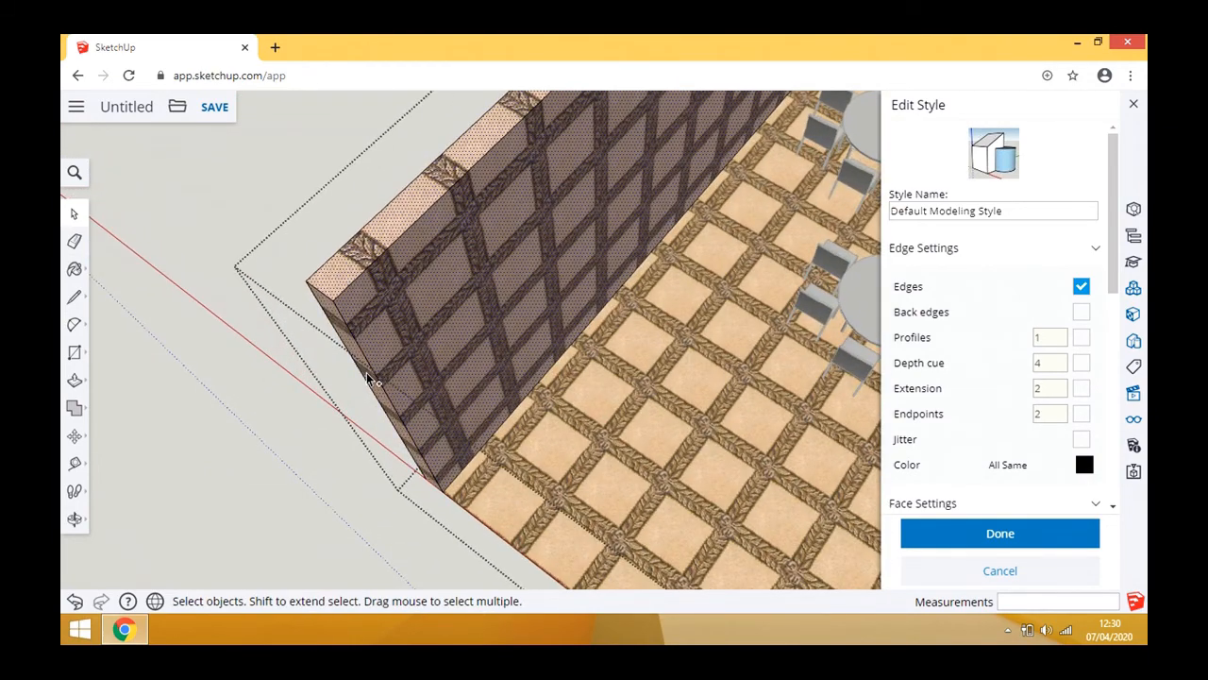
{"action": "scroll", "coordinate": [369, 378], "scroll_direction": "down", "scroll_amount": 2}
{"action": "left_click", "coordinate": [75, 519]}
{"action": "mouse_move", "coordinate": [479, 436]}
{"action": "left_mouse_down"}
{"action": "mouse_move", "coordinate": [471, 447]}
{"action": "mouse_move", "coordinate": [610, 396]}
{"action": "mouse_move", "coordinate": [482, 437]}
{"action": "left_mouse_up"}
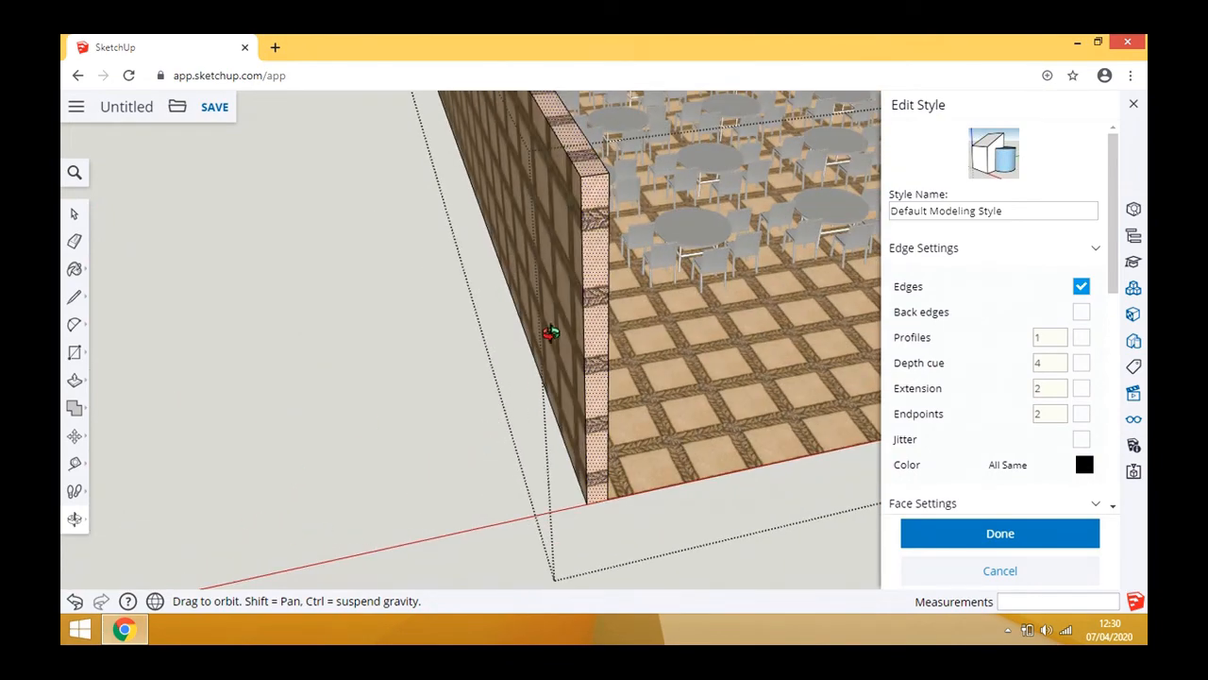
{"action": "left_click_drag", "start_coordinate": [593, 359], "coordinate": [579, 363]}
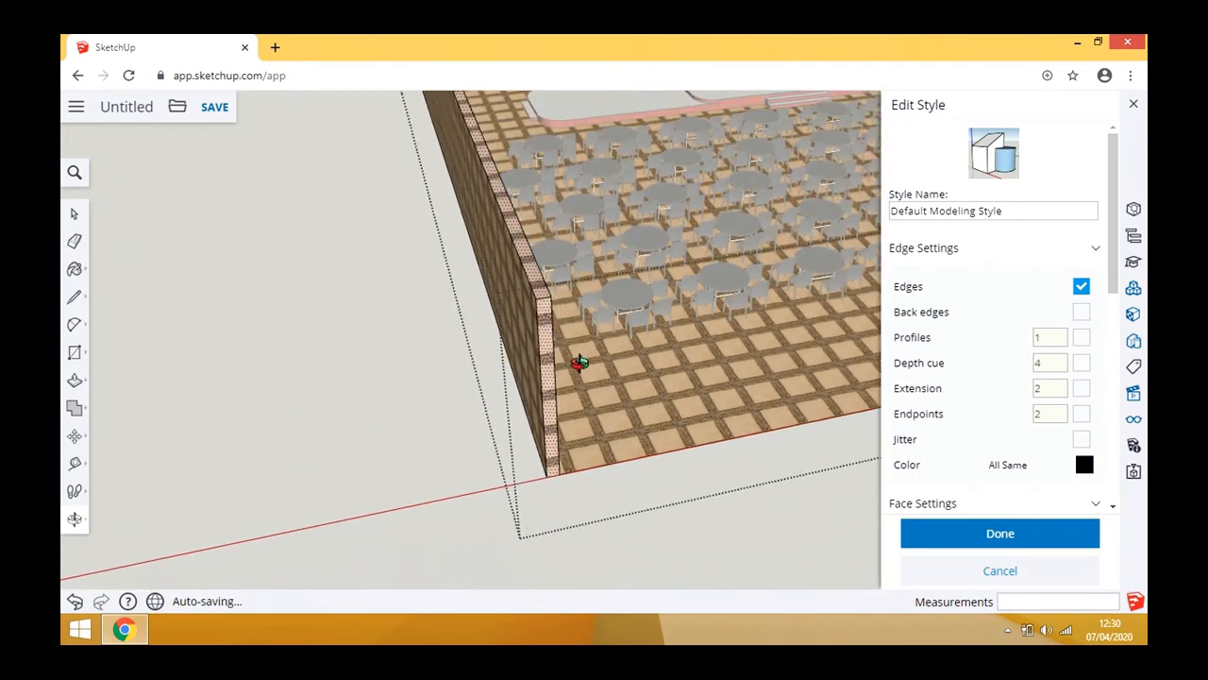
{"action": "scroll", "coordinate": [437, 370], "scroll_direction": "down", "scroll_amount": 4}
{"action": "left_click_drag", "start_coordinate": [438, 357], "coordinate": [62, 119]}
{"action": "left_click", "coordinate": [77, 216]}
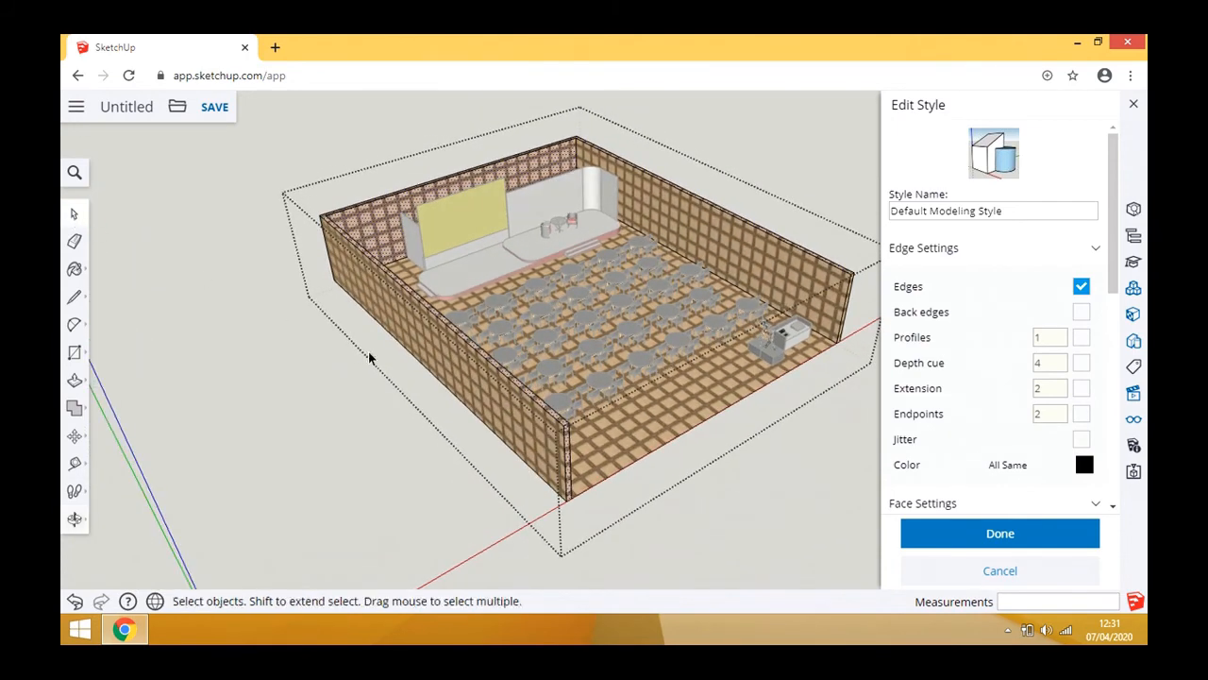
{"action": "left_click", "coordinate": [429, 356], "text": "shift"}
{"action": "left_click", "coordinate": [731, 244], "text": "shift"}
- Paint the selected wall faces with Wood Cherry Original and close the floor group
{"action": "left_click", "coordinate": [78, 270]}
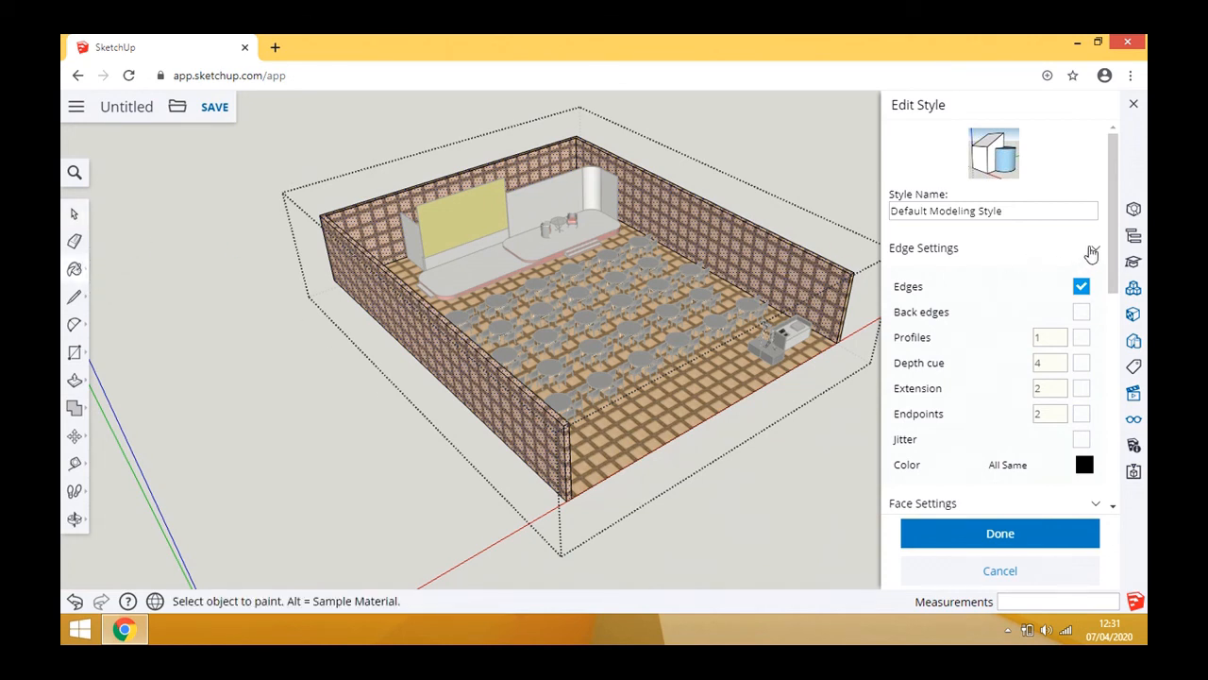
{"action": "left_click", "coordinate": [1134, 103]}
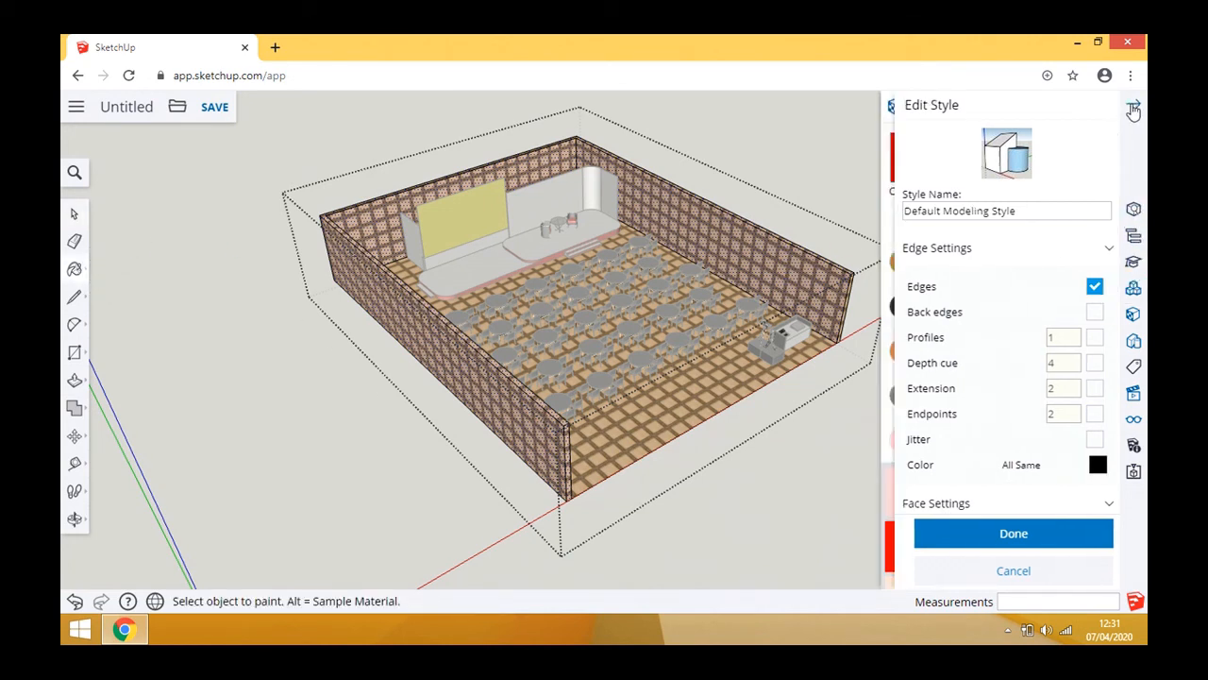
{"action": "left_click_drag", "start_coordinate": [1114, 165], "coordinate": [1115, 171]}
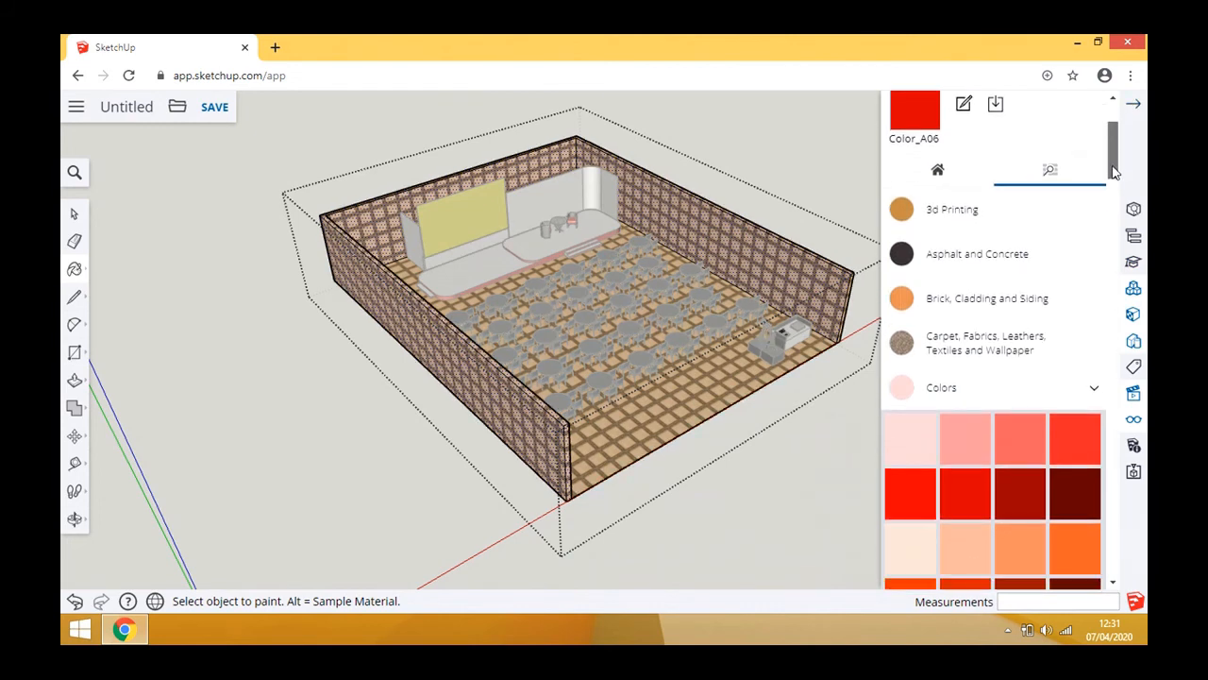
{"action": "left_click", "coordinate": [1095, 388]}
{"action": "scroll", "coordinate": [991, 489], "scroll_direction": "down", "scroll_amount": 5}
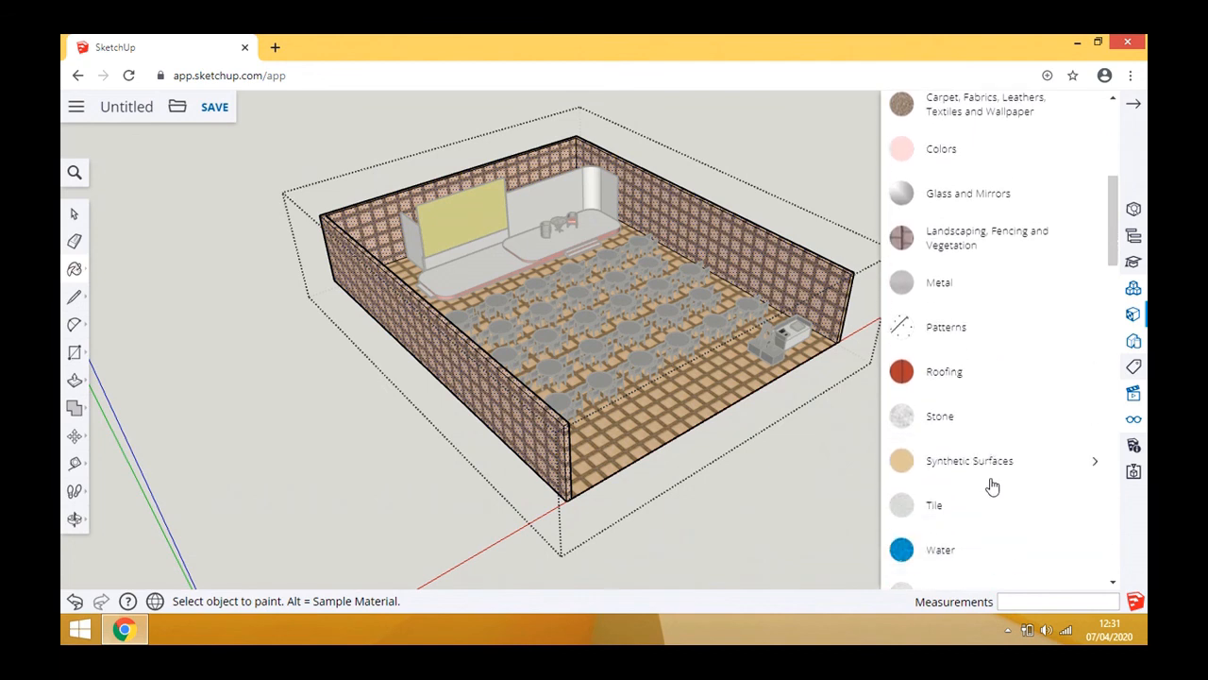
{"action": "left_click", "coordinate": [951, 482]}
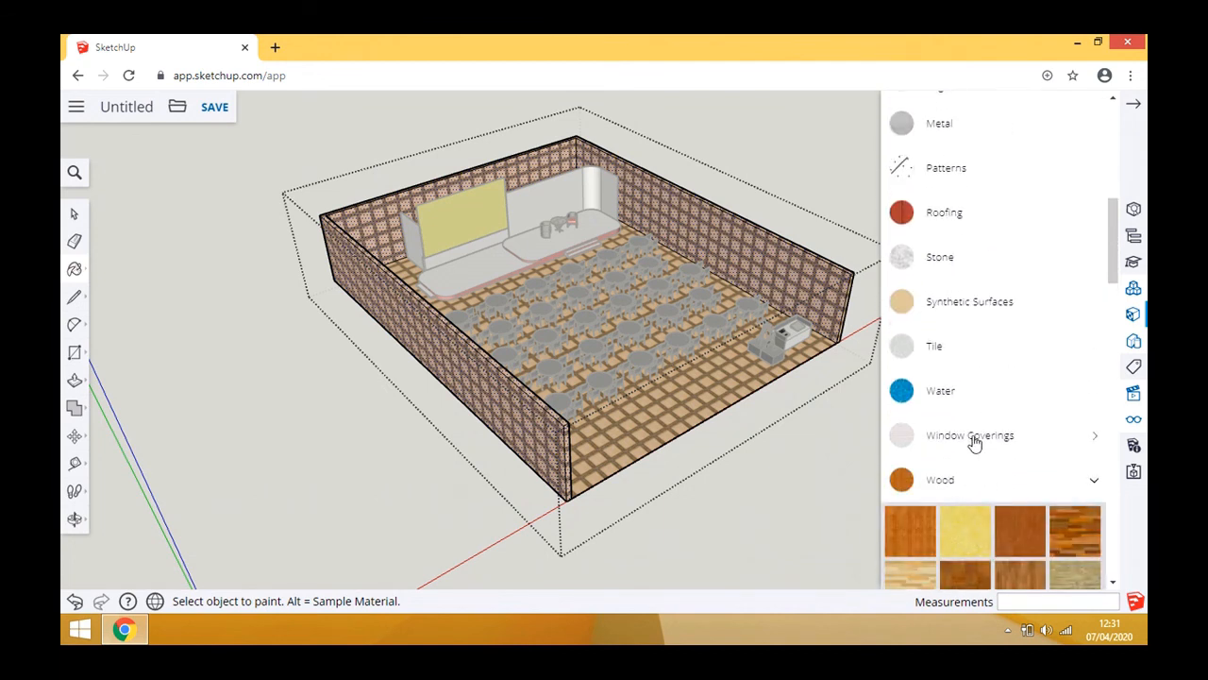
{"action": "scroll", "coordinate": [973, 442], "scroll_direction": "down", "scroll_amount": 3}
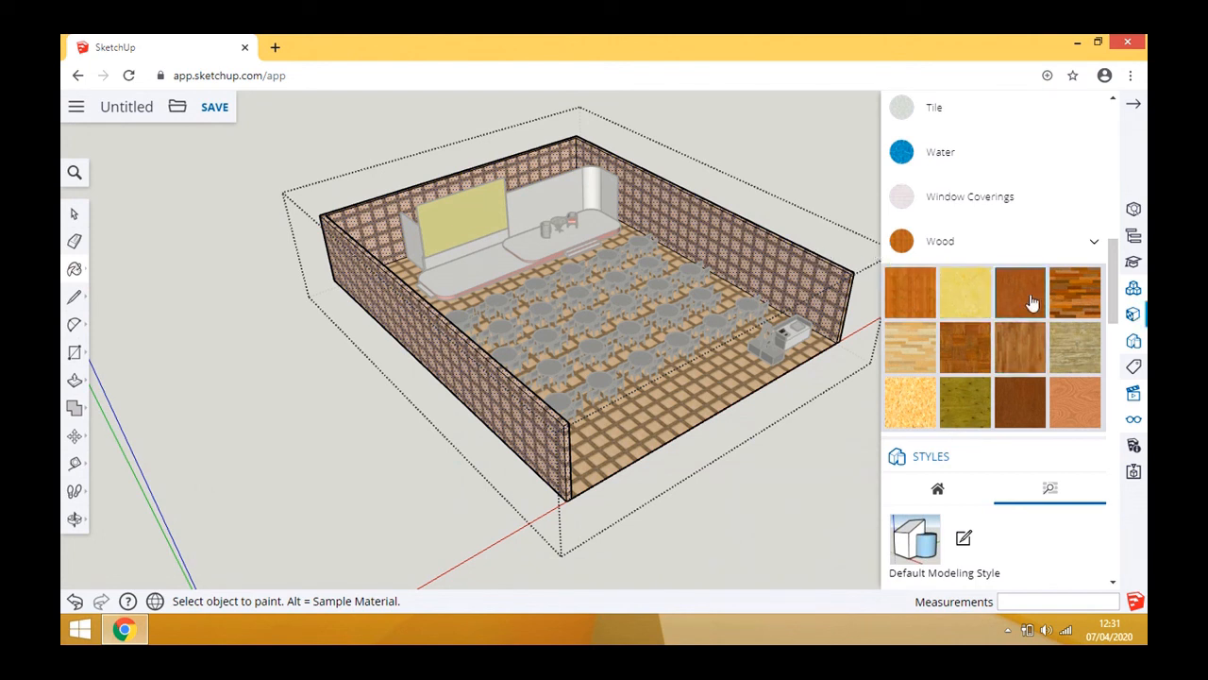
{"action": "left_click", "coordinate": [785, 264]}
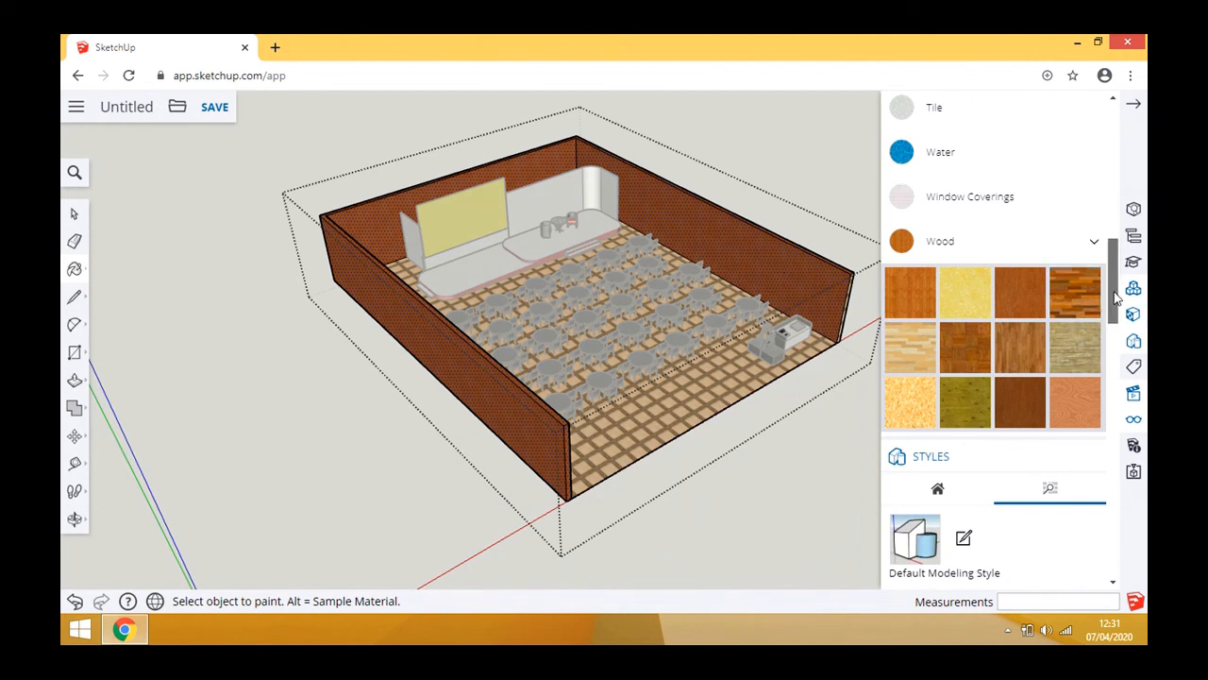
{"action": "left_click_drag", "start_coordinate": [1114, 290], "coordinate": [1116, 162]}
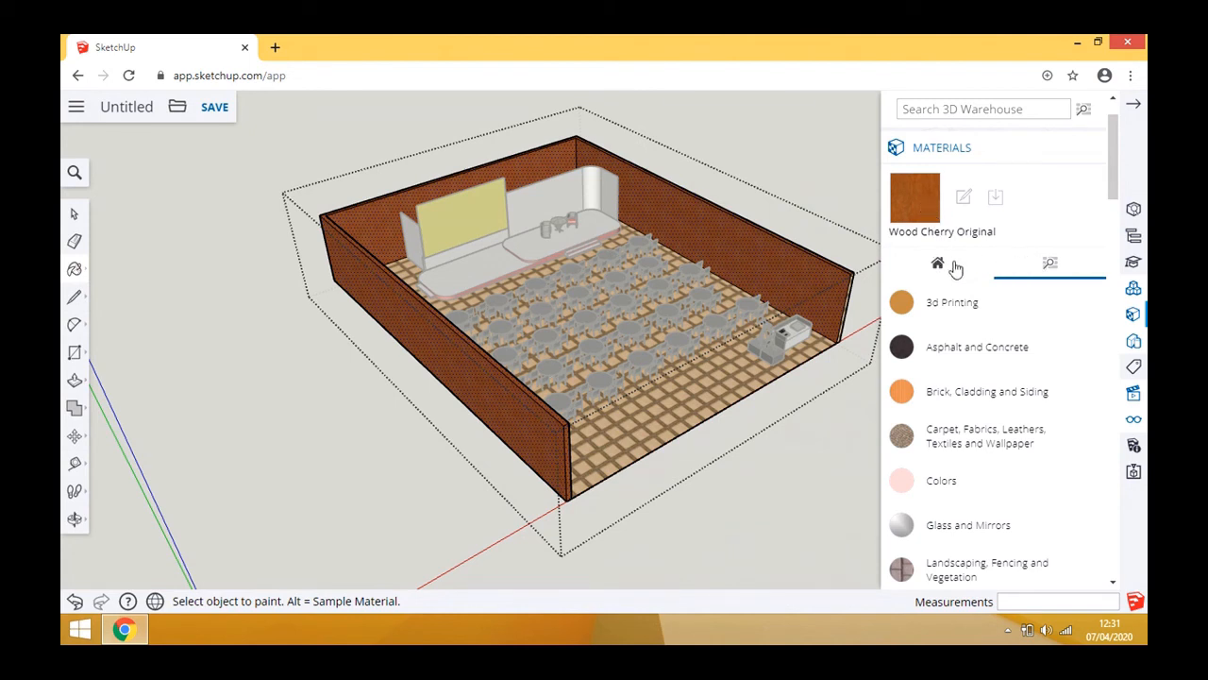
{"action": "left_click", "coordinate": [73, 216]}
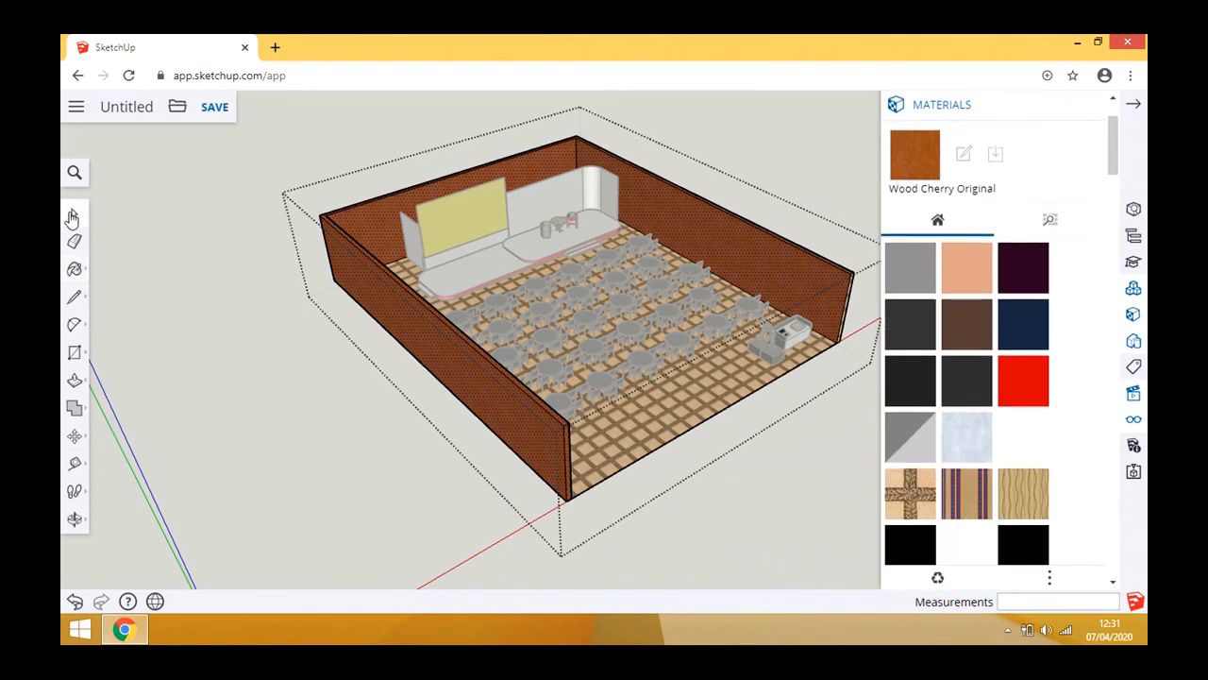
{"action": "left_click", "coordinate": [259, 345]}
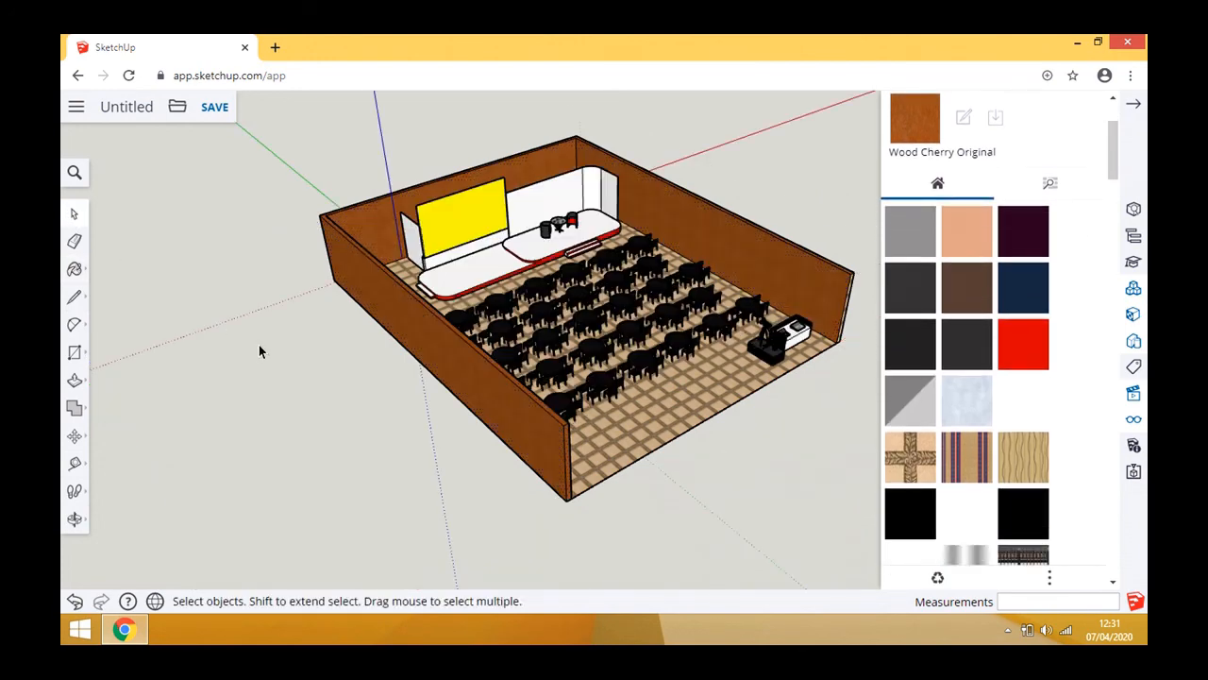
- Examine the cameraman's platform and the mixing desk from inside the studio, facing the stage
{"action": "left_click", "coordinate": [75, 518]}
{"action": "left_click_drag", "start_coordinate": [485, 315], "coordinate": [416, 292]}
{"action": "scroll", "coordinate": [746, 310], "scroll_direction": "up", "scroll_amount": 4}
{"action": "scroll", "coordinate": [772, 368], "scroll_direction": "up", "scroll_amount": 8}
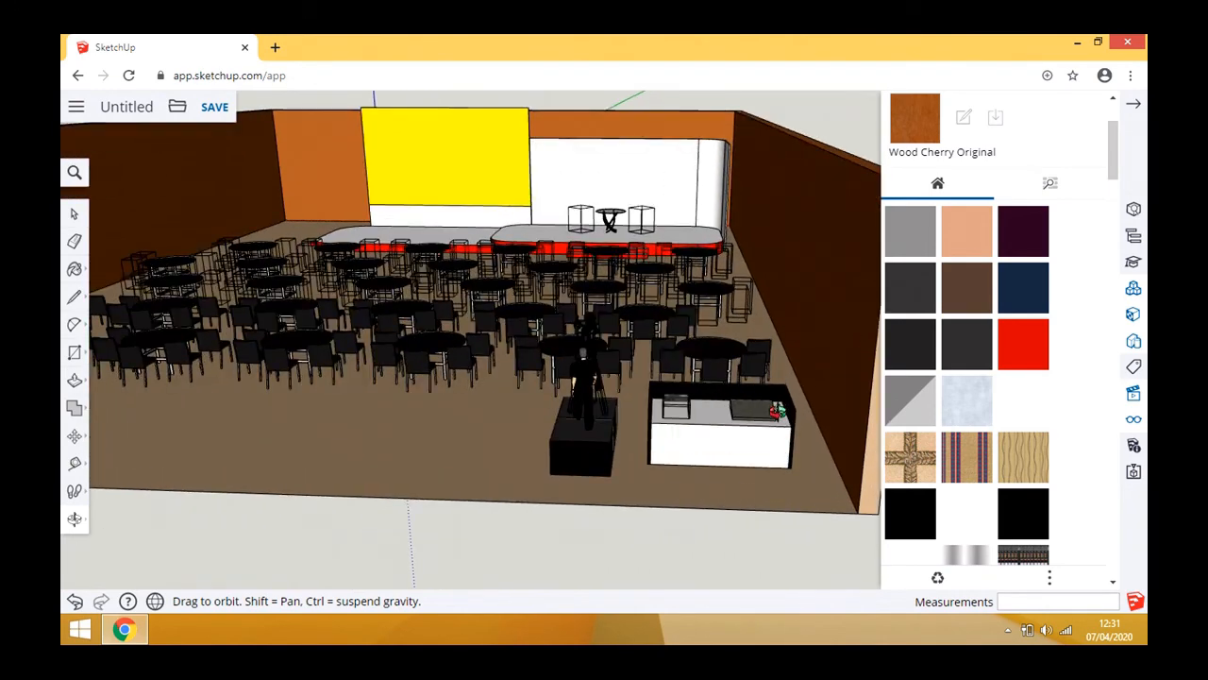
{"action": "scroll", "coordinate": [656, 370], "scroll_direction": "up", "scroll_amount": 10}
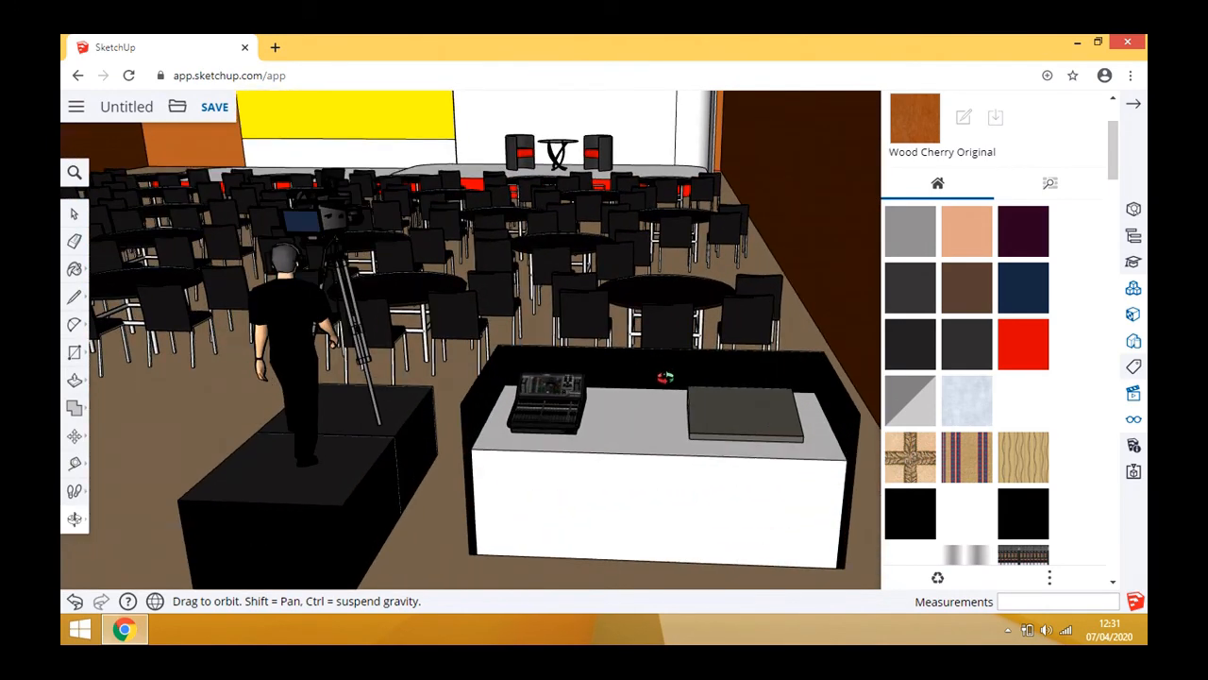
{"action": "left_click_drag", "start_coordinate": [652, 367], "coordinate": [652, 357]}
{"action": "scroll", "coordinate": [652, 361], "scroll_direction": "up", "scroll_amount": 3}
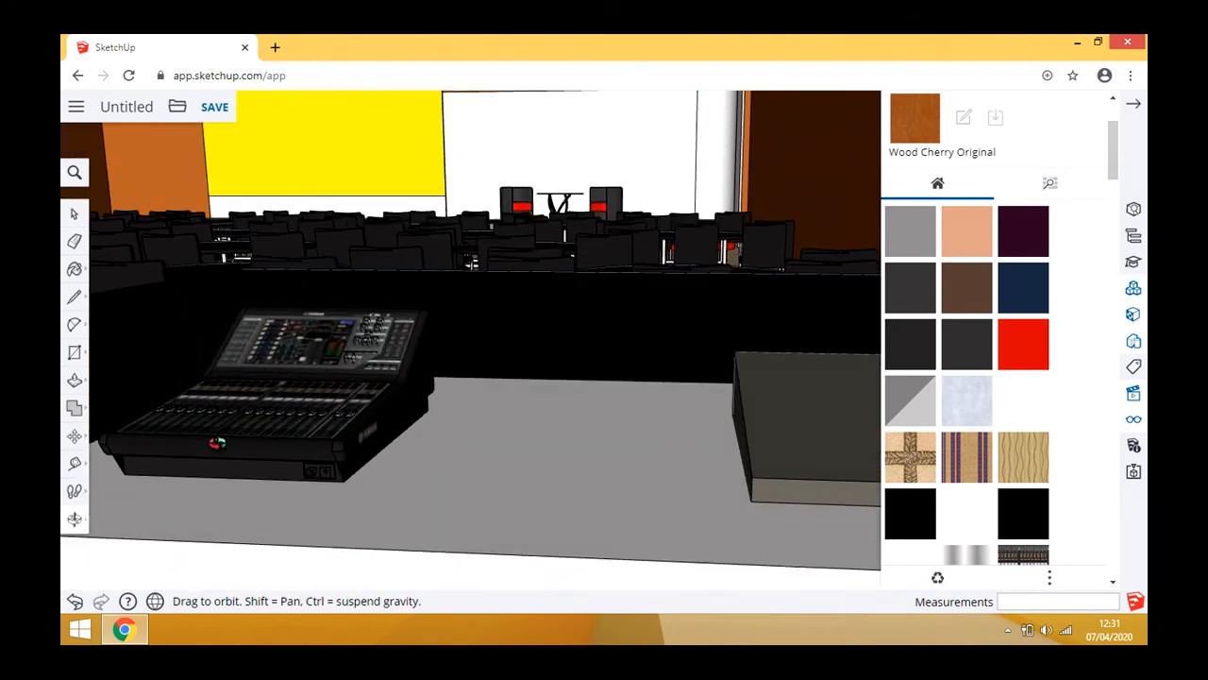
- Use the Look Around tool to view the audience tables and the stage screen at eye height
{"action": "left_click", "coordinate": [74, 519]}
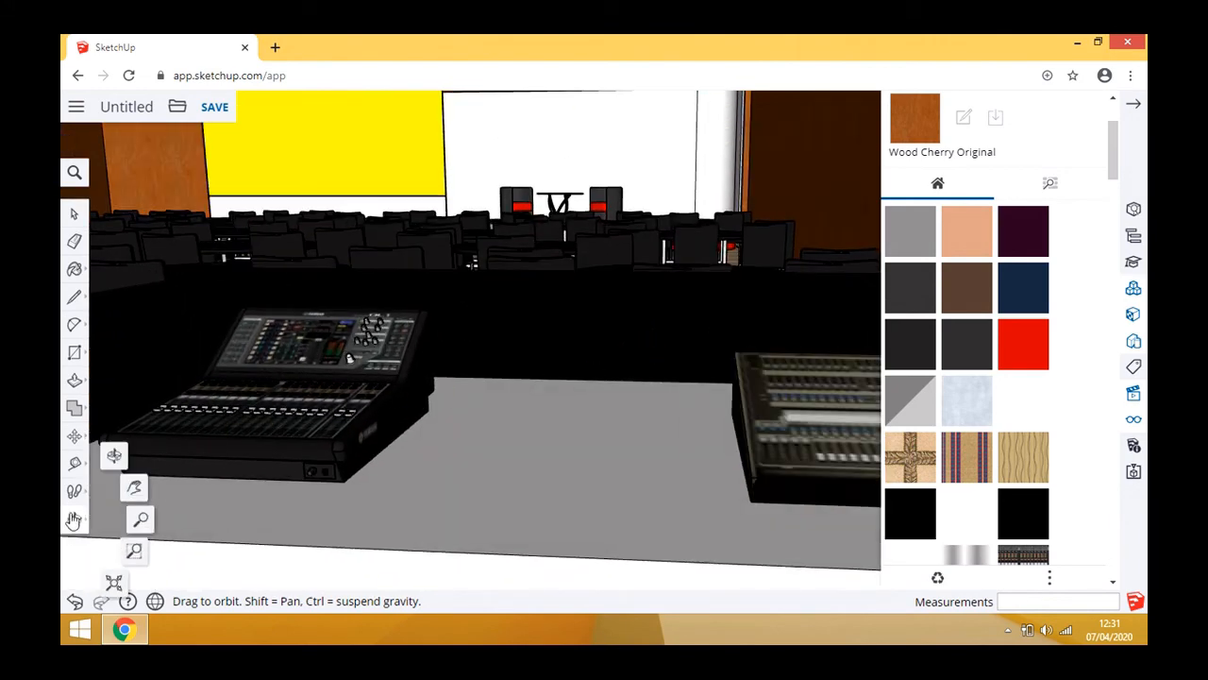
{"action": "left_click", "coordinate": [74, 491]}
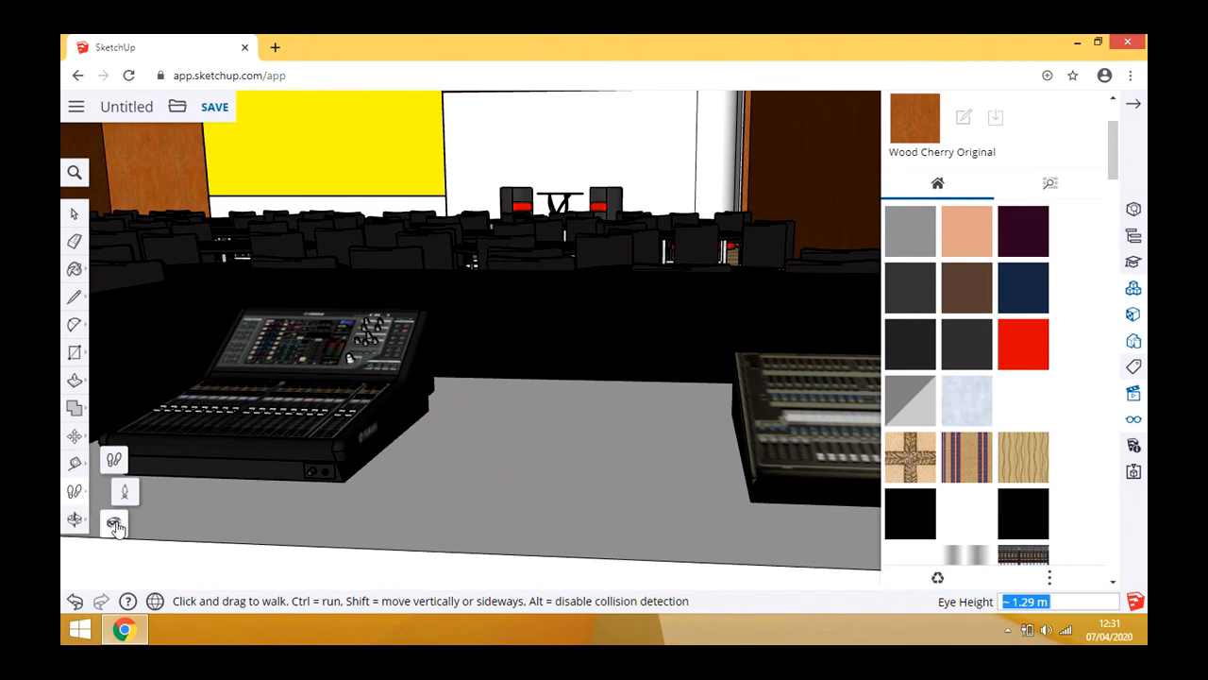
{"action": "left_click", "coordinate": [114, 525]}
{"action": "left_click_drag", "start_coordinate": [350, 357], "coordinate": [623, 321]}
{"action": "scroll", "coordinate": [496, 293], "scroll_direction": "up", "scroll_amount": 3}
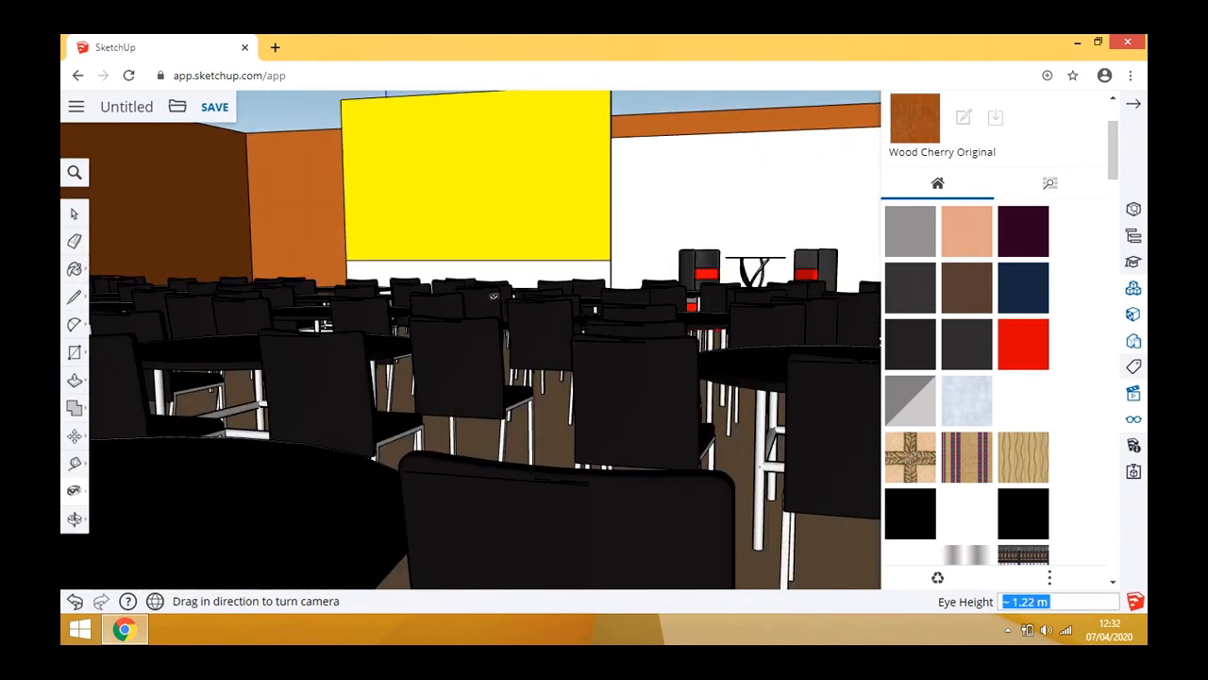
- Move forward through the audience tables and look around at the stage and screen from seated eye height
{"action": "scroll", "coordinate": [487, 307], "scroll_direction": "up", "scroll_amount": 2}
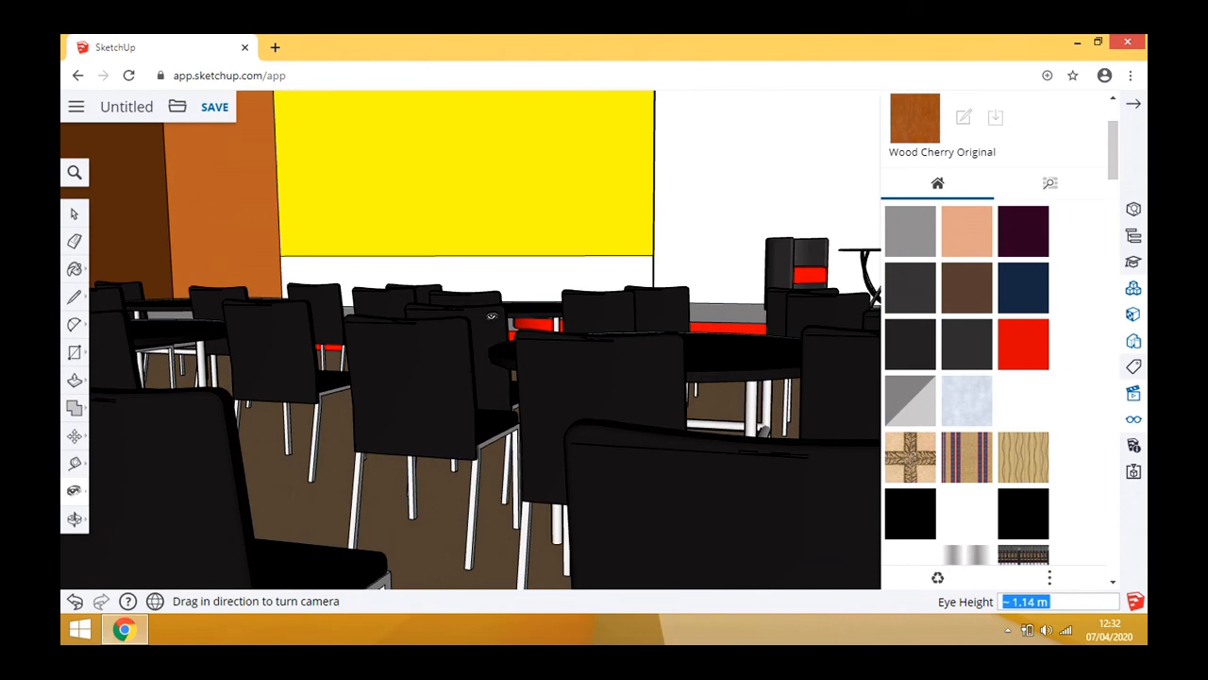
{"action": "scroll", "coordinate": [492, 317], "scroll_direction": "up", "scroll_amount": 2}
{"action": "scroll", "coordinate": [400, 276], "scroll_direction": "up", "scroll_amount": 2}
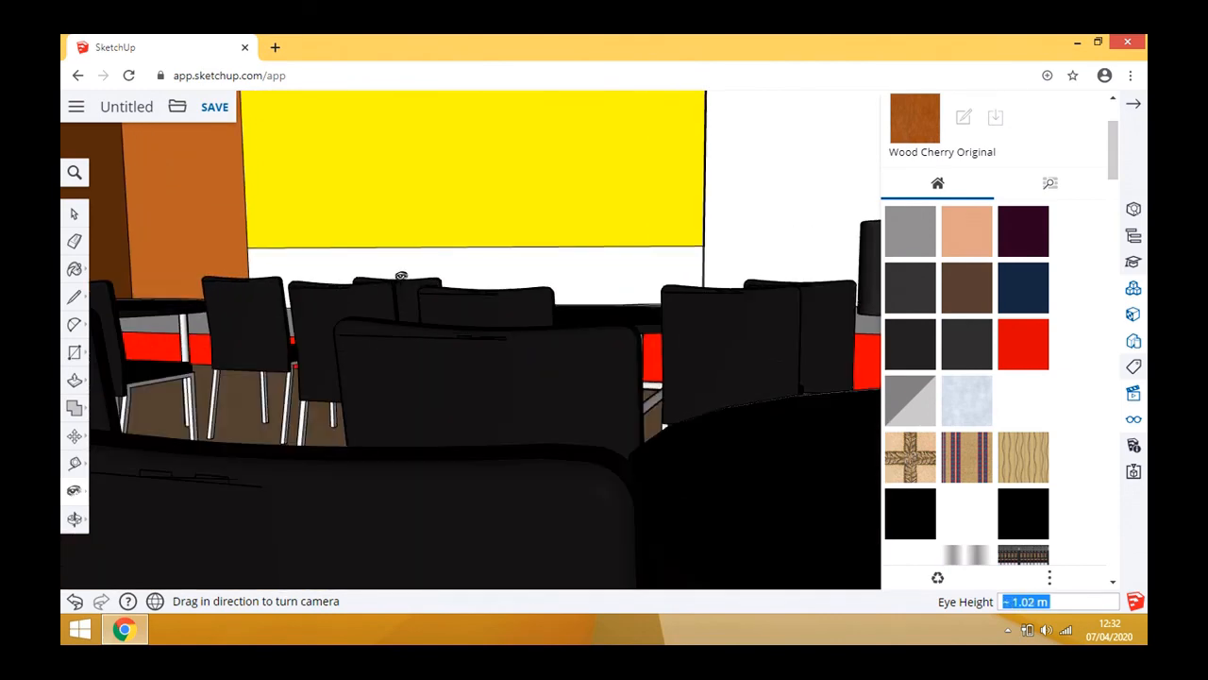
{"action": "left_click_drag", "start_coordinate": [420, 282], "coordinate": [766, 405]}
{"action": "left_click_drag", "start_coordinate": [707, 355], "coordinate": [439, 359]}
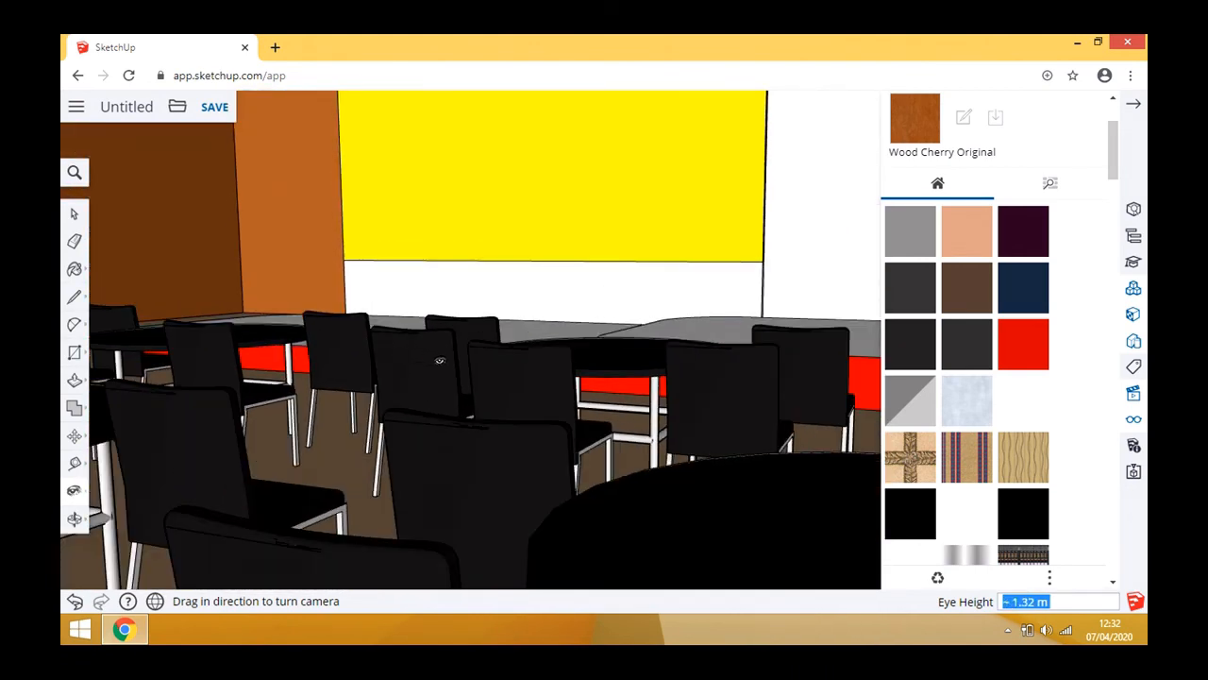
- View the whole studio from above its open side, with all three walls and the stage in sight
{"action": "left_click", "coordinate": [74, 518]}
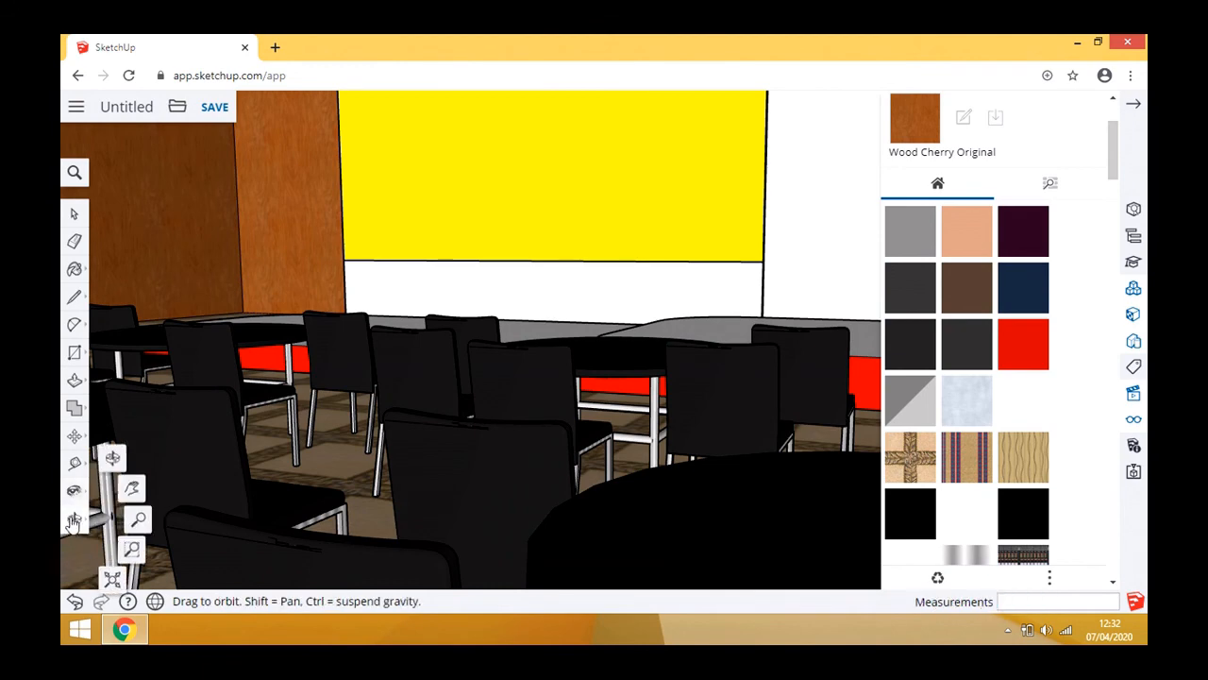
{"action": "left_click", "coordinate": [114, 583]}
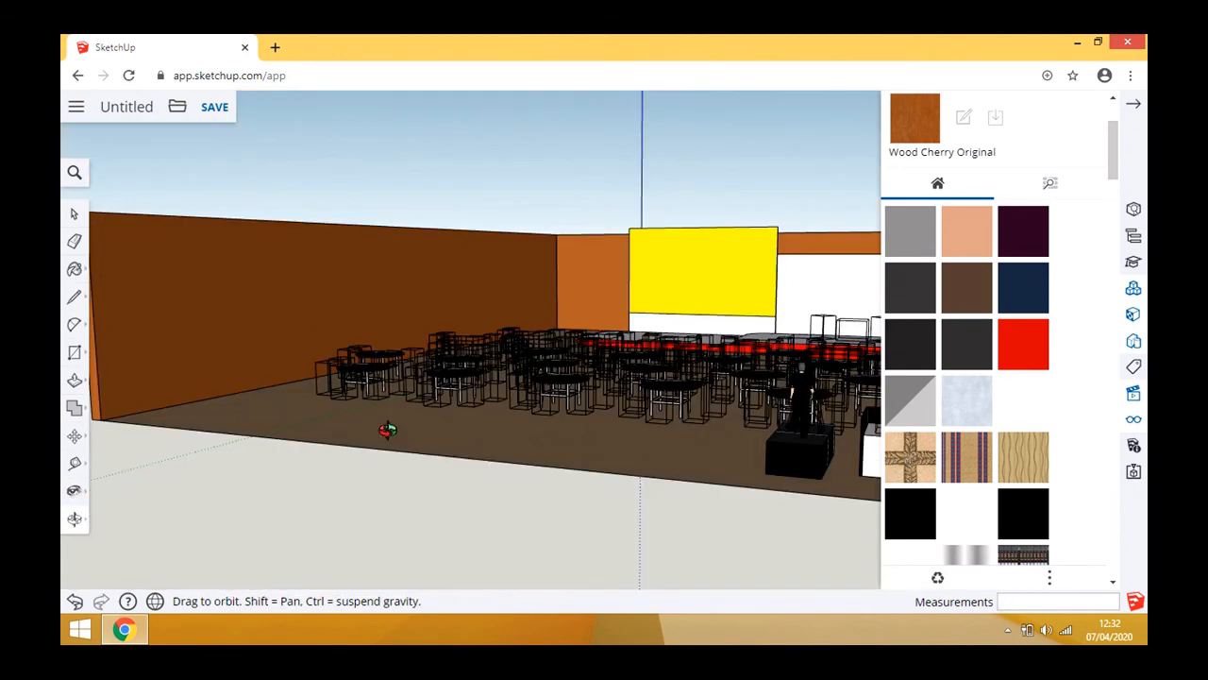
{"action": "left_click_drag", "start_coordinate": [528, 440], "coordinate": [498, 440]}
{"action": "scroll", "coordinate": [498, 440], "scroll_direction": "down", "scroll_amount": 3}
{"action": "left_click_drag", "start_coordinate": [580, 474], "coordinate": [588, 470]}
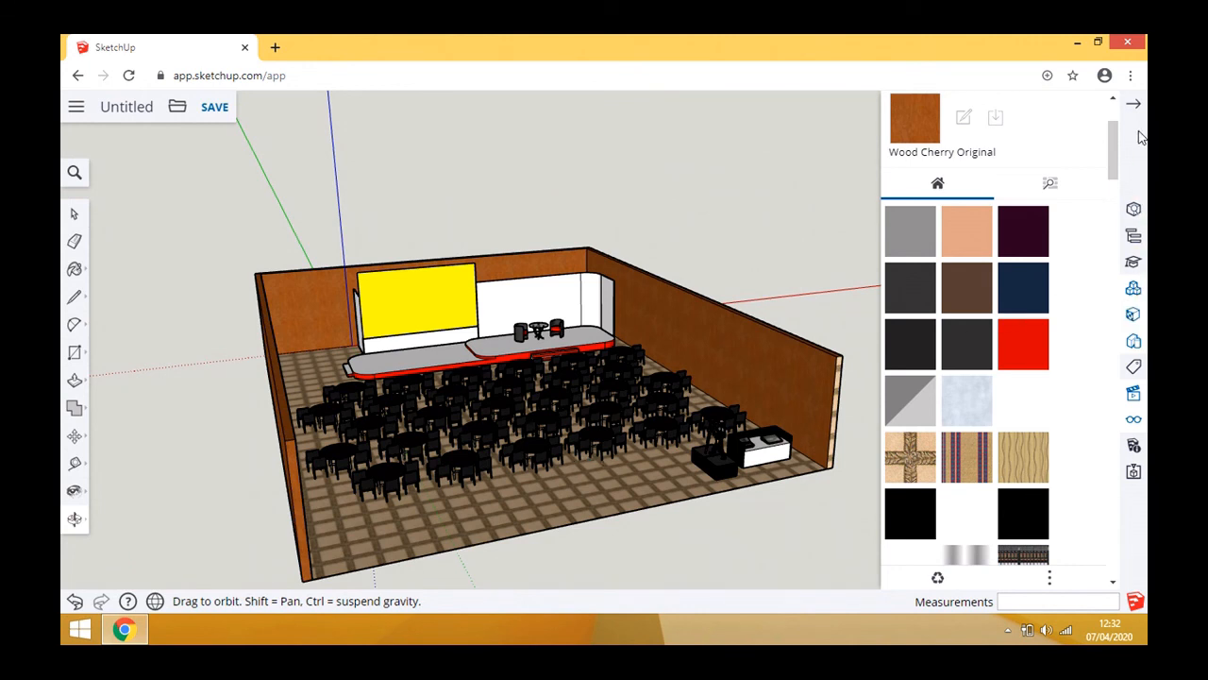
- Edit the Default Modeling Style, setting profiles to 1 and turning them off while keeping edges displayed
{"action": "left_click", "coordinate": [1134, 342]}
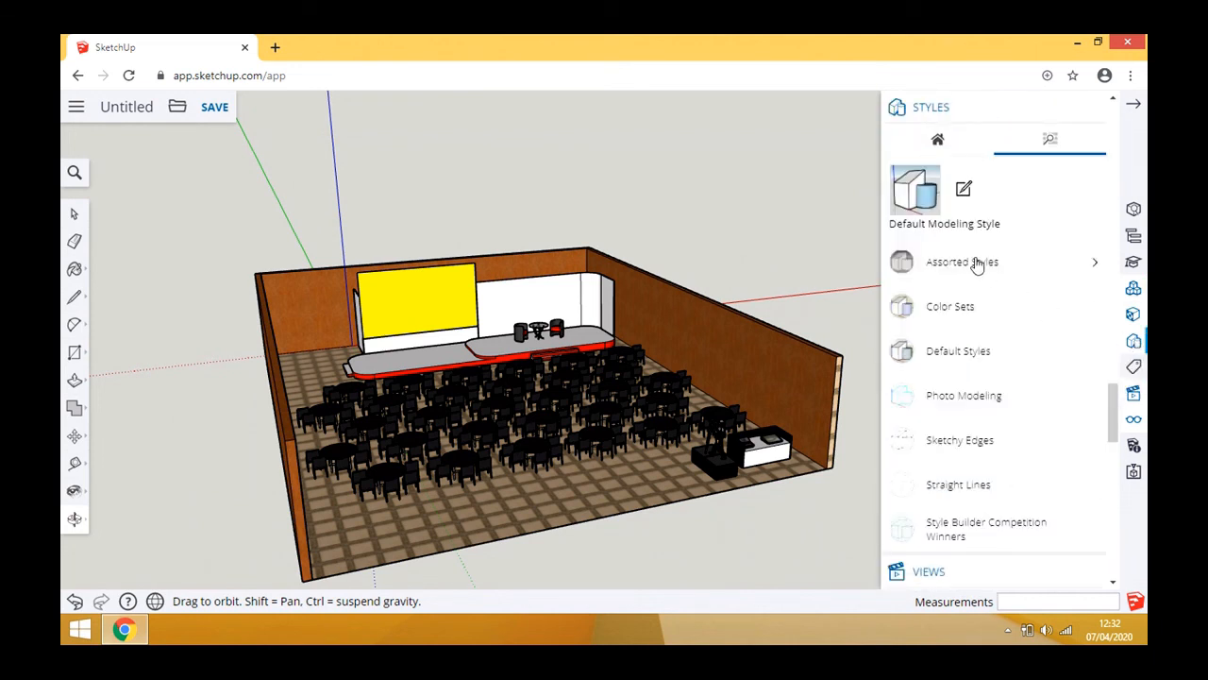
{"action": "left_click", "coordinate": [964, 189]}
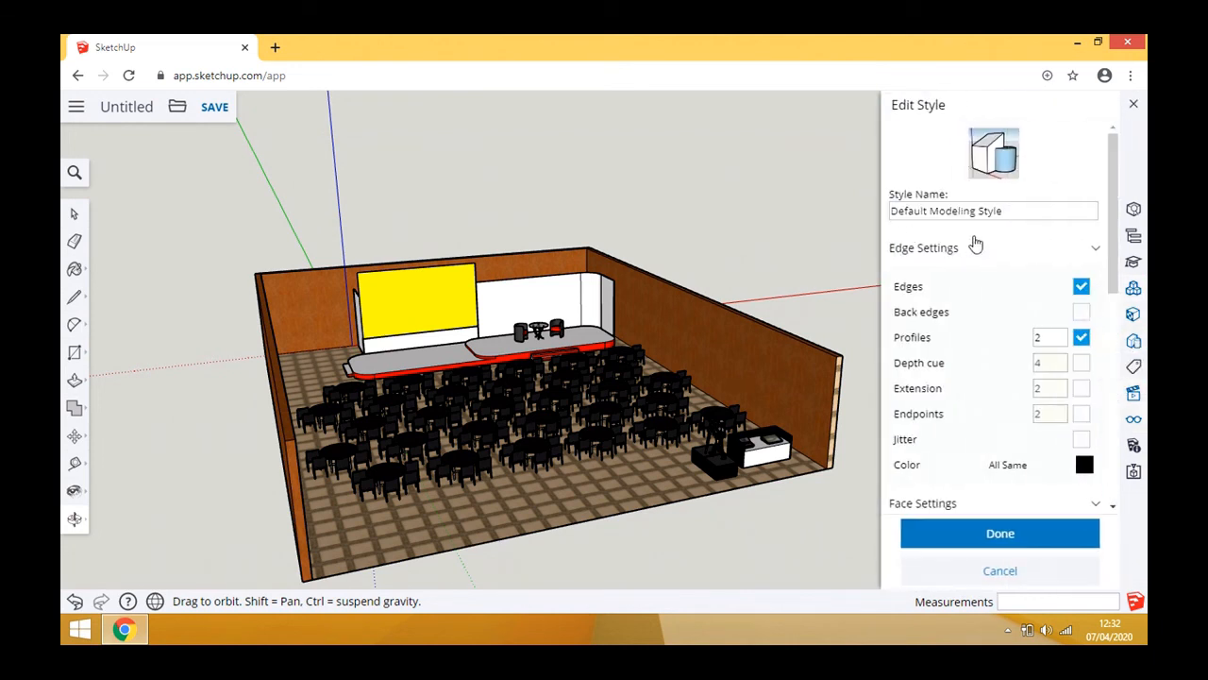
{"action": "left_click", "coordinate": [1060, 342]}
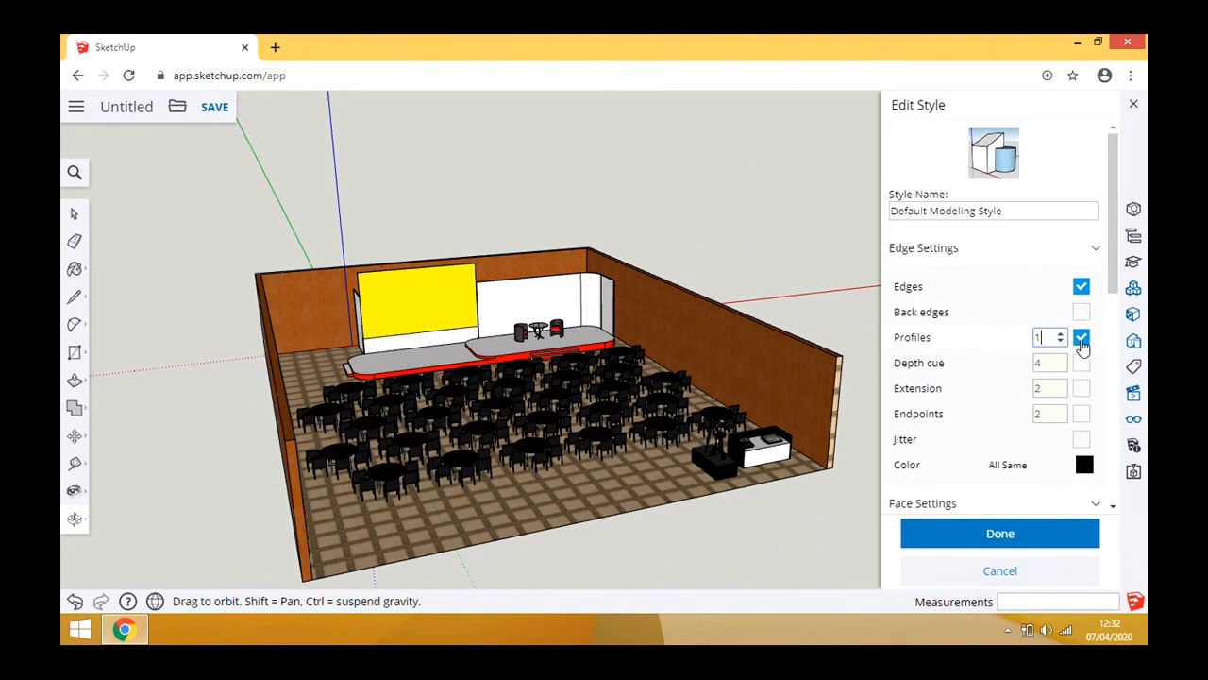
{"action": "left_click", "coordinate": [1082, 340]}
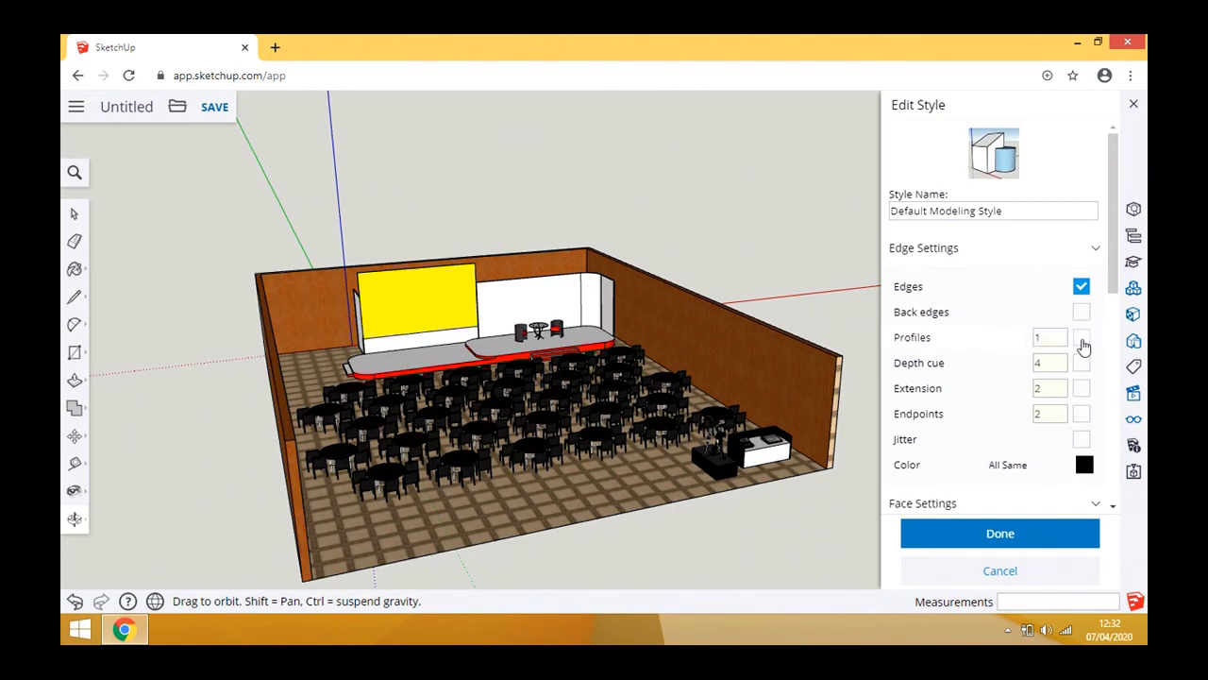
{"action": "left_click", "coordinate": [1082, 287]}
{"action": "left_click", "coordinate": [1082, 287]}
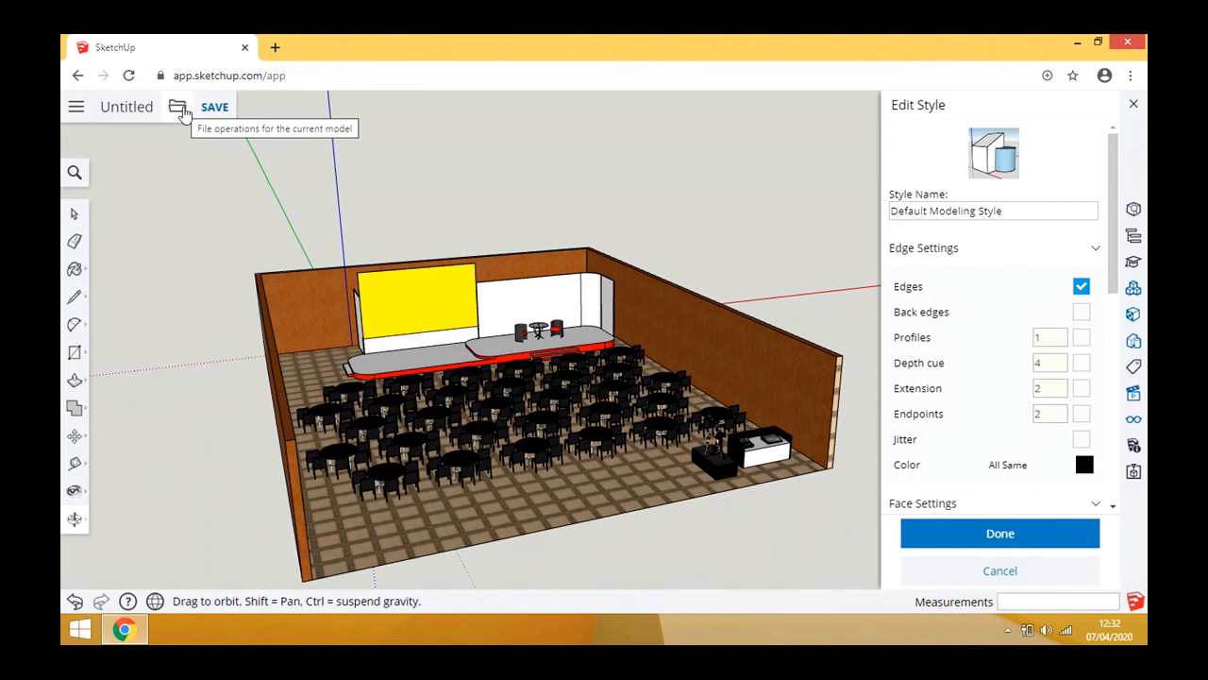
- Save the model as Model 2 in the SketchUp project
{"action": "left_click", "coordinate": [203, 110]}
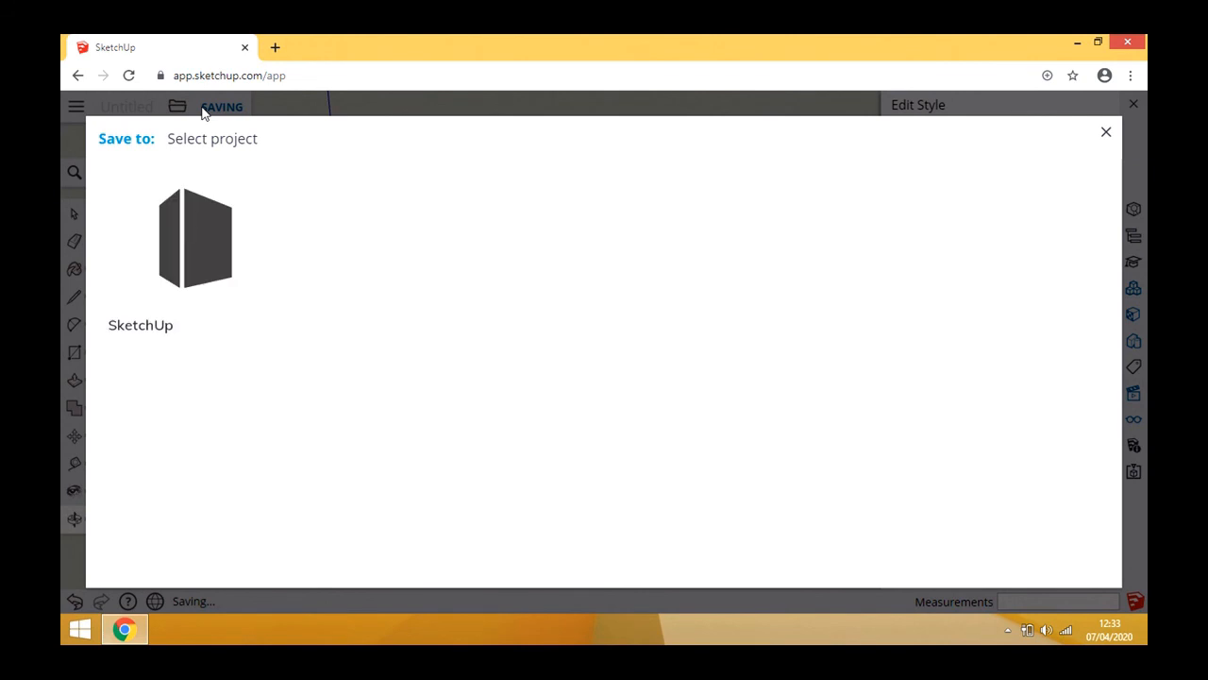
{"action": "left_click", "coordinate": [194, 257]}
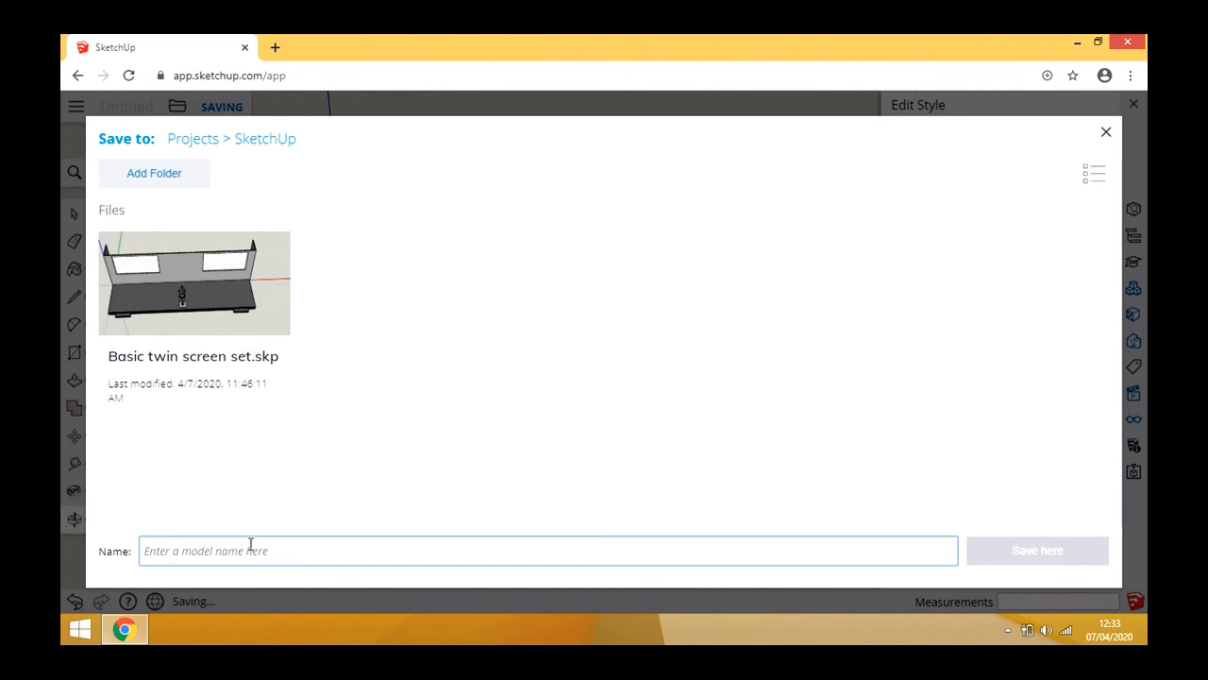
{"action": "type", "text": "Model 2"}
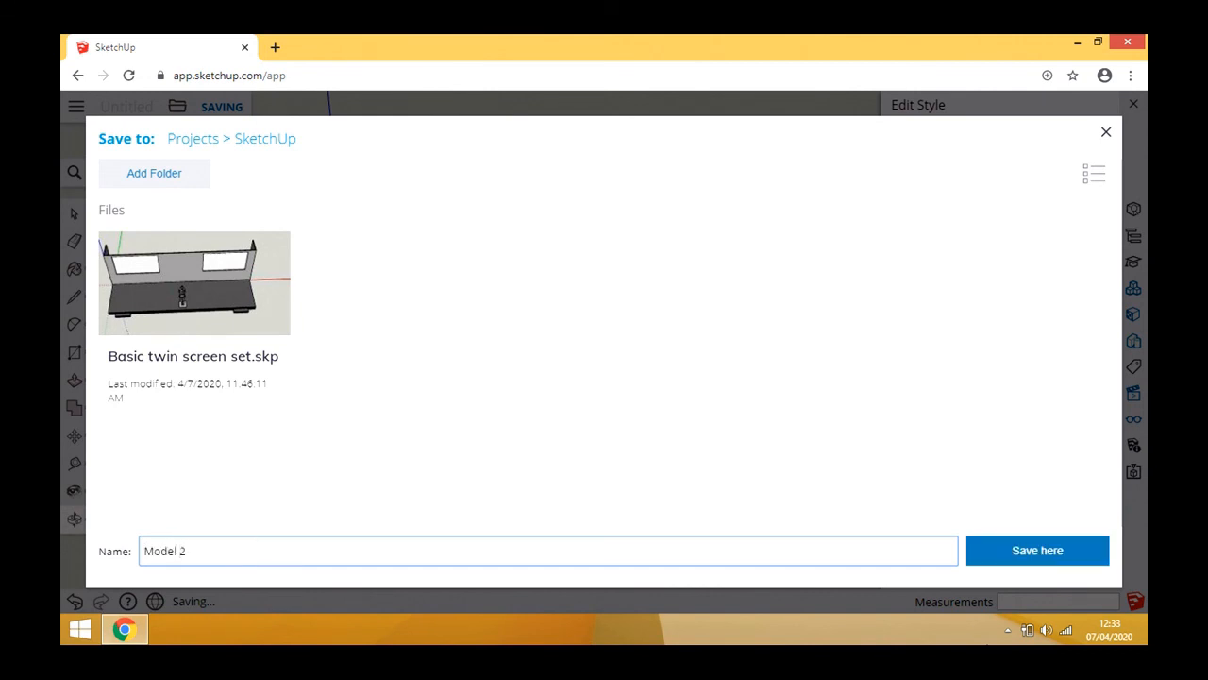
{"action": "left_click", "coordinate": [1078, 564]}
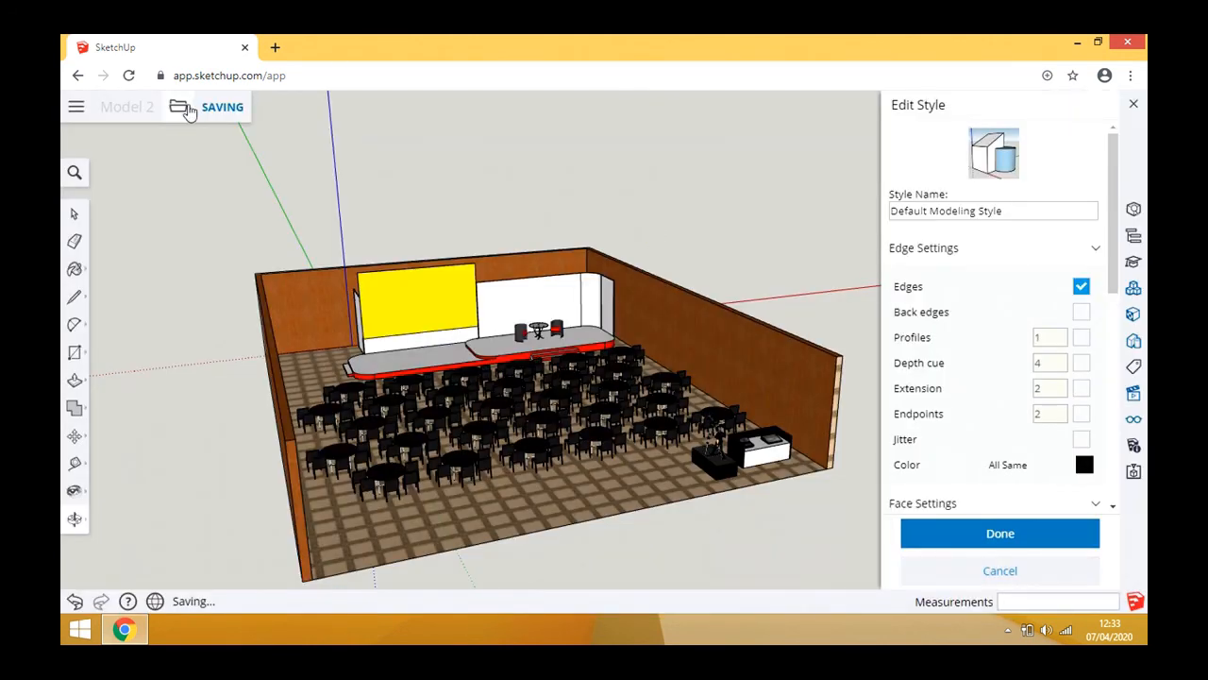
{"action": "left_click", "coordinate": [178, 108]}
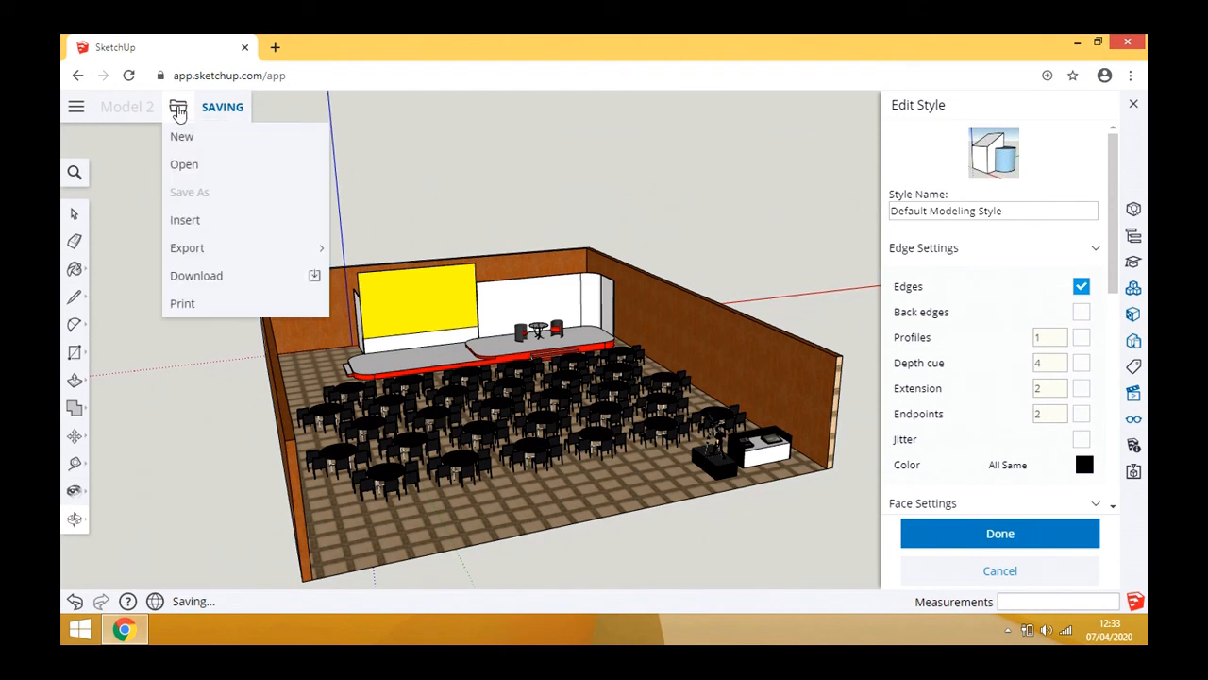
{"action": "left_click", "coordinate": [187, 223]}
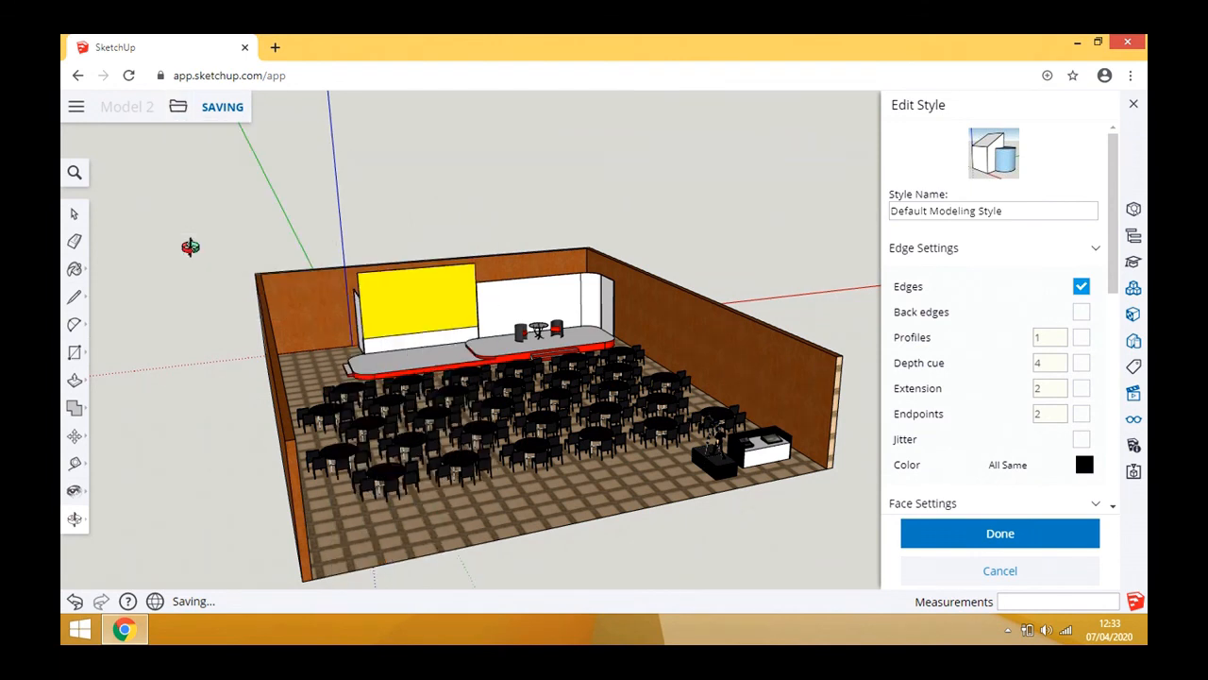
{"action": "left_click", "coordinate": [177, 108]}
{"action": "mouse_move", "coordinate": [192, 257]}
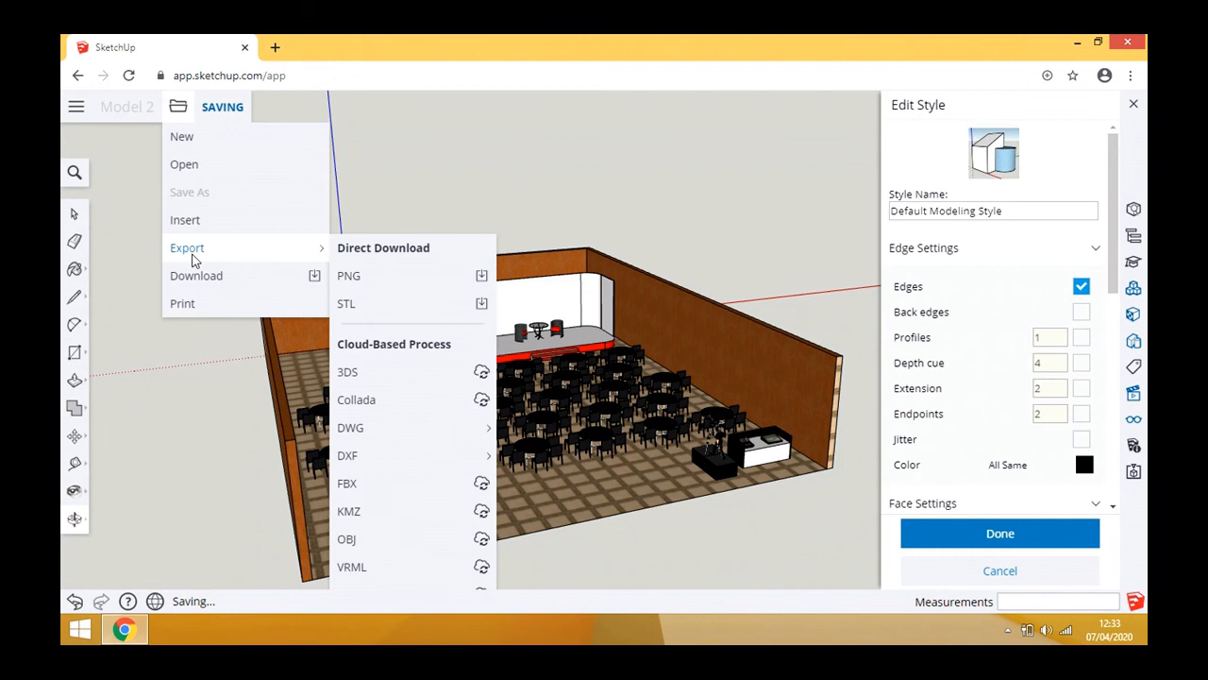
{"action": "left_click", "coordinate": [379, 278]}
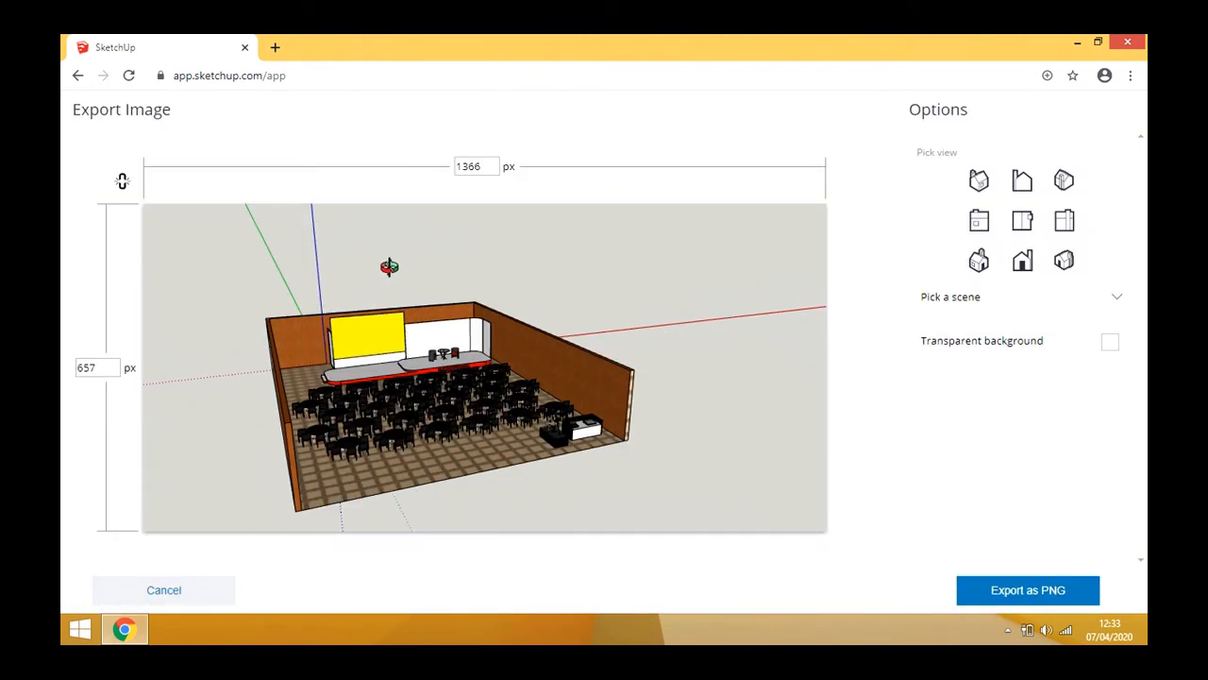
{"action": "left_click", "coordinate": [1110, 343]}
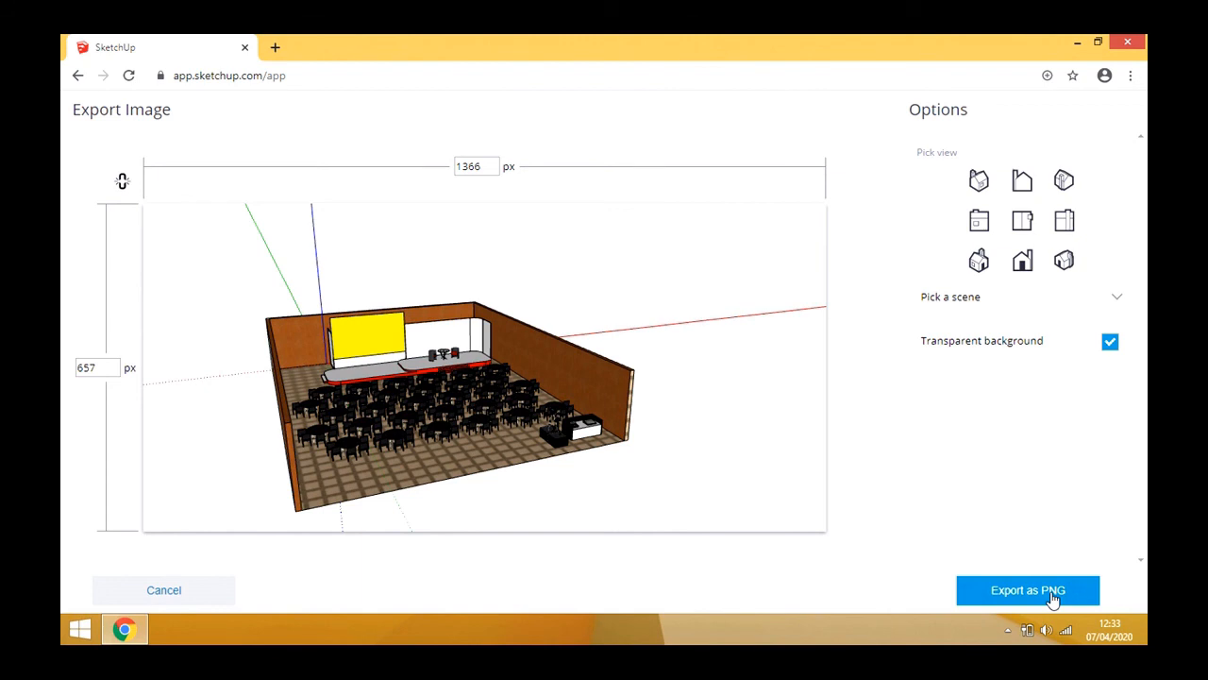
{"action": "left_click", "coordinate": [78, 75]}
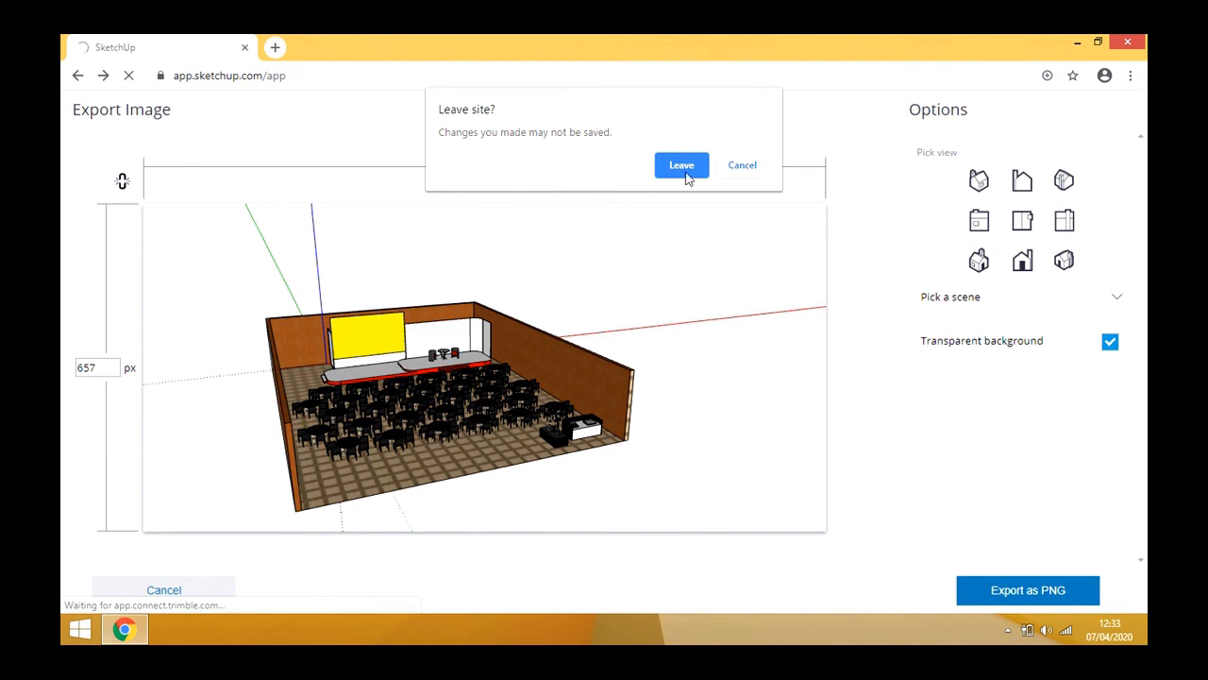
{"action": "left_click", "coordinate": [750, 165]}
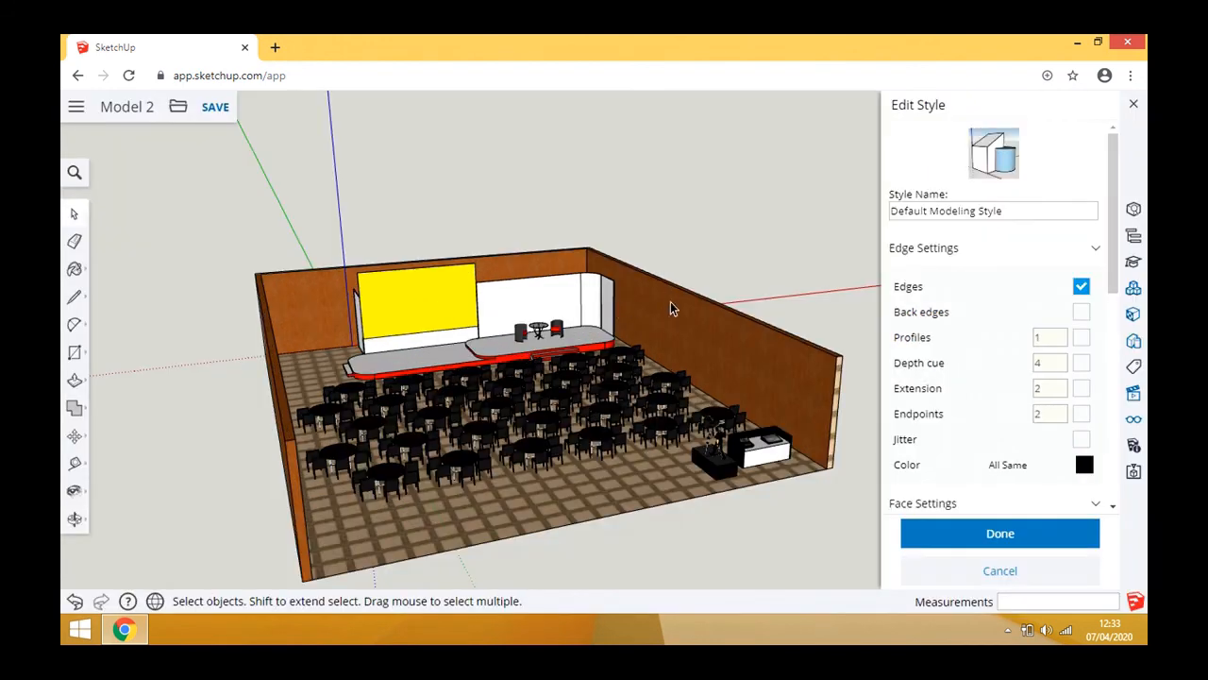
- Try the fog effect, switch it off again, and hide the model axes
{"action": "left_click", "coordinate": [1135, 473]}
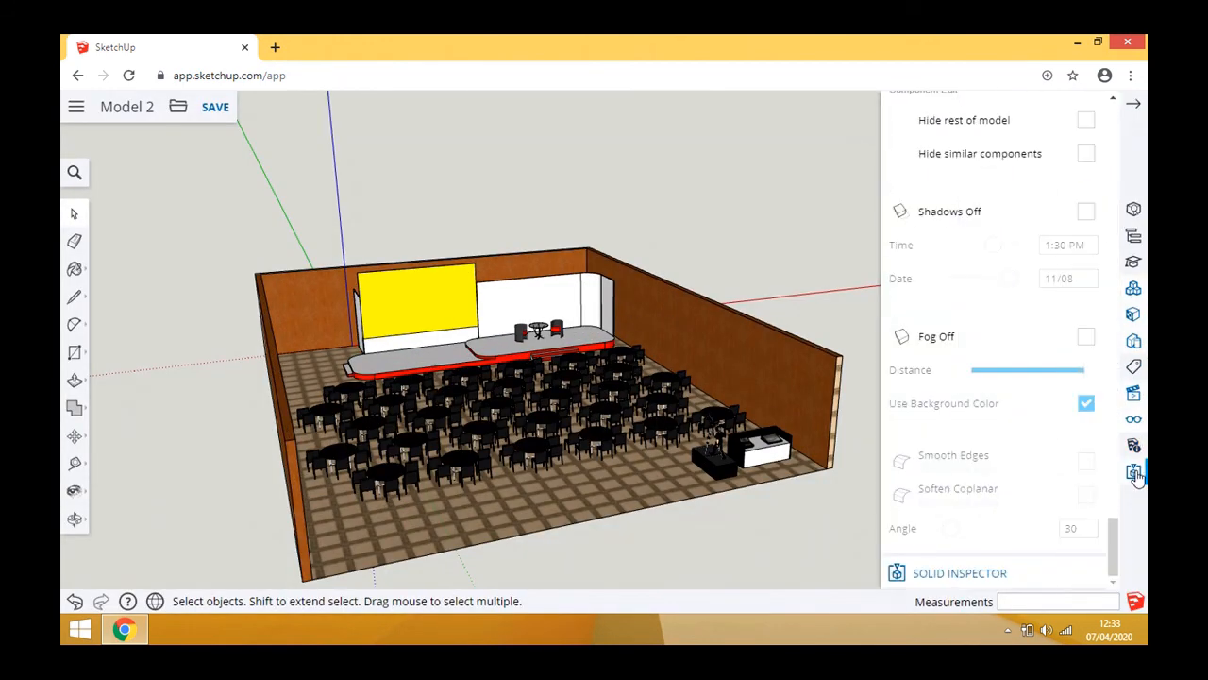
{"action": "left_click", "coordinate": [1086, 342]}
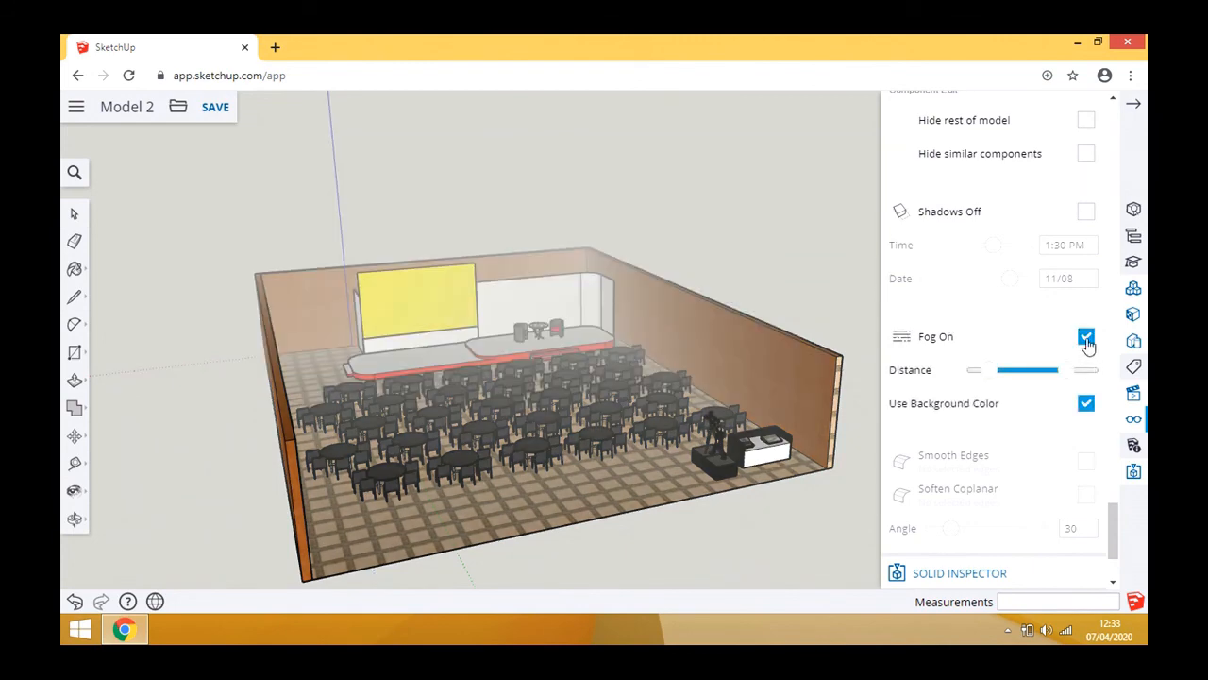
{"action": "left_click", "coordinate": [1087, 338]}
{"action": "scroll", "coordinate": [1075, 312], "scroll_direction": "up", "scroll_amount": 2}
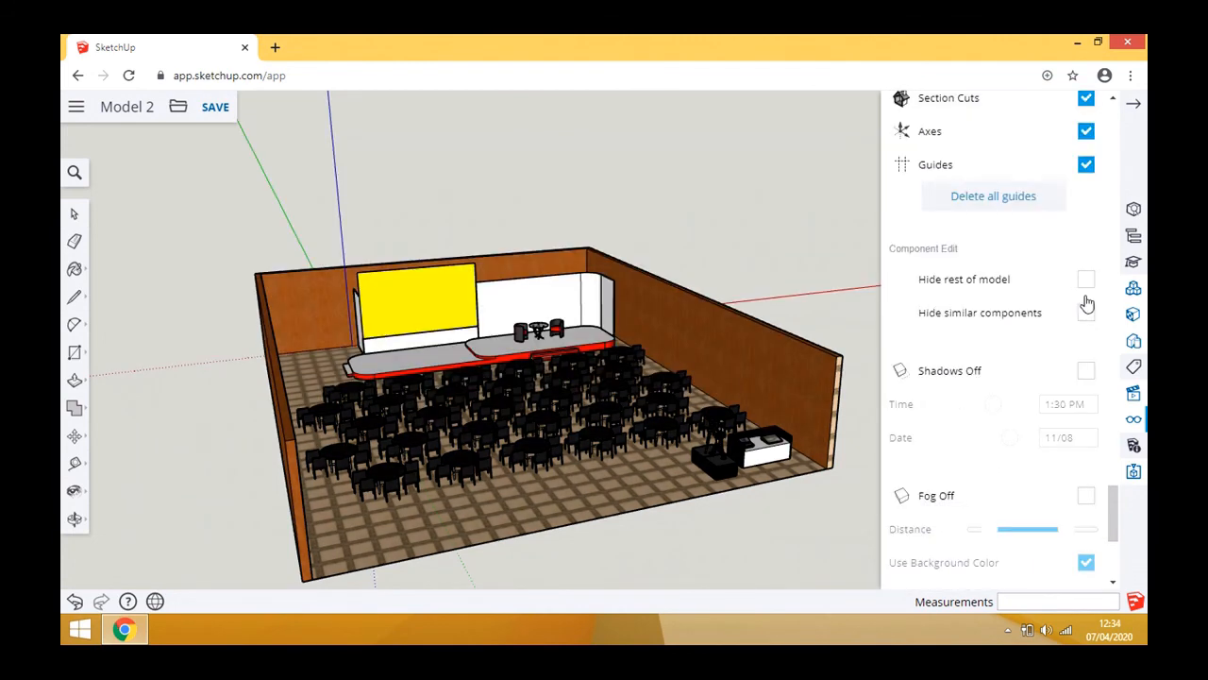
{"action": "scroll", "coordinate": [1087, 302], "scroll_direction": "up", "scroll_amount": 2}
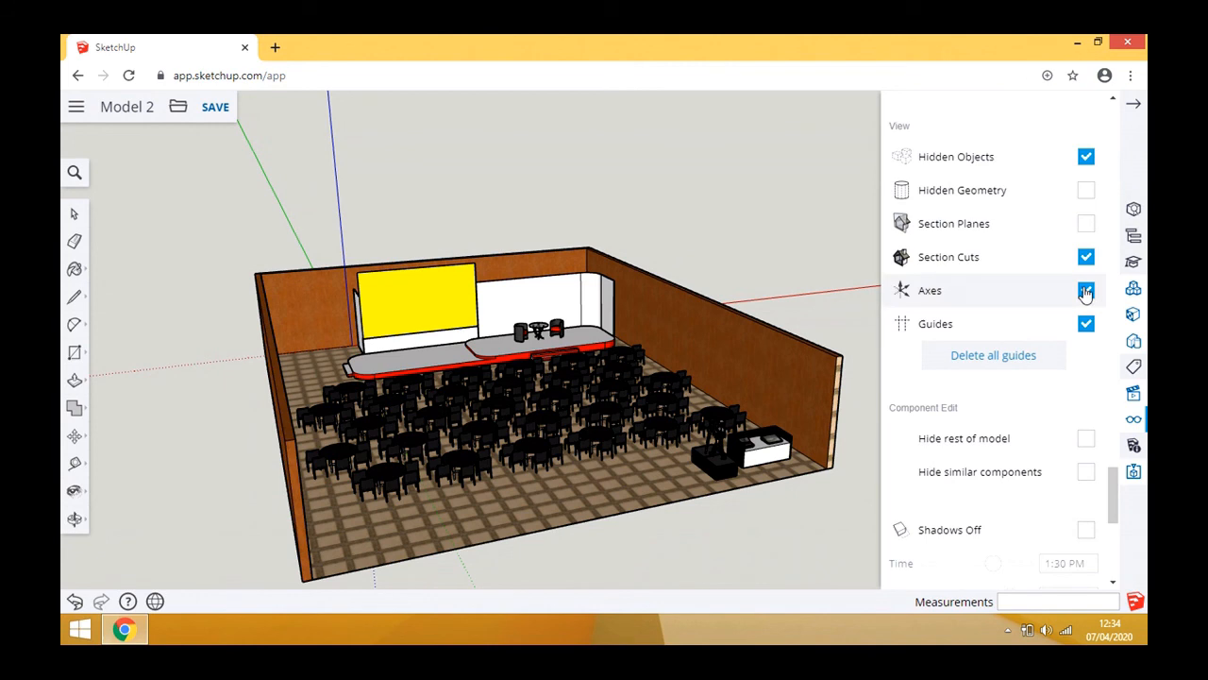
{"action": "left_click", "coordinate": [1086, 291]}
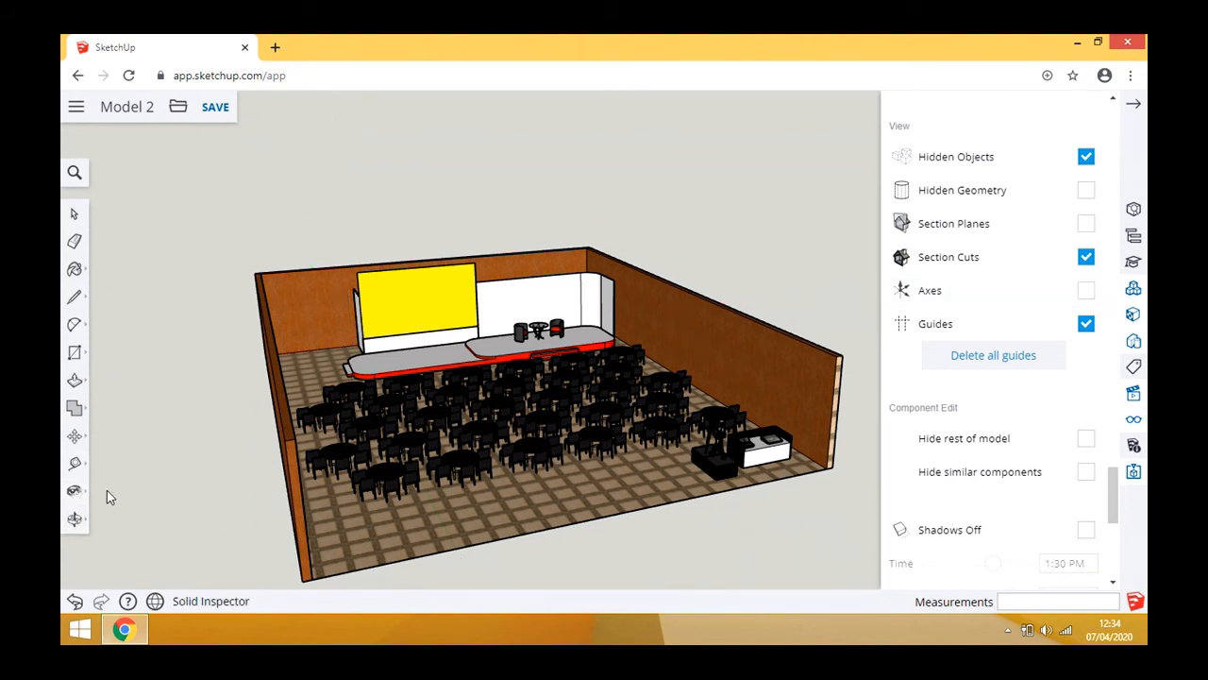
- Export the overall studio view as a PNG image with a transparent background
{"action": "left_click", "coordinate": [72, 519]}
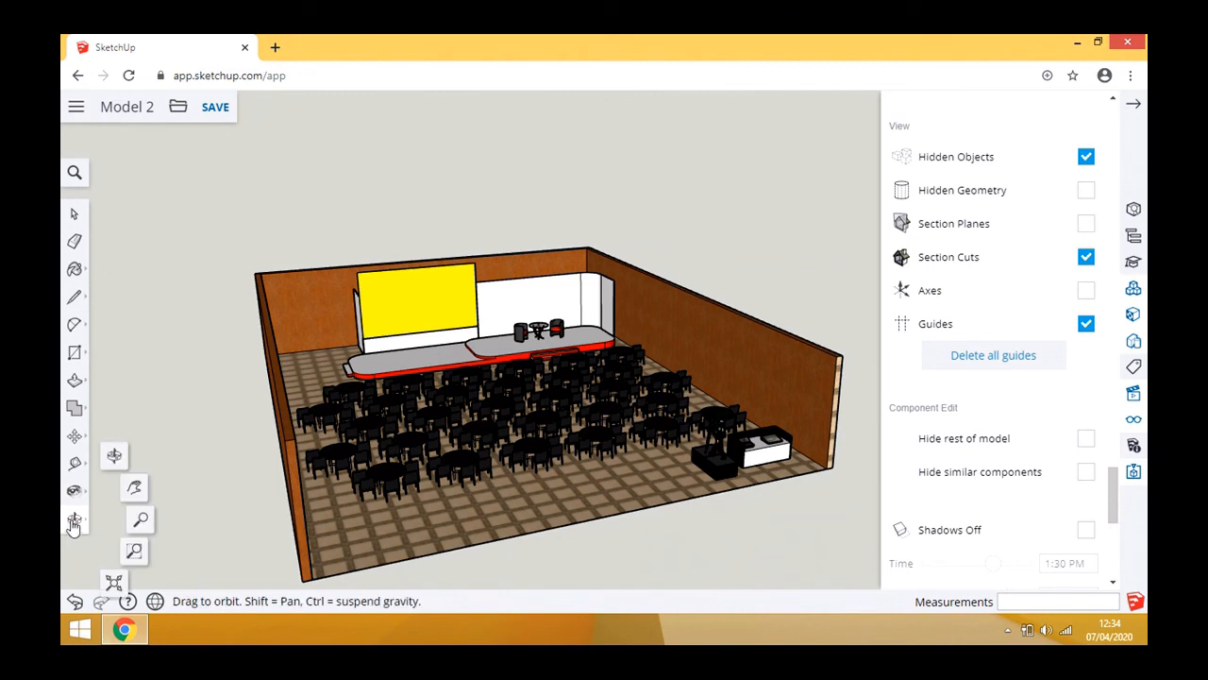
{"action": "left_click", "coordinate": [132, 487]}
{"action": "left_click_drag", "start_coordinate": [500, 440], "coordinate": [473, 402]}
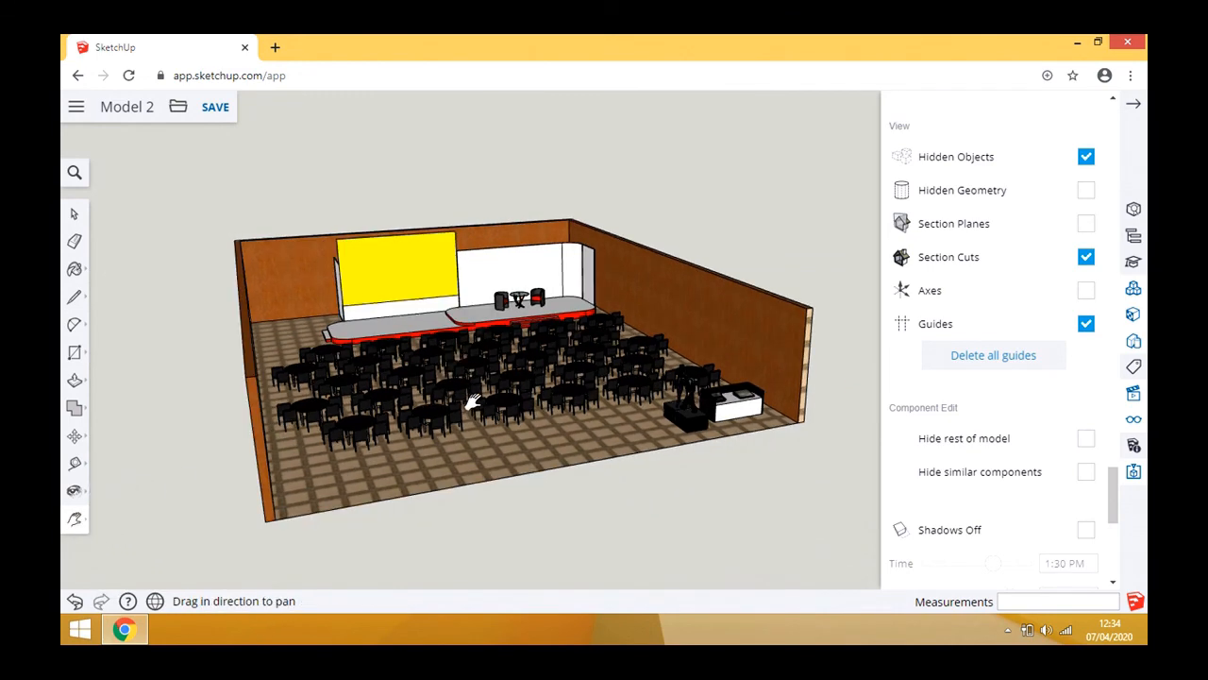
{"action": "scroll", "coordinate": [500, 399], "scroll_direction": "up", "scroll_amount": 1}
{"action": "scroll", "coordinate": [498, 399], "scroll_direction": "up", "scroll_amount": 3}
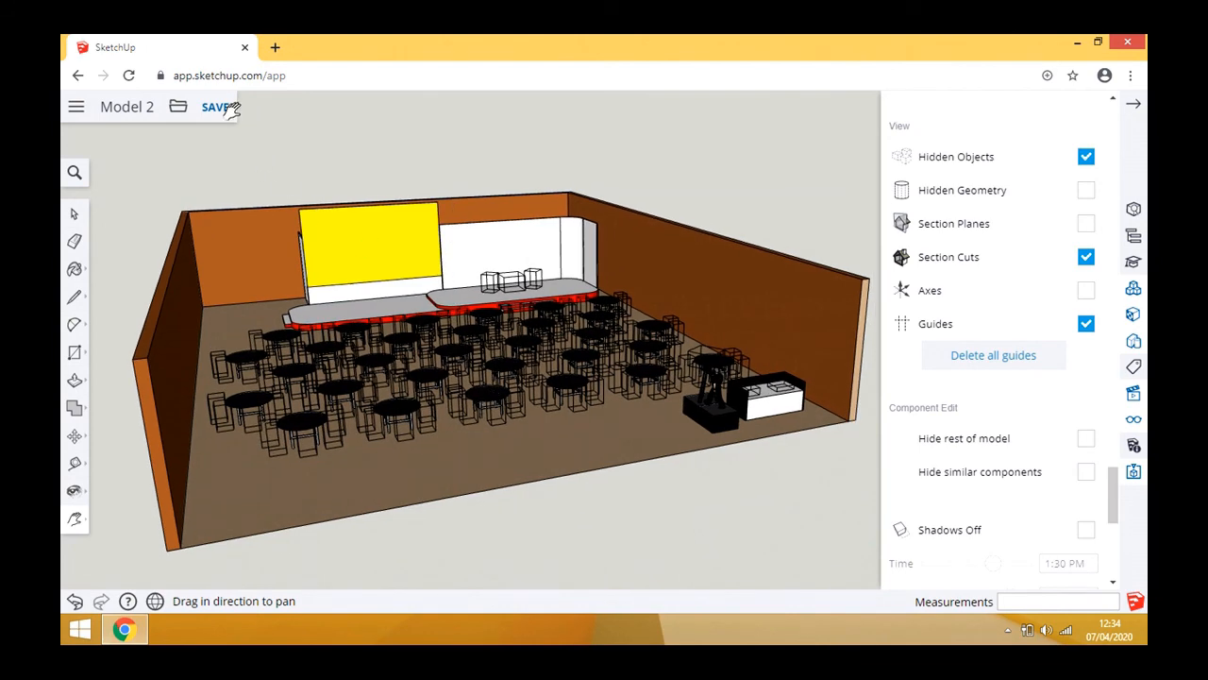
{"action": "left_click", "coordinate": [180, 109]}
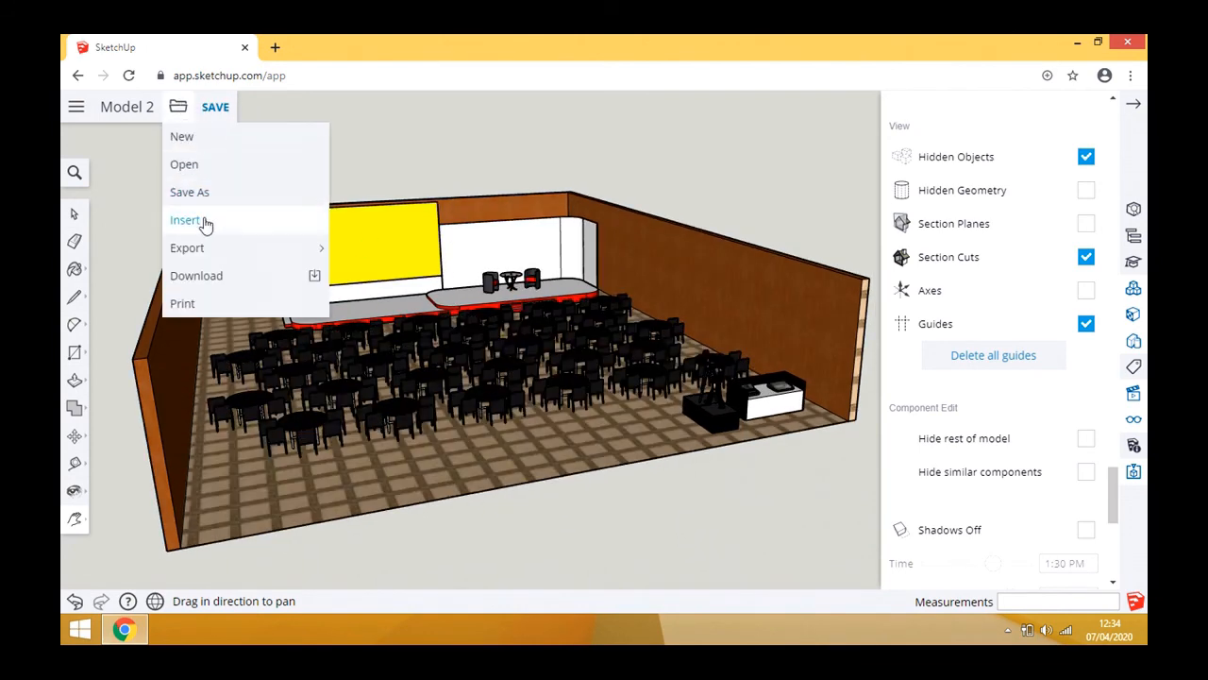
{"action": "mouse_move", "coordinate": [293, 253]}
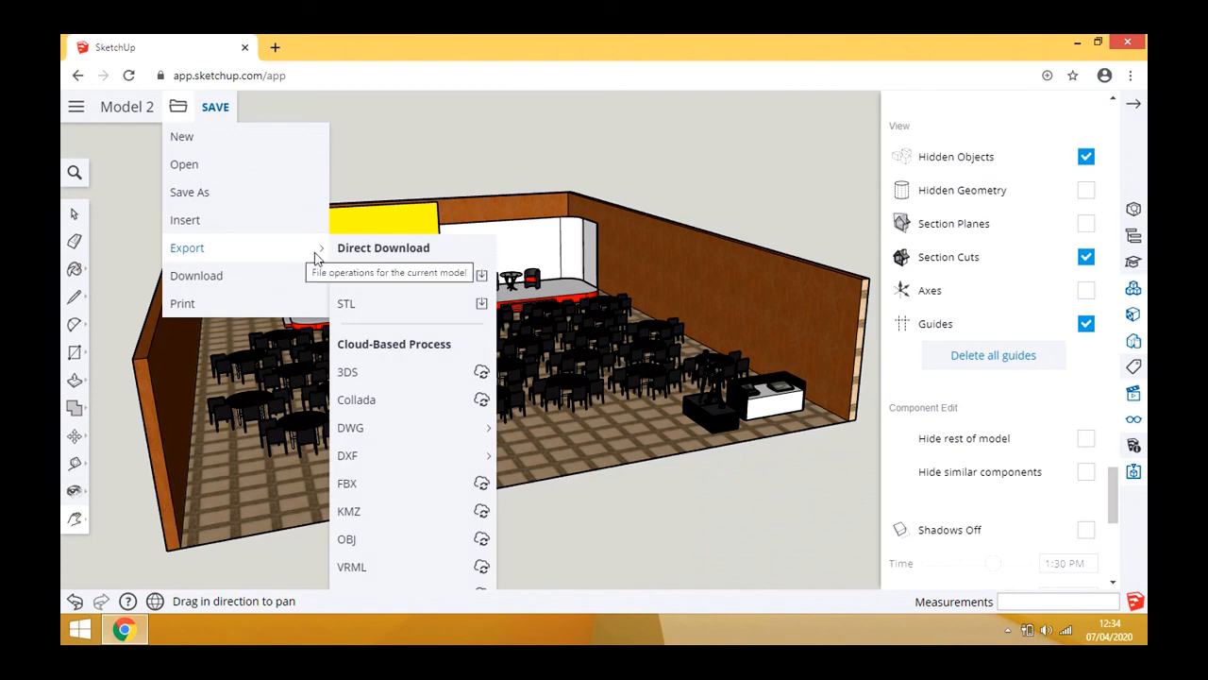
{"action": "left_click", "coordinate": [367, 273]}
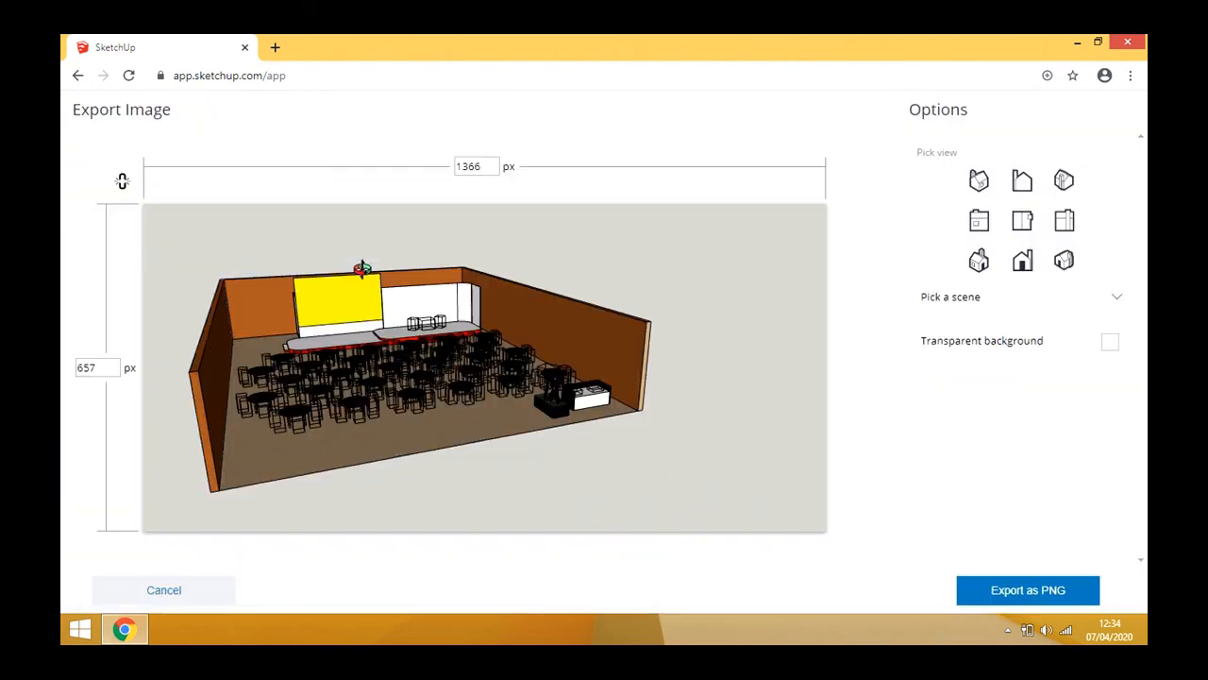
{"action": "left_click", "coordinate": [1111, 343]}
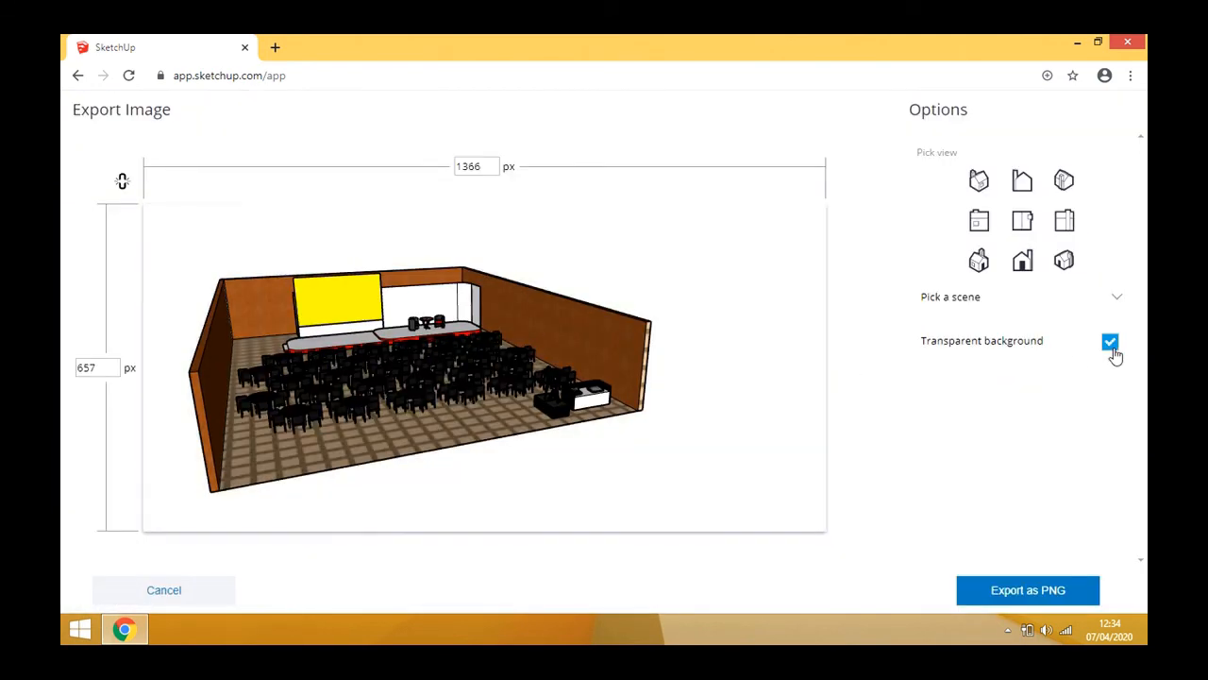
{"action": "left_click", "coordinate": [1062, 587]}
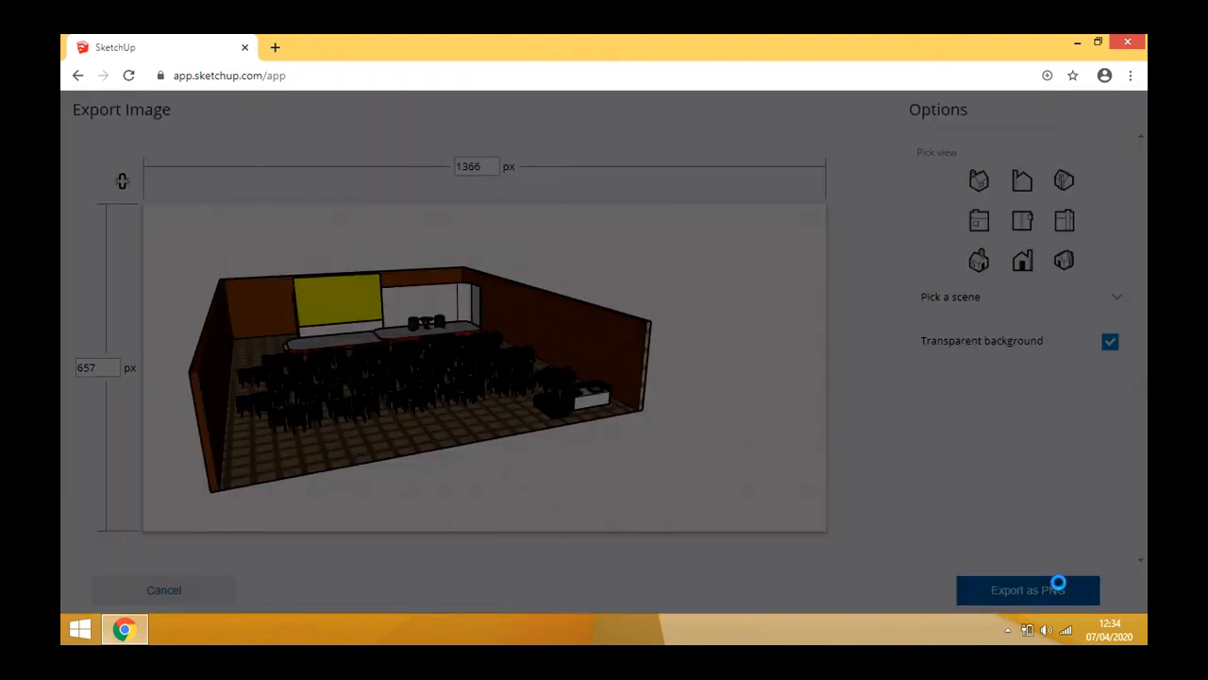